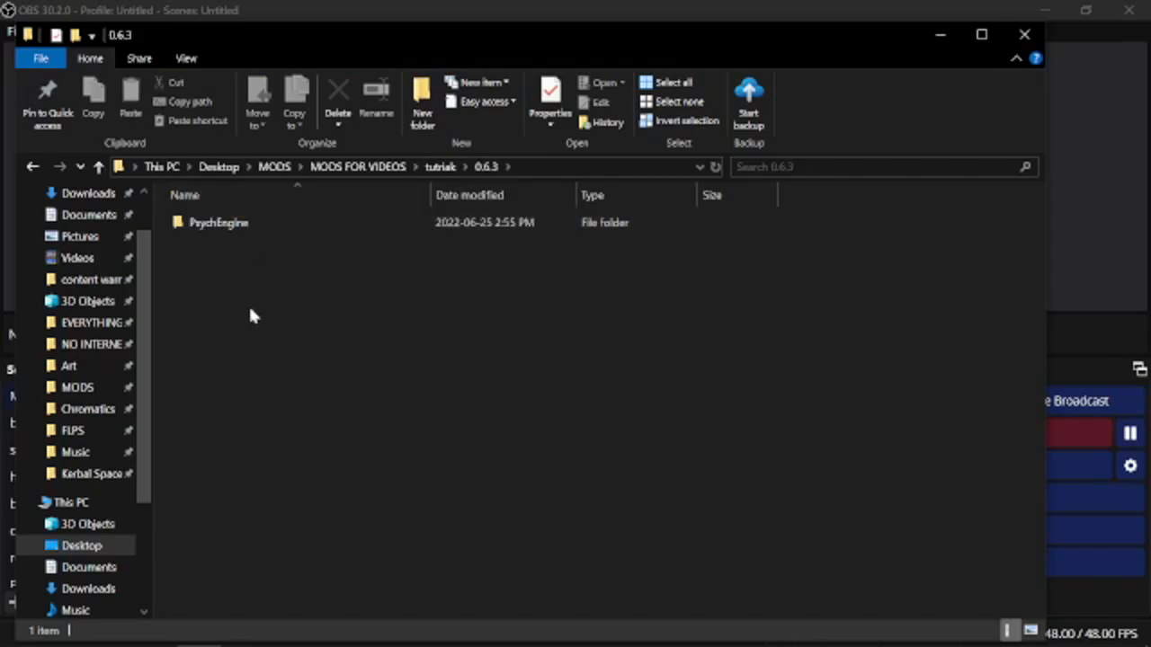
Open the mods folder inside the 0.6.3 PsychEngine folder and look over its contents.
{"action": "double_click", "coordinate": [224, 224]}
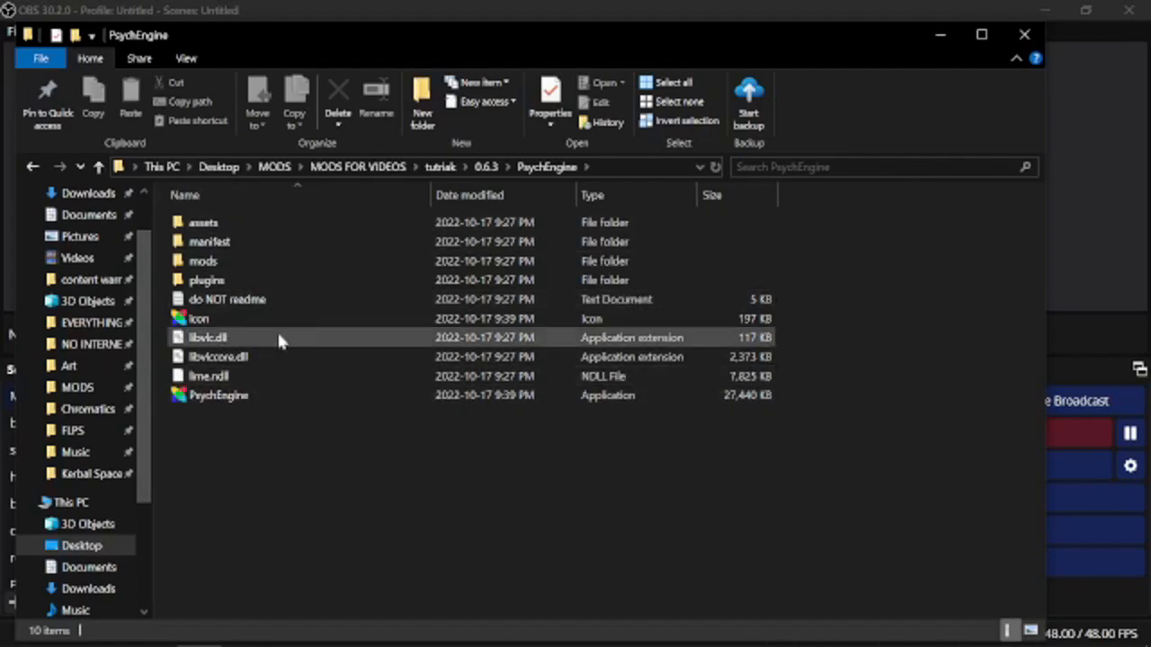
{"action": "double_click", "coordinate": [214, 261]}
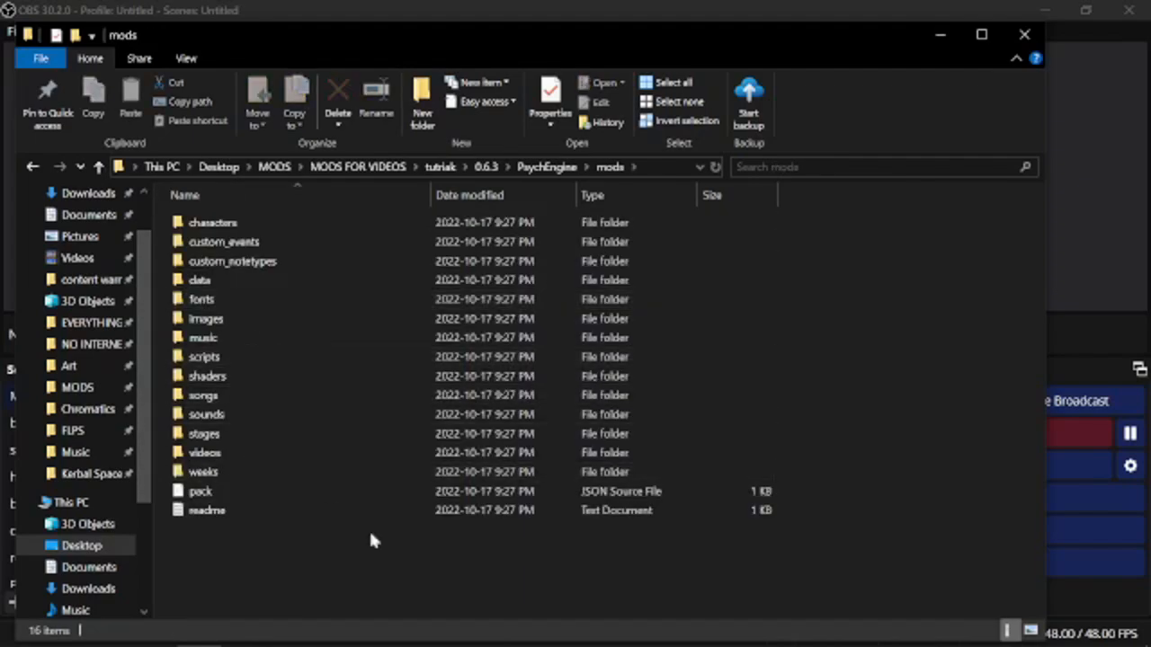
{"action": "left_click", "coordinate": [714, 218]}
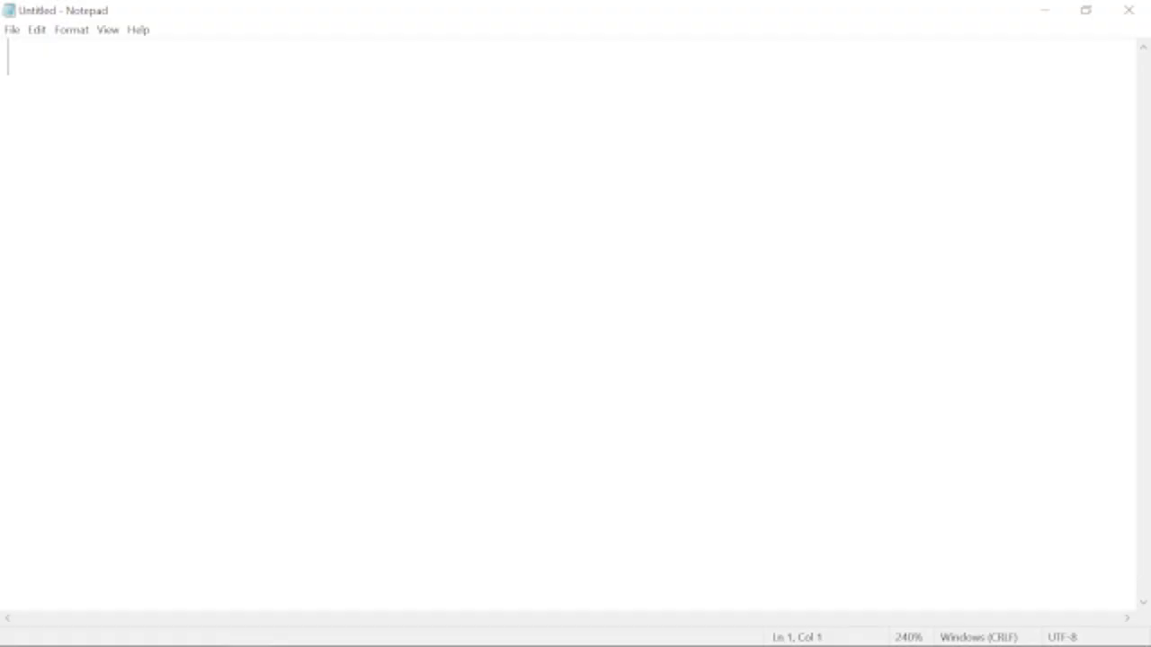
In an empty Notepad document, write "Name of the mod: stupid night stupidin'".
{"action": "type", "text": "Na"}
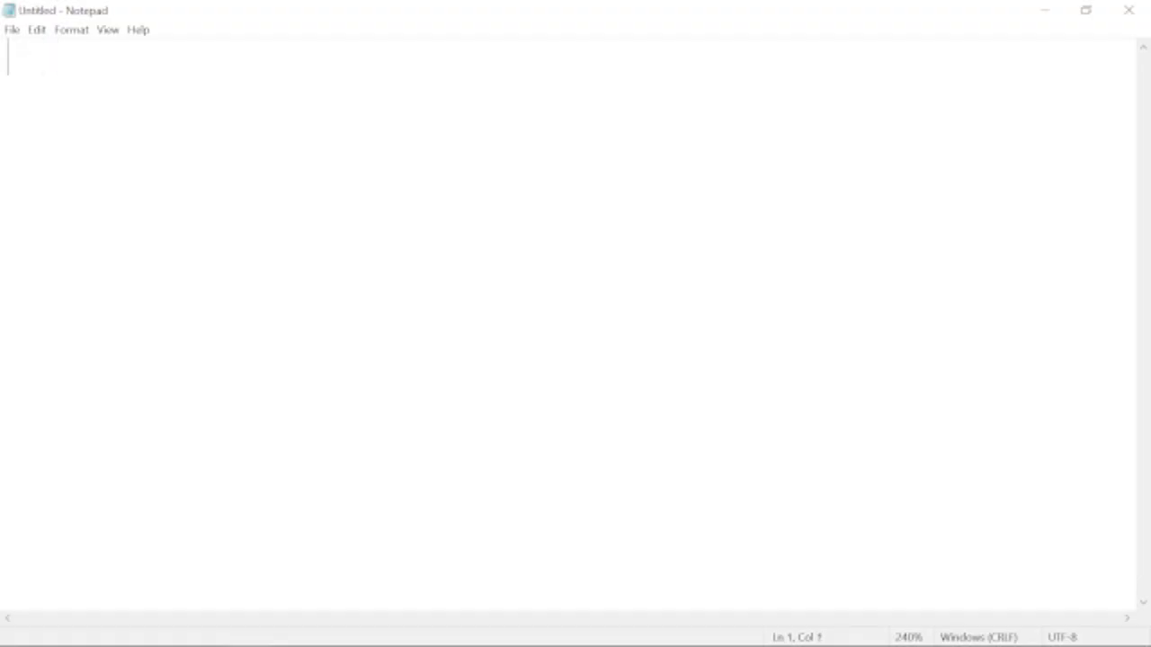
{"action": "type", "text": "Name of the mod"}
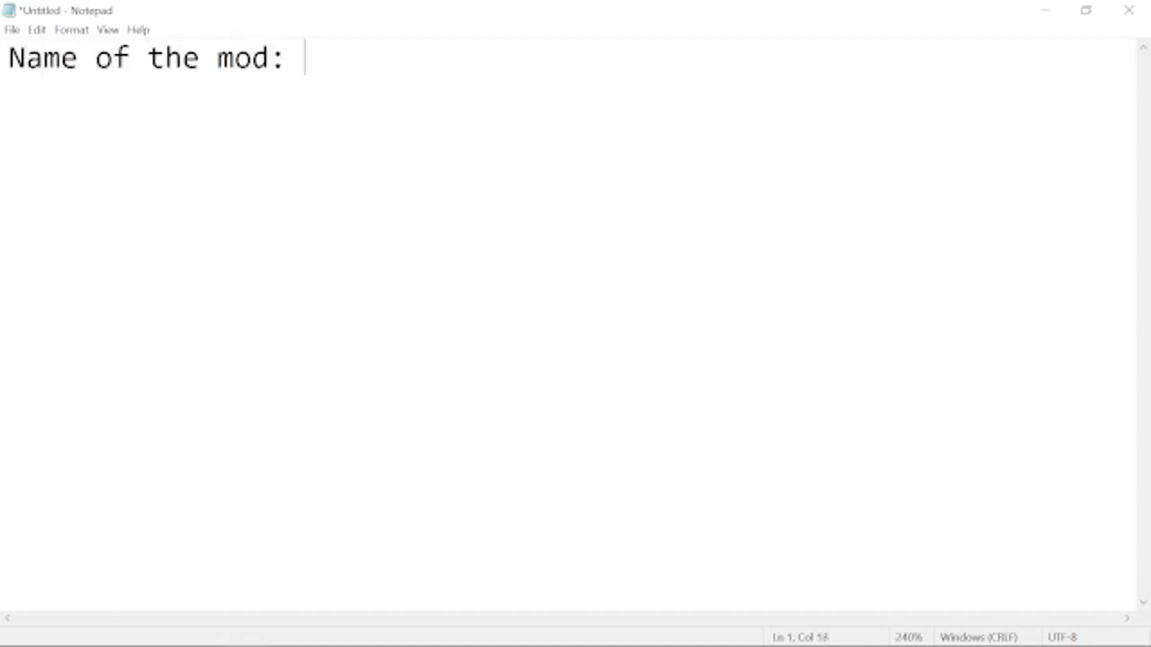
{"action": "type", "text": ": stupid night stupidin'"}
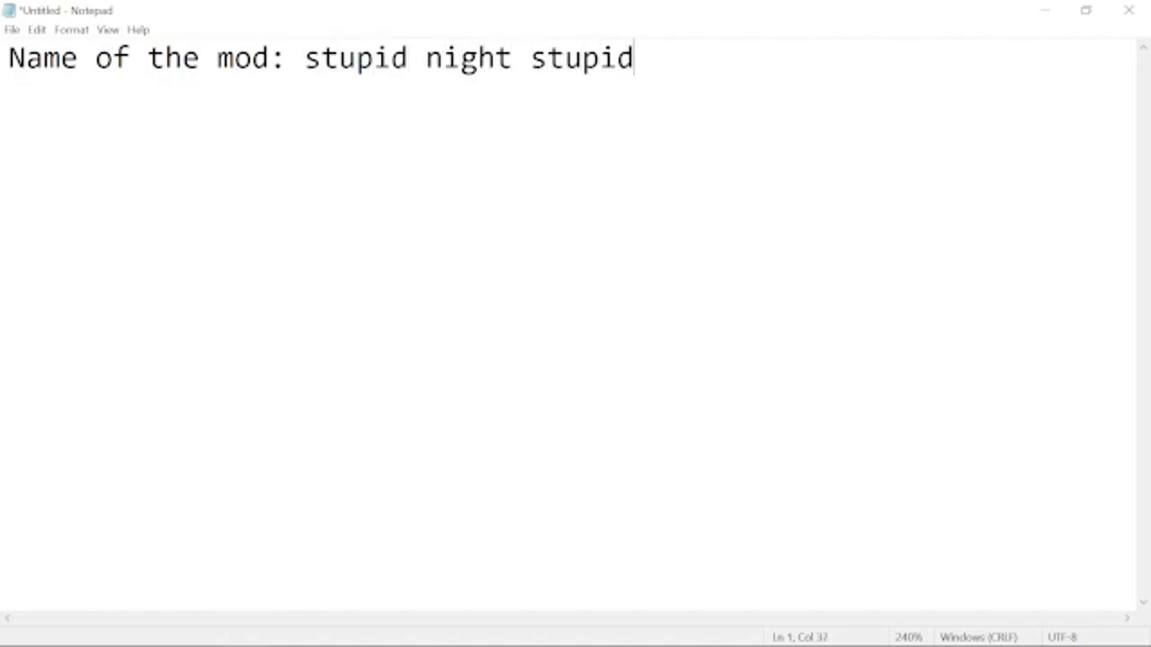
Add a second line reading "Name of the SONGS: bike rides, die".
{"action": "key", "text": "Return"}
{"action": "type", "text": "Name of the SONGS"}
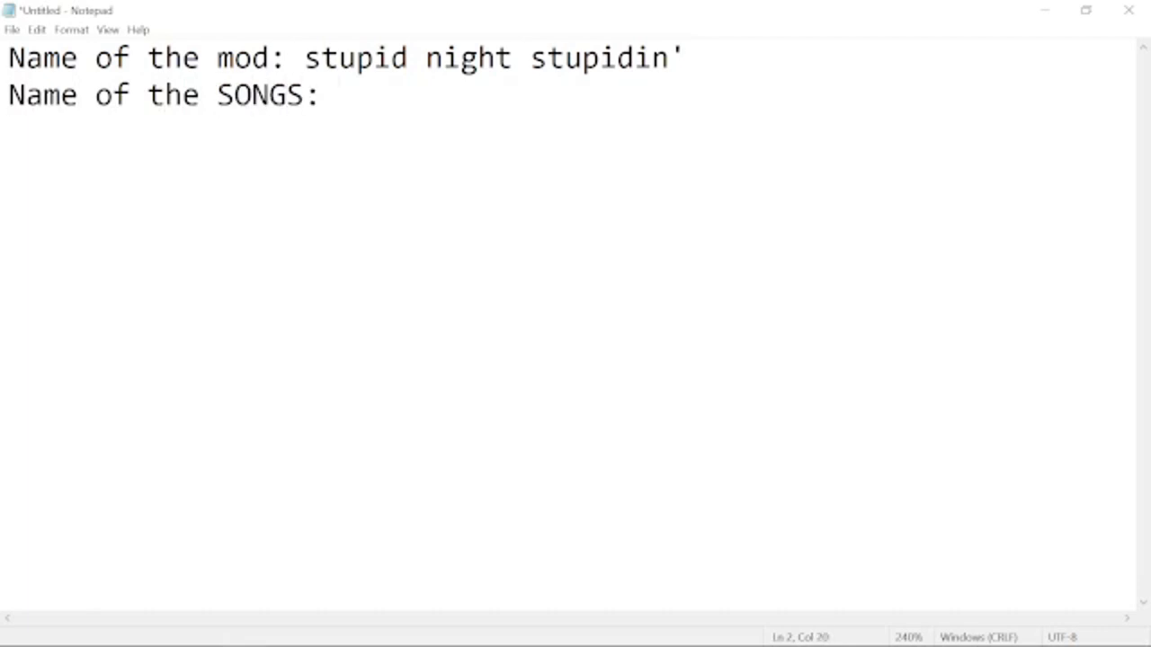
{"action": "type", "text": ": bike rides,"}
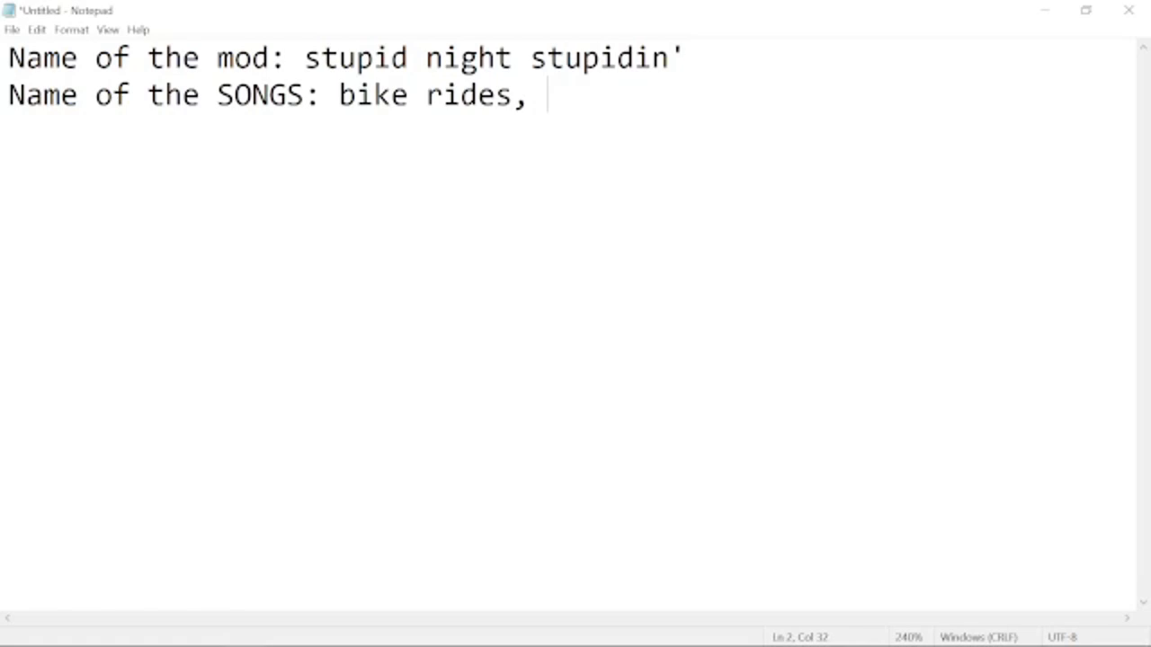
{"action": "type", "text": "die"}
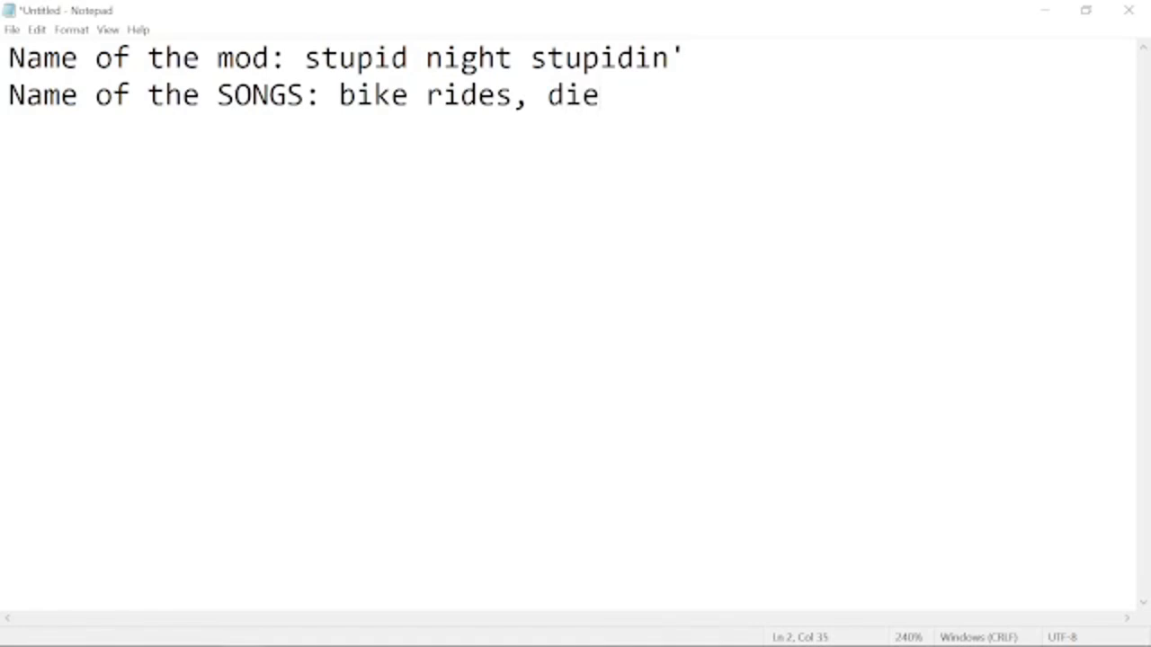
Below a blank line, add "bike rides length: idk how long is bike rides? idek myself", then a separate "dies length:" label.
{"action": "mouse_move", "coordinate": [600, 96]}
{"action": "left_mouse_down"}
{"action": "mouse_move", "coordinate": [356, 96]}
{"action": "mouse_move", "coordinate": [600, 96]}
{"action": "left_mouse_up"}
{"action": "type", "text": "bike rides length:"}
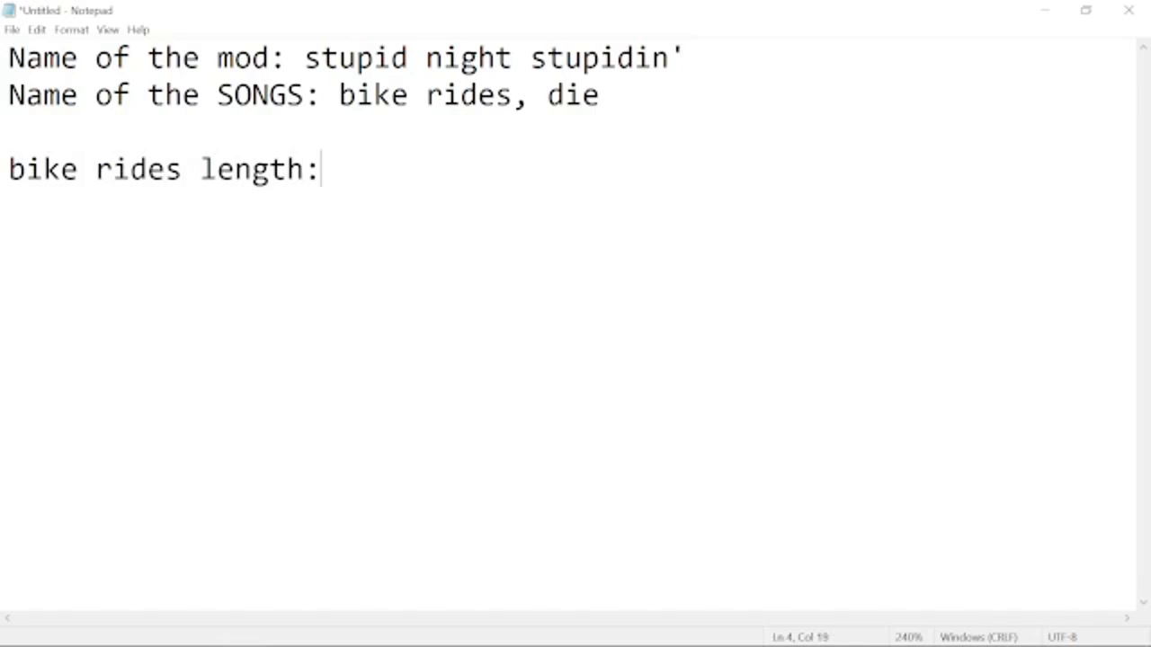
{"action": "type", "text": " idk how long is "}
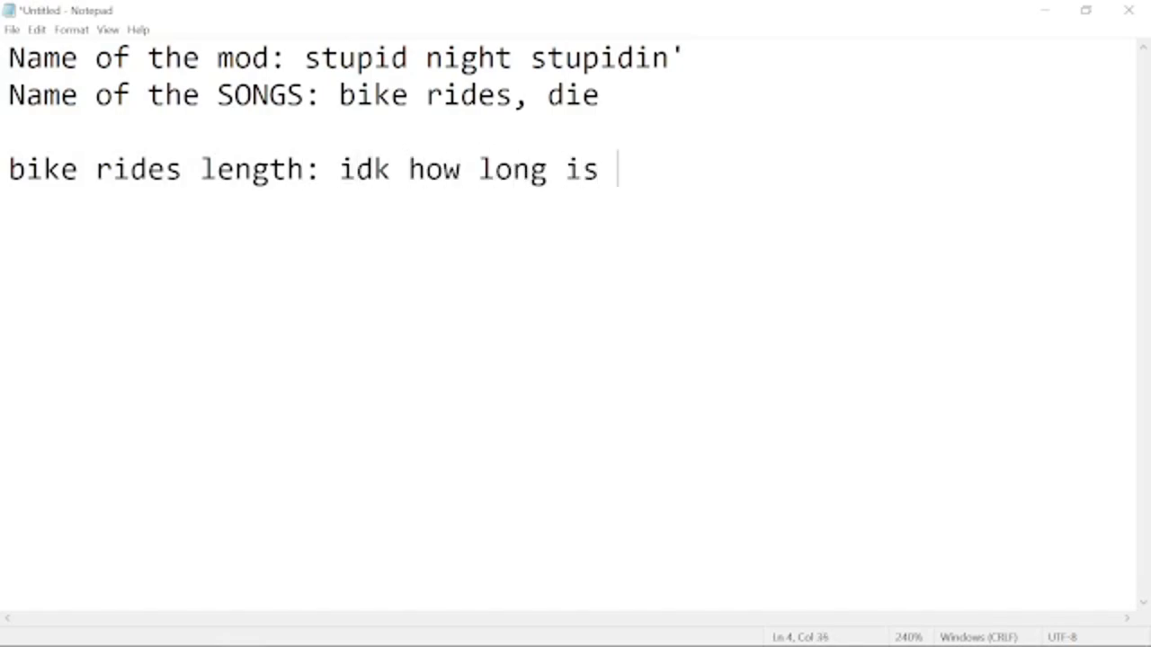
{"action": "type", "text": "bike rides? i"}
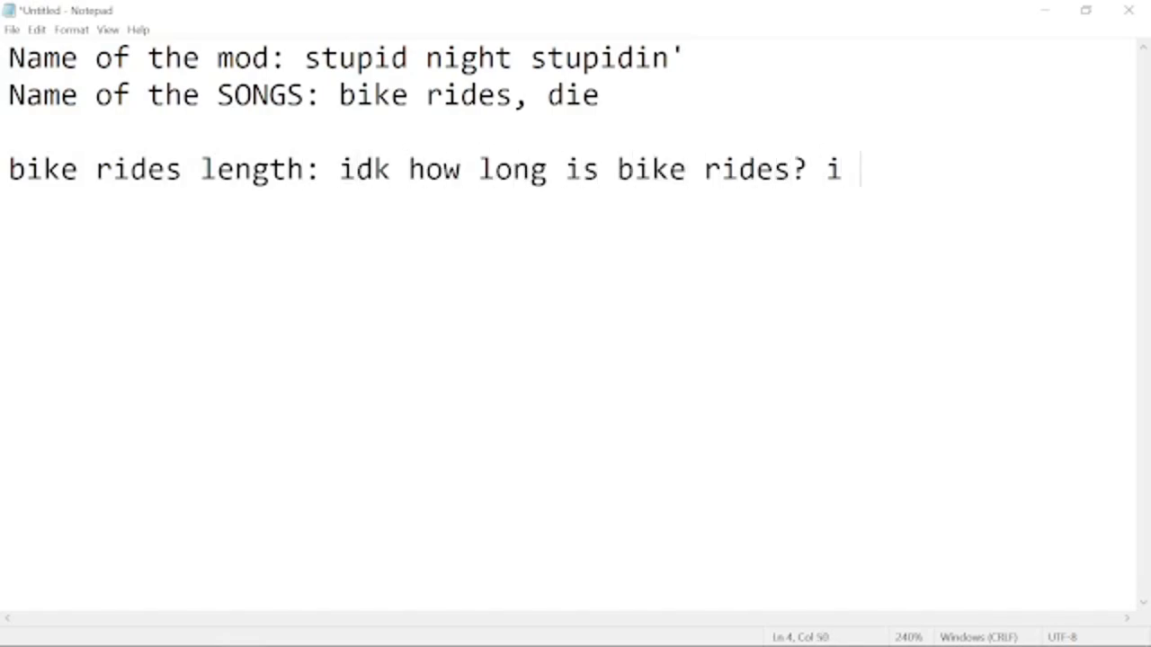
{"action": "key", "text": "BackSpace"}
{"action": "type", "text": "dek myself"}
{"action": "key", "text": "Return"}
{"action": "key", "text": "Return"}
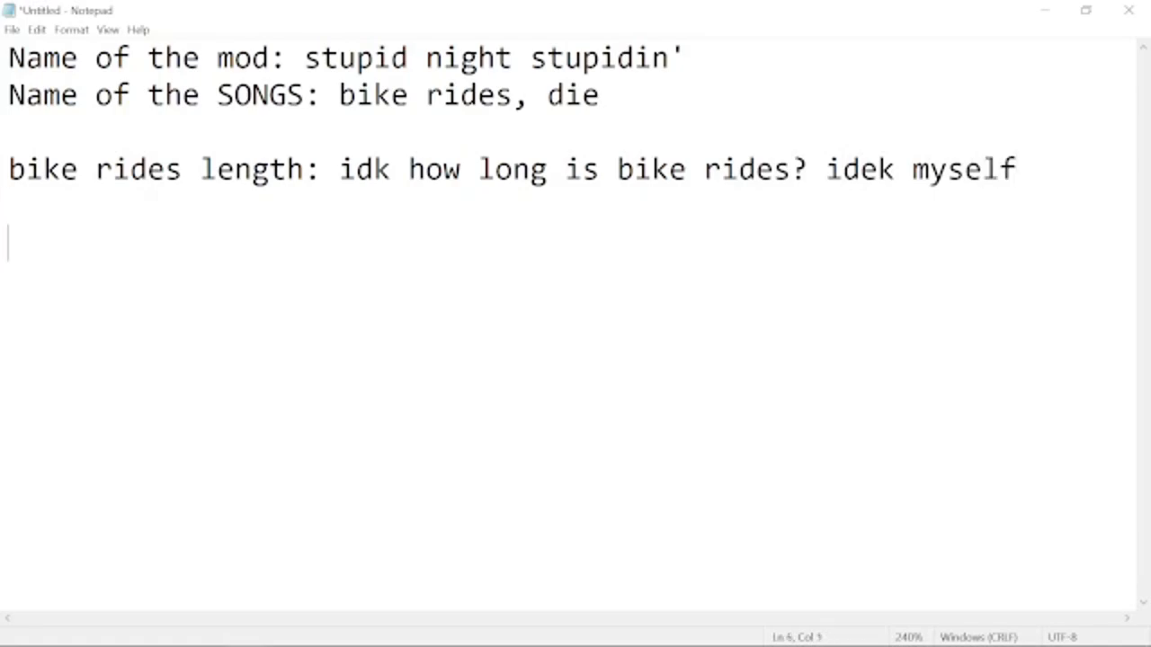
{"action": "type", "text": "die length:"}
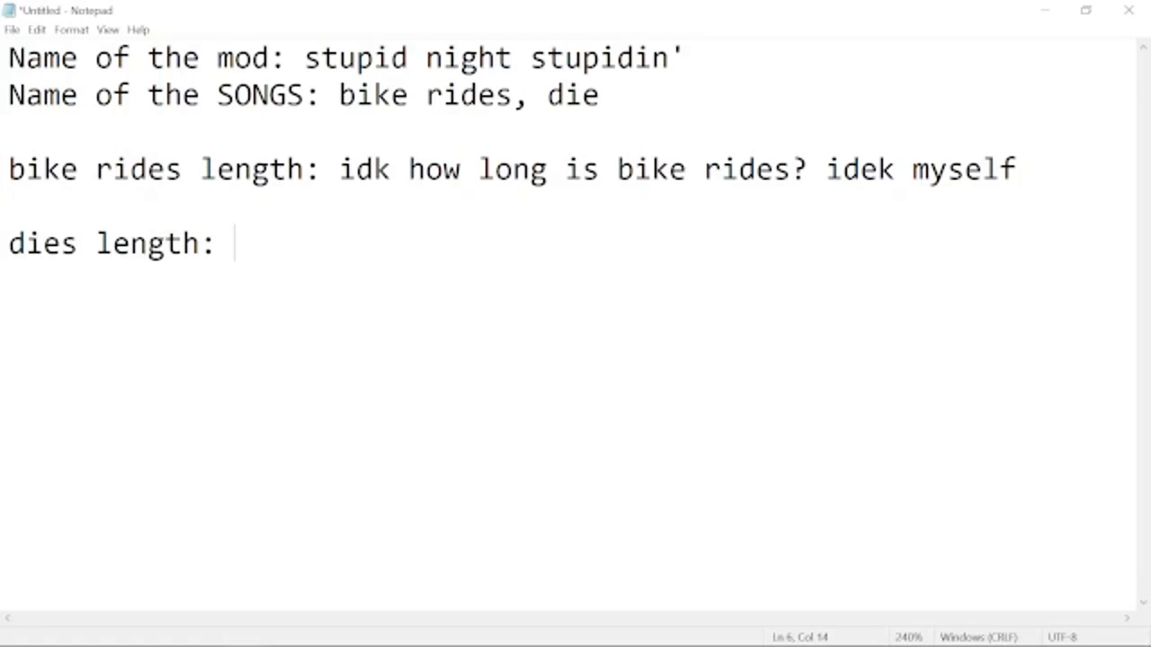
{"action": "type", "text": "890890789049783798798532789325897346890436890789"}
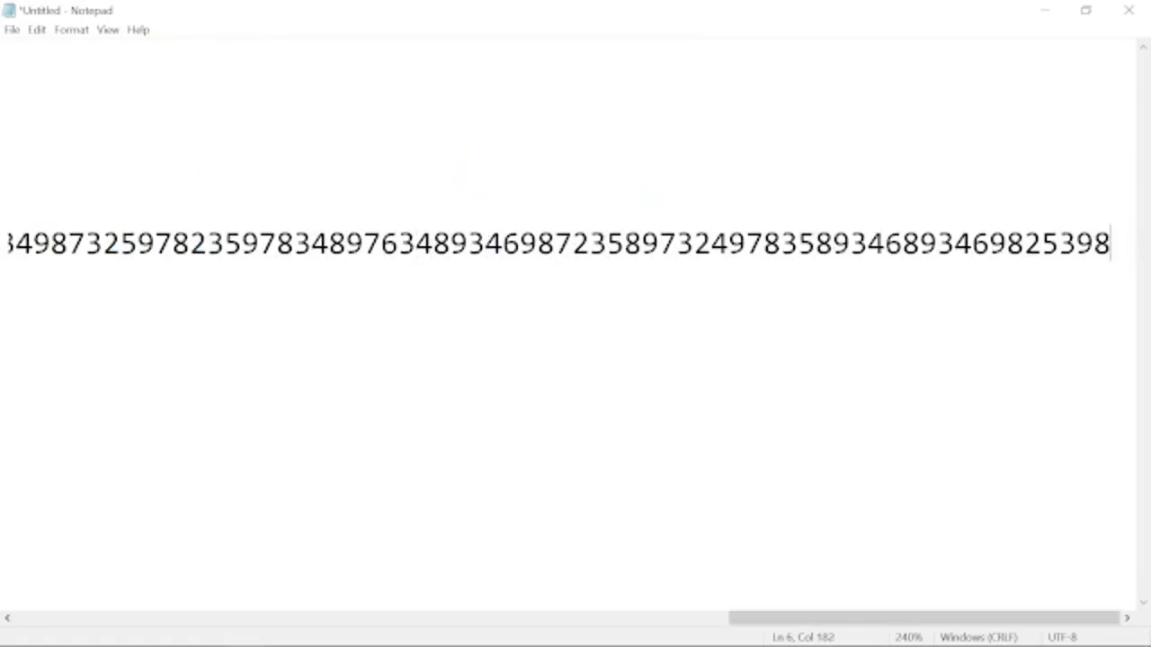
{"action": "key", "text": "BackSpace"}
{"action": "key", "text": "BackSpace"}
{"action": "key", "text": "BackSpace"}
{"action": "key", "text": "BackSpace"}
{"action": "key", "text": "BackSpace"}
{"action": "key", "text": "BackSpace"}
{"action": "key", "text": "BackSpace"}
{"action": "key", "text": "BackSpace"}
{"action": "key", "text": "BackSpace"}
{"action": "key", "text": "BackSpace"}
{"action": "key", "text": "BackSpace"}
{"action": "key", "text": "BackSpace"}
{"action": "key", "text": "BackSpace"}
{"action": "key", "text": "BackSpace"}
{"action": "key", "text": "BackSpace"}
{"action": "key", "text": "BackSpace"}
{"action": "key", "text": "BackSpace"}
{"action": "key", "text": "BackSpace"}
{"action": "key", "text": "BackSpace"}
{"action": "key", "text": "BackSpace"}
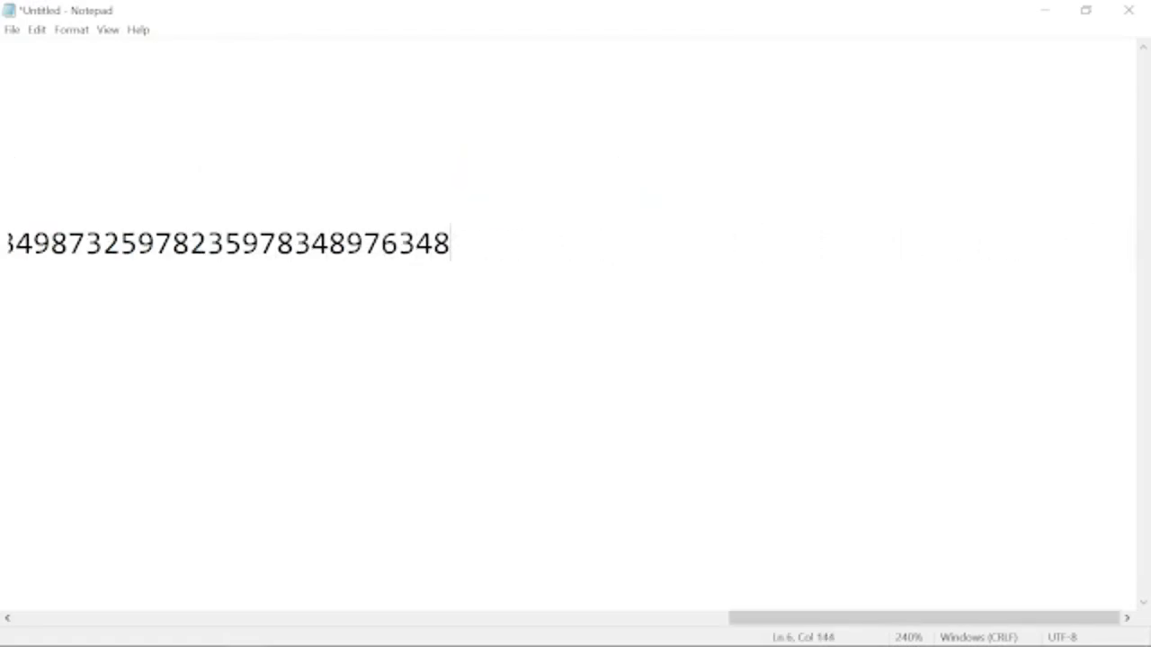
{"action": "key", "text": "Left"}
{"action": "key", "text": "Left"}
{"action": "key", "text": "Left"}
{"action": "key", "text": "Left"}
{"action": "key", "text": "Left"}
{"action": "key", "text": "Left"}
{"action": "key", "text": "Left"}
{"action": "key", "text": "Left"}
{"action": "key", "text": "Left"}
{"action": "key", "text": "Left"}
{"action": "key", "text": "Left"}
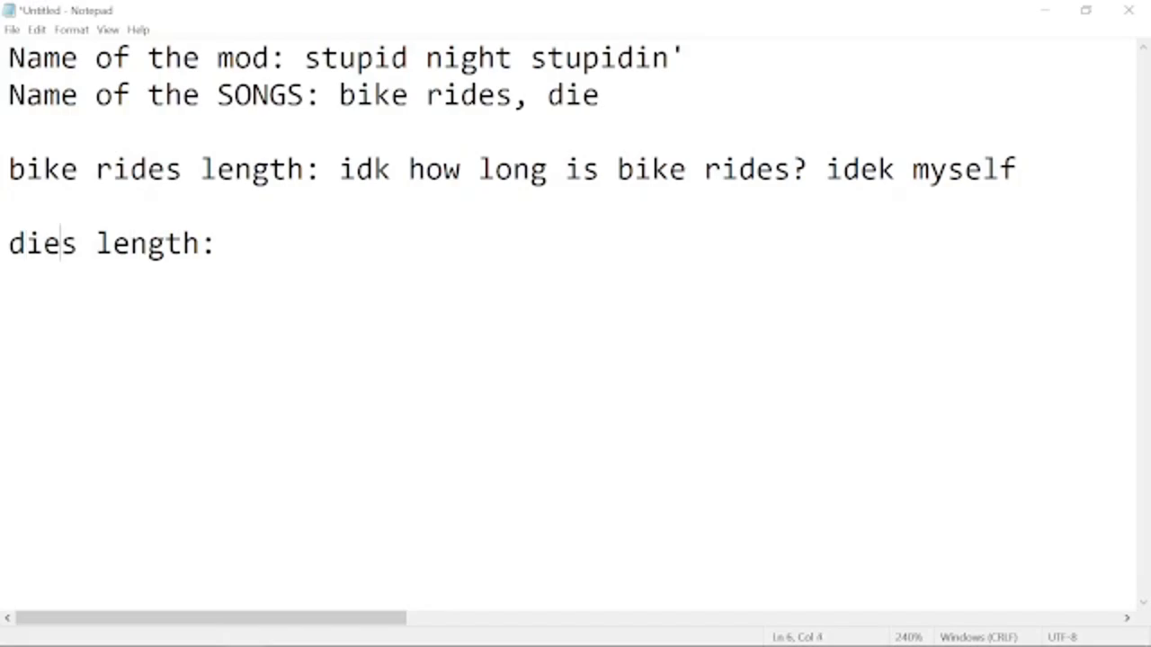
Complete the "dies length:" line with "1-2 minutes possibly???".
{"action": "type", "text": "1-2 minutes p"}
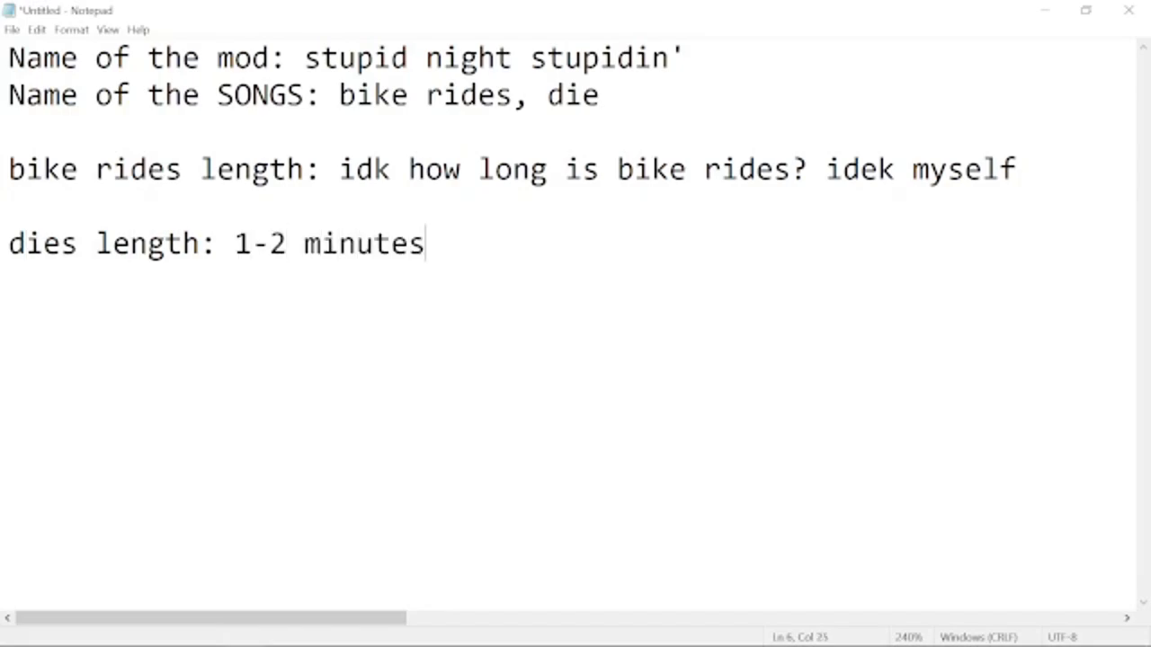
{"action": "type", "text": "ossib"}
{"action": "key", "text": "BackSpace"}
{"action": "type", "text": "ibly???"}
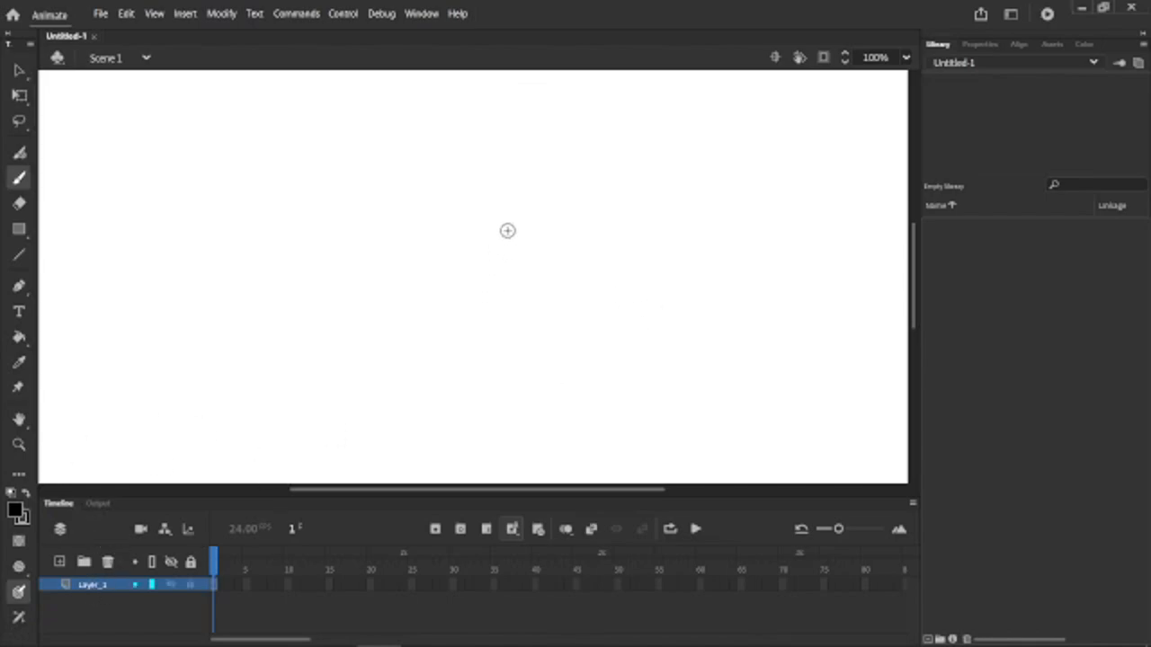
In Adobe Animate, brush a closed black round head outline on the stage and fill it with blue #3366CC.
{"action": "left_click_drag", "start_coordinate": [411, 176], "coordinate": [389, 256]}
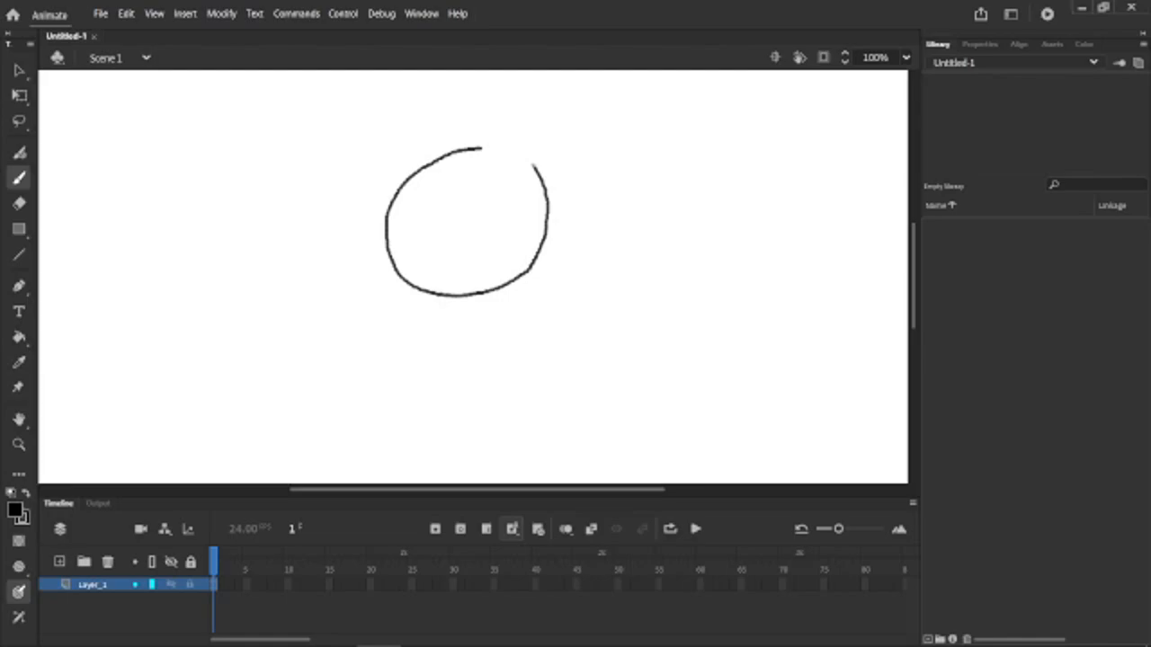
{"action": "left_click_drag", "start_coordinate": [492, 152], "coordinate": [467, 151]}
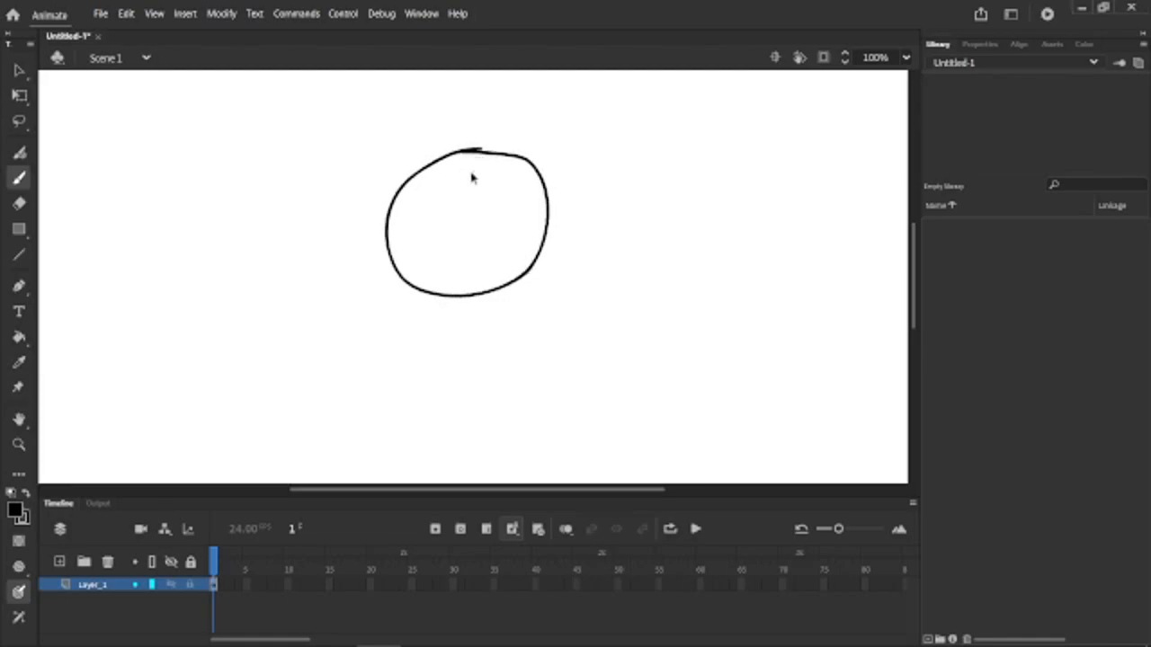
{"action": "scroll", "coordinate": [477, 160], "scroll_direction": "up", "scroll_amount": 2}
{"action": "scroll", "coordinate": [480, 157], "scroll_direction": "up", "scroll_amount": 1}
{"action": "left_click", "coordinate": [18, 97]}
{"action": "scroll", "coordinate": [565, 352], "scroll_direction": "up", "scroll_amount": 1}
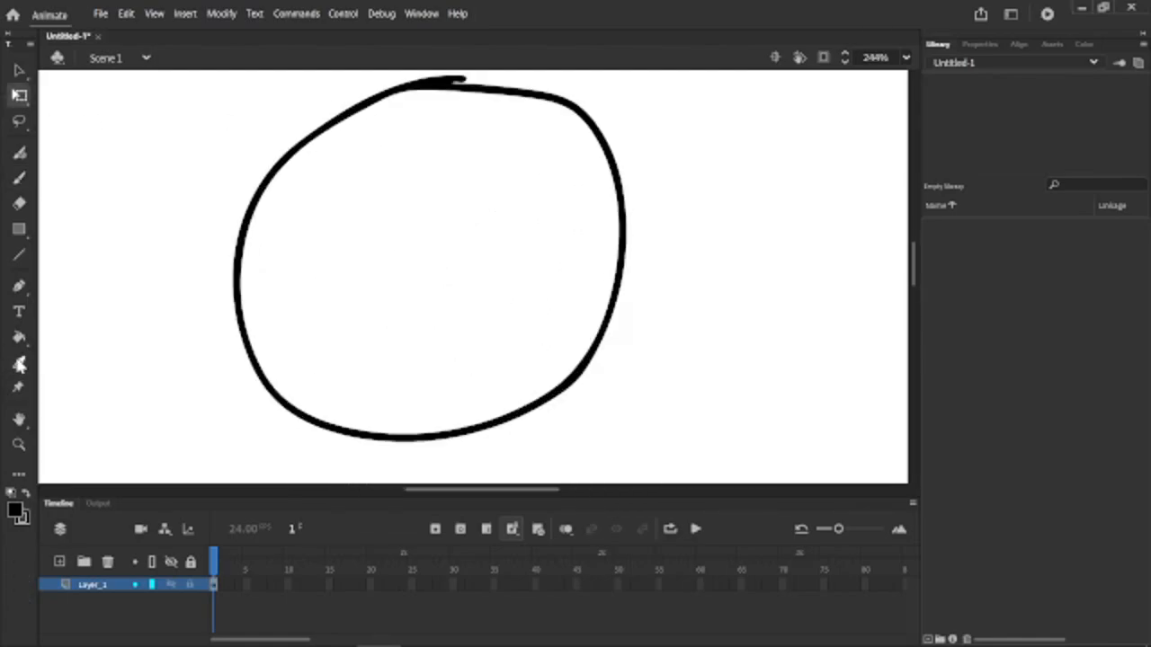
{"action": "left_click", "coordinate": [19, 363]}
{"action": "left_click", "coordinate": [19, 336]}
{"action": "left_click", "coordinate": [15, 510]}
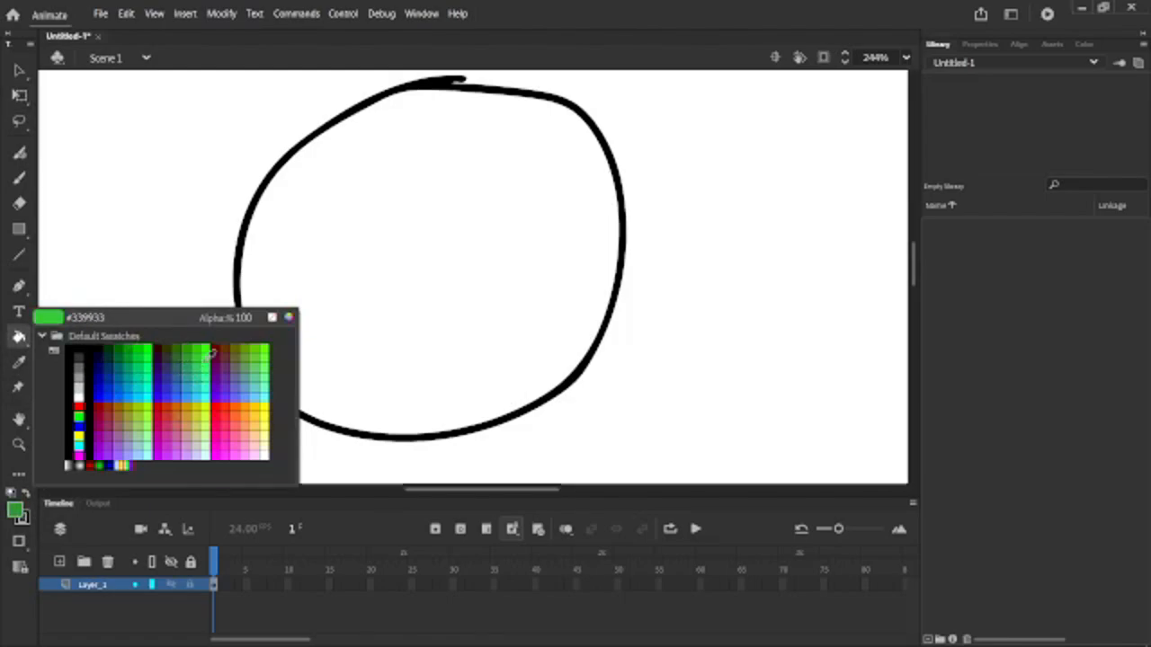
{"action": "left_click", "coordinate": [186, 387]}
{"action": "left_click", "coordinate": [376, 329]}
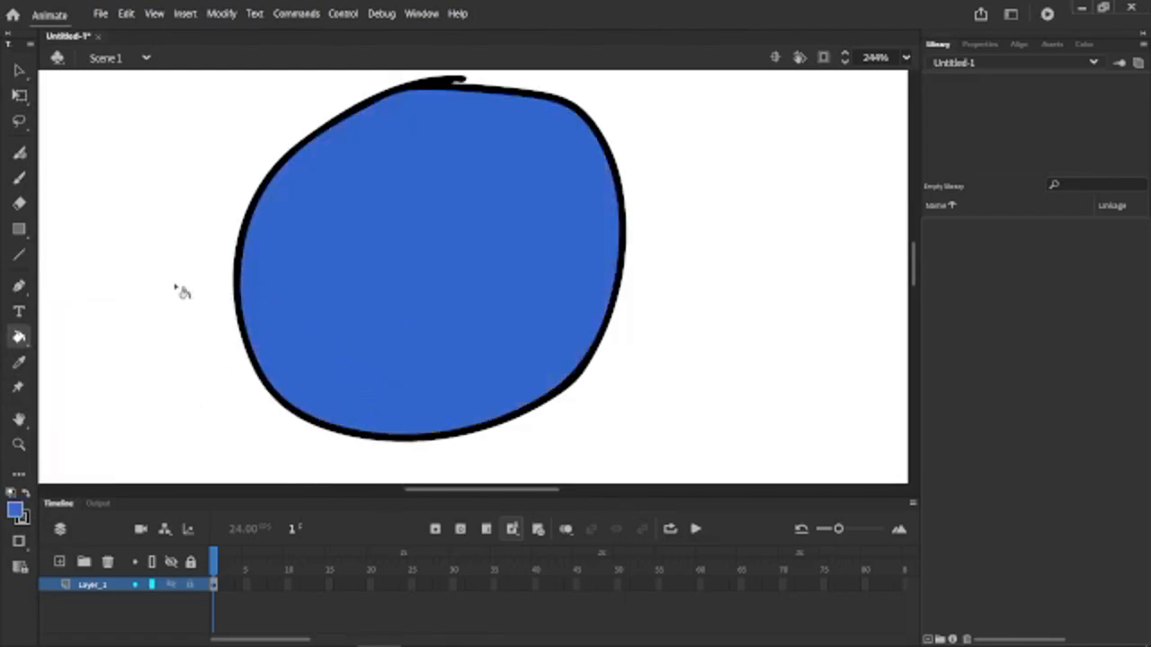
On a new layer, draw two narrow upright black rectangles as eyes and brush a curved black mouth below them.
{"action": "left_click", "coordinate": [19, 178]}
{"action": "left_click", "coordinate": [20, 510]}
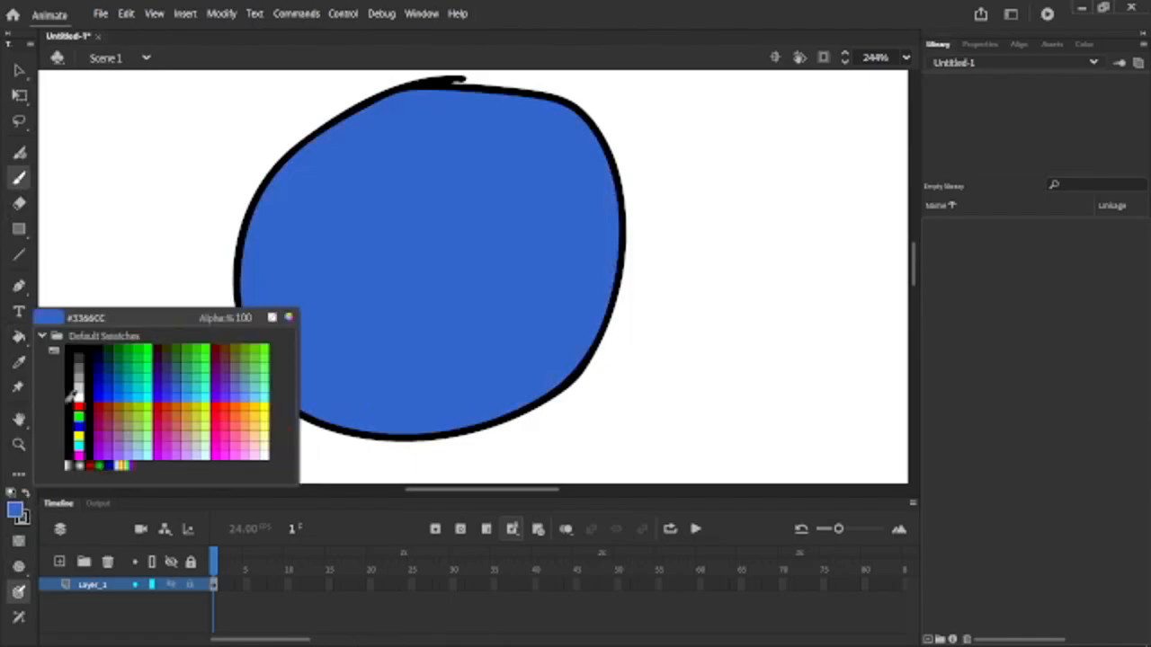
{"action": "left_click", "coordinate": [89, 383]}
{"action": "left_click", "coordinate": [61, 562]}
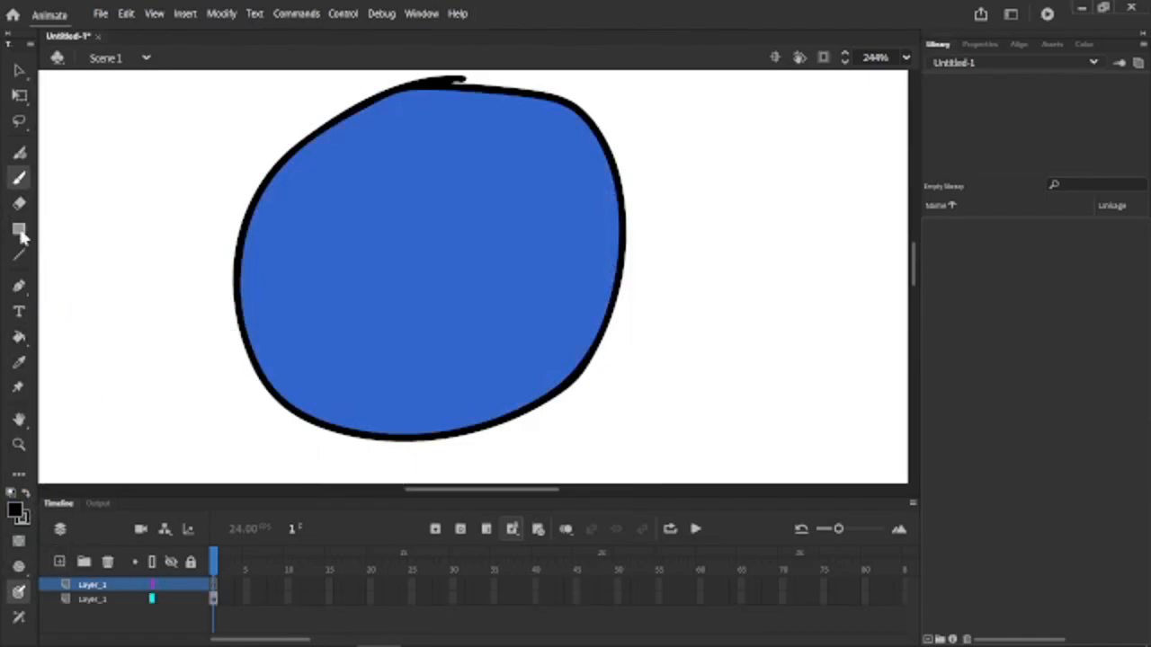
{"action": "left_click", "coordinate": [19, 228]}
{"action": "mouse_move", "coordinate": [714, 259]}
{"action": "left_mouse_down"}
{"action": "mouse_move", "coordinate": [764, 392]}
{"action": "mouse_move", "coordinate": [762, 419]}
{"action": "left_mouse_up"}
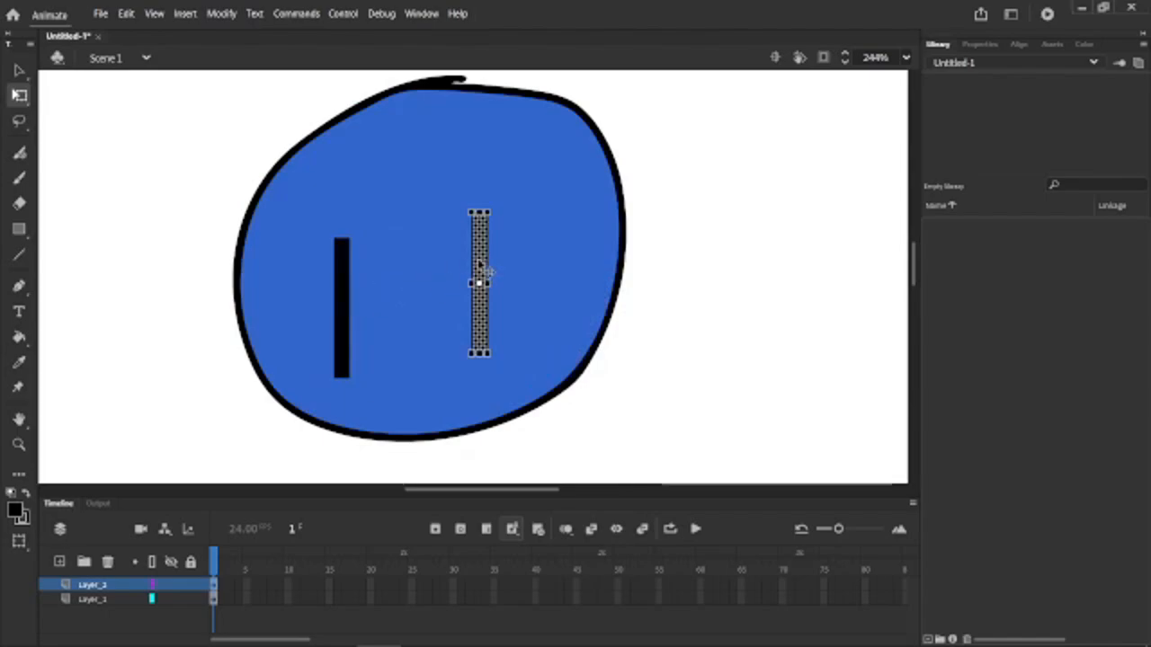
{"action": "left_click_drag", "start_coordinate": [480, 263], "coordinate": [514, 266]}
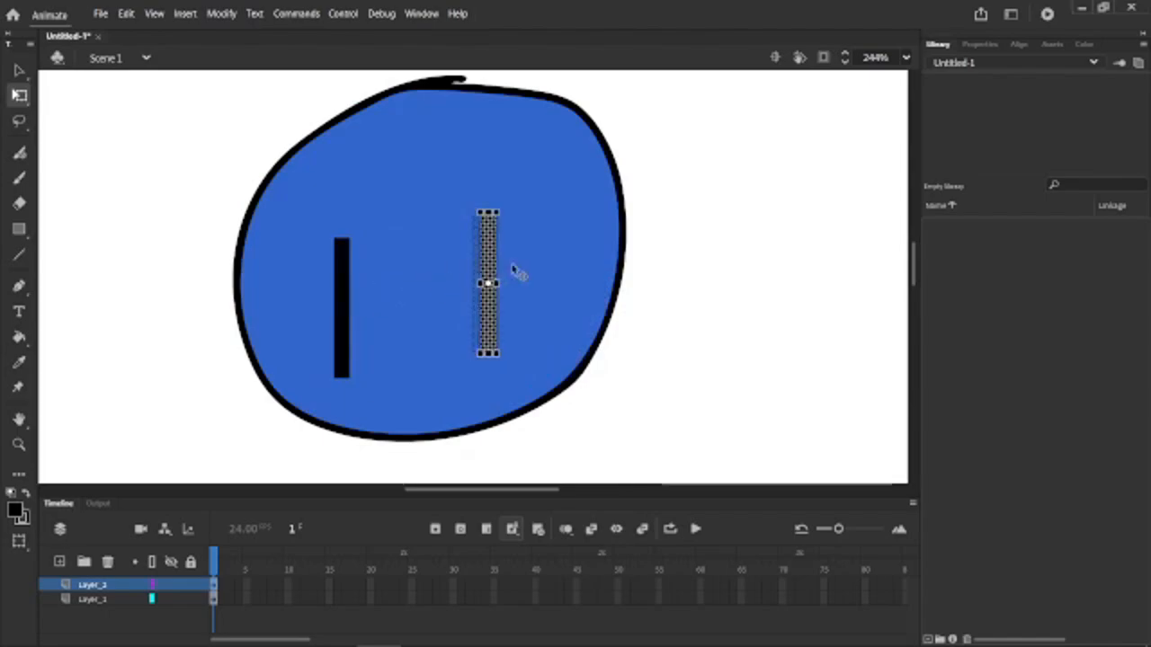
{"action": "mouse_move", "coordinate": [297, 364]}
{"action": "left_mouse_down"}
{"action": "mouse_move", "coordinate": [322, 406]}
{"action": "mouse_move", "coordinate": [550, 408]}
{"action": "left_mouse_up"}
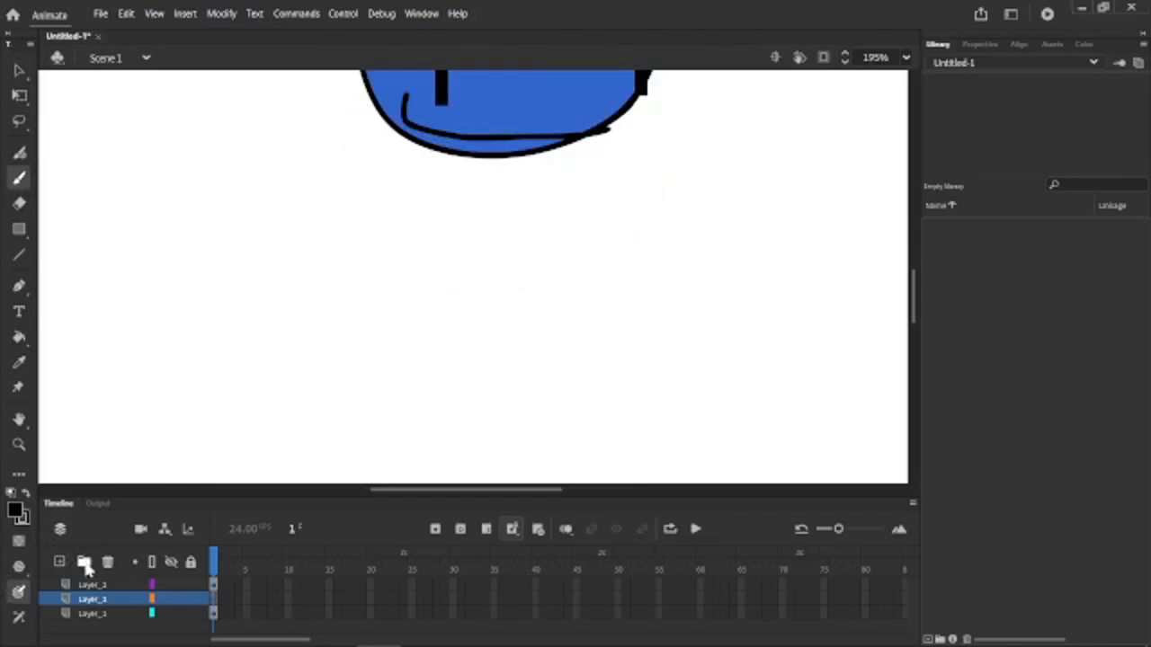
Brush a black trapezoid body outline under the head and move its layer to the bottom of the stack.
{"action": "mouse_move", "coordinate": [440, 140]}
{"action": "left_mouse_down"}
{"action": "mouse_move", "coordinate": [418, 156]}
{"action": "mouse_move", "coordinate": [368, 268]}
{"action": "left_mouse_up"}
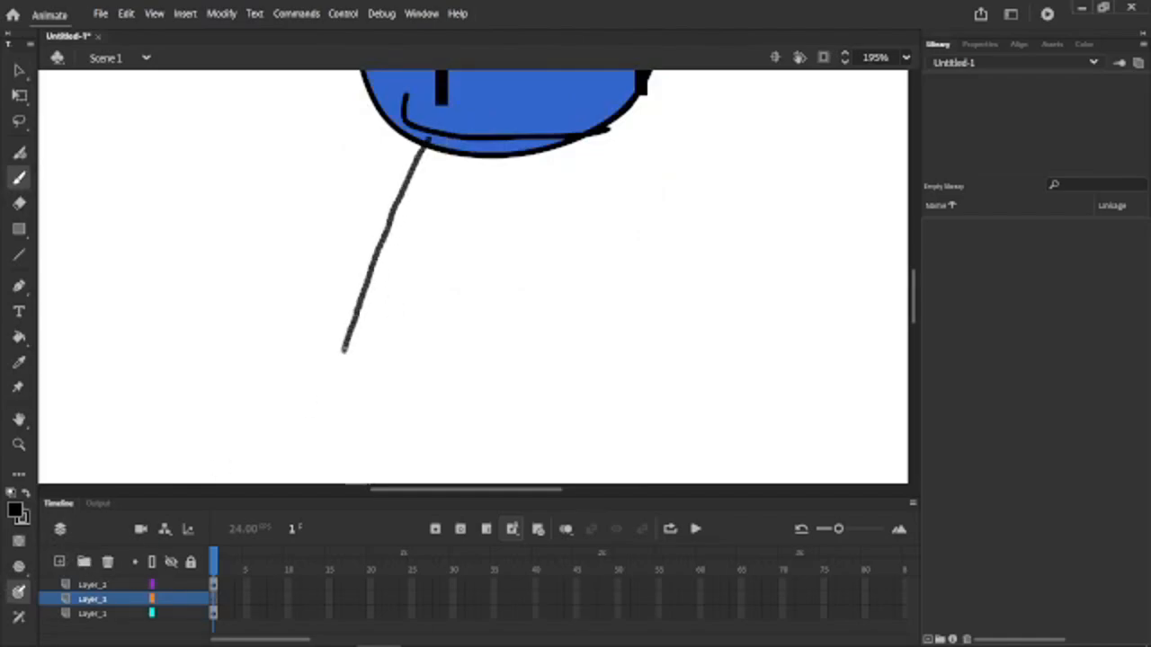
{"action": "mouse_move", "coordinate": [343, 351]}
{"action": "left_mouse_down"}
{"action": "mouse_move", "coordinate": [608, 354]}
{"action": "mouse_move", "coordinate": [559, 153]}
{"action": "mouse_move", "coordinate": [426, 136]}
{"action": "left_mouse_up"}
{"action": "scroll", "coordinate": [478, 167], "scroll_direction": "up", "scroll_amount": 3}
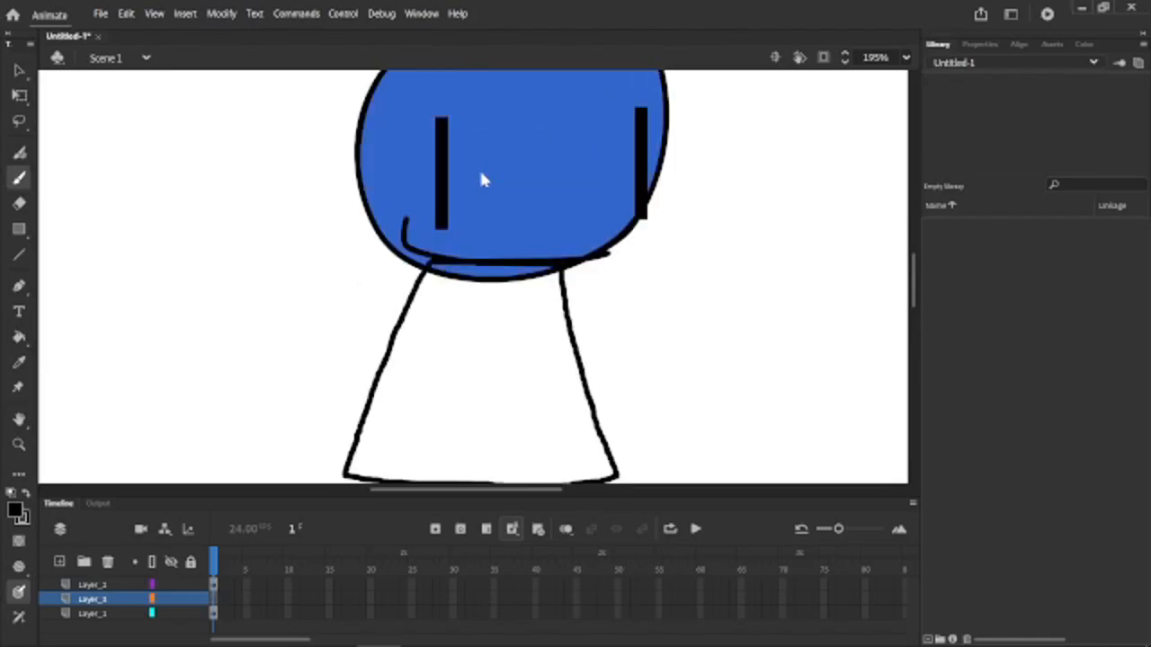
{"action": "left_click_drag", "start_coordinate": [92, 600], "coordinate": [92, 620]}
Fill the character's trapezoid body with teal #339999.
{"action": "scroll", "coordinate": [438, 212], "scroll_direction": "down", "scroll_amount": 1}
{"action": "key", "text": "v"}
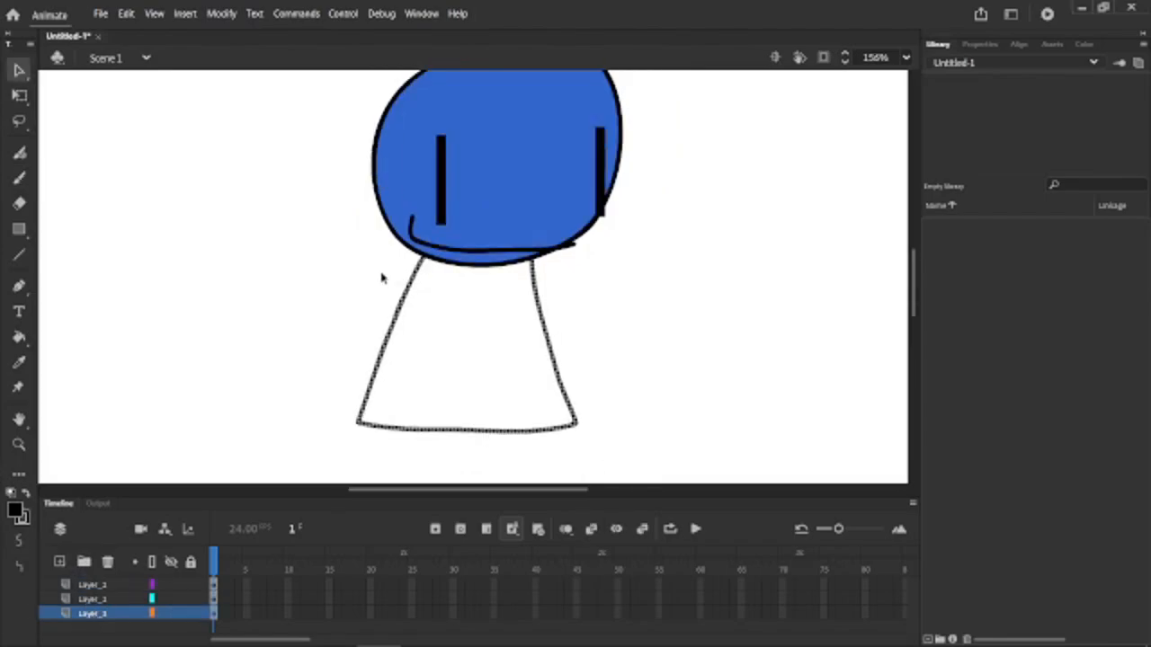
{"action": "left_click", "coordinate": [385, 275]}
{"action": "left_click", "coordinate": [16, 514]}
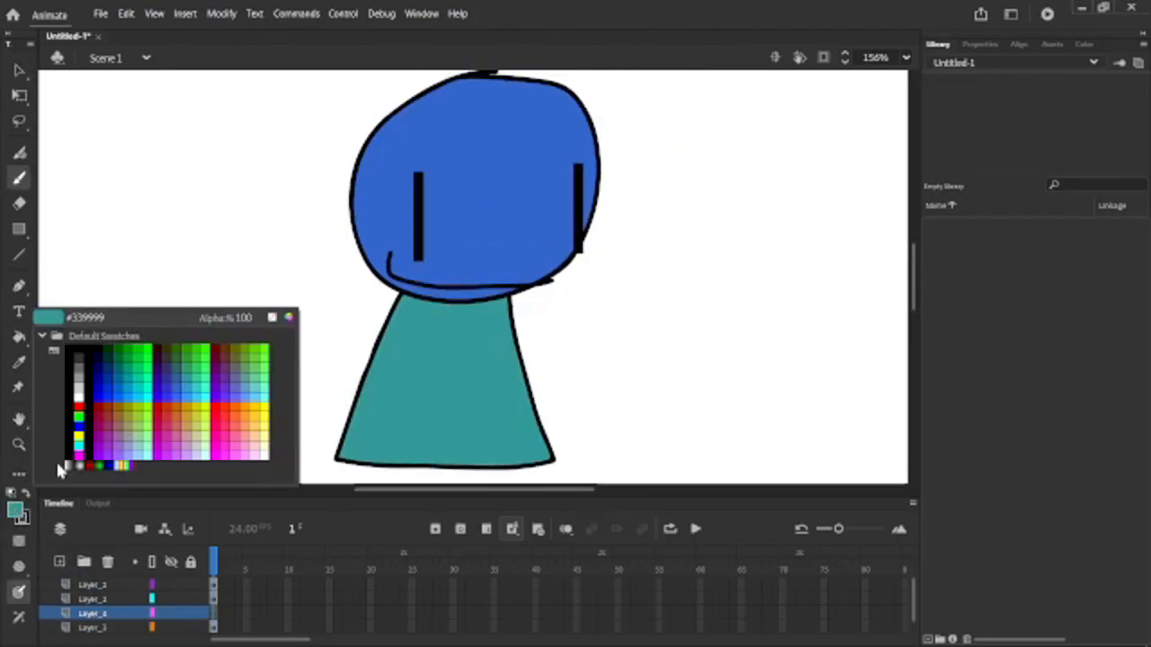
Set the brush colour to black, brush one arm hanging from the shoulder, and brush a bent arm on the opposite side on a new layer.
{"action": "left_click", "coordinate": [89, 377]}
{"action": "scroll", "coordinate": [291, 306], "scroll_direction": "down", "scroll_amount": 3}
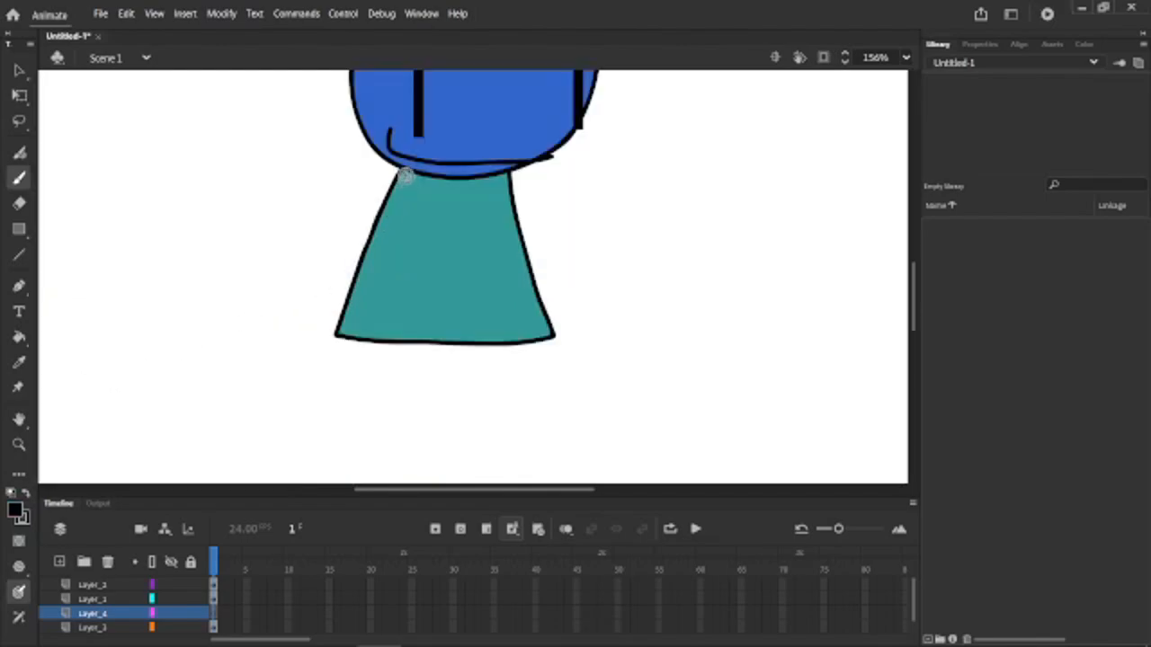
{"action": "mouse_move", "coordinate": [401, 171]}
{"action": "left_mouse_down"}
{"action": "mouse_move", "coordinate": [338, 233]}
{"action": "mouse_move", "coordinate": [259, 351]}
{"action": "left_mouse_up"}
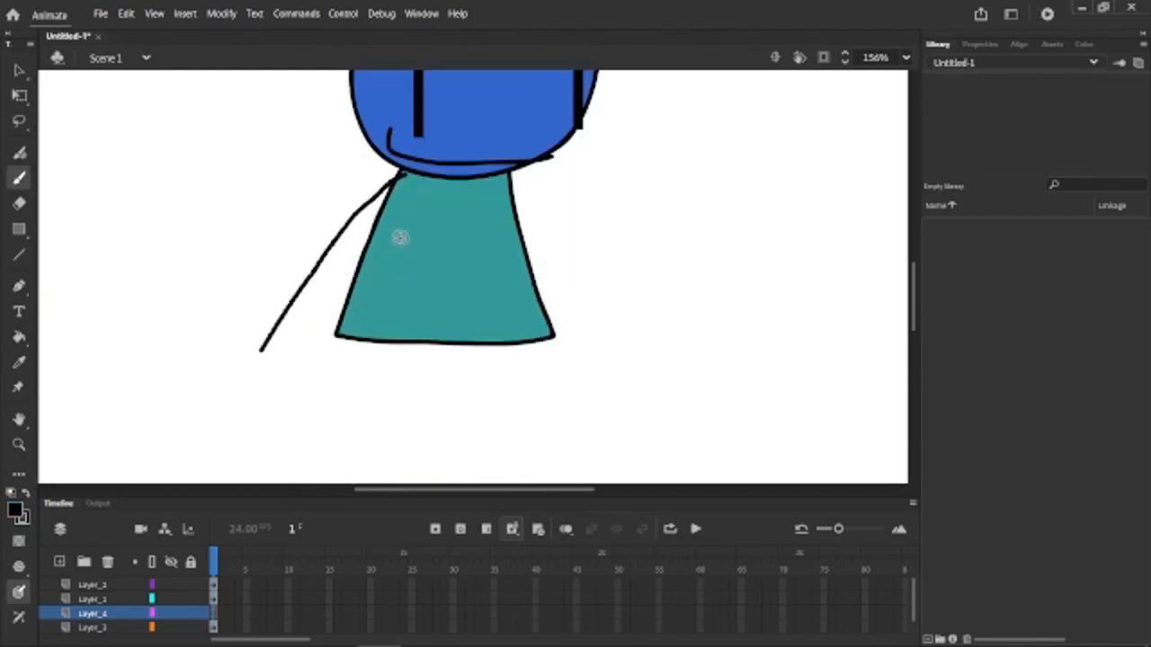
{"action": "scroll", "coordinate": [414, 238], "scroll_direction": "up", "scroll_amount": 3}
{"action": "scroll", "coordinate": [173, 460], "scroll_direction": "down", "scroll_amount": 3}
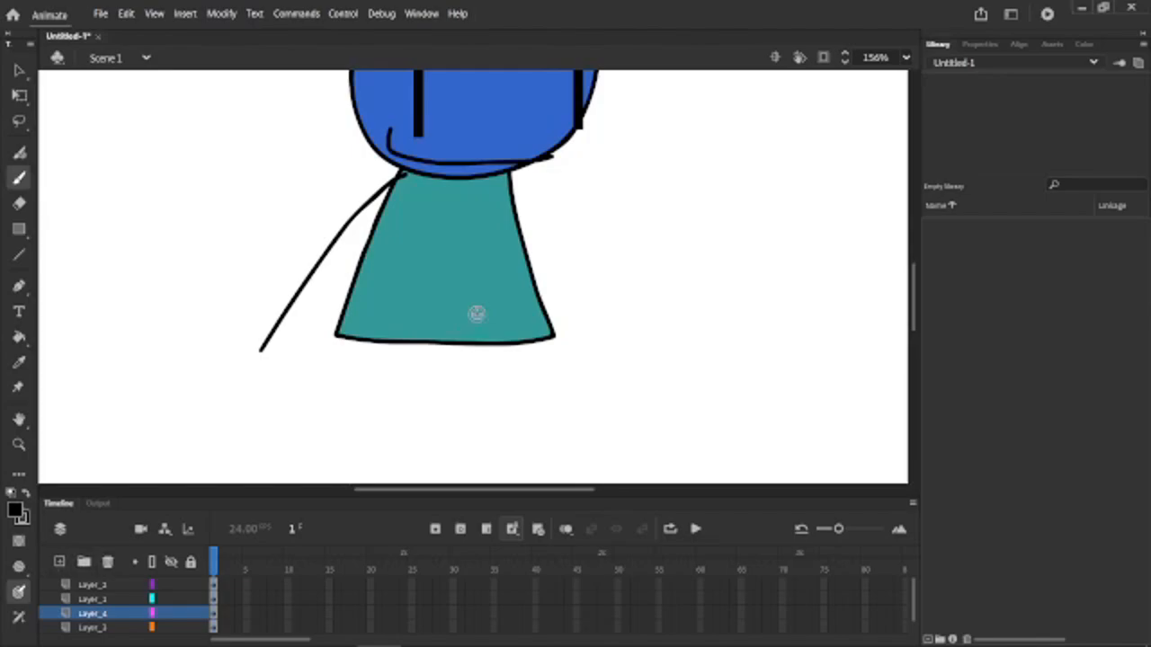
{"action": "left_click", "coordinate": [60, 563]}
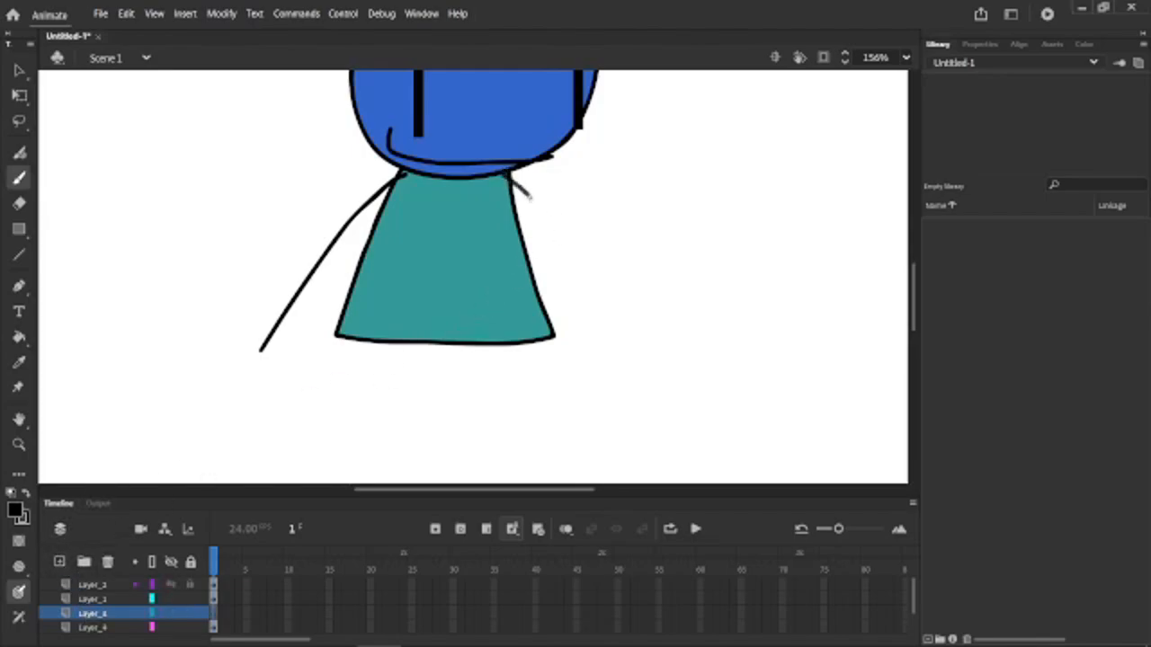
{"action": "left_click_drag", "start_coordinate": [606, 266], "coordinate": [689, 233]}
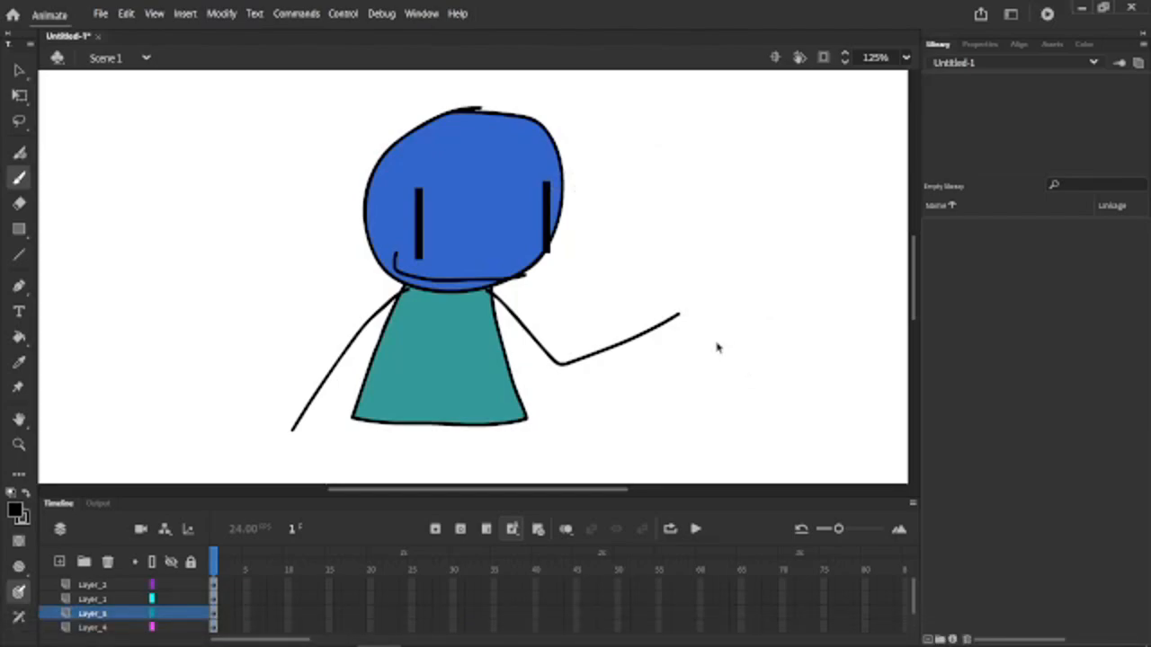
Brush a microphone with a round head and slanted handle at the end of the bent arm and fill it black.
{"action": "scroll", "coordinate": [717, 354], "scroll_direction": "up", "scroll_amount": 5}
{"action": "left_click_drag", "start_coordinate": [647, 300], "coordinate": [555, 190]}
{"action": "scroll", "coordinate": [597, 197], "scroll_direction": "up", "scroll_amount": 1}
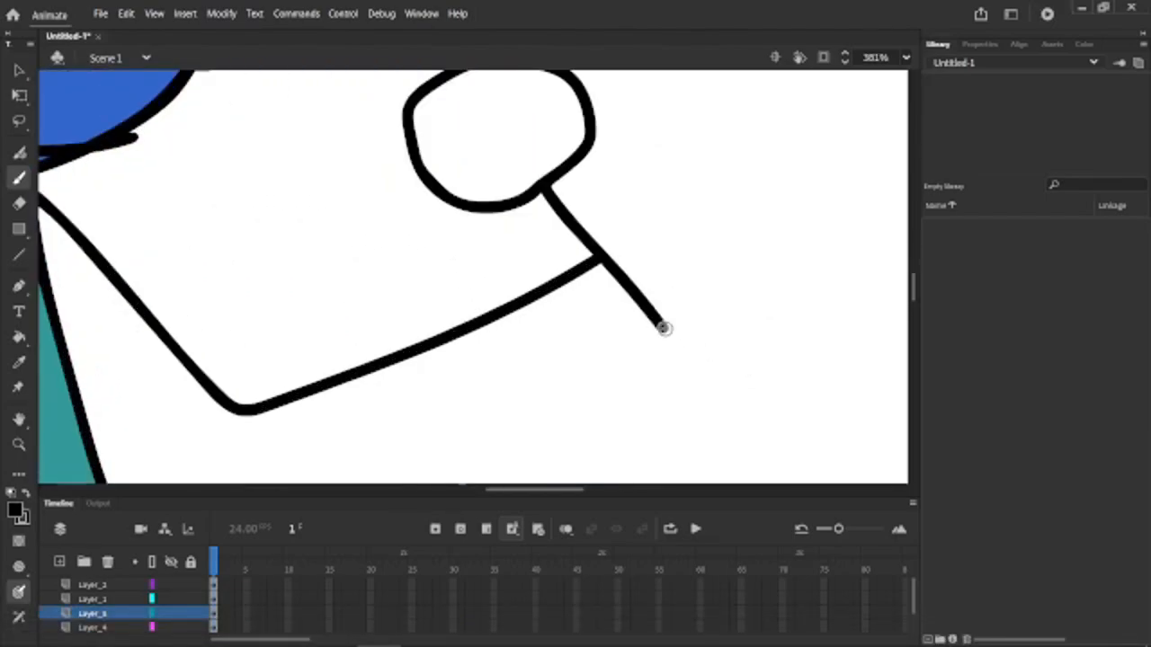
{"action": "mouse_move", "coordinate": [665, 328]}
{"action": "left_mouse_down"}
{"action": "mouse_move", "coordinate": [659, 280]}
{"action": "mouse_move", "coordinate": [620, 232]}
{"action": "mouse_move", "coordinate": [554, 188]}
{"action": "left_mouse_up"}
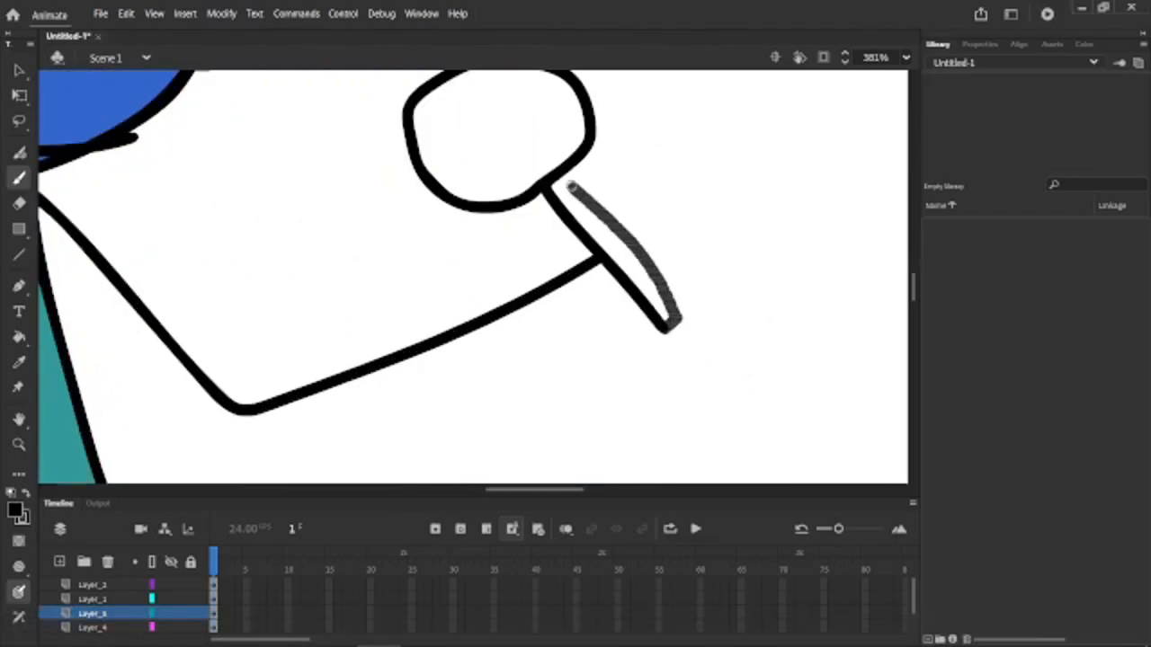
{"action": "scroll", "coordinate": [772, 374], "scroll_direction": "down", "scroll_amount": 4}
{"action": "key", "text": "k"}
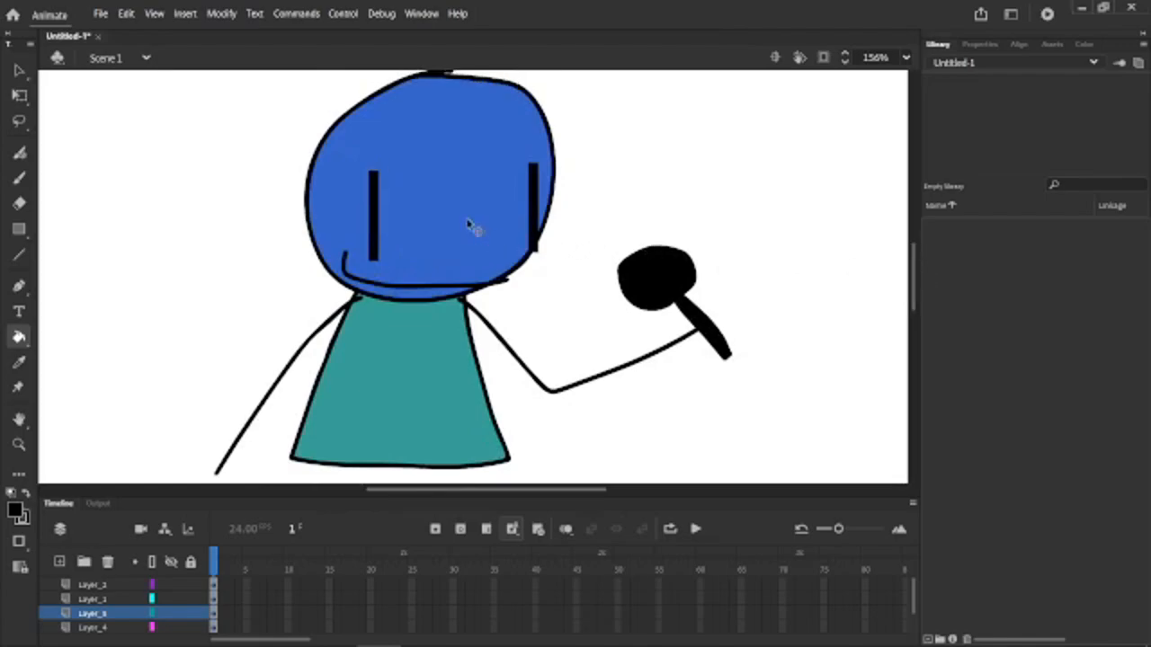
{"action": "scroll", "coordinate": [477, 222], "scroll_direction": "down", "scroll_amount": 1}
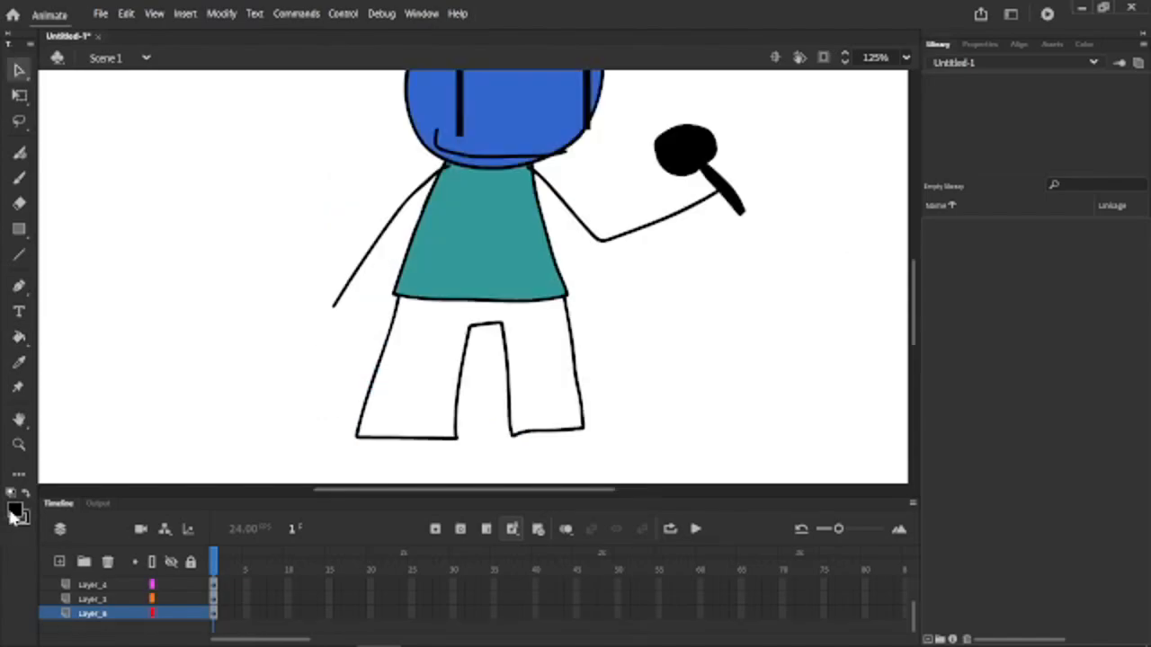
Outline two trouser legs under the body on a new bottom layer and fill them with cyan #00FFFF.
{"action": "left_click", "coordinate": [13, 518]}
{"action": "left_click", "coordinate": [158, 374]}
{"action": "left_click", "coordinate": [19, 336]}
{"action": "left_click", "coordinate": [416, 352]}
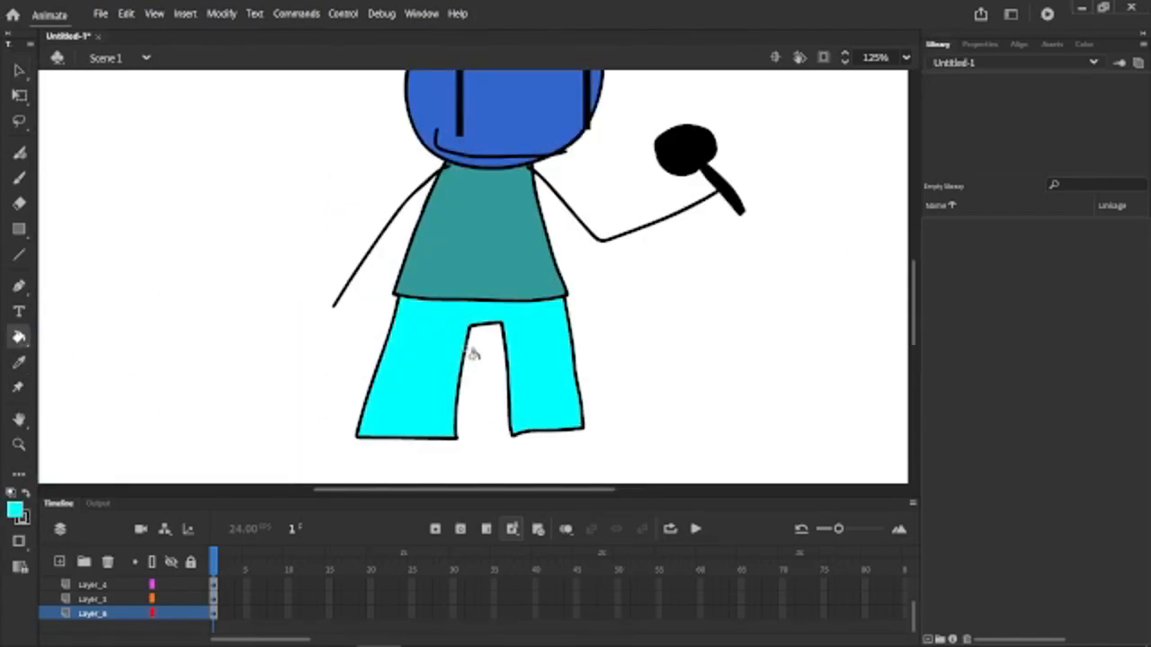
{"action": "scroll", "coordinate": [554, 364], "scroll_direction": "down", "scroll_amount": 1}
{"action": "scroll", "coordinate": [553, 363], "scroll_direction": "down", "scroll_amount": 1}
{"action": "scroll", "coordinate": [599, 294], "scroll_direction": "up", "scroll_amount": 1}
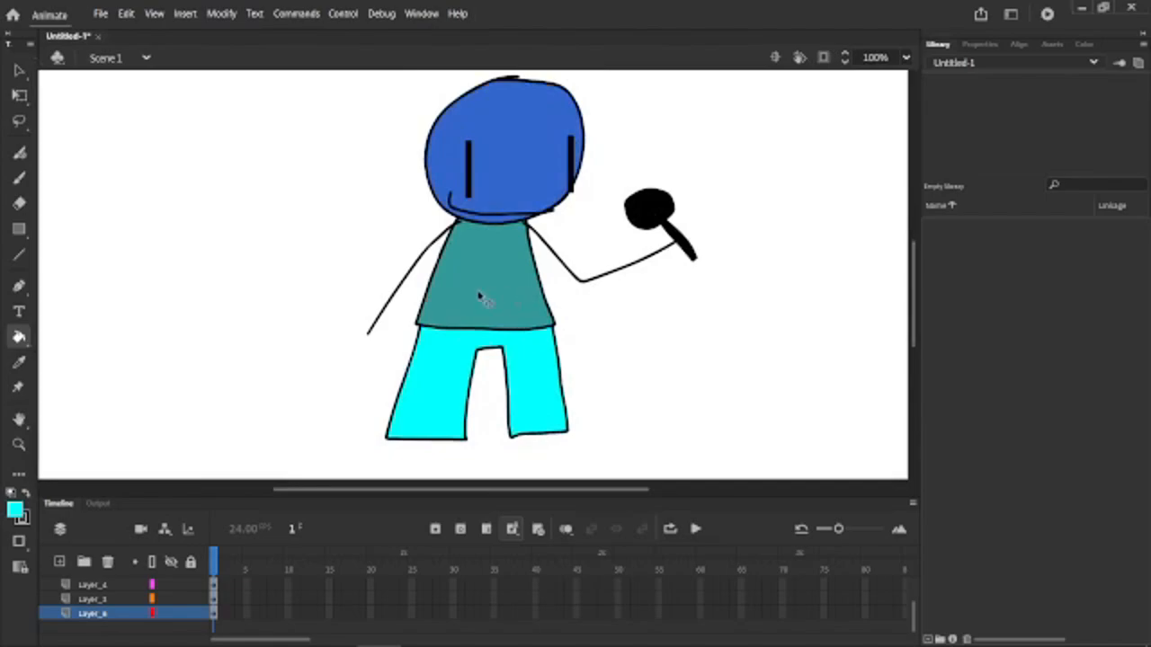
Set the brush colour to black and brush a flat shoe outline beneath each trouser leg.
{"action": "scroll", "coordinate": [478, 293], "scroll_direction": "down", "scroll_amount": 1}
{"action": "scroll", "coordinate": [490, 334], "scroll_direction": "up", "scroll_amount": 1}
{"action": "scroll", "coordinate": [469, 405], "scroll_direction": "up", "scroll_amount": 2}
{"action": "left_click", "coordinate": [19, 178]}
{"action": "left_click", "coordinate": [13, 512]}
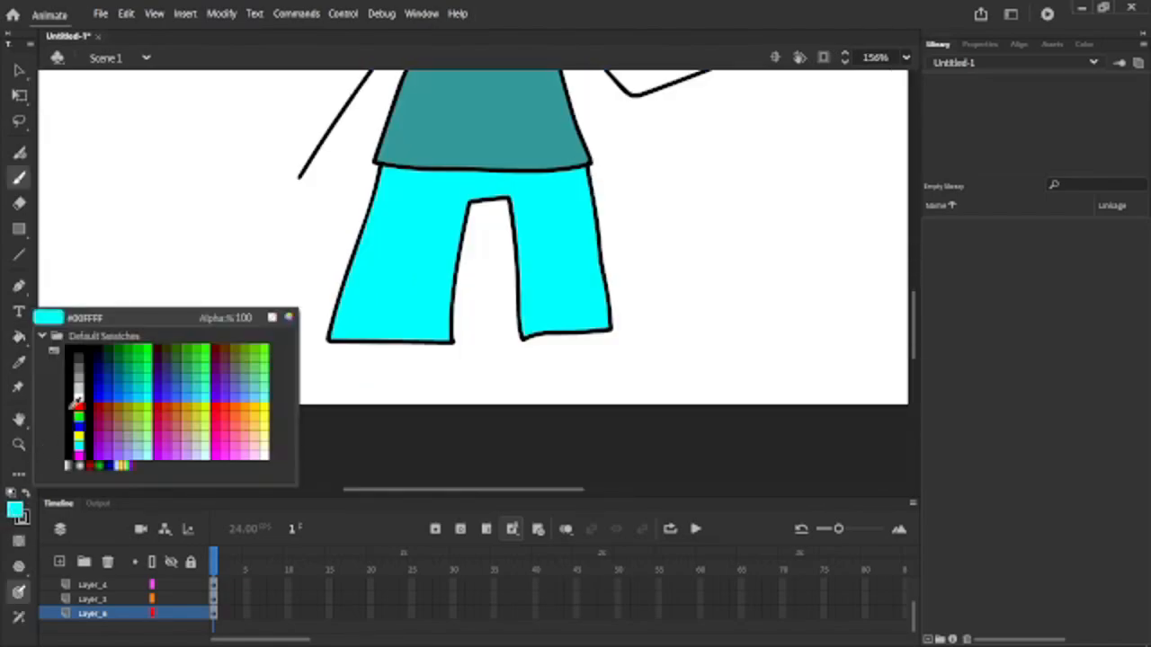
{"action": "left_click", "coordinate": [78, 353]}
{"action": "scroll", "coordinate": [442, 344], "scroll_direction": "up", "scroll_amount": 2}
{"action": "left_click_drag", "start_coordinate": [467, 334], "coordinate": [166, 334]}
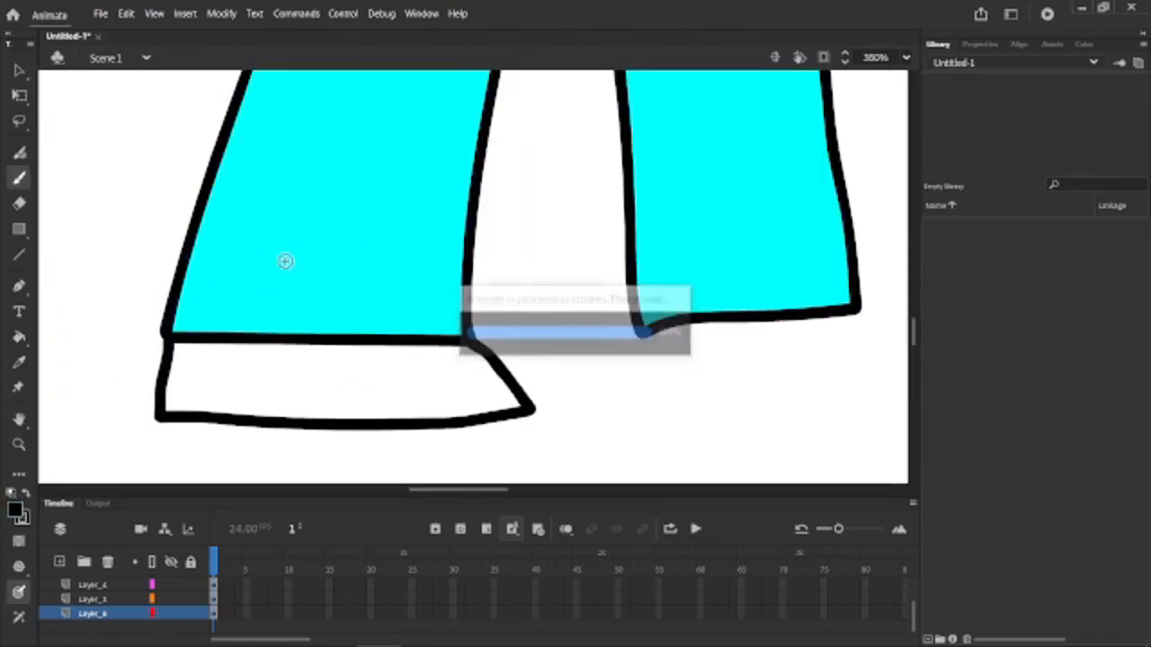
{"action": "scroll", "coordinate": [285, 261], "scroll_direction": "down", "scroll_amount": 1}
{"action": "scroll", "coordinate": [640, 285], "scroll_direction": "up", "scroll_amount": 1}
{"action": "mouse_move", "coordinate": [639, 275]}
{"action": "left_mouse_down"}
{"action": "mouse_move", "coordinate": [682, 329]}
{"action": "mouse_move", "coordinate": [462, 329]}
{"action": "mouse_move", "coordinate": [460, 291]}
{"action": "left_mouse_up"}
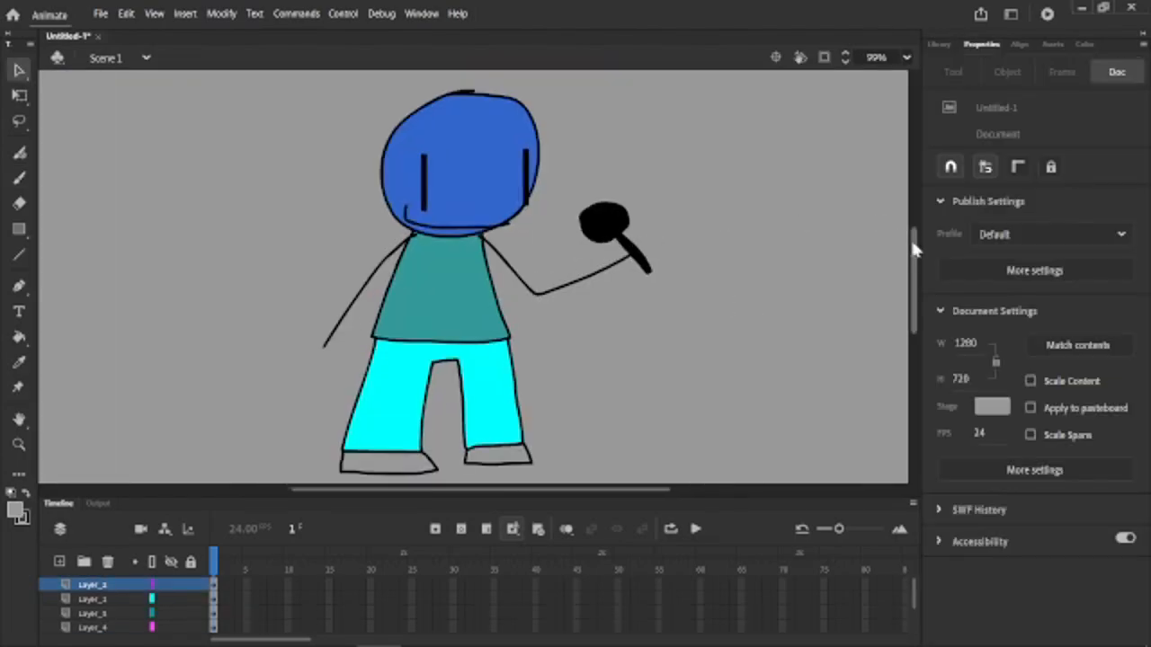
Add the text "blue guy" beside the character and make it black.
{"action": "left_click_drag", "start_coordinate": [910, 237], "coordinate": [917, 242]}
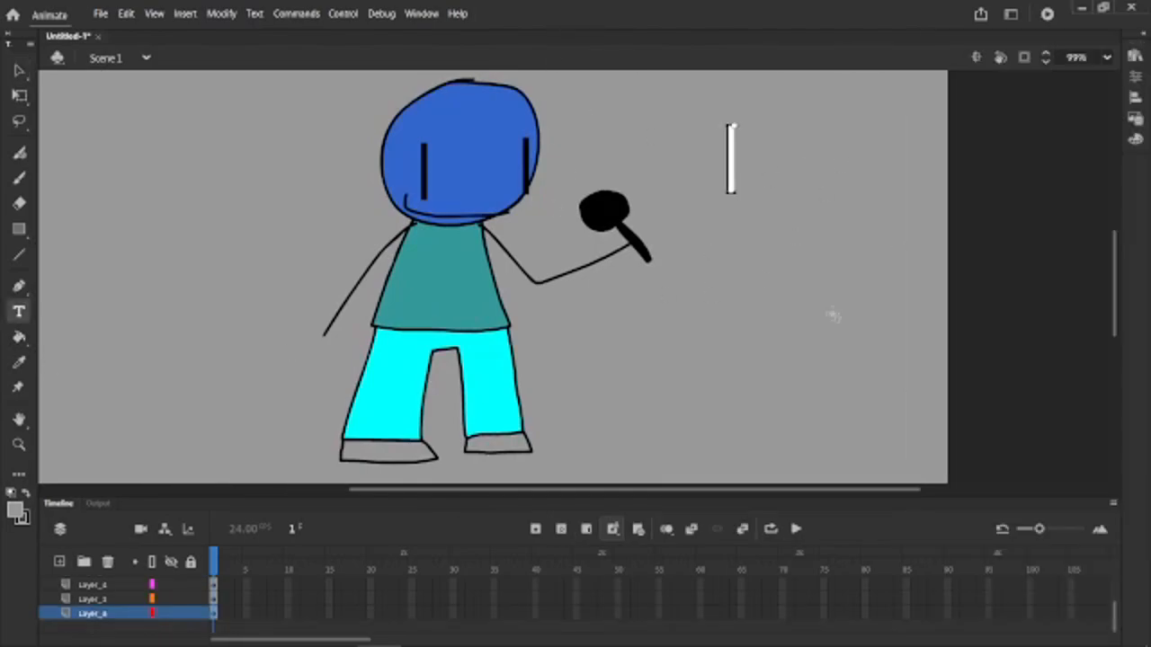
{"action": "type", "text": "blue guy"}
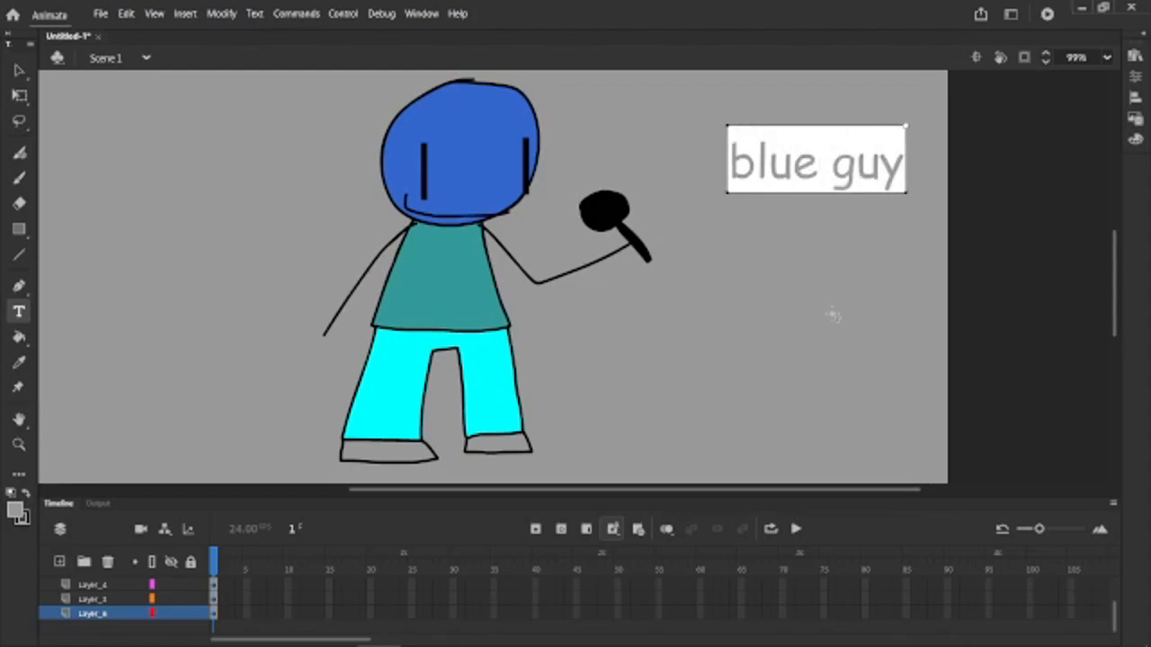
{"action": "left_click", "coordinate": [20, 70]}
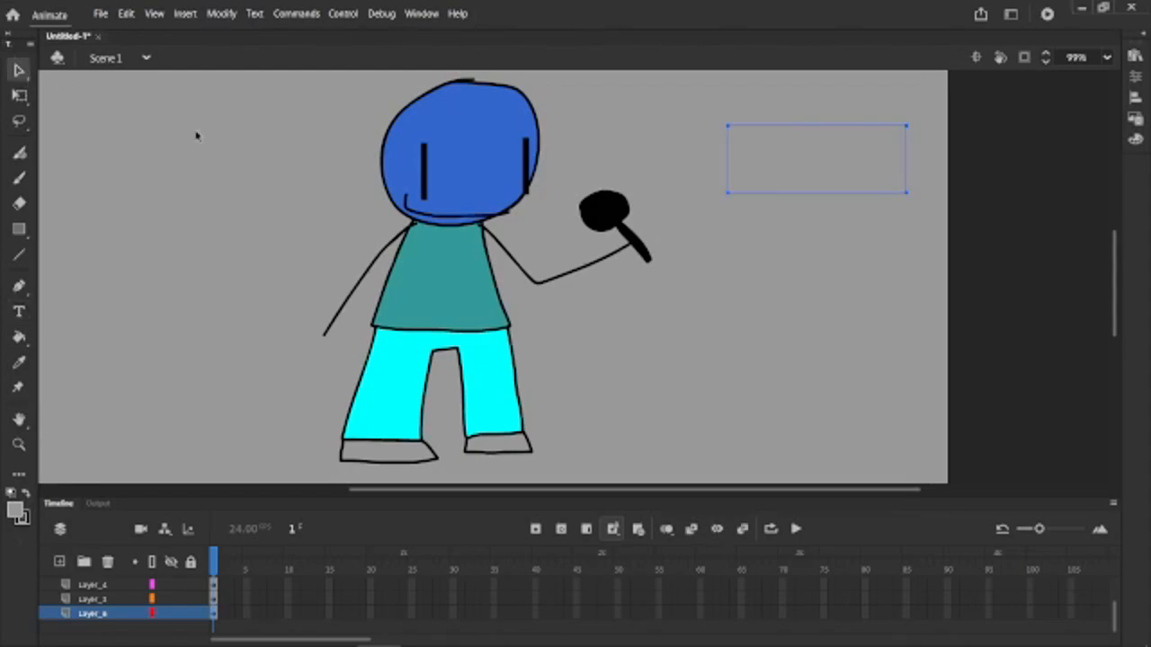
{"action": "double_click", "coordinate": [838, 170]}
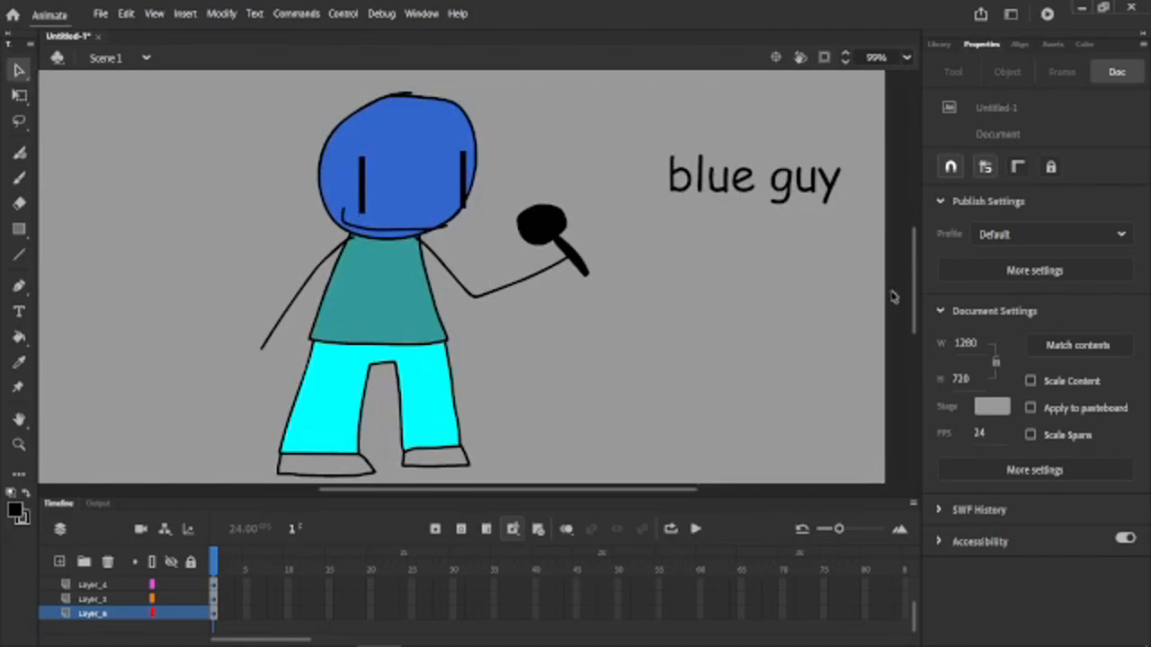
{"action": "scroll", "coordinate": [915, 304], "scroll_direction": "down", "scroll_amount": 1}
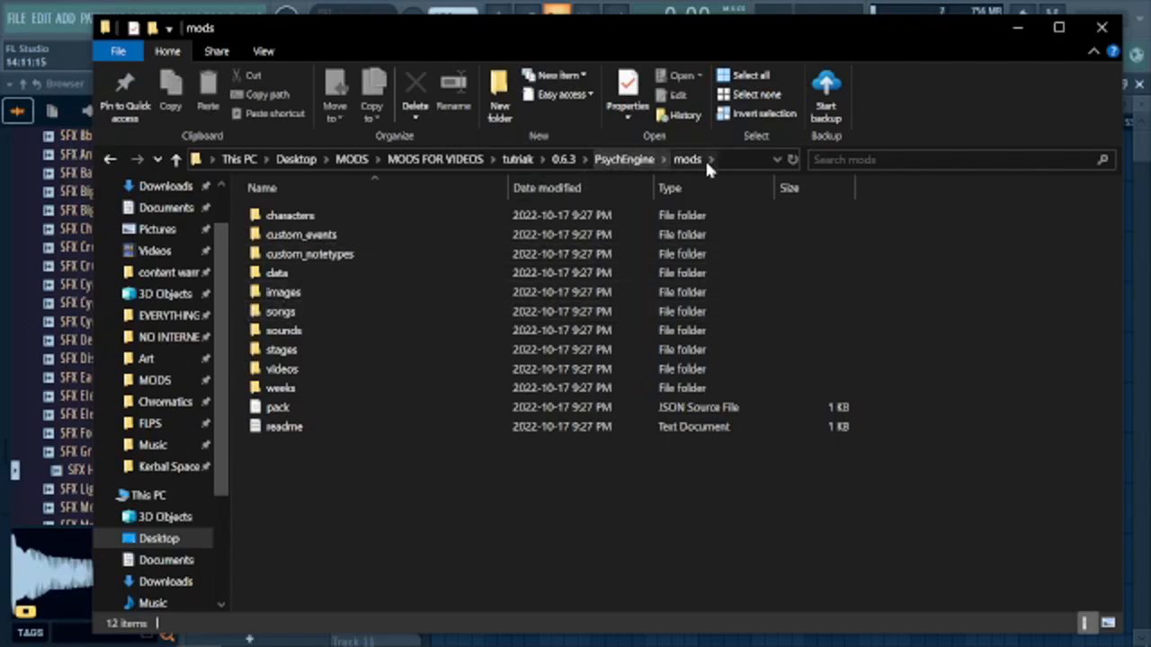
In File Explorer, create a folder named die inside the songs folder of PsychEngine's mods folder.
{"action": "double_click", "coordinate": [270, 311]}
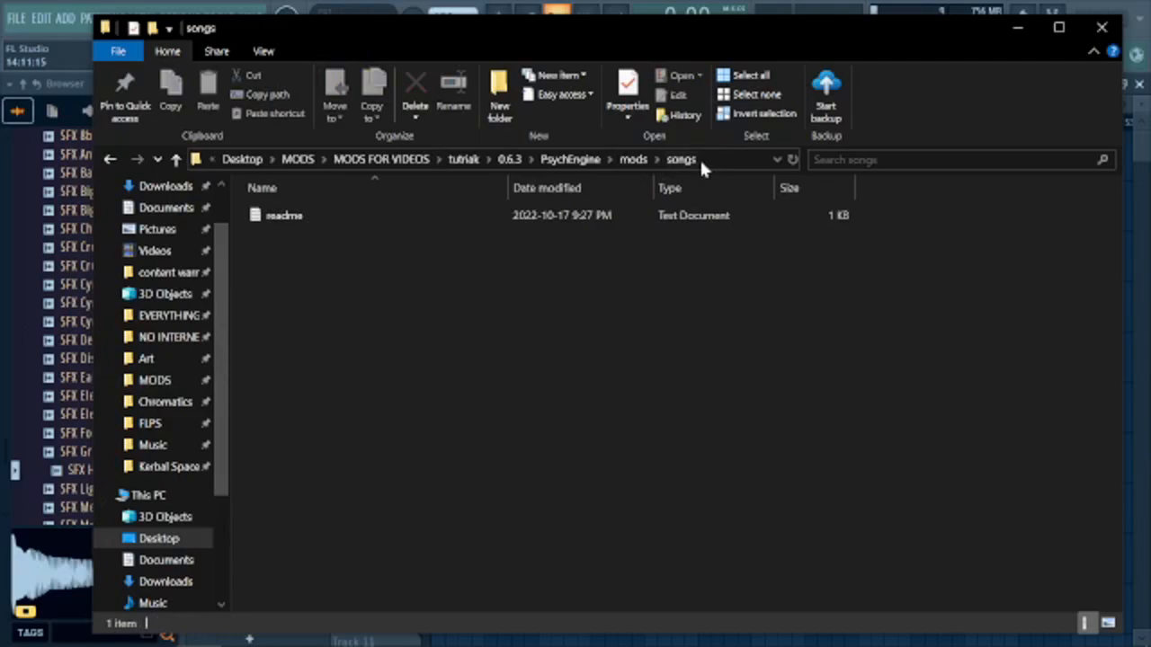
{"action": "right_click", "coordinate": [383, 257]}
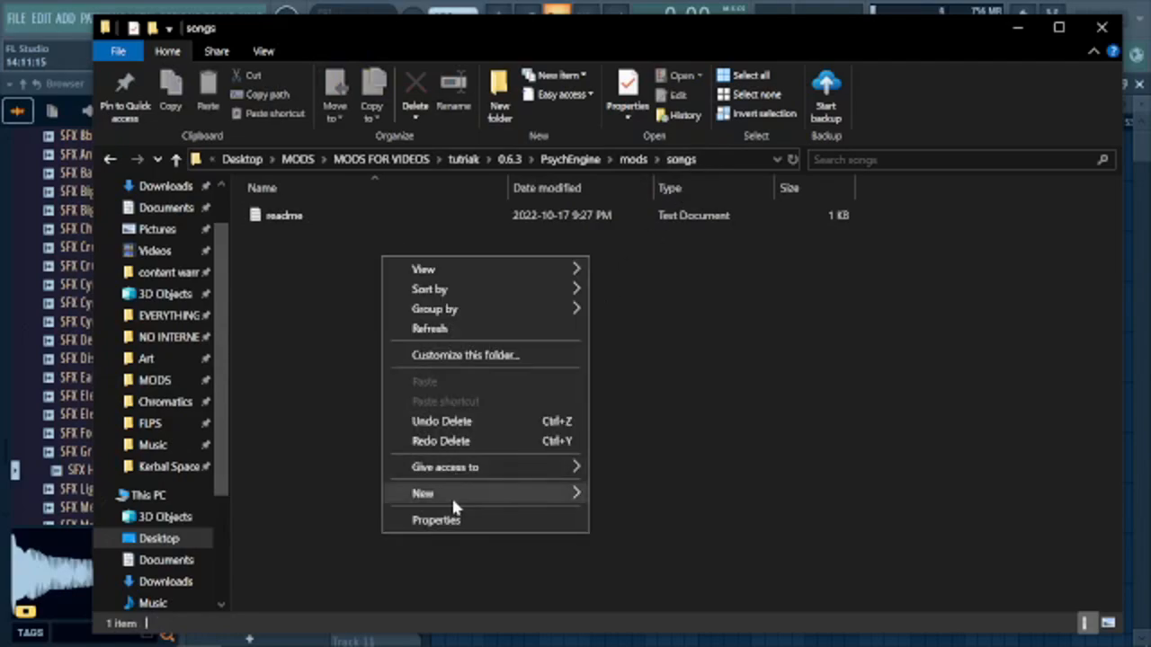
{"action": "mouse_move", "coordinate": [452, 506]}
{"action": "left_click", "coordinate": [652, 494]}
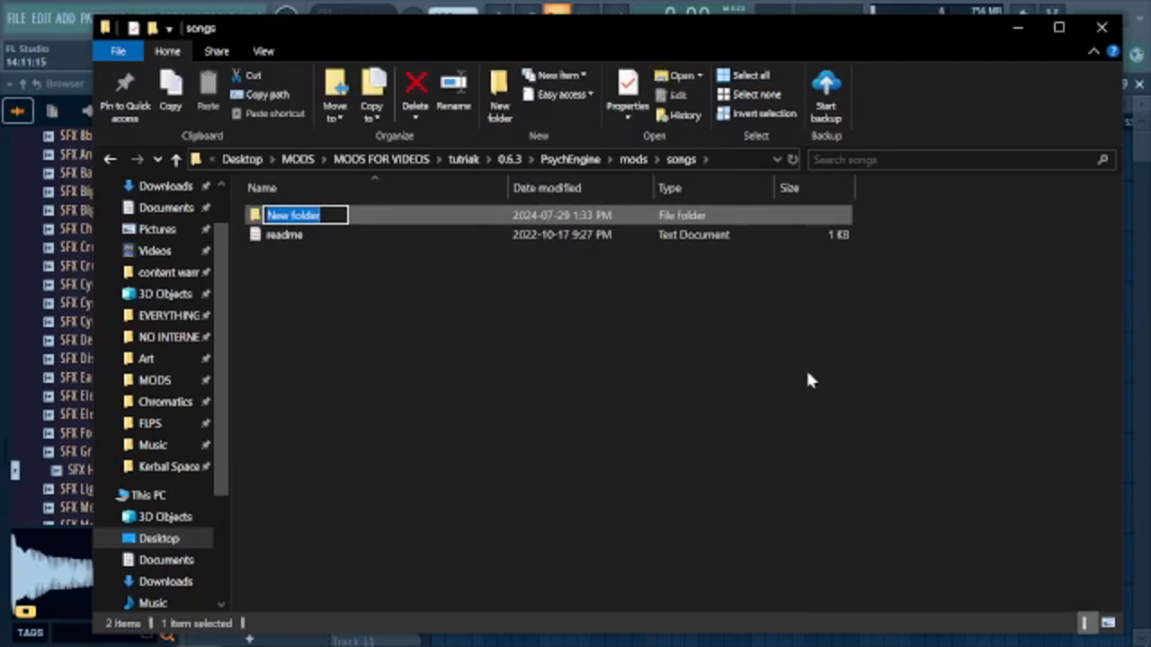
{"action": "key", "text": "Return"}
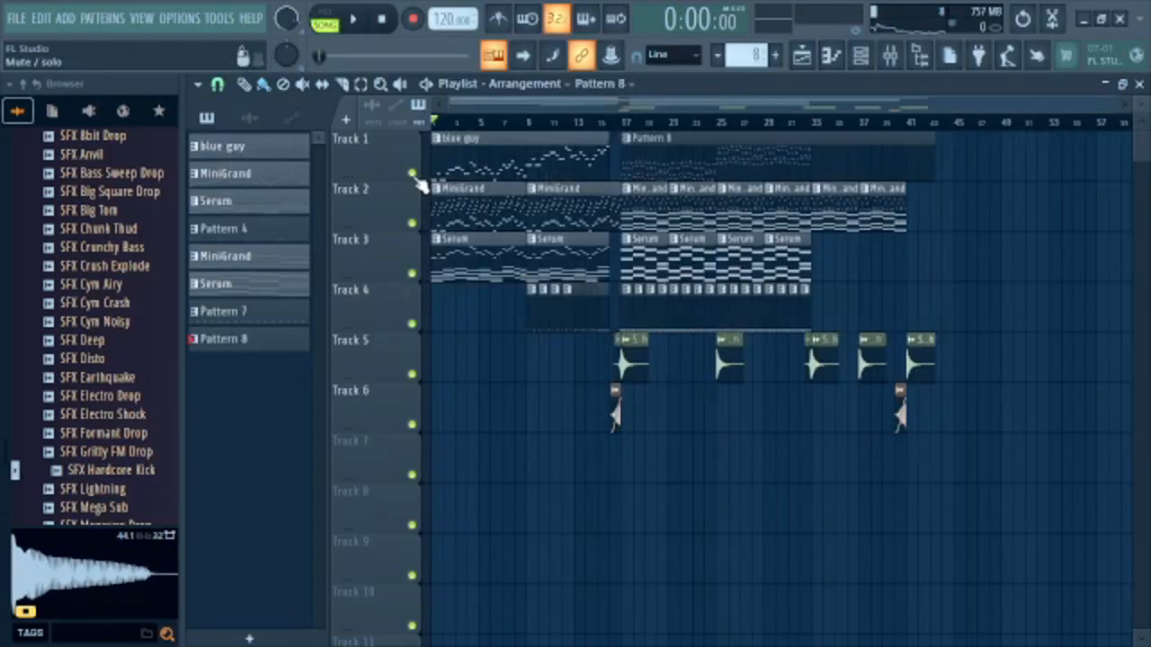
Switch to FL Studio and mute Track 1, which holds the blue guy and Pattern 8 clips.
{"action": "left_click", "coordinate": [413, 172]}
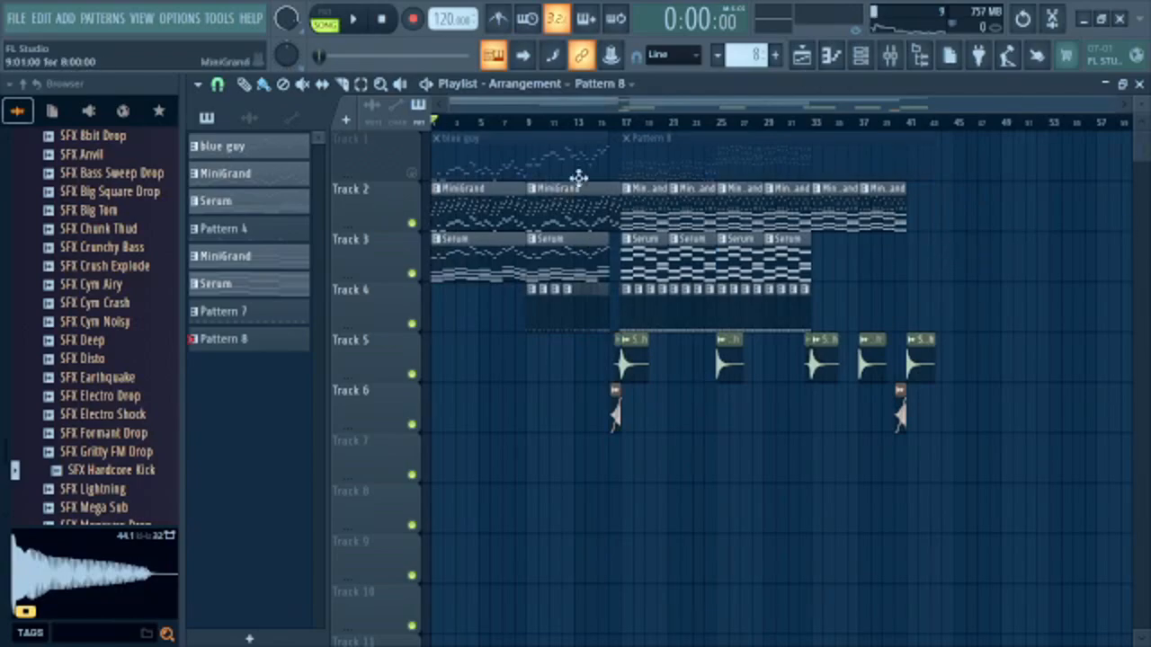
{"action": "left_click", "coordinate": [412, 172]}
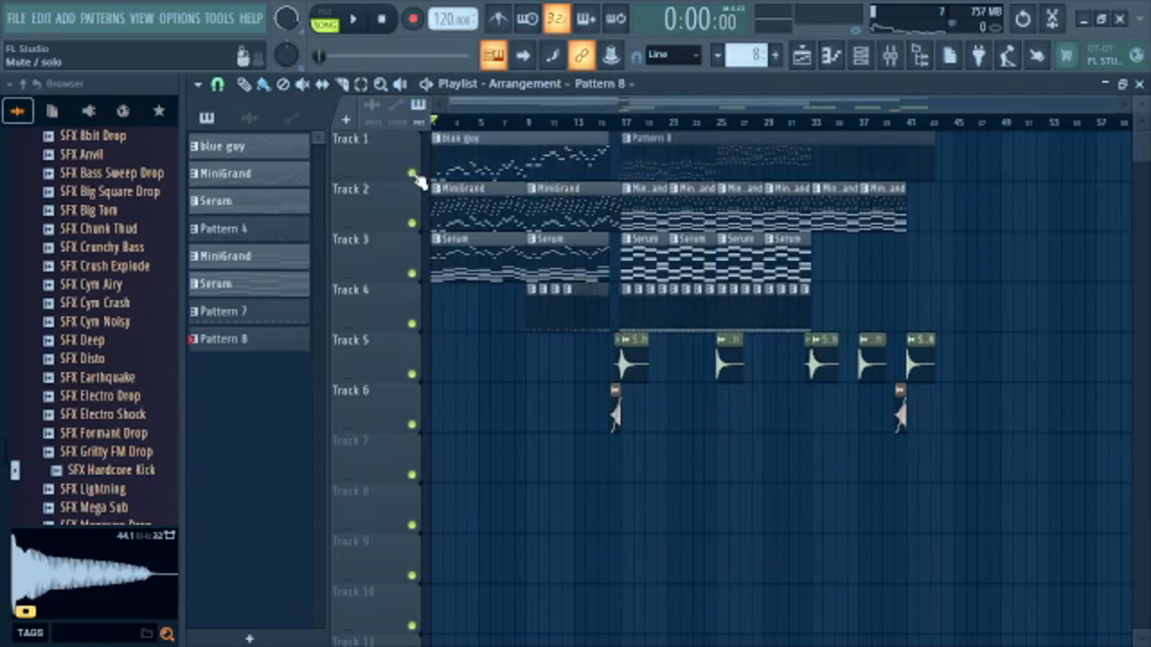
{"action": "left_click", "coordinate": [413, 172]}
{"action": "left_click", "coordinate": [413, 173]}
{"action": "left_click", "coordinate": [413, 173]}
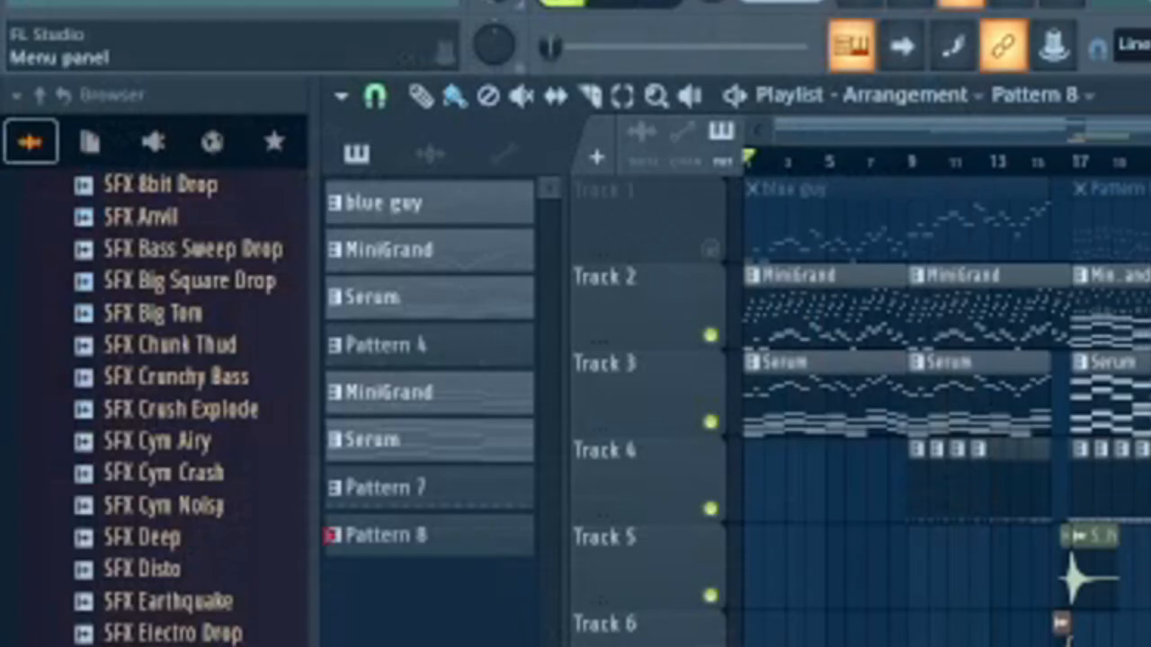
Export the song as an OGG file named Inst into the mod's songs/die folder and start rendering.
{"action": "left_click", "coordinate": [16, 18]}
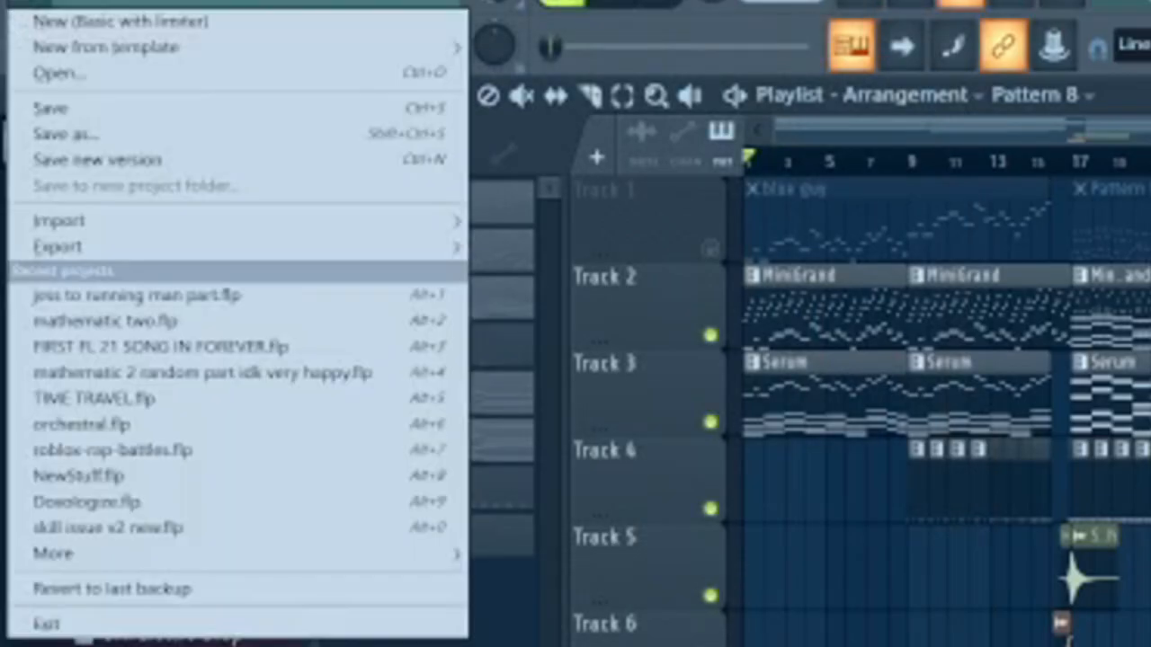
{"action": "mouse_move", "coordinate": [55, 174]}
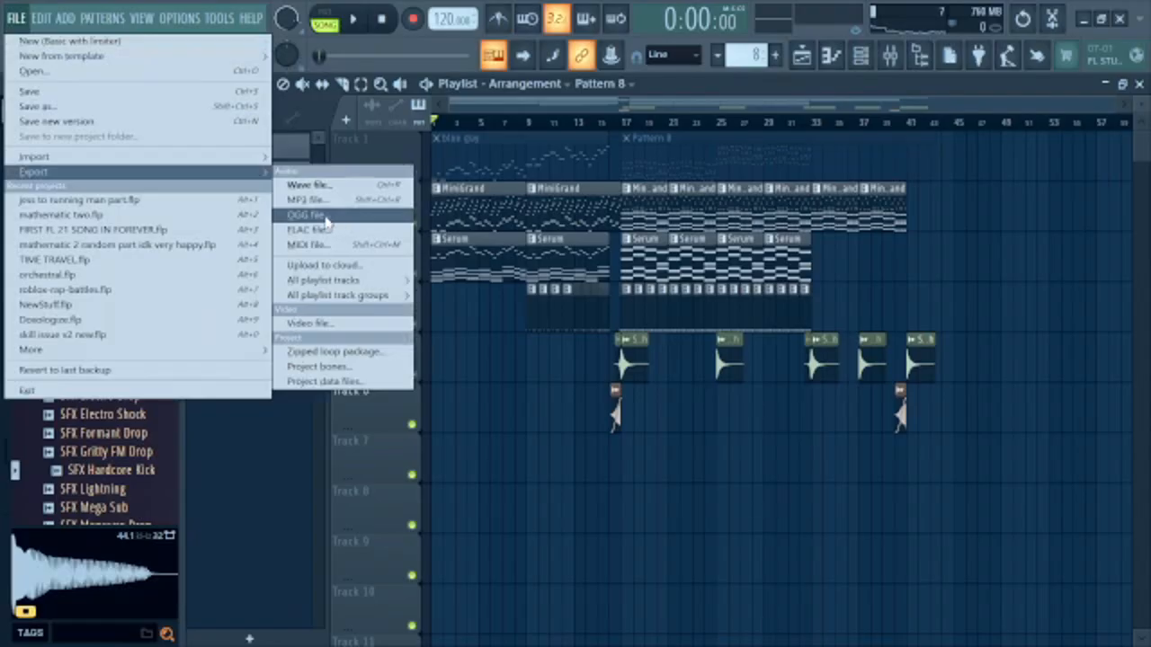
{"action": "left_click", "coordinate": [324, 215]}
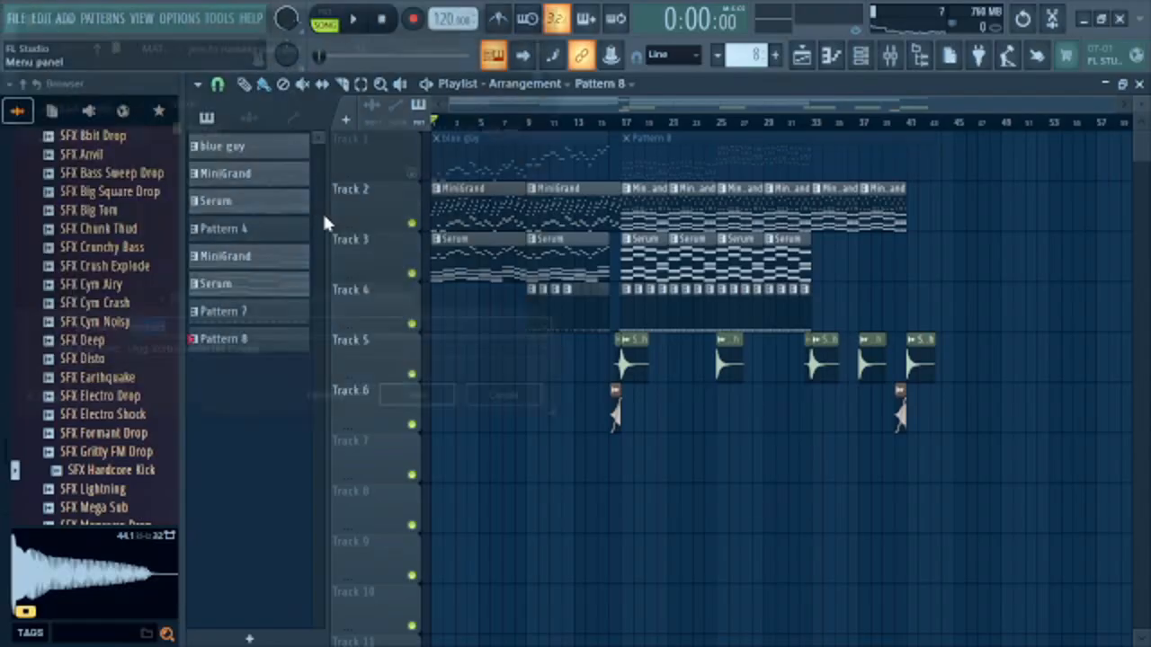
{"action": "scroll", "coordinate": [136, 169], "scroll_direction": "up", "scroll_amount": 3}
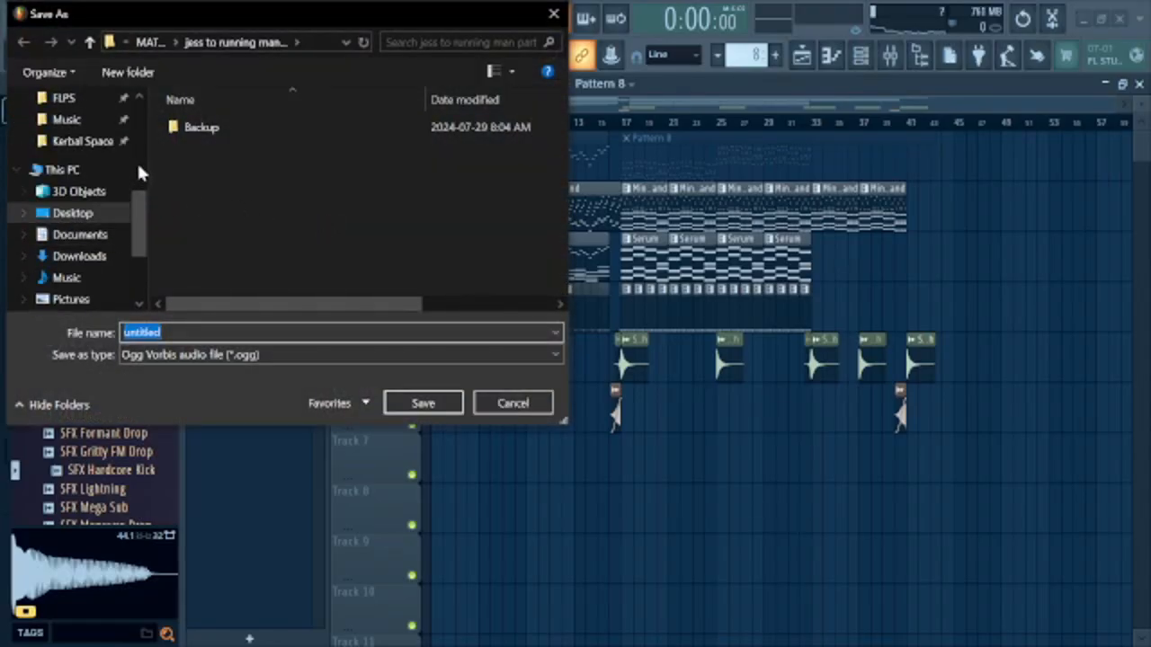
{"action": "left_click", "coordinate": [90, 130]}
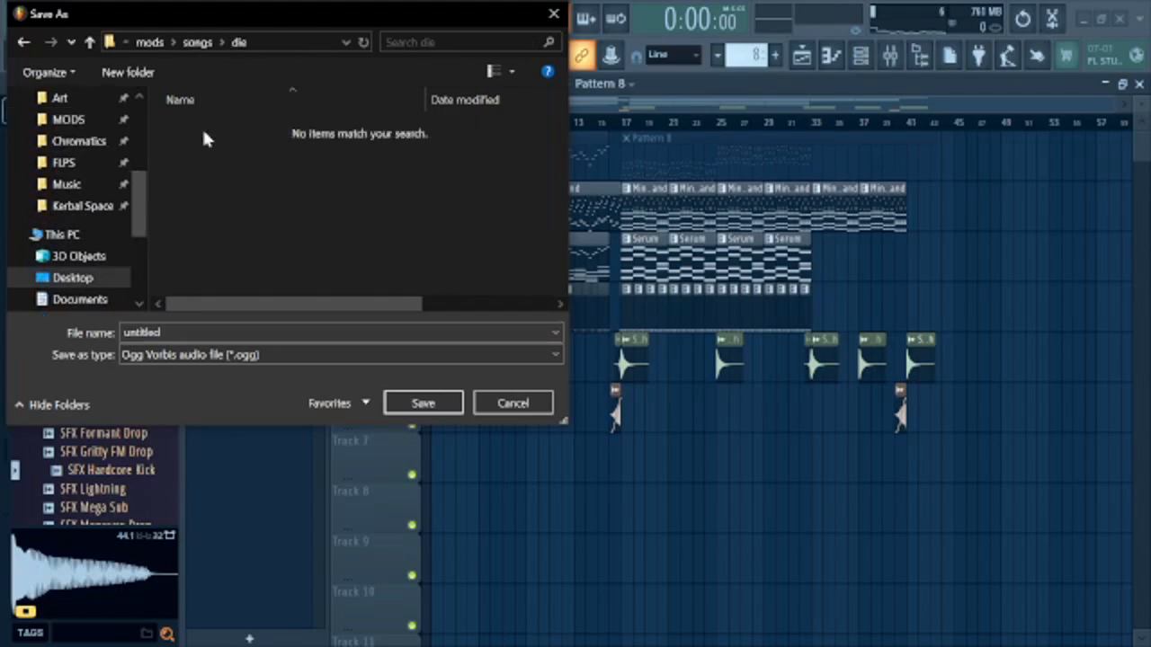
{"action": "double_click", "coordinate": [357, 331]}
{"action": "type", "text": "Inst"}
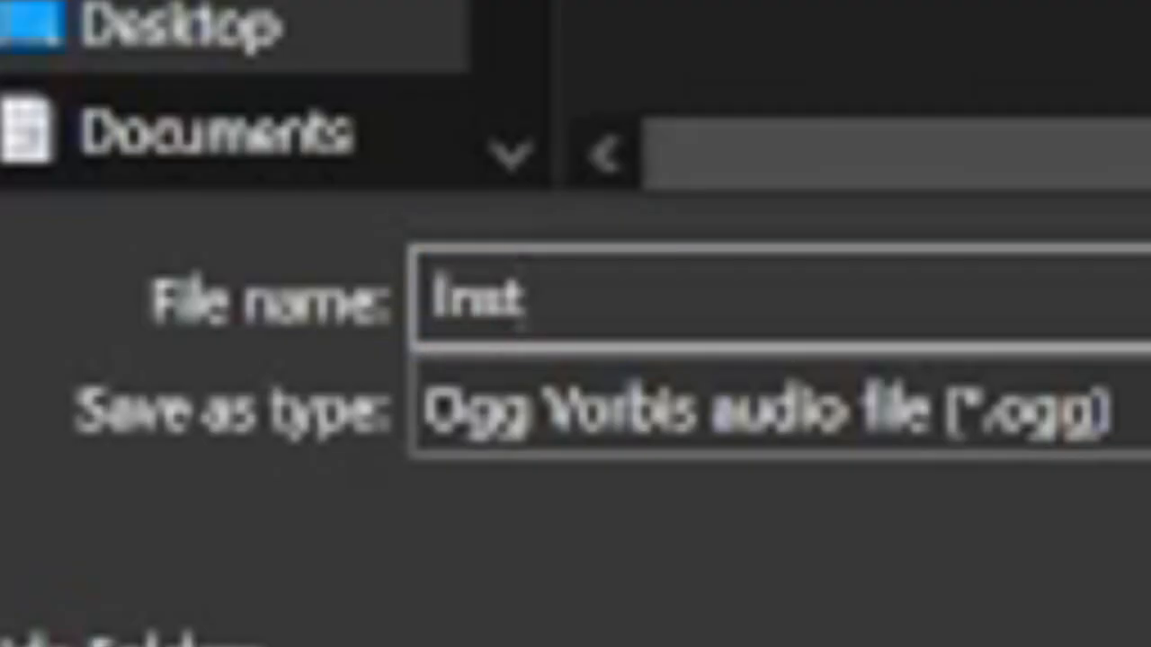
{"action": "key", "text": "Return"}
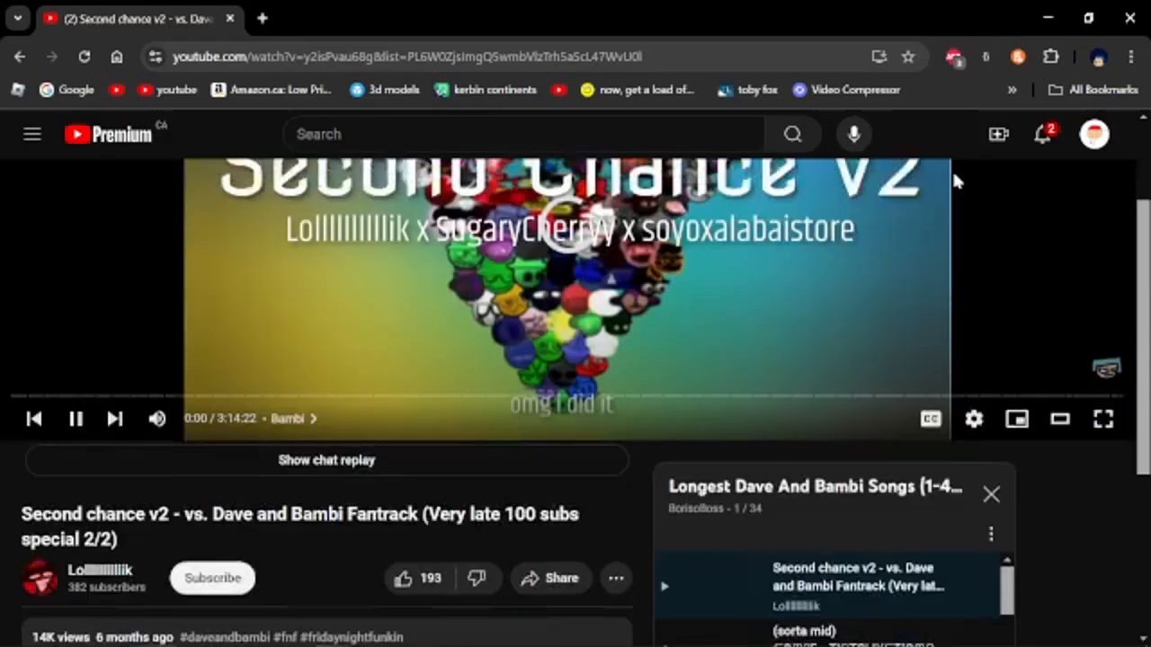
{"action": "scroll", "coordinate": [953, 169], "scroll_direction": "down", "scroll_amount": 1}
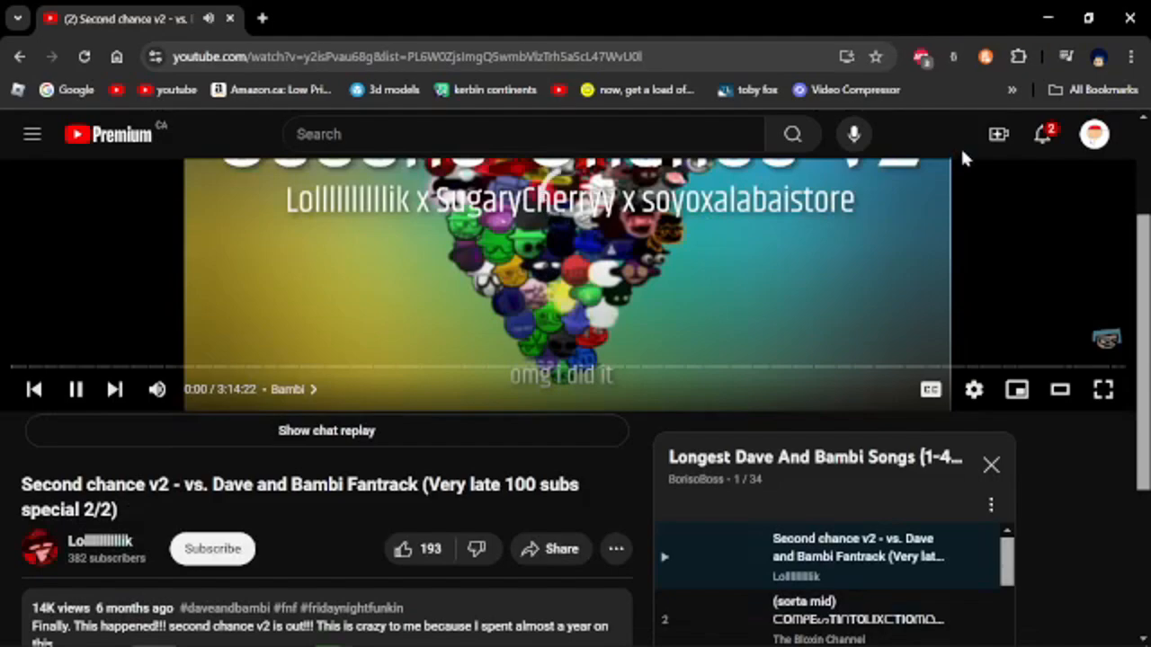
{"action": "scroll", "coordinate": [933, 115], "scroll_direction": "up", "scroll_amount": 2}
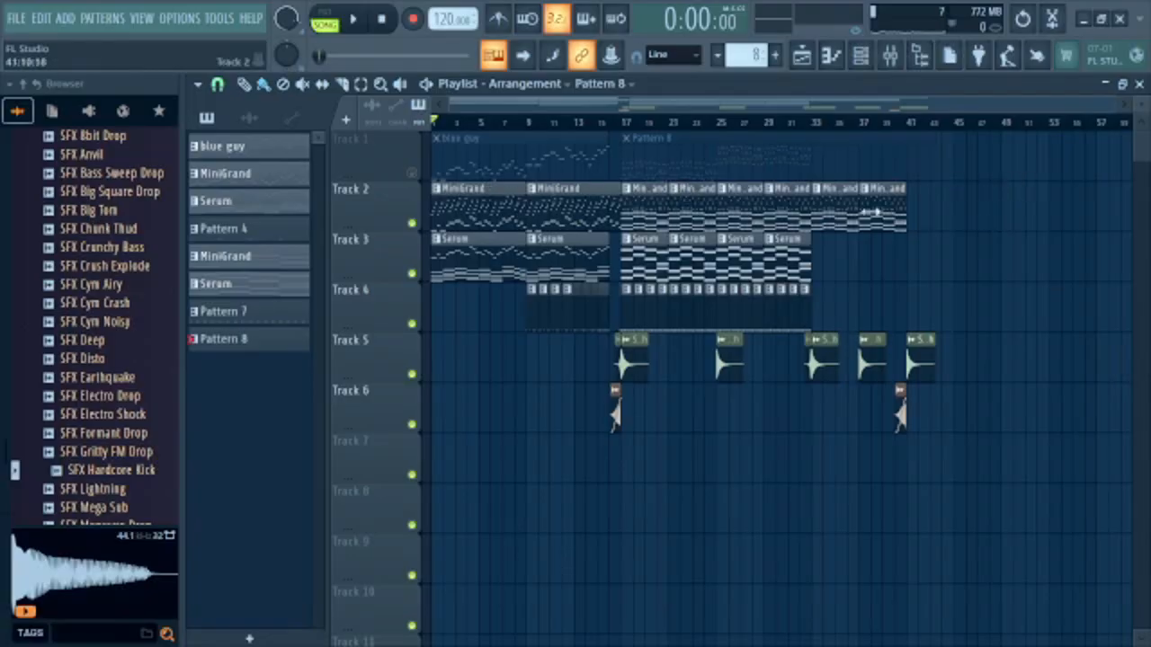
In the FL Studio playlist, solo Track 1 with the blue guy and Pattern 8 clips so every other track is muted.
{"action": "right_click", "coordinate": [414, 176]}
{"action": "scroll", "coordinate": [860, 183], "scroll_direction": "up", "scroll_amount": 2}
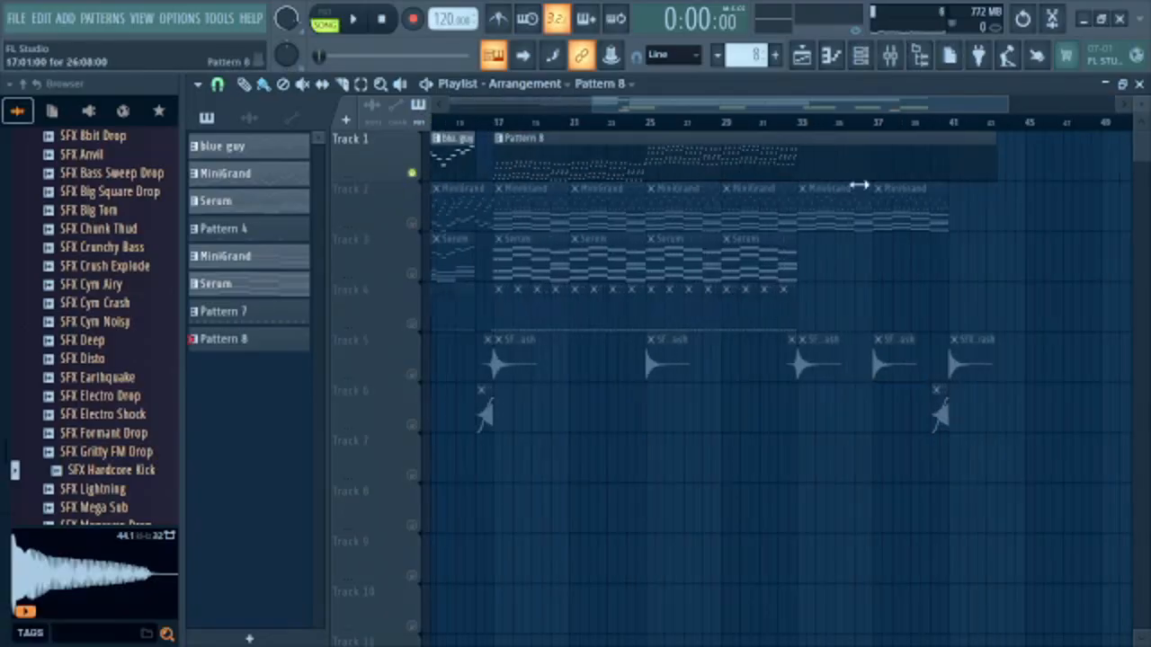
{"action": "scroll", "coordinate": [1031, 245], "scroll_direction": "up", "scroll_amount": 6}
Export the soloed track as an OGG file named Voices into the mod's songs/die folder and start rendering.
{"action": "type", "text": "V"}
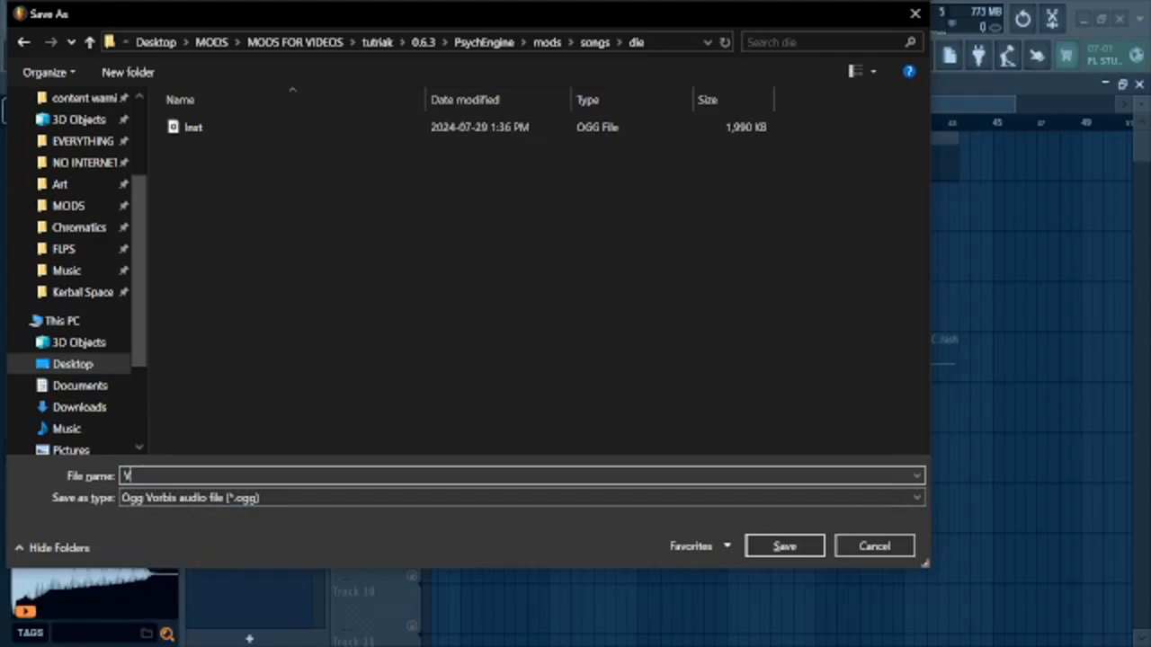
{"action": "type", "text": "oices"}
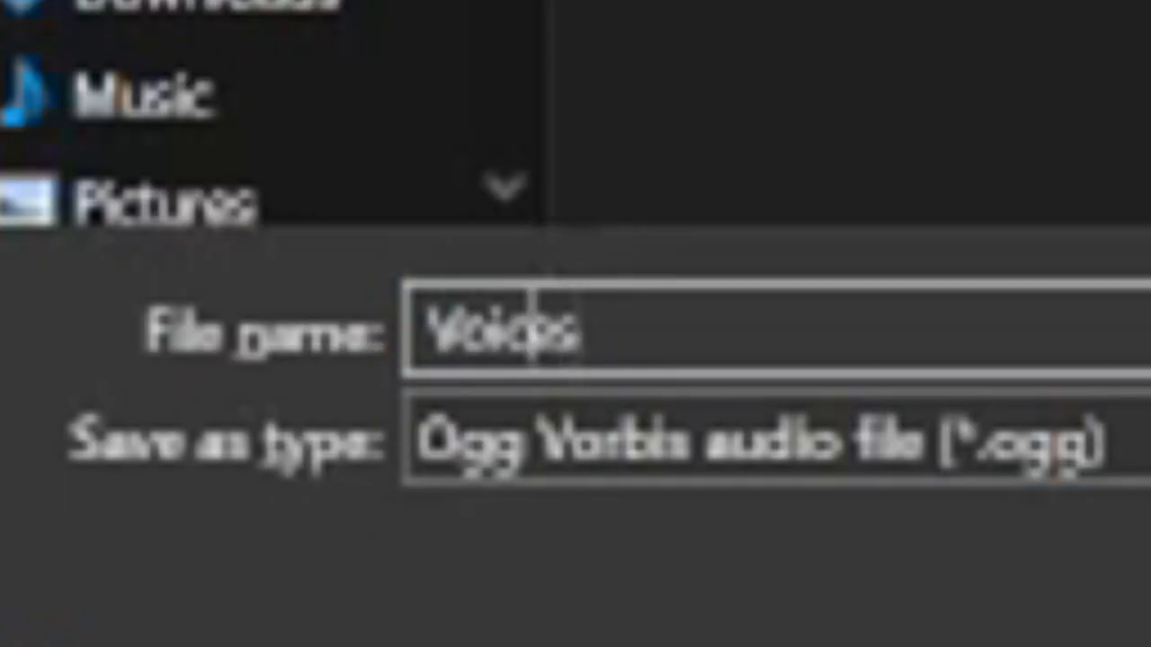
{"action": "key", "text": "Return"}
{"action": "key", "text": "Return"}
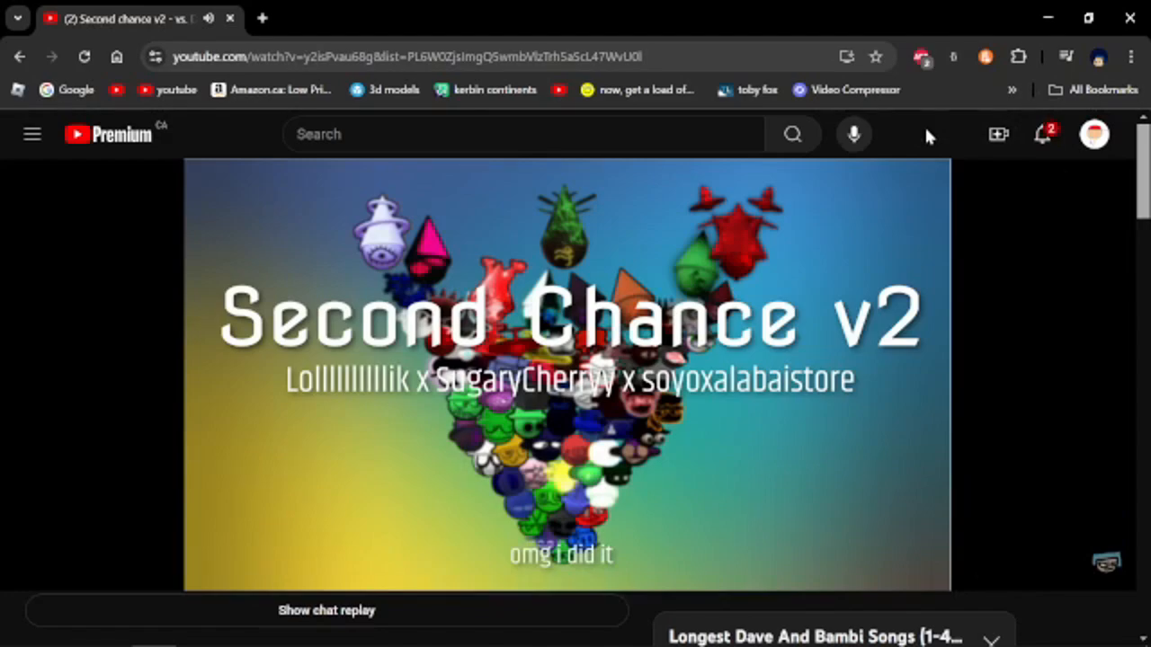
Pause the YouTube video and launch the PsychEngine application from its folder in File Explorer.
{"action": "key", "text": "space"}
{"action": "mouse_move", "coordinate": [369, 642]}
{"action": "left_click", "coordinate": [199, 641]}
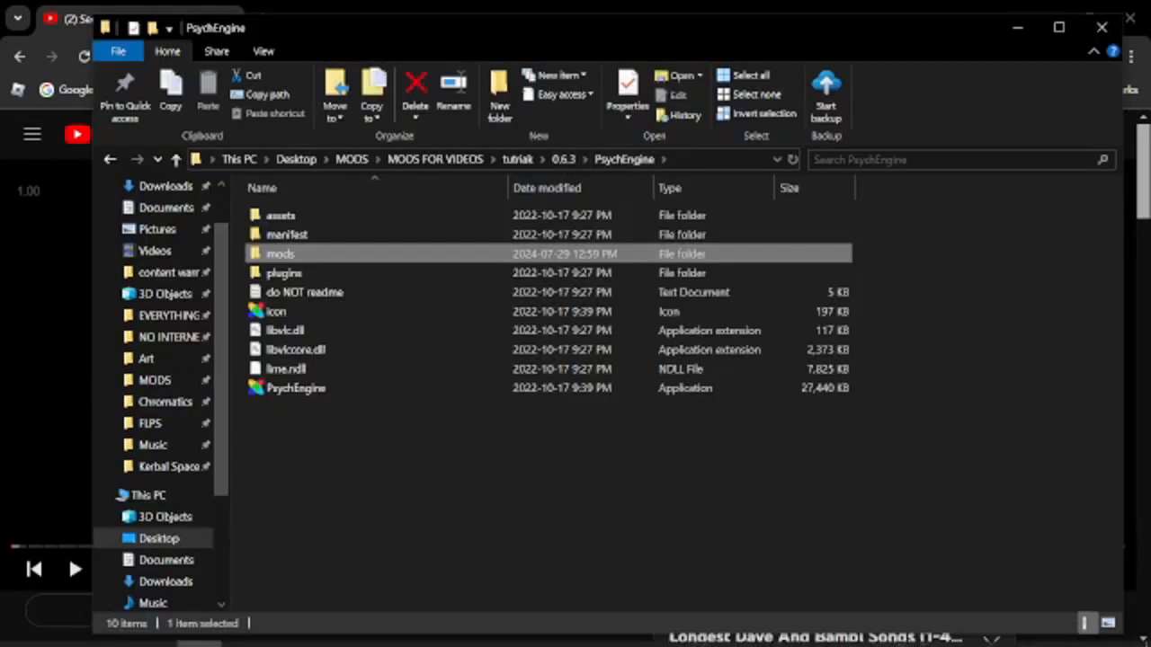
{"action": "double_click", "coordinate": [306, 389]}
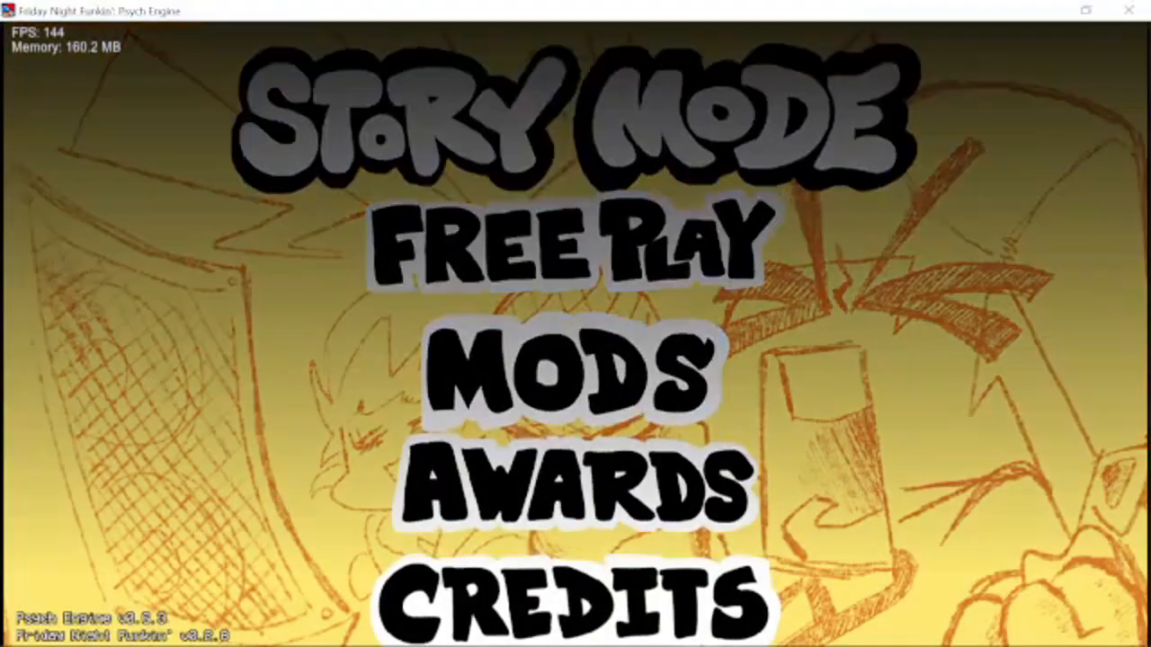
Bring up Psych Engine's list of editors and open the Chart Editor.
{"action": "key", "text": "7"}
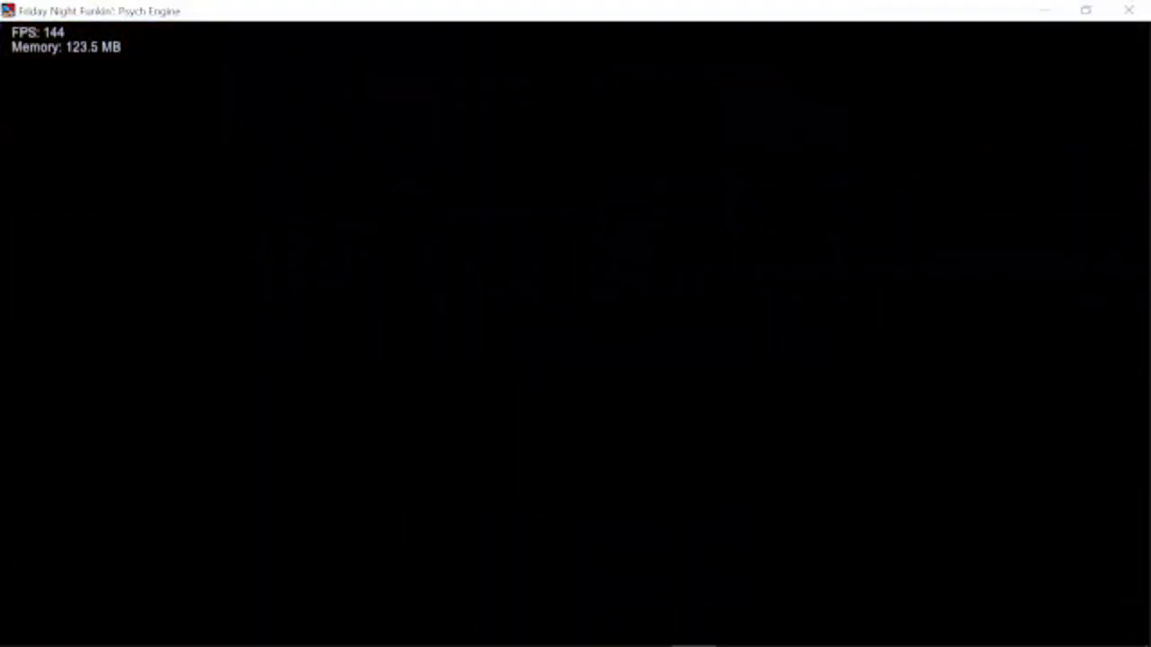
{"action": "key", "text": "Up"}
{"action": "key", "text": "Down"}
{"action": "key", "text": "Up"}
{"action": "key", "text": "Down"}
{"action": "key", "text": "Down"}
{"action": "key", "text": "Down"}
{"action": "key", "text": "Down"}
{"action": "key", "text": "Down"}
{"action": "key", "text": "Down"}
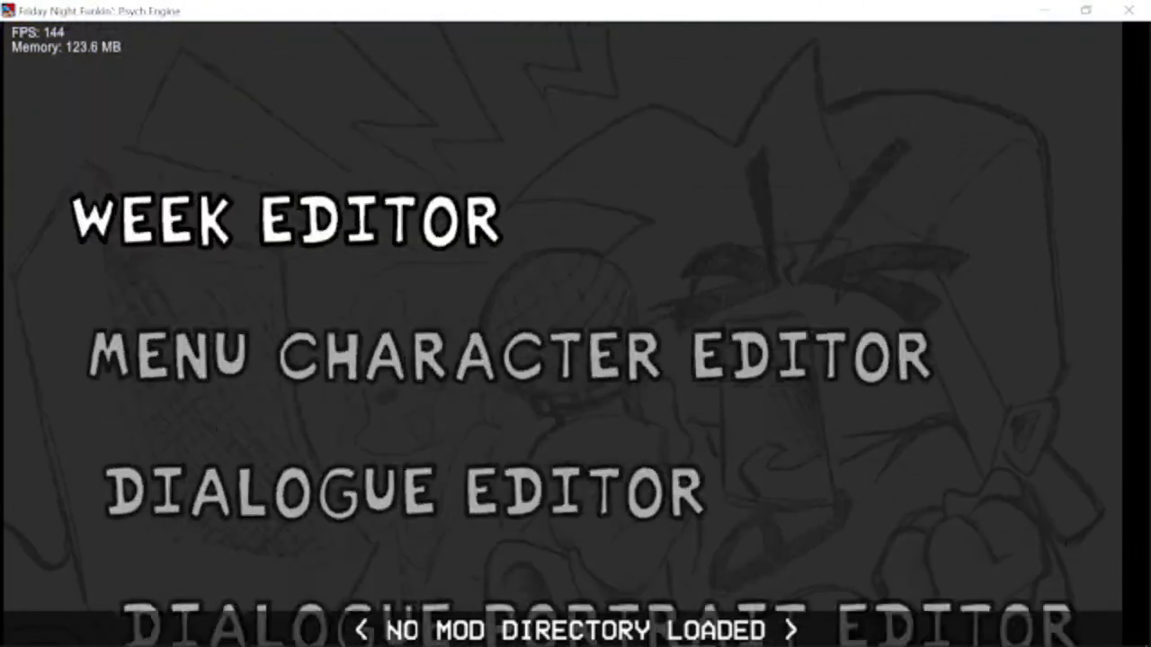
{"action": "key", "text": "Up"}
{"action": "key", "text": "Down"}
{"action": "key", "text": "Up"}
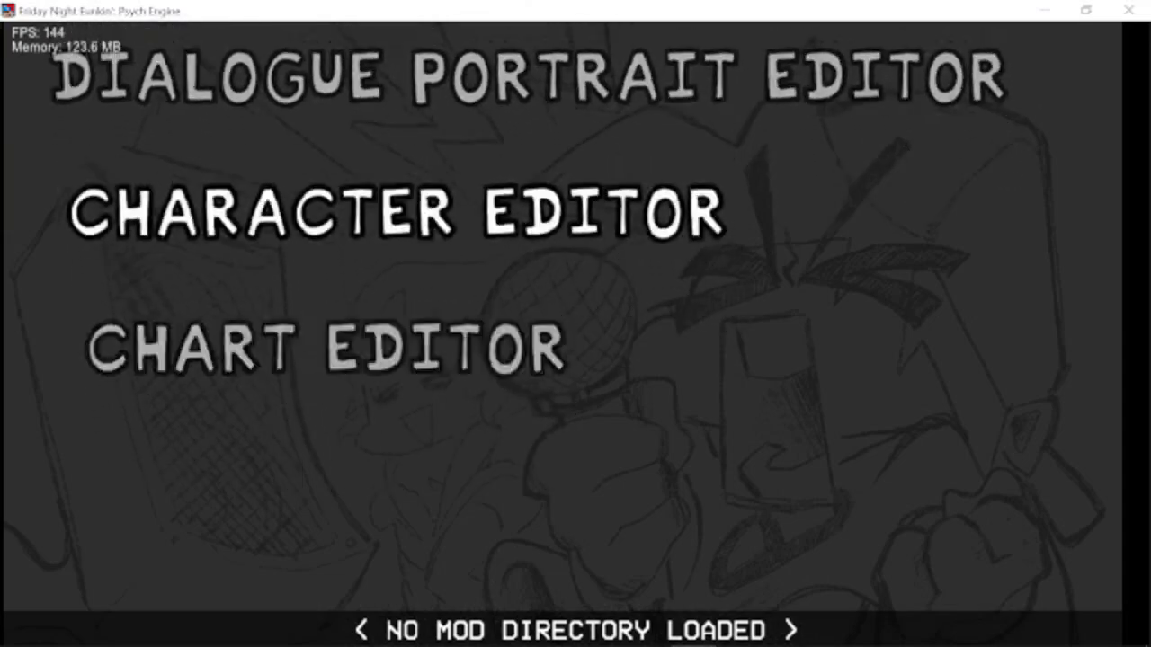
{"action": "key", "text": "Down"}
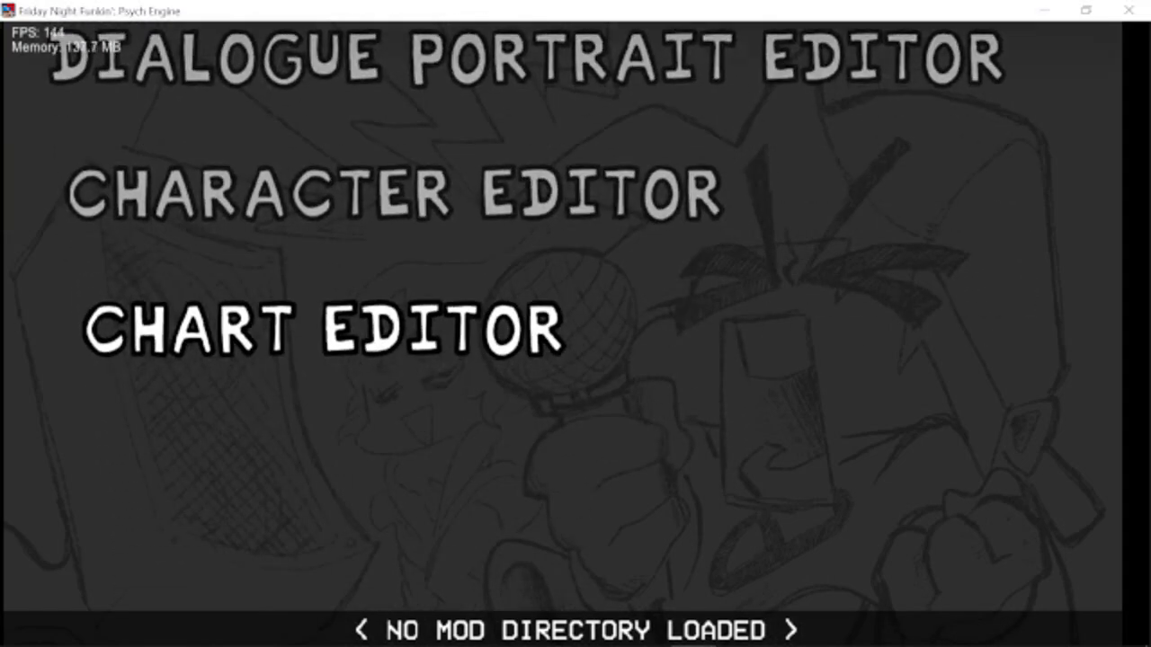
{"action": "key", "text": "Return"}
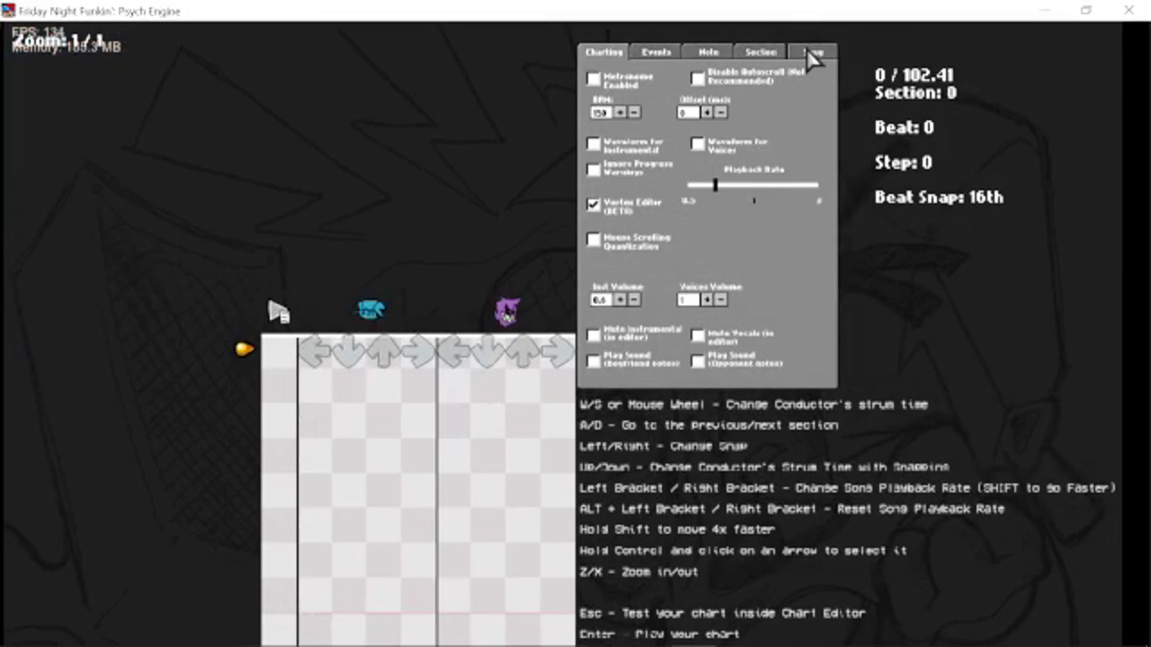
{"action": "left_click", "coordinate": [809, 51]}
{"action": "key", "text": "Tab"}
{"action": "key", "text": "Tab"}
{"action": "key", "text": "Tab"}
{"action": "key", "text": "Tab"}
{"action": "key", "text": "Tab"}
{"action": "key", "text": "Tab"}
{"action": "key", "text": "Tab"}
{"action": "key", "text": "Tab"}
{"action": "key", "text": "Tab"}
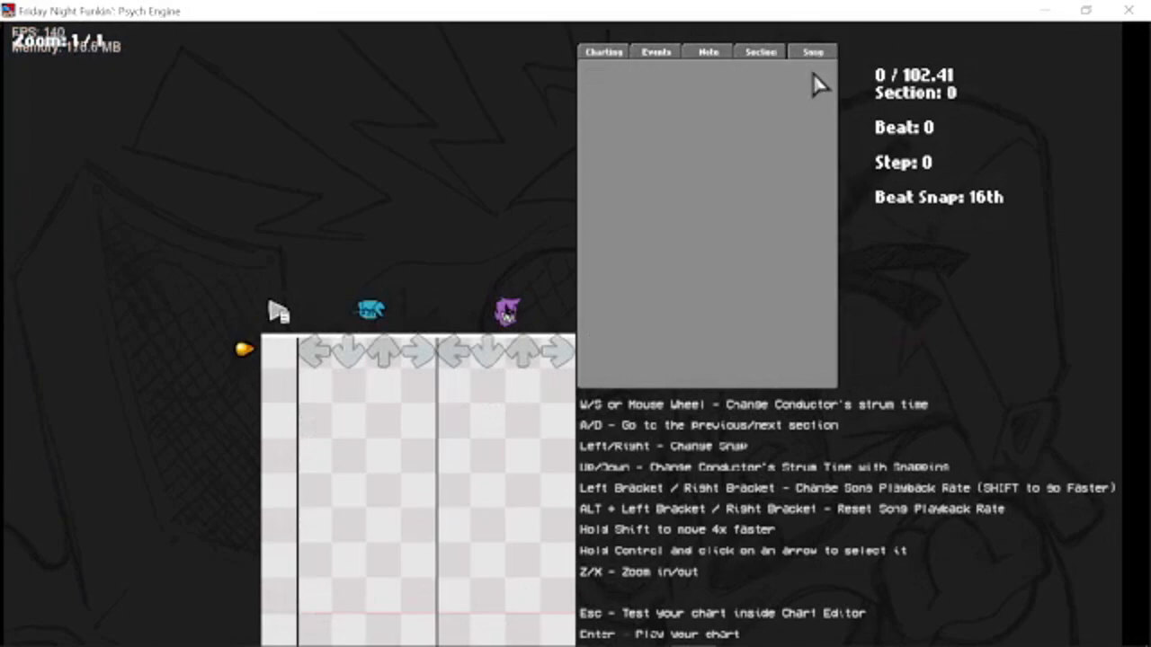
{"action": "key", "text": "Tab"}
{"action": "key", "text": "Tab"}
{"action": "key", "text": "Tab"}
{"action": "key", "text": "Tab"}
{"action": "key", "text": "Tab"}
{"action": "key", "text": "Tab"}
{"action": "key", "text": "Tab"}
{"action": "key", "text": "Tab"}
{"action": "key", "text": "Tab"}
{"action": "key", "text": "Tab"}
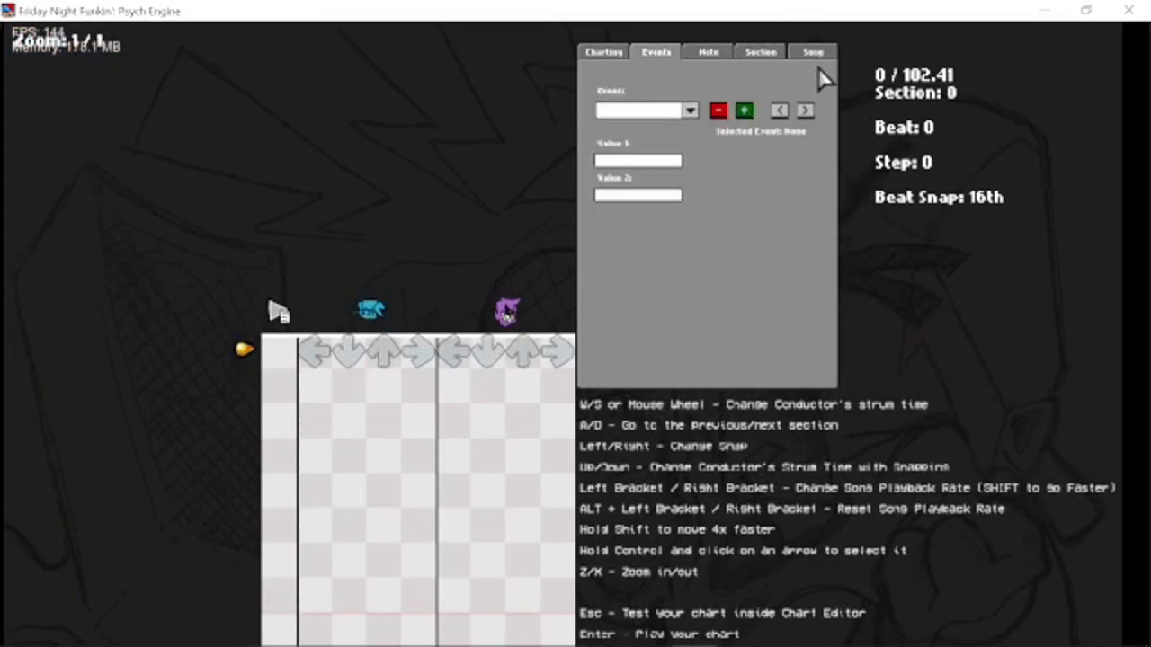
{"action": "key", "text": "Tab"}
{"action": "key", "text": "Tab"}
{"action": "key", "text": "Tab"}
{"action": "key", "text": "Tab"}
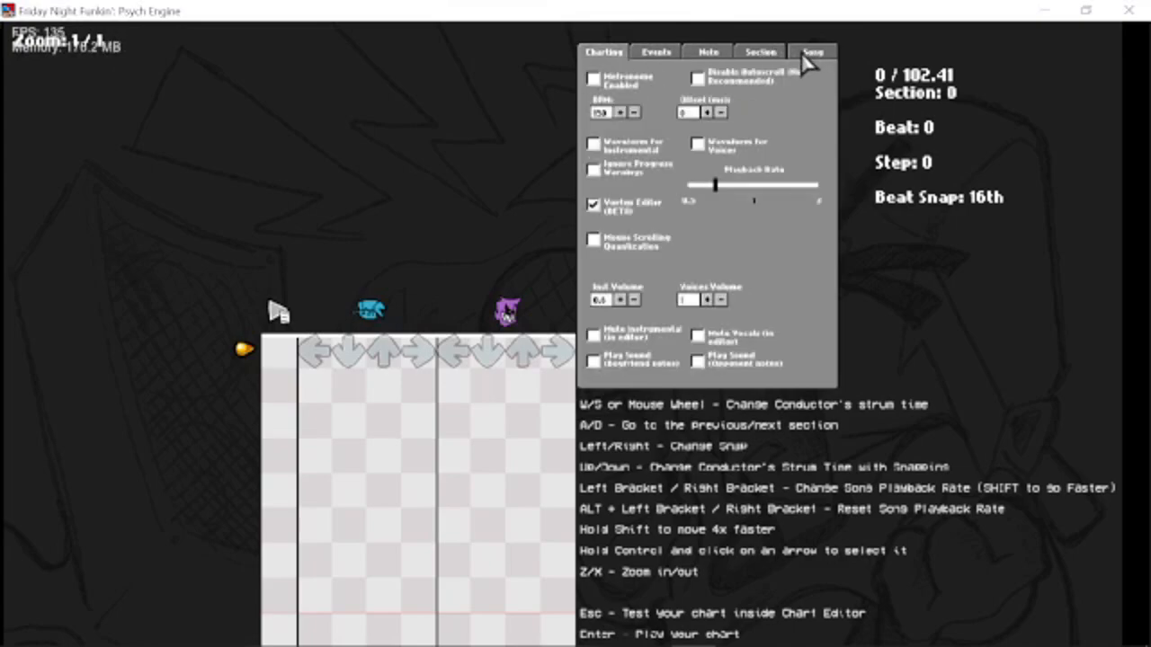
In the song settings, replace the song name with die and reload the audio.
{"action": "left_click", "coordinate": [810, 57]}
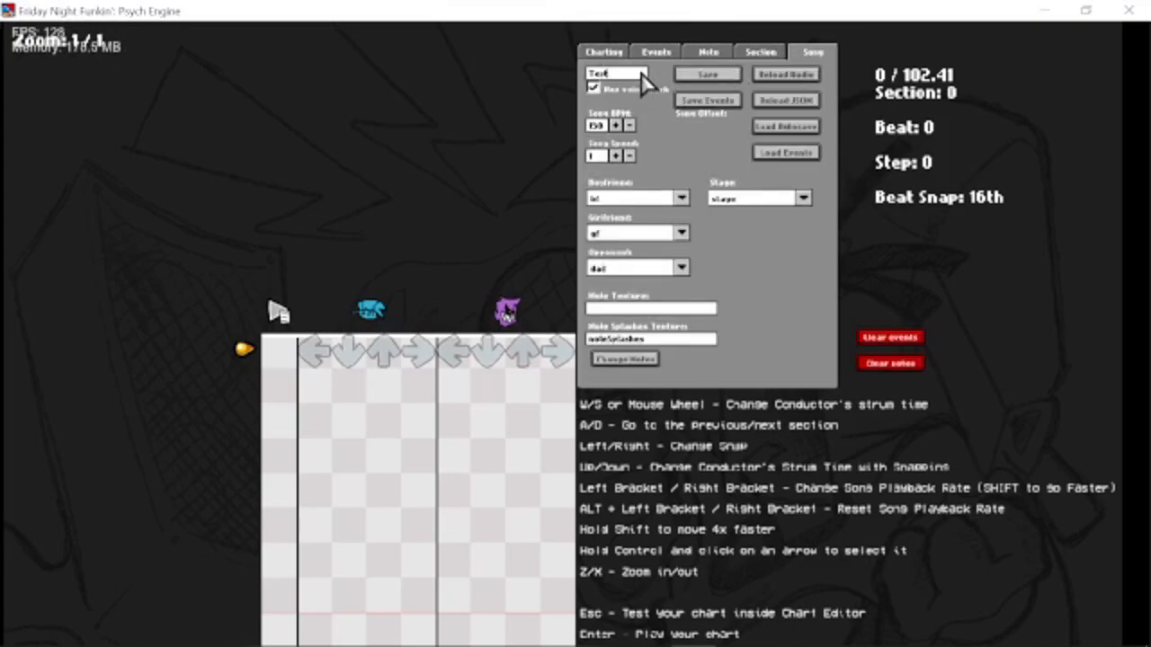
{"action": "key", "text": "BackSpace"}
{"action": "key", "text": "BackSpace"}
{"action": "key", "text": "BackSpace"}
{"action": "key", "text": "BackSpace"}
{"action": "type", "text": "dad"}
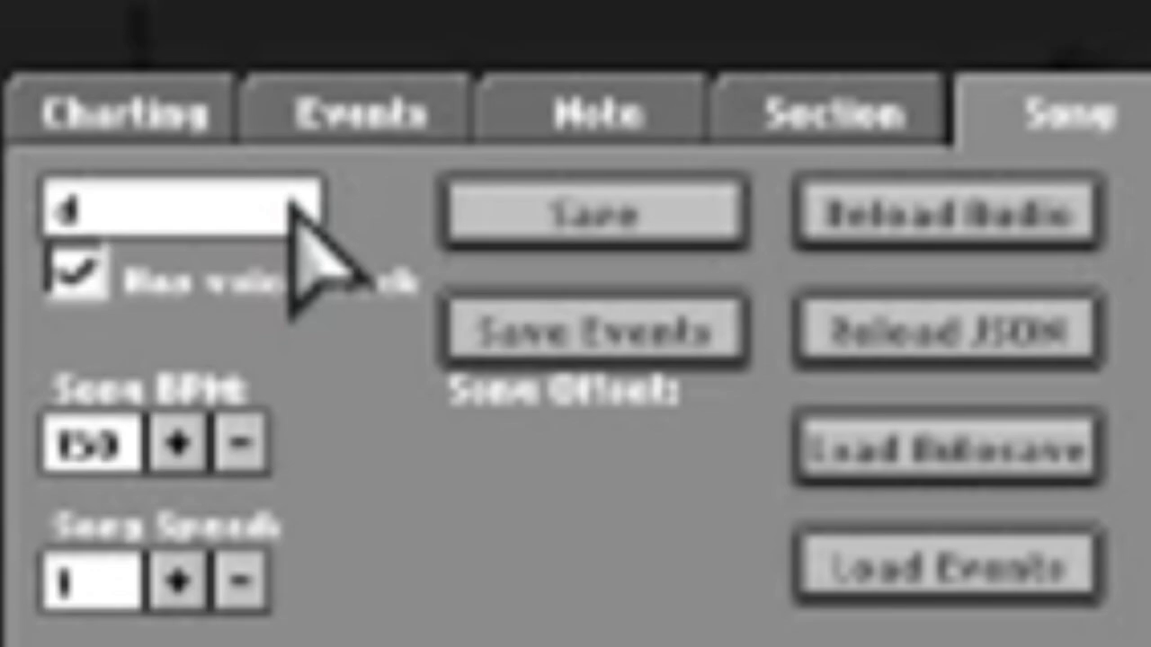
{"action": "left_click", "coordinate": [899, 224]}
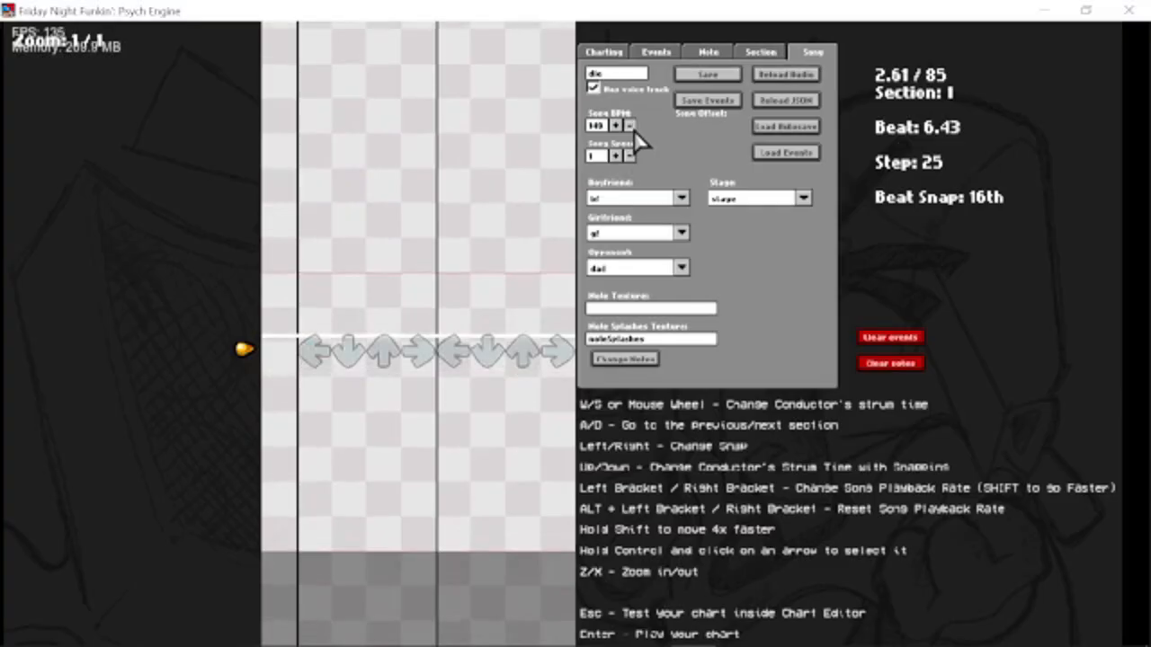
Lower the Song BPM to 120 and switch to FL Studio to compare it with the project tempo.
{"action": "left_click", "coordinate": [634, 130]}
{"action": "left_click", "coordinate": [634, 129]}
{"action": "left_click", "coordinate": [634, 129]}
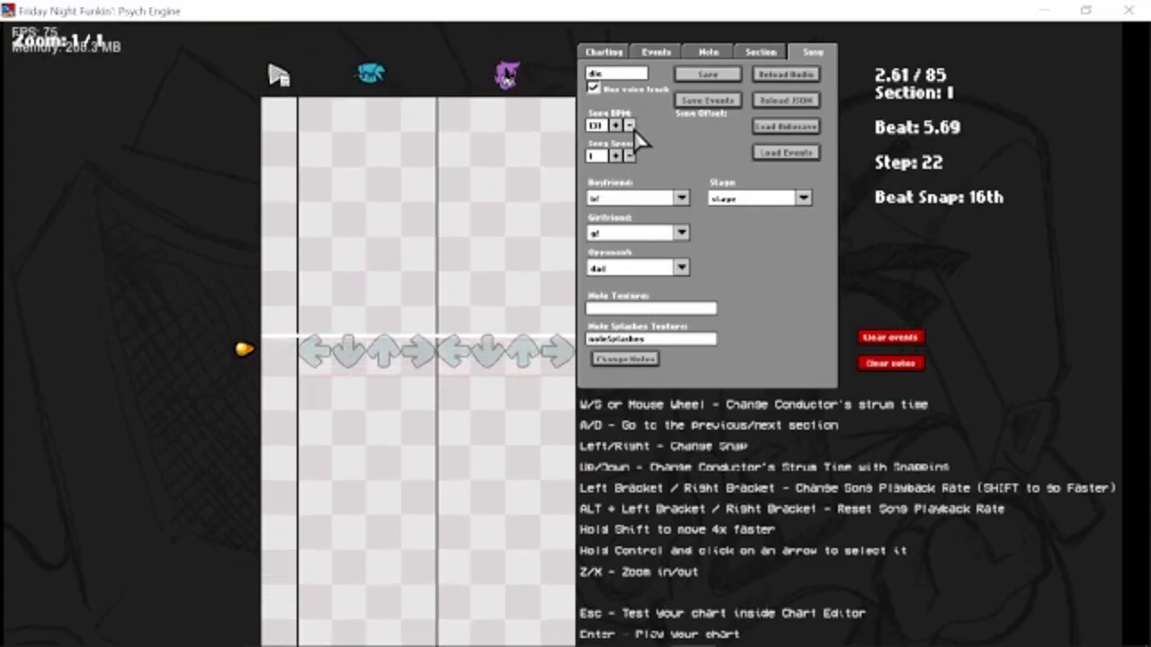
{"action": "left_click", "coordinate": [634, 130]}
{"action": "left_click", "coordinate": [634, 130]}
{"action": "left_click", "coordinate": [633, 130]}
{"action": "left_click", "coordinate": [634, 129]}
{"action": "left_click", "coordinate": [634, 130]}
{"action": "left_click", "coordinate": [634, 129]}
{"action": "left_click", "coordinate": [634, 129]}
{"action": "left_click", "coordinate": [634, 130]}
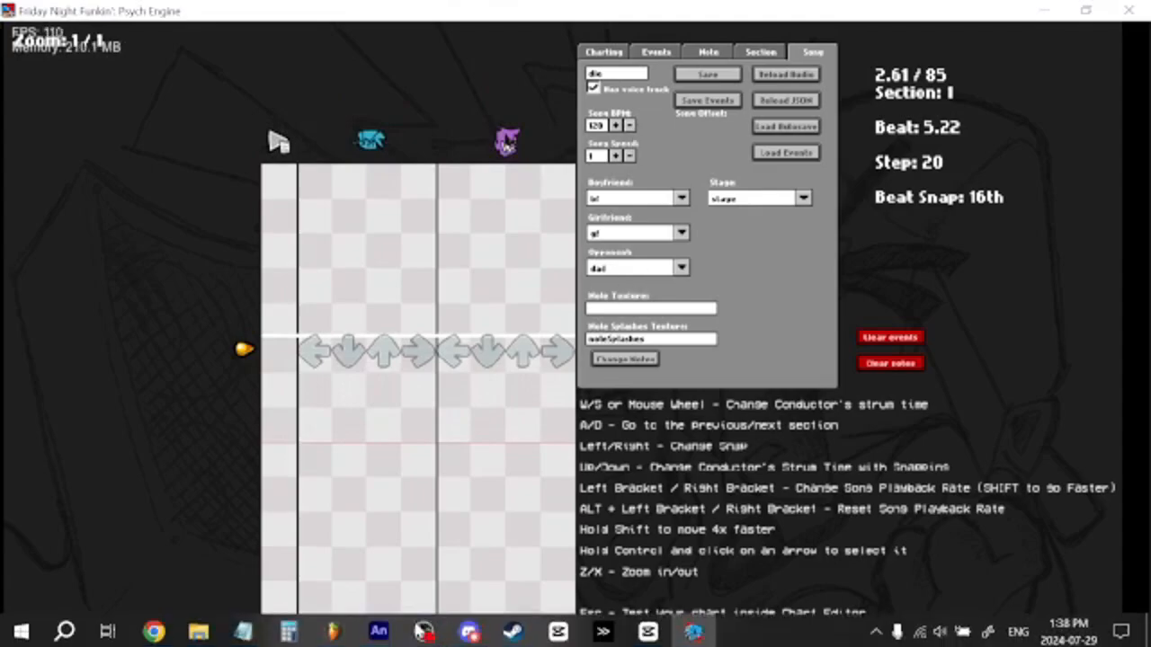
{"action": "left_click", "coordinate": [334, 630]}
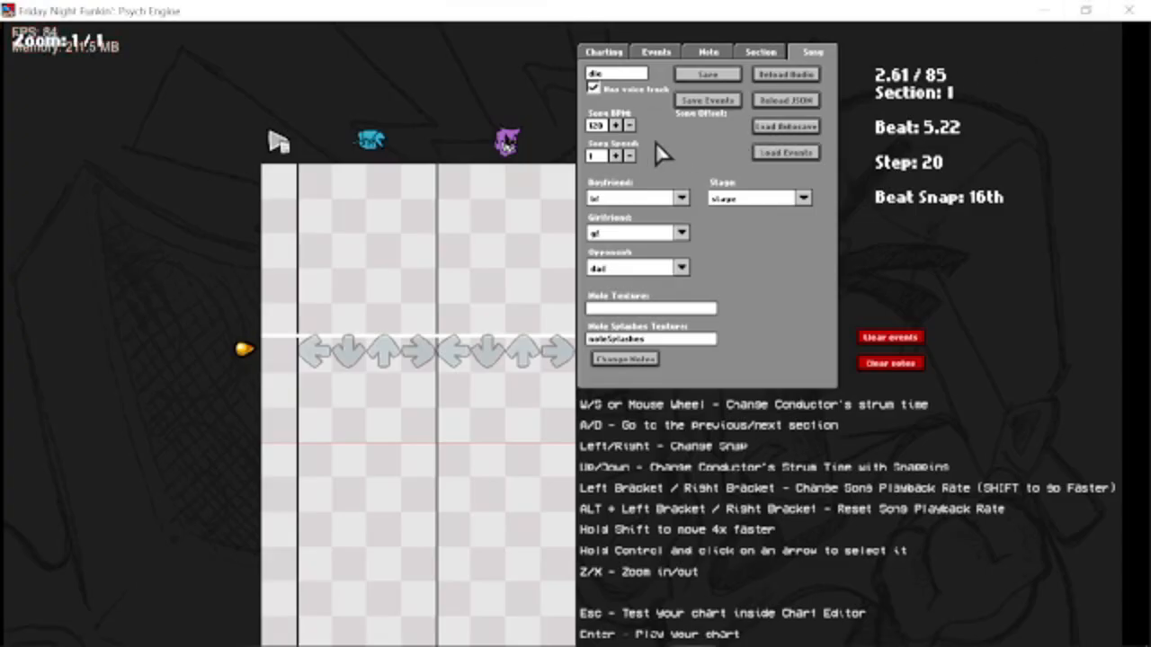
Back in the Chart Editor, raise the Song Speed to about 2.5.
{"action": "left_click", "coordinate": [617, 156]}
{"action": "left_click", "coordinate": [616, 156]}
{"action": "left_click", "coordinate": [617, 156]}
{"action": "left_click", "coordinate": [617, 156]}
{"action": "left_click", "coordinate": [617, 156]}
{"action": "left_click", "coordinate": [617, 155]}
{"action": "double_click", "coordinate": [617, 155]}
{"action": "double_click", "coordinate": [617, 156]}
{"action": "double_click", "coordinate": [617, 156]}
{"action": "double_click", "coordinate": [617, 156]}
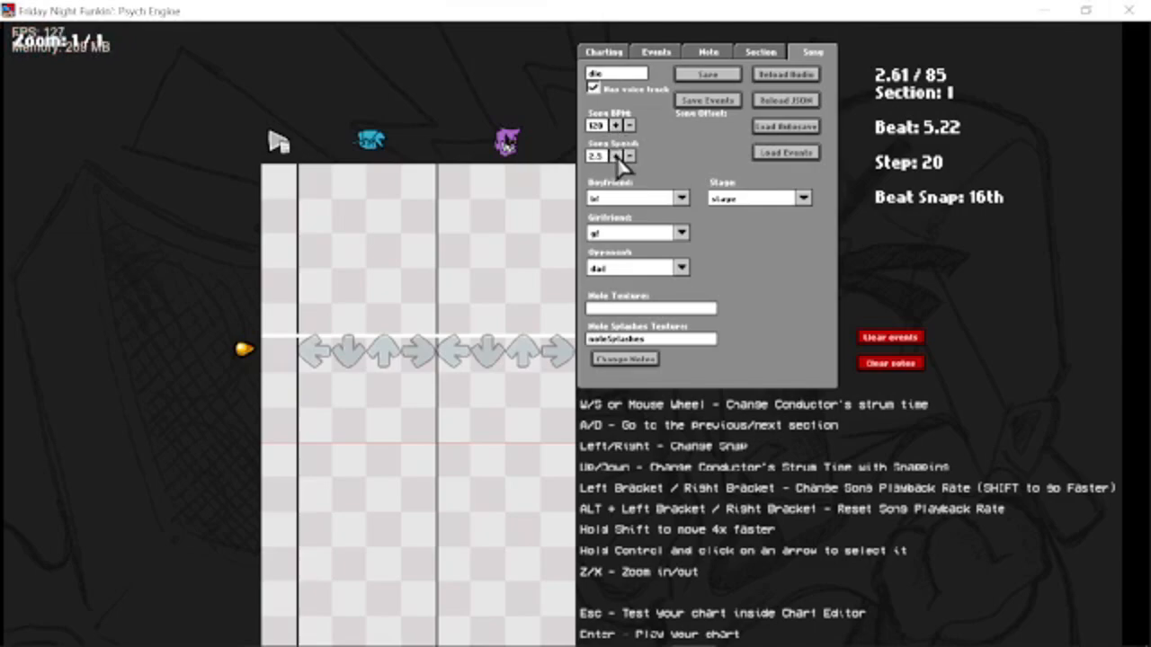
{"action": "double_click", "coordinate": [617, 156]}
{"action": "left_click", "coordinate": [617, 156]}
In the section settings, go to section 0 and toggle its Must hit section option off and on.
{"action": "left_click", "coordinate": [750, 54]}
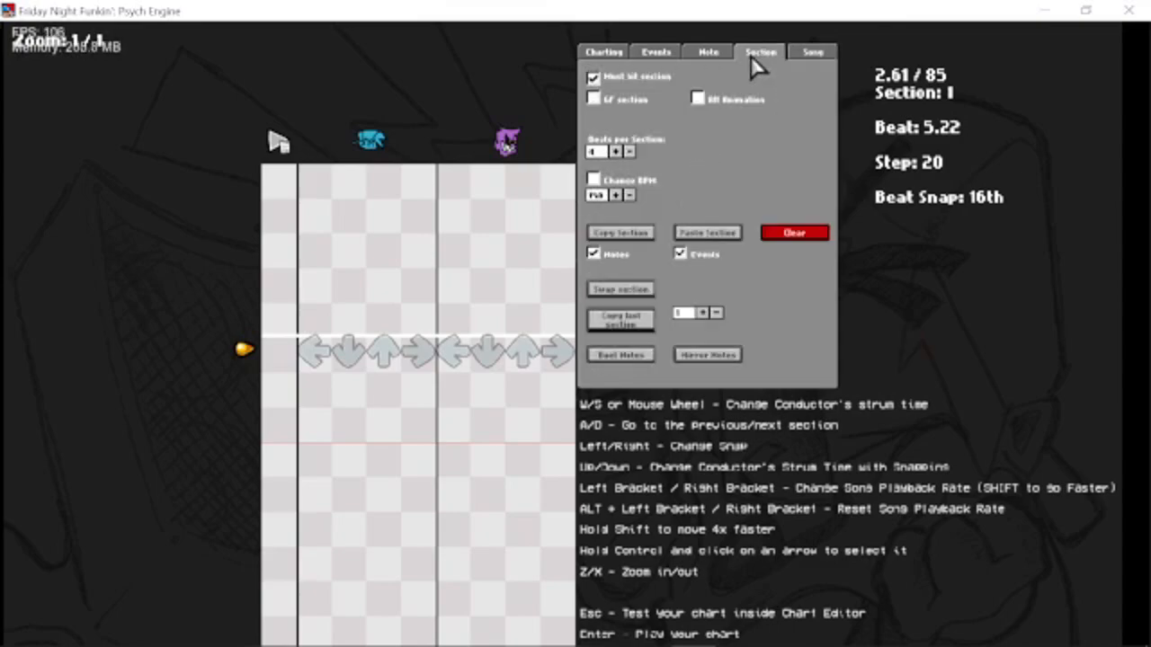
{"action": "key", "text": "a"}
{"action": "left_click", "coordinate": [637, 76]}
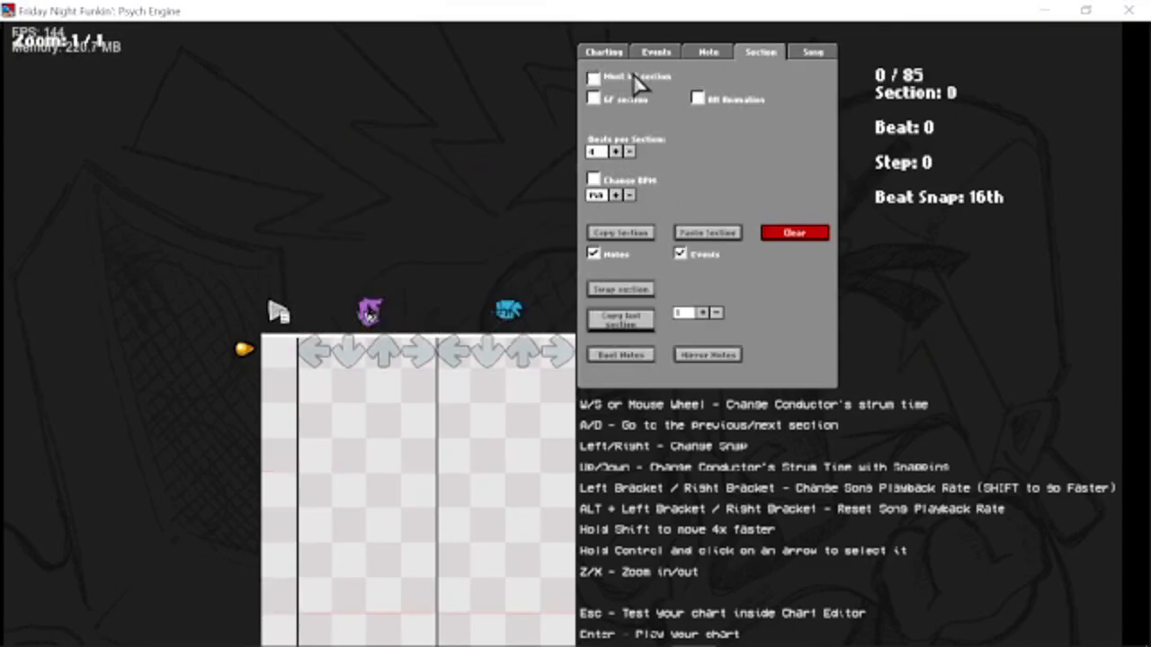
{"action": "left_click", "coordinate": [640, 77]}
{"action": "left_click", "coordinate": [641, 76]}
{"action": "left_click", "coordinate": [622, 80]}
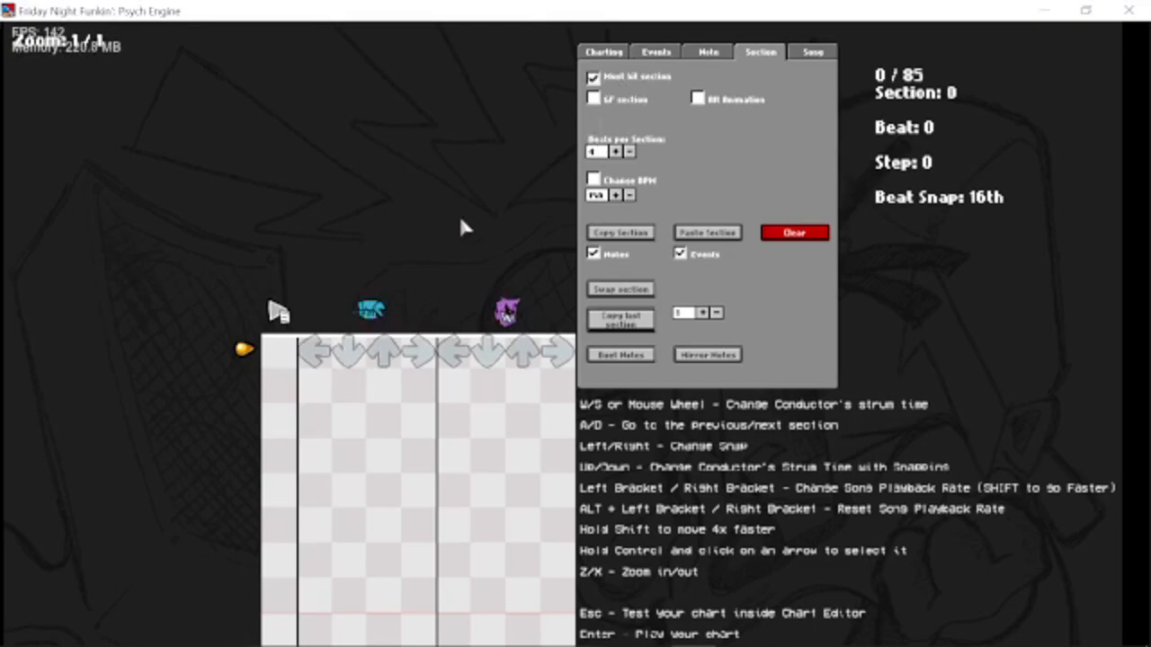
Turn off Must hit section for section 16 and start playback from there.
{"action": "key", "text": "d"}
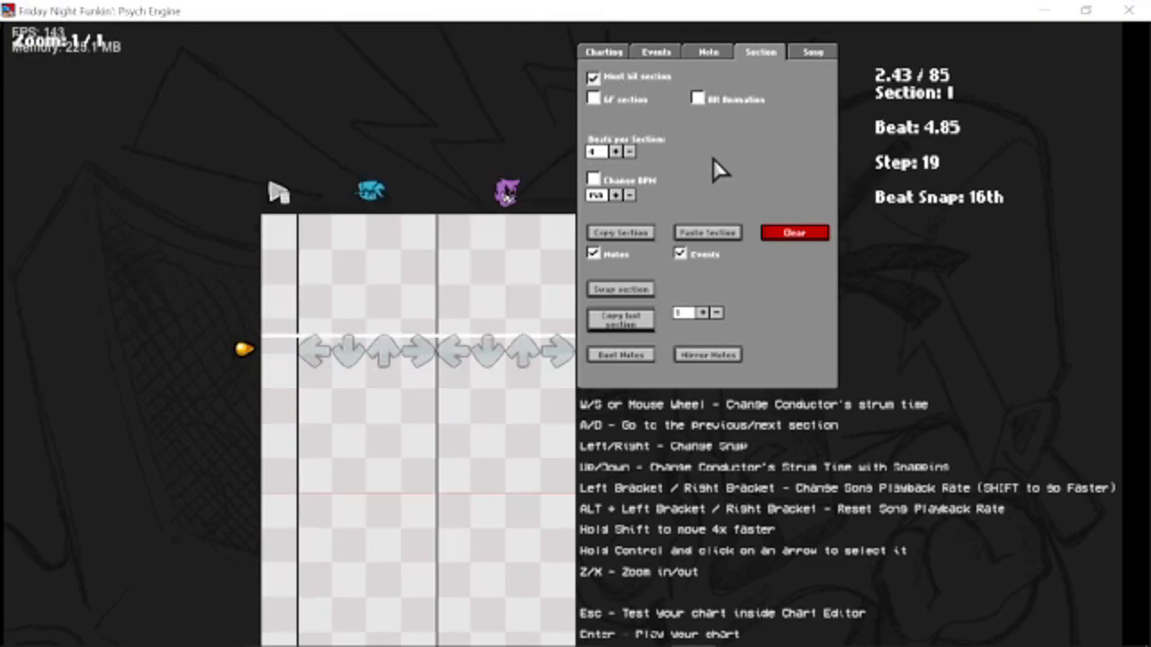
{"action": "key", "text": "a"}
{"action": "scroll", "coordinate": [719, 150], "scroll_direction": "down", "scroll_amount": 20}
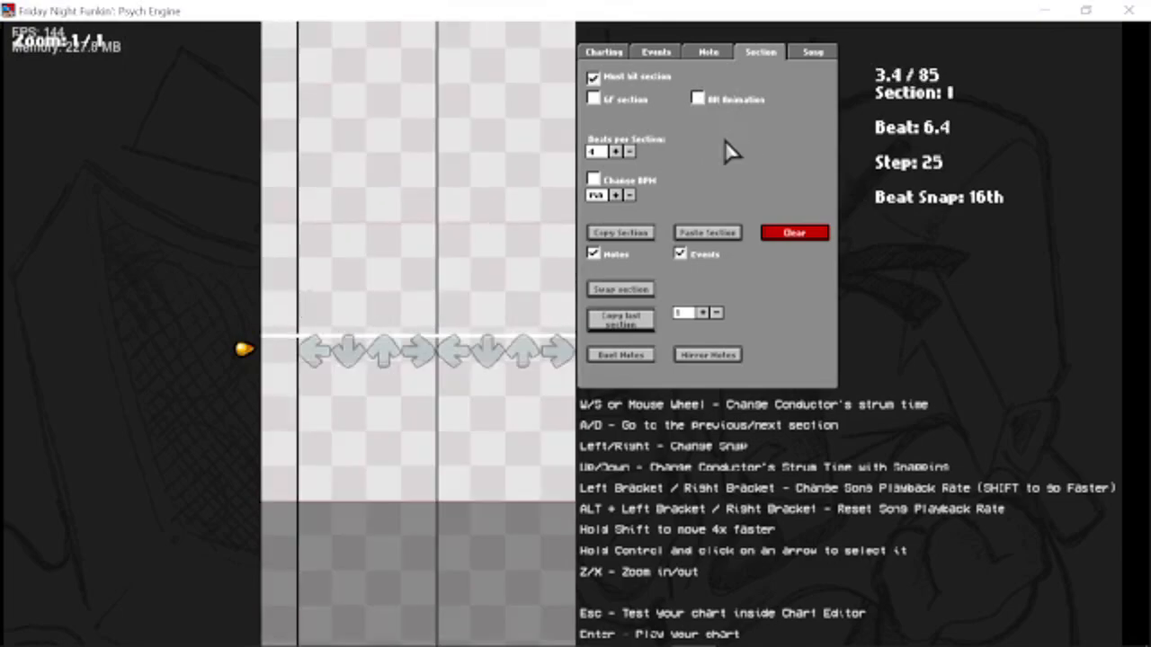
{"action": "scroll", "coordinate": [756, 129], "scroll_direction": "down", "scroll_amount": 20}
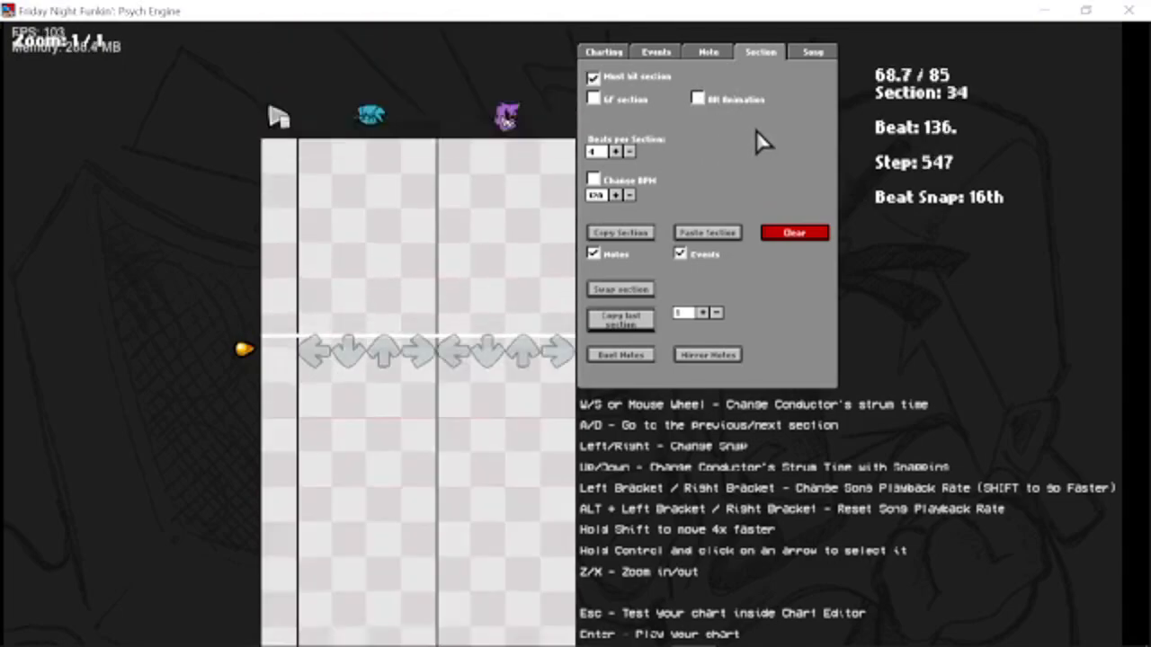
{"action": "scroll", "coordinate": [751, 145], "scroll_direction": "up", "scroll_amount": 3}
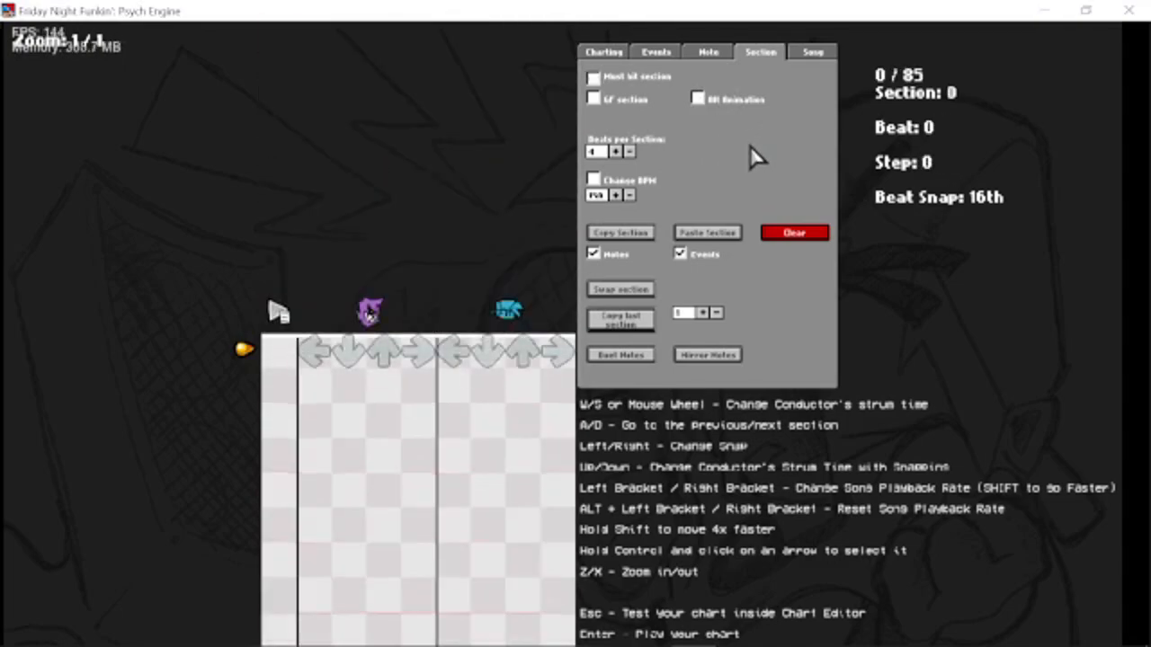
{"action": "scroll", "coordinate": [644, 79], "scroll_direction": "down", "scroll_amount": 15}
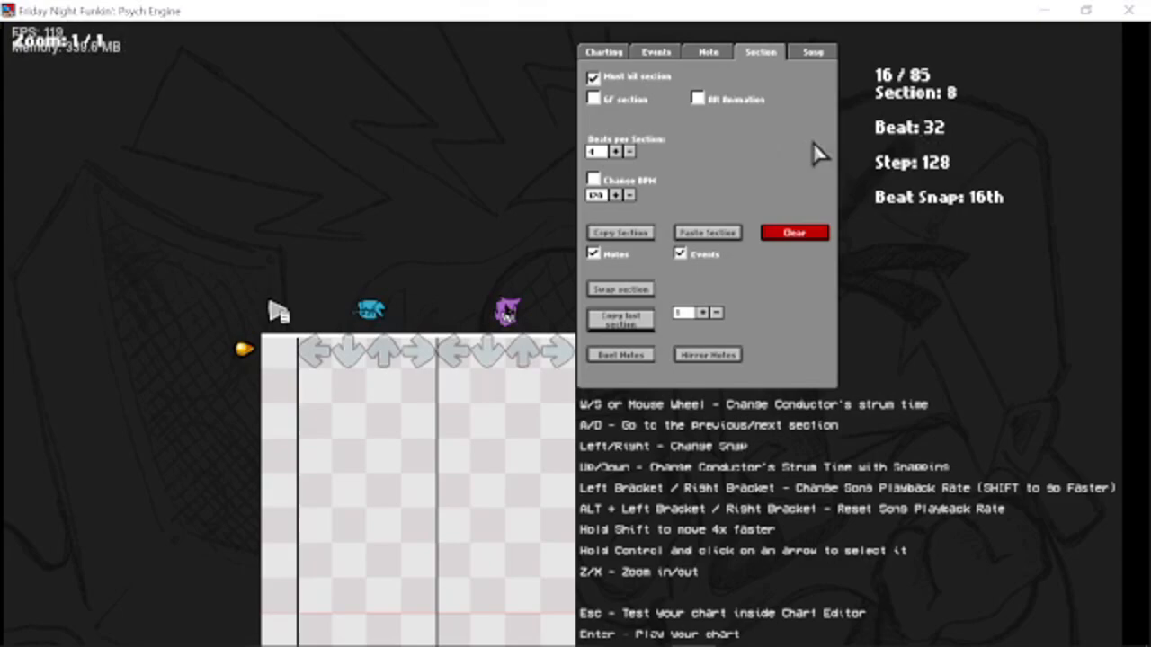
{"action": "scroll", "coordinate": [612, 81], "scroll_direction": "down", "scroll_amount": 16}
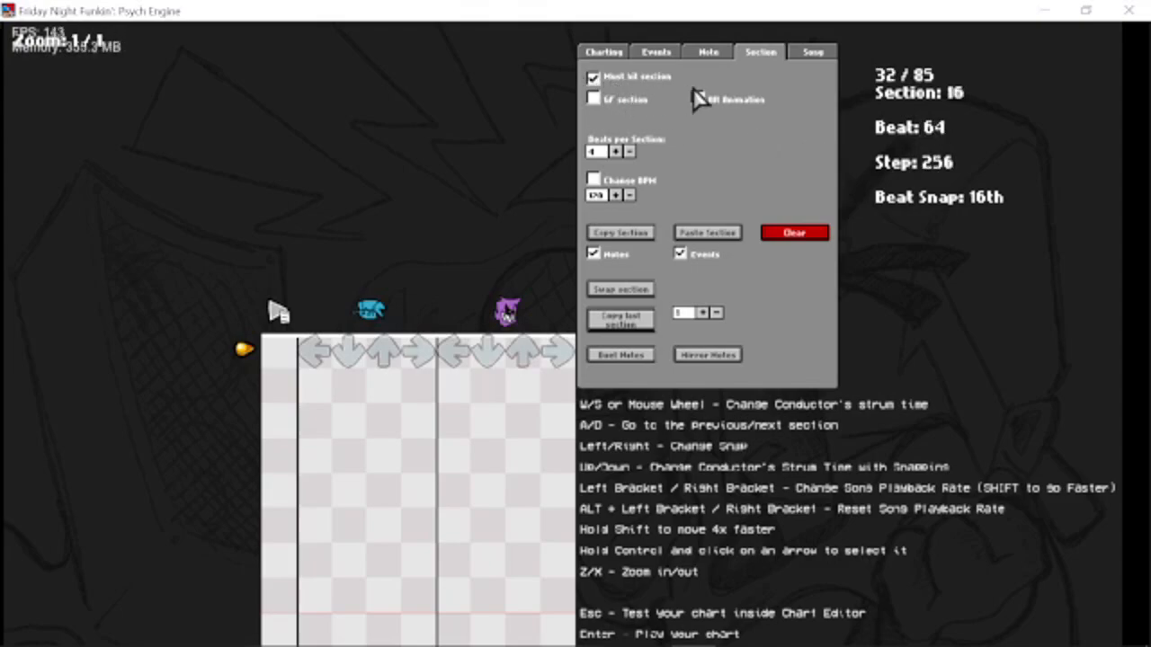
{"action": "left_click", "coordinate": [652, 82]}
{"action": "key", "text": "space"}
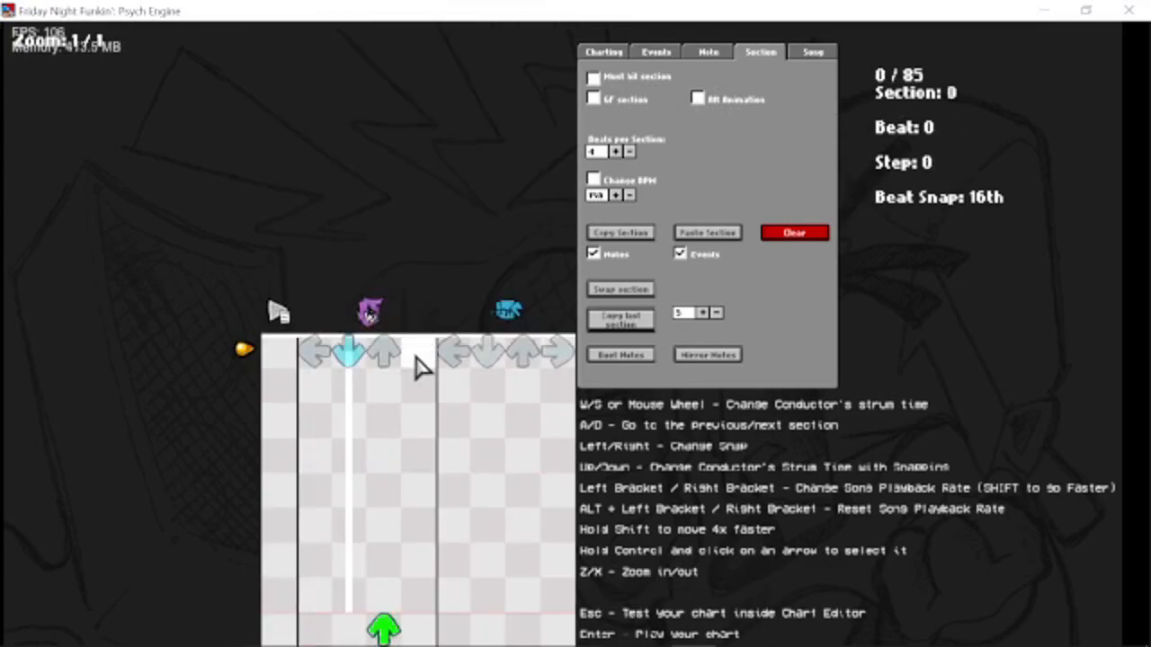
Play back section 1 of the chart and examine the opponent's placed hold notes.
{"action": "key", "text": "d"}
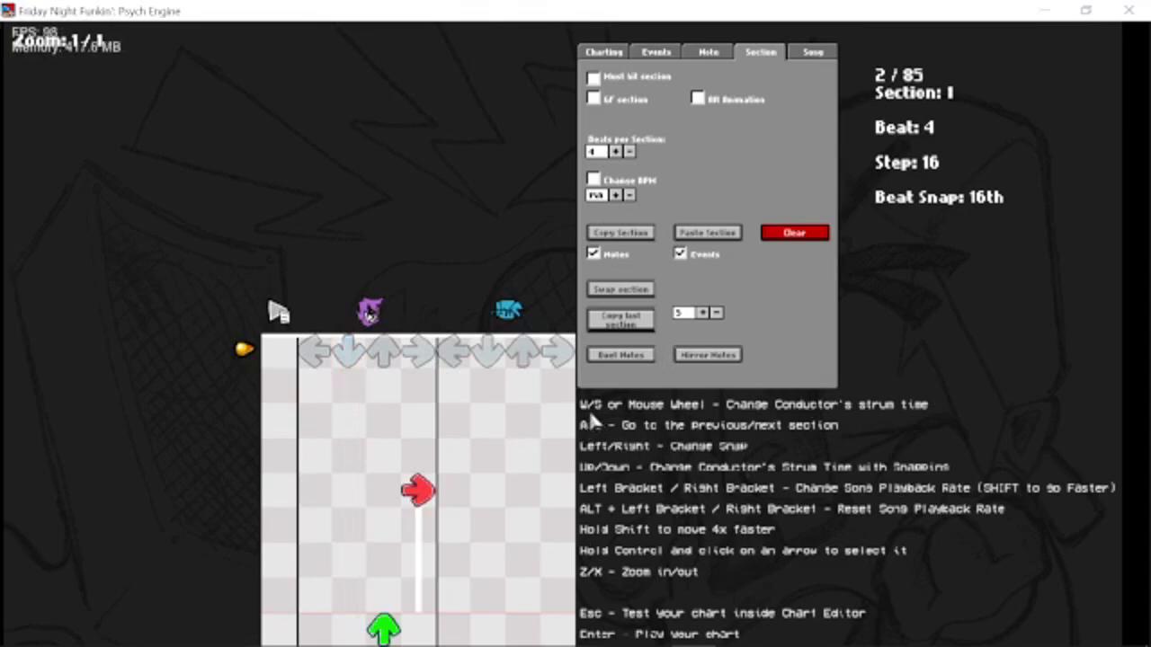
{"action": "key", "text": "space"}
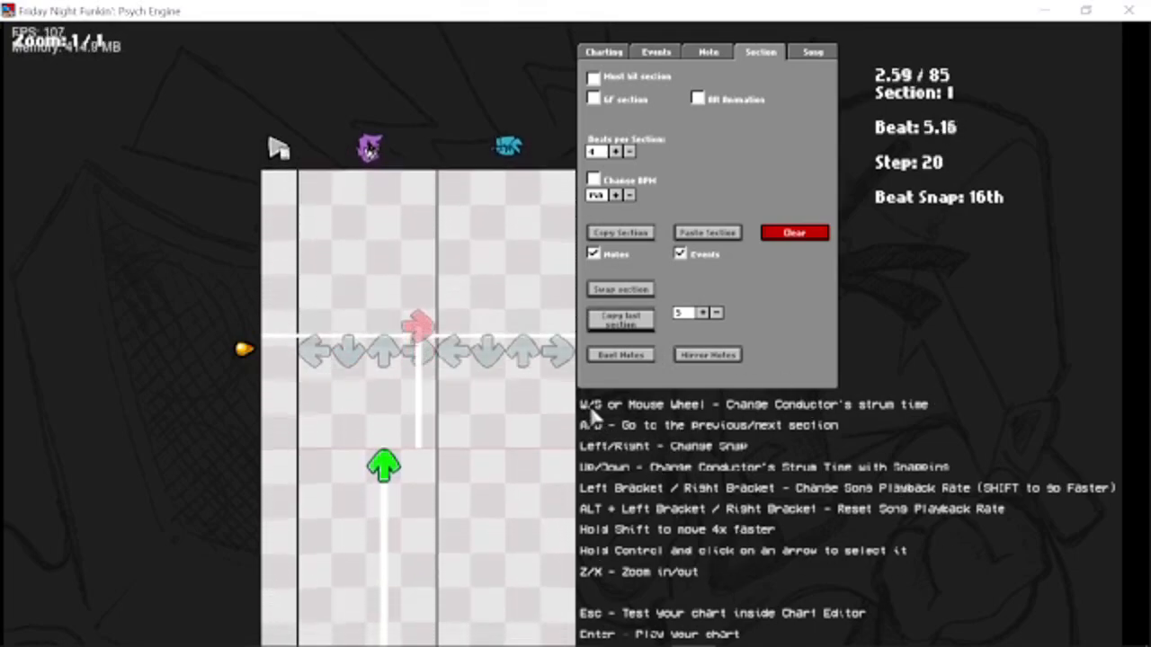
{"action": "scroll", "coordinate": [630, 408], "scroll_direction": "down", "scroll_amount": 1}
{"action": "scroll", "coordinate": [629, 409], "scroll_direction": "up", "scroll_amount": 2}
{"action": "scroll", "coordinate": [640, 415], "scroll_direction": "down", "scroll_amount": 9}
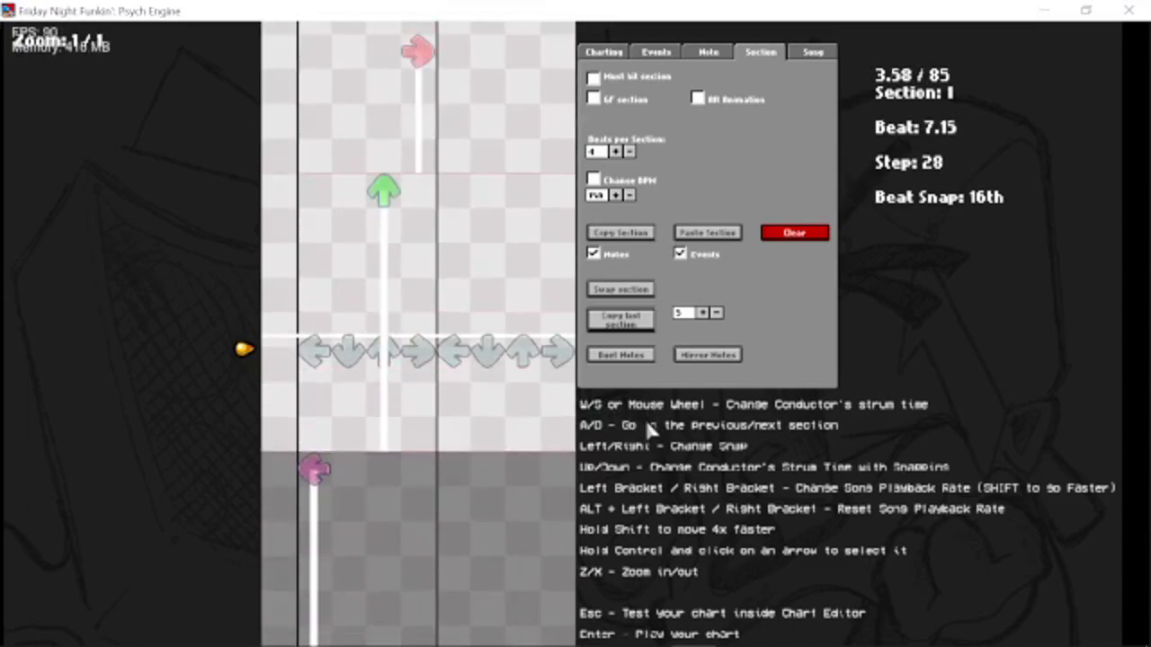
Move back and forth through the first sections of the chart, returning to section 0, and examine their hold notes.
{"action": "scroll", "coordinate": [648, 427], "scroll_direction": "up", "scroll_amount": 13}
{"action": "scroll", "coordinate": [651, 438], "scroll_direction": "up", "scroll_amount": 4}
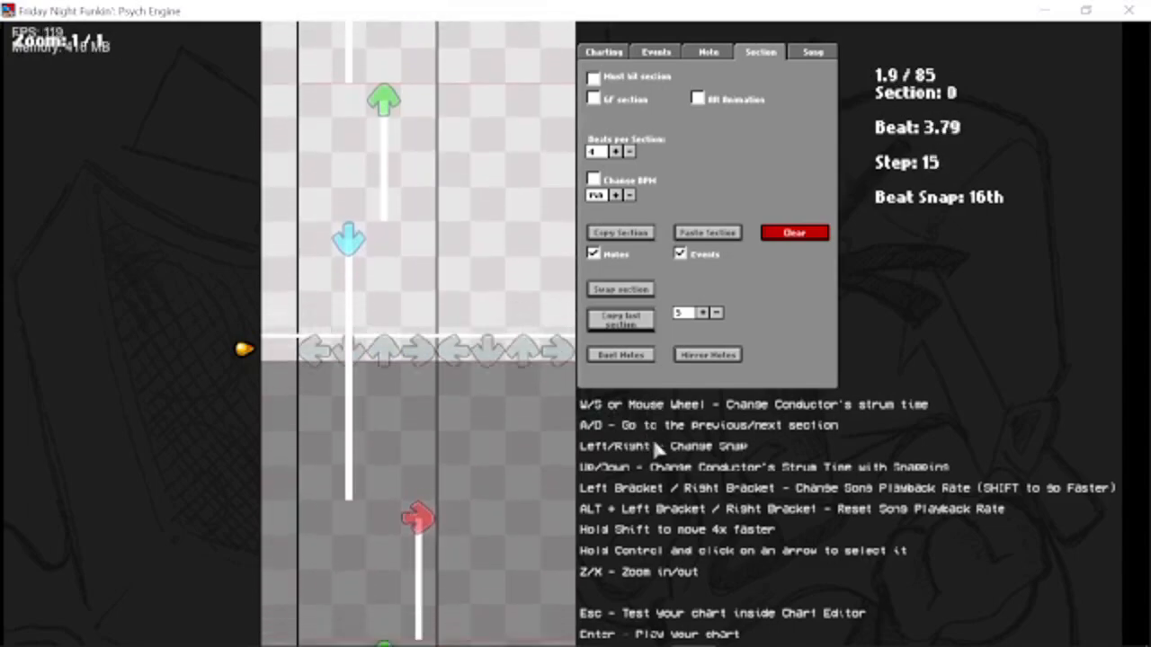
{"action": "scroll", "coordinate": [653, 438], "scroll_direction": "down", "scroll_amount": 3}
{"action": "key", "text": "space"}
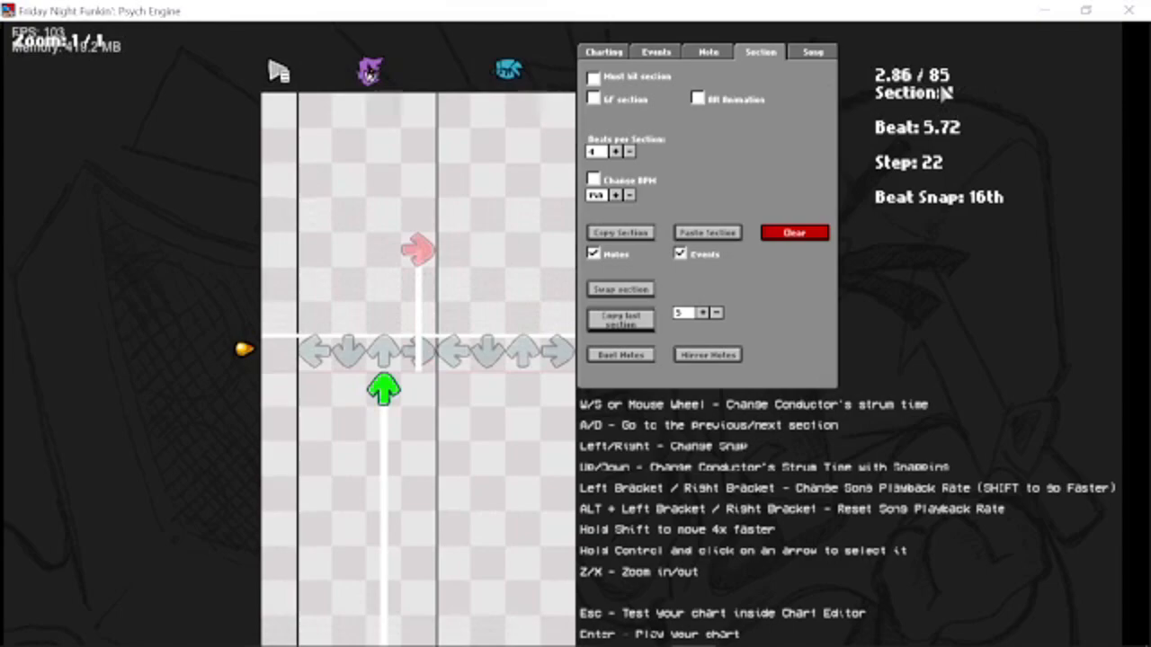
{"action": "key", "text": "a"}
{"action": "key", "text": "a"}
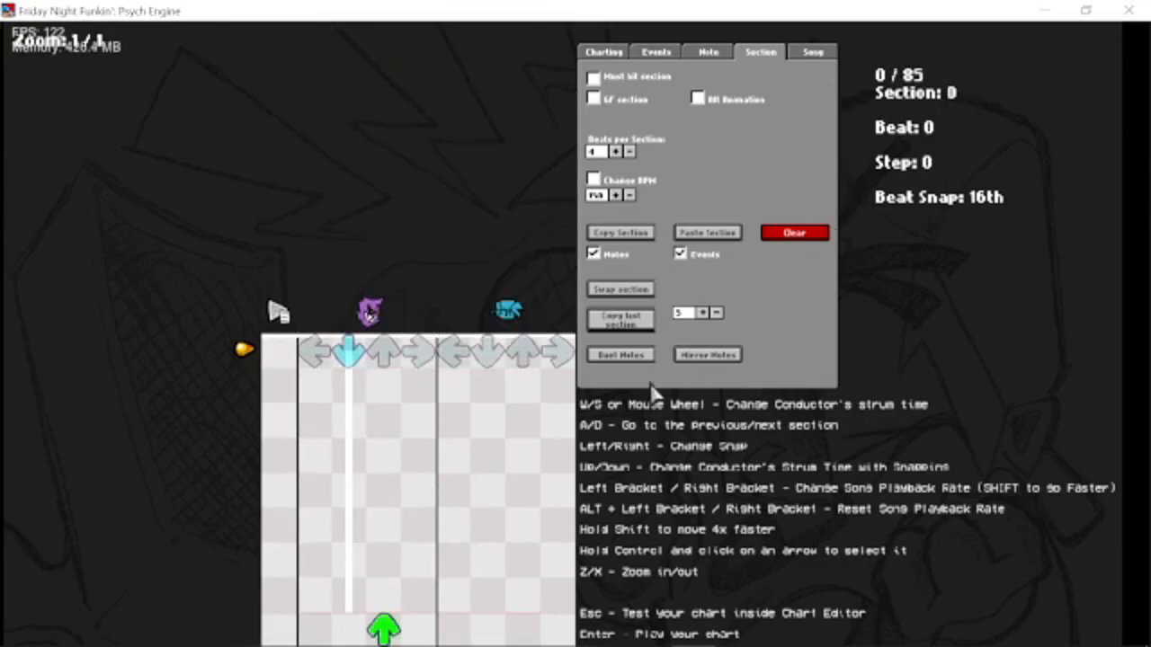
{"action": "key", "text": "d"}
{"action": "key", "text": "d"}
{"action": "key", "text": "d"}
{"action": "key", "text": "a"}
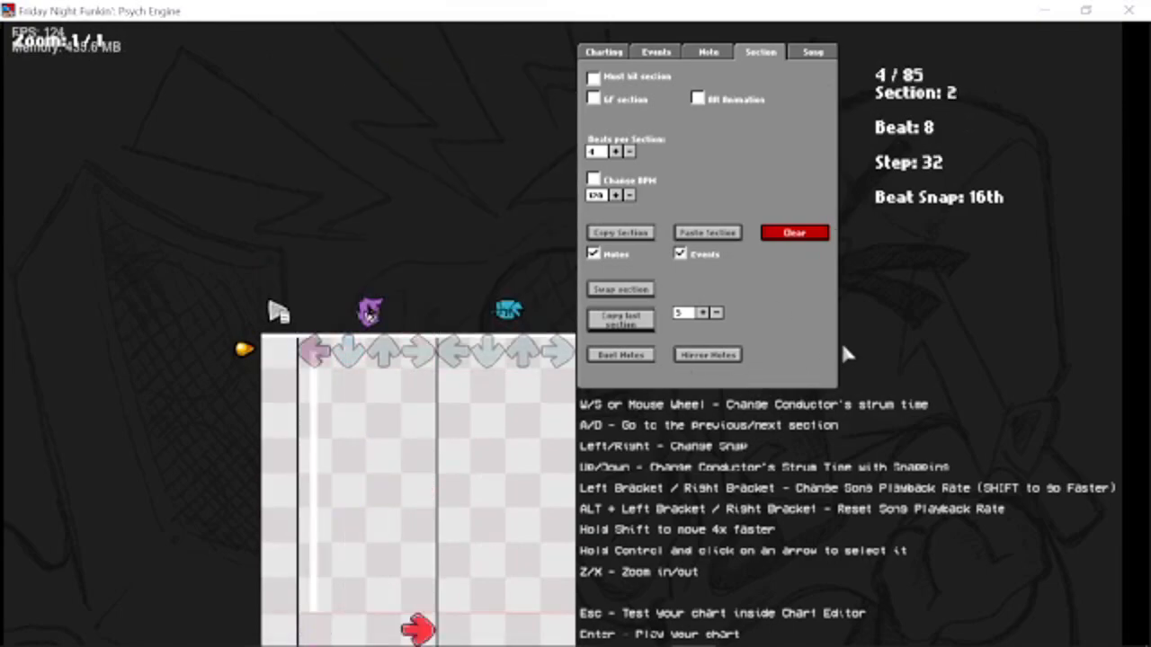
{"action": "key", "text": "a"}
{"action": "key", "text": "a"}
Try switching the beat snap to 20th and restore it to 16th.
{"action": "key", "text": "Right"}
{"action": "key", "text": "Left"}
{"action": "key", "text": "Right"}
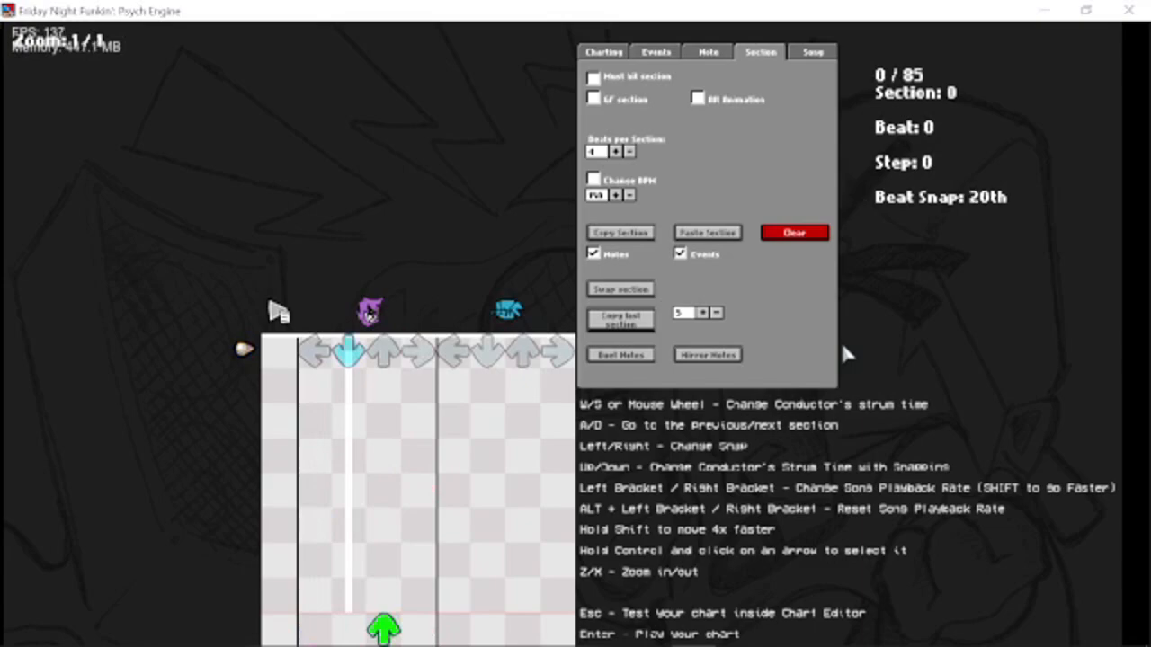
{"action": "key", "text": "Left"}
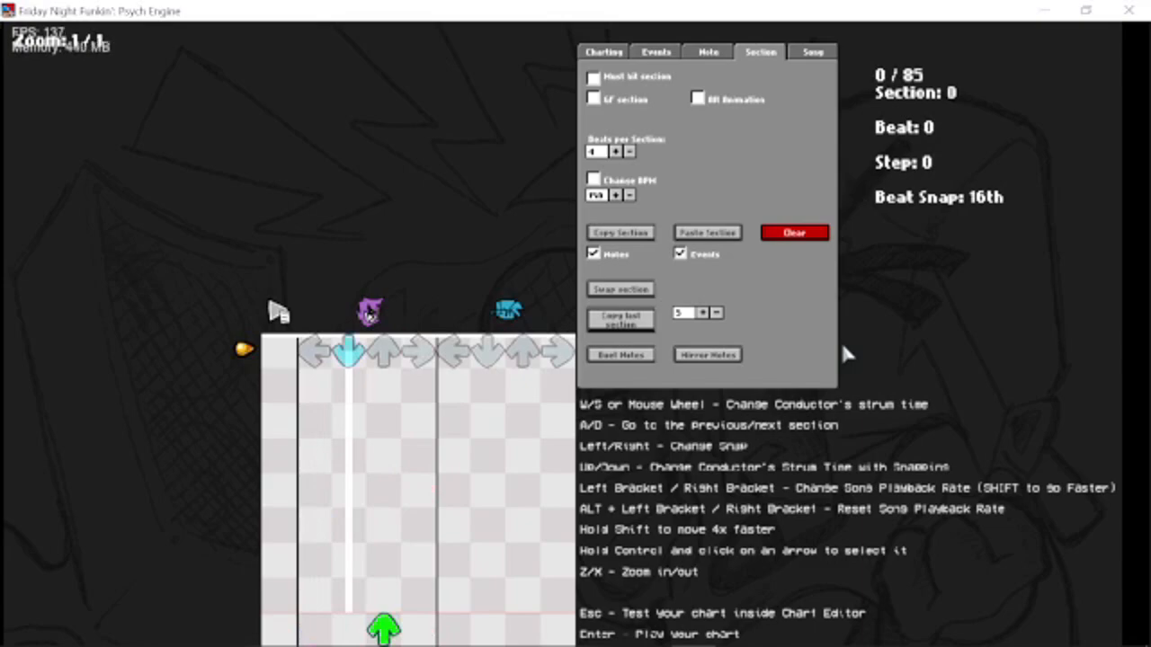
Step the conductor's strum time through section 0 at 16th, 20th and 24th beat snap, and set the snap back to 16th.
{"action": "key", "text": "Down"}
{"action": "key", "text": "Down"}
{"action": "key", "text": "Right"}
{"action": "key", "text": "Up"}
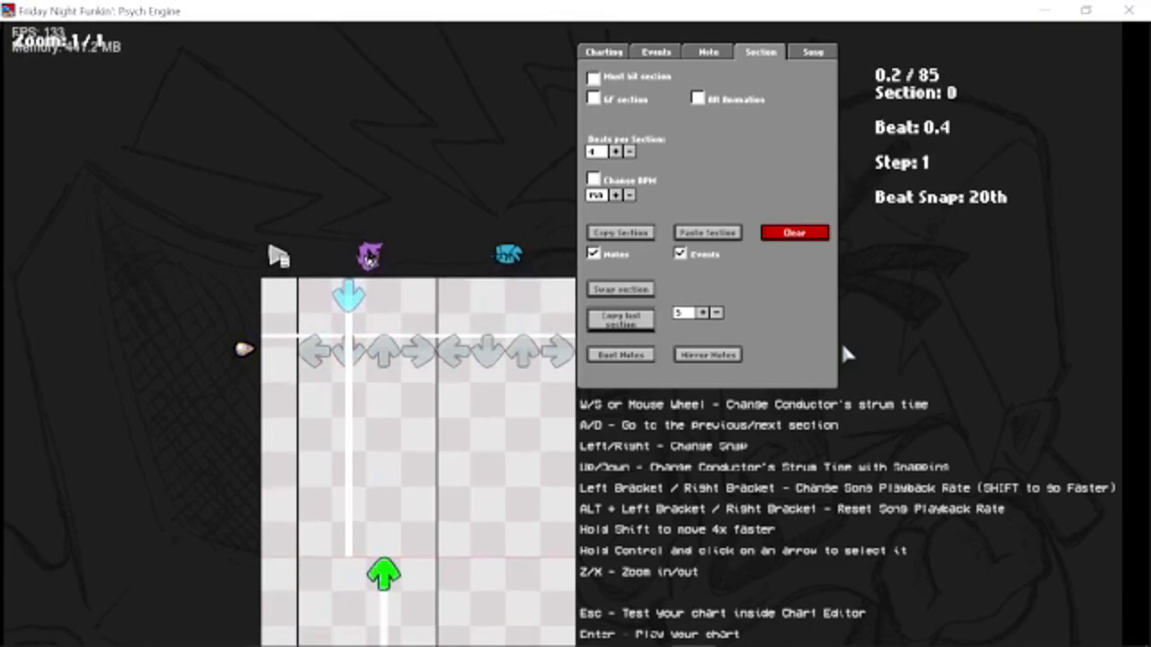
{"action": "key", "text": "Down"}
{"action": "key", "text": "Up"}
{"action": "key", "text": "Up"}
{"action": "key", "text": "Up"}
{"action": "key", "text": "Right"}
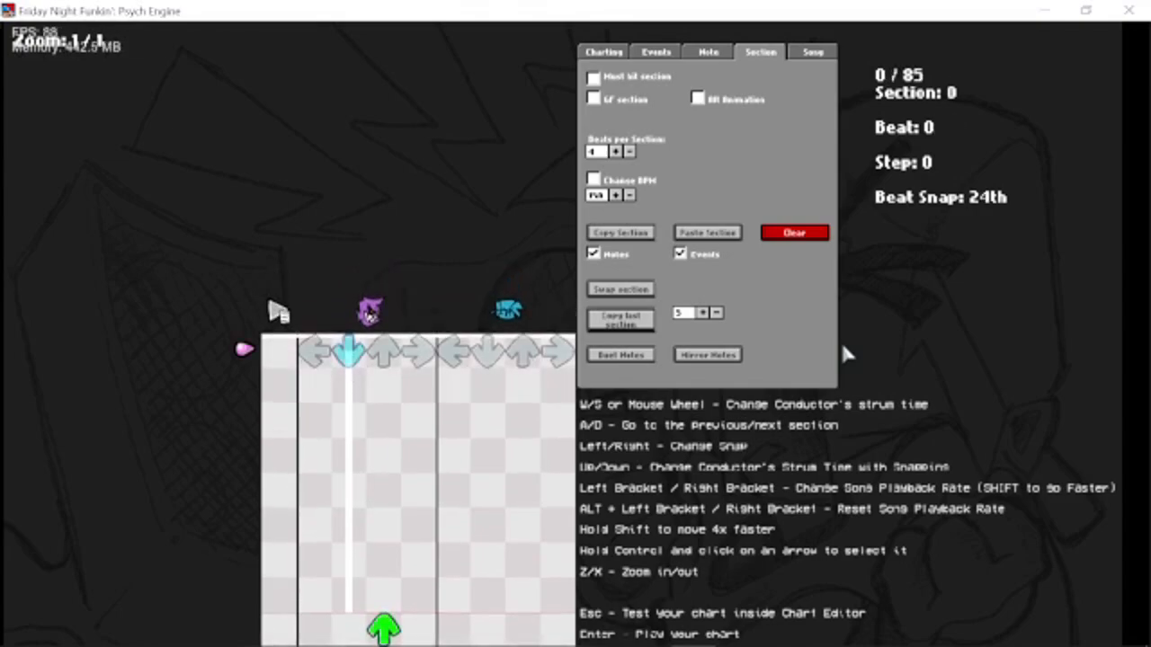
{"action": "key", "text": "Down"}
{"action": "key", "text": "Left"}
{"action": "key", "text": "Left"}
Go to section 8 of the chart and show its section settings.
{"action": "key", "text": "d"}
{"action": "key", "text": "d"}
{"action": "key", "text": "d"}
{"action": "key", "text": "d"}
{"action": "key", "text": "d"}
{"action": "key", "text": "d"}
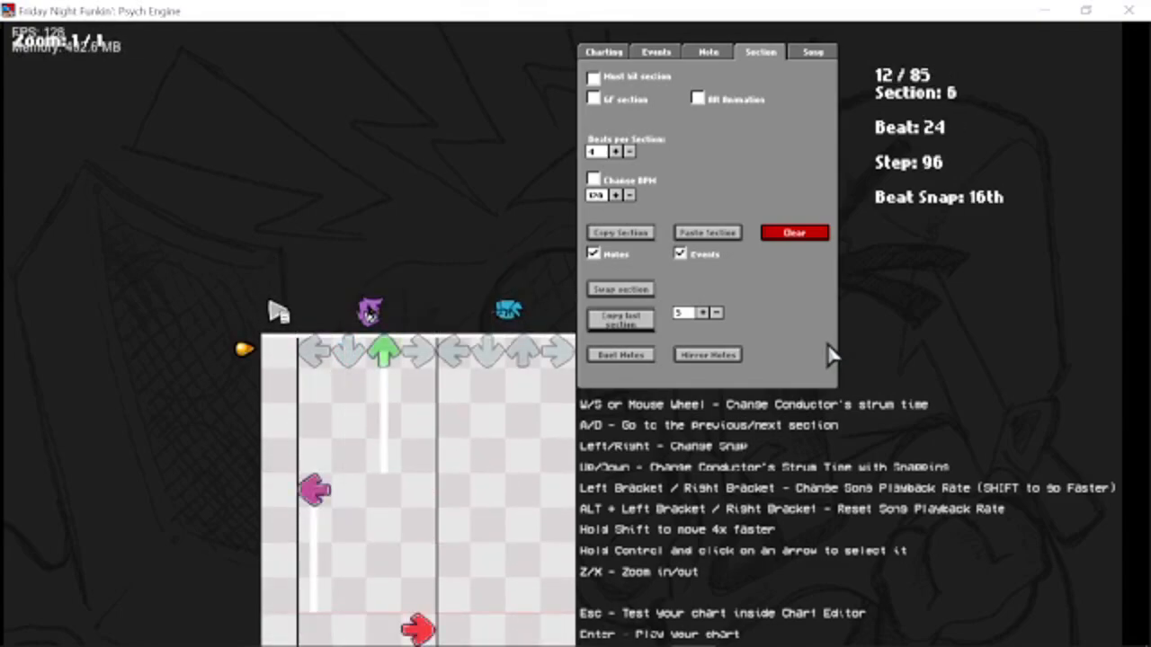
{"action": "key", "text": "d"}
{"action": "key", "text": "d"}
{"action": "left_click", "coordinate": [719, 54]}
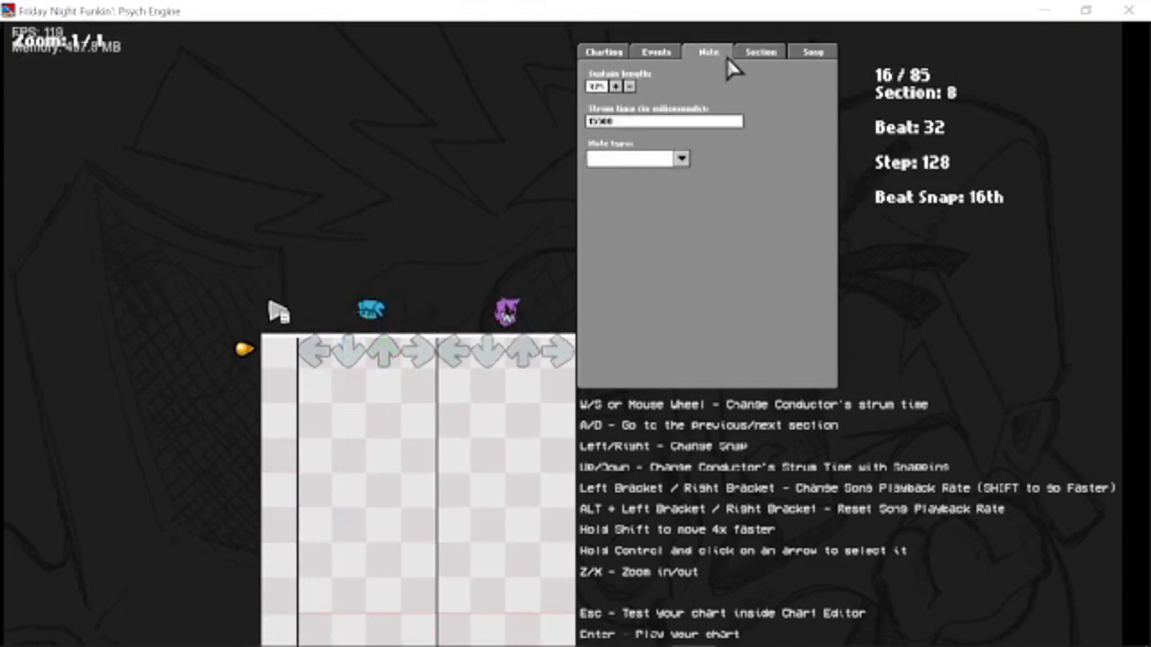
{"action": "left_click", "coordinate": [760, 54]}
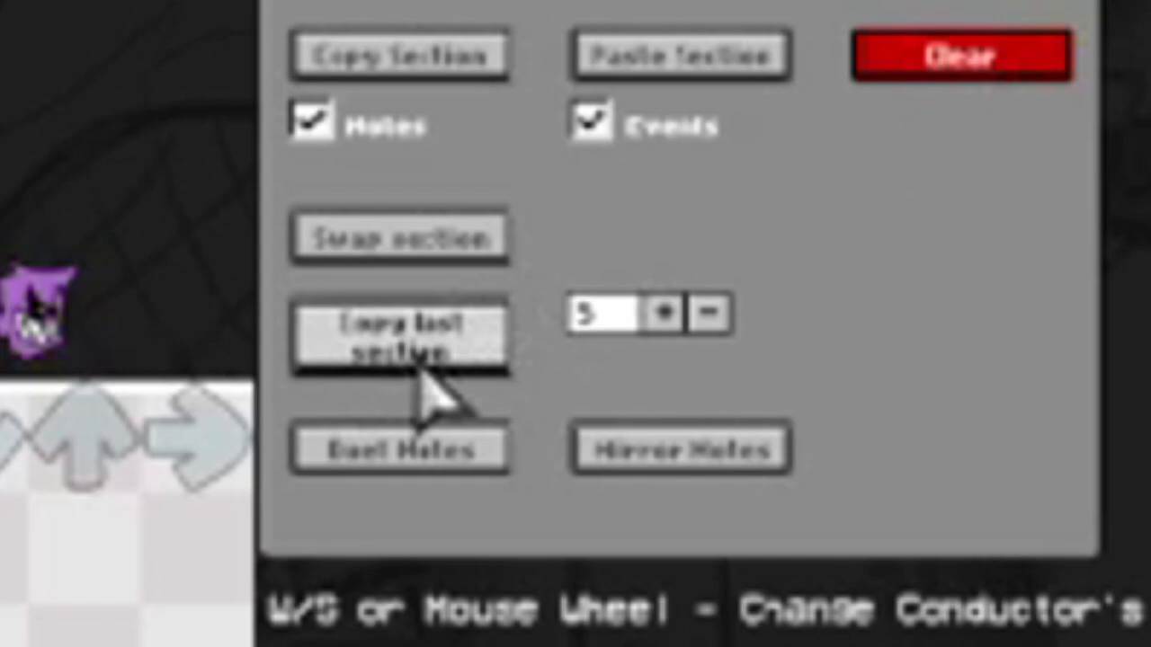
Set the section count for Copy last section to 8.
{"action": "left_click", "coordinate": [667, 315]}
{"action": "left_click", "coordinate": [667, 315]}
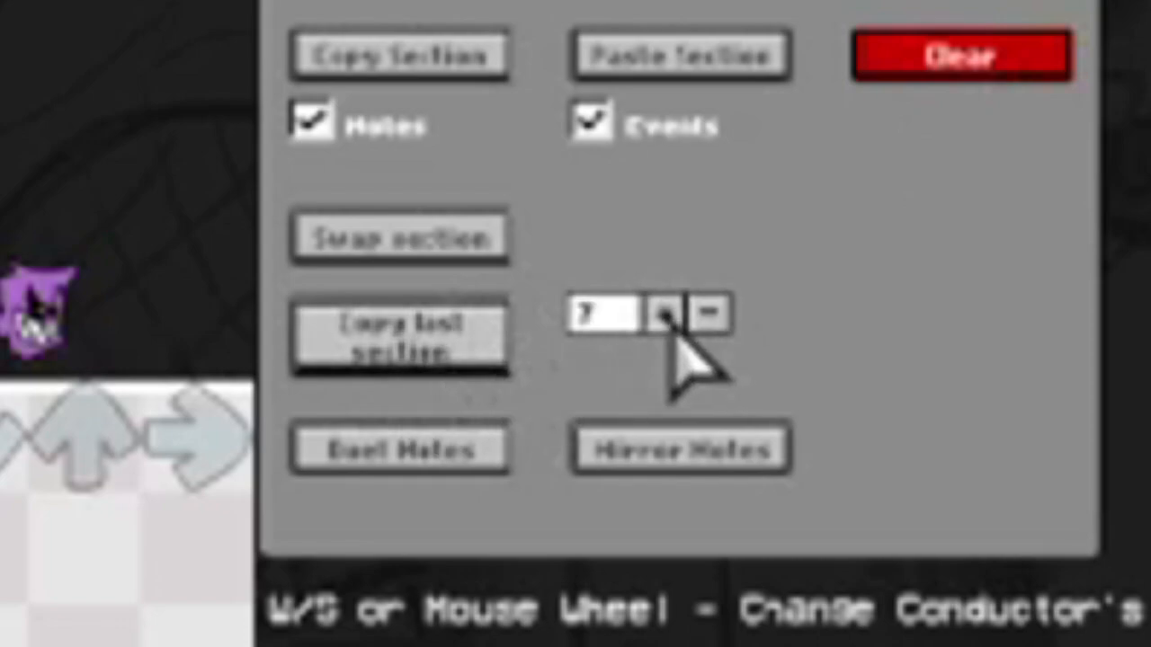
{"action": "left_click", "coordinate": [710, 315]}
{"action": "left_click", "coordinate": [710, 315]}
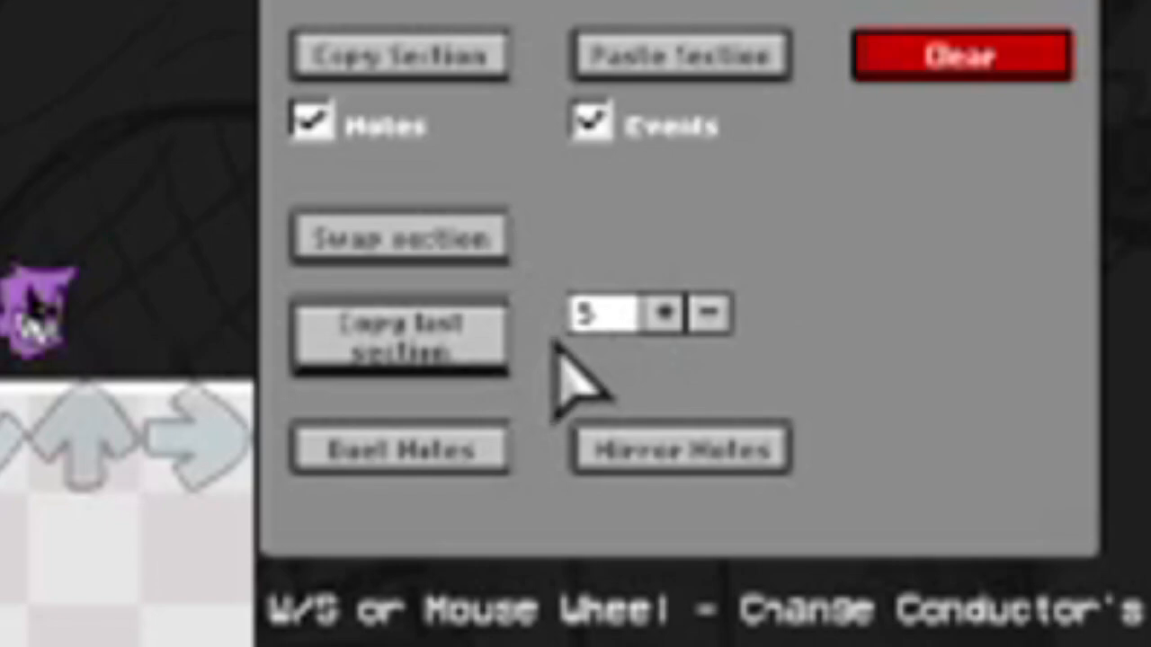
{"action": "left_click", "coordinate": [651, 327]}
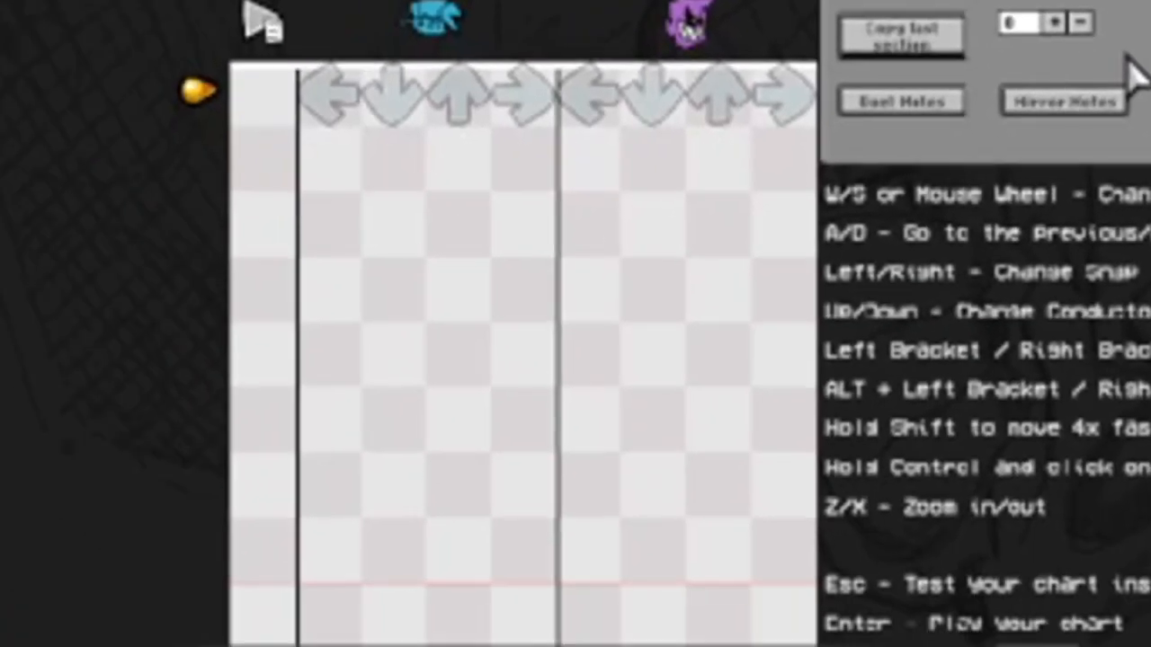
Line the strum line up with the start of section 16 and set the chart grid zoom to 1 / 24.
{"action": "key", "text": "space"}
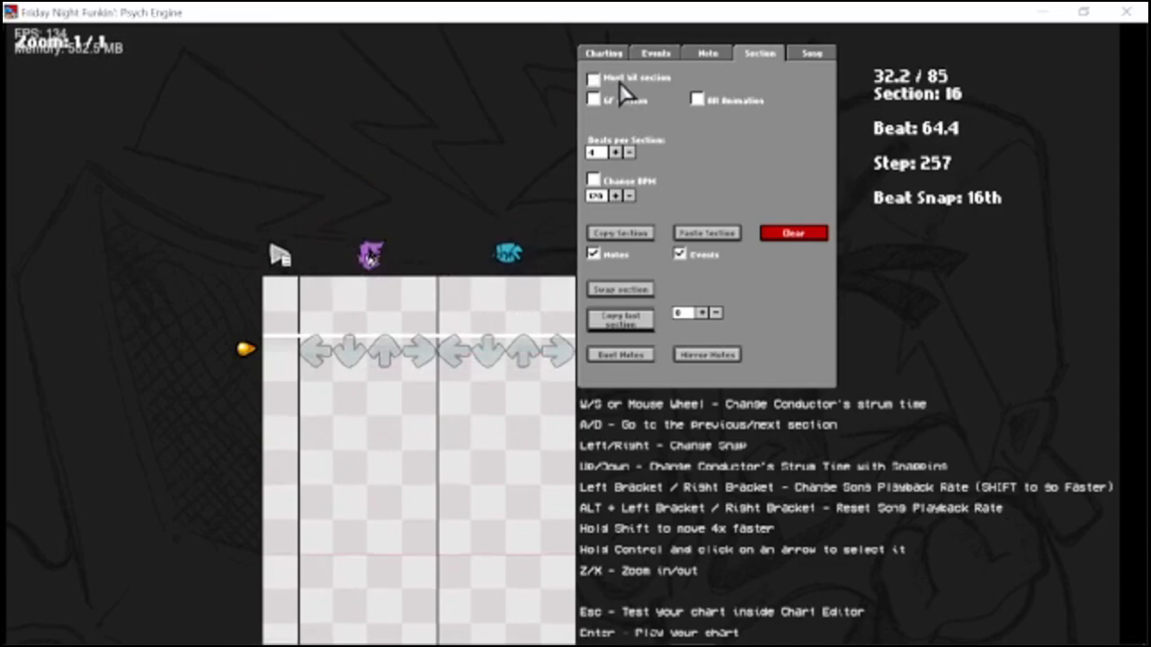
{"action": "key", "text": "w"}
{"action": "key", "text": "w"}
{"action": "key", "text": "w"}
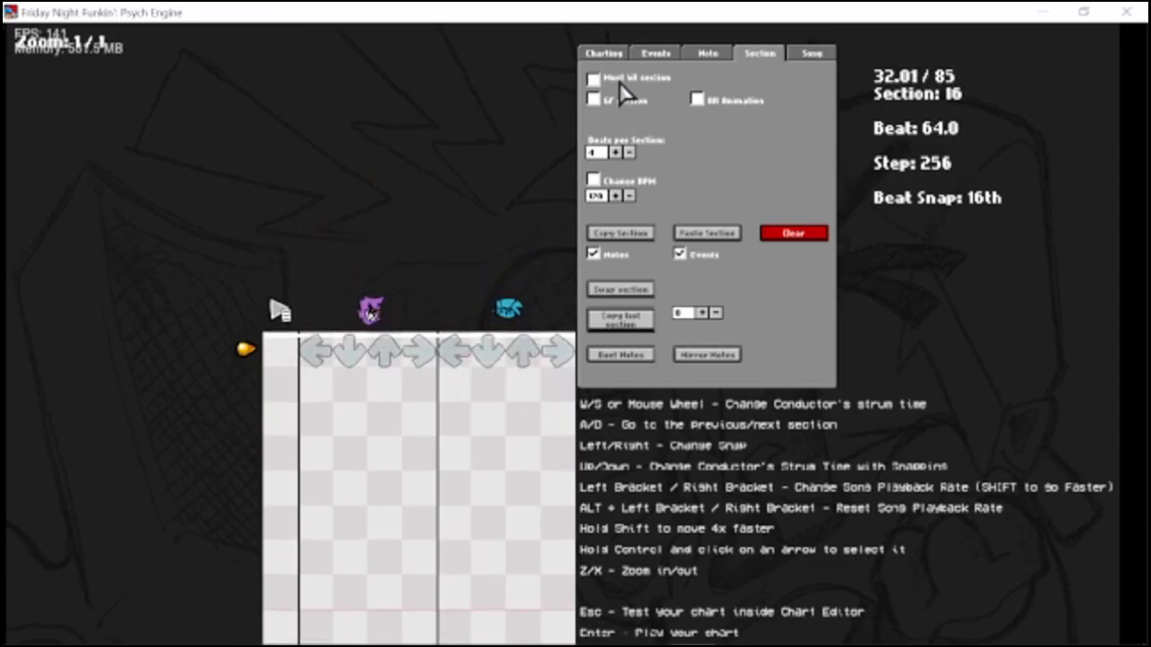
{"action": "key", "text": "x"}
{"action": "key", "text": "x"}
{"action": "key", "text": "x"}
{"action": "key", "text": "x"}
{"action": "key", "text": "x"}
{"action": "key", "text": "x"}
{"action": "key", "text": "x"}
{"action": "key", "text": "x"}
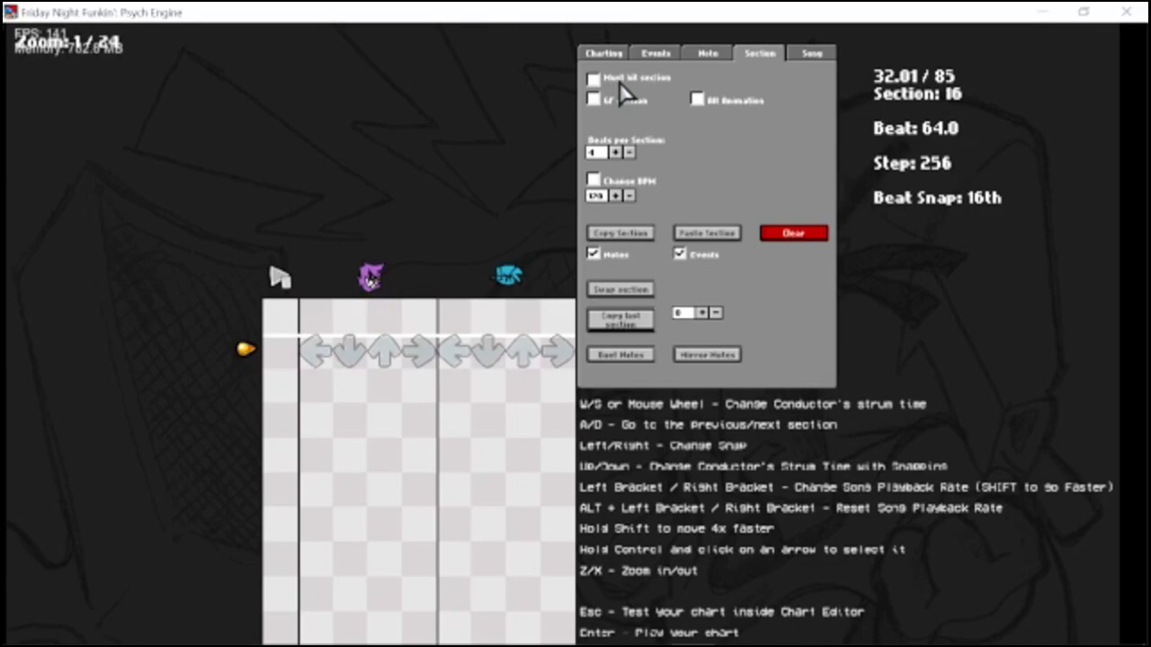
{"action": "key", "text": "s"}
{"action": "key", "text": "w"}
{"action": "key", "text": "w"}
{"action": "key", "text": "s"}
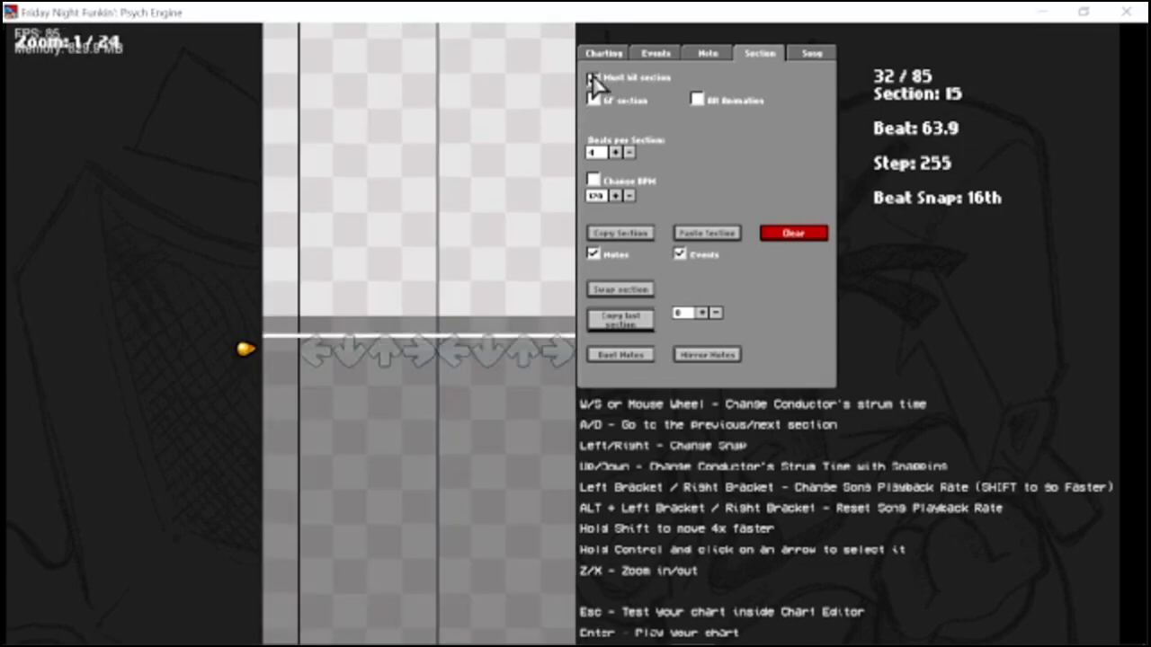
{"action": "key", "text": "s"}
Slow the Playback Rate to 0.5 and spawn notes live in all four left-side lanes while the song plays around section 16.
{"action": "left_click", "coordinate": [602, 56]}
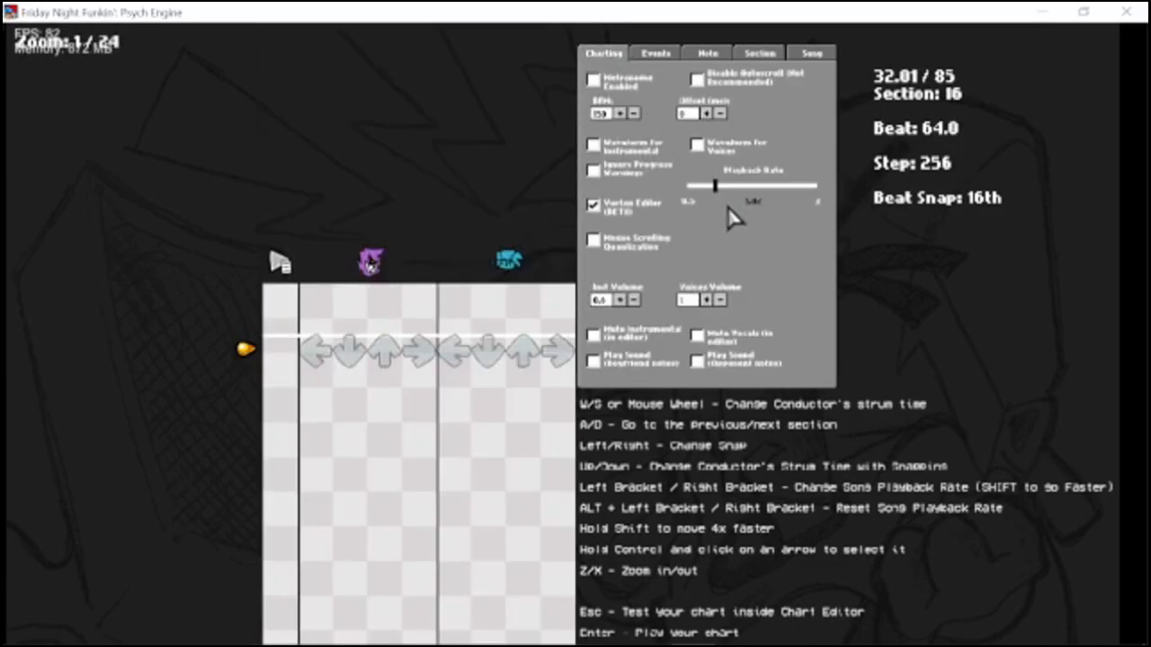
{"action": "left_click_drag", "start_coordinate": [712, 185], "coordinate": [688, 185]}
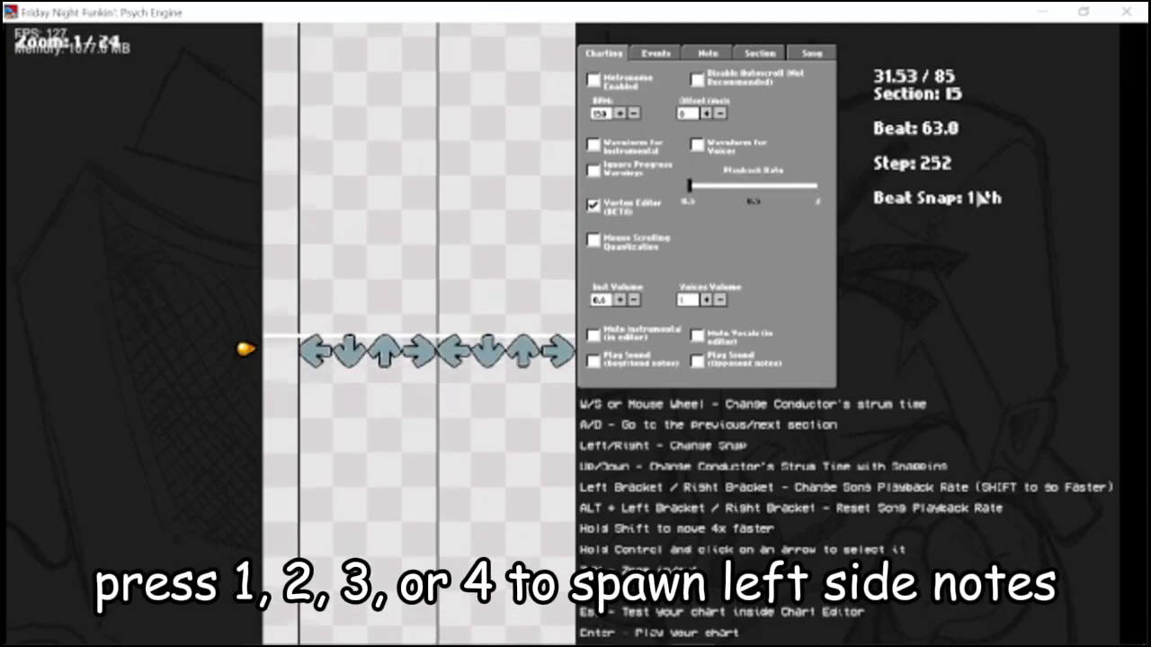
{"action": "key", "text": "3"}
{"action": "key", "text": "2"}
{"action": "key", "text": "1"}
{"action": "key", "text": "4"}
{"action": "key", "text": "4"}
{"action": "key", "text": "1"}
{"action": "key", "text": "2"}
{"action": "key", "text": "3"}
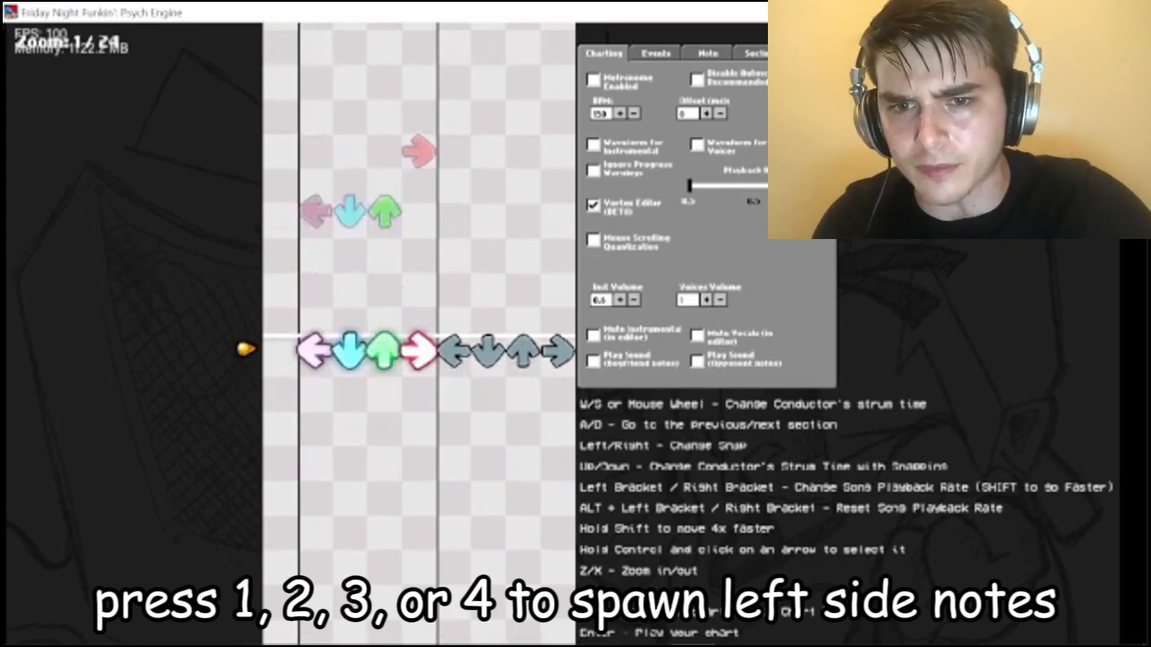
{"action": "key", "text": "3"}
{"action": "key", "text": "4"}
{"action": "key", "text": "1"}
{"action": "key", "text": "3"}
{"action": "key", "text": "4"}
{"action": "key", "text": "3"}
{"action": "key", "text": "1"}
{"action": "key", "text": "4"}
{"action": "key", "text": "3"}
{"action": "key", "text": "4"}
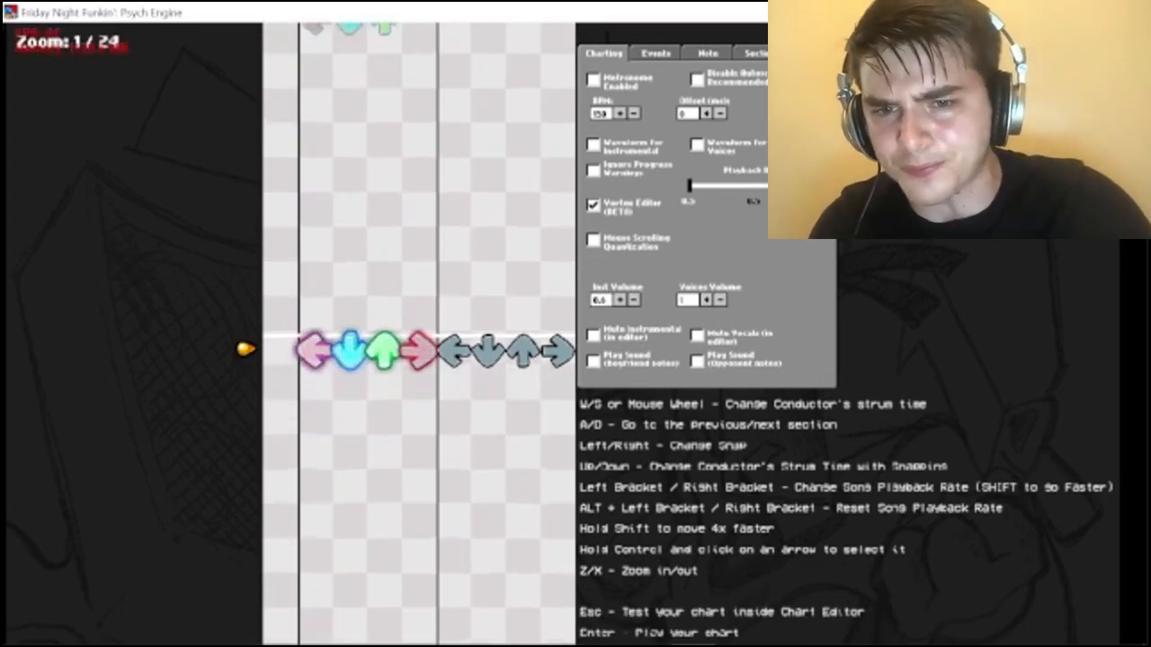
{"action": "key", "text": "1"}
{"action": "key", "text": "2"}
{"action": "key", "text": "3"}
{"action": "key", "text": "1"}
{"action": "key", "text": "4"}
{"action": "key", "text": "2"}
{"action": "key", "text": "4"}
{"action": "key", "text": "3"}
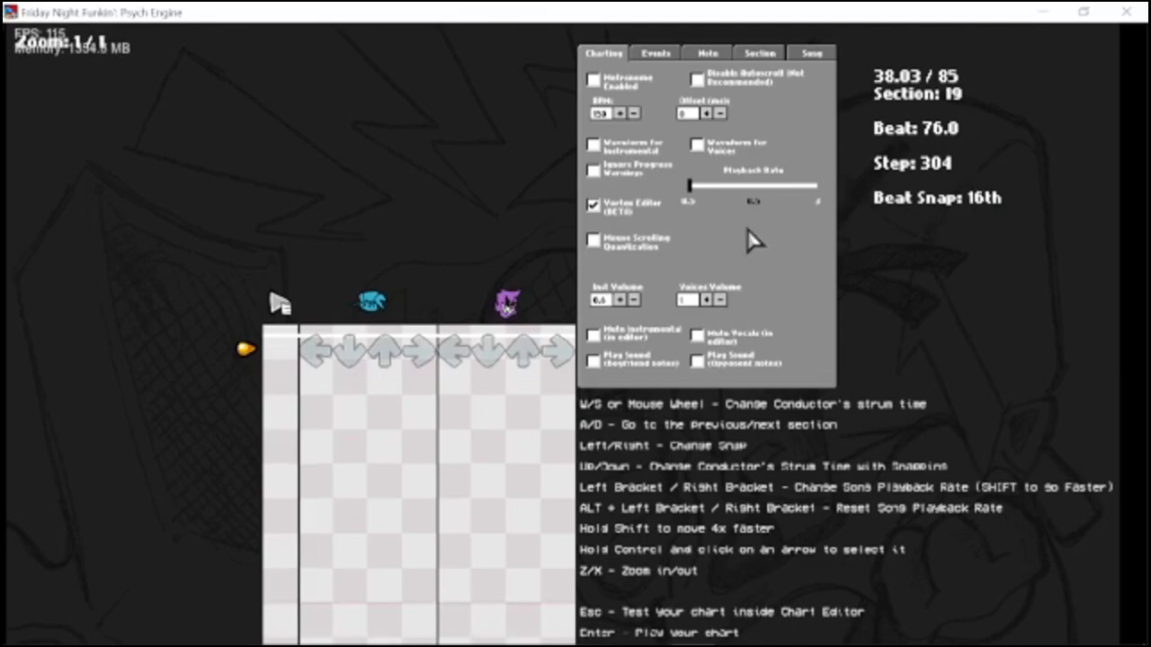
Try faster Playback Rates, reset the rate to its default, and start playback from section 15.
{"action": "left_click_drag", "start_coordinate": [713, 197], "coordinate": [716, 191]}
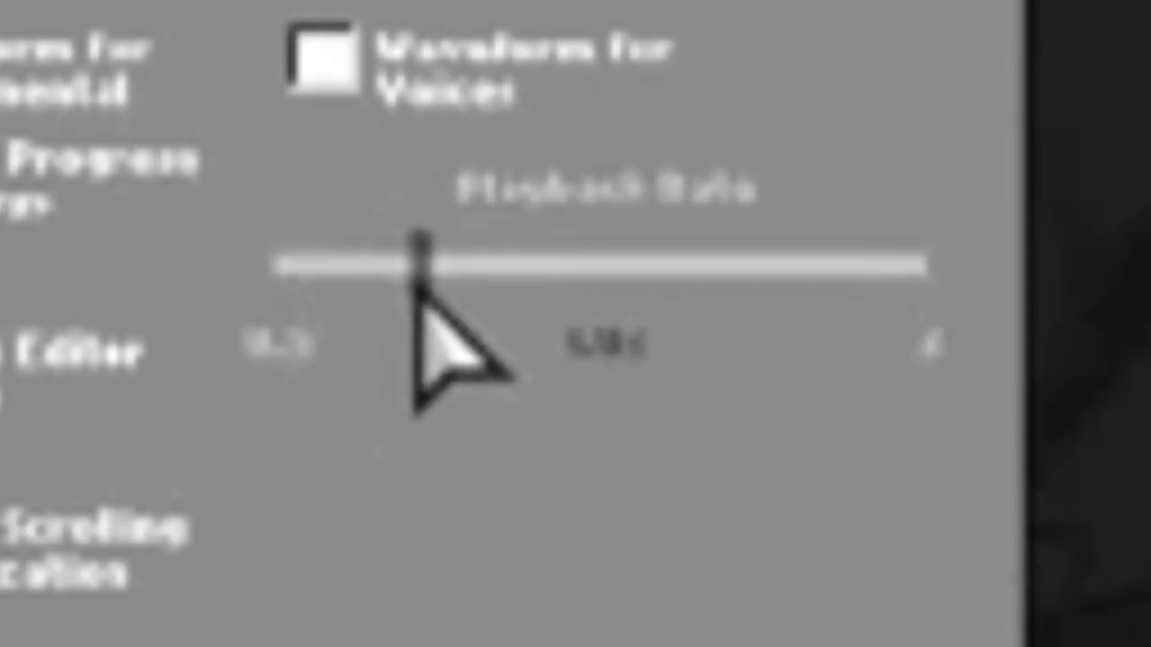
{"action": "left_click_drag", "start_coordinate": [412, 286], "coordinate": [405, 285]}
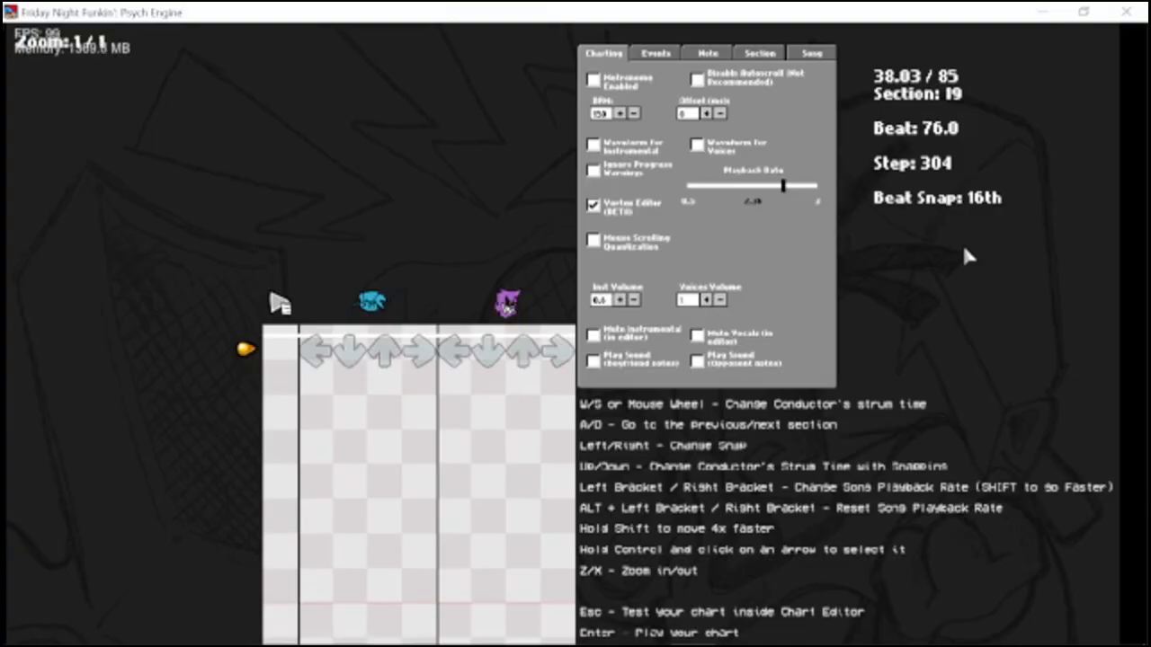
{"action": "key", "text": "alt+bracketleft"}
{"action": "key", "text": "a"}
{"action": "key", "text": "a"}
{"action": "key", "text": "a"}
{"action": "key", "text": "a"}
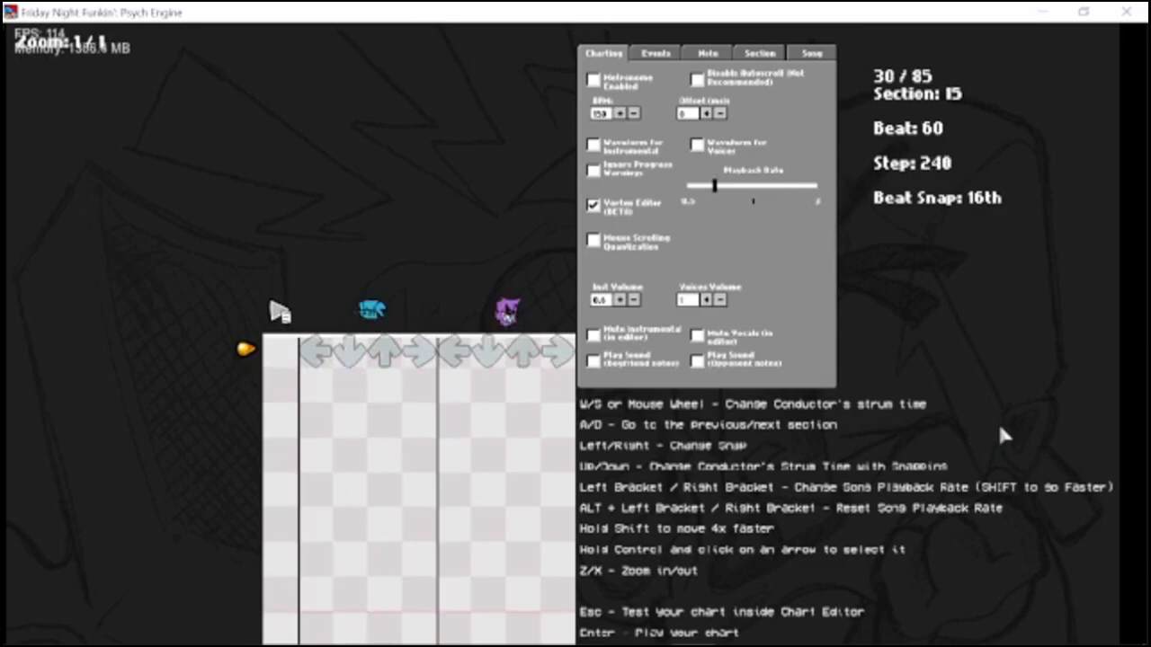
{"action": "key", "text": "space"}
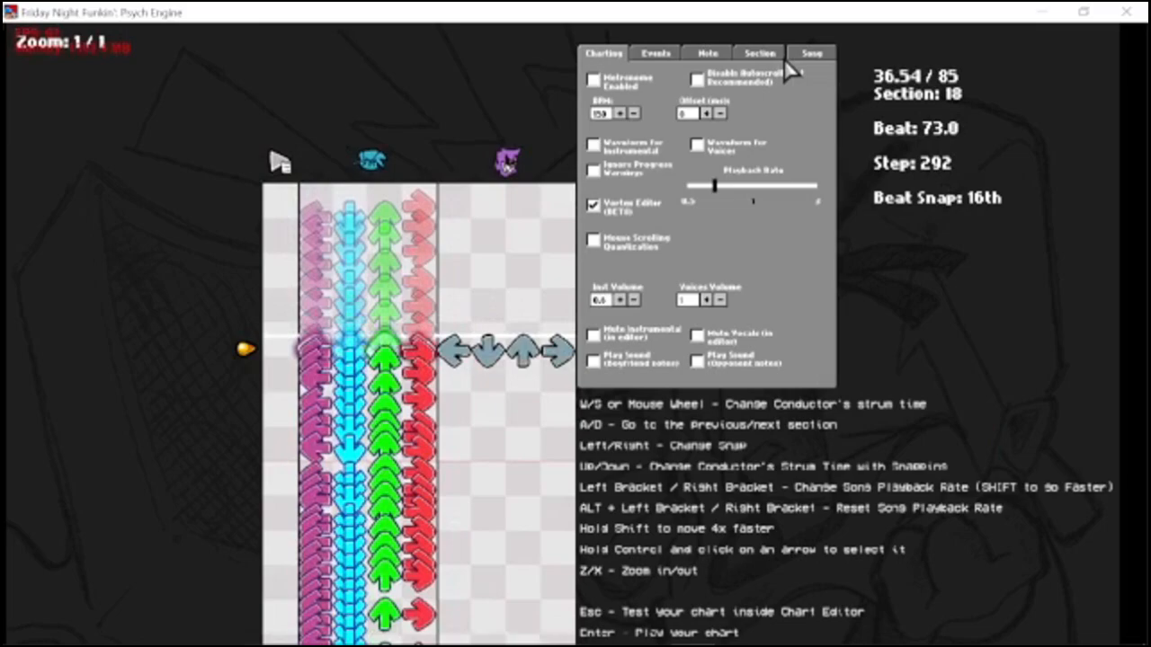
Clear the live-recorded notes from sections 18, 17 and 16, and return to section 16.
{"action": "left_click", "coordinate": [778, 56]}
{"action": "left_click", "coordinate": [816, 236]}
{"action": "key", "text": "a"}
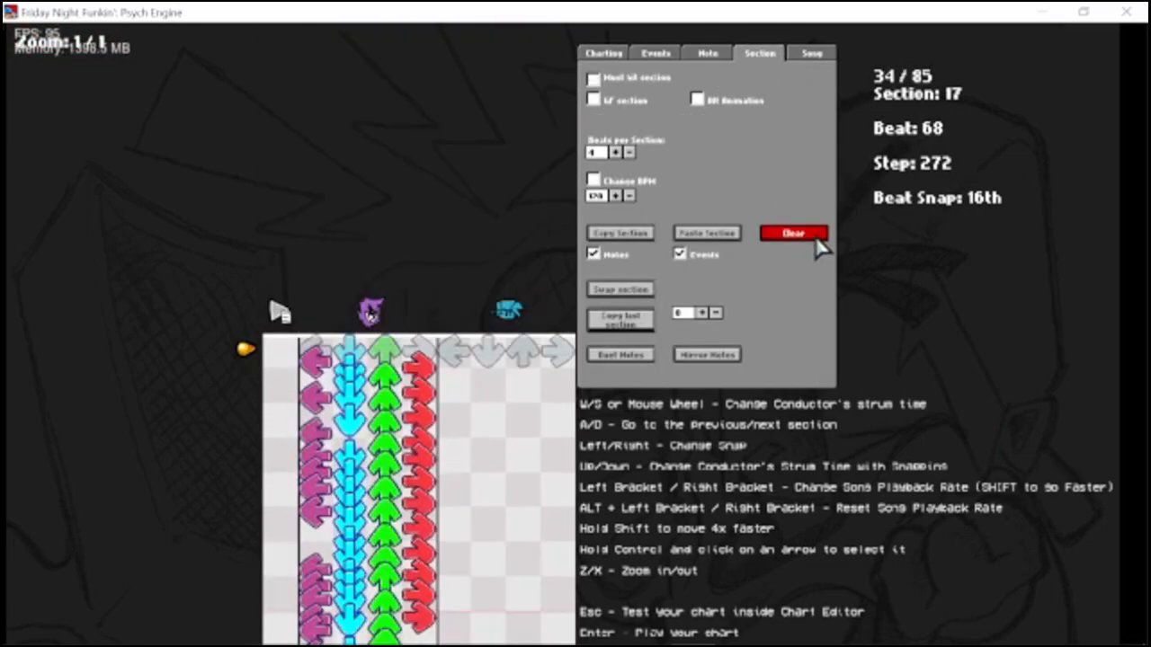
{"action": "left_click", "coordinate": [815, 235]}
{"action": "key", "text": "a"}
{"action": "left_click", "coordinate": [816, 234]}
{"action": "key", "text": "a"}
{"action": "key", "text": "d"}
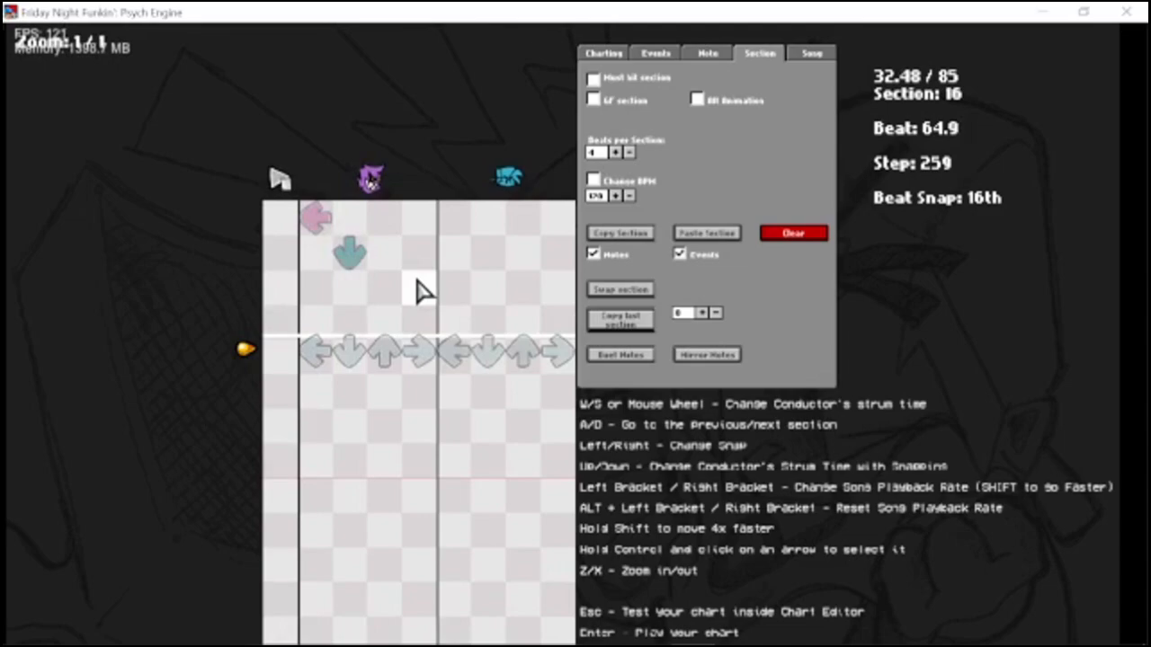
Place single notes on consecutive steps in the opponent's lanes of section 16, including the run right, left, up, down, right, left.
{"action": "left_click", "coordinate": [419, 284]}
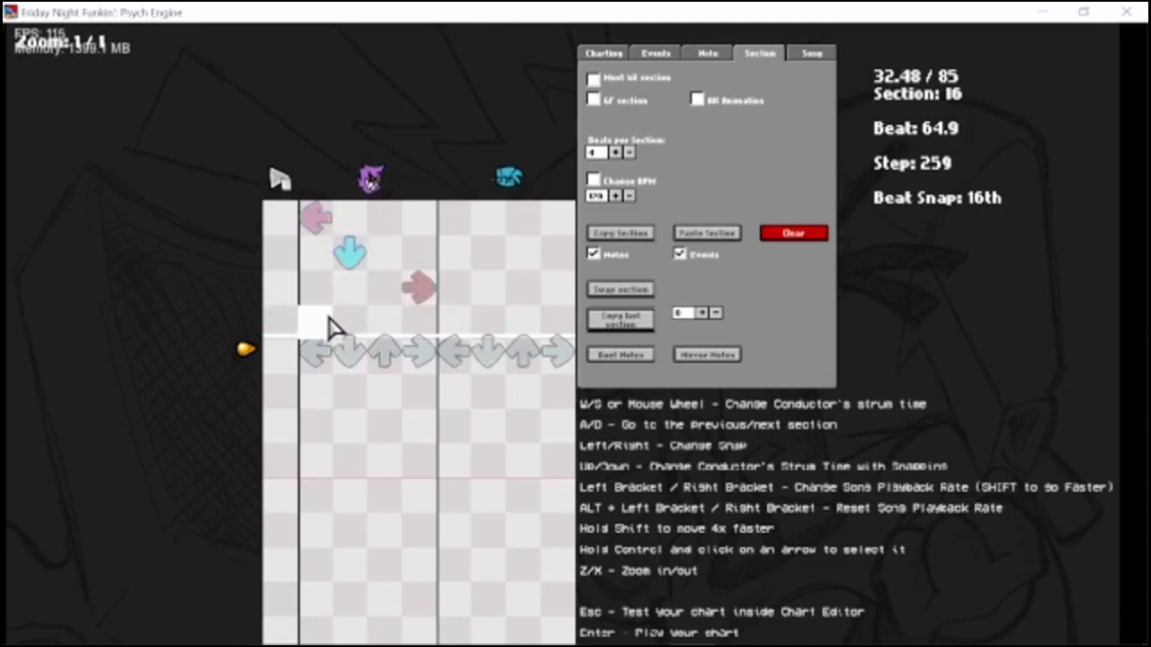
{"action": "left_click", "coordinate": [327, 319]}
{"action": "left_click", "coordinate": [376, 326]}
{"action": "left_click", "coordinate": [381, 355]}
{"action": "left_click", "coordinate": [350, 386]}
{"action": "left_click", "coordinate": [419, 421]}
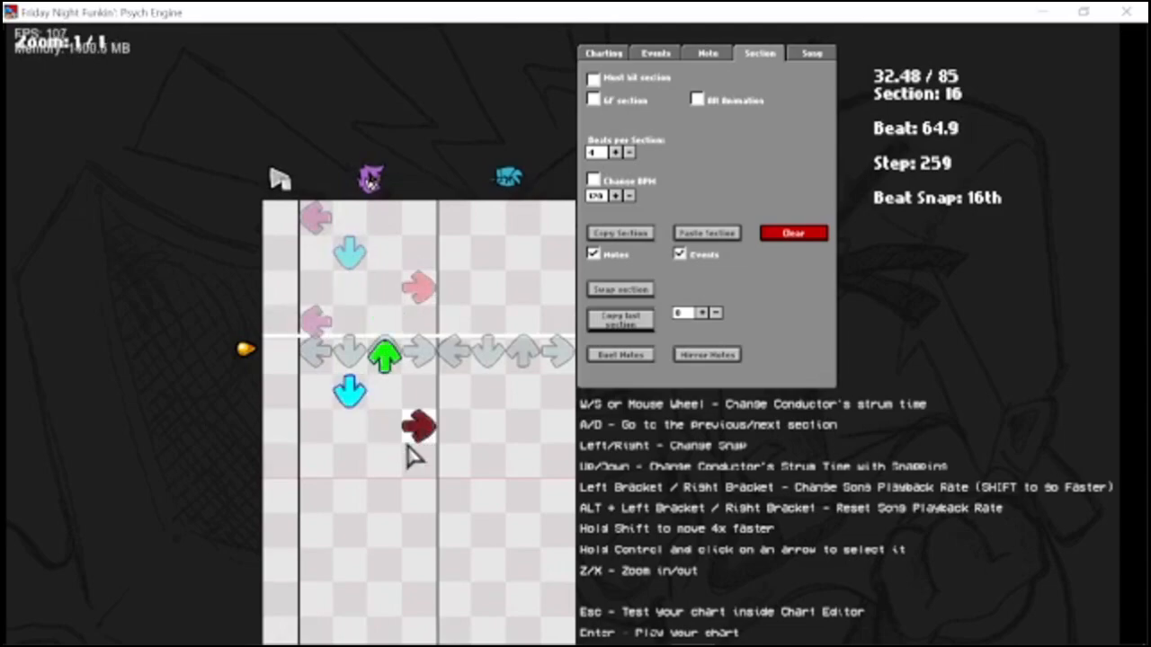
{"action": "left_click", "coordinate": [315, 456]}
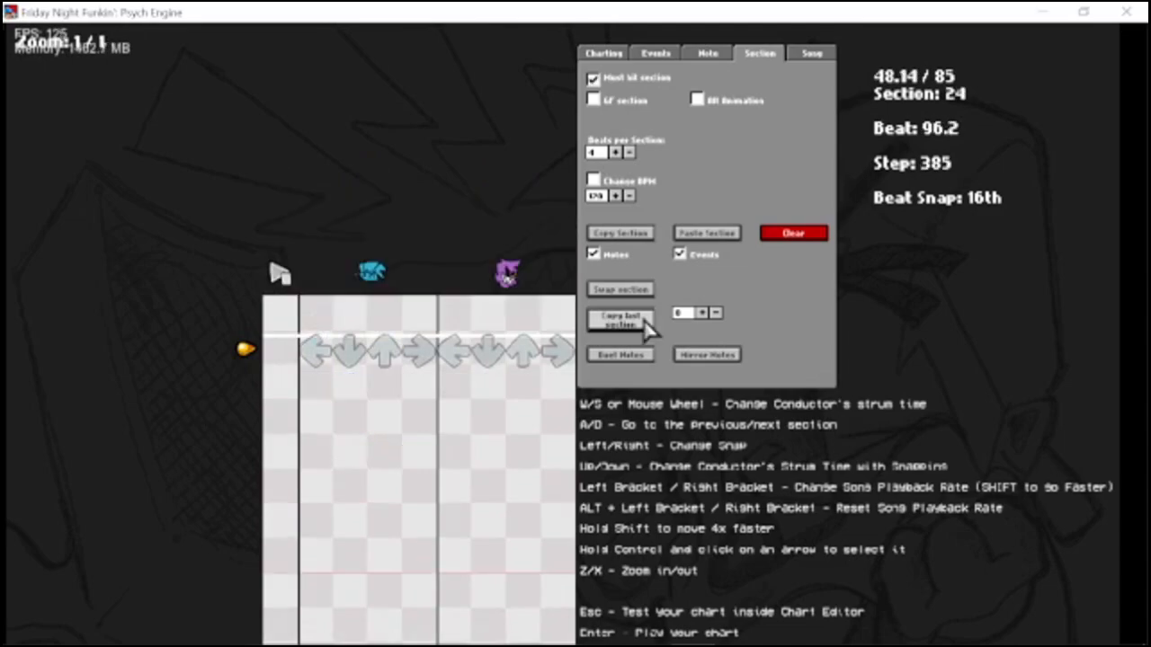
{"action": "key", "text": "s"}
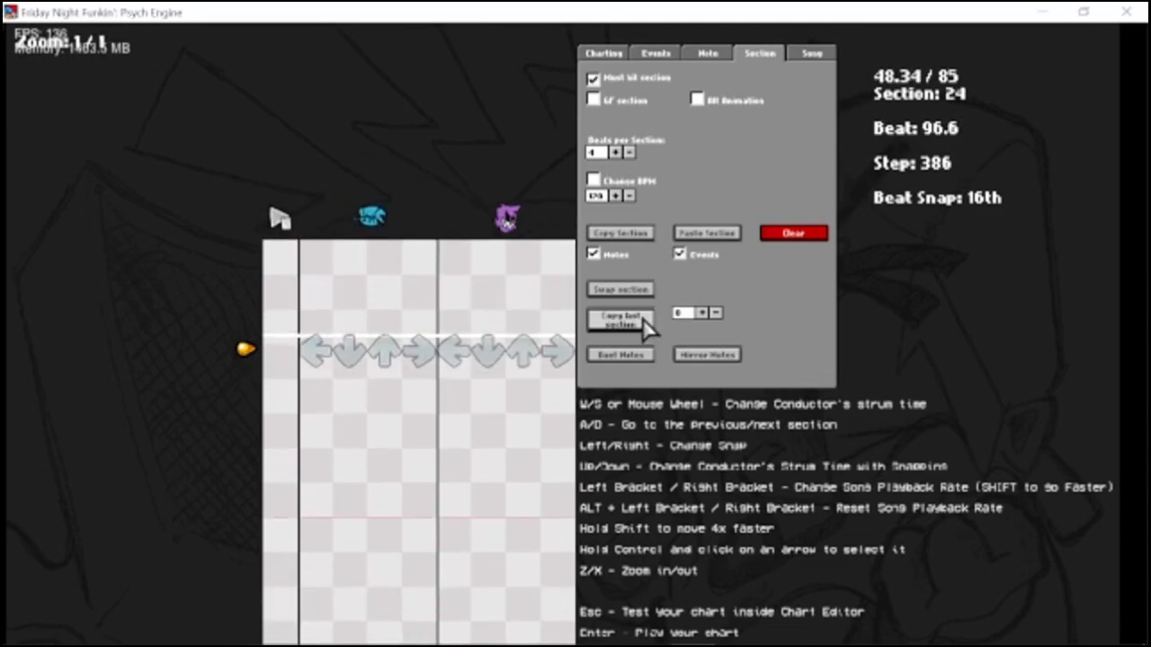
Copy the notes from eight sections back into section 24 and the sections following it.
{"action": "left_click", "coordinate": [643, 318]}
{"action": "key", "text": "d"}
{"action": "left_click", "coordinate": [642, 319]}
{"action": "key", "text": "d"}
{"action": "left_click", "coordinate": [642, 318]}
{"action": "key", "text": "d"}
{"action": "left_click", "coordinate": [643, 318]}
{"action": "key", "text": "d"}
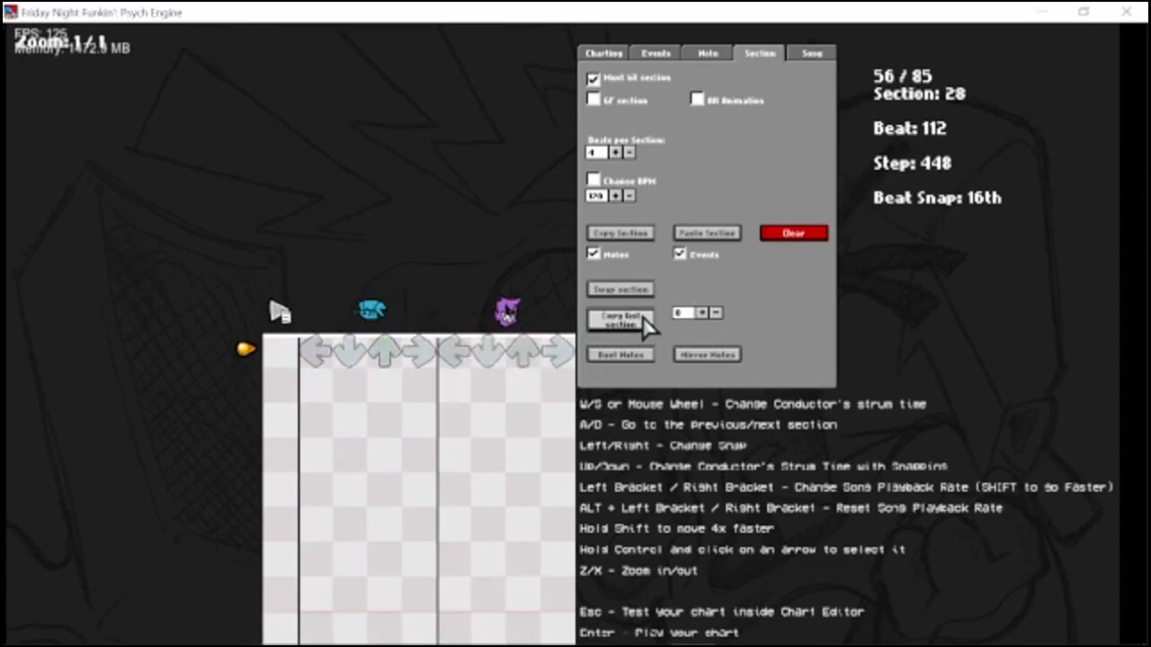
{"action": "left_click", "coordinate": [642, 317]}
{"action": "key", "text": "d"}
{"action": "left_click", "coordinate": [643, 318]}
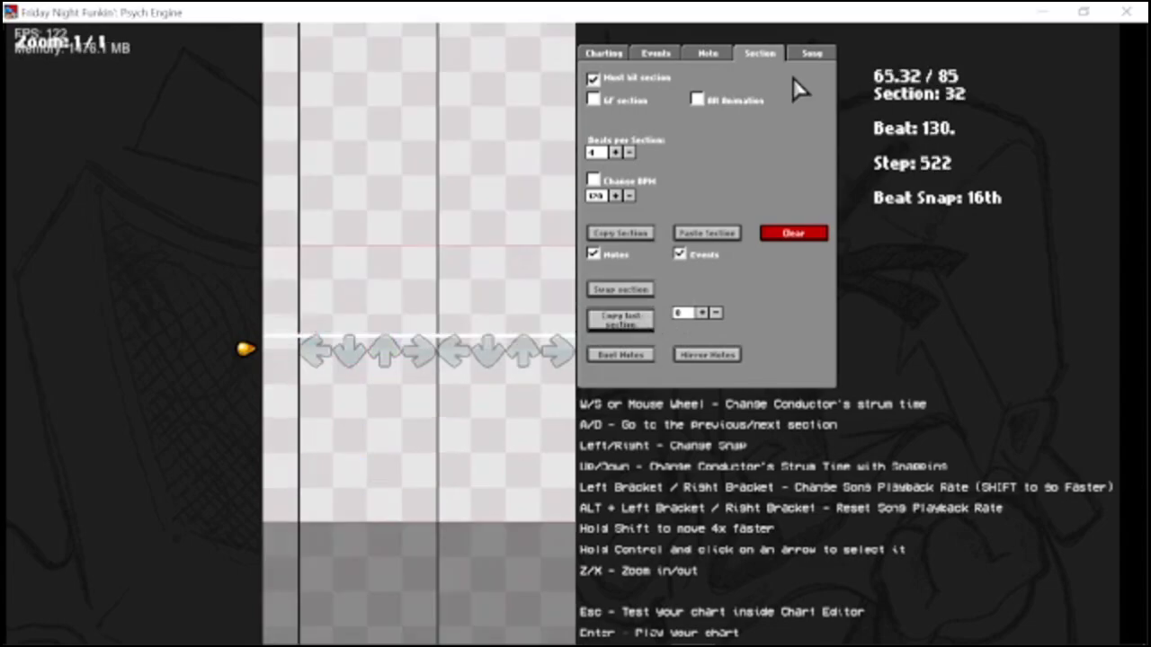
Show the song settings and go back to section 30 to examine the copied notes.
{"action": "left_click", "coordinate": [812, 54]}
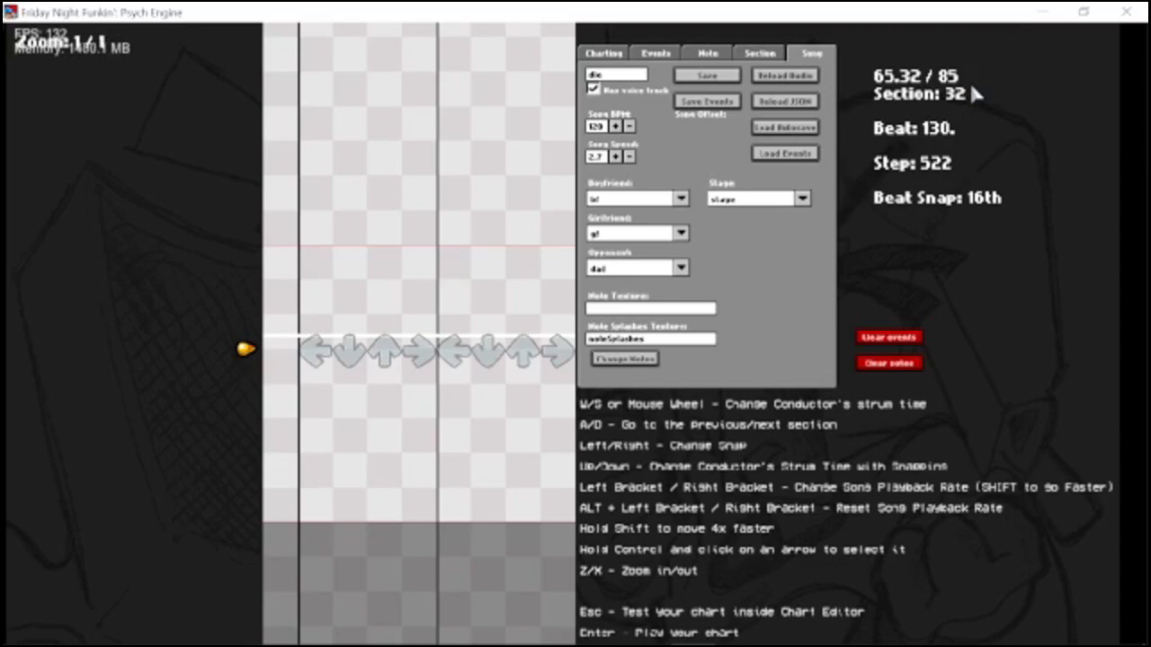
{"action": "key", "text": "a"}
{"action": "key", "text": "a"}
{"action": "key", "text": "a"}
{"action": "key", "text": "d"}
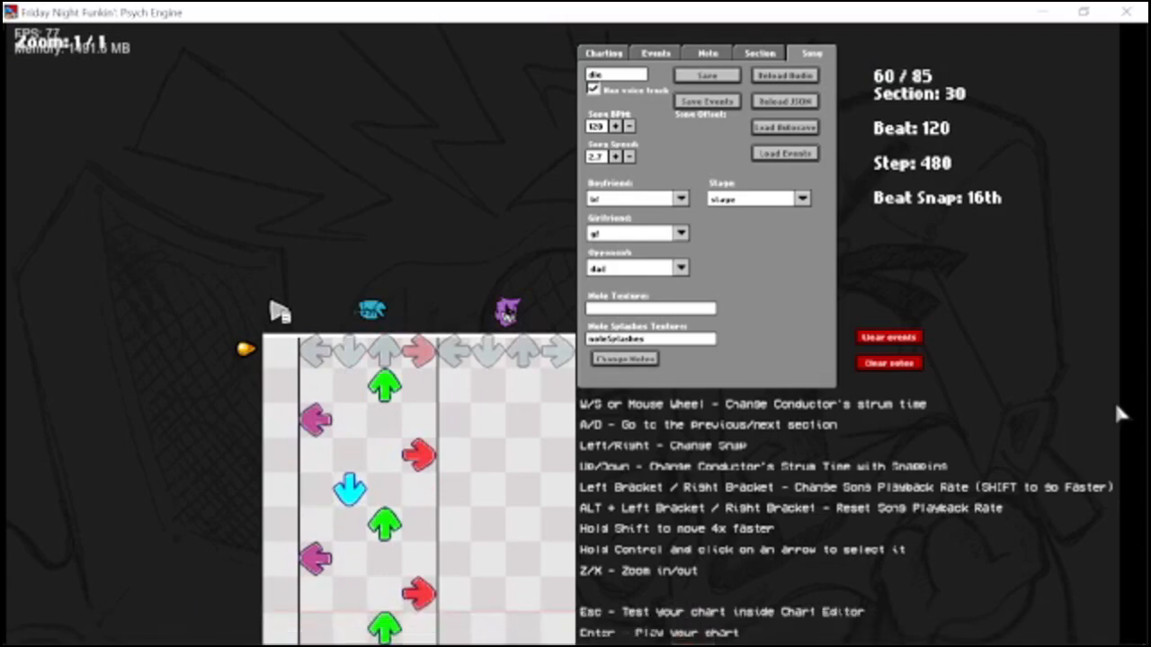
Start saving the die chart and browse to the data folder inside PsychEngine's mods folder.
{"action": "key", "text": "d"}
{"action": "key", "text": "d"}
{"action": "key", "text": "space"}
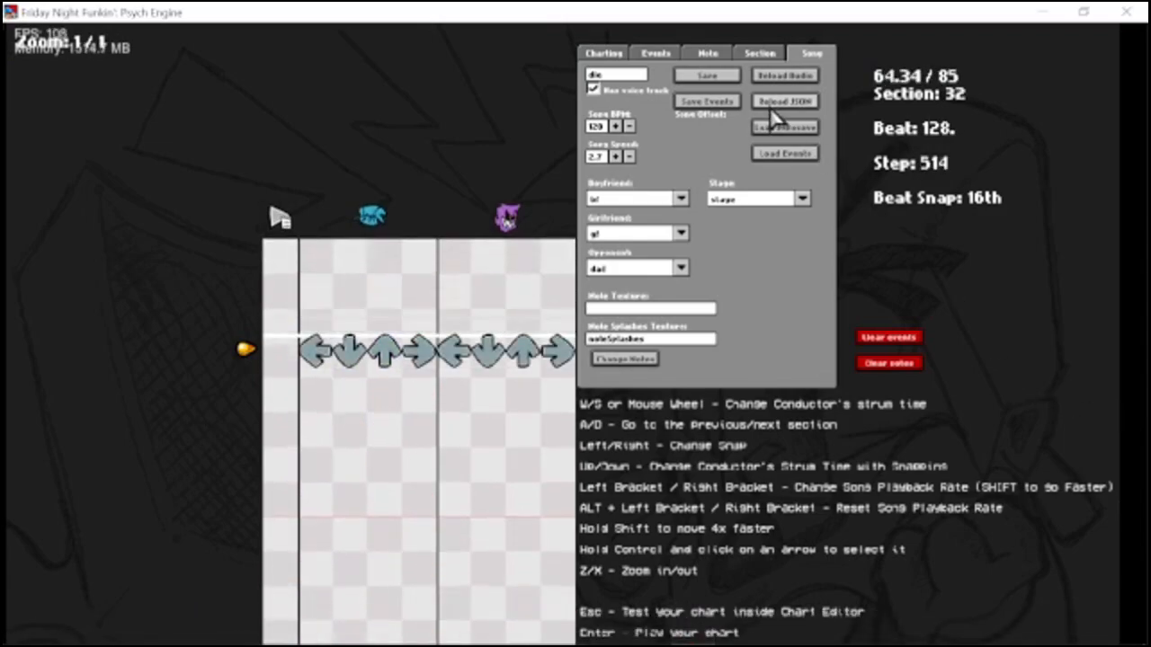
{"action": "left_click", "coordinate": [707, 76]}
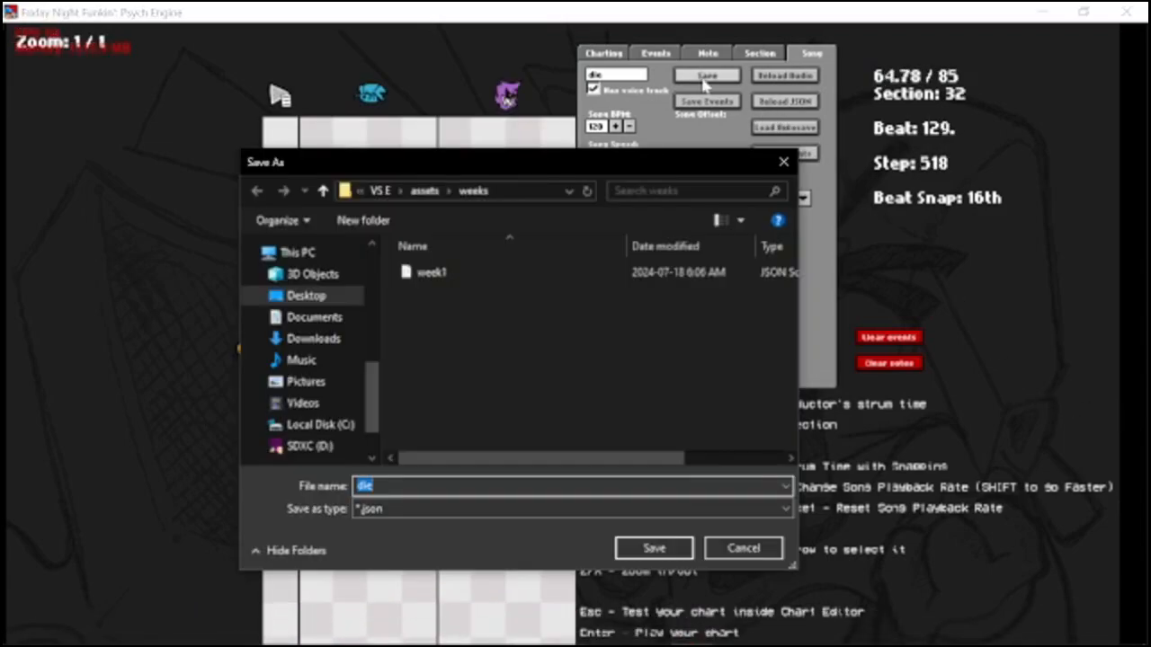
{"action": "left_click", "coordinate": [380, 191]}
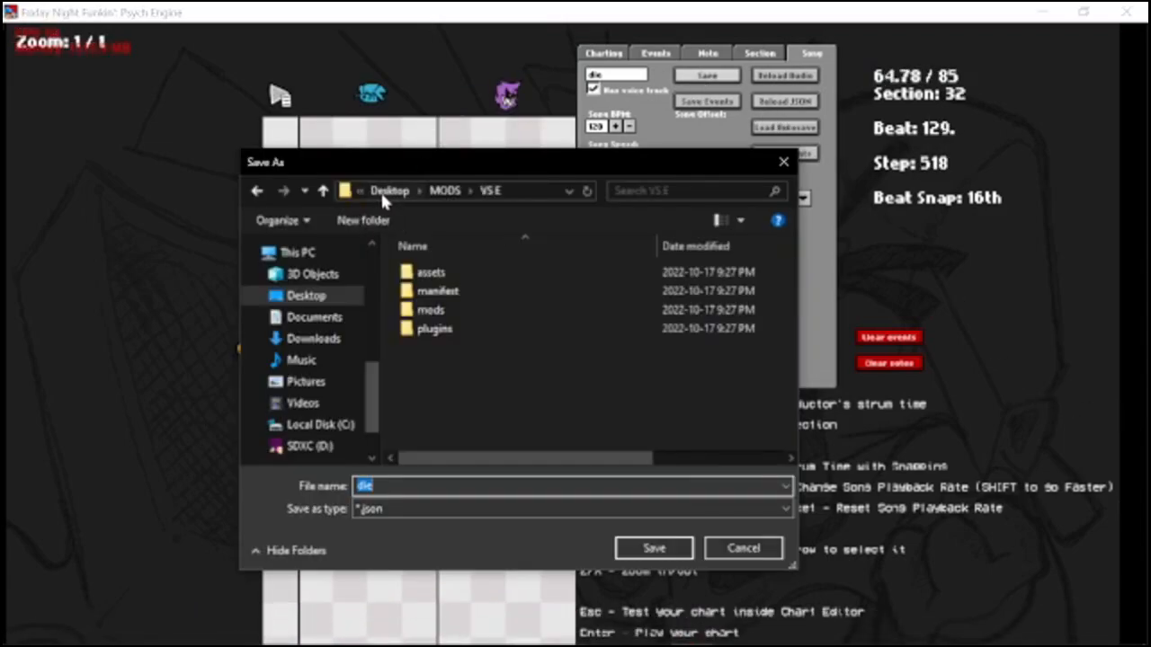
{"action": "left_click", "coordinate": [615, 358]}
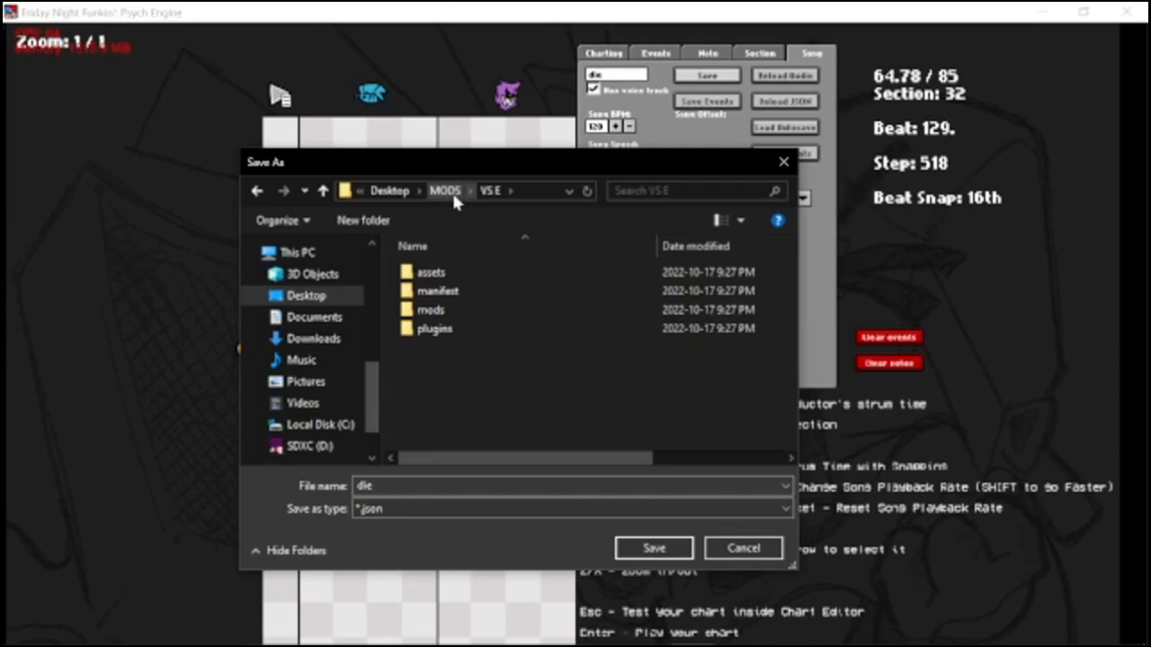
{"action": "double_click", "coordinate": [431, 309]}
{"action": "scroll", "coordinate": [558, 302], "scroll_direction": "down", "scroll_amount": 2}
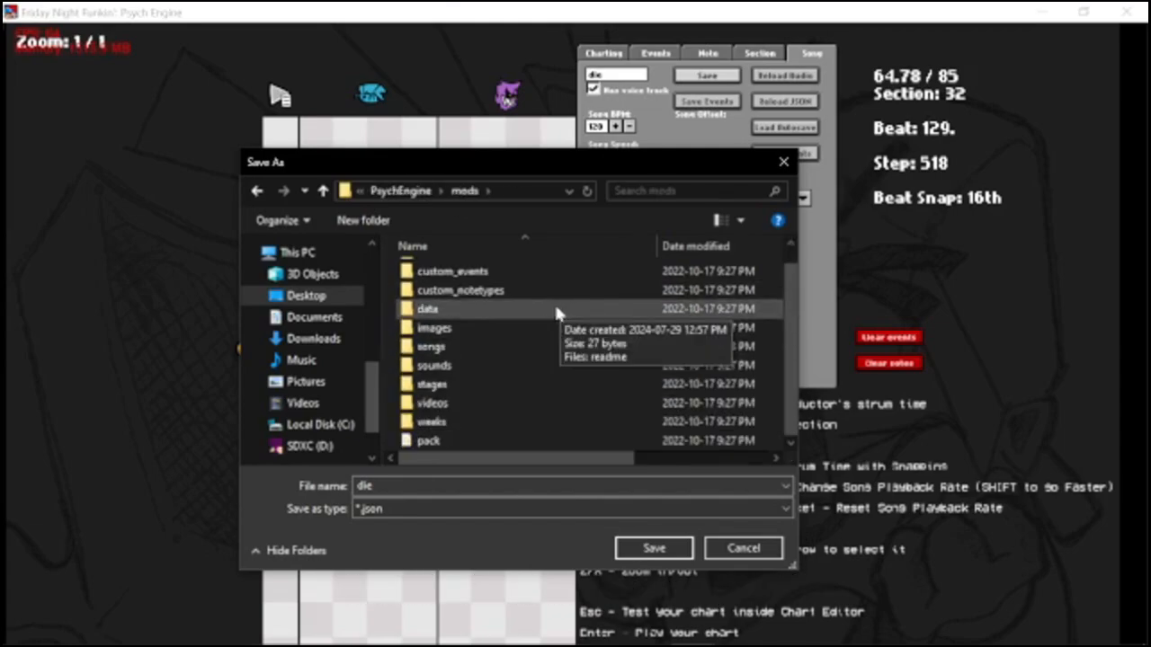
{"action": "double_click", "coordinate": [436, 309]}
Create a folder named die in the data folder and save the chart inside it as die-hard.
{"action": "left_click", "coordinate": [363, 220]}
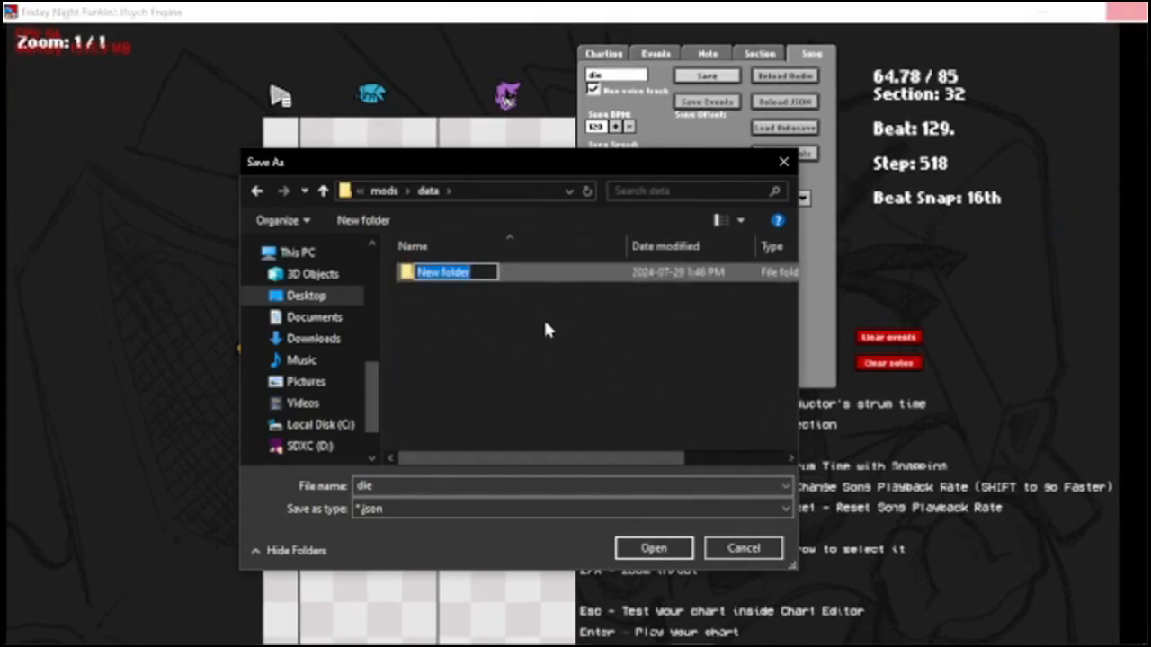
{"action": "type", "text": "die"}
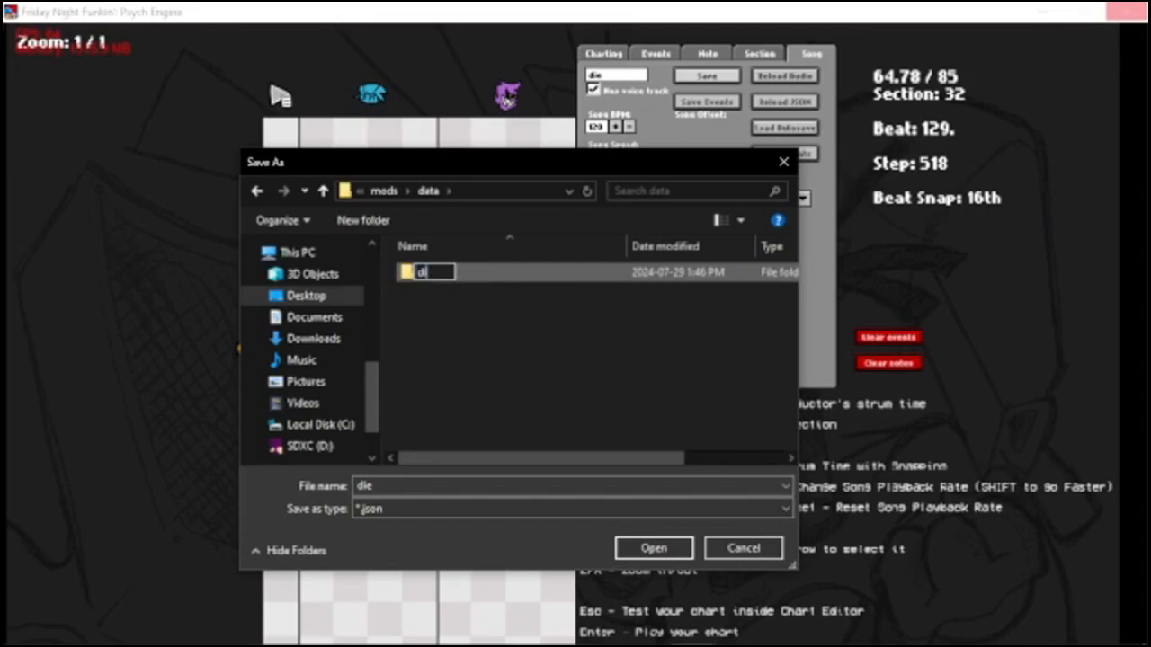
{"action": "key", "text": "Return"}
{"action": "double_click", "coordinate": [468, 278]}
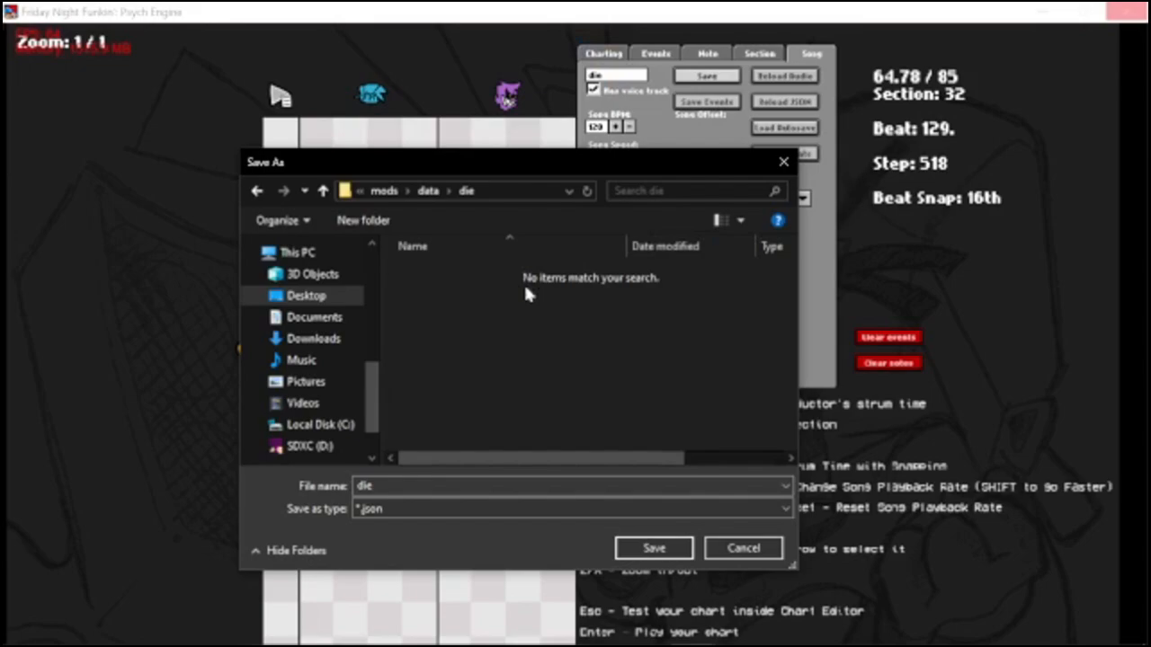
{"action": "left_click", "coordinate": [483, 486]}
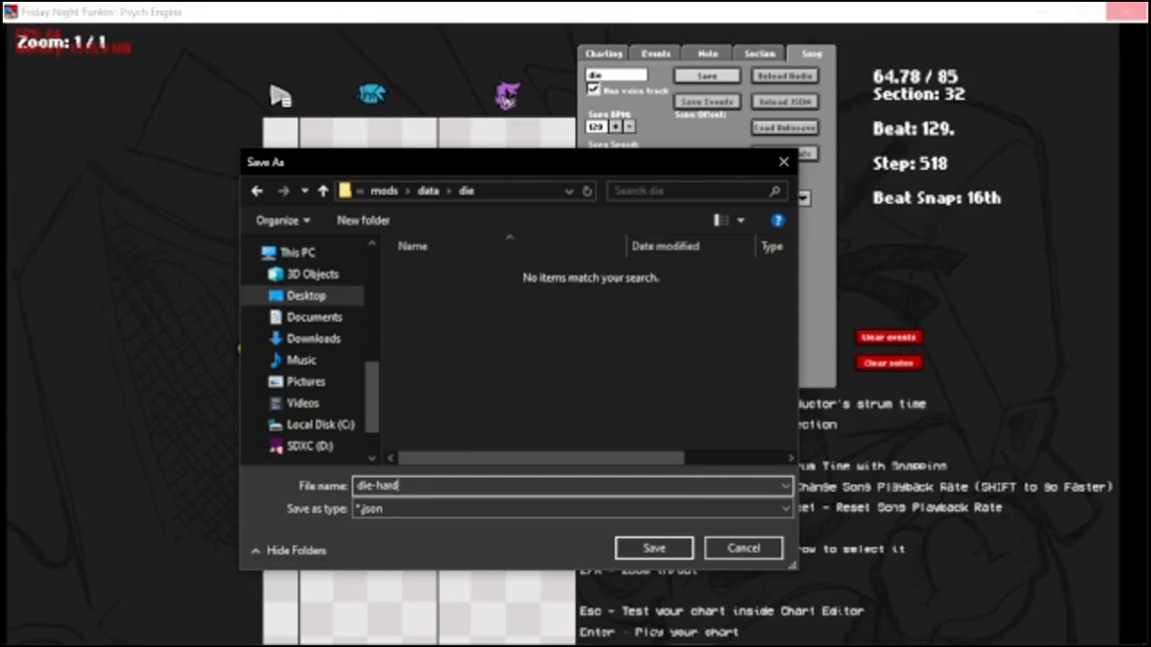
{"action": "key", "text": "Return"}
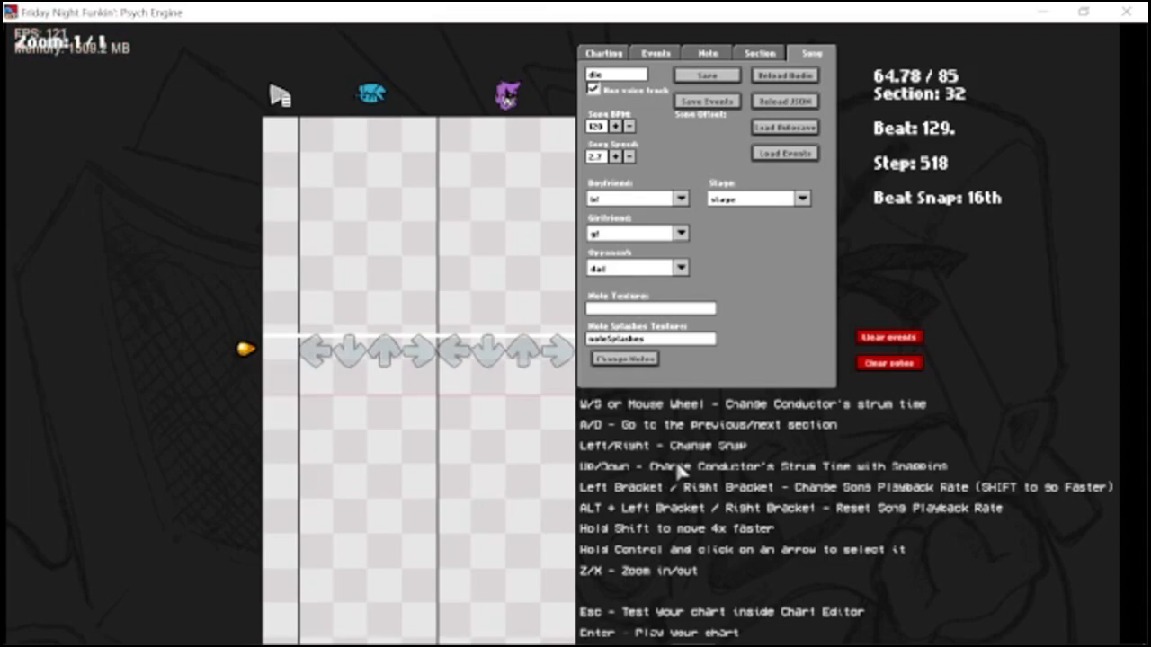
Play-test the die chart by hitting the player's notes through the copied sections, and pause the song.
{"action": "key", "text": "Return"}
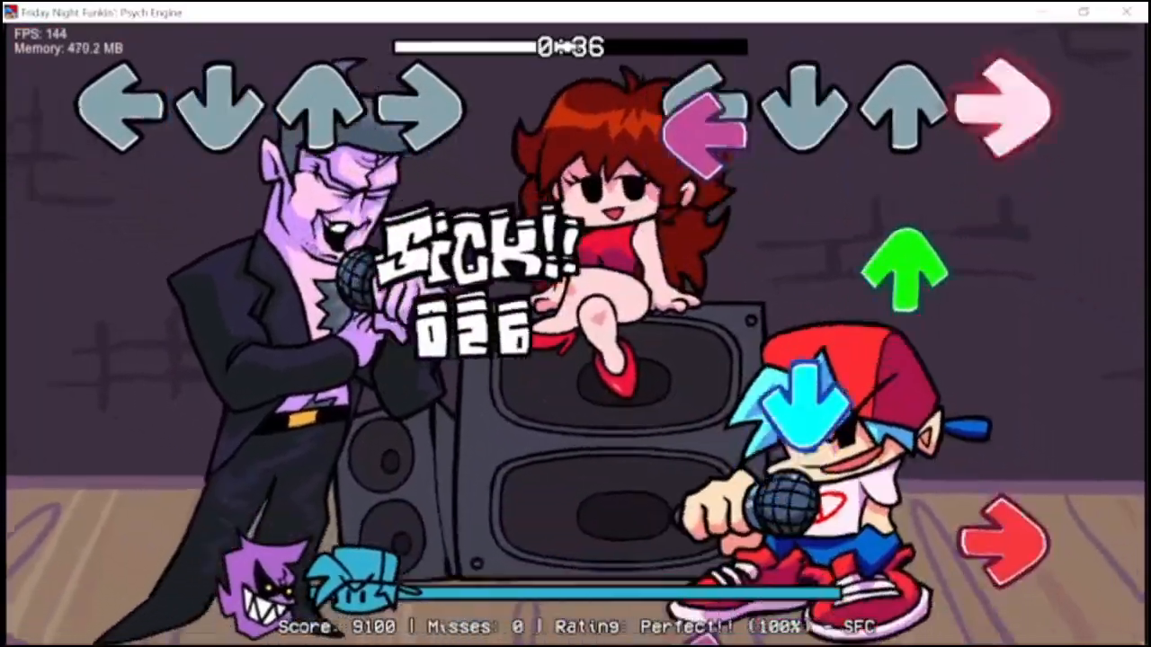
{"action": "key", "text": "Left"}
{"action": "key", "text": "Right"}
{"action": "key", "text": "Left"}
{"action": "key", "text": "Right"}
{"action": "key", "text": "Left"}
{"action": "key", "text": "Right"}
{"action": "key", "text": "Left"}
{"action": "key", "text": "Left"}
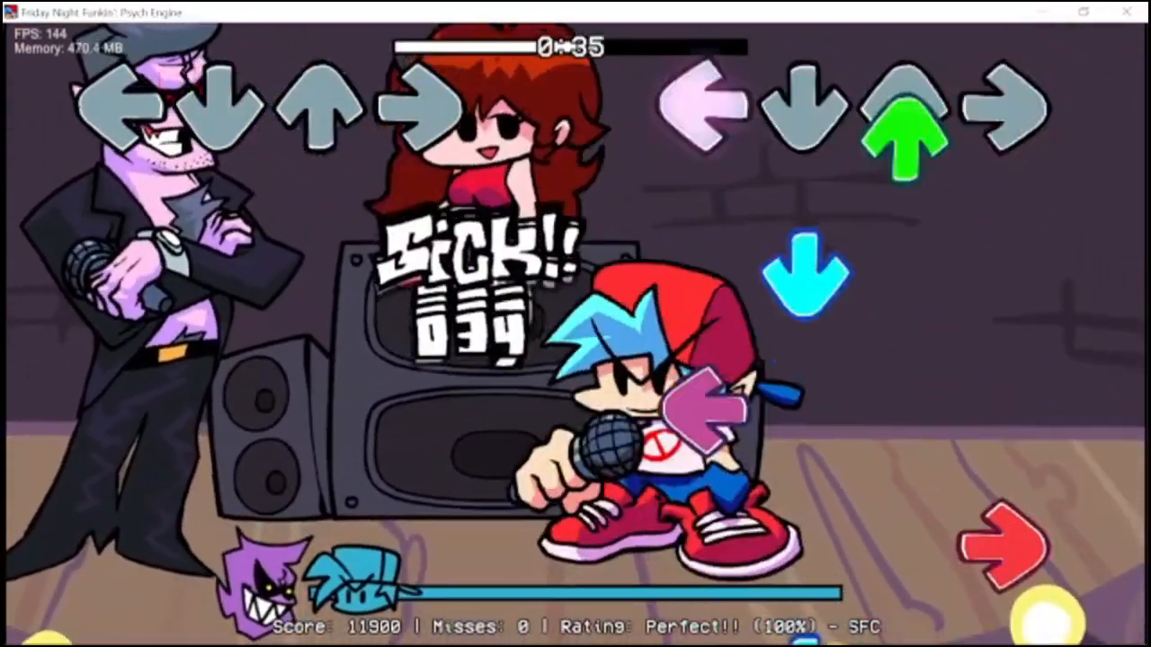
{"action": "key", "text": "Up"}
{"action": "key", "text": "Down"}
{"action": "key", "text": "Left"}
{"action": "key", "text": "Right"}
{"action": "key", "text": "Down"}
{"action": "key", "text": "Up"}
{"action": "key", "text": "Down"}
{"action": "key", "text": "Right"}
{"action": "key", "text": "Up"}
{"action": "key", "text": "Left"}
{"action": "key", "text": "Down"}
{"action": "key", "text": "Right"}
{"action": "key", "text": "Left"}
{"action": "key", "text": "Up"}
{"action": "key", "text": "Down"}
{"action": "key", "text": "Right"}
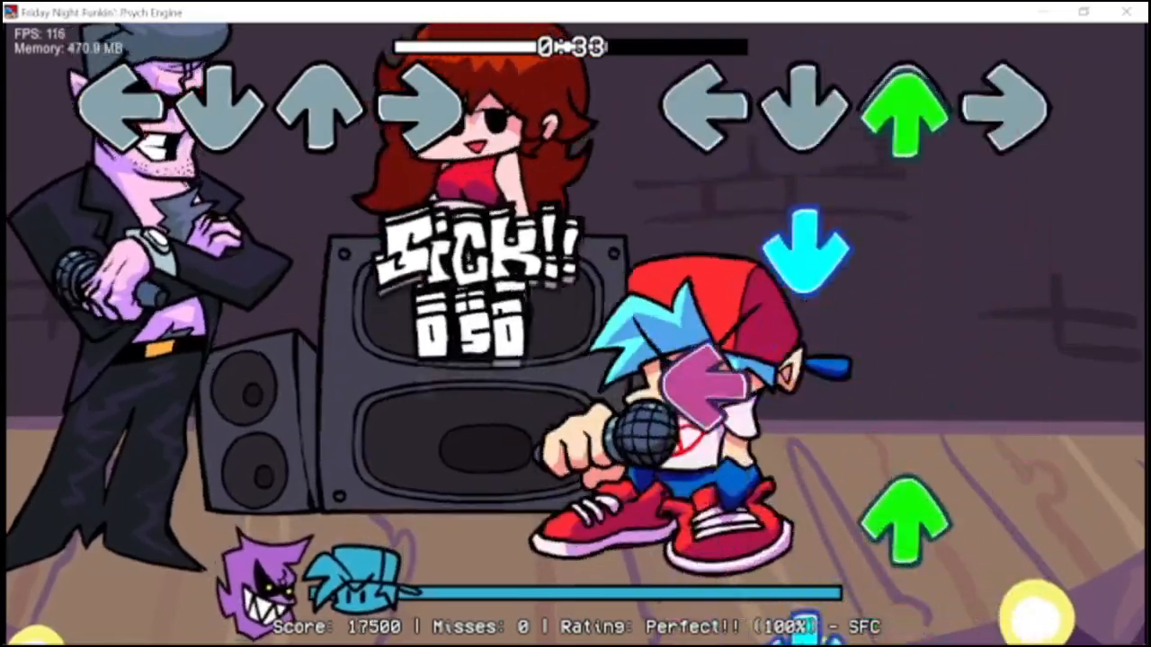
{"action": "key", "text": "Up"}
{"action": "key", "text": "Down"}
{"action": "key", "text": "Left"}
{"action": "key", "text": "Up"}
{"action": "key", "text": "Down"}
{"action": "key", "text": "Right"}
{"action": "key", "text": "Left"}
{"action": "key", "text": "Down"}
{"action": "key", "text": "Up"}
{"action": "key", "text": "Left"}
{"action": "key", "text": "Right"}
{"action": "key", "text": "Down"}
{"action": "key", "text": "Up"}
{"action": "key", "text": "Left"}
{"action": "key", "text": "Right"}
{"action": "key", "text": "Down"}
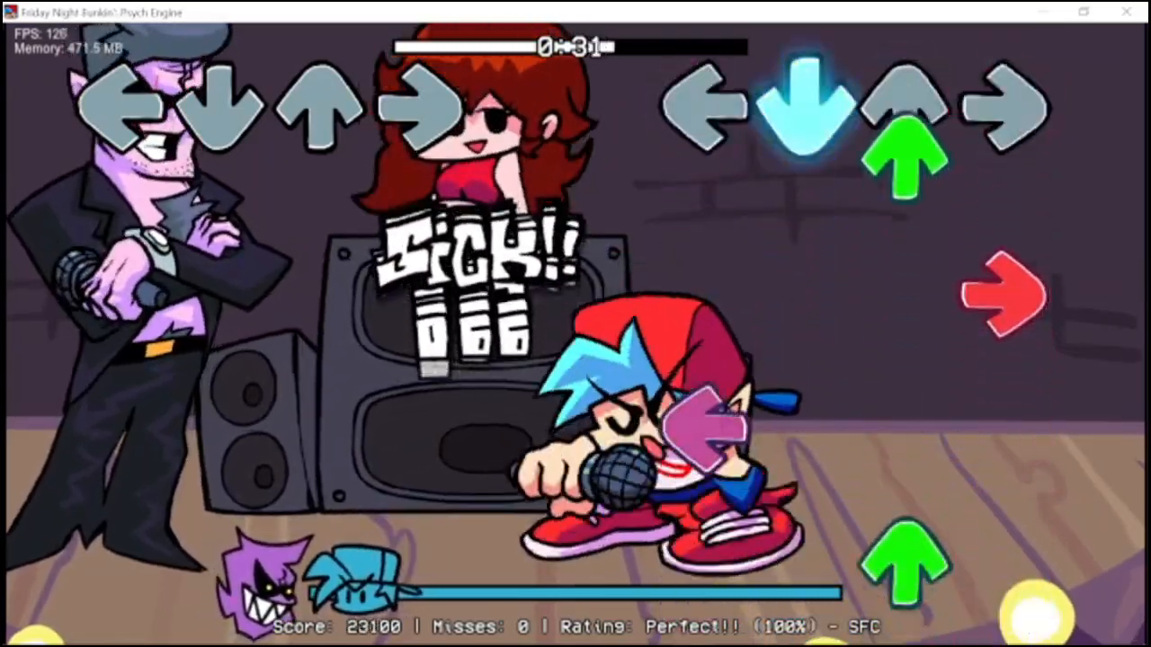
{"action": "key", "text": "Up"}
{"action": "key", "text": "Right"}
{"action": "key", "text": "Left"}
{"action": "key", "text": "Up"}
{"action": "key", "text": "Down"}
{"action": "key", "text": "Left"}
{"action": "key", "text": "Down"}
{"action": "key", "text": "Up"}
{"action": "key", "text": "Right"}
{"action": "key", "text": "Down"}
{"action": "key", "text": "Left"}
{"action": "key", "text": "Up"}
{"action": "key", "text": "Down"}
{"action": "key", "text": "Right"}
{"action": "key", "text": "Up"}
{"action": "key", "text": "Down"}
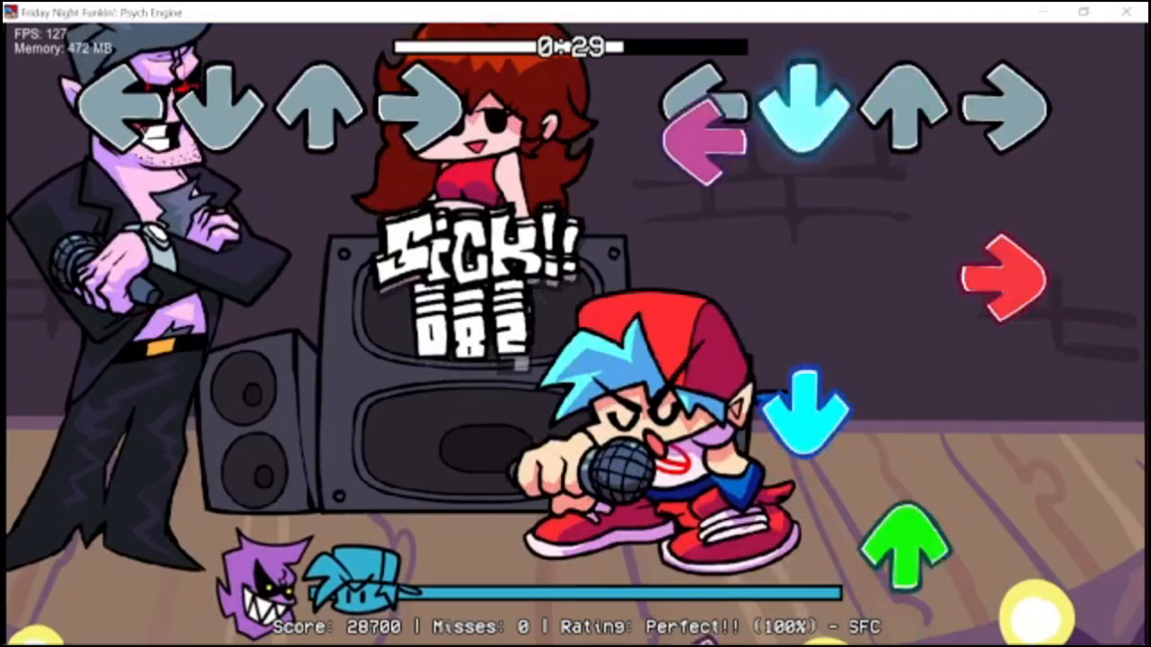
{"action": "key", "text": "Left"}
{"action": "key", "text": "Right"}
{"action": "key", "text": "Down"}
{"action": "key", "text": "Up"}
{"action": "key", "text": "Left"}
{"action": "key", "text": "Down"}
{"action": "key", "text": "Up"}
{"action": "key", "text": "Left"}
{"action": "key", "text": "Down"}
{"action": "key", "text": "Right"}
{"action": "key", "text": "Up"}
{"action": "key", "text": "Left"}
{"action": "key", "text": "Right"}
{"action": "key", "text": "Down"}
{"action": "key", "text": "Up"}
{"action": "key", "text": "Left"}
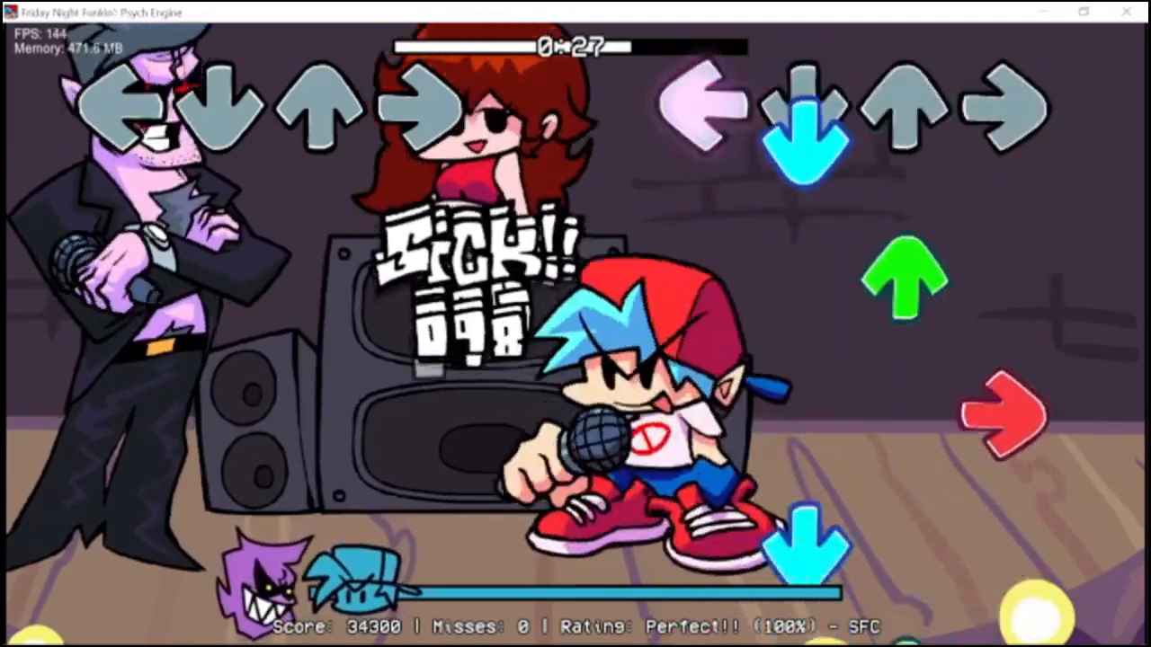
{"action": "key", "text": "Down"}
{"action": "key", "text": "Up"}
{"action": "key", "text": "Right"}
{"action": "key", "text": "Down"}
{"action": "key", "text": "Up"}
{"action": "key", "text": "Left"}
{"action": "key", "text": "Right"}
{"action": "key", "text": "Up"}
{"action": "key", "text": "Down"}
{"action": "key", "text": "Right"}
{"action": "key", "text": "Left"}
{"action": "key", "text": "Up"}
{"action": "key", "text": "Down"}
{"action": "key", "text": "Right"}
{"action": "key", "text": "Left"}
{"action": "key", "text": "Up"}
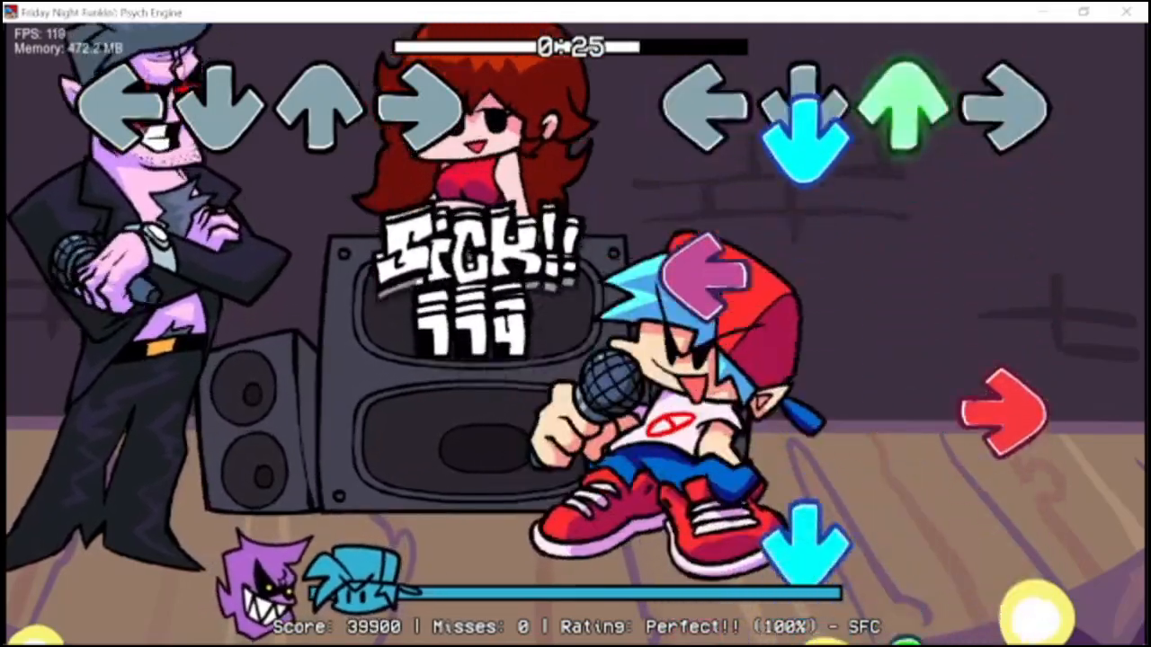
{"action": "key", "text": "Down"}
{"action": "key", "text": "Left"}
{"action": "key", "text": "Right"}
{"action": "key", "text": "Down"}
{"action": "key", "text": "Up"}
{"action": "key", "text": "Right"}
{"action": "key", "text": "Up"}
{"action": "key", "text": "Left"}
{"action": "key", "text": "Right"}
{"action": "key", "text": "Down"}
{"action": "key", "text": "Up"}
{"action": "key", "text": "Left"}
{"action": "key", "text": "Right"}
{"action": "key", "text": "Up"}
{"action": "key", "text": "Left"}
{"action": "key", "text": "Right"}
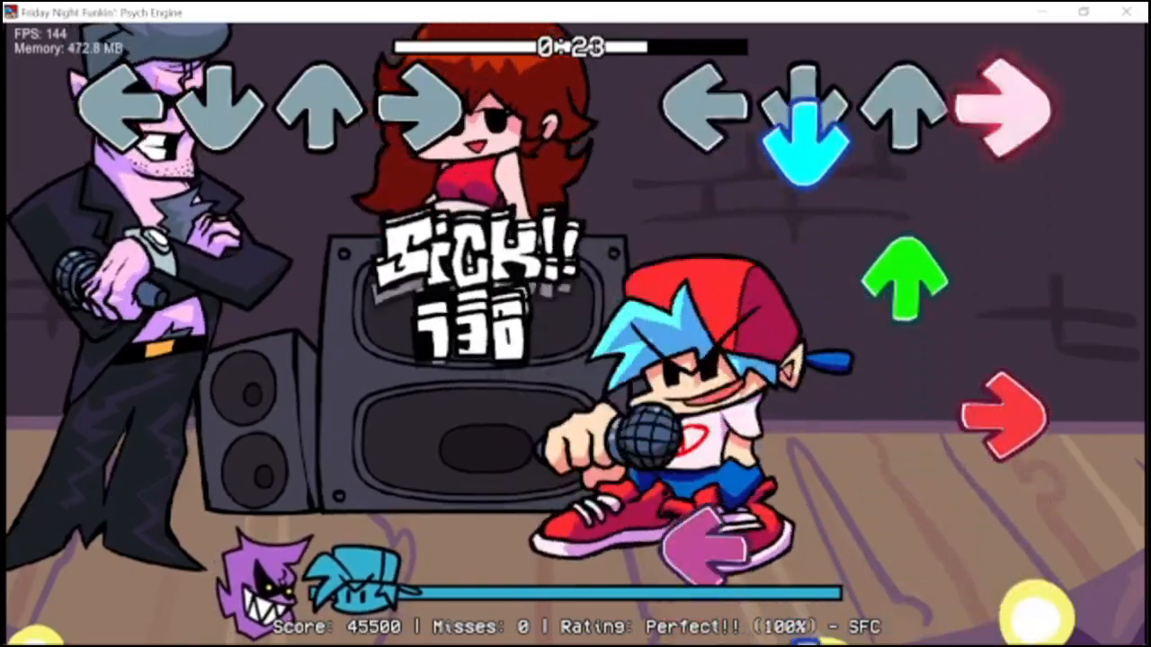
{"action": "key", "text": "Down"}
{"action": "key", "text": "Up"}
{"action": "key", "text": "Right"}
{"action": "key", "text": "Left"}
{"action": "key", "text": "Down"}
{"action": "key", "text": "Up"}
{"action": "key", "text": "Down"}
{"action": "key", "text": "Right"}
{"action": "key", "text": "Up"}
{"action": "key", "text": "Left"}
{"action": "key", "text": "Down"}
{"action": "key", "text": "Right"}
{"action": "key", "text": "Left"}
{"action": "key", "text": "Up"}
{"action": "key", "text": "Down"}
{"action": "key", "text": "Right"}
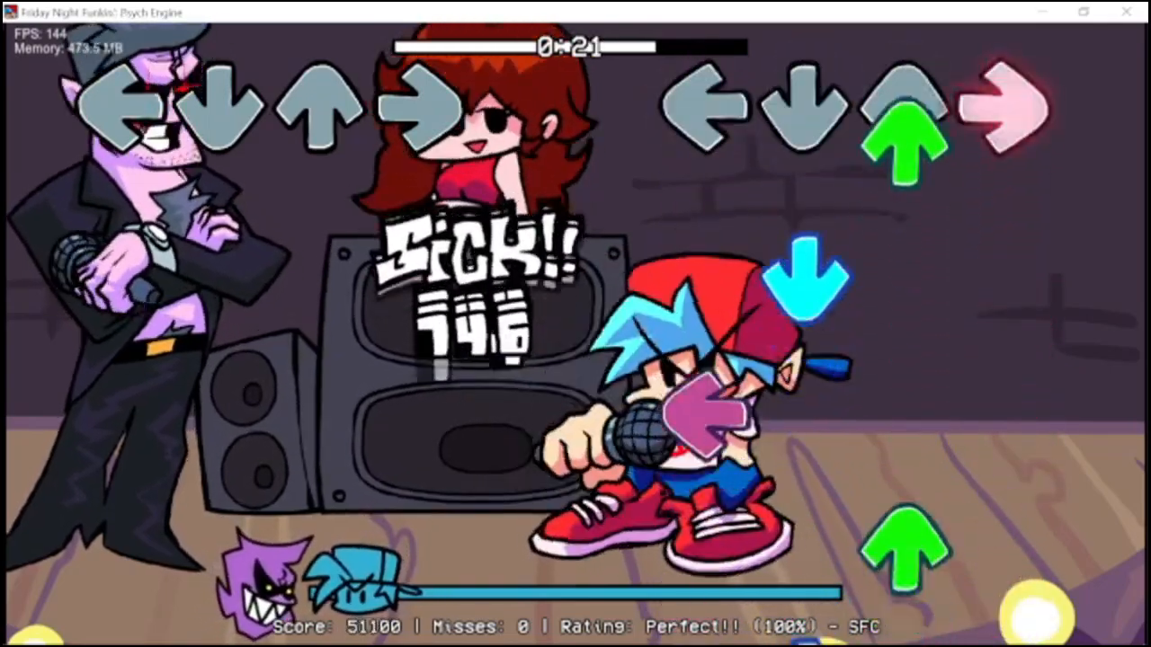
{"action": "key", "text": "Up"}
{"action": "key", "text": "Down"}
{"action": "key", "text": "Left"}
{"action": "key", "text": "Up"}
{"action": "key", "text": "Down"}
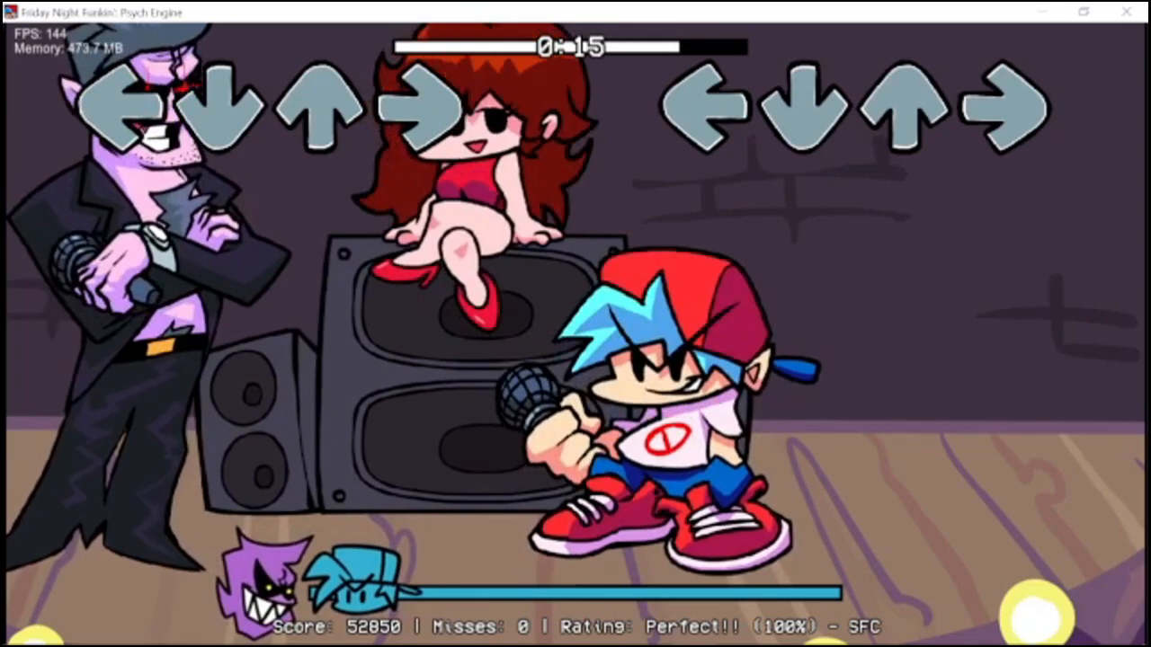
{"action": "key", "text": "Return"}
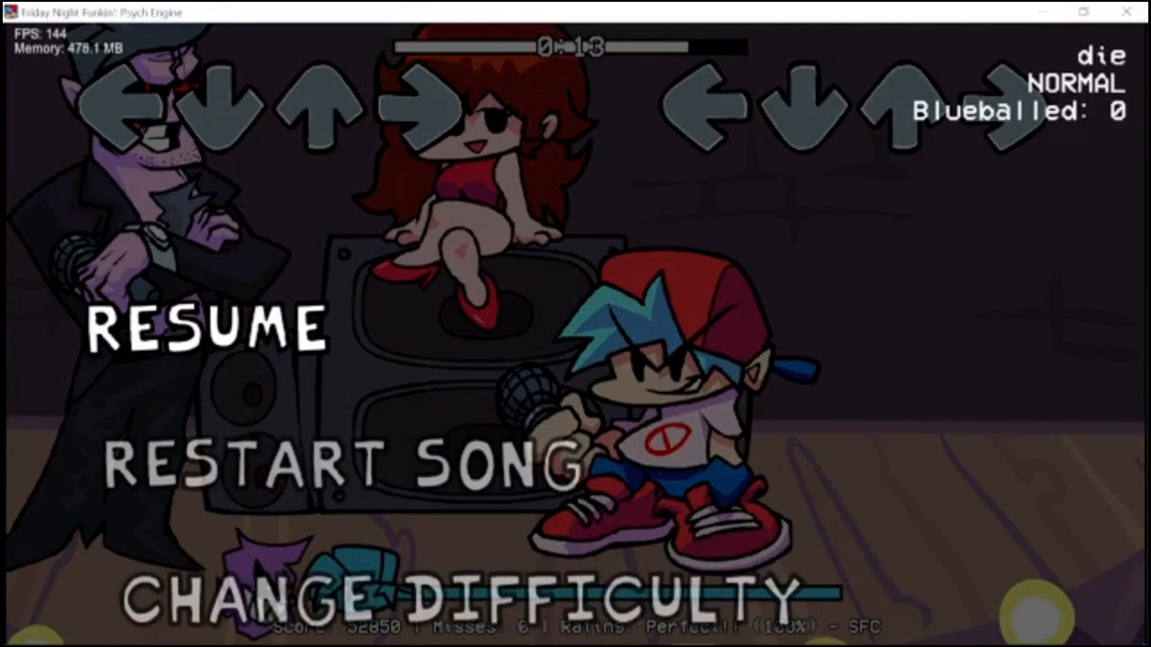
Switch to Adobe Animate and convert the character's eyes and mouth into a Graphic symbol named Face.
{"action": "left_click", "coordinate": [380, 628]}
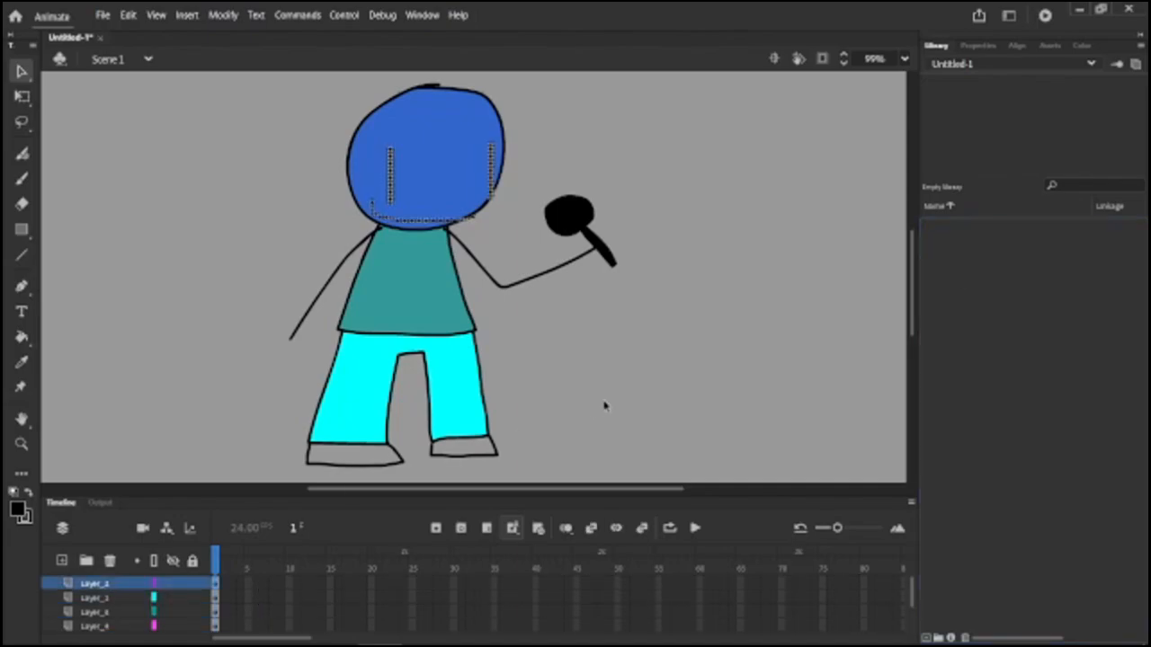
{"action": "key", "text": "F8"}
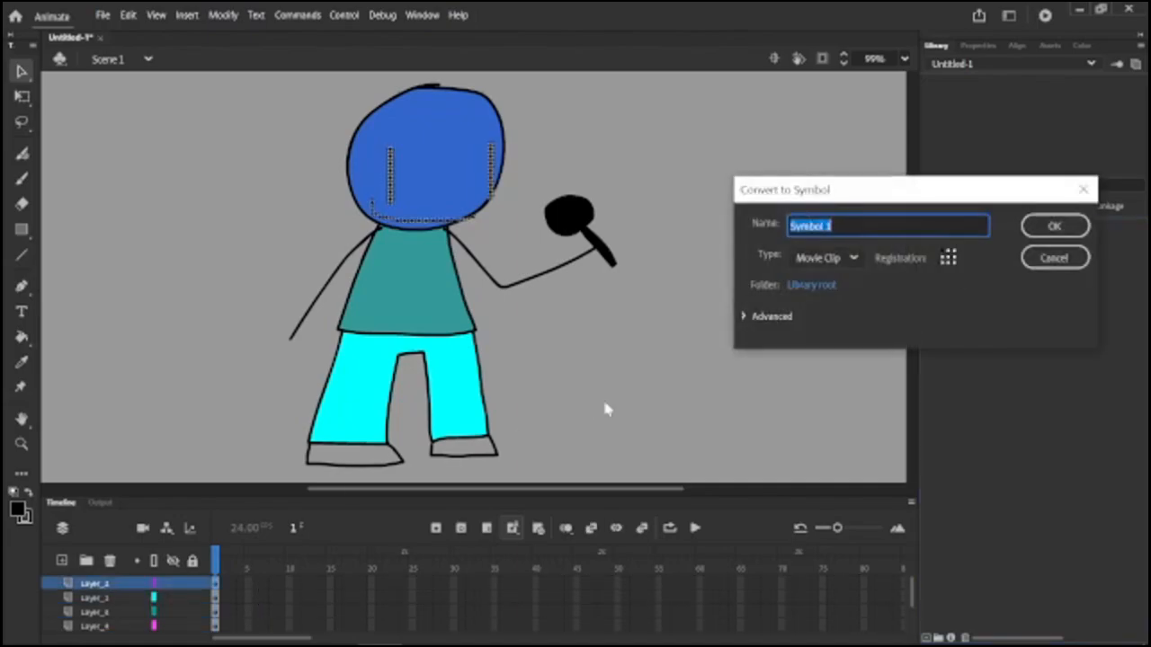
{"action": "left_click", "coordinate": [831, 259]}
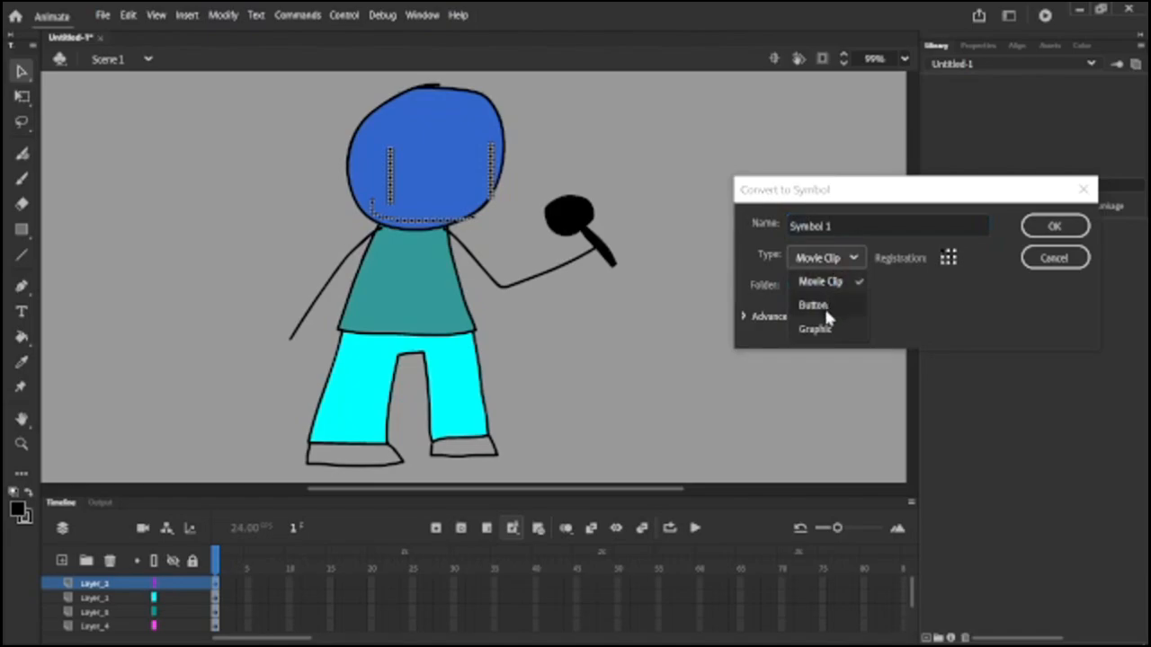
{"action": "left_click", "coordinate": [814, 329]}
{"action": "left_click", "coordinate": [894, 226]}
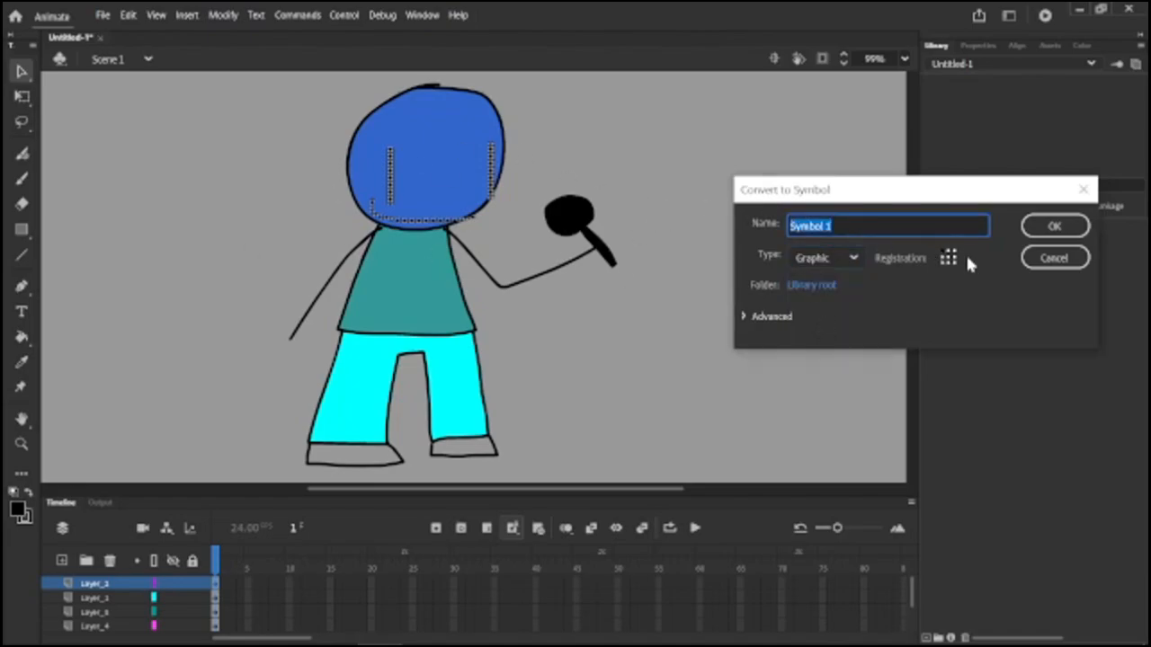
{"action": "type", "text": "Face"}
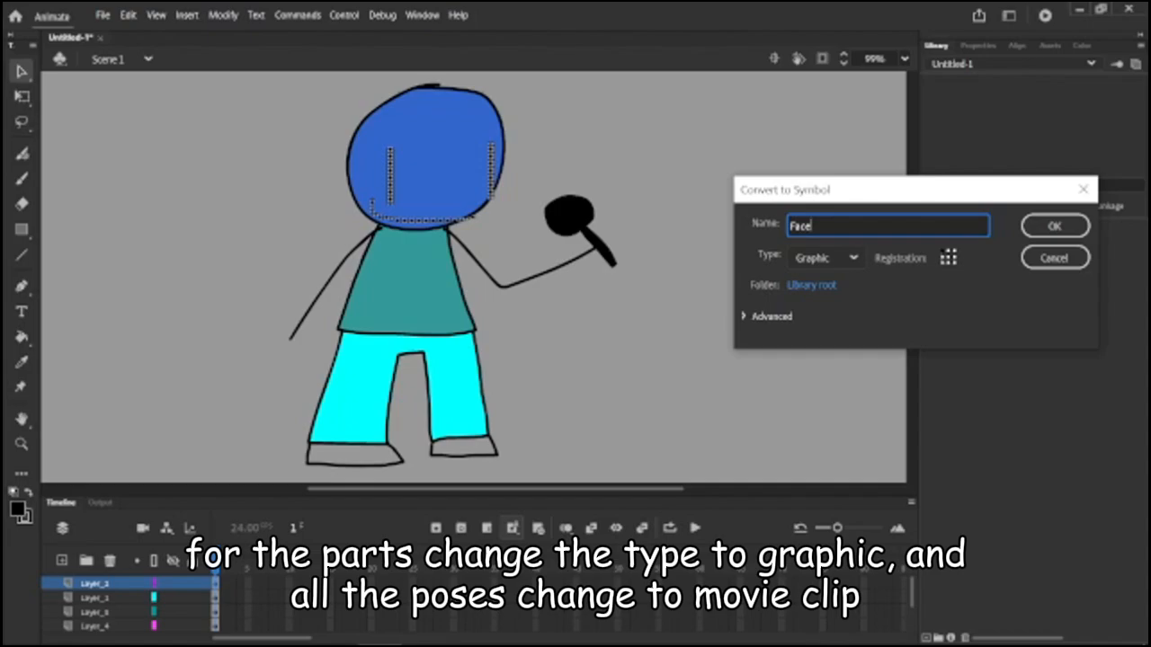
{"action": "key", "text": "Return"}
Select all the layers of the blue character in Scene 1 and copy them.
{"action": "left_click", "coordinate": [96, 583]}
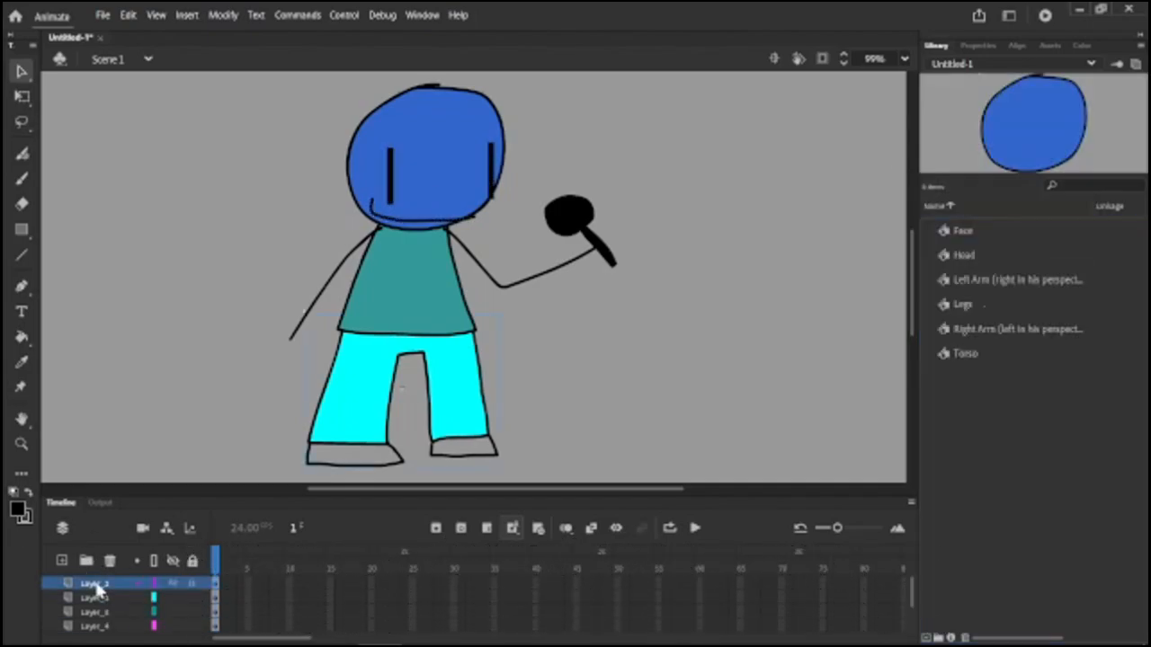
{"action": "left_click", "coordinate": [103, 602], "text": "shift"}
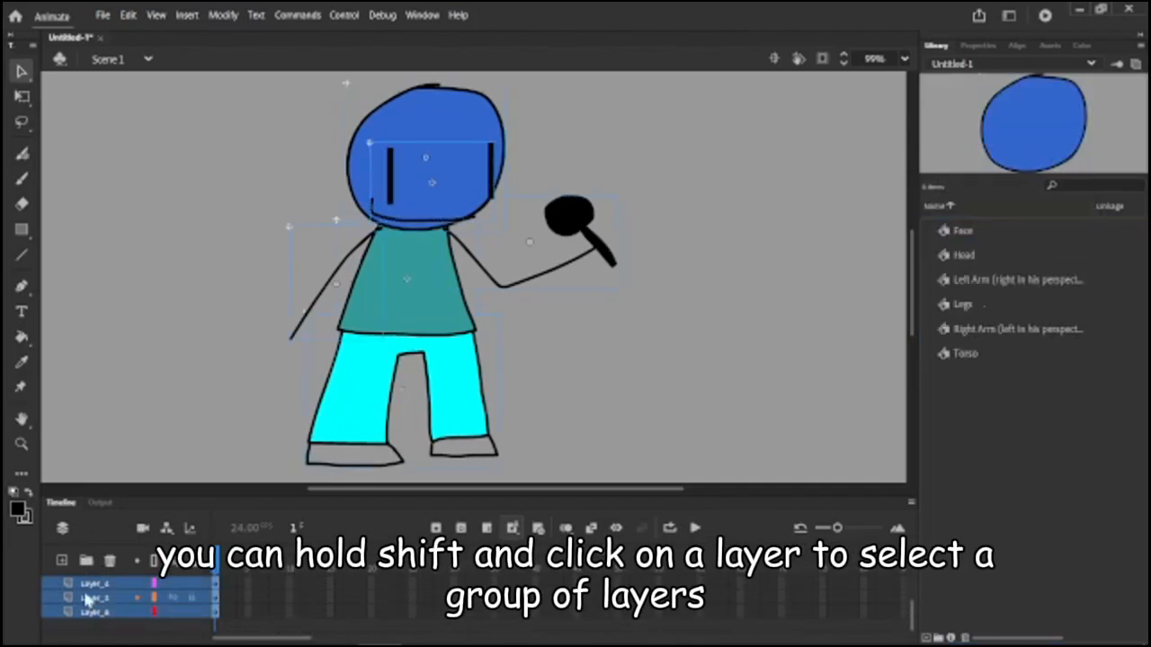
{"action": "right_click", "coordinate": [88, 600]}
{"action": "left_click", "coordinate": [144, 286]}
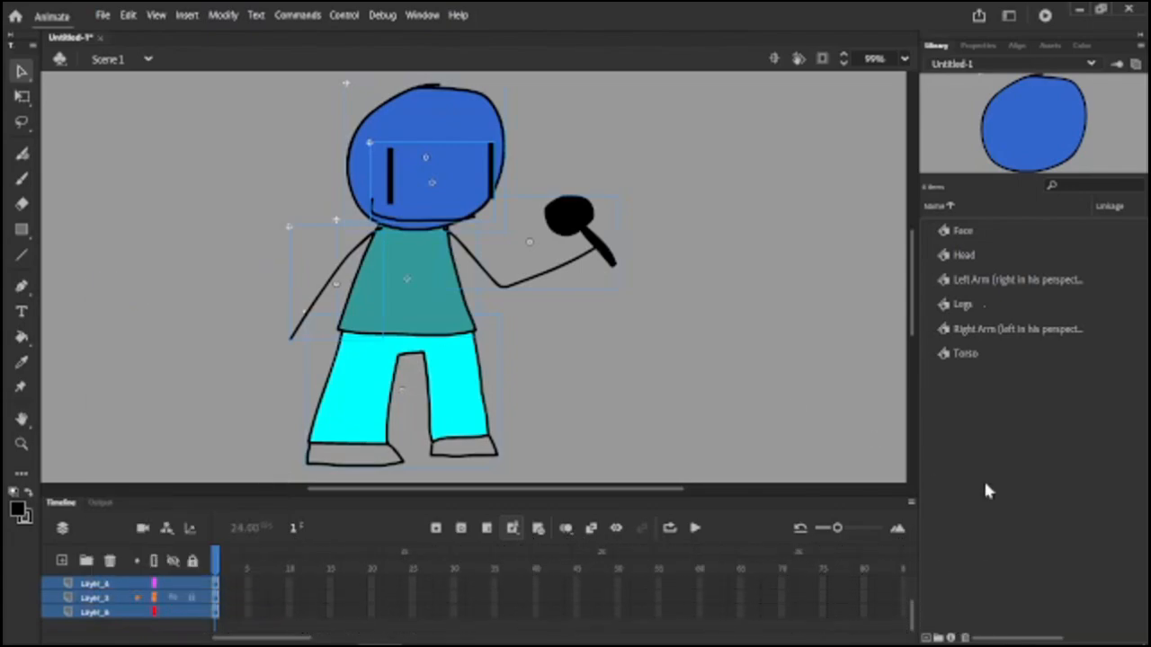
Create a new Movie Clip symbol named Idle.
{"action": "key", "text": "ctrl+F8"}
{"action": "left_click", "coordinate": [850, 258]}
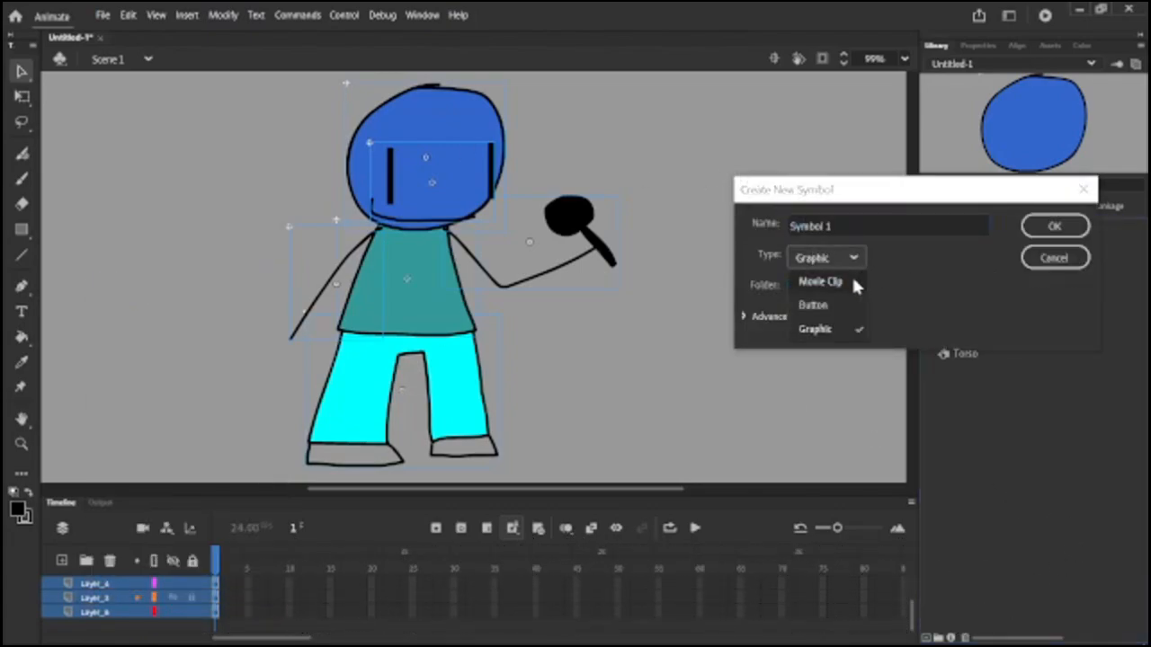
{"action": "left_click", "coordinate": [850, 282]}
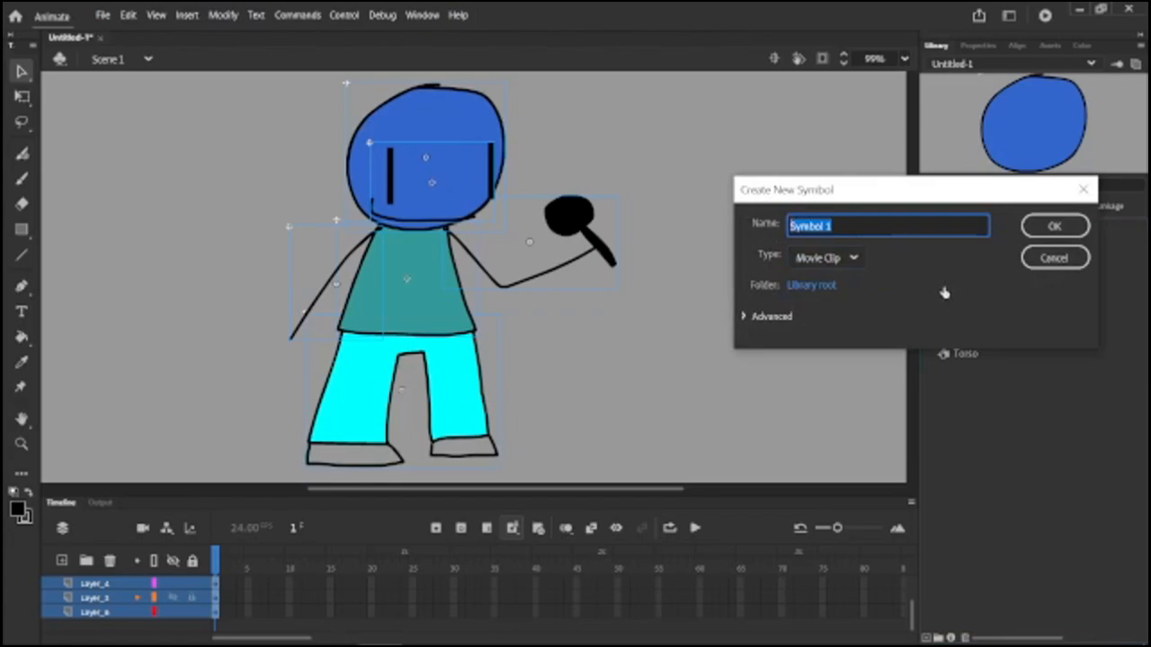
{"action": "type", "text": "Idle"}
{"action": "key", "text": "Return"}
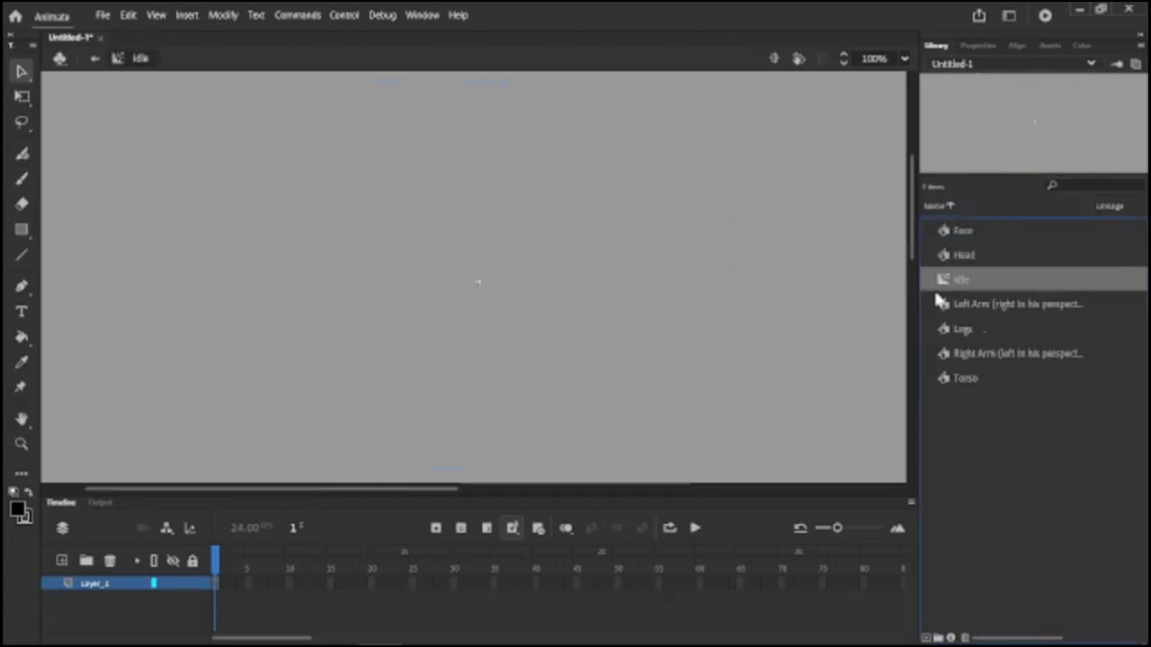
Paste the copied character layers into the Idle symbol.
{"action": "right_click", "coordinate": [94, 584]}
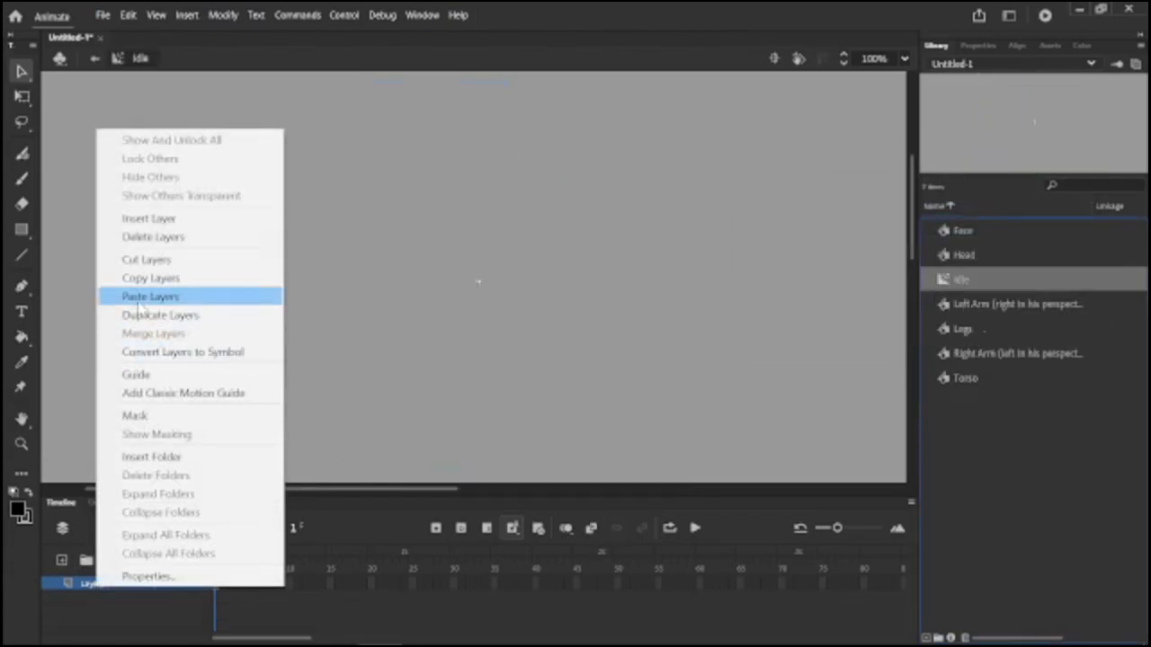
{"action": "left_click", "coordinate": [211, 295]}
{"action": "scroll", "coordinate": [216, 198], "scroll_direction": "right", "scroll_amount": 4}
{"action": "scroll", "coordinate": [445, 161], "scroll_direction": "down", "scroll_amount": 1}
{"action": "left_click", "coordinate": [405, 299]}
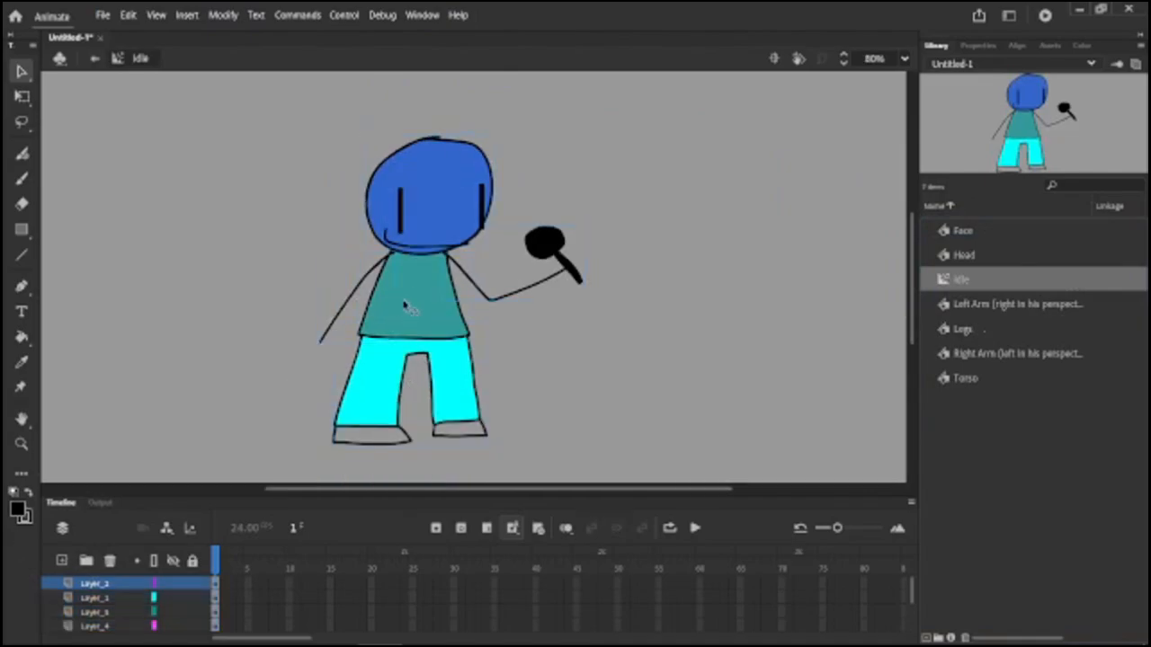
{"action": "scroll", "coordinate": [400, 304], "scroll_direction": "up", "scroll_amount": 1}
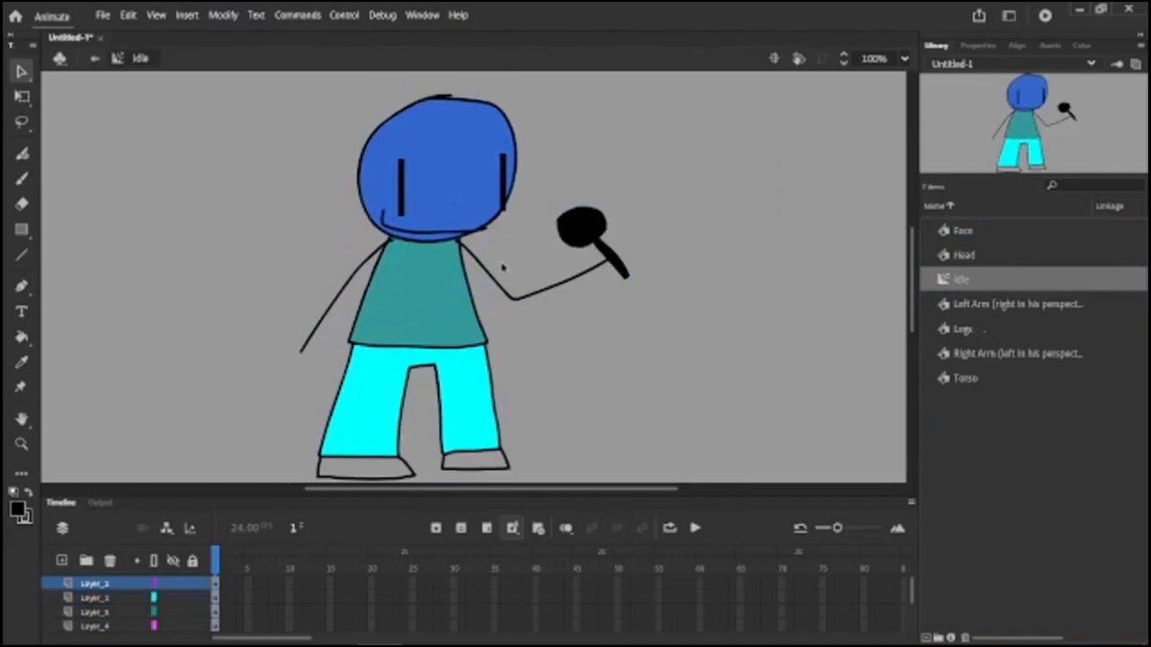
{"action": "left_click", "coordinate": [281, 582]}
{"action": "scroll", "coordinate": [282, 586], "scroll_direction": "down", "scroll_amount": 2}
{"action": "left_click", "coordinate": [282, 598]}
{"action": "right_click", "coordinate": [282, 596]}
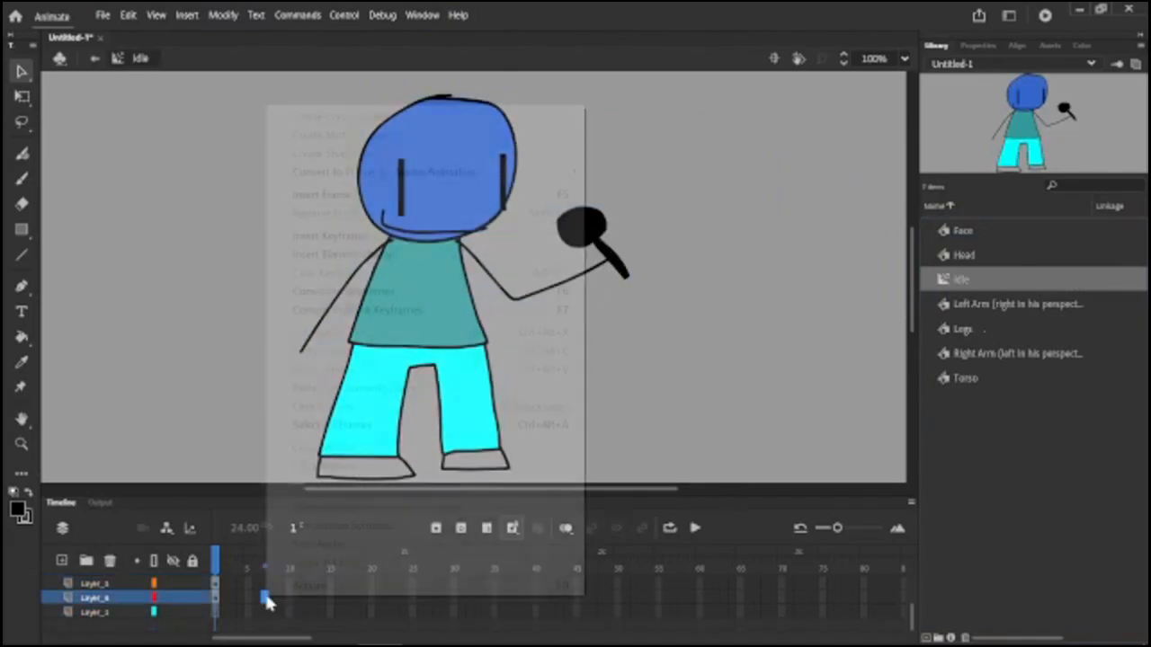
{"action": "left_click", "coordinate": [363, 238]}
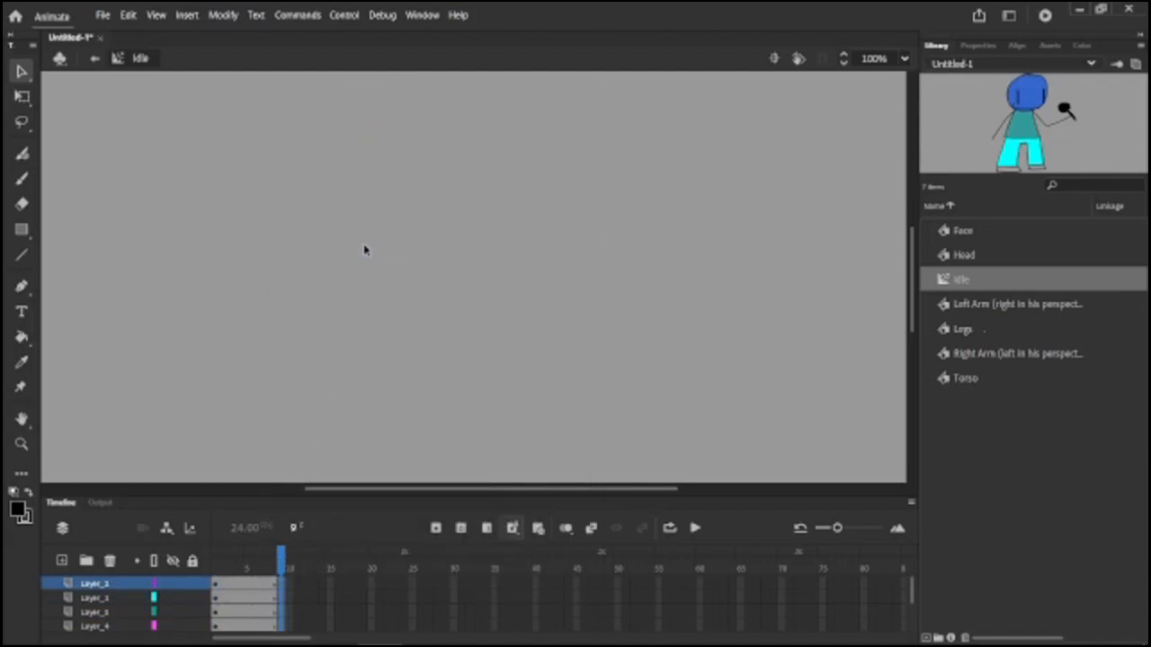
{"action": "key", "text": "ctrl+z"}
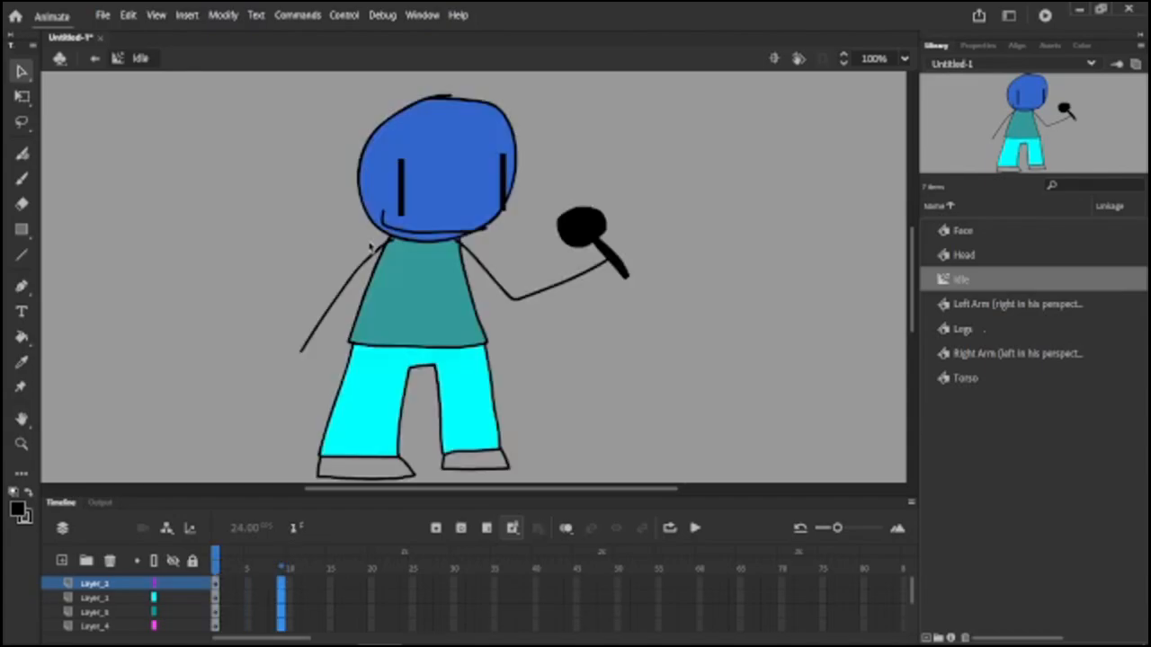
Insert keyframes at frame 9 on all the selected character layers of the Idle symbol.
{"action": "scroll", "coordinate": [374, 250], "scroll_direction": "down", "scroll_amount": 1}
{"action": "right_click", "coordinate": [284, 583]}
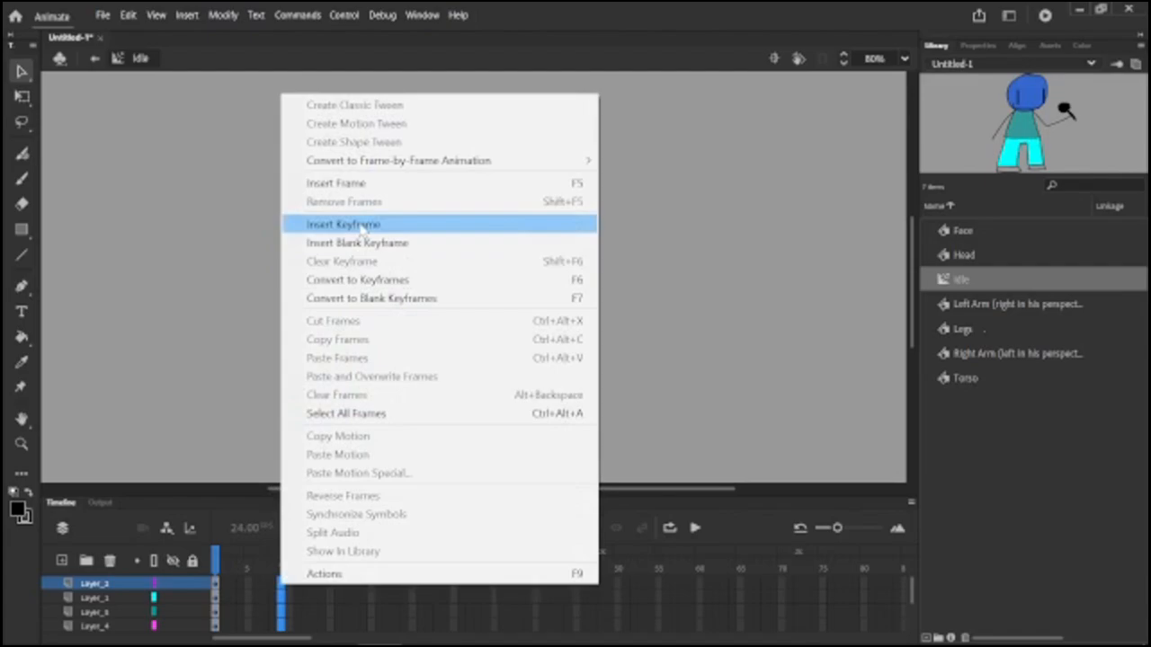
{"action": "left_click", "coordinate": [362, 227]}
{"action": "left_click", "coordinate": [241, 244]}
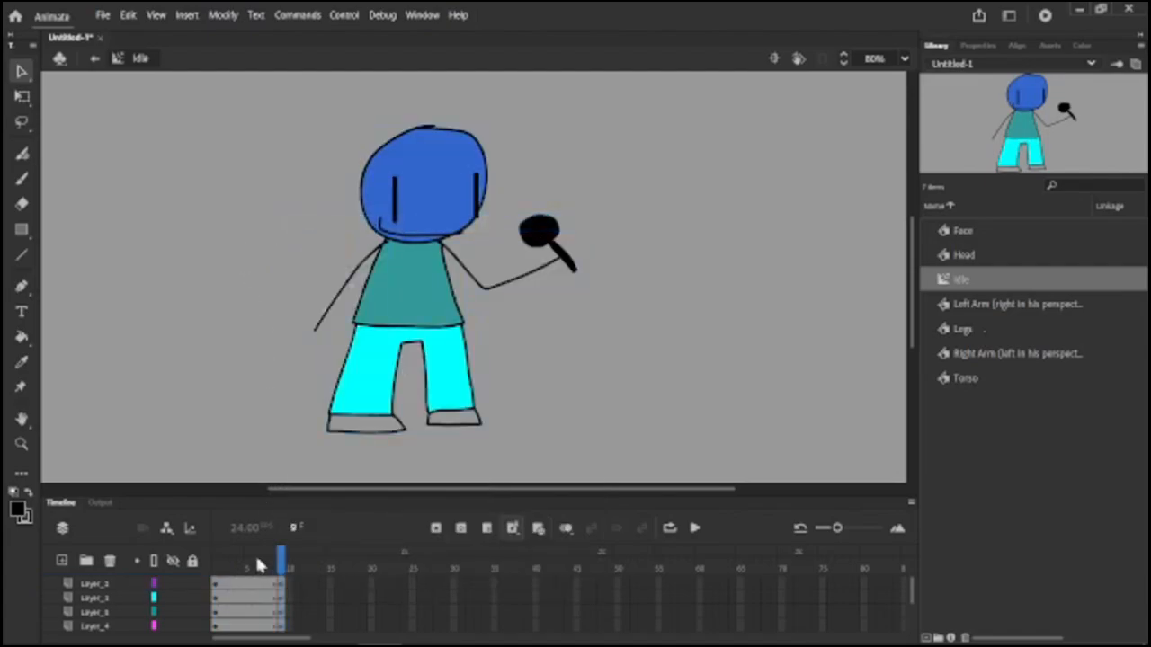
Delete the bottommost layer, Layer_1, from the Idle symbol's timeline.
{"action": "scroll", "coordinate": [252, 581], "scroll_direction": "down", "scroll_amount": 2}
{"action": "right_click", "coordinate": [102, 615]}
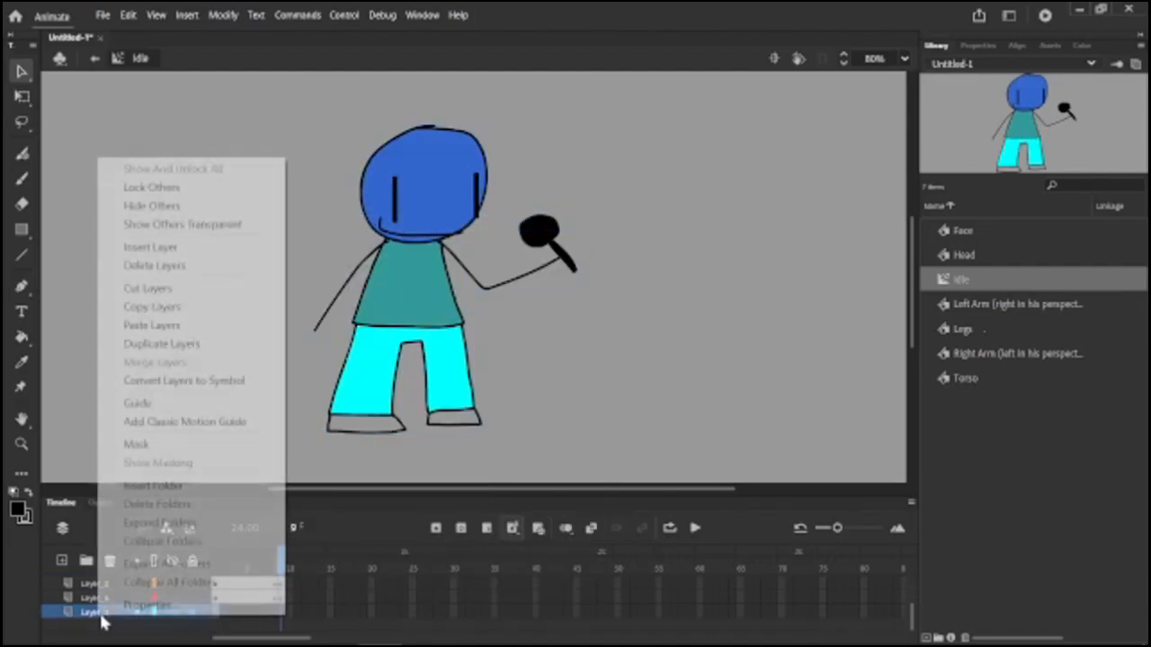
{"action": "left_click", "coordinate": [142, 261]}
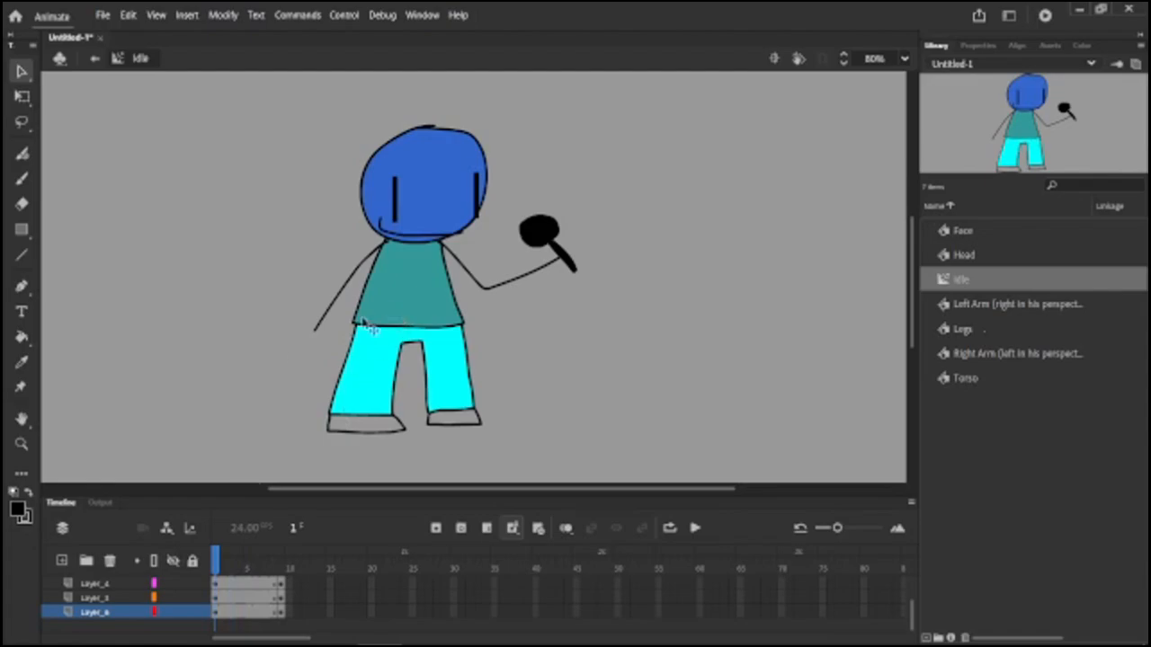
On frame 1, free-transform the torso, arms and legs together from a bottom-centre pivot, squashing them slightly shorter and wider.
{"action": "mouse_move", "coordinate": [219, 568]}
{"action": "left_mouse_down"}
{"action": "mouse_move", "coordinate": [288, 559]}
{"action": "mouse_move", "coordinate": [153, 573]}
{"action": "mouse_move", "coordinate": [304, 552]}
{"action": "mouse_move", "coordinate": [200, 556]}
{"action": "left_mouse_up"}
{"action": "scroll", "coordinate": [309, 371], "scroll_direction": "up", "scroll_amount": 2}
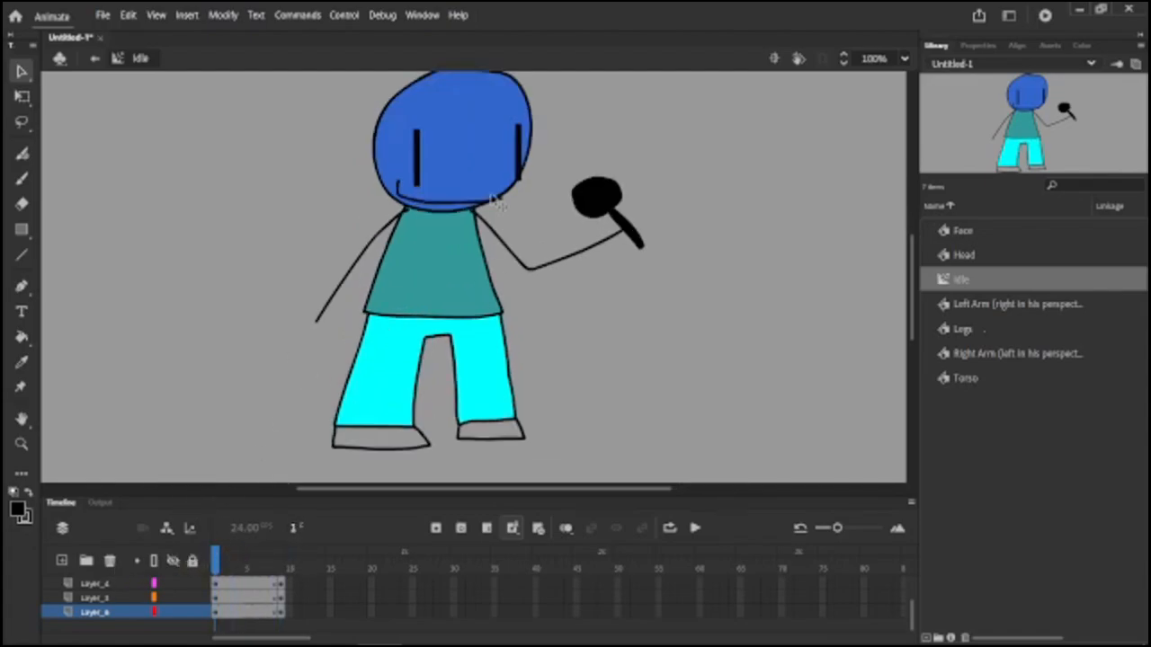
{"action": "scroll", "coordinate": [314, 309], "scroll_direction": "down", "scroll_amount": 1}
{"action": "left_click_drag", "start_coordinate": [262, 273], "coordinate": [584, 353]}
{"action": "right_click", "coordinate": [468, 319]}
{"action": "left_click", "coordinate": [15, 99]}
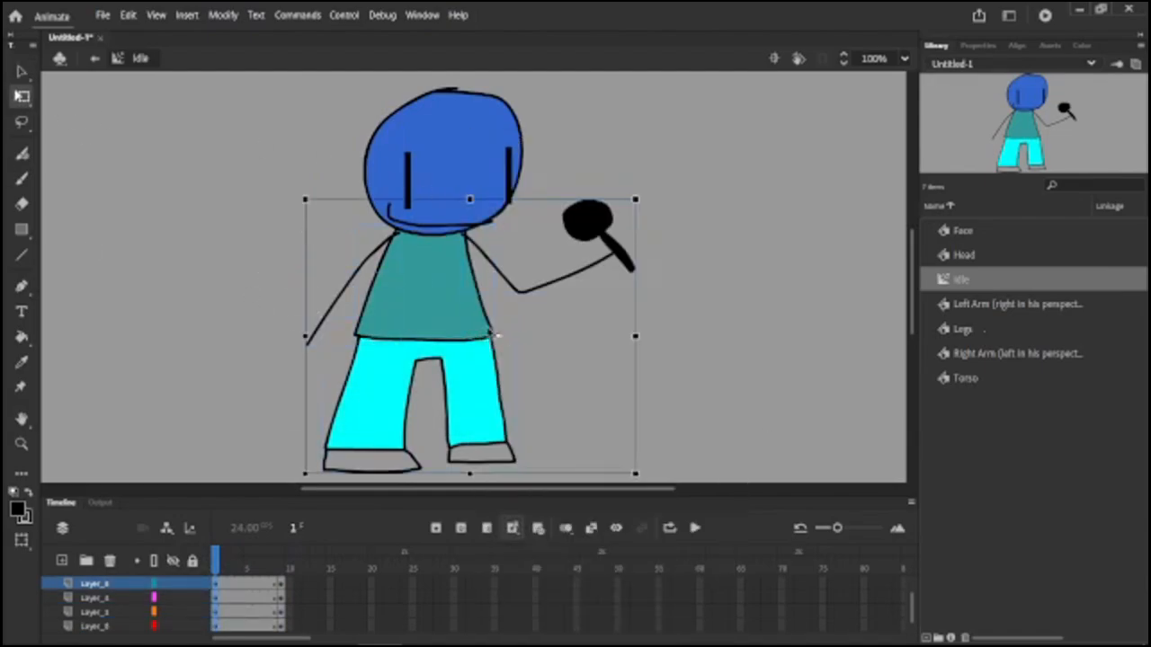
{"action": "left_click_drag", "start_coordinate": [470, 336], "coordinate": [470, 474]}
{"action": "left_click_drag", "start_coordinate": [469, 198], "coordinate": [469, 205]}
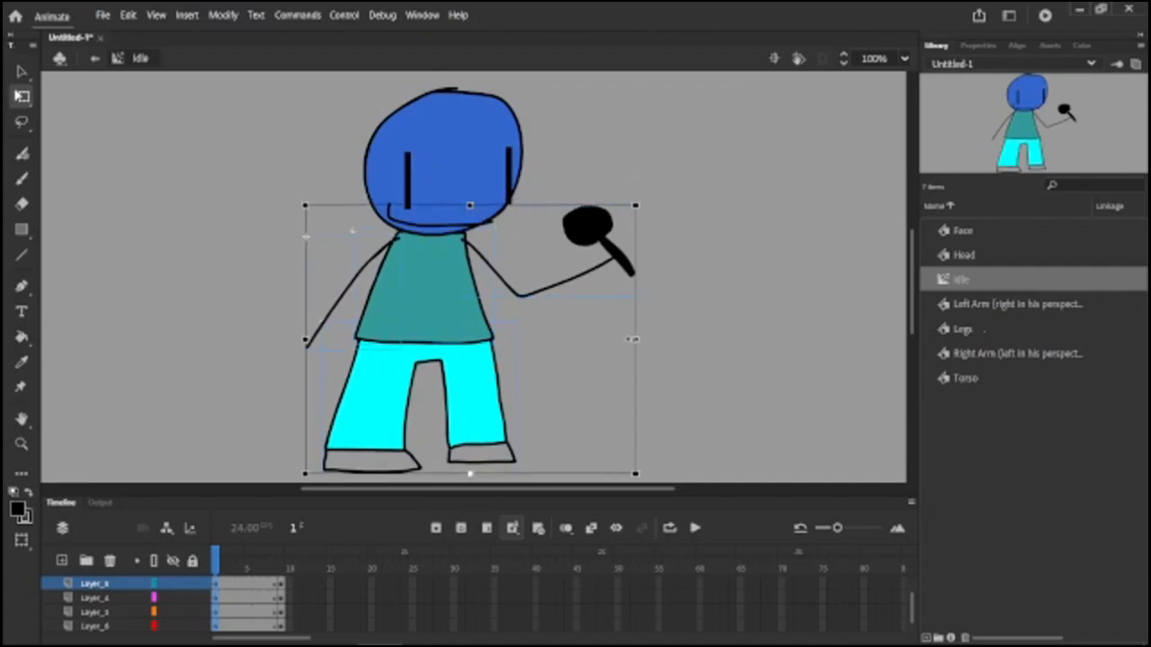
{"action": "left_click_drag", "start_coordinate": [638, 341], "coordinate": [642, 341]}
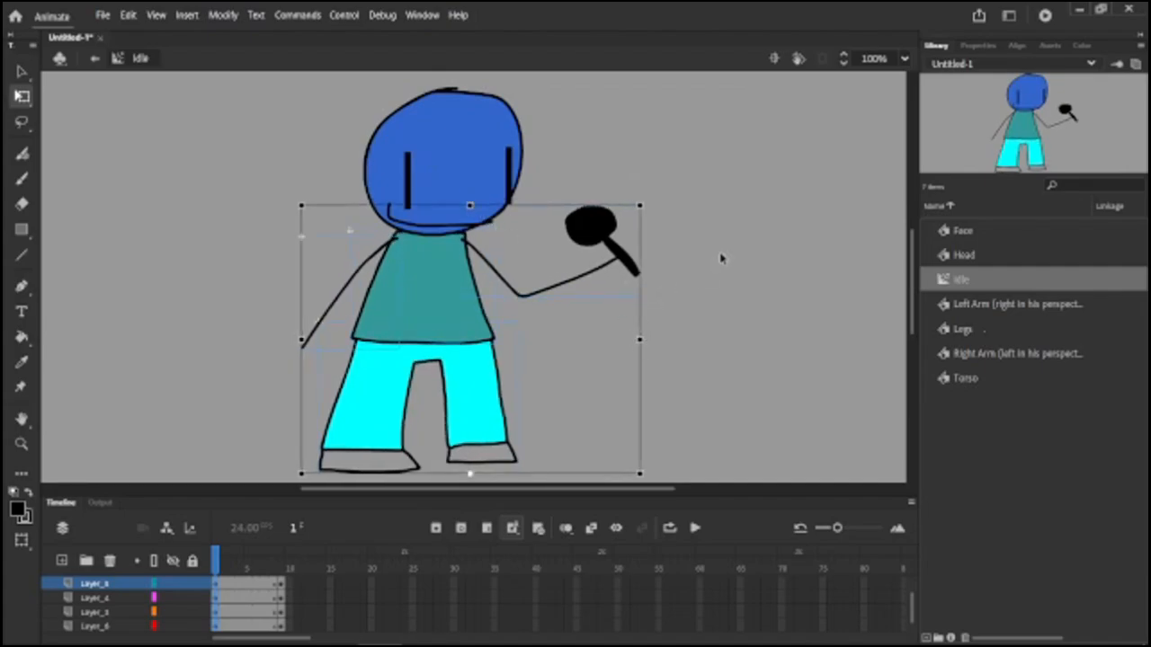
{"action": "left_click", "coordinate": [722, 258]}
Nudge the microphone arm slightly up on frame 1, comparing the poses at frames 1 and 9.
{"action": "scroll", "coordinate": [413, 178], "scroll_direction": "up", "scroll_amount": 3}
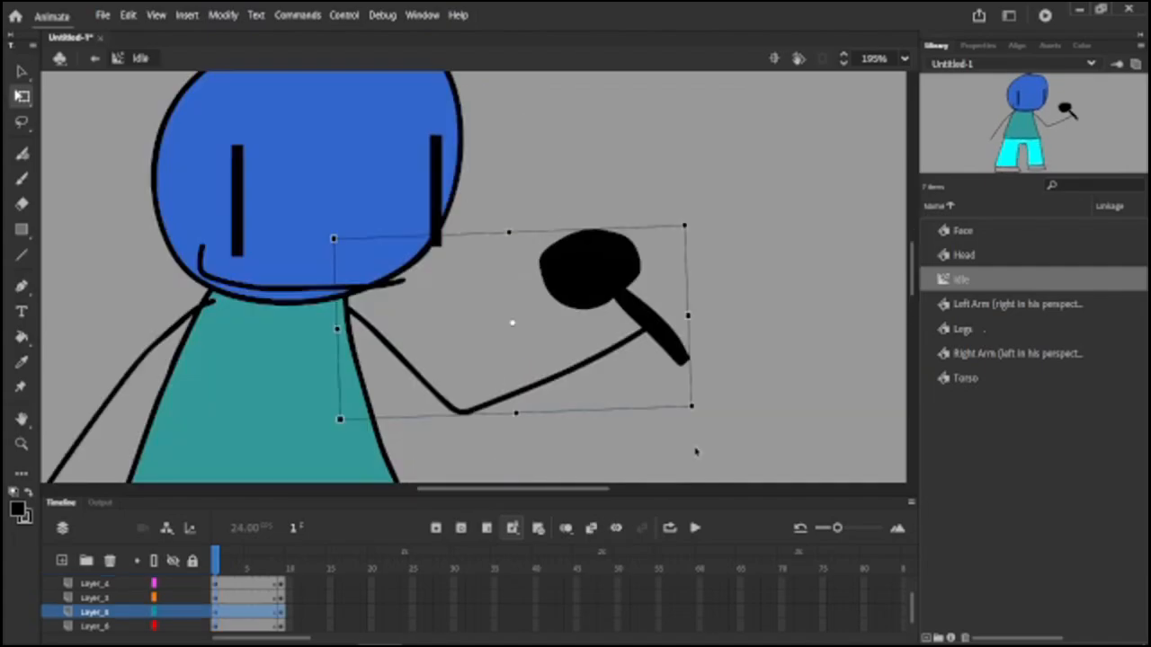
{"action": "left_click", "coordinate": [695, 452]}
{"action": "left_click_drag", "start_coordinate": [275, 570], "coordinate": [34, 560]}
{"action": "left_click", "coordinate": [613, 285]}
{"action": "key", "text": "Up"}
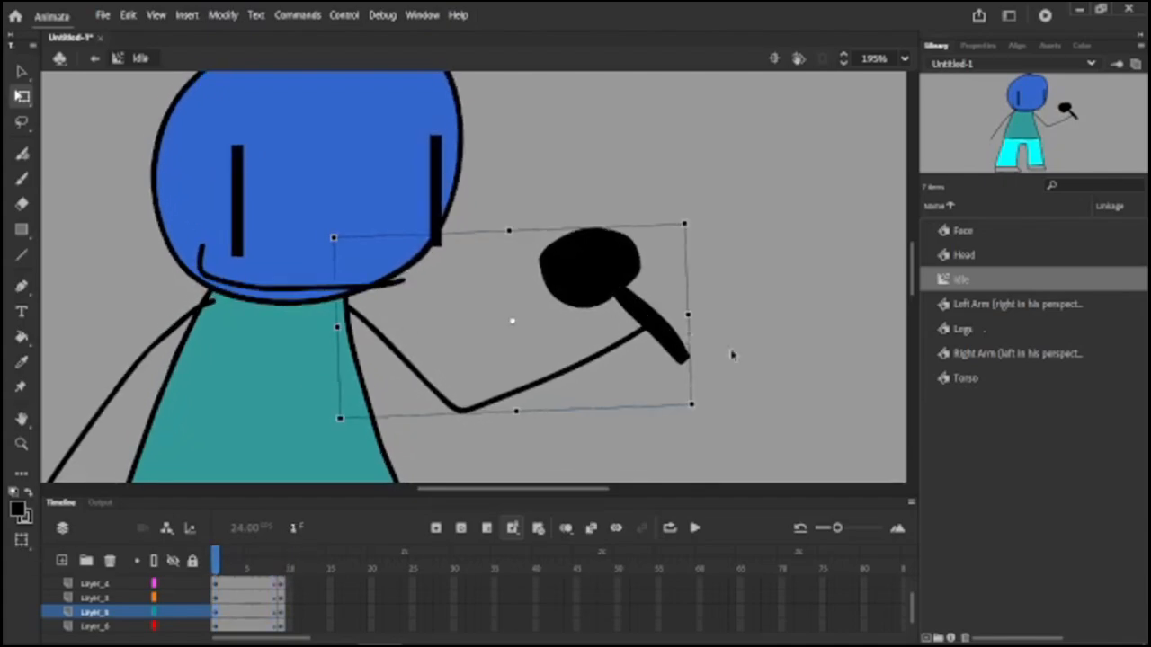
{"action": "left_click", "coordinate": [822, 363]}
{"action": "left_click_drag", "start_coordinate": [283, 562], "coordinate": [67, 563]}
{"action": "left_click", "coordinate": [641, 329]}
{"action": "left_click", "coordinate": [284, 559]}
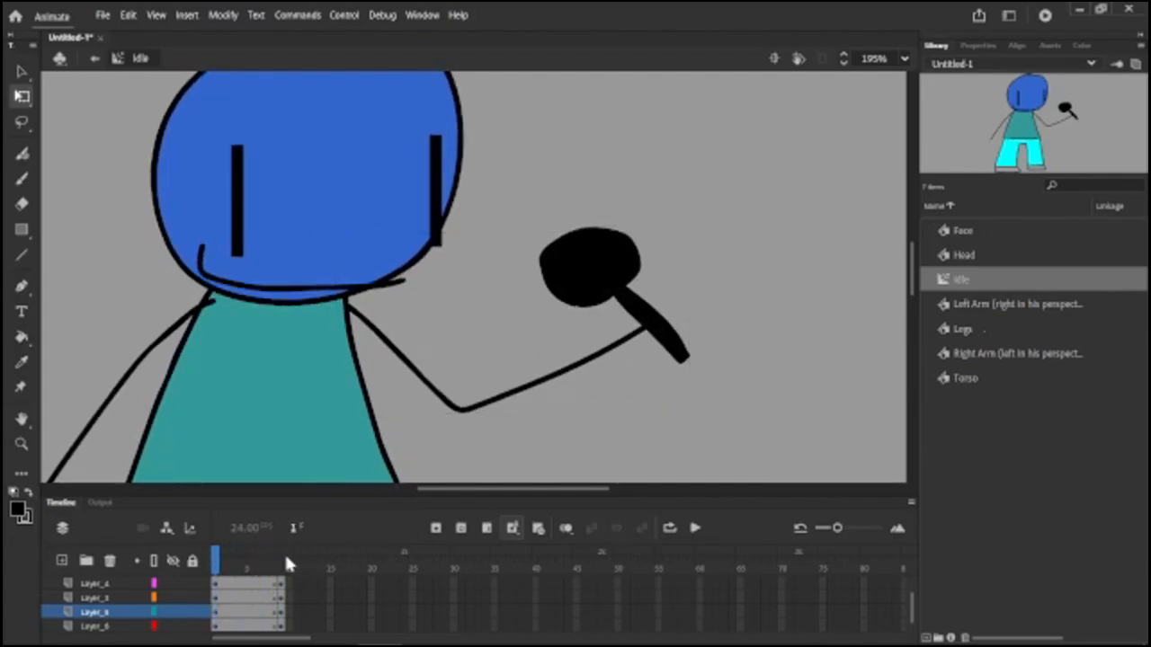
{"action": "left_click_drag", "start_coordinate": [280, 565], "coordinate": [193, 552]}
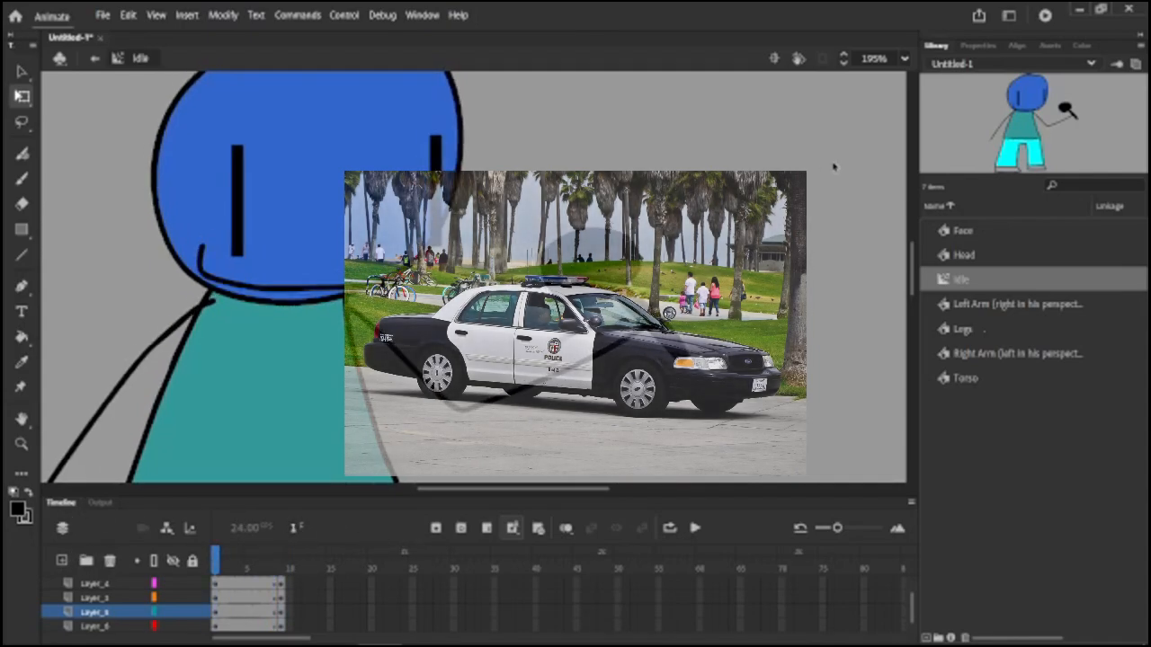
Create classic tweens between frames 1 and 9 on all the Idle layers.
{"action": "scroll", "coordinate": [796, 144], "scroll_direction": "down", "scroll_amount": 4}
{"action": "right_click", "coordinate": [263, 619]}
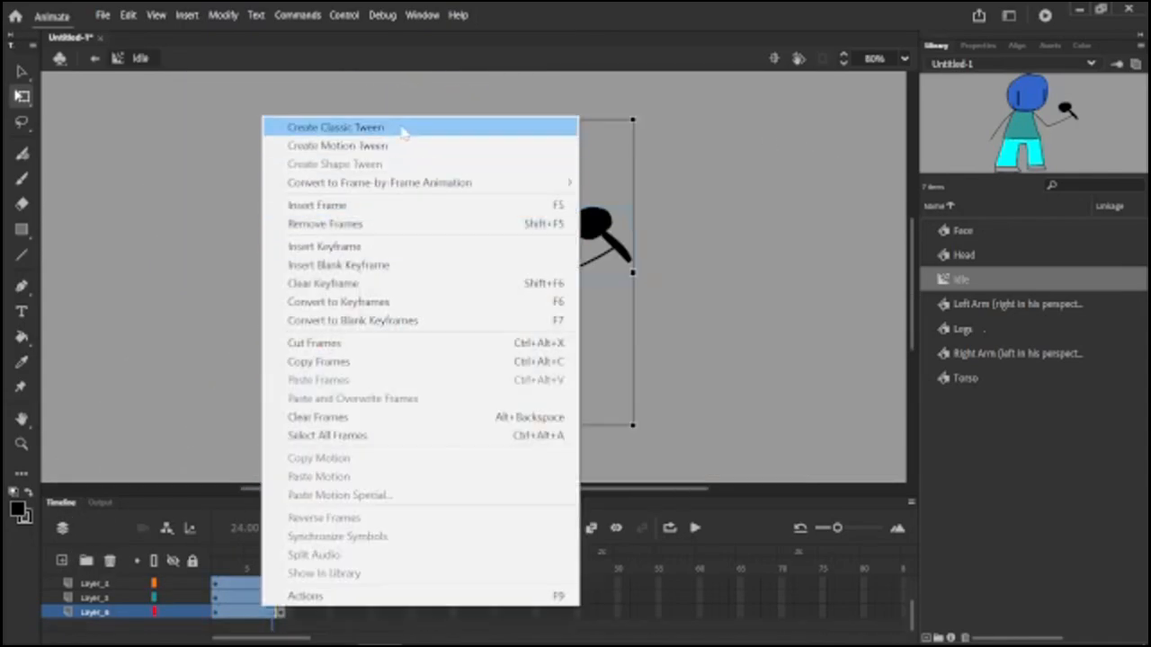
{"action": "left_click", "coordinate": [360, 121]}
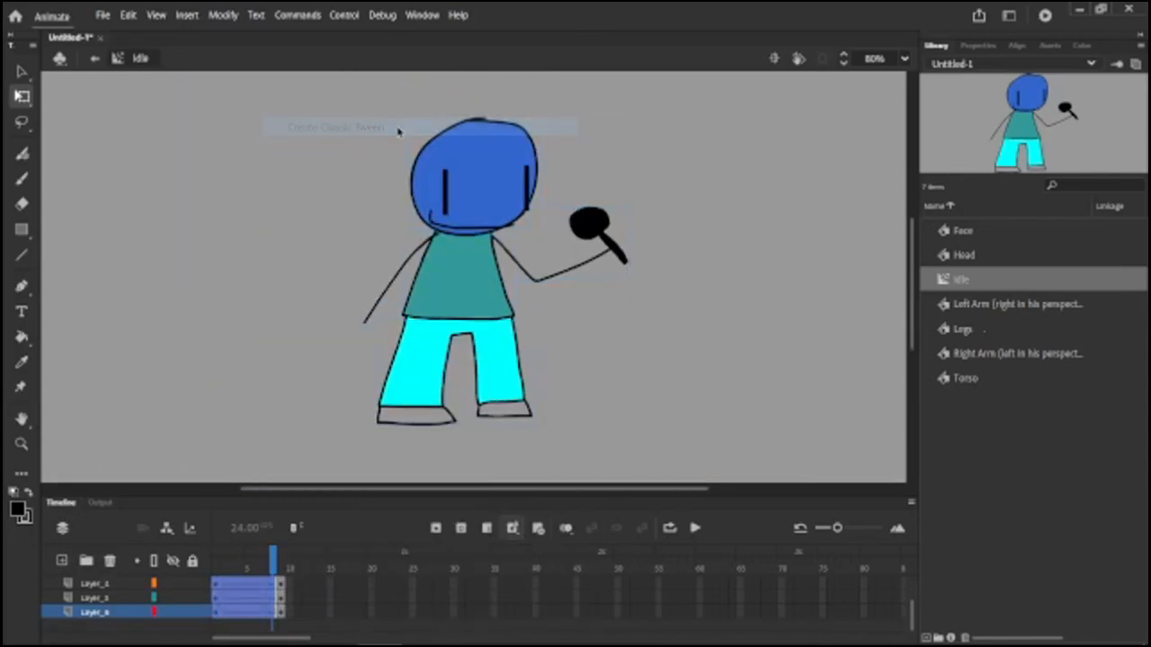
Set the classic tweens' easing effect to Quad Ease-Out.
{"action": "left_click", "coordinate": [980, 45]}
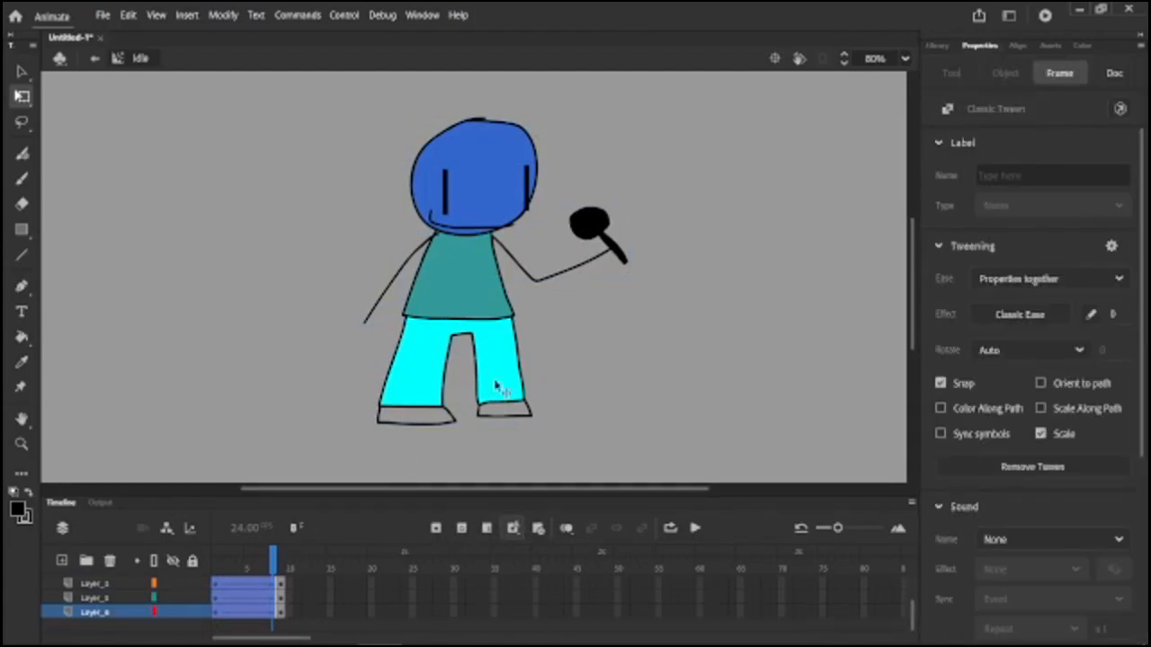
{"action": "left_click", "coordinate": [1067, 78]}
{"action": "left_click", "coordinate": [996, 320]}
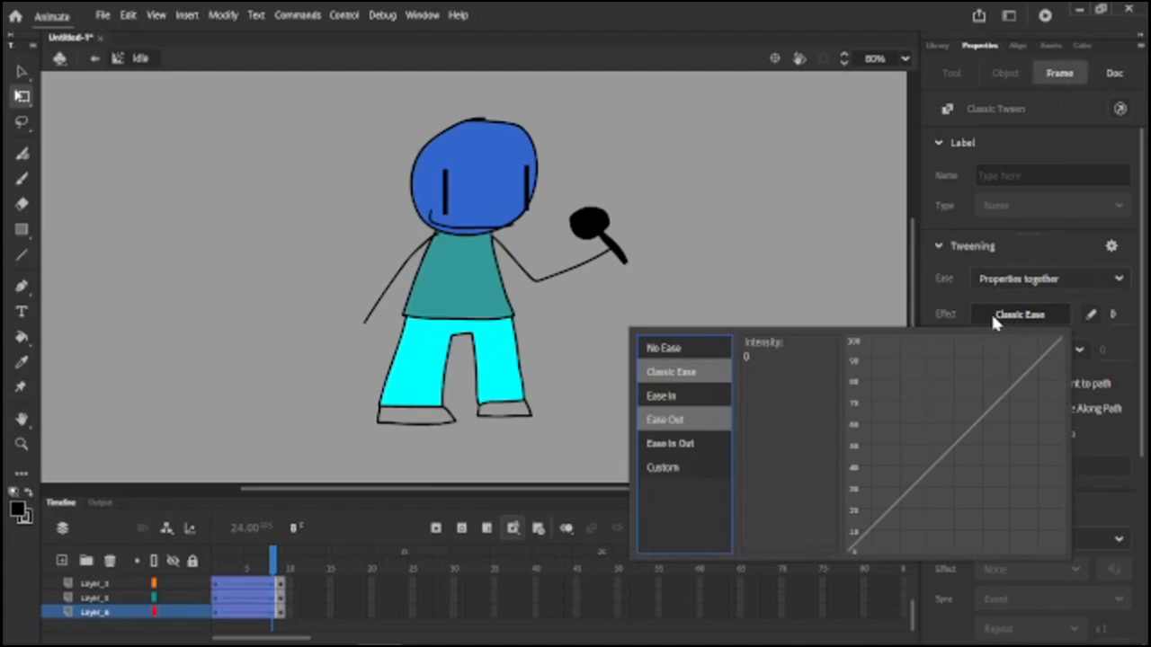
{"action": "left_click", "coordinate": [718, 422]}
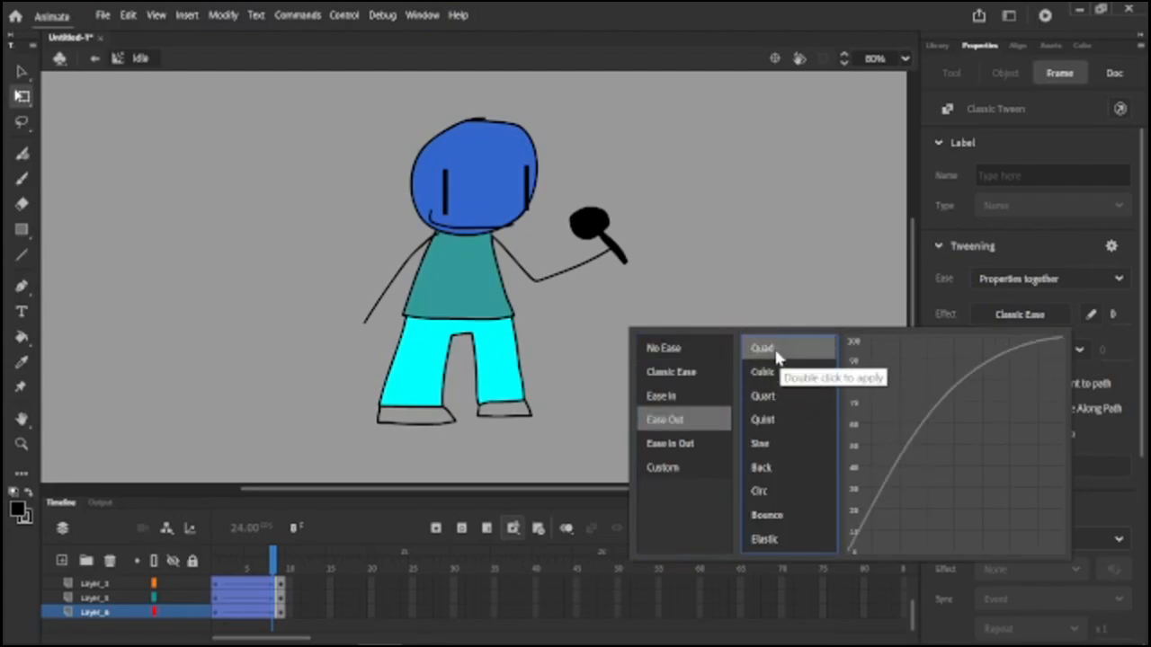
{"action": "double_click", "coordinate": [777, 351]}
Convert the tweened Idle layers to frame-by-frame animation with a keyframe every other frame.
{"action": "right_click", "coordinate": [252, 612]}
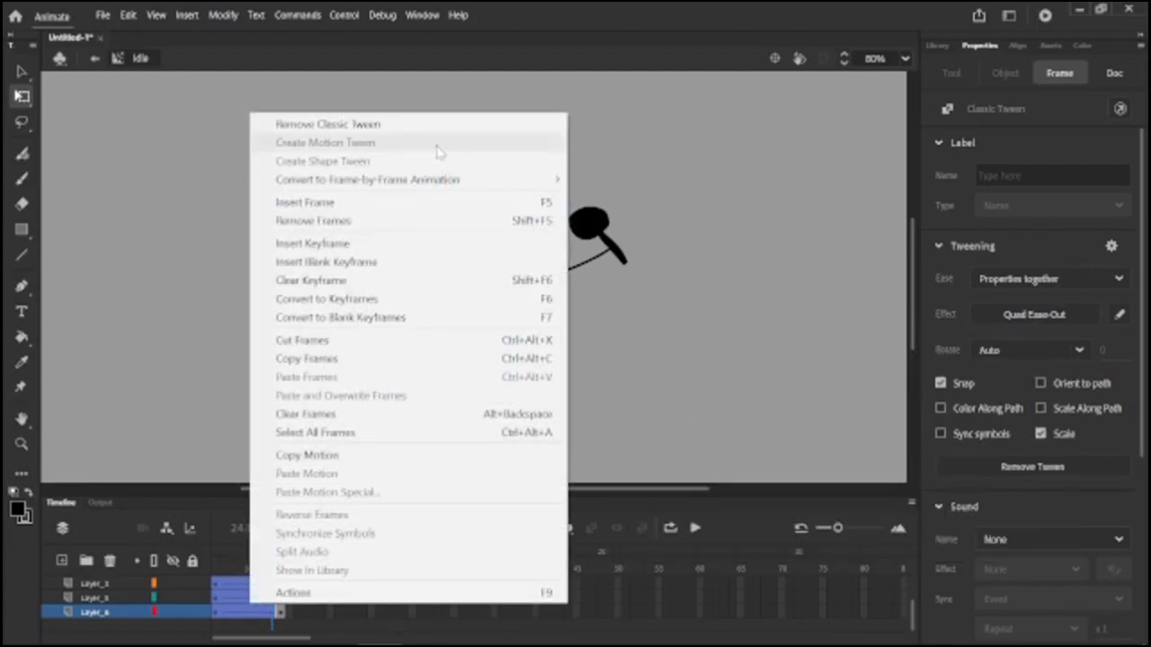
{"action": "mouse_move", "coordinate": [504, 180]}
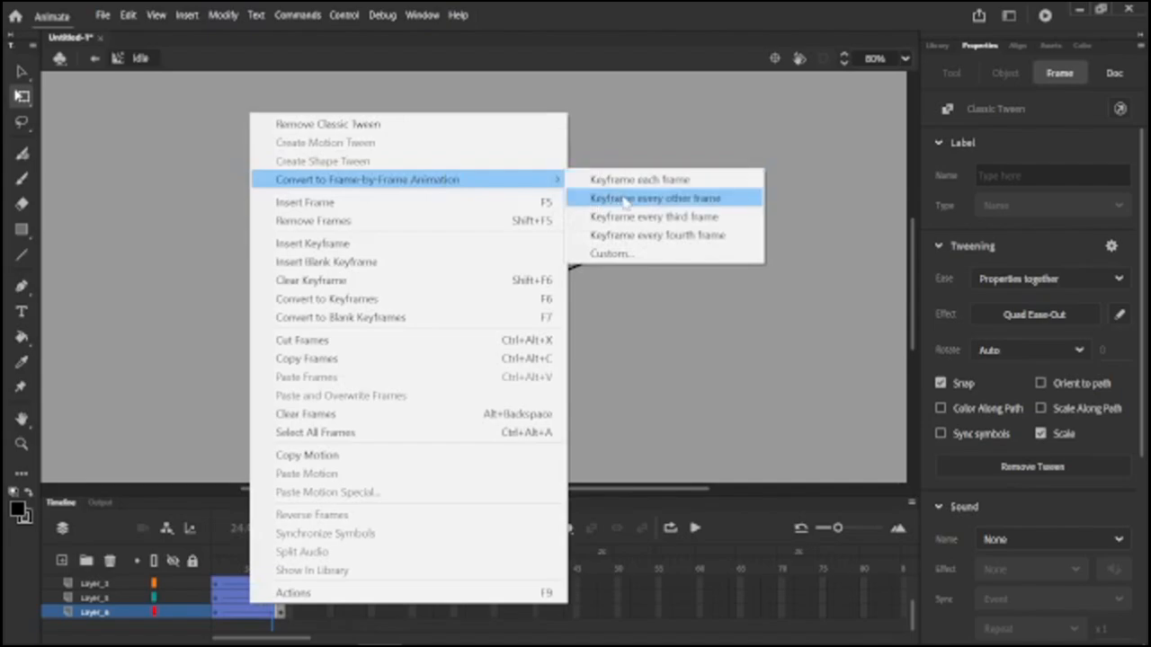
{"action": "left_click", "coordinate": [625, 201]}
{"action": "right_click", "coordinate": [238, 611]}
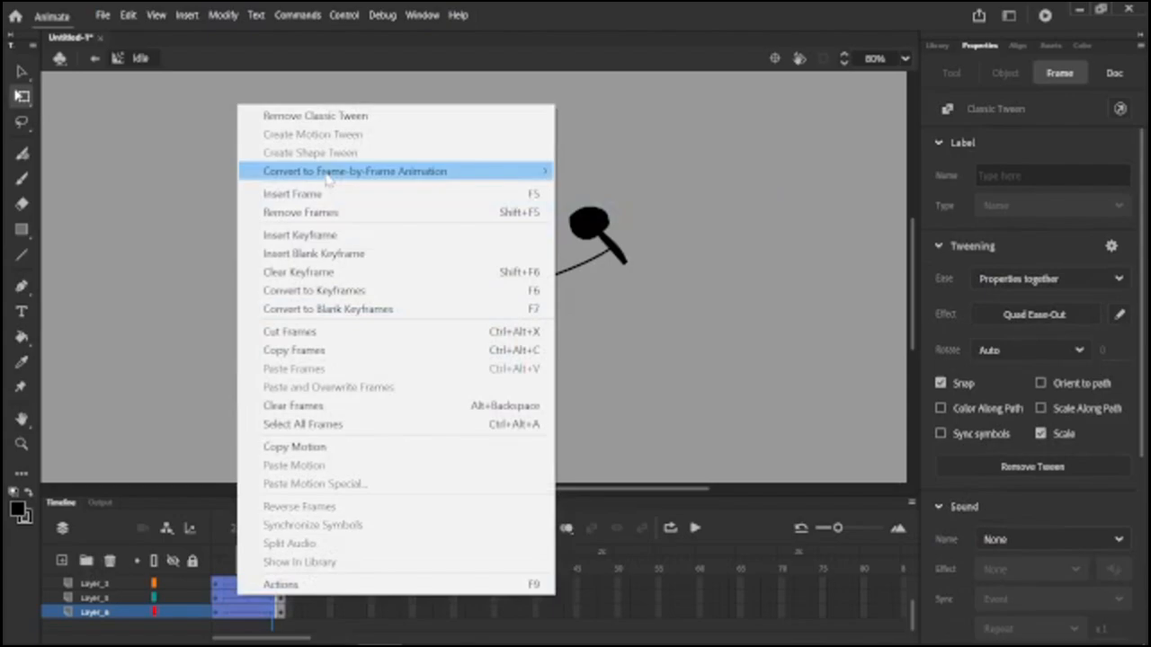
{"action": "mouse_move", "coordinate": [329, 175]}
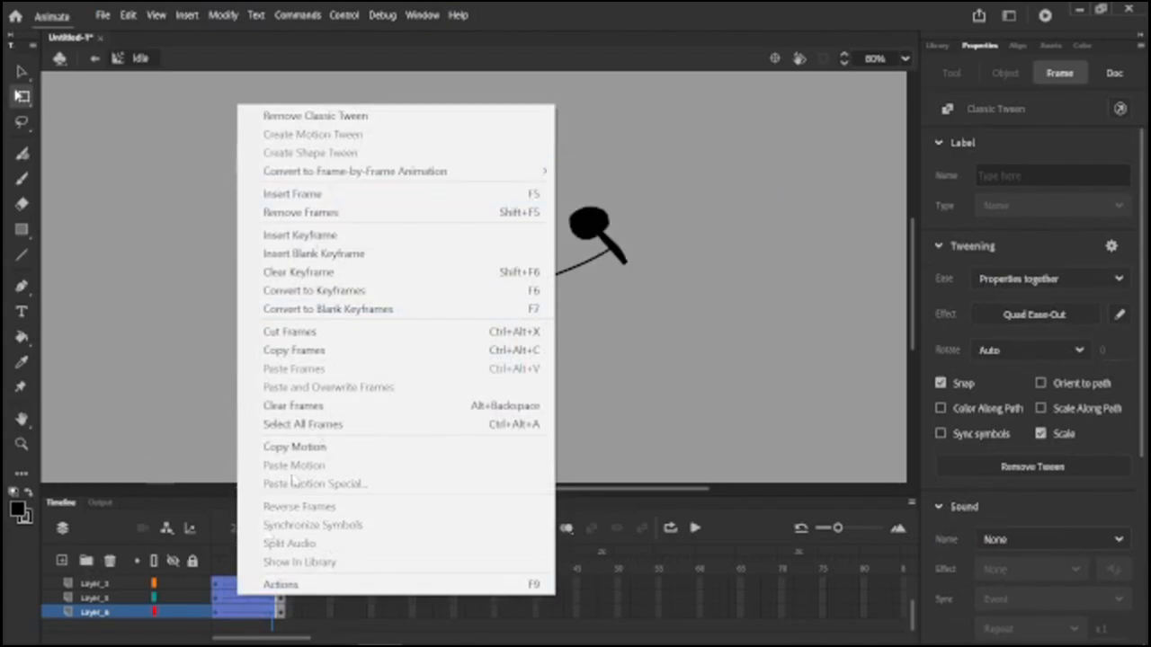
{"action": "mouse_move", "coordinate": [387, 179]}
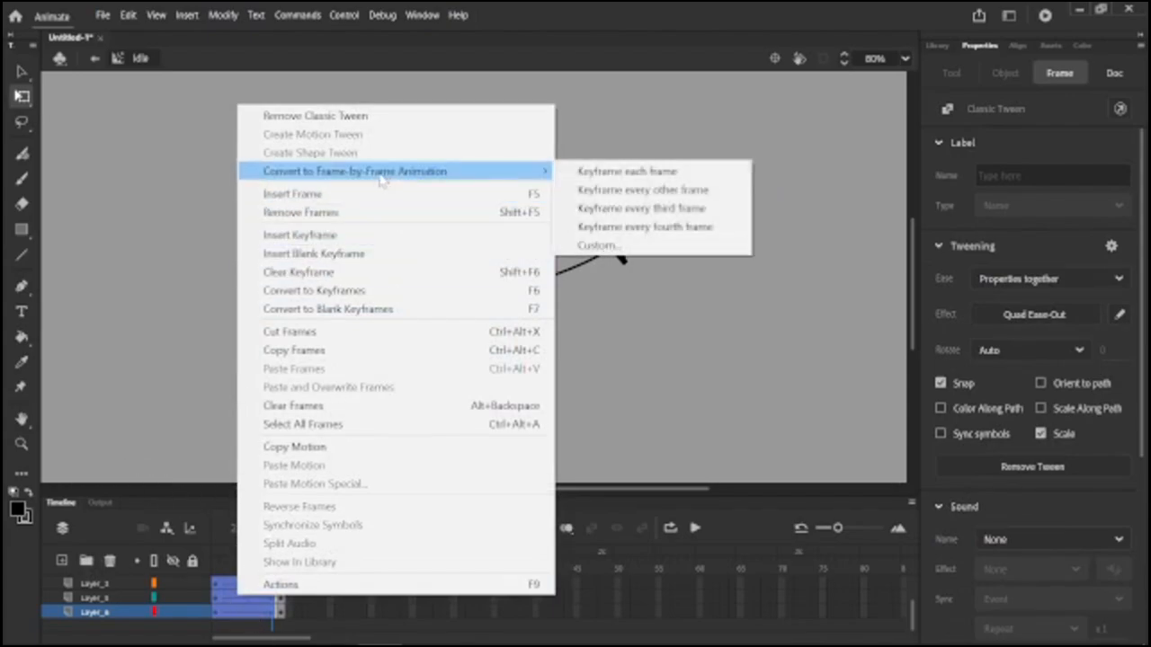
{"action": "left_click", "coordinate": [589, 190]}
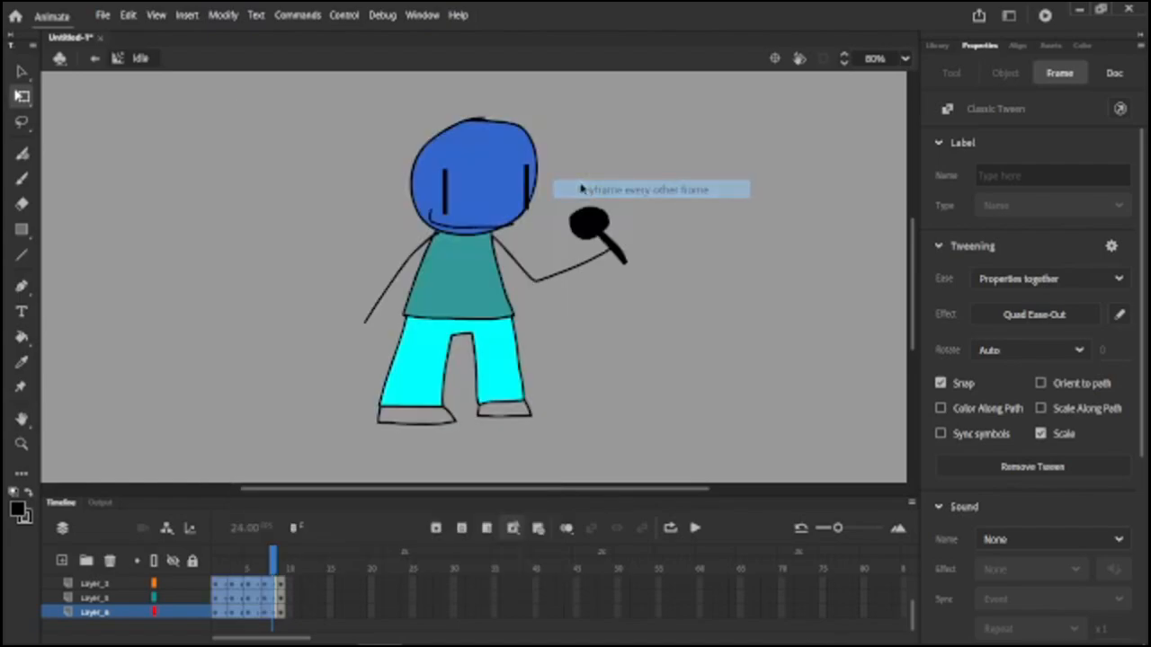
{"action": "left_click", "coordinate": [637, 410]}
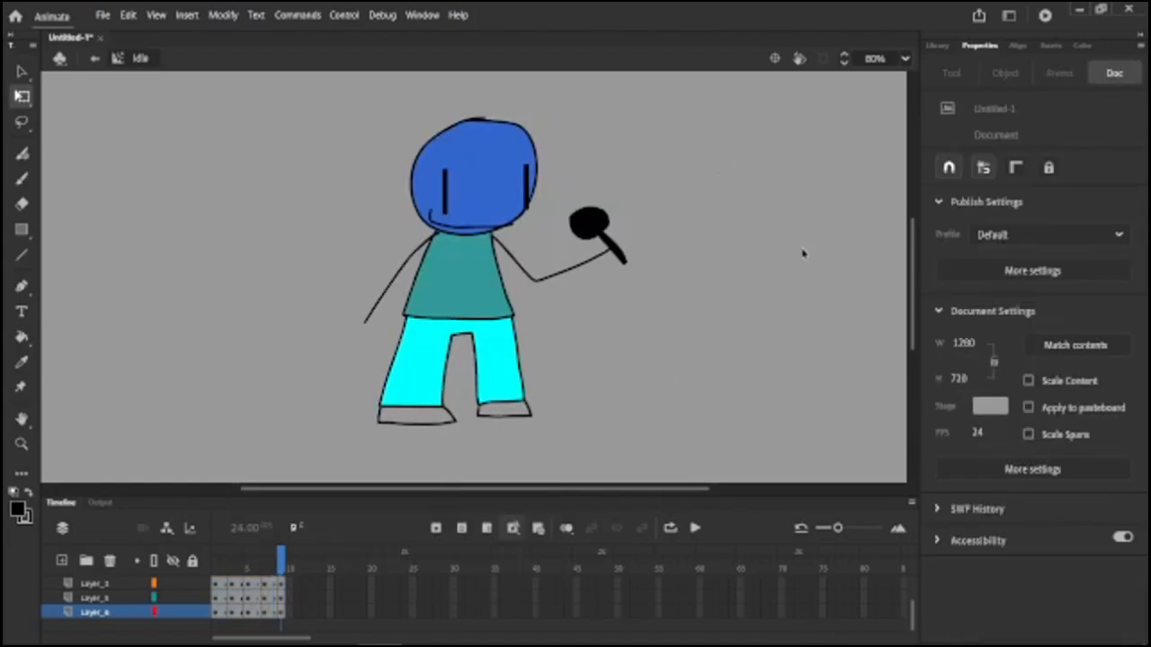
Play back the Idle animation and examine the body's squash motion up close.
{"action": "key", "text": "Return"}
{"action": "key", "text": "Return"}
{"action": "scroll", "coordinate": [423, 398], "scroll_direction": "up", "scroll_amount": 3}
{"action": "key", "text": "Return"}
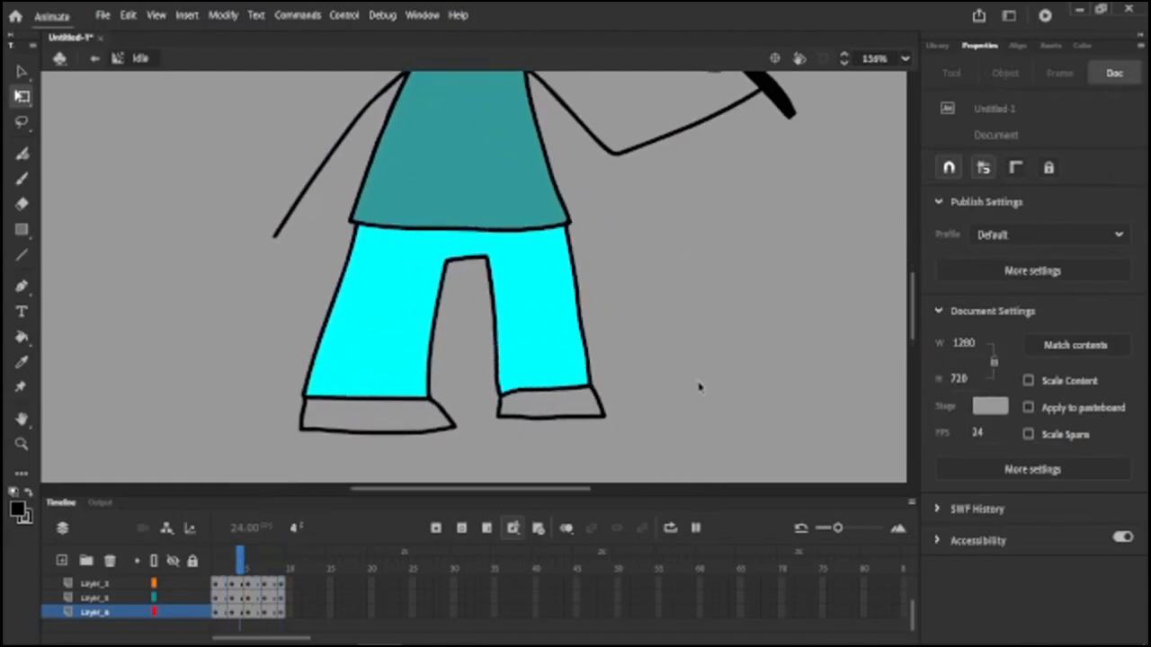
{"action": "scroll", "coordinate": [429, 436], "scroll_direction": "down", "scroll_amount": 3}
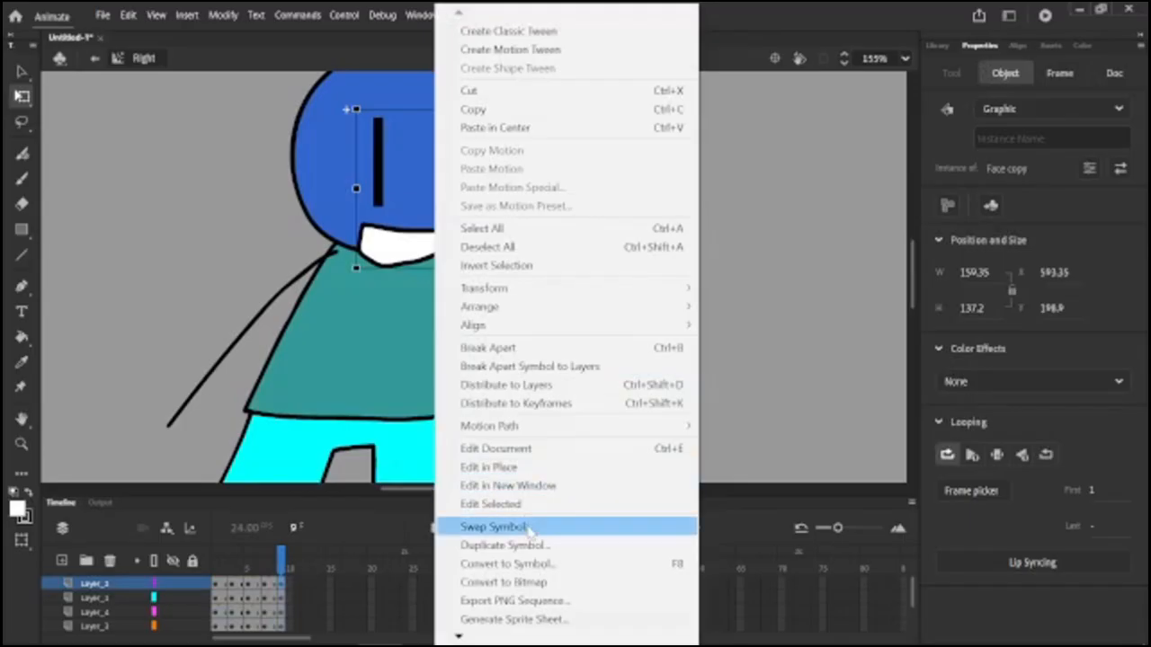
Swap the Face copy instance on frame 9 of the Right symbol for the Face symbol.
{"action": "left_click", "coordinate": [476, 527]}
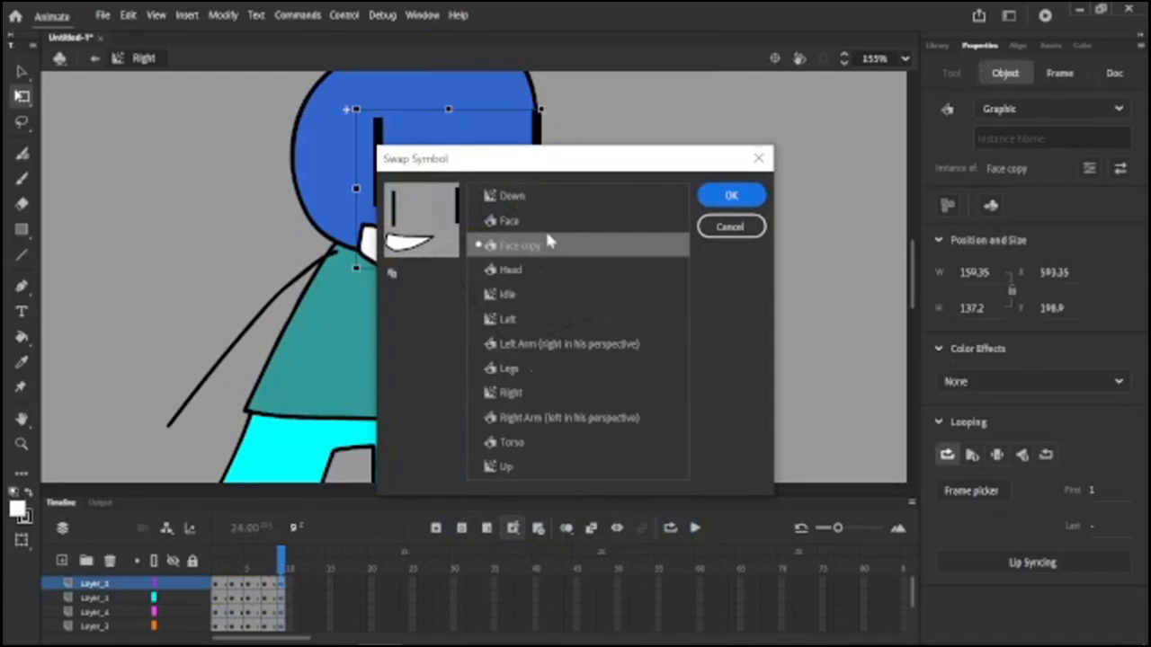
{"action": "double_click", "coordinate": [550, 225]}
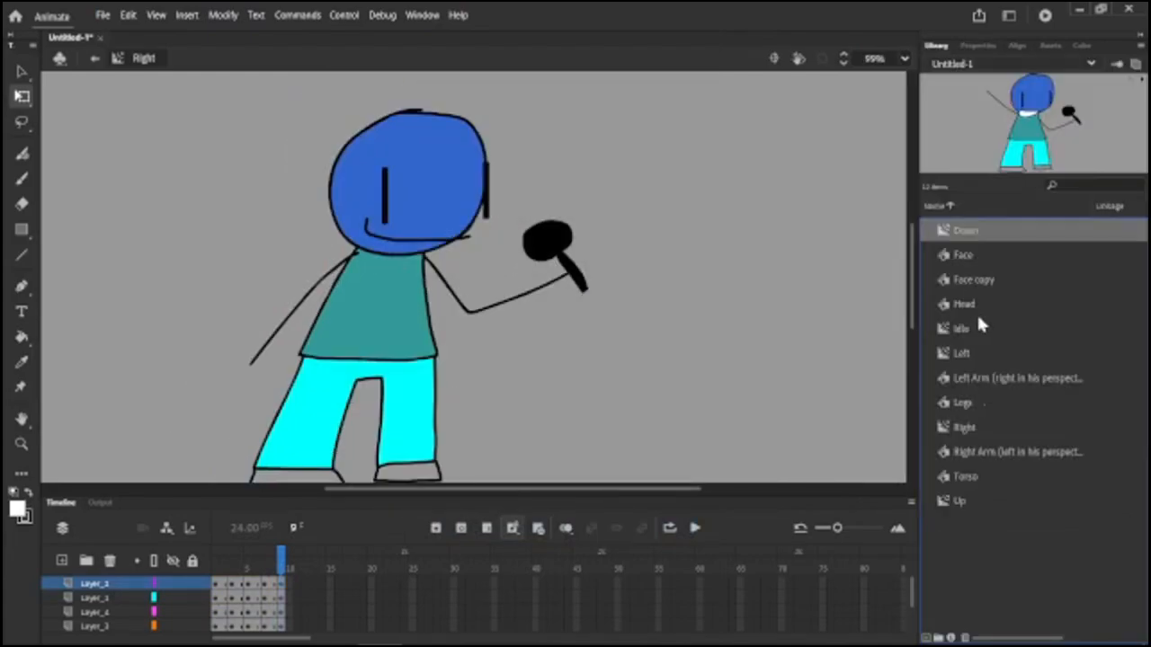
Select the Down, Idle, Left, Right and Up symbols in the library and start generating a sprite sheet from them.
{"action": "left_click", "coordinate": [971, 328]}
{"action": "left_click", "coordinate": [967, 352]}
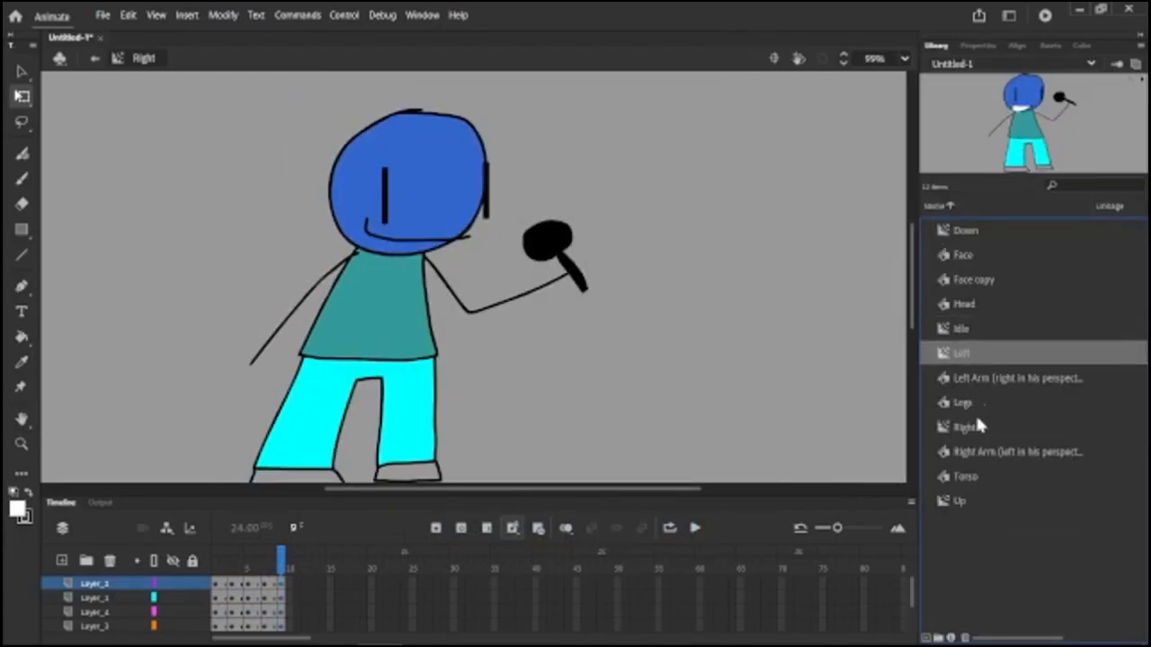
{"action": "left_click", "coordinate": [978, 229]}
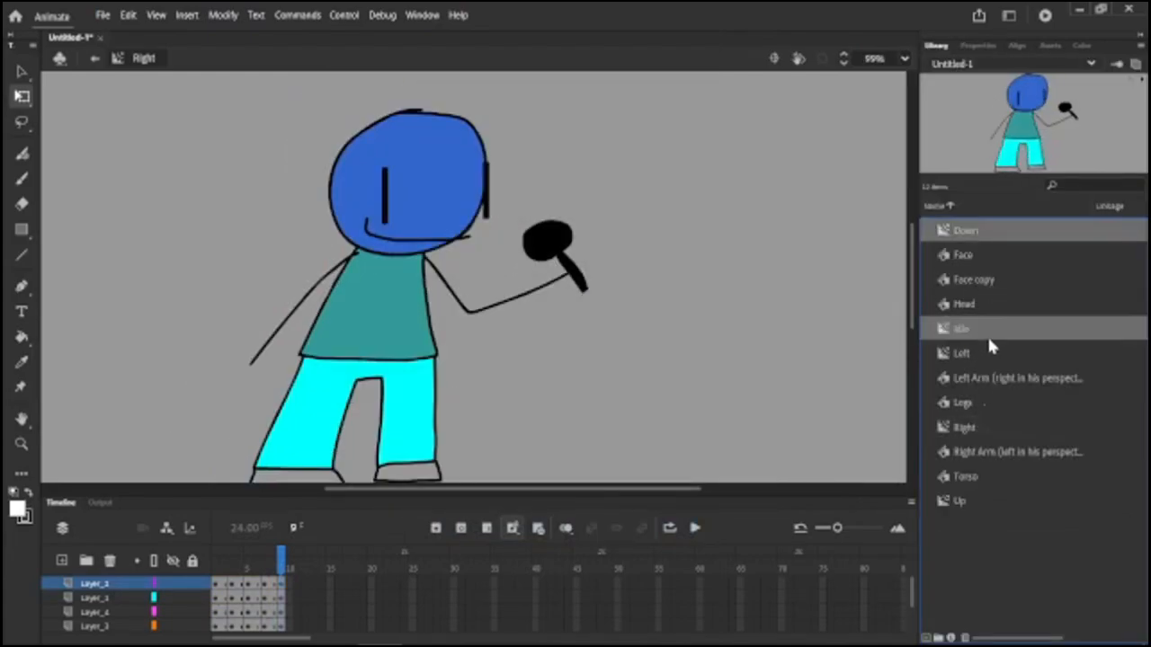
{"action": "left_click", "coordinate": [981, 330], "text": "ctrl"}
{"action": "left_click", "coordinate": [980, 354], "text": "ctrl"}
{"action": "left_click", "coordinate": [977, 427], "text": "ctrl"}
{"action": "left_click", "coordinate": [974, 500], "text": "ctrl"}
{"action": "right_click", "coordinate": [974, 502]}
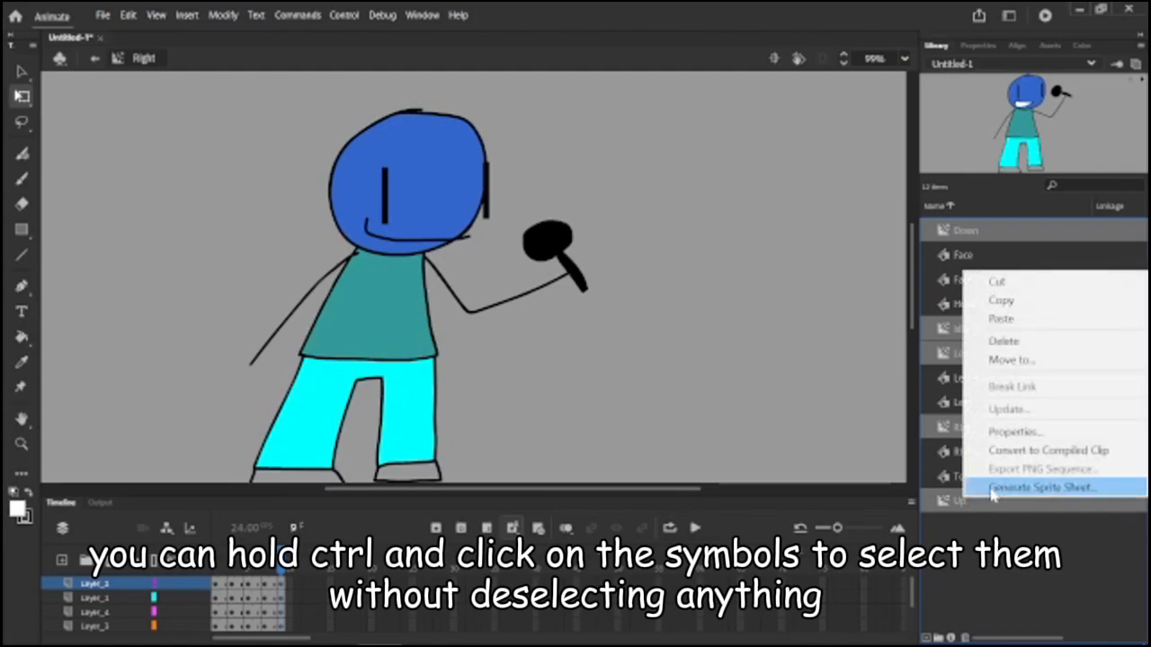
{"action": "left_click", "coordinate": [988, 489]}
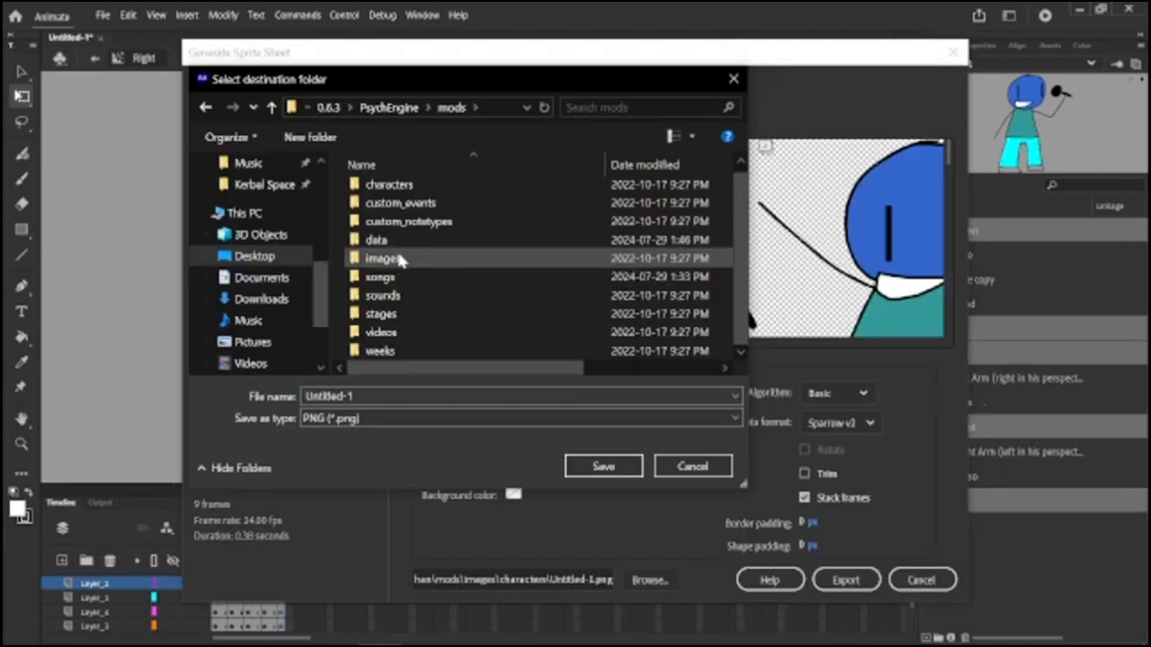
Set the sprite sheet's destination to the mods/images/characters folder with the file name blue.
{"action": "double_click", "coordinate": [401, 259]}
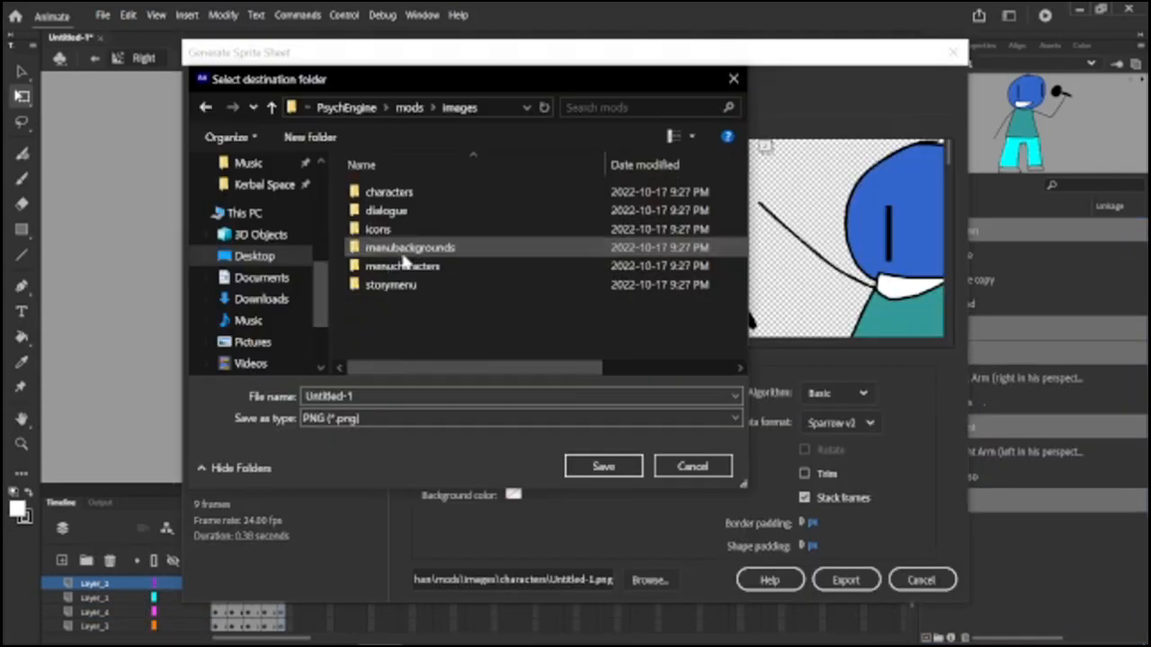
{"action": "double_click", "coordinate": [444, 188]}
{"action": "left_click", "coordinate": [509, 401]}
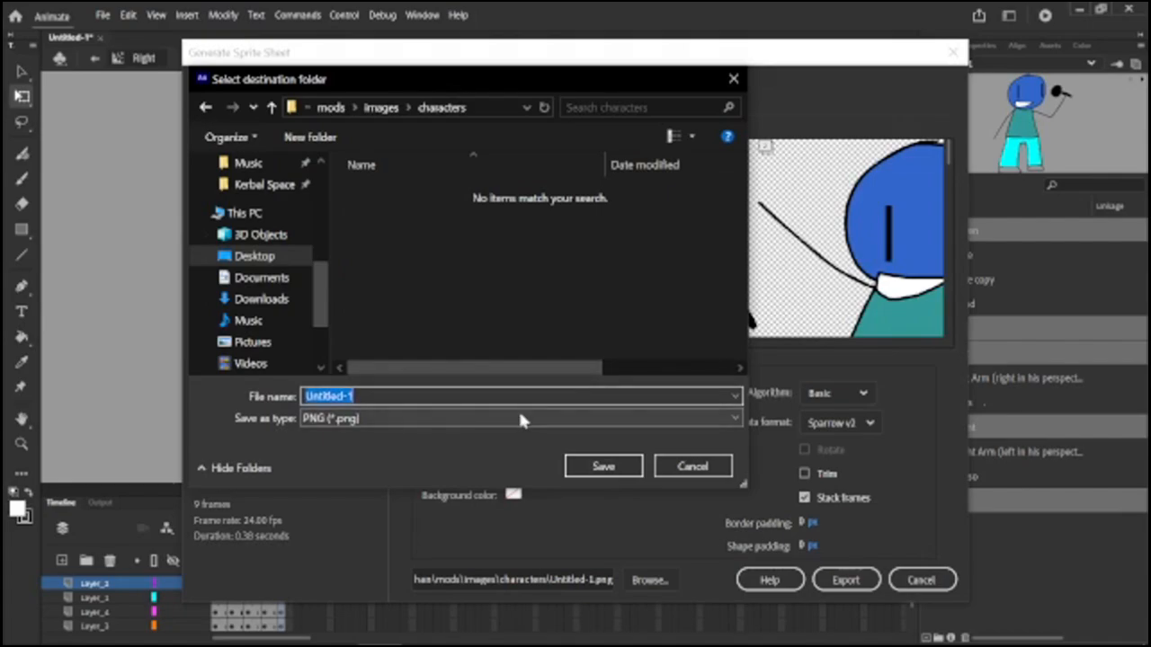
{"action": "type", "text": "blue"}
{"action": "key", "text": "Return"}
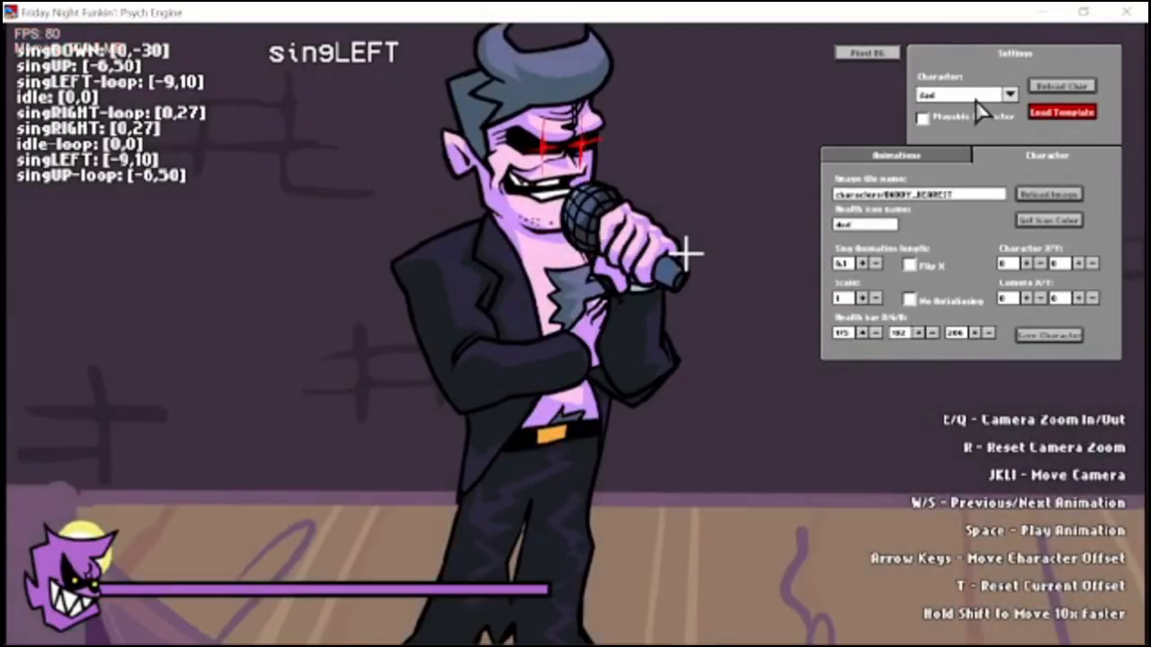
In Psych Engine's character editor, load the tankman character as a base and turn off its Flip X option.
{"action": "left_click", "coordinate": [1010, 93]}
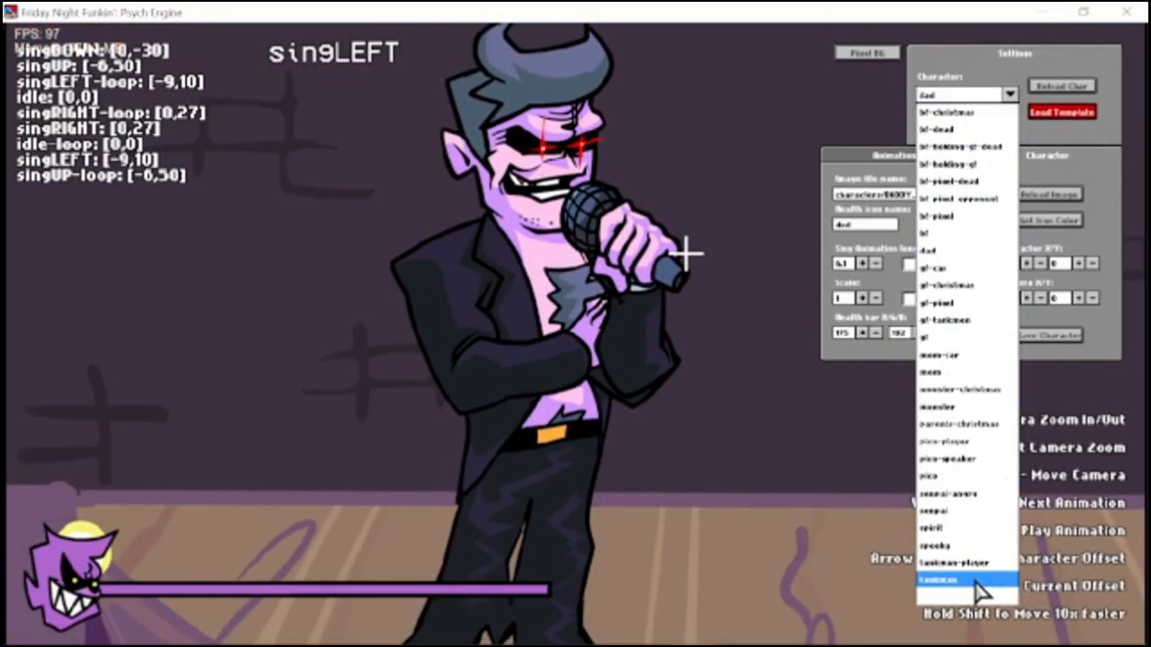
{"action": "scroll", "coordinate": [943, 464], "scroll_direction": "up", "scroll_amount": 1}
{"action": "scroll", "coordinate": [939, 450], "scroll_direction": "down", "scroll_amount": 4}
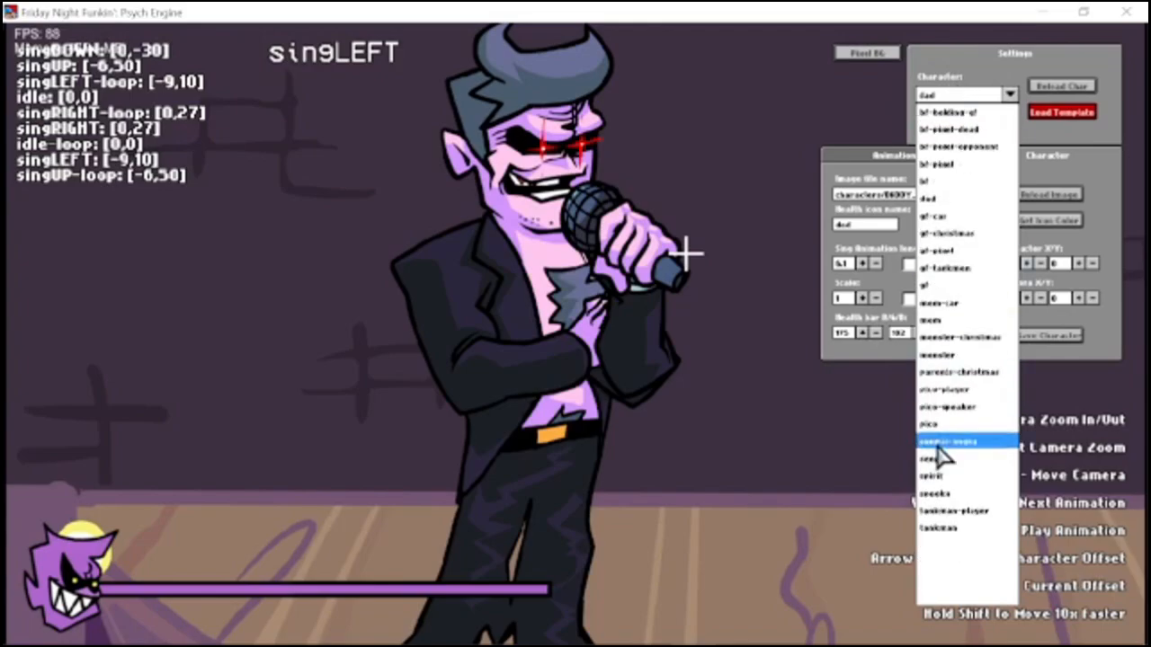
{"action": "left_click", "coordinate": [940, 529]}
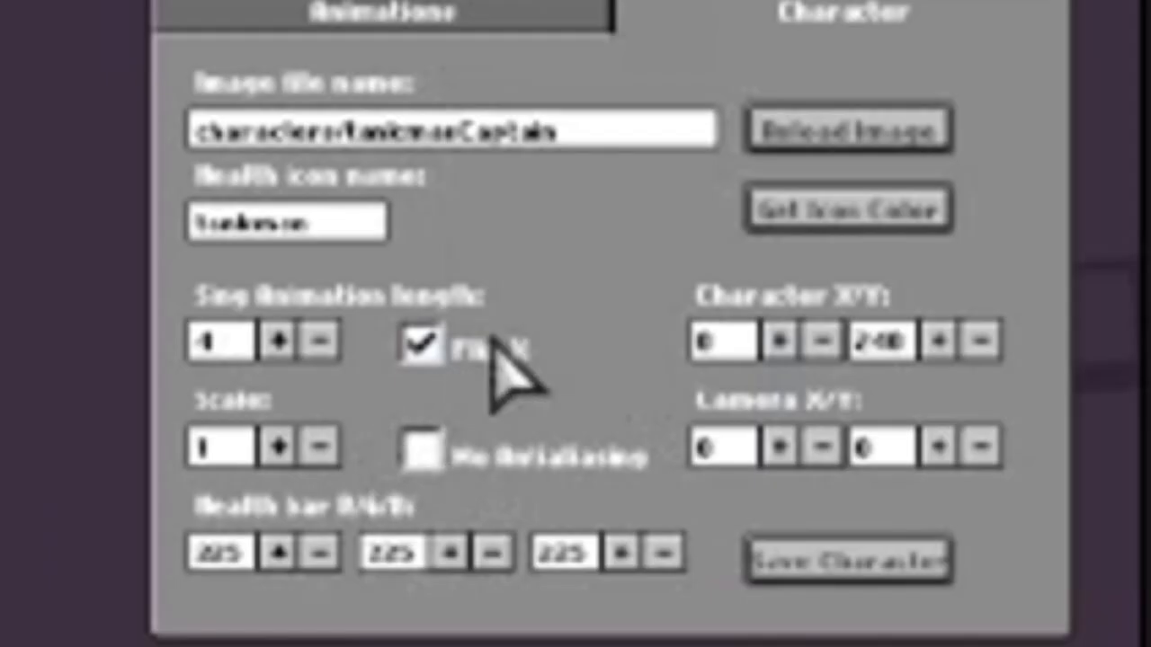
{"action": "left_click", "coordinate": [454, 369]}
Change the character's image file name to characters/blue and reload the image.
{"action": "left_click", "coordinate": [661, 127]}
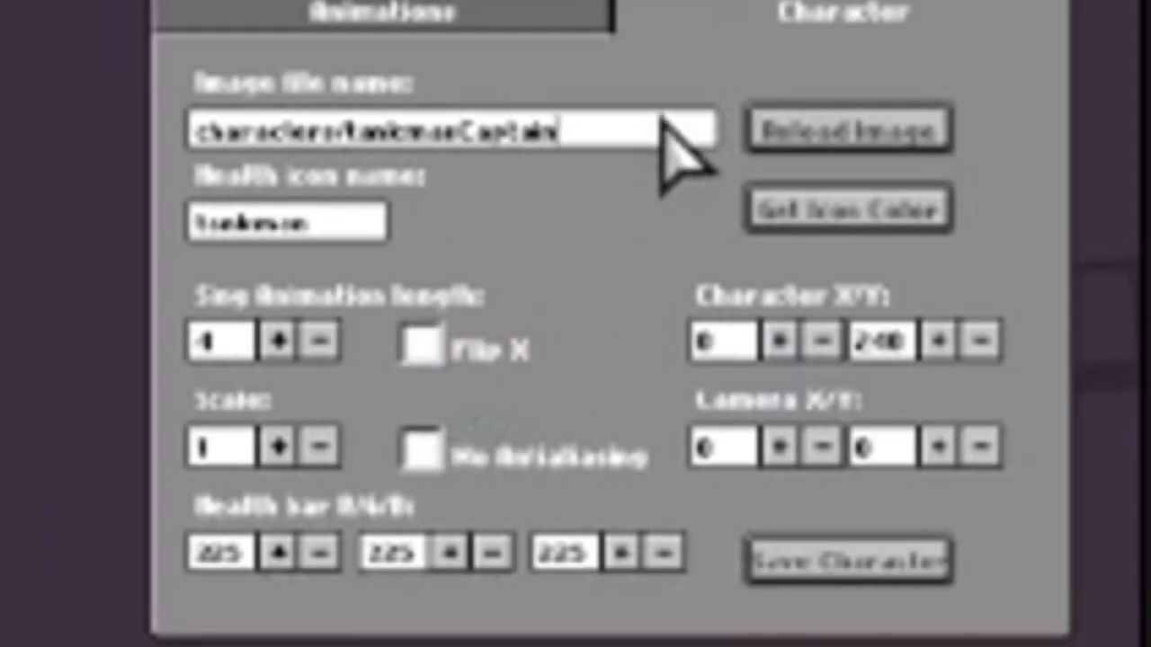
{"action": "key", "text": "BackSpace"}
{"action": "key", "text": "BackSpace"}
{"action": "key", "text": "BackSpace"}
{"action": "key", "text": "BackSpace"}
{"action": "key", "text": "BackSpace"}
{"action": "key", "text": "BackSpace"}
{"action": "key", "text": "BackSpace"}
{"action": "key", "text": "BackSpace"}
{"action": "key", "text": "BackSpace"}
{"action": "key", "text": "BackSpace"}
{"action": "key", "text": "BackSpace"}
{"action": "key", "text": "BackSpace"}
{"action": "key", "text": "BackSpace"}
{"action": "type", "text": "blue"}
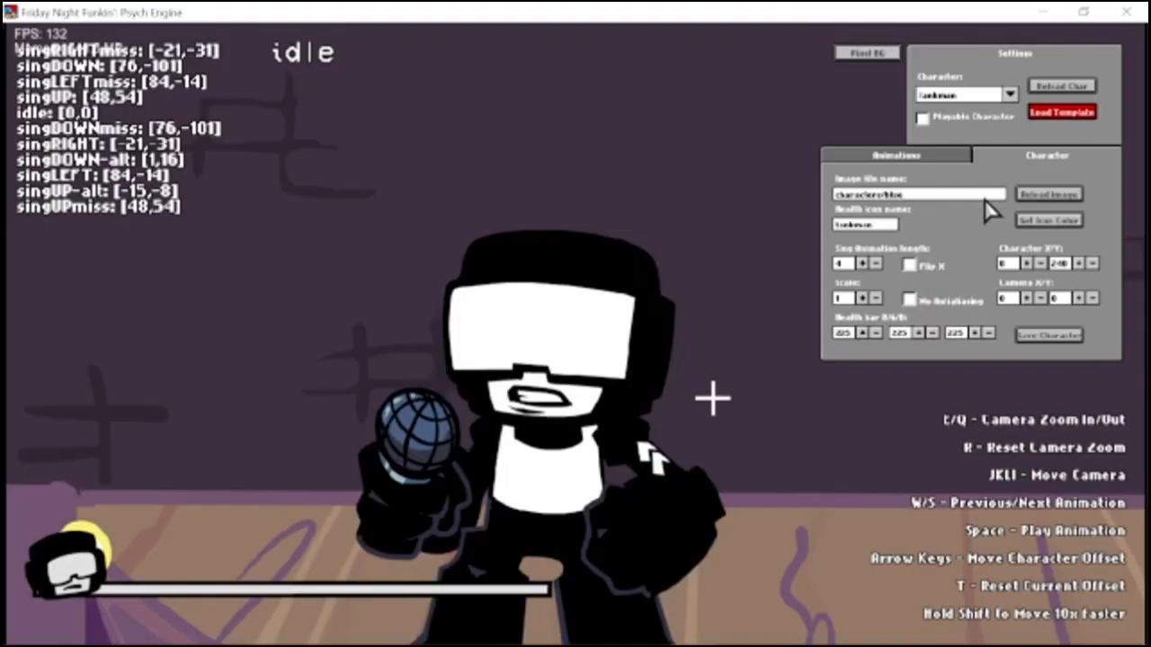
{"action": "left_click", "coordinate": [1021, 193]}
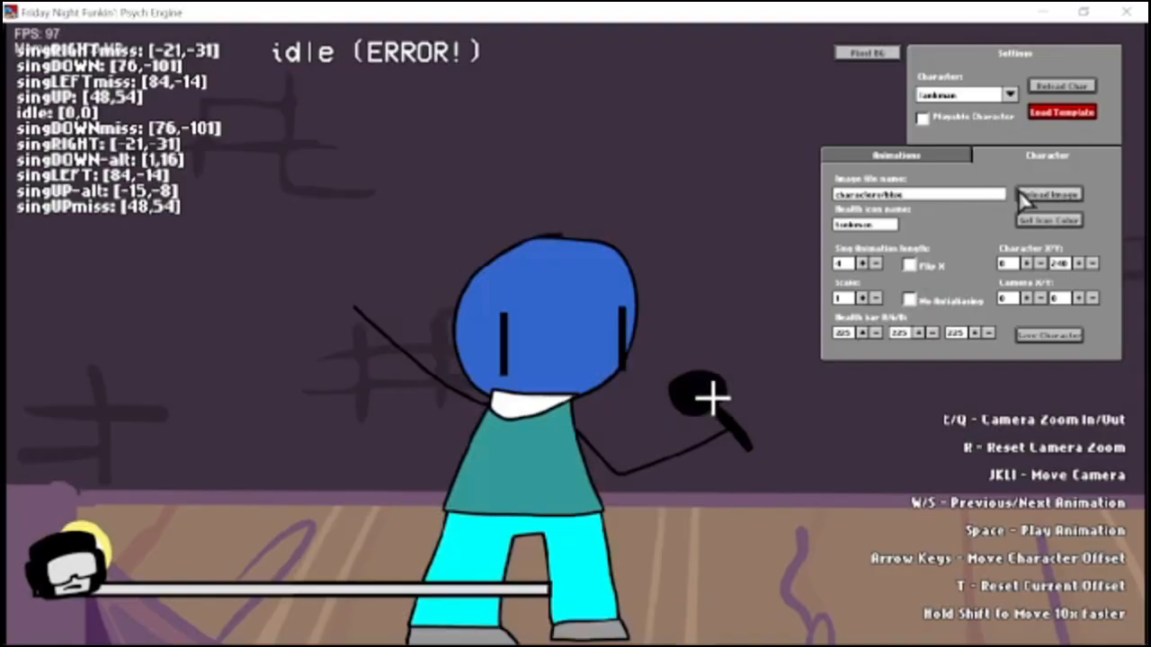
Cycle through the character's animations to check how the blue sprite appears in each.
{"action": "key", "text": "w"}
{"action": "key", "text": "w"}
{"action": "key", "text": "w"}
{"action": "key", "text": "w"}
{"action": "key", "text": "w"}
{"action": "key", "text": "w"}
{"action": "key", "text": "w"}
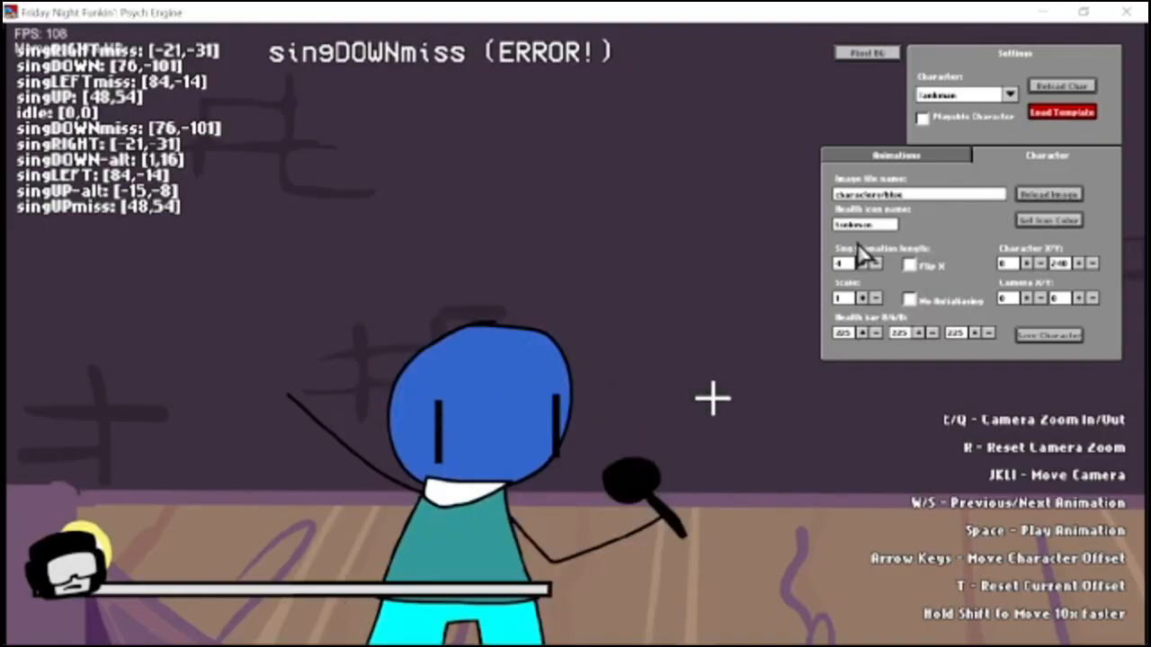
{"action": "key", "text": "w"}
{"action": "key", "text": "w"}
{"action": "key", "text": "w"}
{"action": "key", "text": "s"}
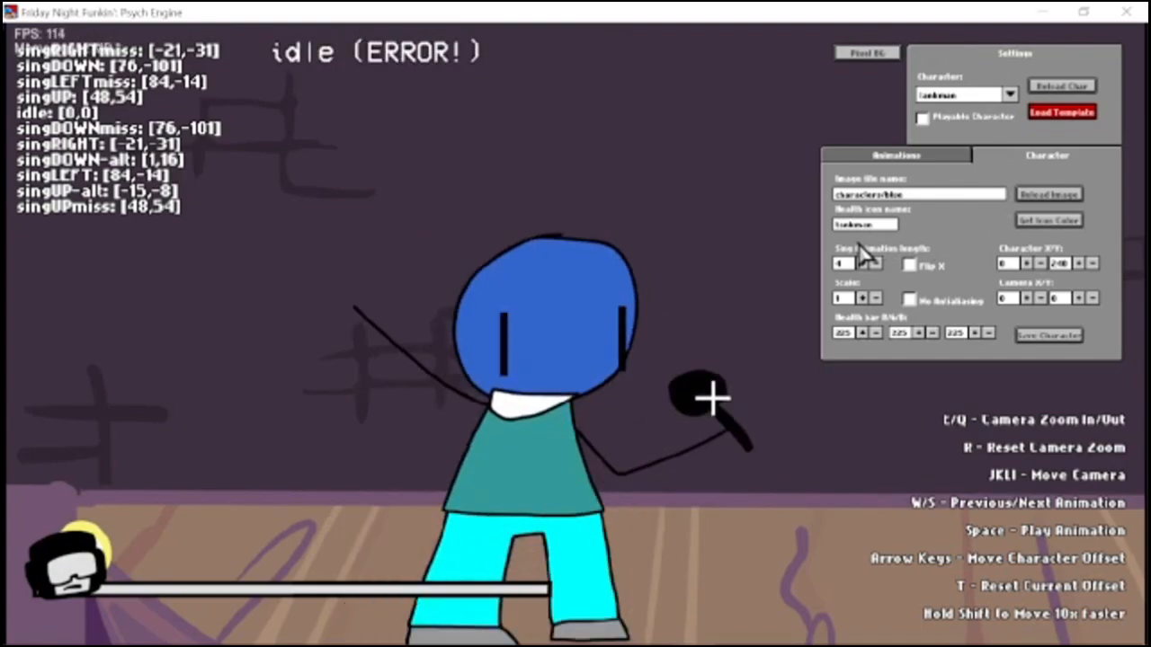
Remove the singUP-alt, singDOWN-alt, singUPmiss and singDOWNmiss animations from the character.
{"action": "left_click", "coordinate": [894, 157]}
{"action": "left_click", "coordinate": [882, 205]}
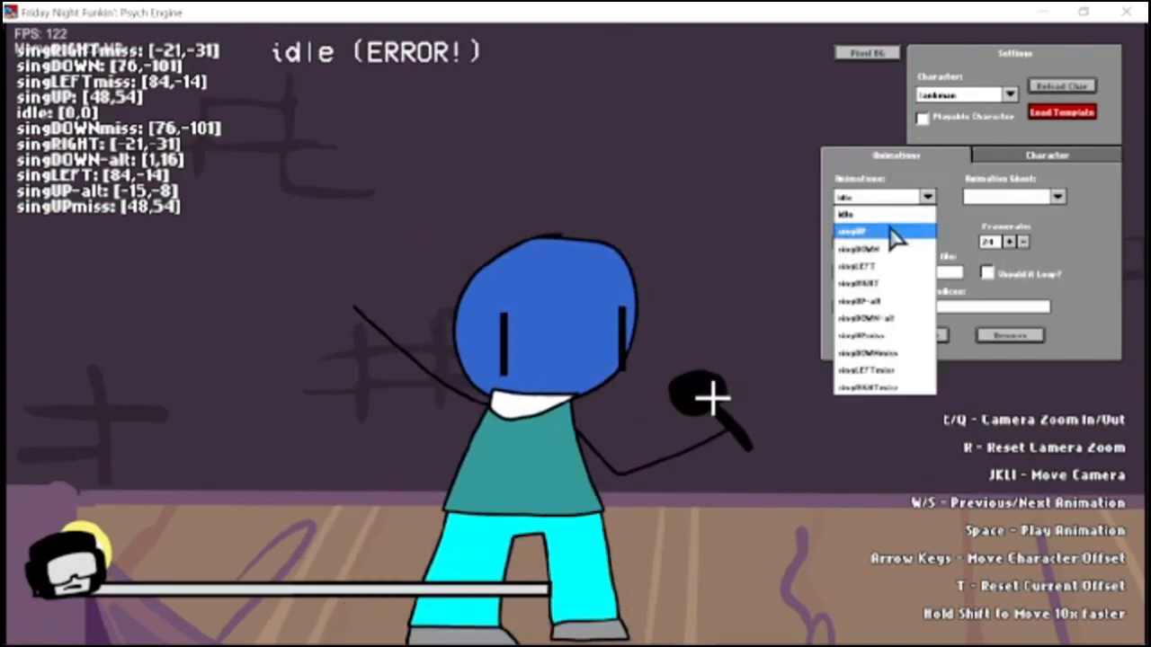
{"action": "left_click", "coordinate": [897, 300]}
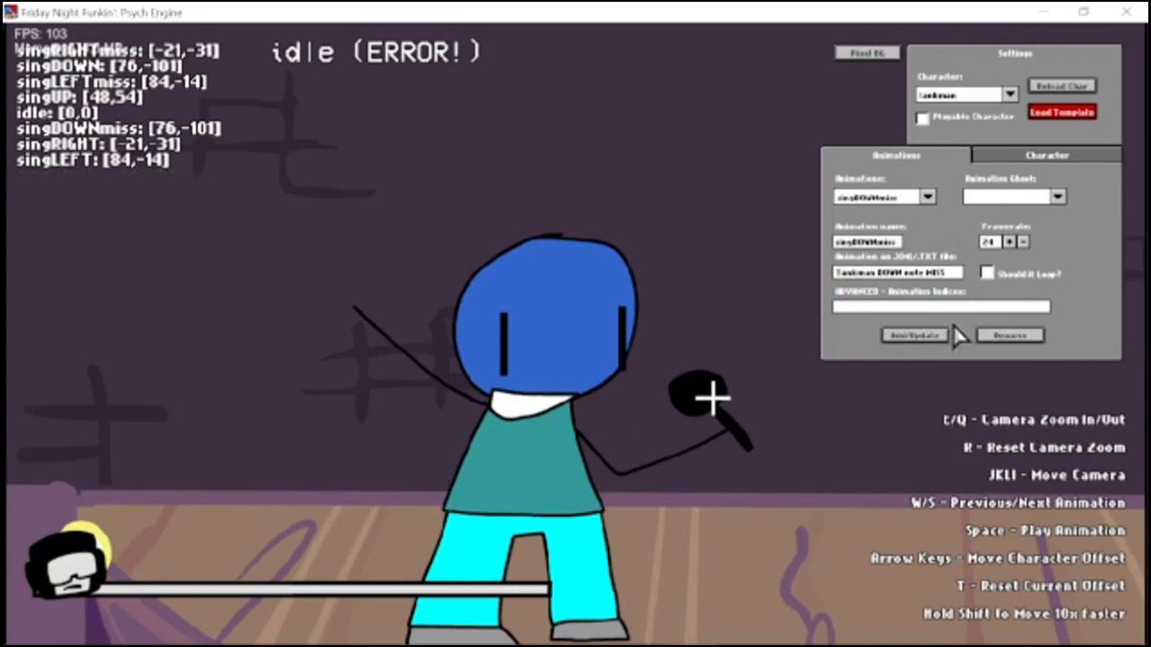
{"action": "left_click", "coordinate": [987, 332]}
{"action": "left_click", "coordinate": [870, 201]}
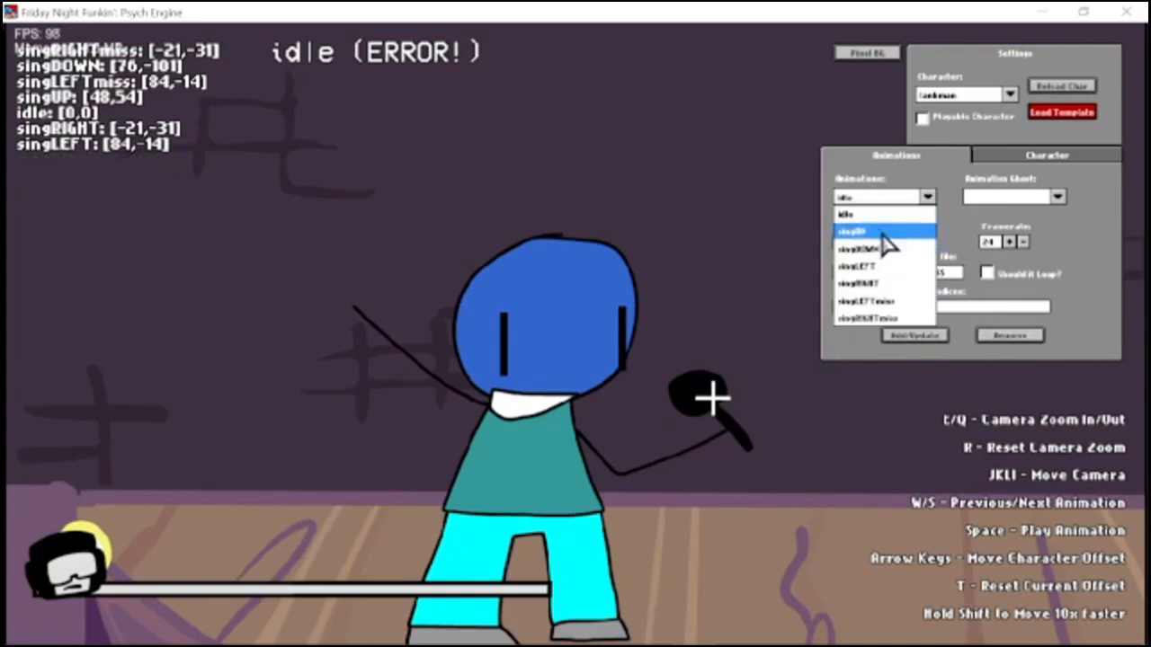
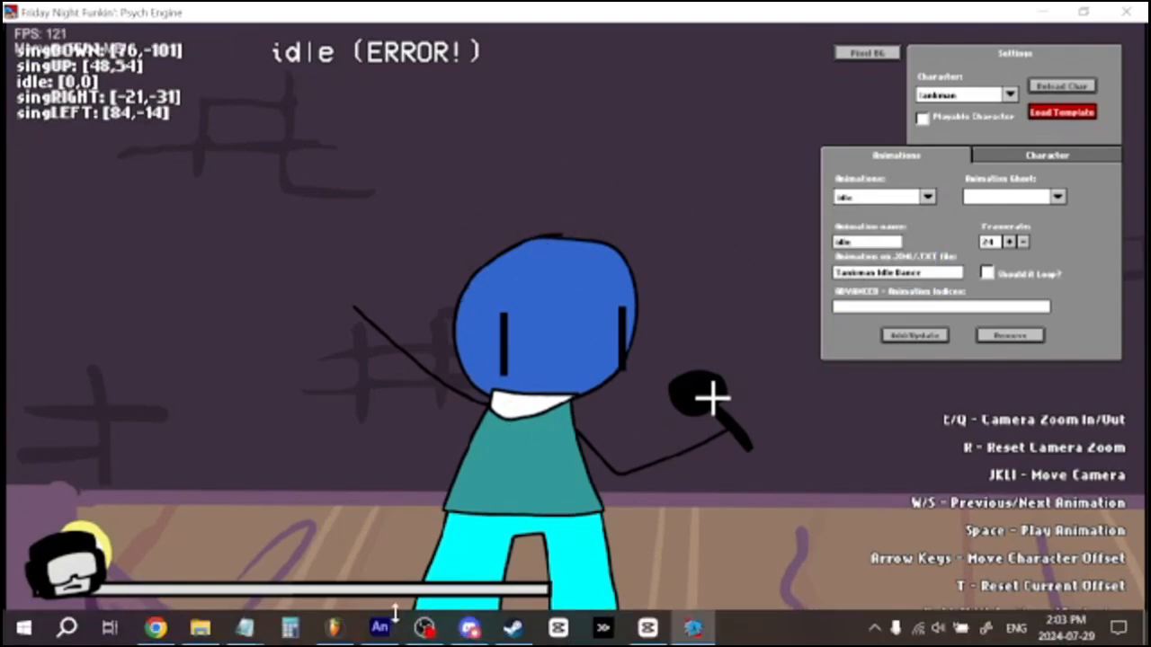
Switch to Adobe Animate, check the names of the Idle, Down, Left, Right and Up symbols in the library, and return to Psych Engine.
{"action": "left_click", "coordinate": [379, 641]}
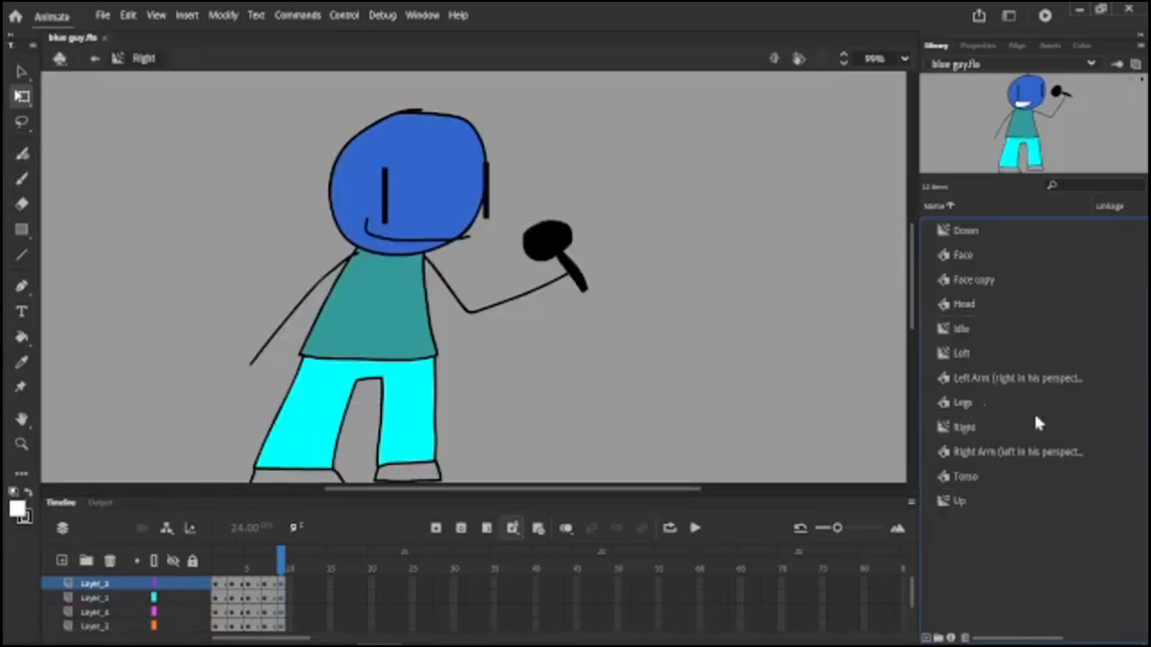
{"action": "left_click", "coordinate": [962, 329]}
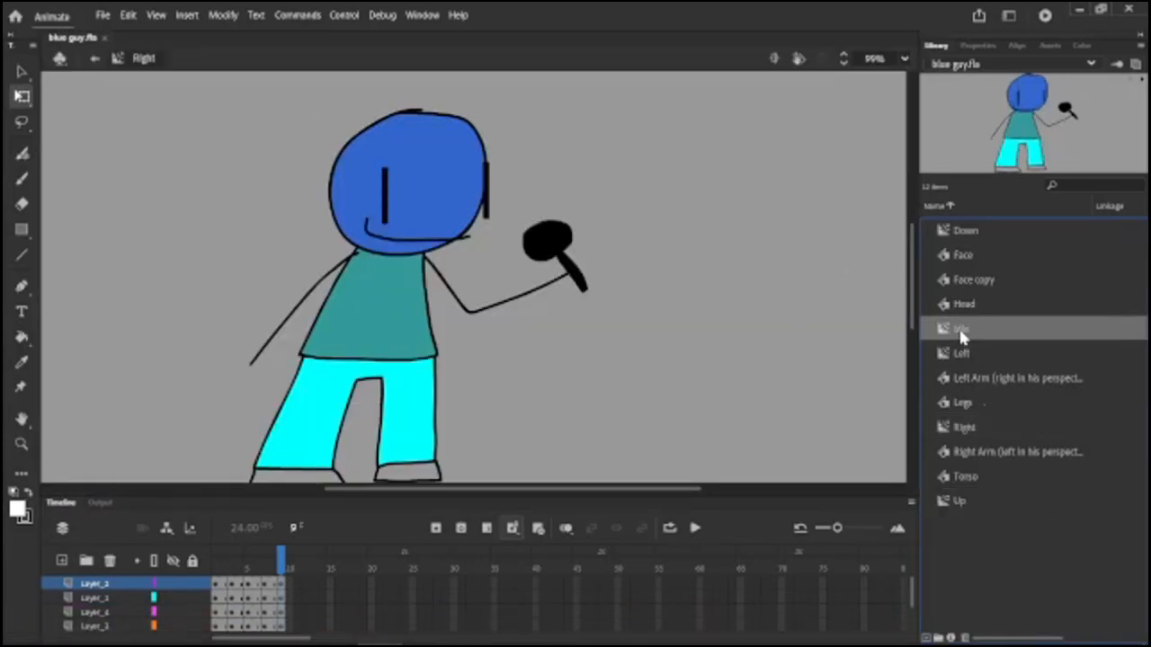
{"action": "double_click", "coordinate": [963, 329]}
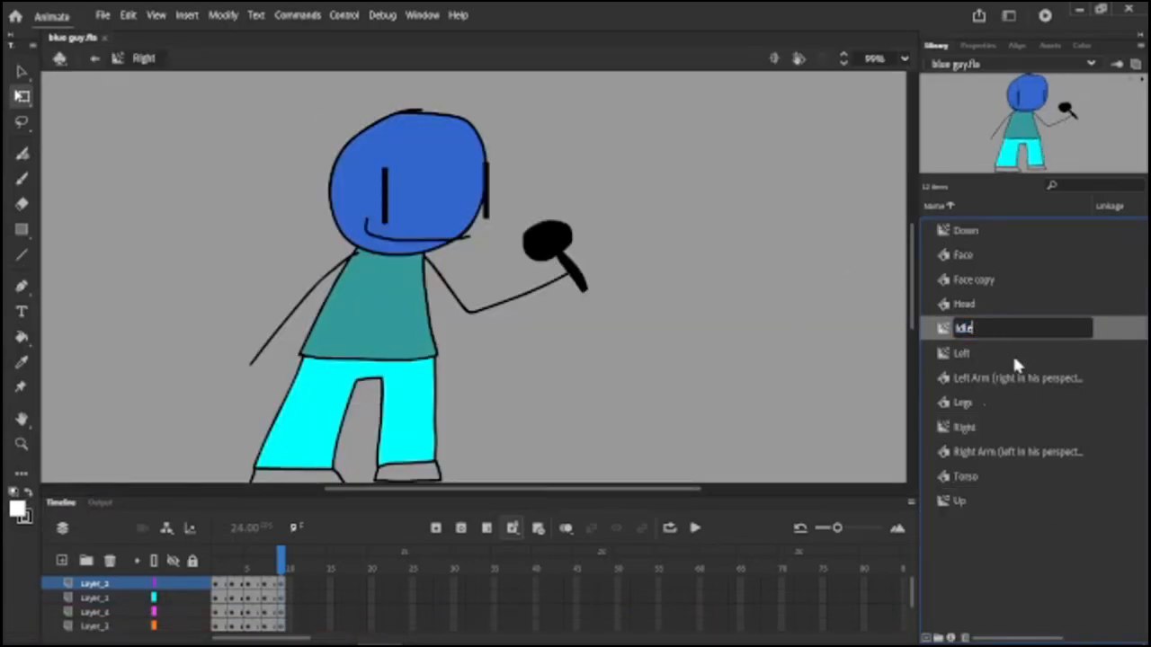
{"action": "key", "text": "Return"}
{"action": "left_click", "coordinate": [967, 233]}
{"action": "left_click", "coordinate": [1003, 349]}
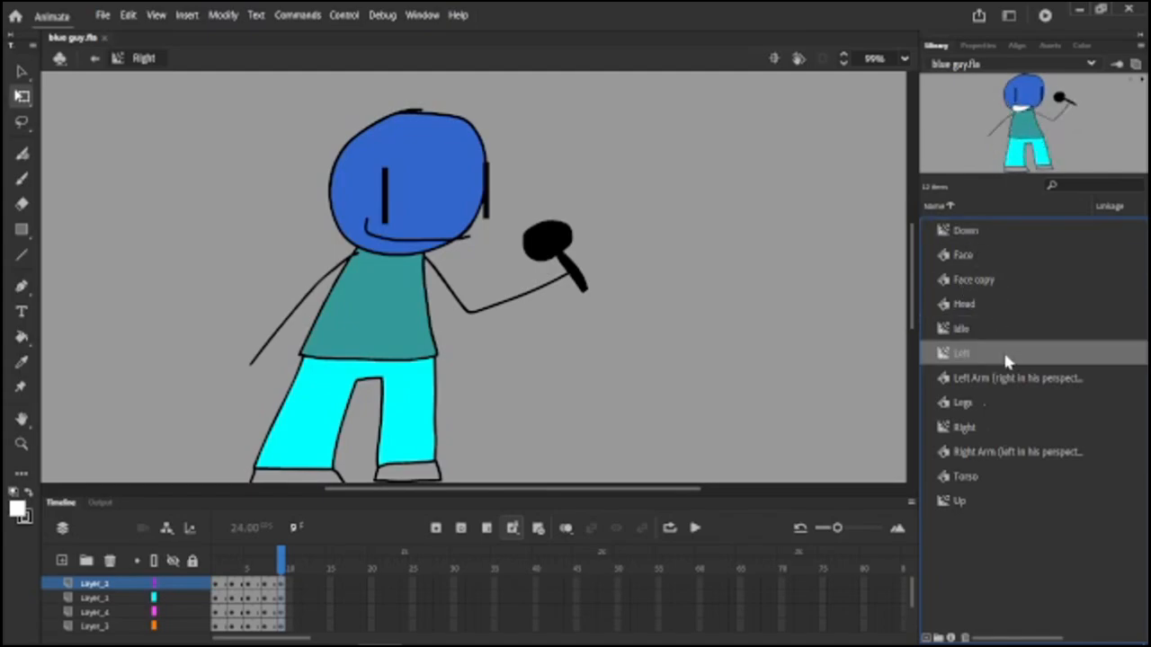
{"action": "left_click", "coordinate": [988, 427]}
{"action": "left_click", "coordinate": [986, 502]}
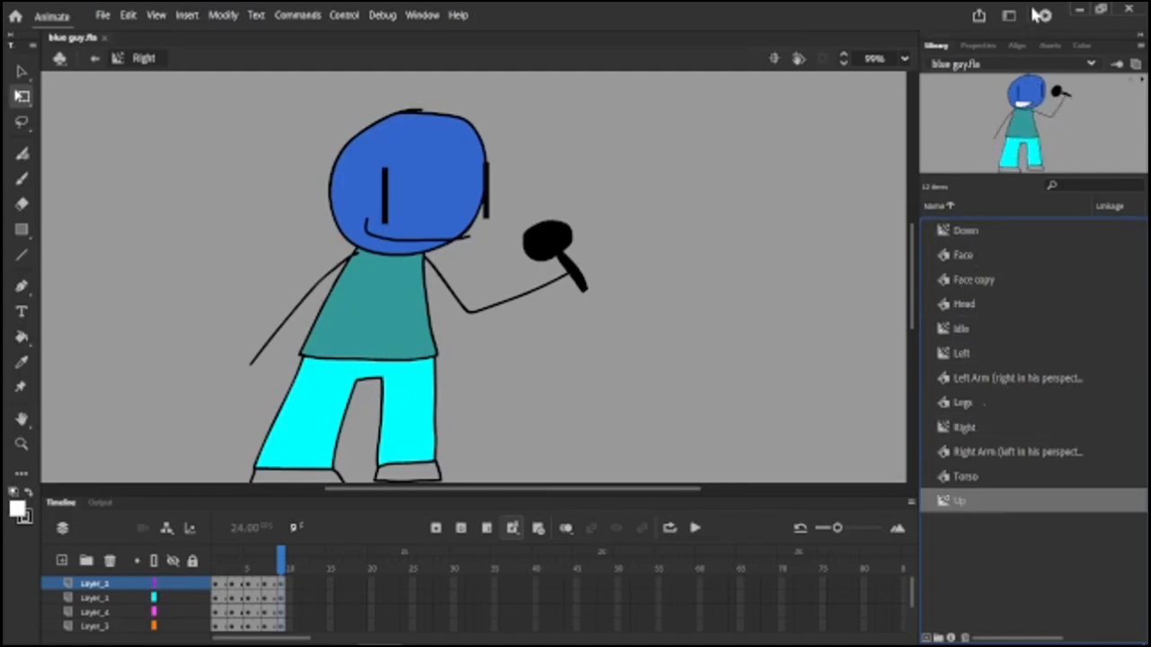
{"action": "left_click", "coordinate": [1077, 16]}
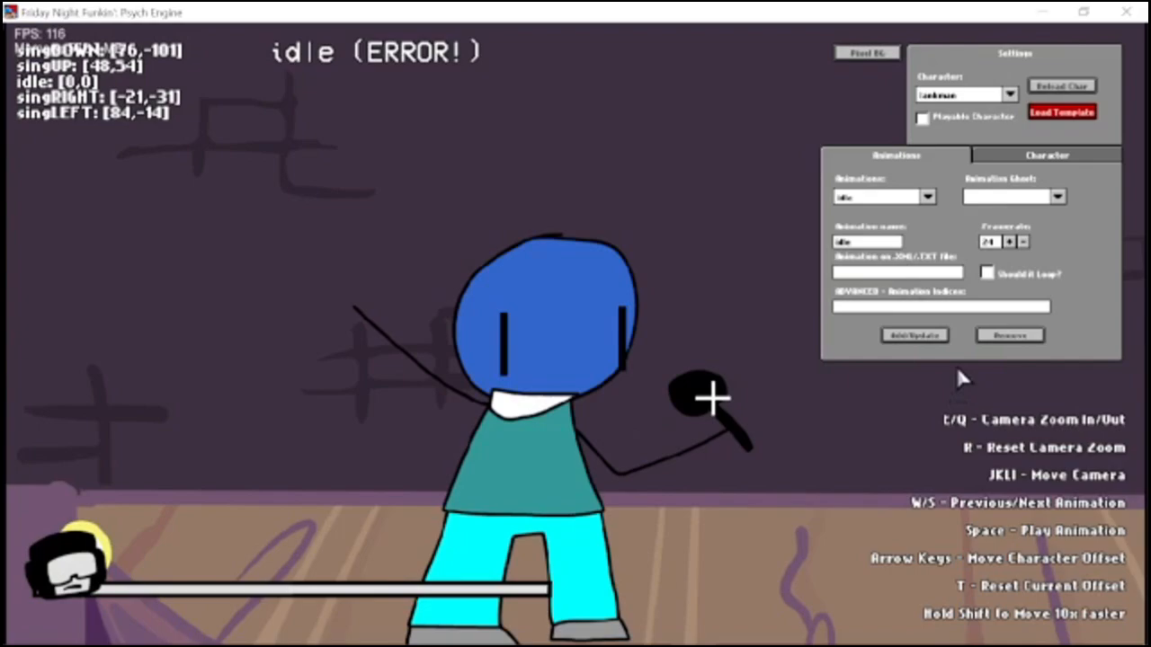
{"action": "left_click", "coordinate": [381, 629]}
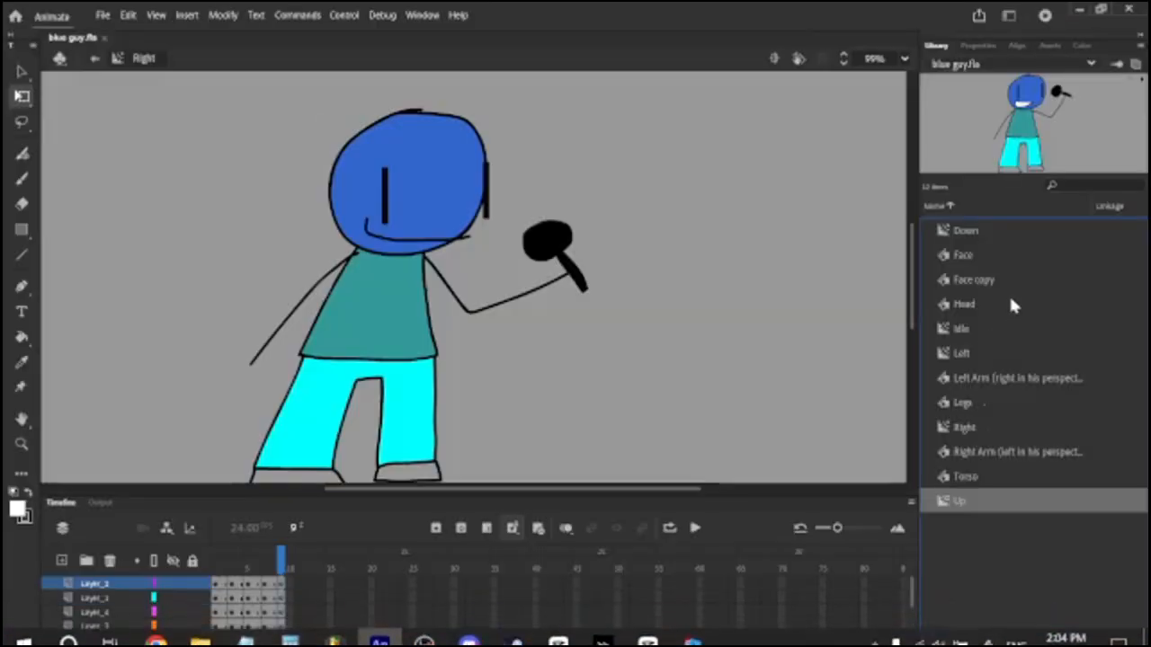
{"action": "left_click", "coordinate": [1079, 13]}
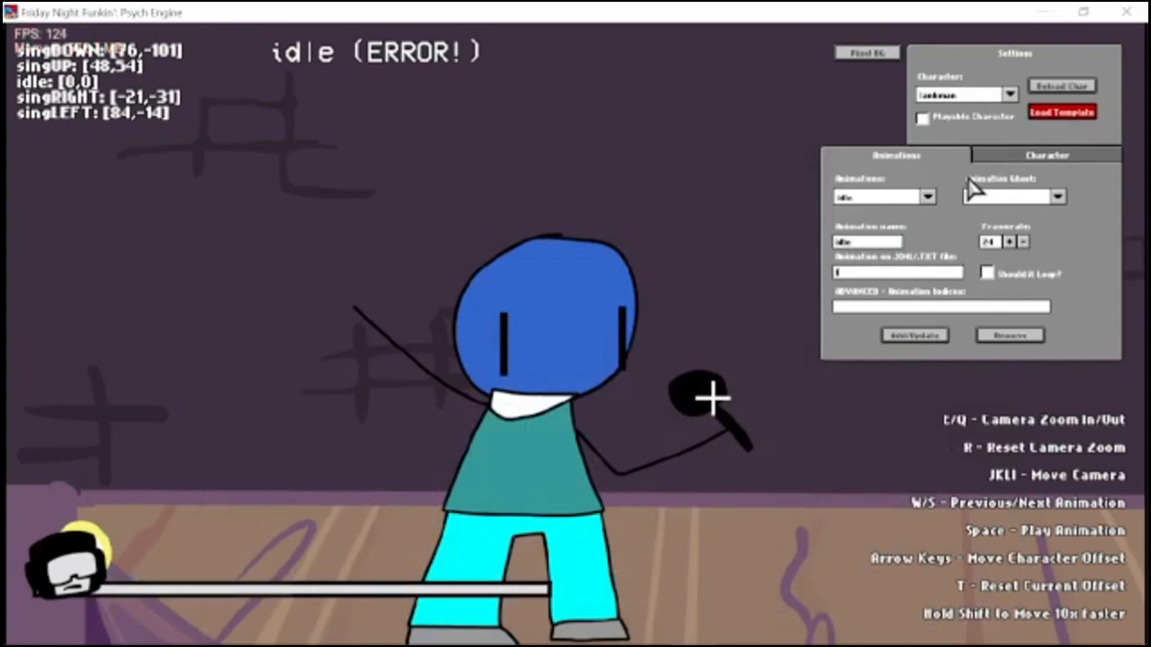
Update idle, singUP, singDOWN, singLEFT and singRIGHT to use the XML animations Idle, Up, Down, Left and Right.
{"action": "left_click", "coordinate": [904, 335]}
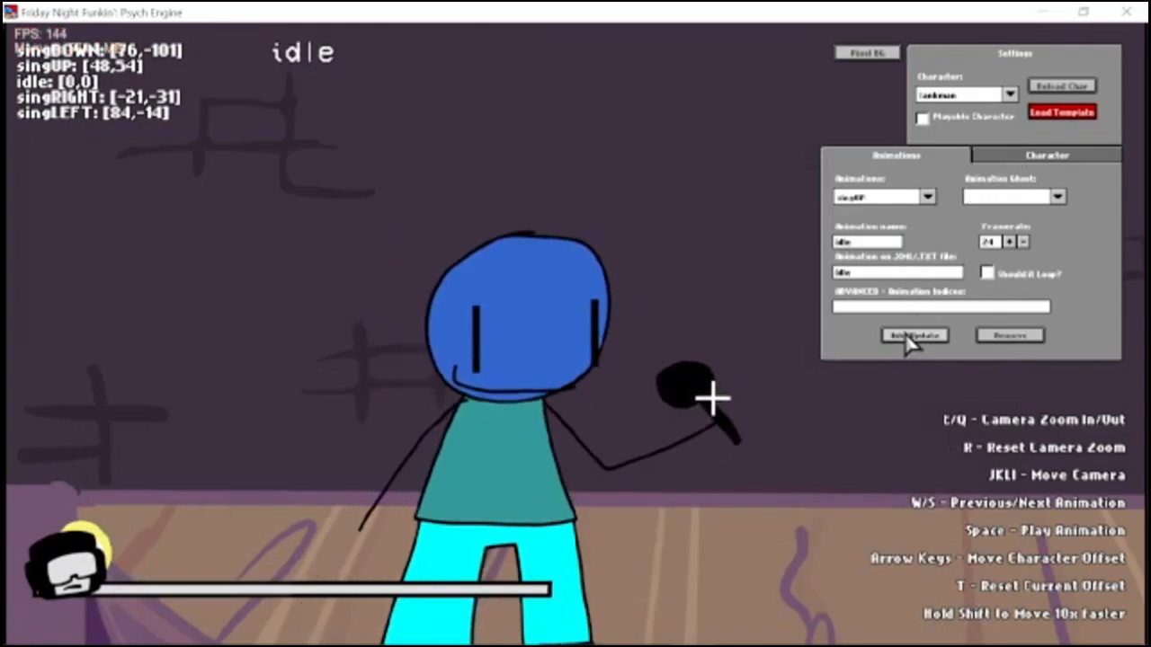
{"action": "key", "text": "k"}
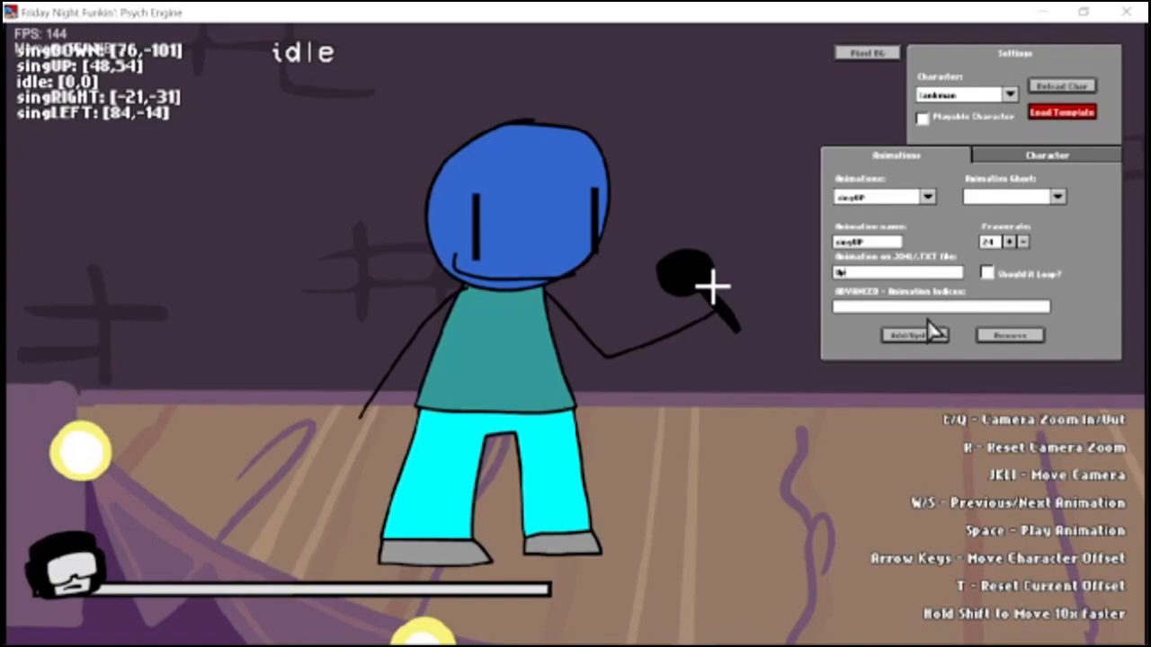
{"action": "left_click", "coordinate": [931, 333]}
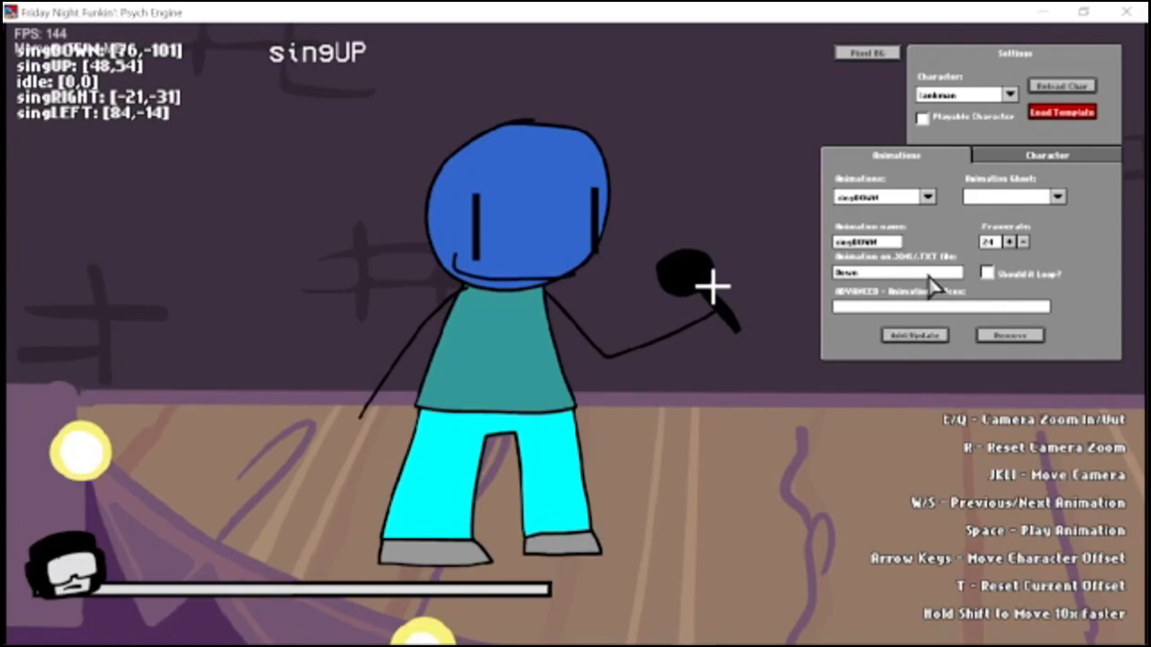
{"action": "left_click", "coordinate": [919, 336]}
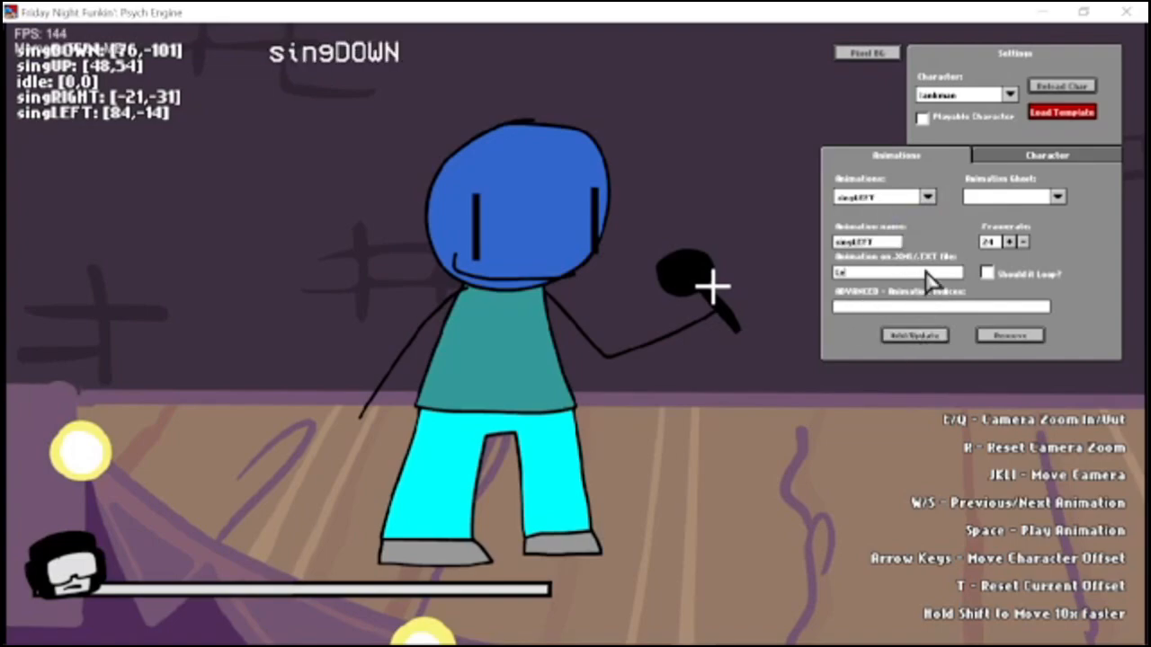
{"action": "type", "text": "ight"}
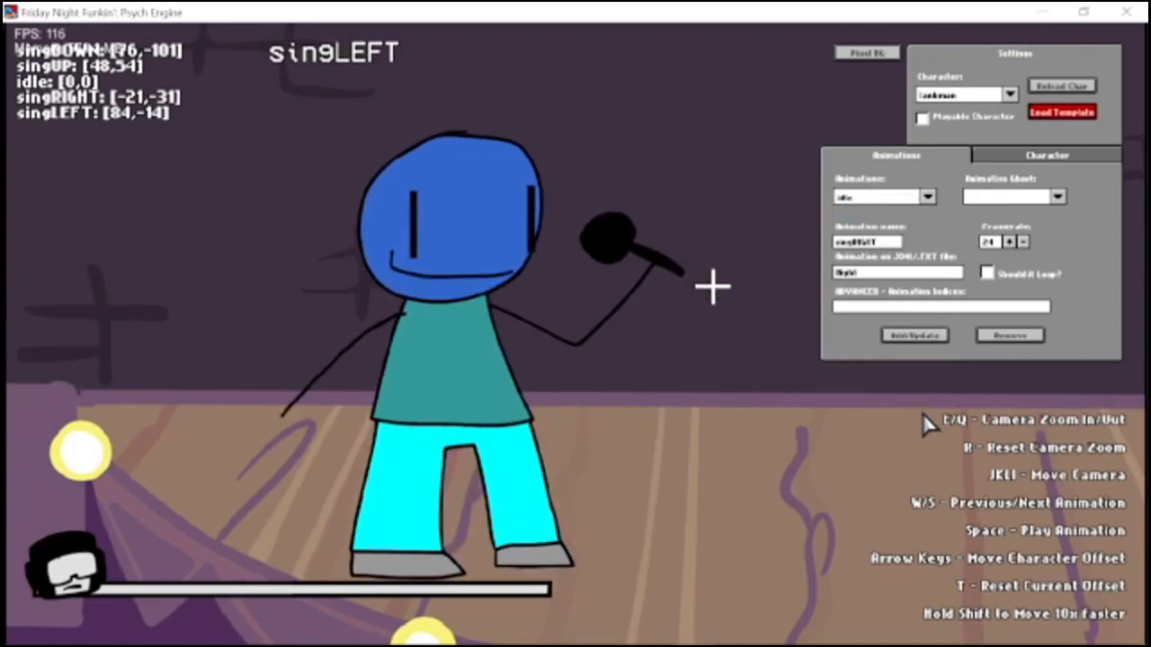
Cycle through the character's sing and idle animations to check that each plays the correct pose.
{"action": "key", "text": "w"}
{"action": "key", "text": "w"}
{"action": "key", "text": "w"}
{"action": "key", "text": "w"}
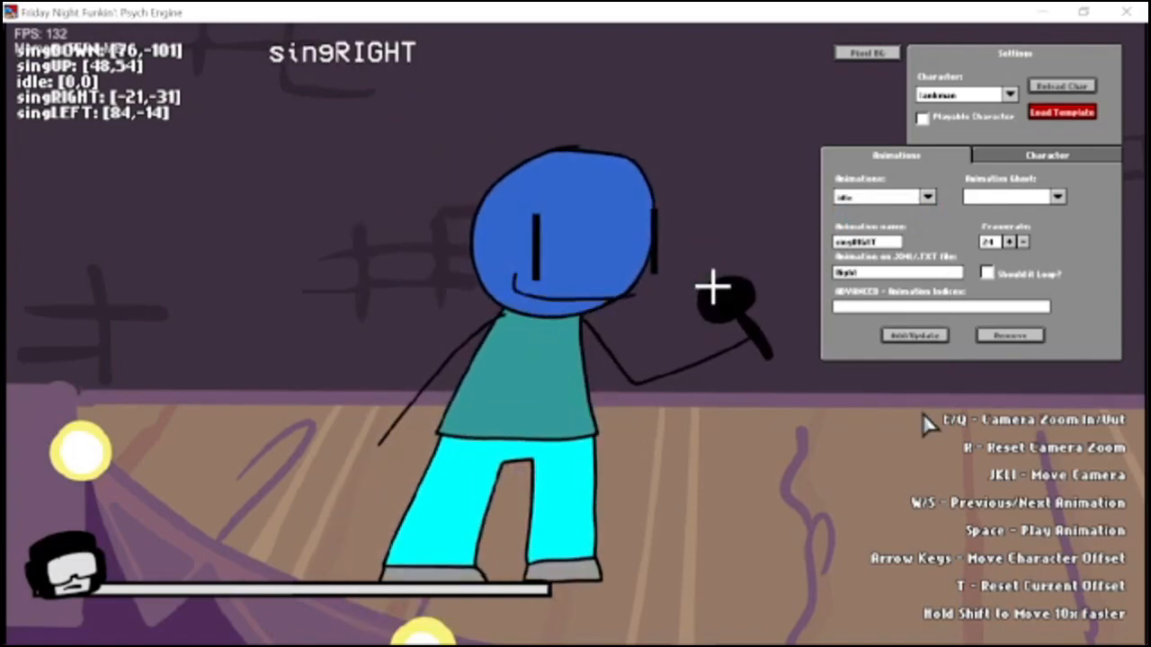
{"action": "key", "text": "s"}
{"action": "key", "text": "s"}
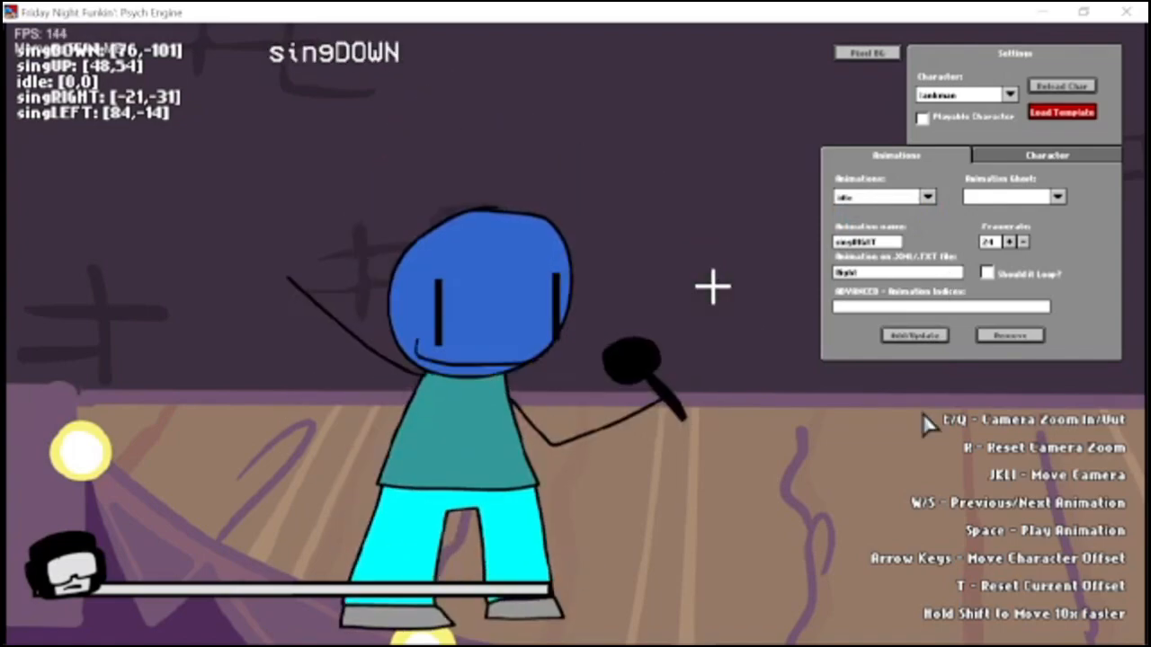
{"action": "key", "text": "s"}
{"action": "key", "text": "s"}
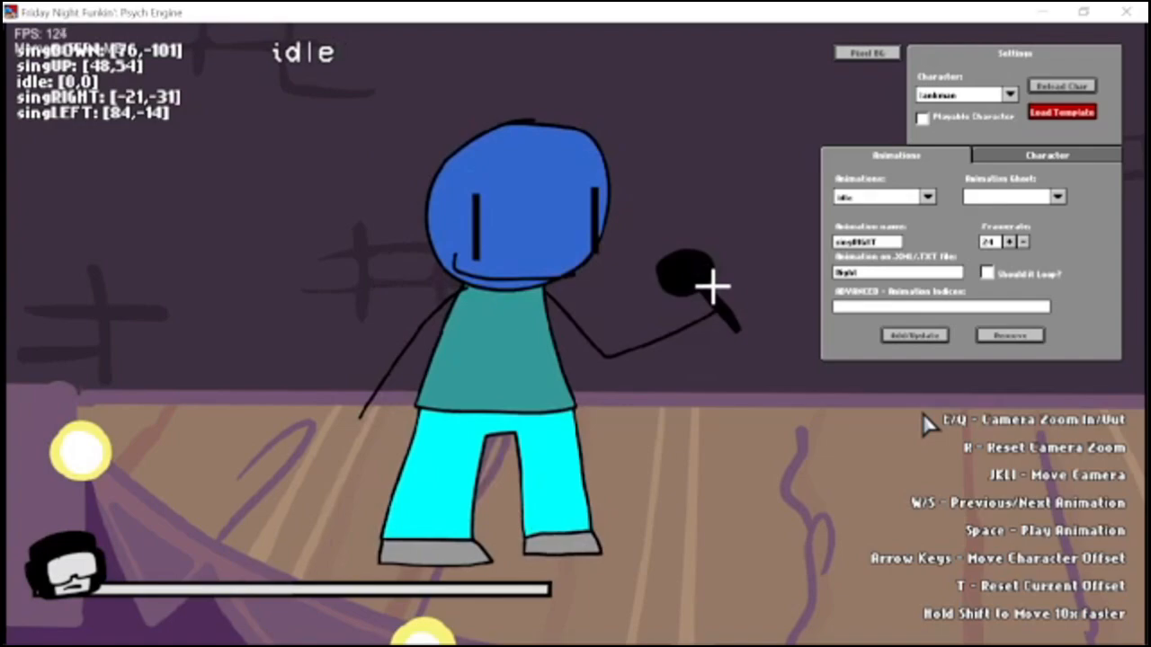
Set the animation ghost to idle as a reference for aligning the other animations.
{"action": "left_click", "coordinate": [1007, 196]}
{"action": "left_click", "coordinate": [998, 230]}
{"action": "left_click", "coordinate": [995, 197]}
{"action": "left_click", "coordinate": [984, 214]}
{"action": "left_click", "coordinate": [1009, 195]}
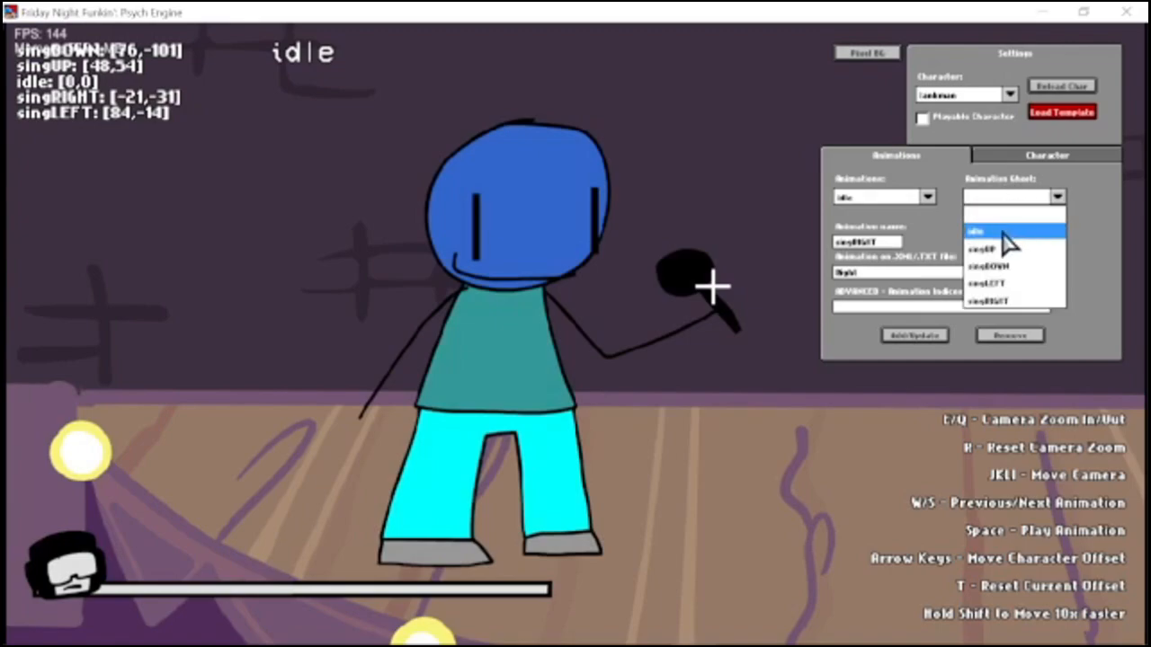
{"action": "left_click", "coordinate": [1010, 233]}
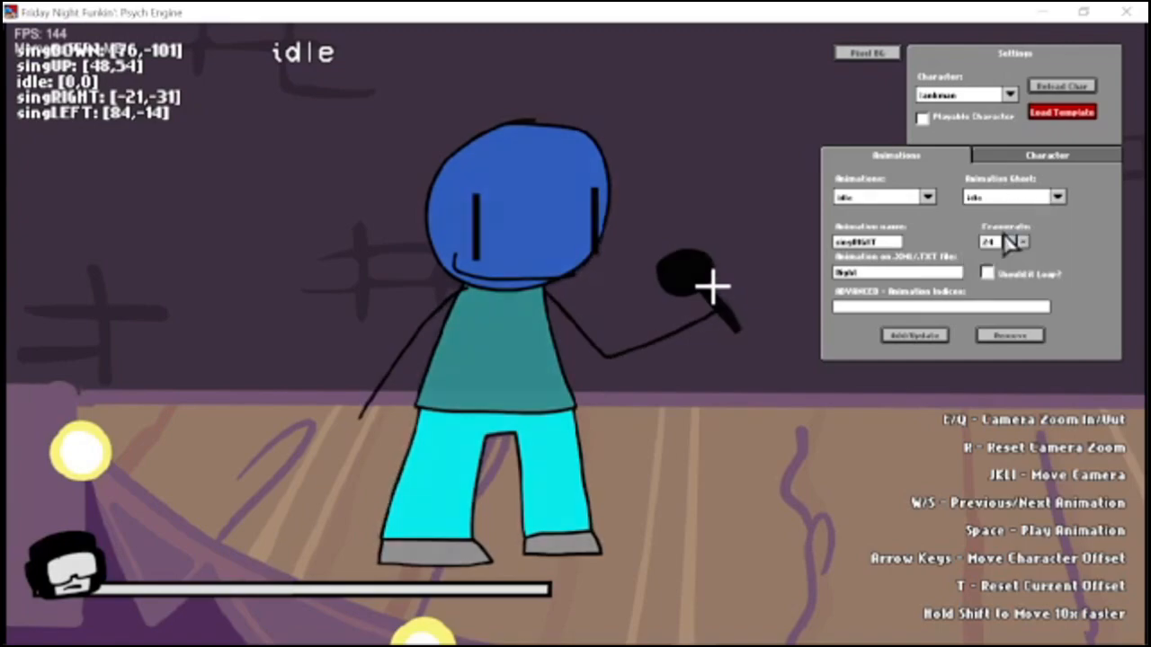
Step through the sing animations to compare their positions with the idle ghost, ending on singRIGHT.
{"action": "key", "text": "w"}
{"action": "key", "text": "w"}
{"action": "key", "text": "w"}
{"action": "key", "text": "s"}
{"action": "key", "text": "s"}
{"action": "key", "text": "s"}
{"action": "key", "text": "s"}
{"action": "key", "text": "s"}
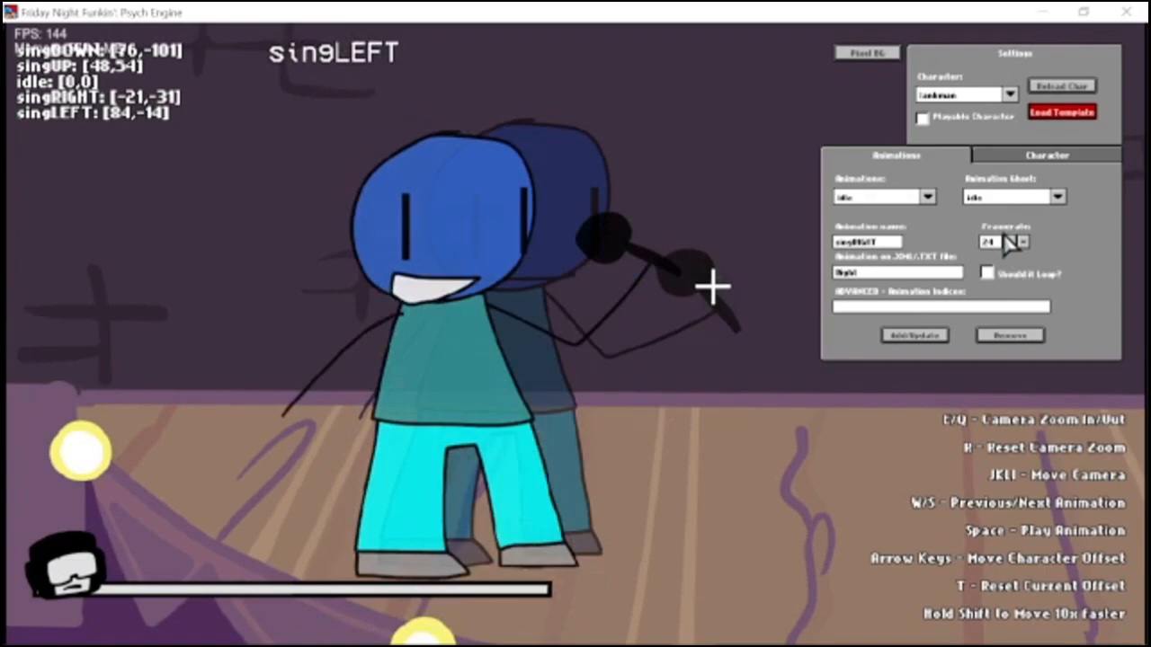
{"action": "key", "text": "w"}
{"action": "key", "text": "w"}
{"action": "key", "text": "s"}
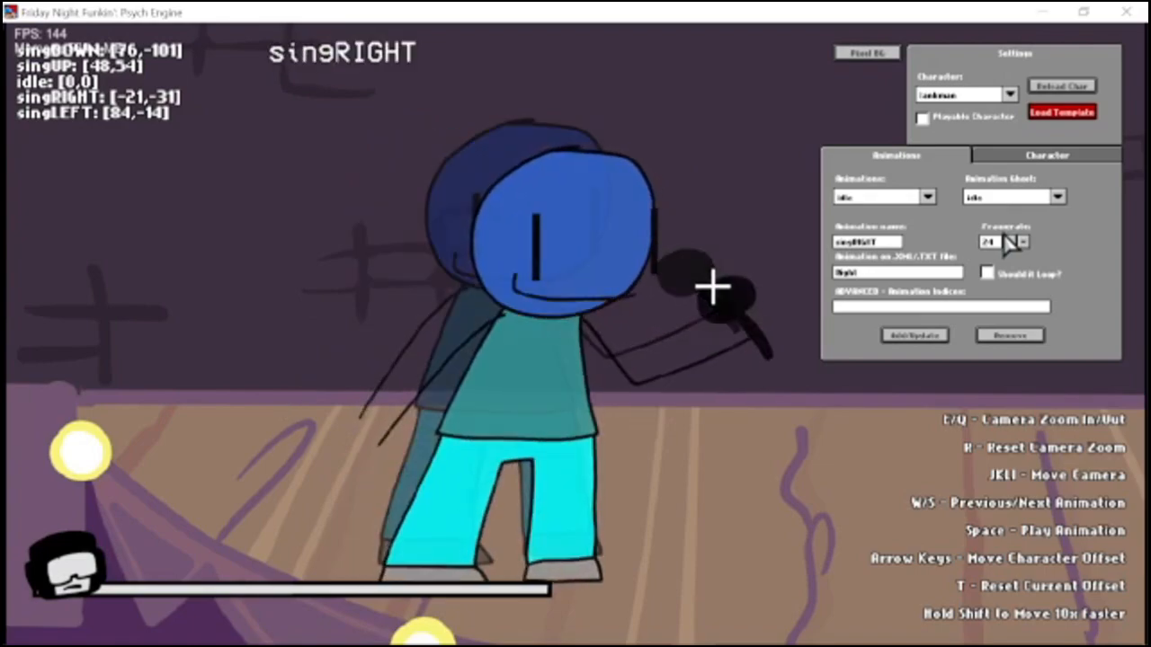
Align the singRIGHT animation's feet with the idle ghost by moving its offset to -21, -1.
{"action": "key", "text": "shift+Up"}
{"action": "key", "text": "shift+Up"}
{"action": "key", "text": "shift+Up"}
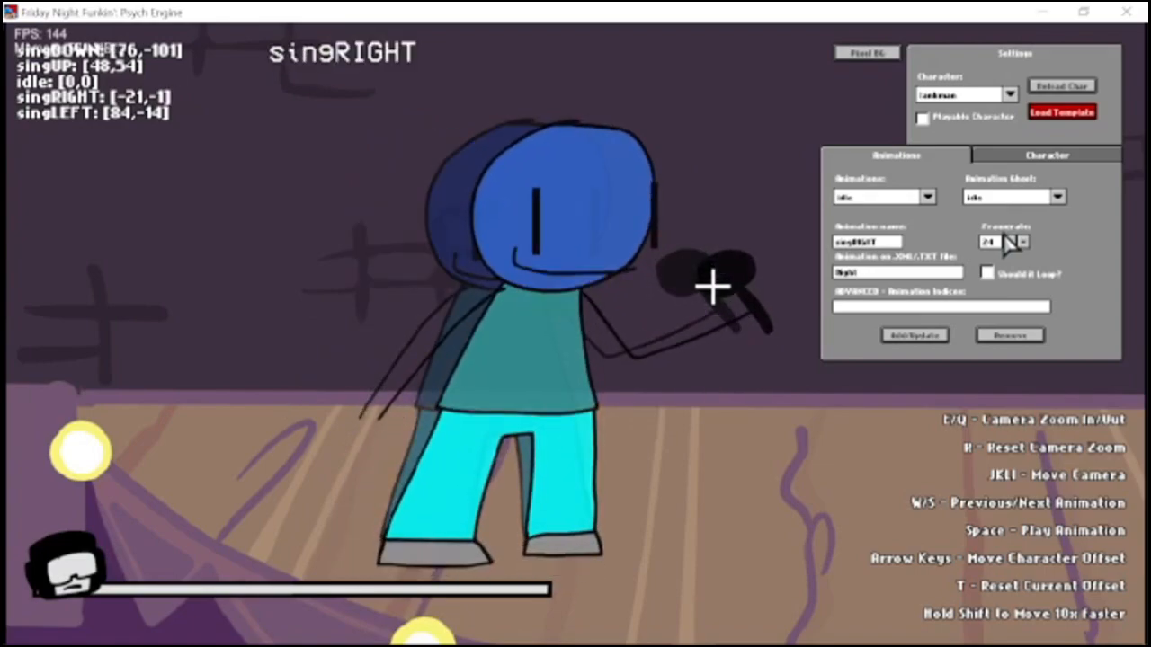
{"action": "key", "text": "shift+Down"}
{"action": "key", "text": "shift+Down"}
{"action": "key", "text": "shift+Down"}
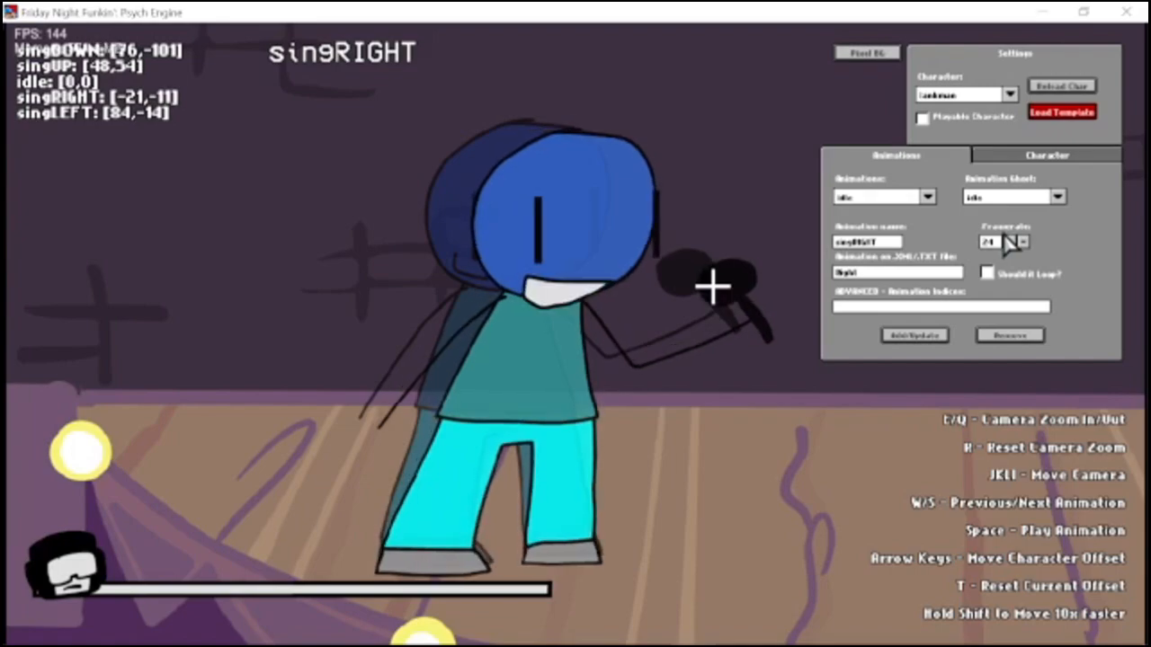
{"action": "key", "text": "shift+Up"}
{"action": "key", "text": "Left"}
{"action": "key", "text": "Right"}
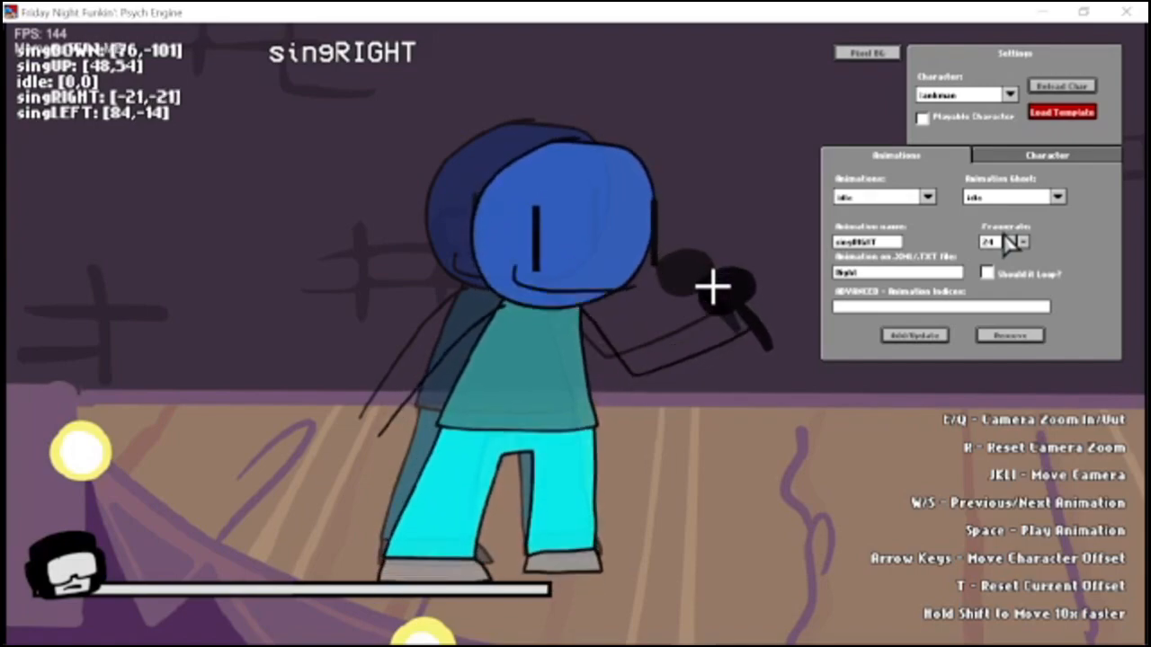
{"action": "key", "text": "shift+Up"}
{"action": "key", "text": "shift+Up"}
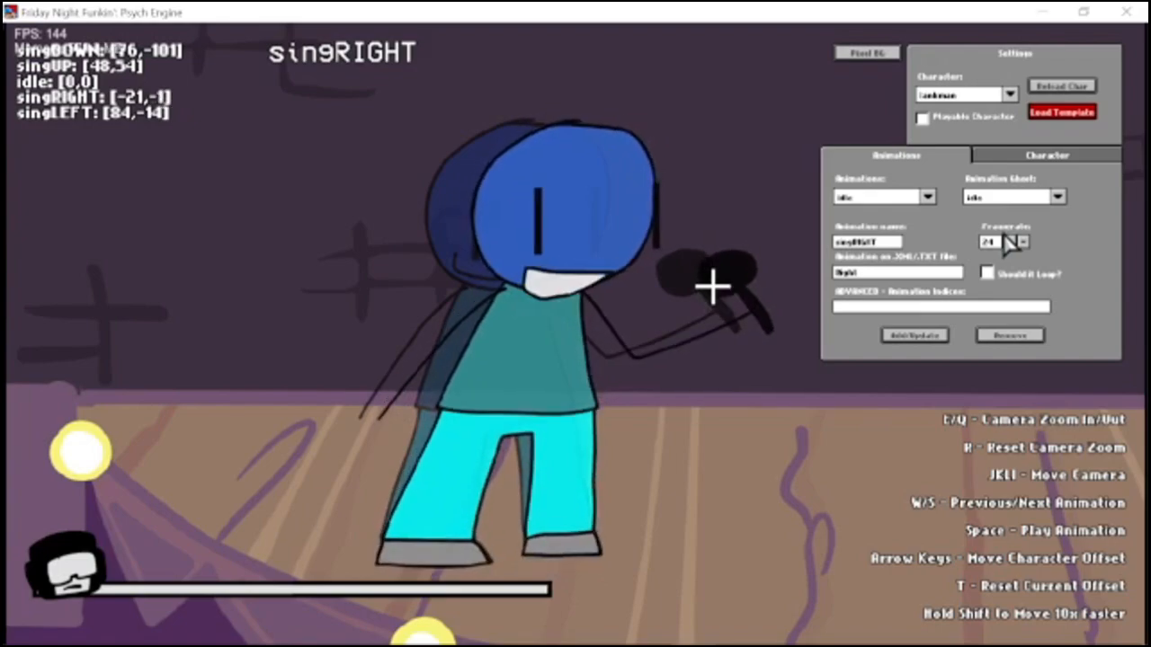
Align the singLEFT animation with the idle ghost by moving its offset to 52, -1, and compare it with the neighbouring animation.
{"action": "key", "text": "s"}
{"action": "key", "text": "shift+Right"}
{"action": "key", "text": "shift+Right"}
{"action": "key", "text": "shift+Right"}
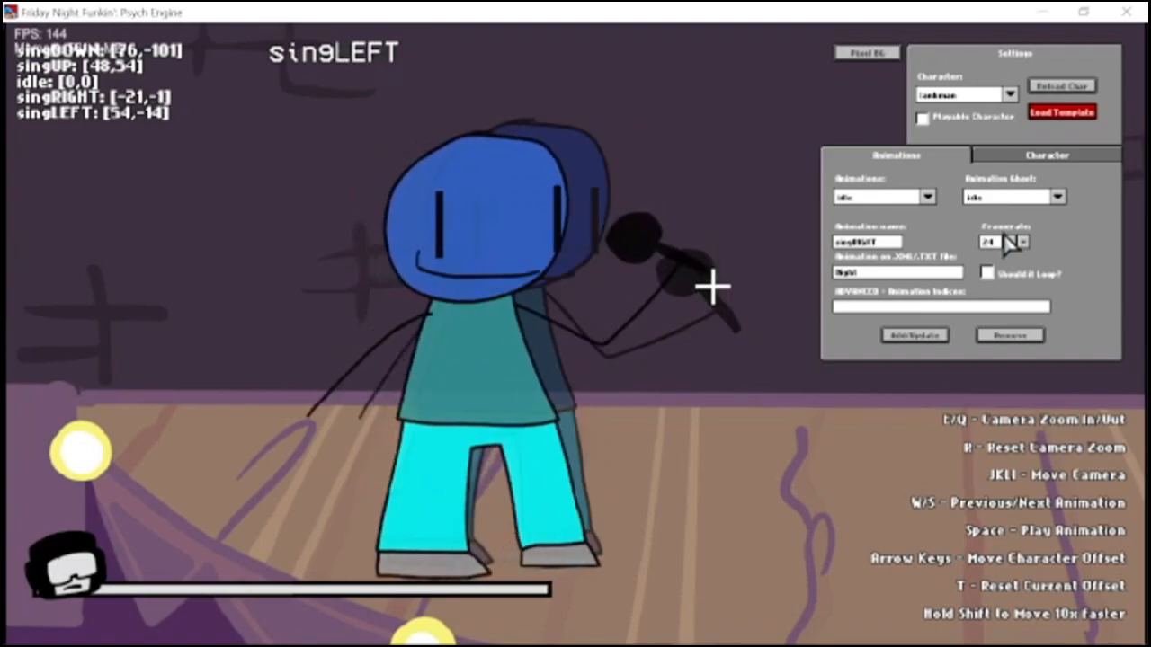
{"action": "key", "text": "shift+Right"}
{"action": "key", "text": "shift+Up"}
{"action": "key", "text": "shift+Left"}
{"action": "key", "text": "Right"}
{"action": "key", "text": "Up"}
{"action": "key", "text": "Up"}
{"action": "key", "text": "Right"}
{"action": "key", "text": "Up"}
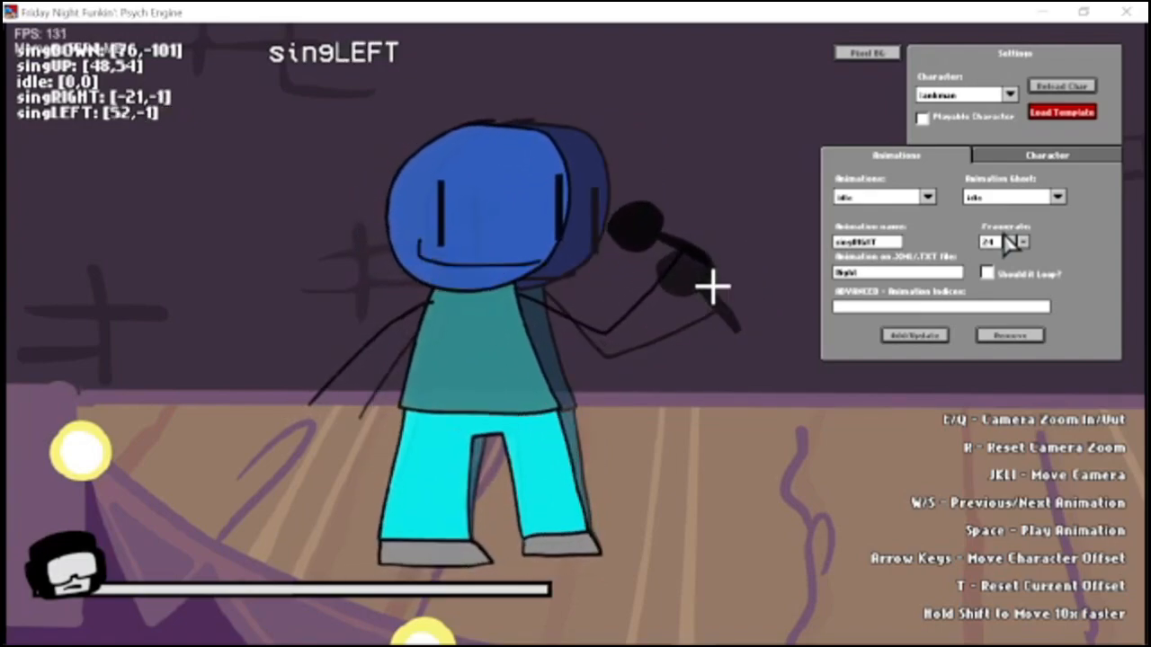
{"action": "key", "text": "w"}
{"action": "key", "text": "s"}
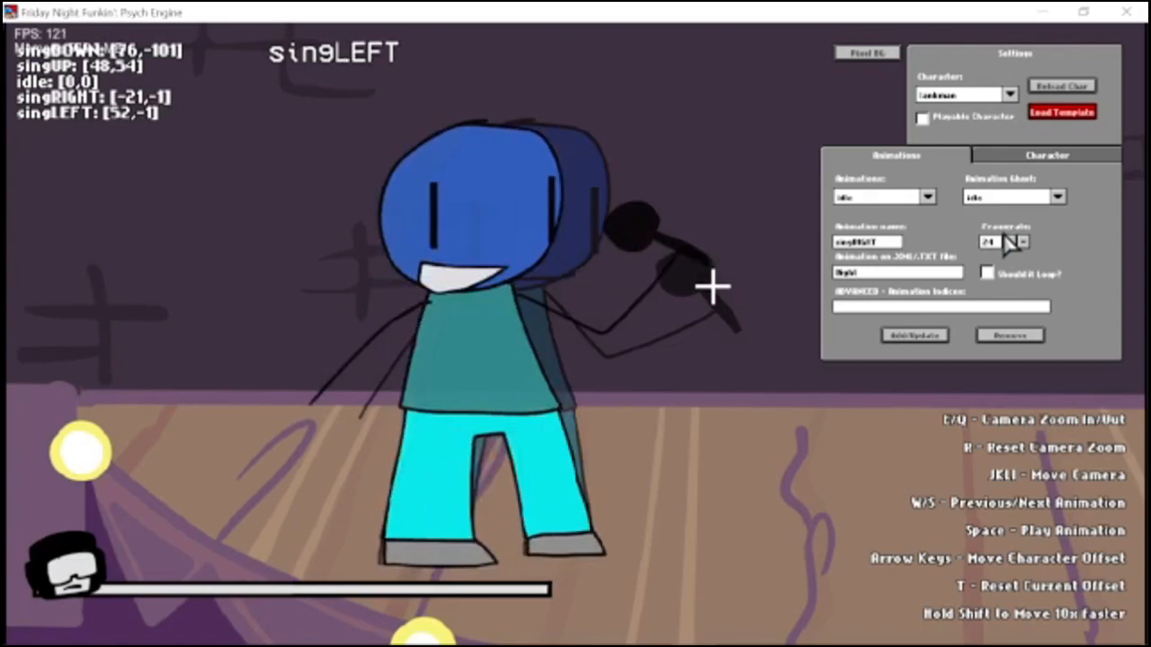
{"action": "key", "text": "w"}
{"action": "key", "text": "s"}
{"action": "key", "text": "s"}
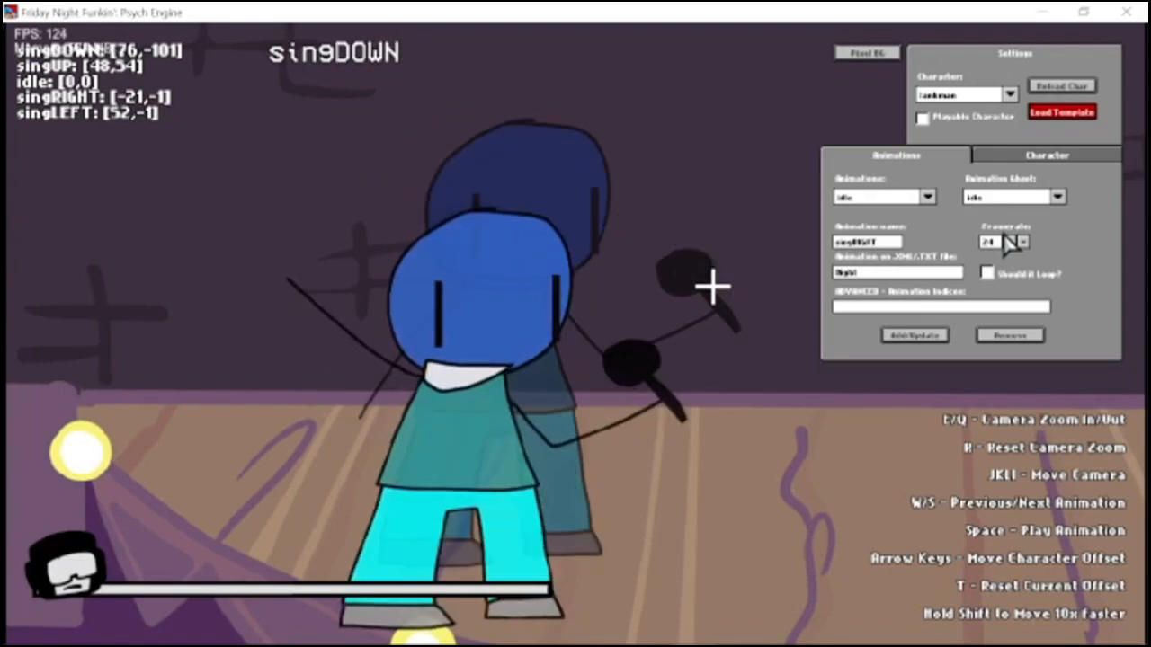
Align the singDOWN animation's feet with the idle ghost by moving its offset to 32, -27.
{"action": "key", "text": "shift+Right"}
{"action": "key", "text": "shift+Right"}
{"action": "key", "text": "shift+Right"}
{"action": "key", "text": "shift+Up"}
{"action": "key", "text": "shift+Right"}
{"action": "key", "text": "shift+Up"}
{"action": "key", "text": "shift+Up"}
{"action": "key", "text": "shift+Right"}
{"action": "key", "text": "shift+Up"}
{"action": "key", "text": "shift+Up"}
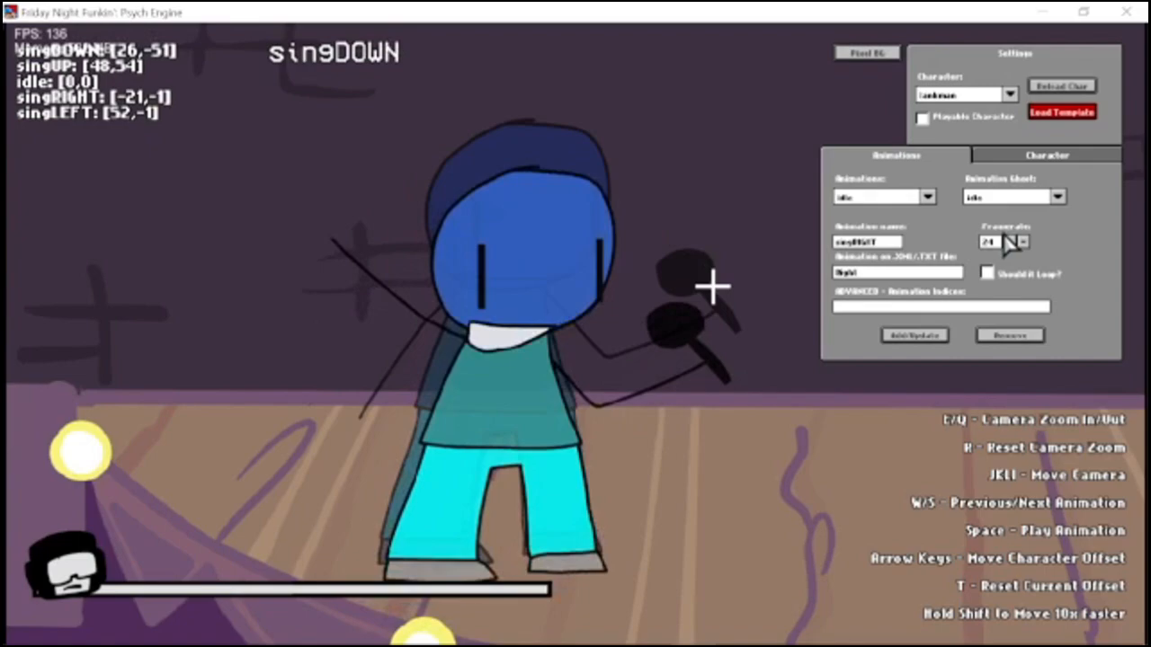
{"action": "key", "text": "shift+Up"}
{"action": "key", "text": "shift+Up"}
{"action": "key", "text": "Left"}
{"action": "key", "text": "Up"}
{"action": "key", "text": "Left"}
{"action": "key", "text": "Left"}
{"action": "key", "text": "Up"}
{"action": "key", "text": "Left"}
{"action": "key", "text": "Left"}
{"action": "key", "text": "Up"}
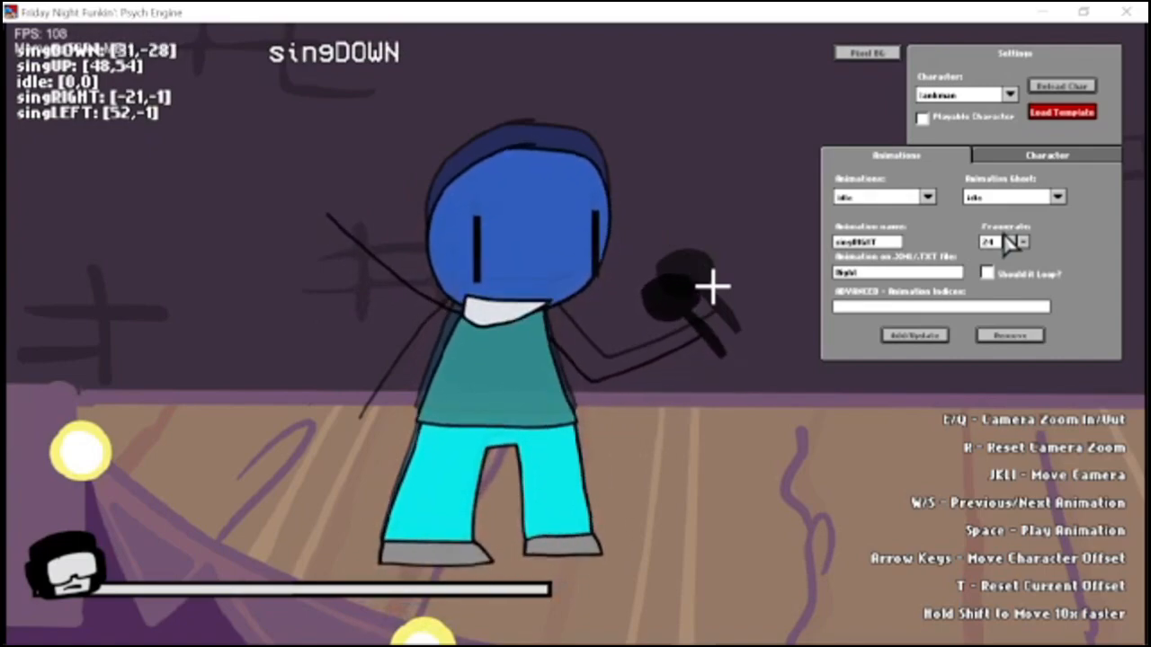
{"action": "key", "text": "Left"}
{"action": "key", "text": "Up"}
Align the singUP animation's feet with the idle ghost by moving its offset to -5, 34.
{"action": "key", "text": "s"}
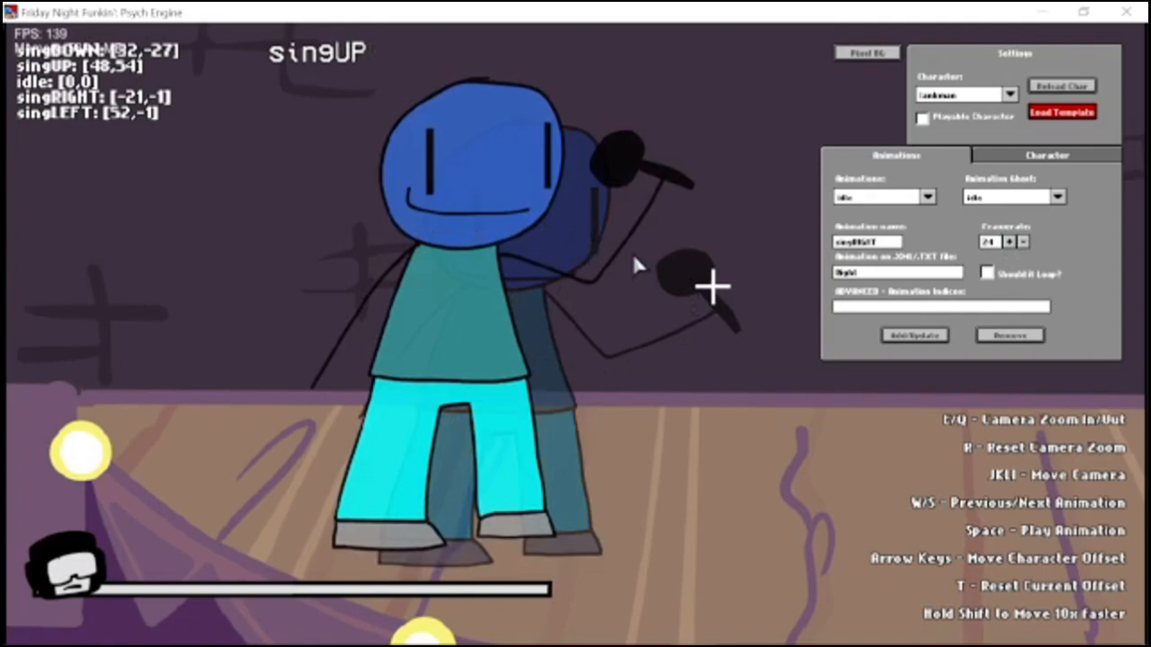
{"action": "key", "text": "shift+Right"}
{"action": "key", "text": "shift+Right"}
{"action": "key", "text": "shift+Down"}
{"action": "key", "text": "shift+Right"}
{"action": "key", "text": "shift+Down"}
{"action": "key", "text": "shift+Right"}
{"action": "key", "text": "shift+Left"}
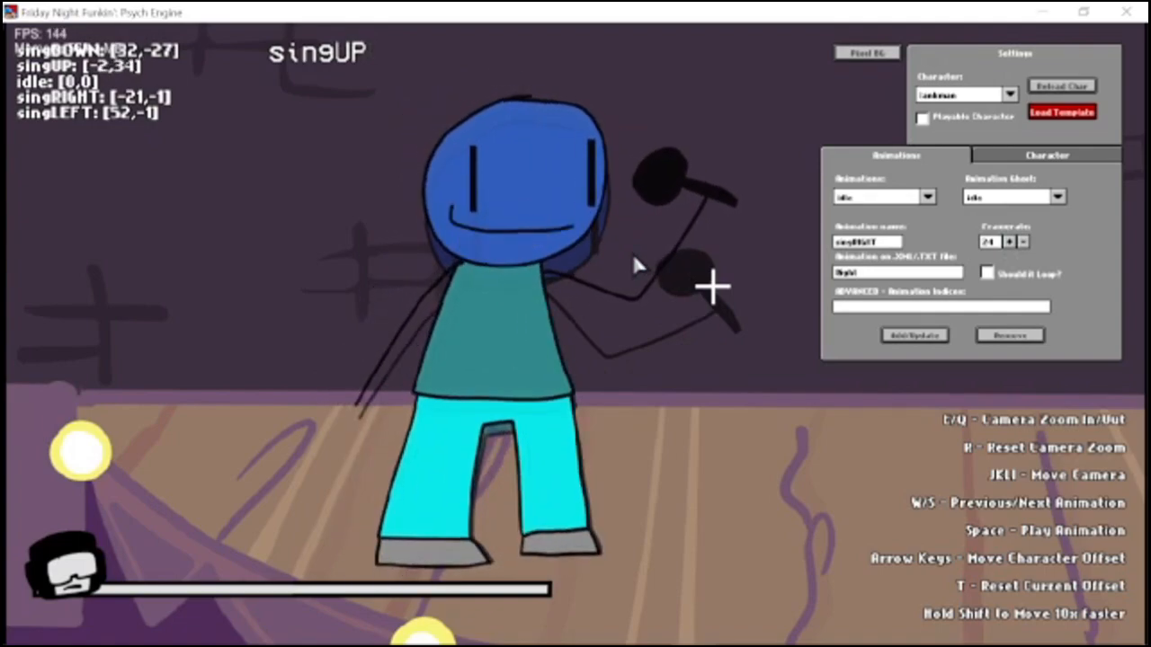
{"action": "key", "text": "Left"}
{"action": "key", "text": "Left"}
{"action": "key", "text": "Left"}
Clear the animation ghost and cycle through the animations to check their alignment with idle.
{"action": "key", "text": "s"}
{"action": "key", "text": "w"}
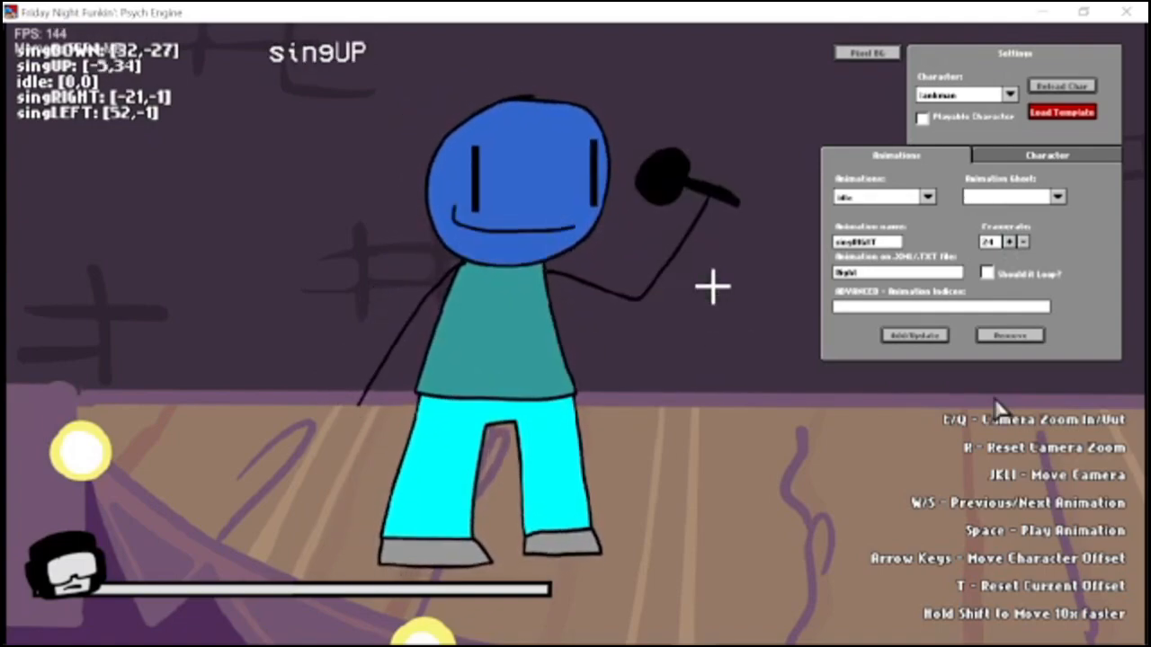
{"action": "key", "text": "w"}
{"action": "key", "text": "w"}
{"action": "key", "text": "w"}
{"action": "key", "text": "w"}
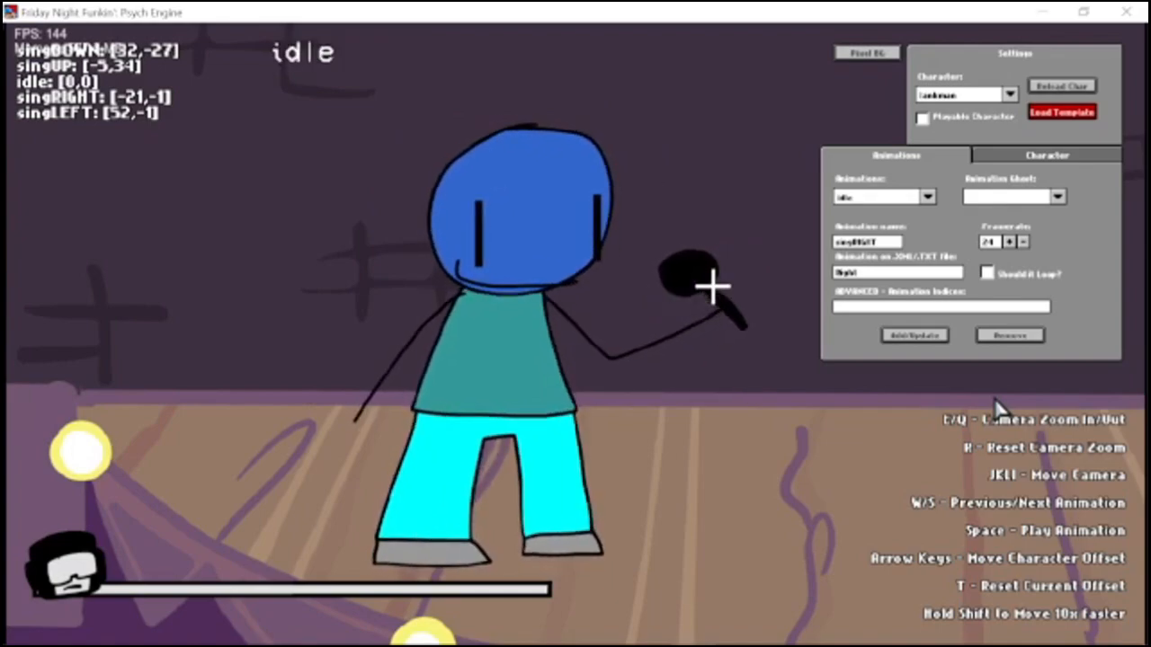
Switch to paint.net and create a new 300 × 150 pixel image for the health icon.
{"action": "left_click", "coordinate": [1043, 154]}
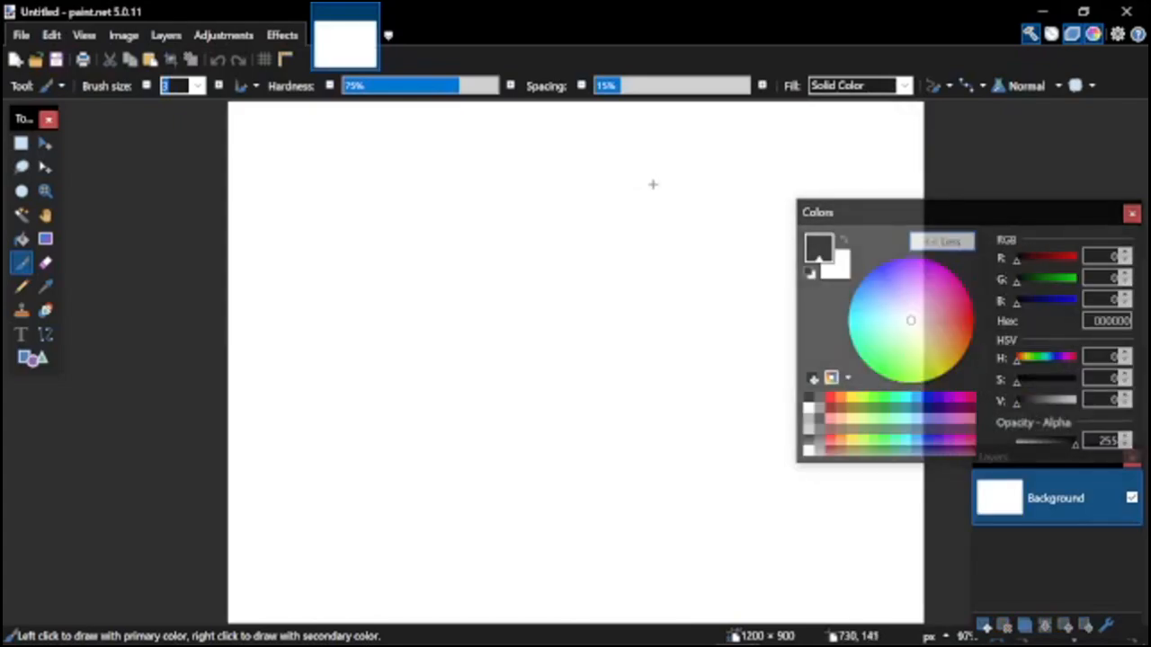
{"action": "key", "text": "ctrl+n"}
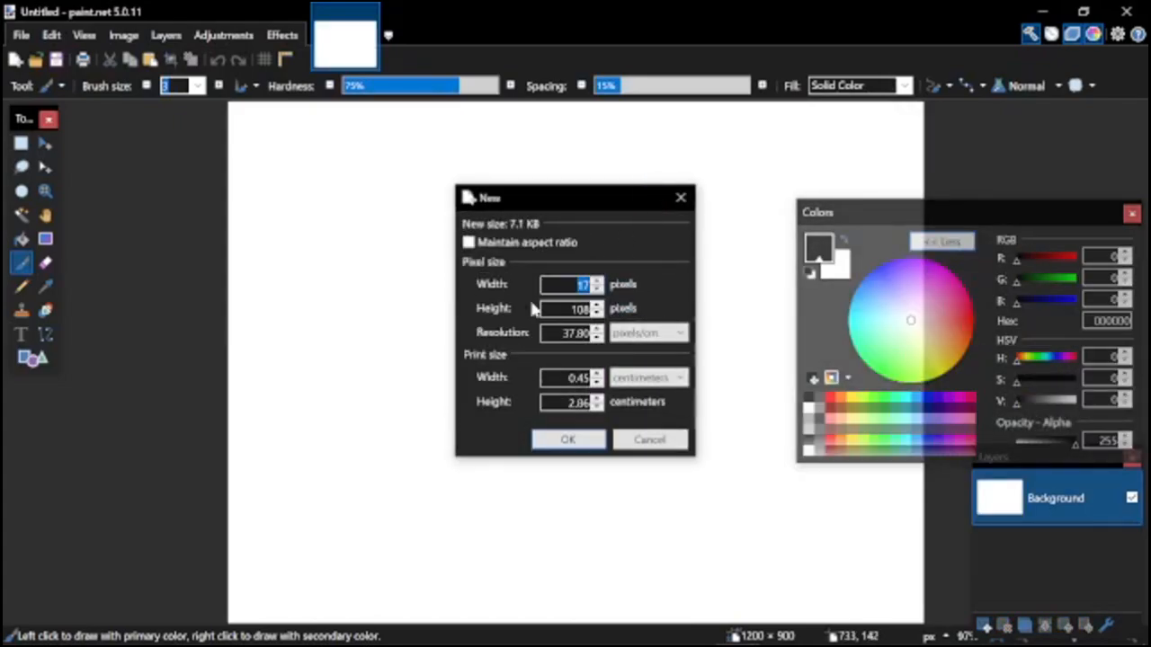
{"action": "type", "text": "300"}
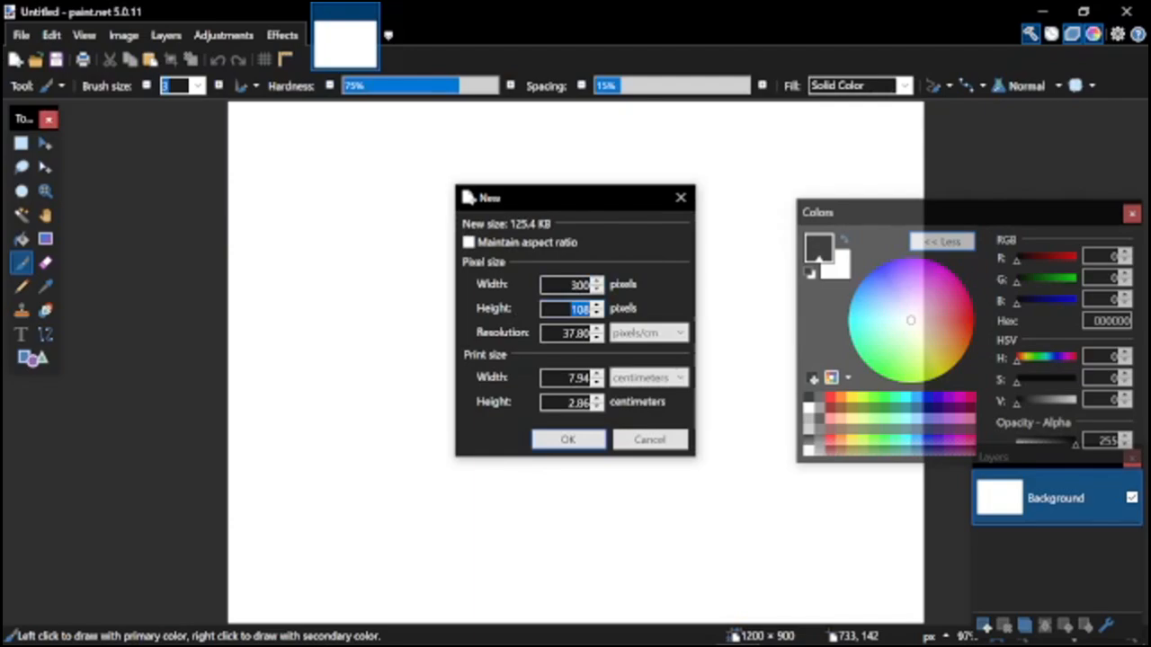
{"action": "type", "text": "150"}
{"action": "key", "text": "Return"}
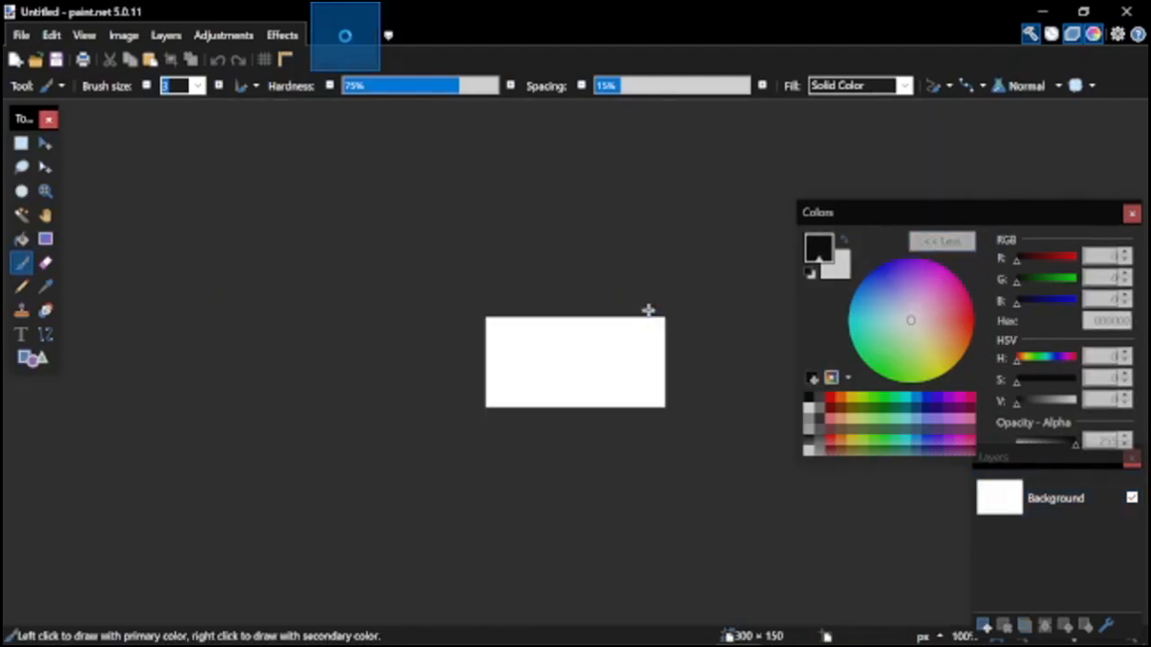
Select the whole white background with the Magic Wand and delete it to leave a transparent canvas.
{"action": "key", "text": "ctrl+b"}
{"action": "key", "text": "s"}
{"action": "key", "text": "s"}
{"action": "key", "text": "s"}
{"action": "key", "text": "s"}
{"action": "left_click", "coordinate": [508, 328]}
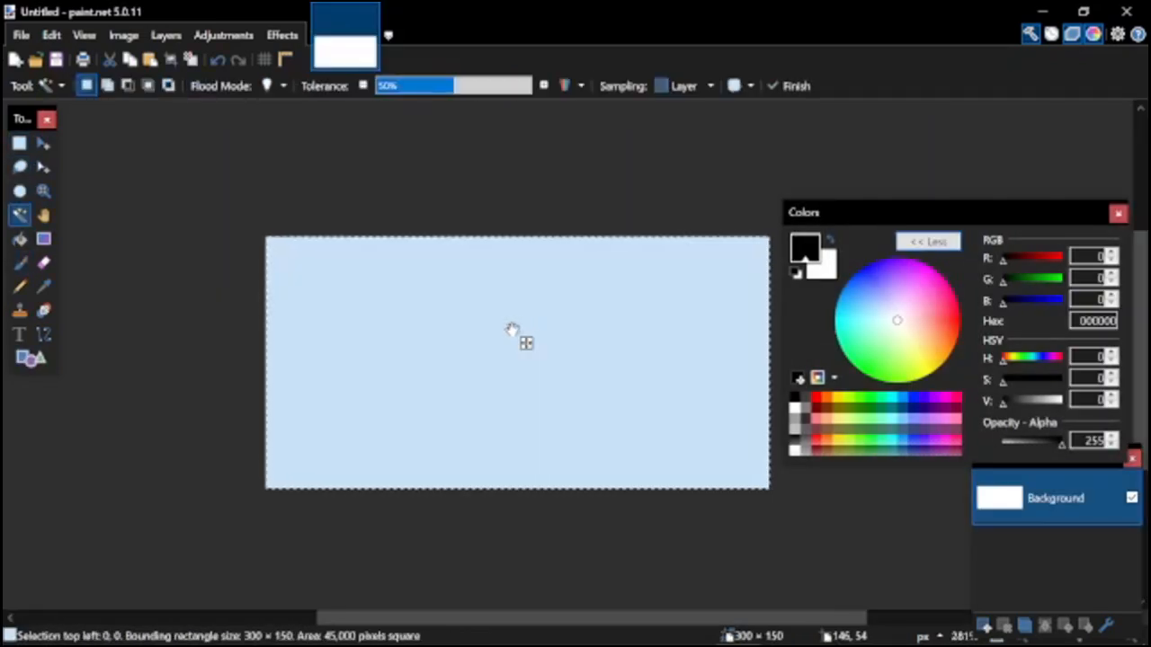
{"action": "key", "text": "Delete"}
{"action": "scroll", "coordinate": [501, 345], "scroll_direction": "up", "scroll_amount": 1}
{"action": "key", "text": "b"}
{"action": "mouse_move", "coordinate": [381, 244]}
{"action": "left_mouse_down"}
{"action": "mouse_move", "coordinate": [265, 314]}
{"action": "mouse_move", "coordinate": [252, 344]}
{"action": "left_mouse_up"}
{"action": "key", "text": "ctrl+z"}
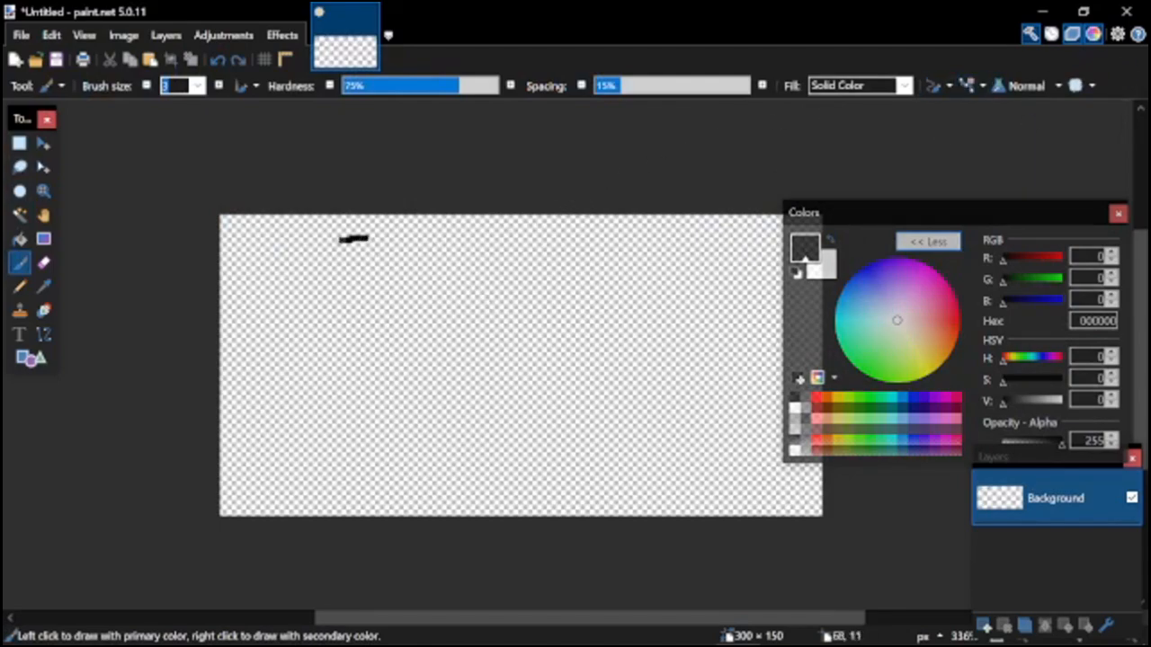
{"action": "left_click_drag", "start_coordinate": [307, 493], "coordinate": [398, 503]}
{"action": "key", "text": "ctrl+z"}
{"action": "left_click_drag", "start_coordinate": [386, 234], "coordinate": [276, 283]}
{"action": "key", "text": "ctrl+z"}
Draw a black-outlined round head with eyes and a smile on the canvas's left half, filled with blue 2F7DB5.
{"action": "key", "text": "o"}
{"action": "key", "text": "o"}
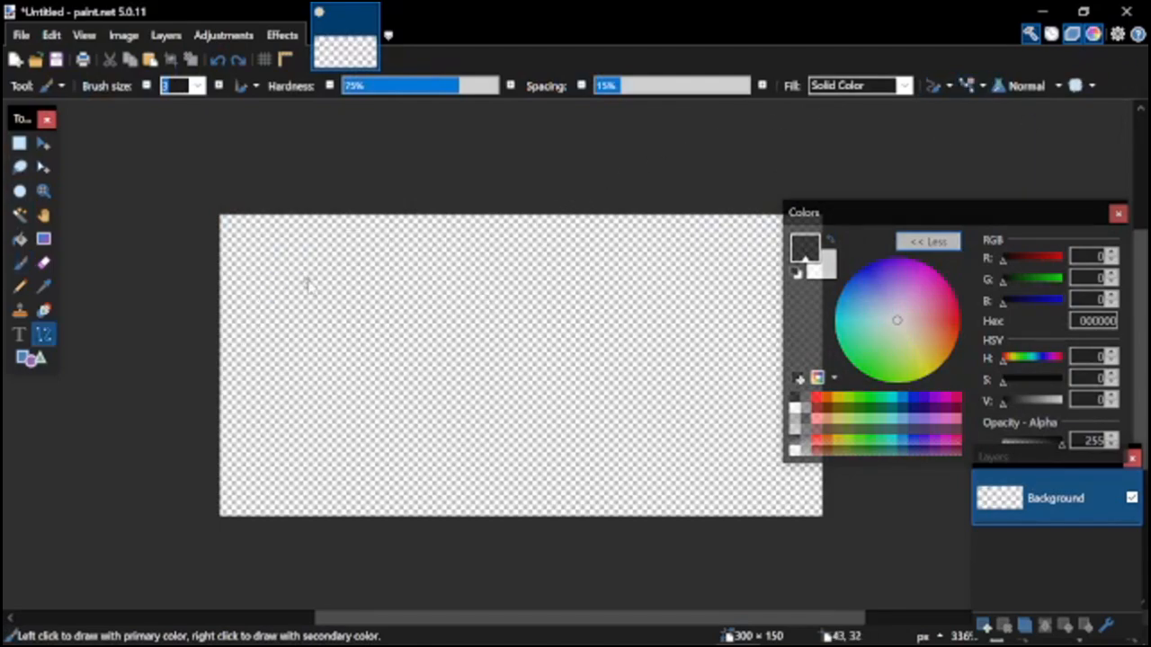
{"action": "left_click", "coordinate": [120, 86]}
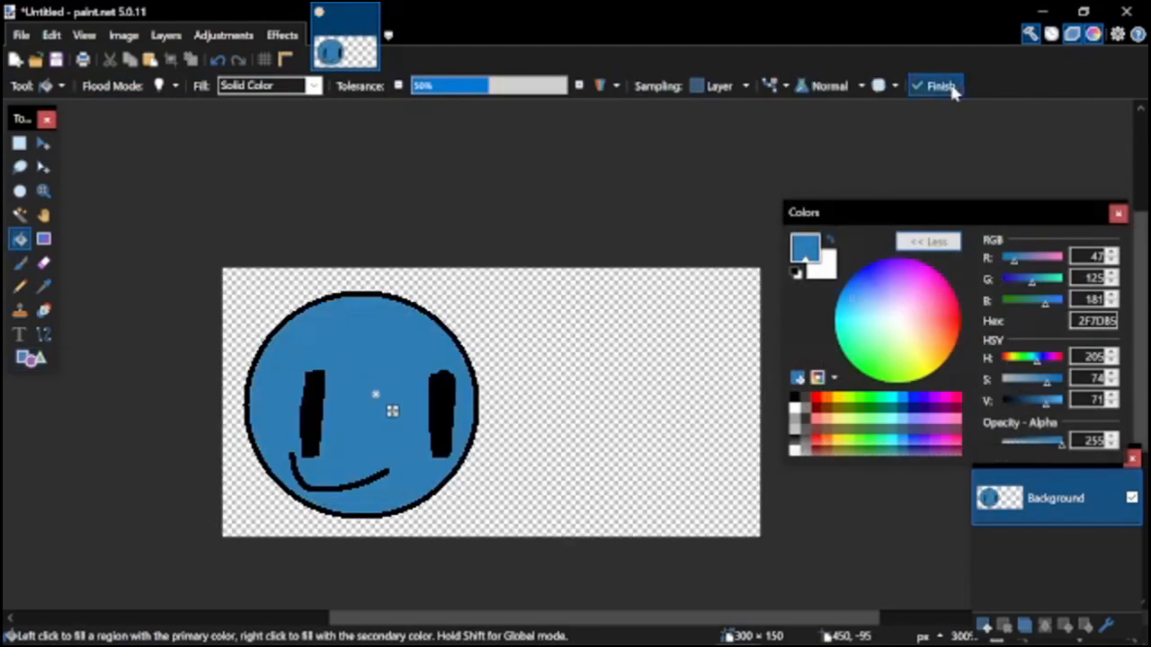
{"action": "scroll", "coordinate": [385, 406], "scroll_direction": "up", "scroll_amount": 1}
{"action": "scroll", "coordinate": [612, 417], "scroll_direction": "down", "scroll_amount": 2}
{"action": "scroll", "coordinate": [594, 414], "scroll_direction": "up", "scroll_amount": 1}
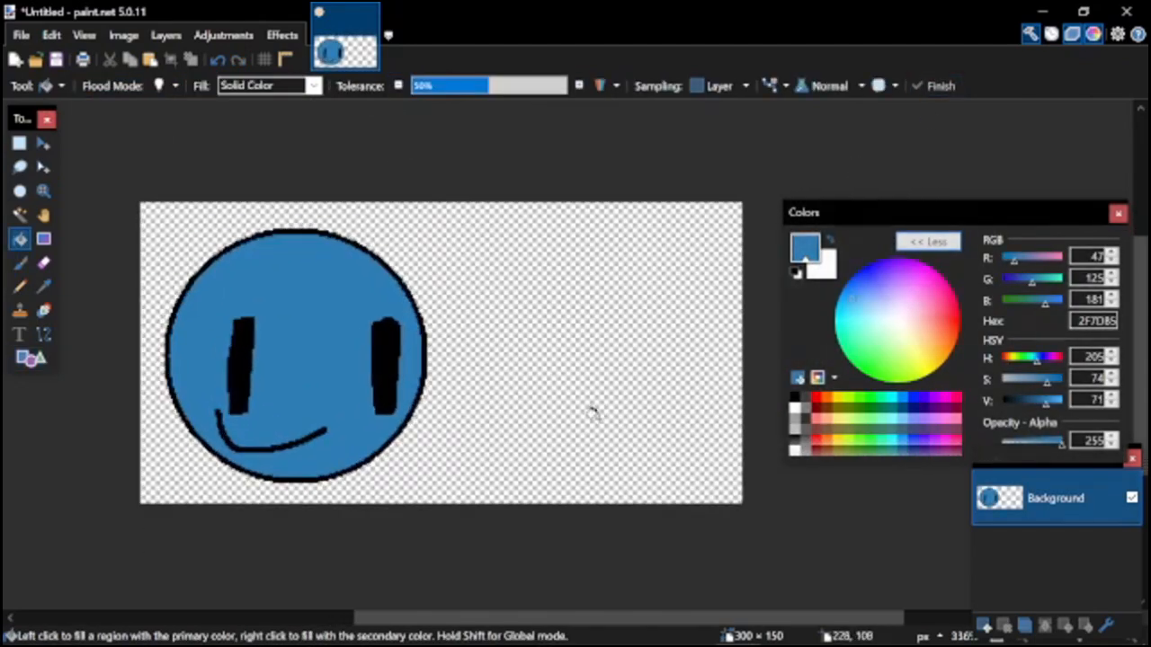
Paste the depressed luigi picture, keeping the canvas size, and scale it to about 112 × 118 pixels on the canvas's right half.
{"action": "key", "text": "m"}
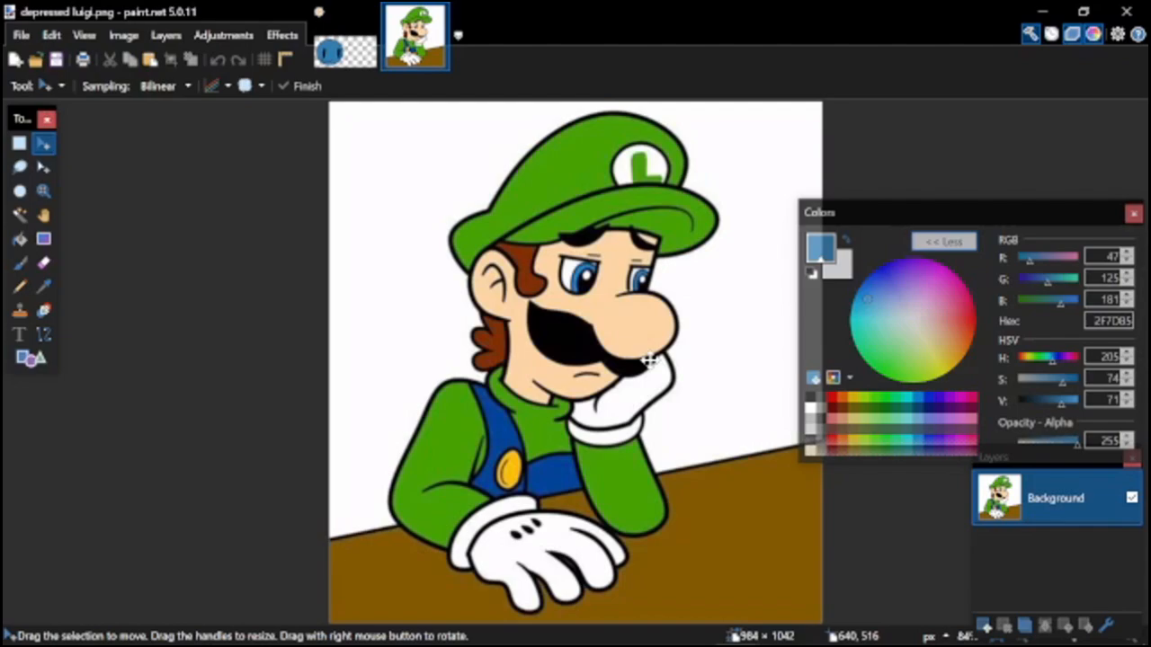
{"action": "left_click", "coordinate": [355, 56]}
{"action": "key", "text": "ctrl+v"}
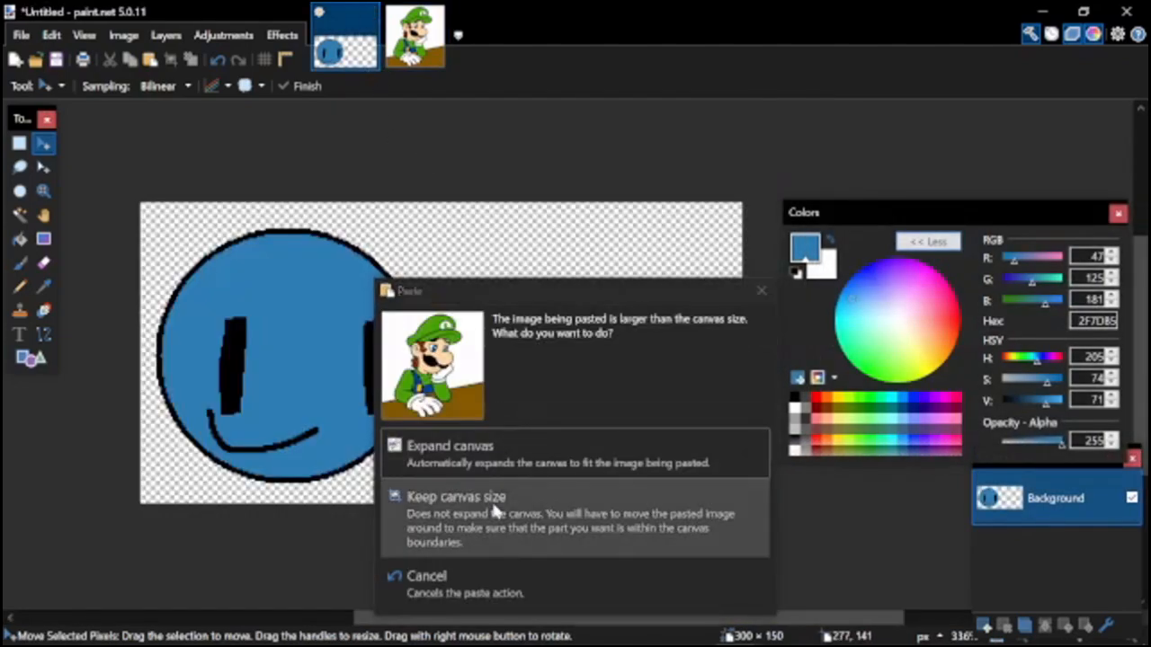
{"action": "left_click", "coordinate": [493, 510]}
{"action": "scroll", "coordinate": [423, 256], "scroll_direction": "down", "scroll_amount": 8}
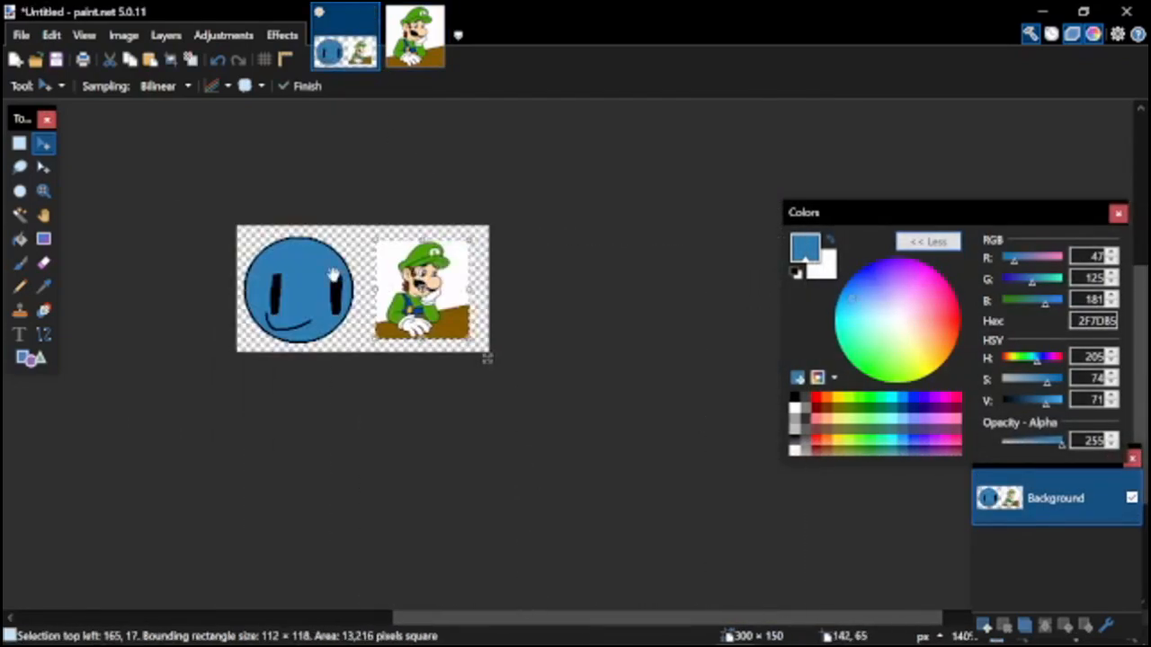
{"action": "scroll", "coordinate": [353, 276], "scroll_direction": "up", "scroll_amount": 3}
{"action": "left_click_drag", "start_coordinate": [496, 261], "coordinate": [502, 261]}
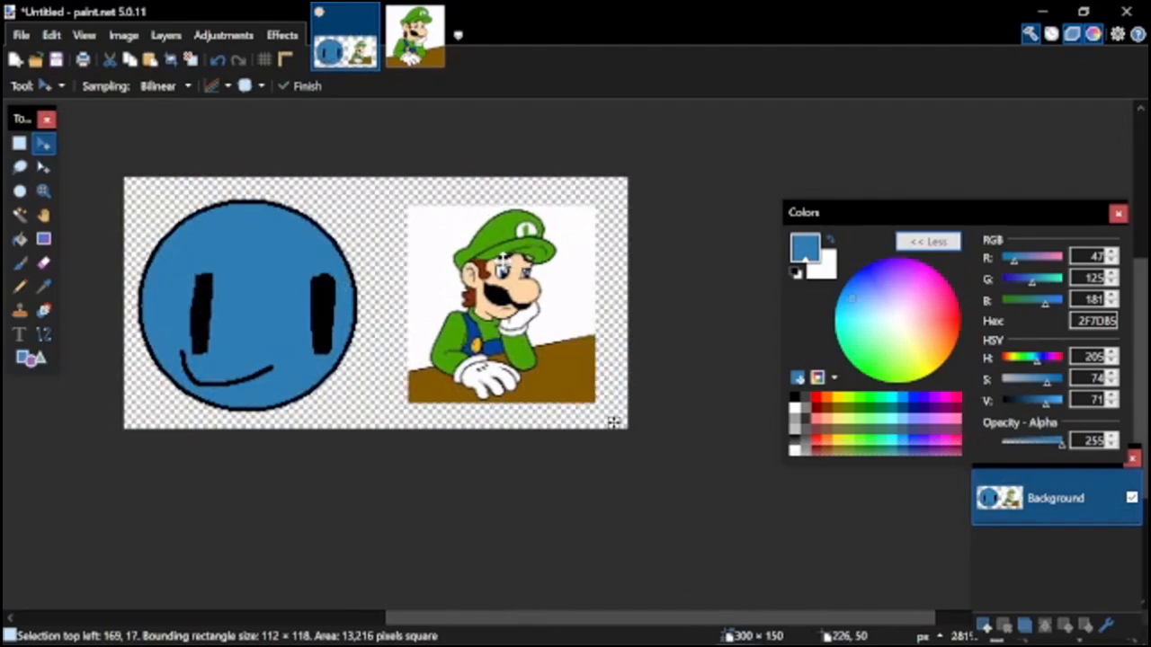
Start saving the icon as a PNG in mods/images/icons, beginning its file name with icon-.
{"action": "key", "text": "ctrl+s"}
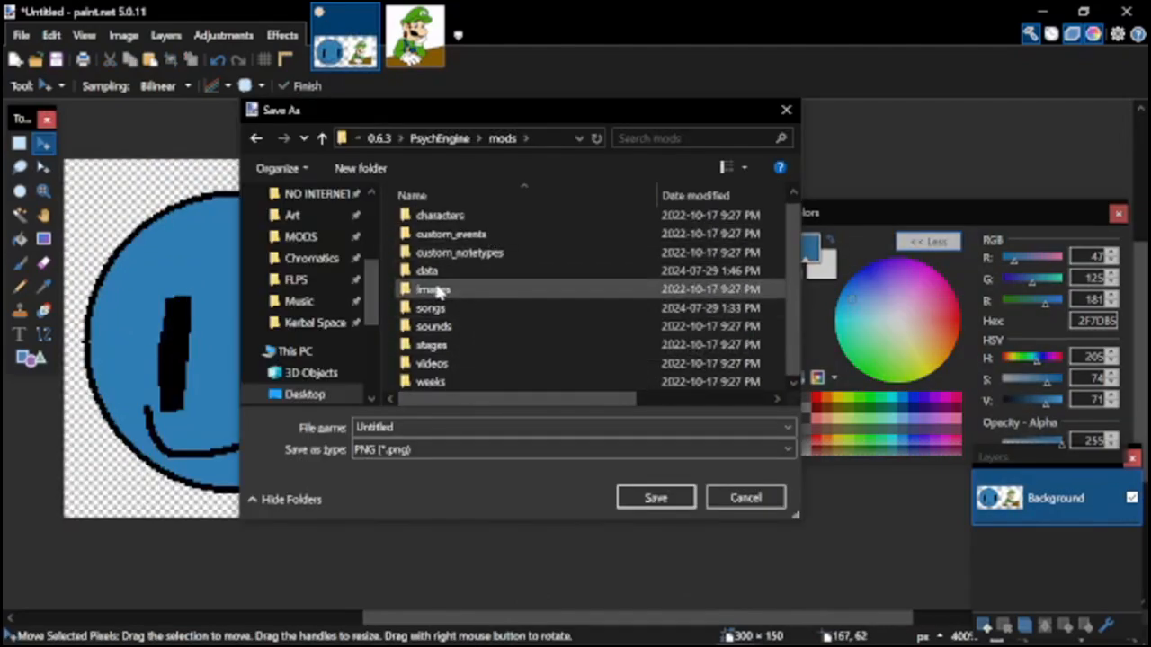
{"action": "double_click", "coordinate": [436, 289]}
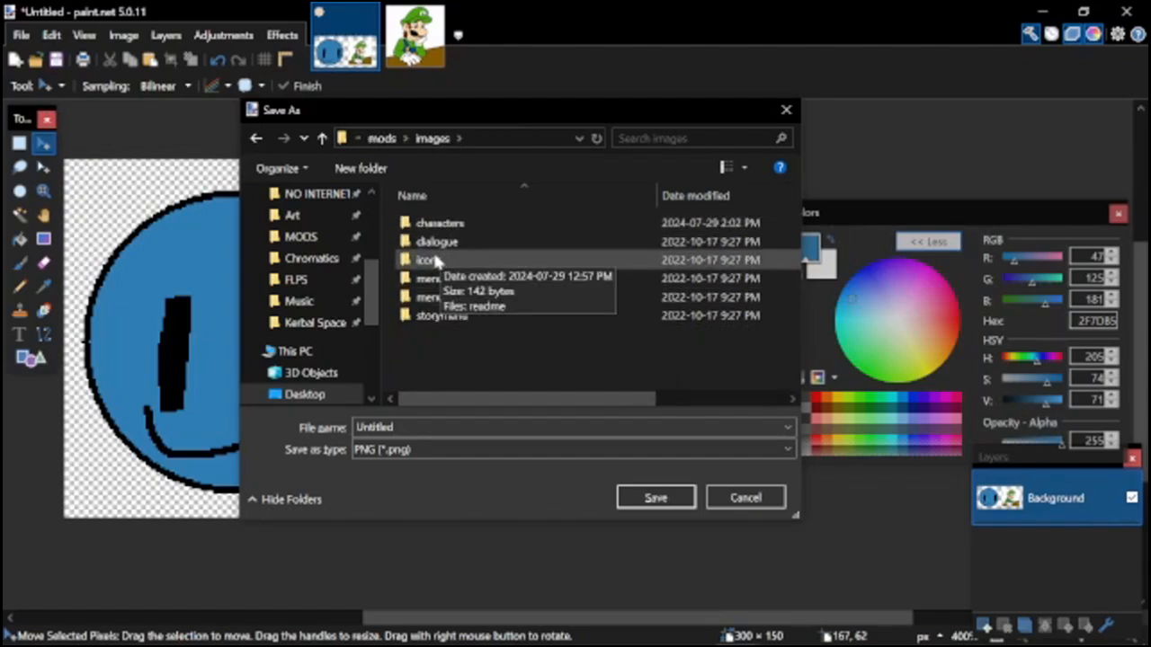
{"action": "double_click", "coordinate": [430, 261]}
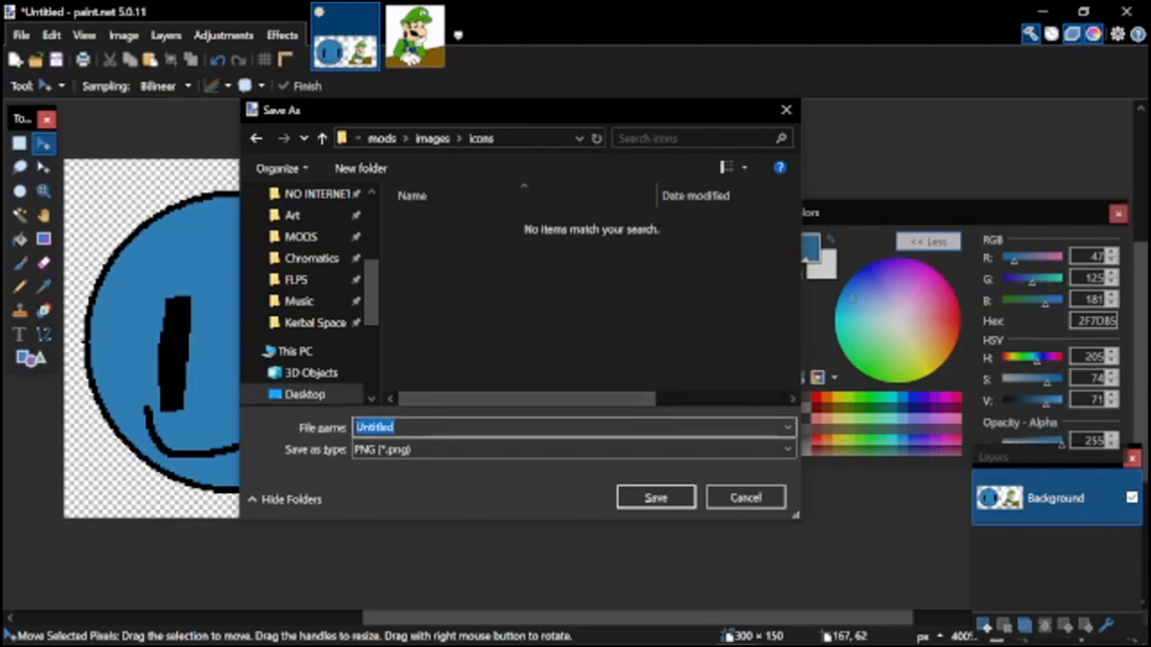
{"action": "type", "text": "icon-bl"}
{"action": "key", "text": "BackSpace"}
{"action": "key", "text": "BackSpace"}
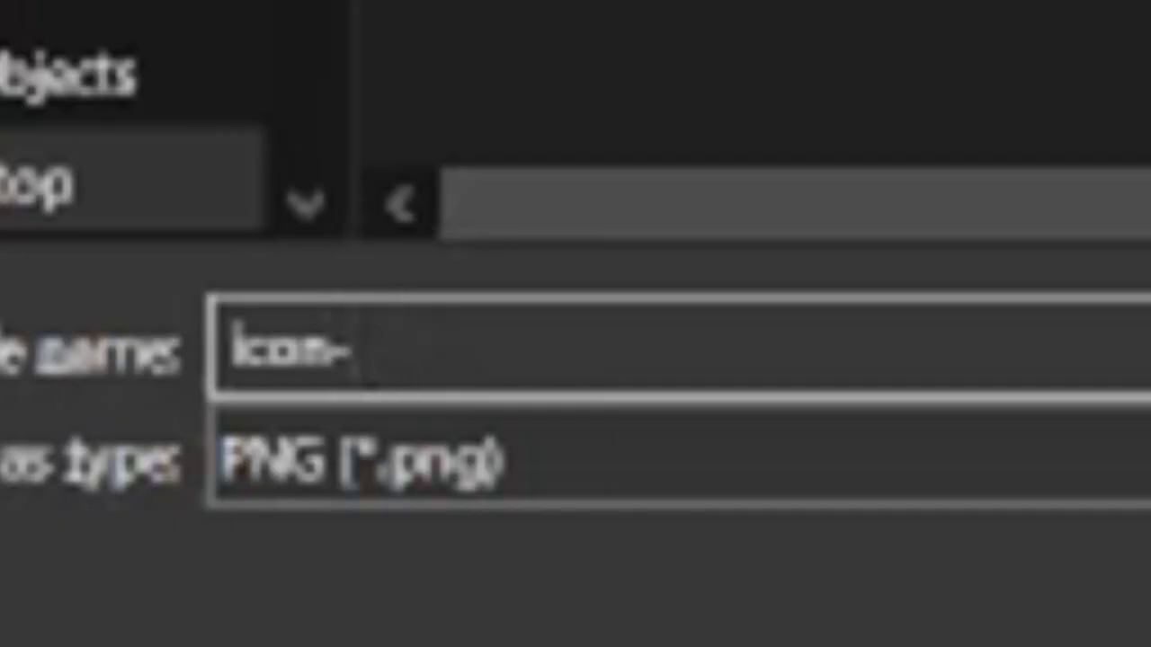
{"action": "type", "text": "whateveryouwant"}
{"action": "key", "text": "ctrl+BackSpace"}
{"action": "type", "text": "b"}
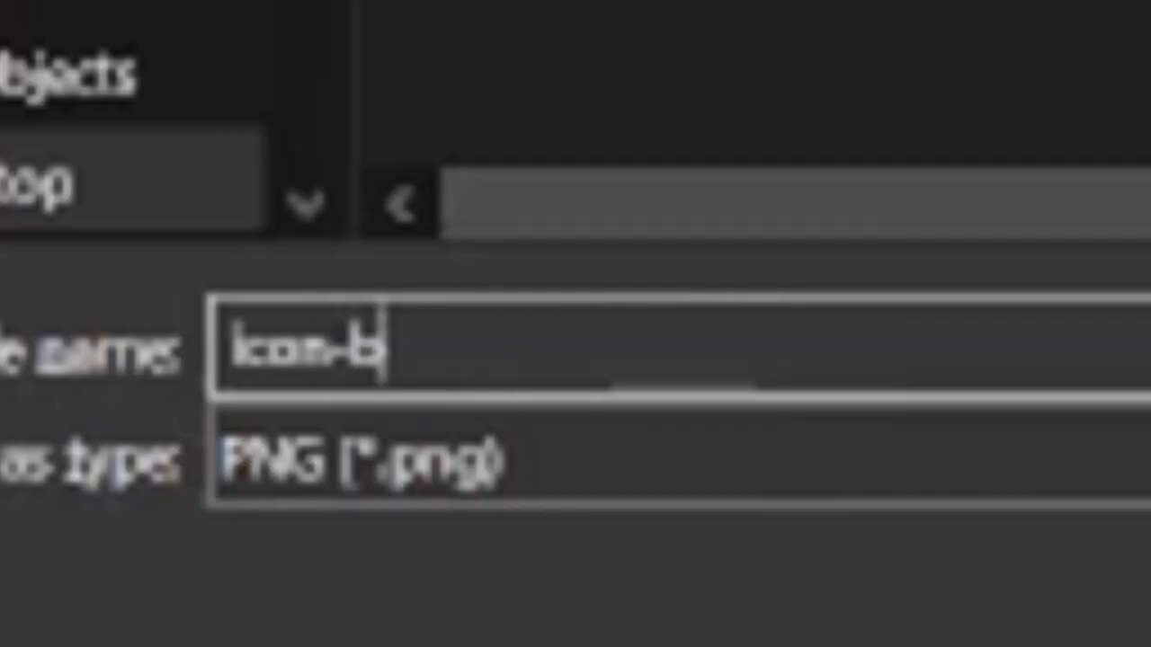
{"action": "type", "text": "utt"}
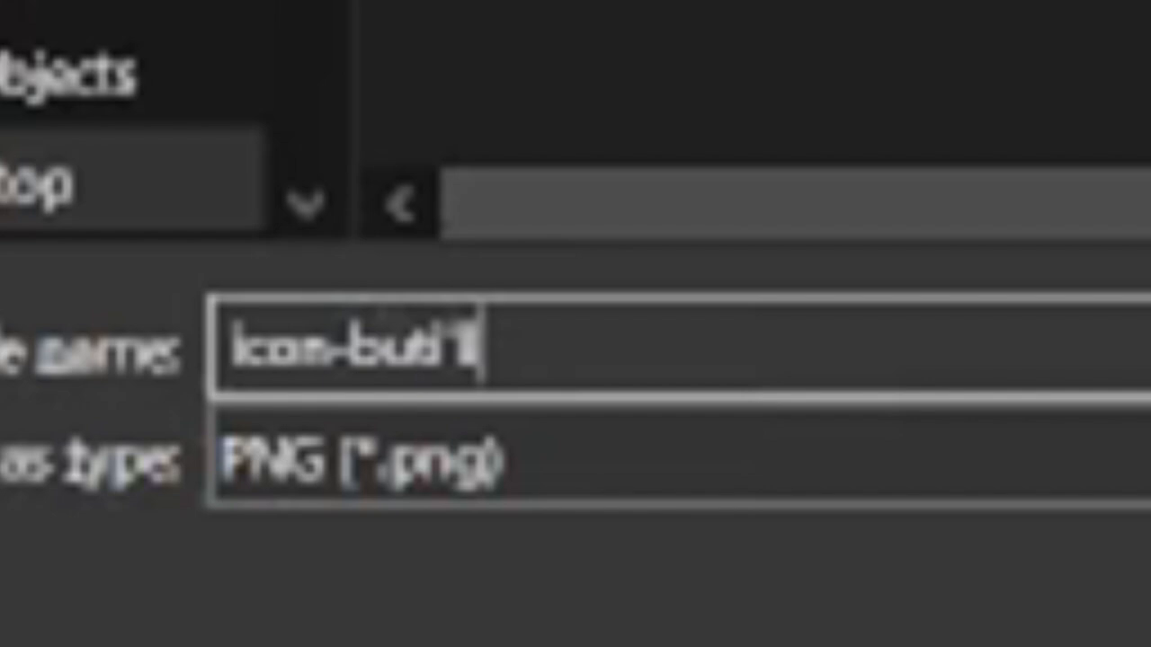
{"action": "type", "text": "u"}
{"action": "key", "text": "BackSpace"}
{"action": "type", "text": "justdo"}
{"action": "key", "text": "BackSpace"}
{"action": "key", "text": "BackSpace"}
{"action": "key", "text": "BackSpace"}
{"action": "key", "text": "BackSpace"}
{"action": "key", "text": "BackSpace"}
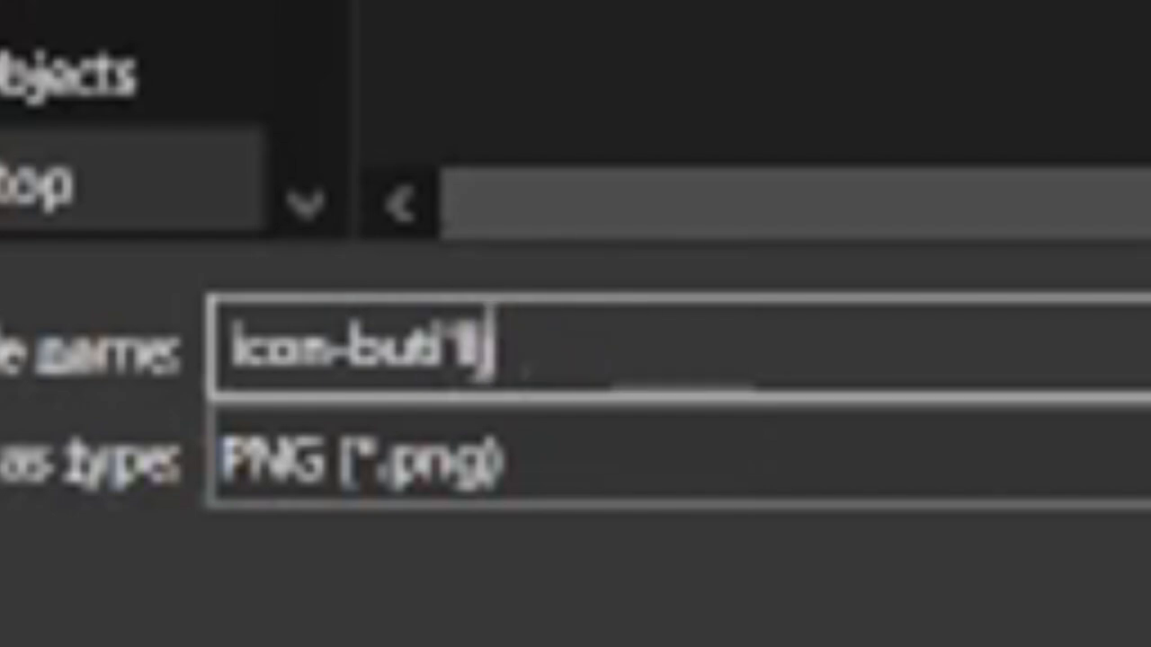
Finish the file name as icon-blue and save the image.
{"action": "key", "text": "ctrl+BackSpace"}
{"action": "type", "text": "blue"}
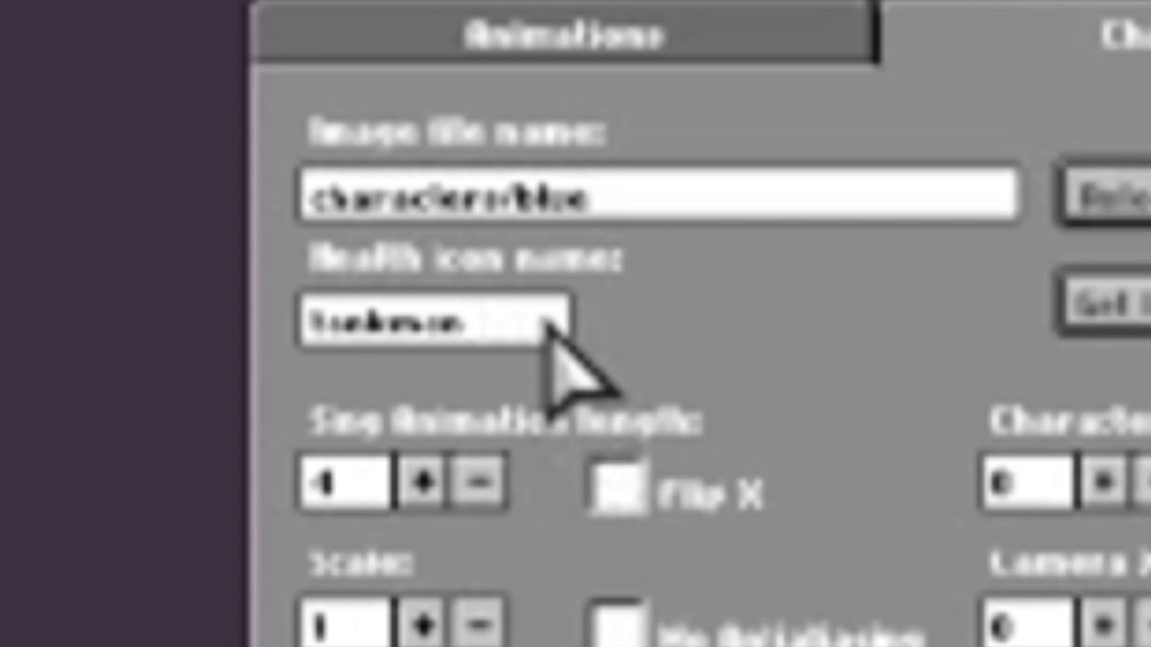
Set the character's health icon name to blue and take the health bar color from the icon.
{"action": "key", "text": "BackSpace"}
{"action": "key", "text": "BackSpace"}
{"action": "key", "text": "BackSpace"}
{"action": "key", "text": "BackSpace"}
{"action": "key", "text": "BackSpace"}
{"action": "key", "text": "BackSpace"}
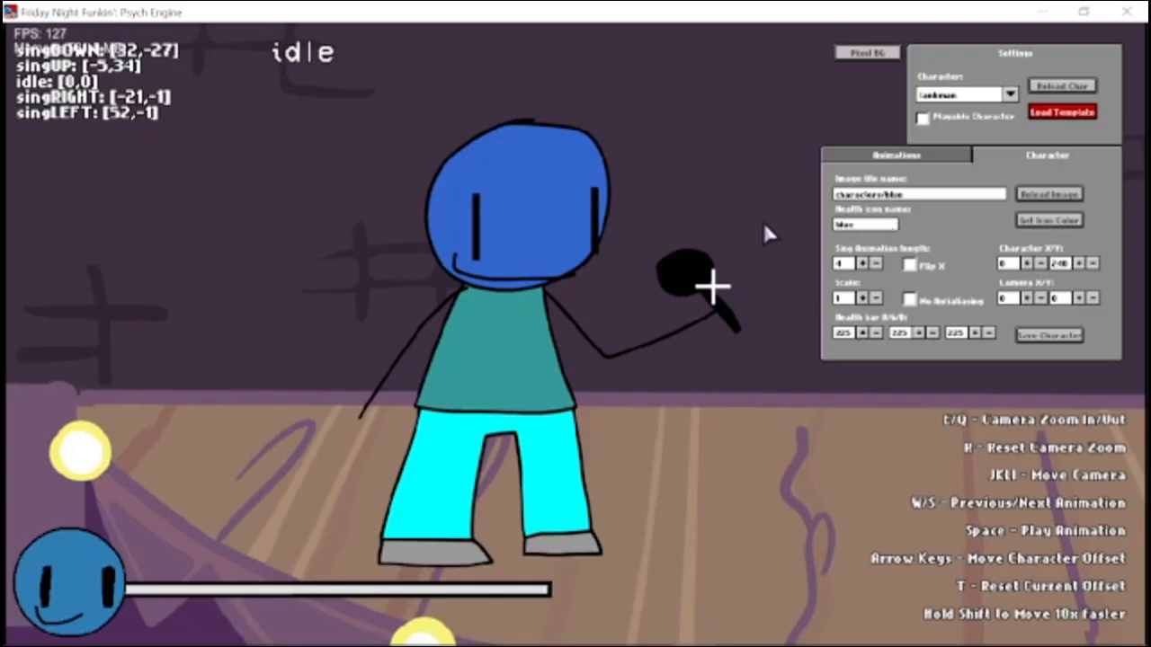
{"action": "left_click", "coordinate": [1023, 220]}
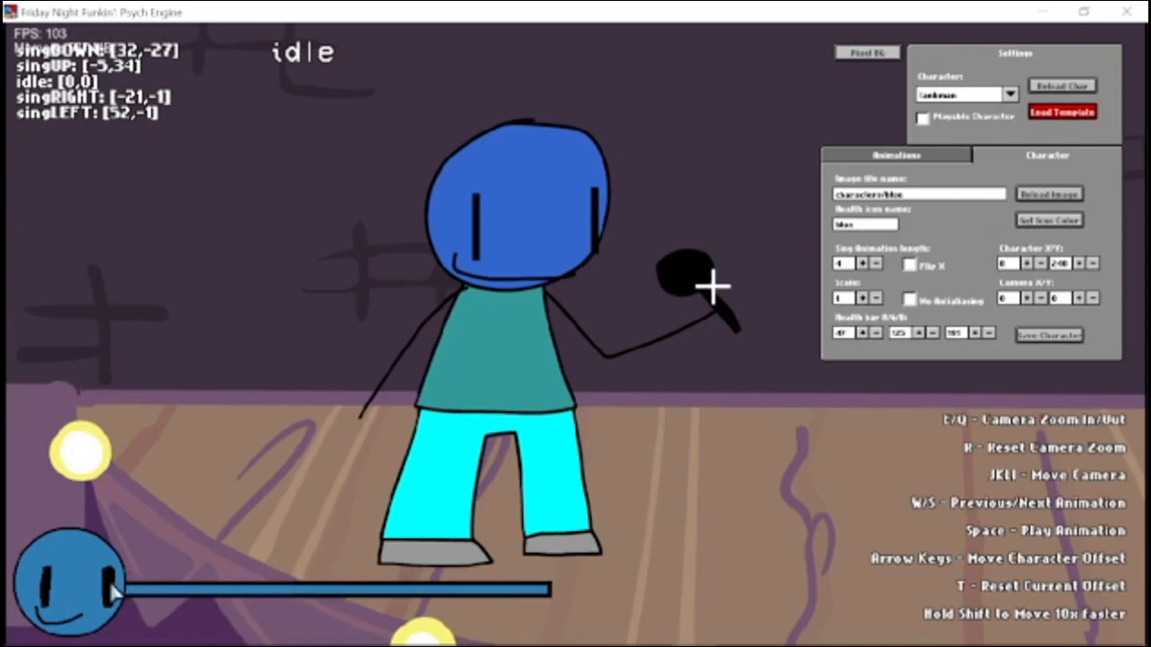
Enable No Antialiasing for the blue character.
{"action": "key", "text": "s"}
{"action": "key", "text": "s"}
{"action": "key", "text": "s"}
{"action": "key", "text": "s"}
{"action": "key", "text": "s"}
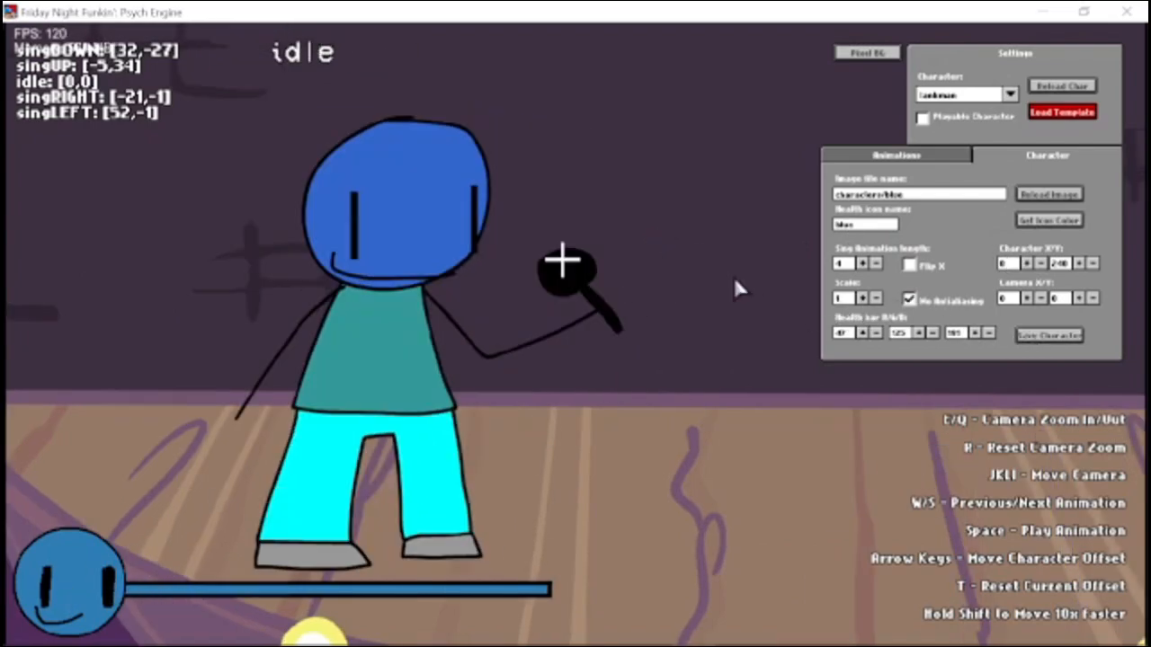
{"action": "left_click", "coordinate": [929, 160]}
{"action": "left_click", "coordinate": [985, 161]}
Save the character in the mods/characters folder as blue-guy.
{"action": "left_click", "coordinate": [1049, 334]}
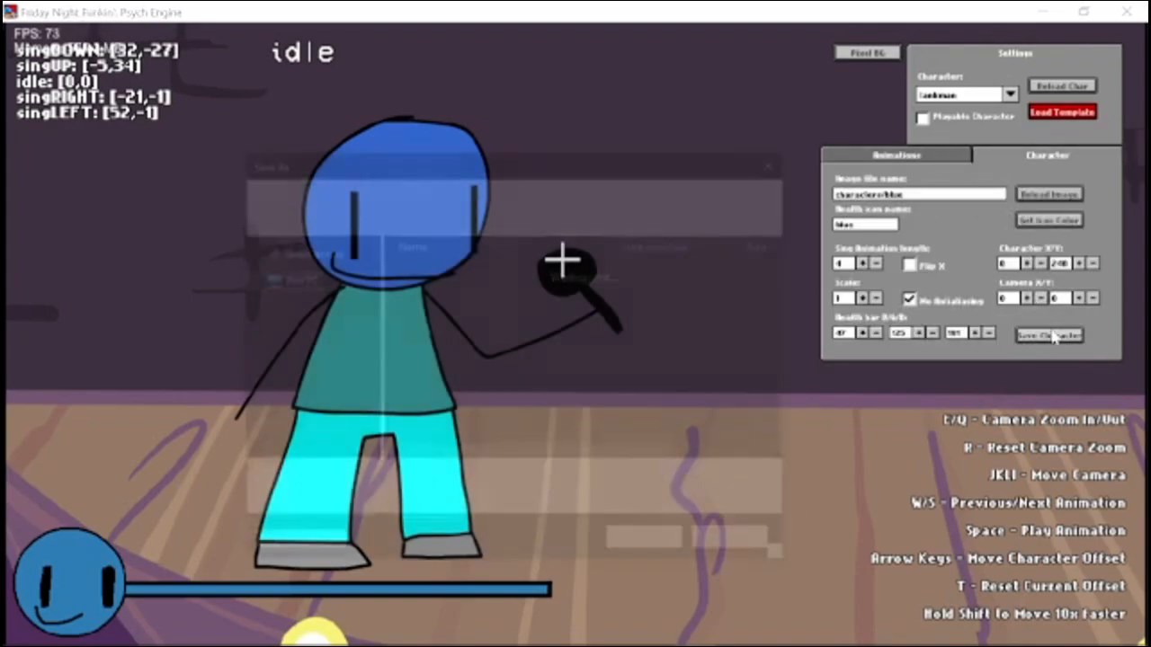
{"action": "double_click", "coordinate": [427, 273]}
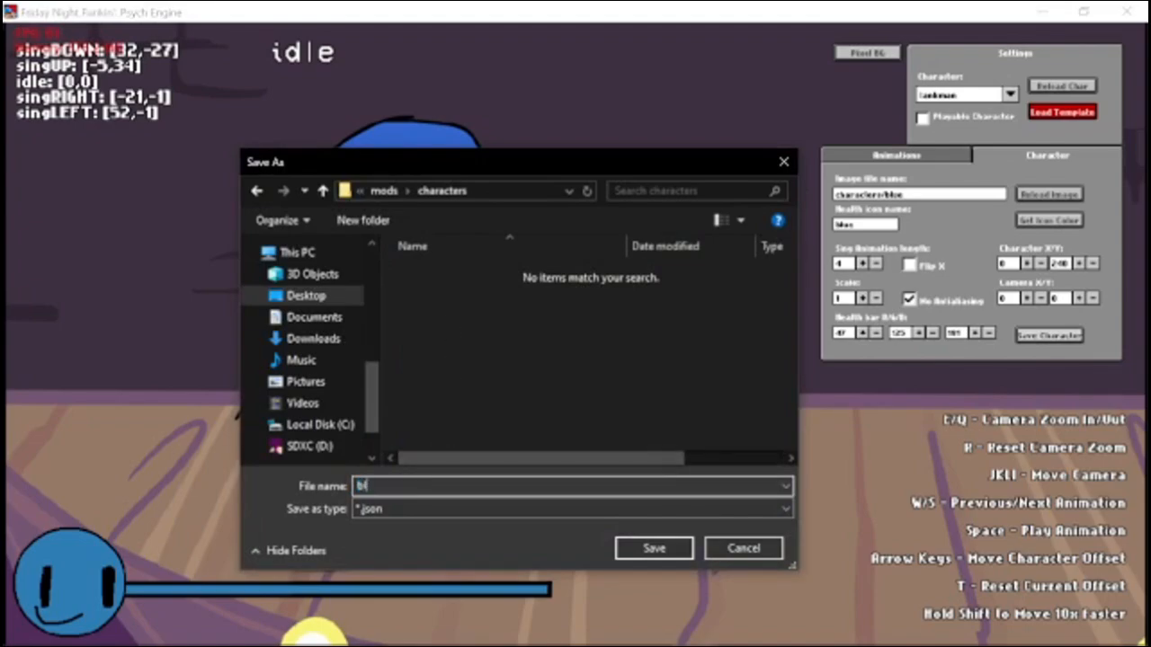
{"action": "key", "text": "Return"}
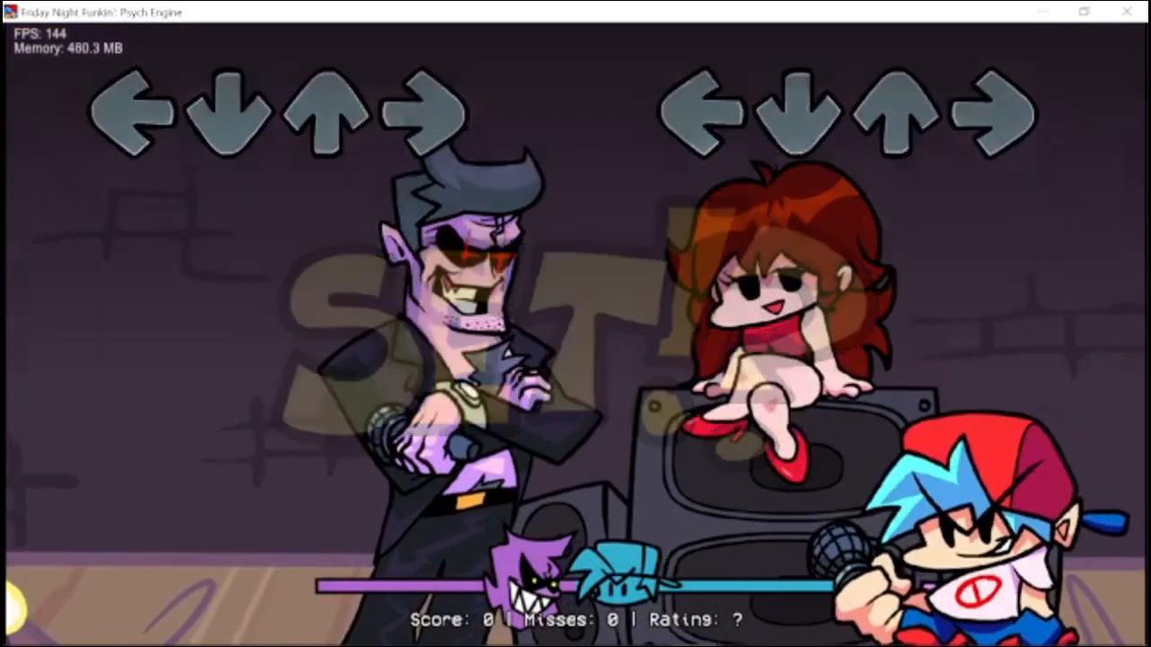
Open the chart editor for the song die, look through the opponent list for the blue character, and return to the song.
{"action": "key", "text": "7"}
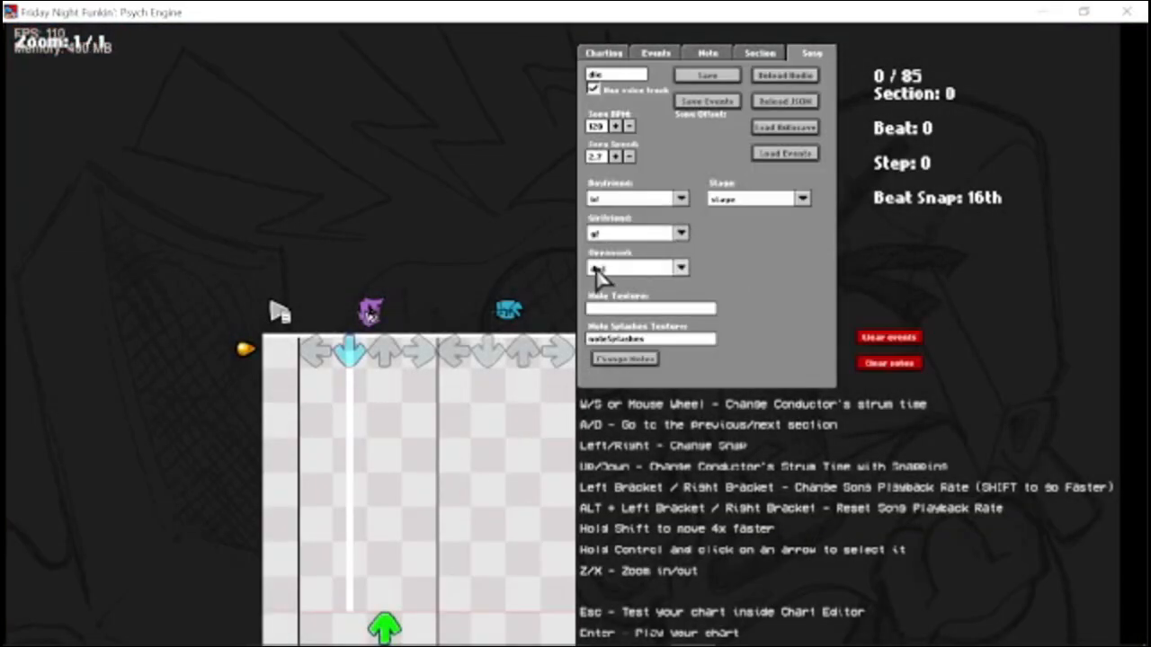
{"action": "left_click", "coordinate": [614, 270]}
{"action": "scroll", "coordinate": [635, 378], "scroll_direction": "down", "scroll_amount": 5}
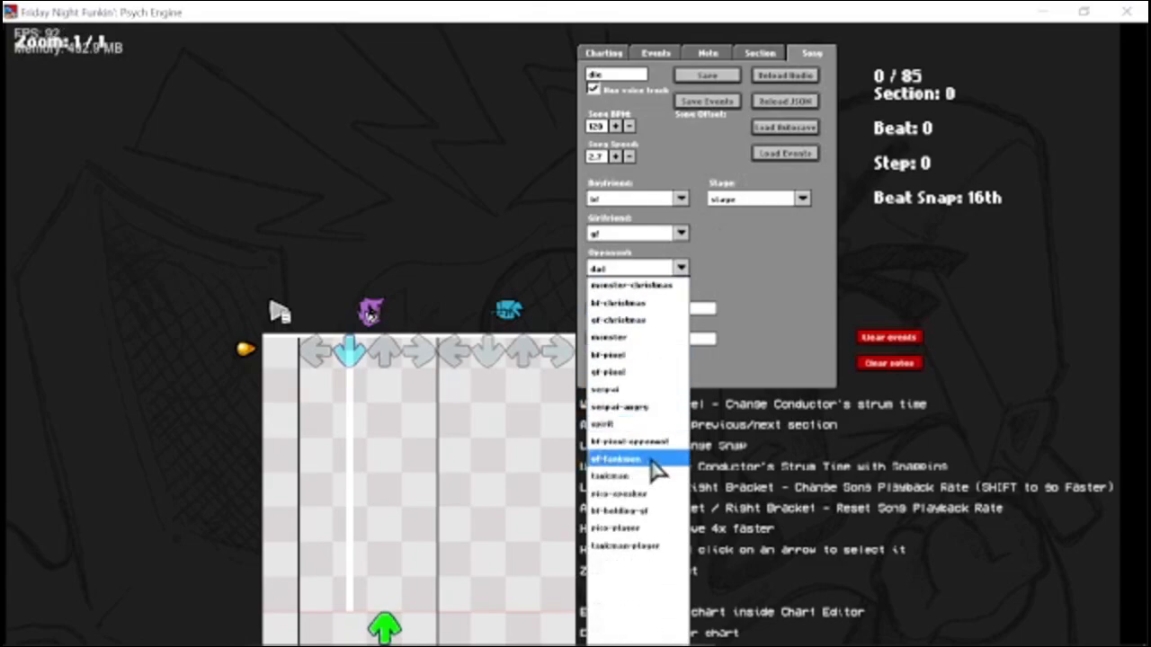
{"action": "scroll", "coordinate": [670, 499], "scroll_direction": "up", "scroll_amount": 1}
{"action": "scroll", "coordinate": [666, 485], "scroll_direction": "up", "scroll_amount": 4}
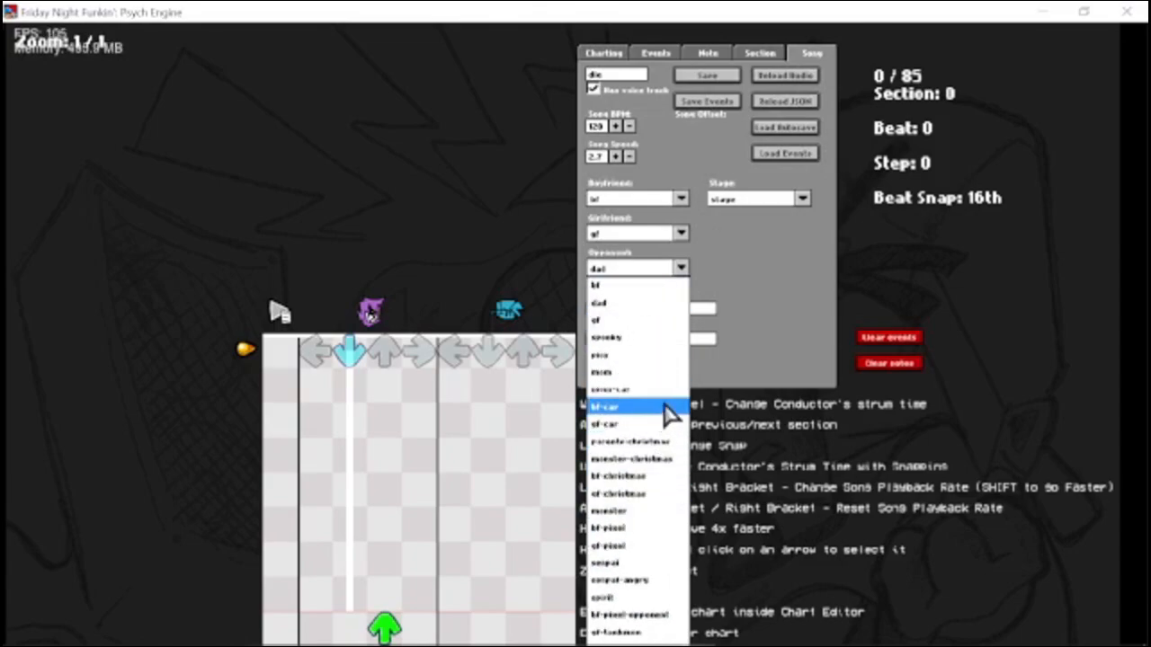
{"action": "scroll", "coordinate": [672, 416], "scroll_direction": "down", "scroll_amount": 4}
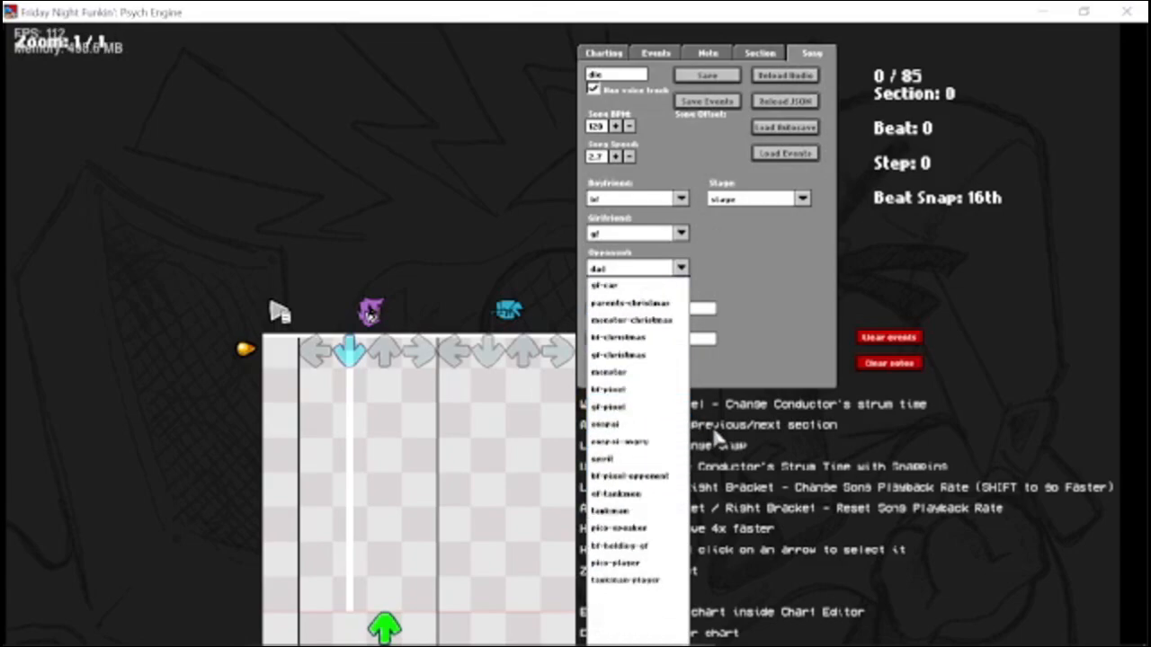
{"action": "left_click", "coordinate": [712, 426]}
{"action": "key", "text": "Return"}
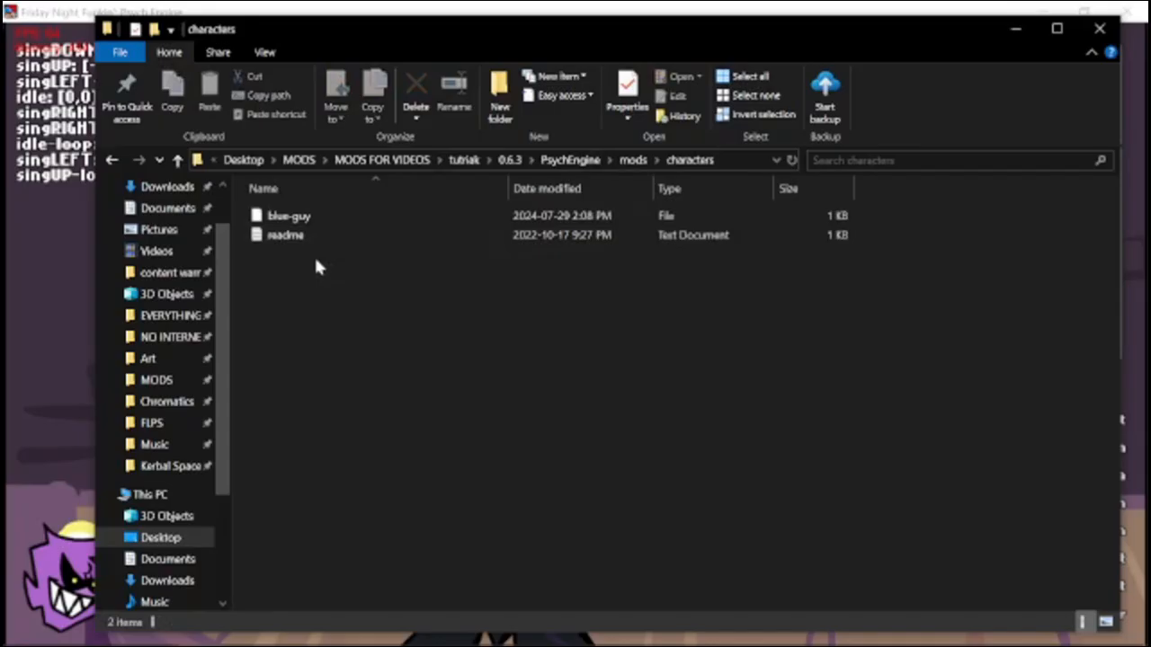
Rename the blue-guy file in mods/characters to blue-guy.json.
{"action": "left_click", "coordinate": [315, 215]}
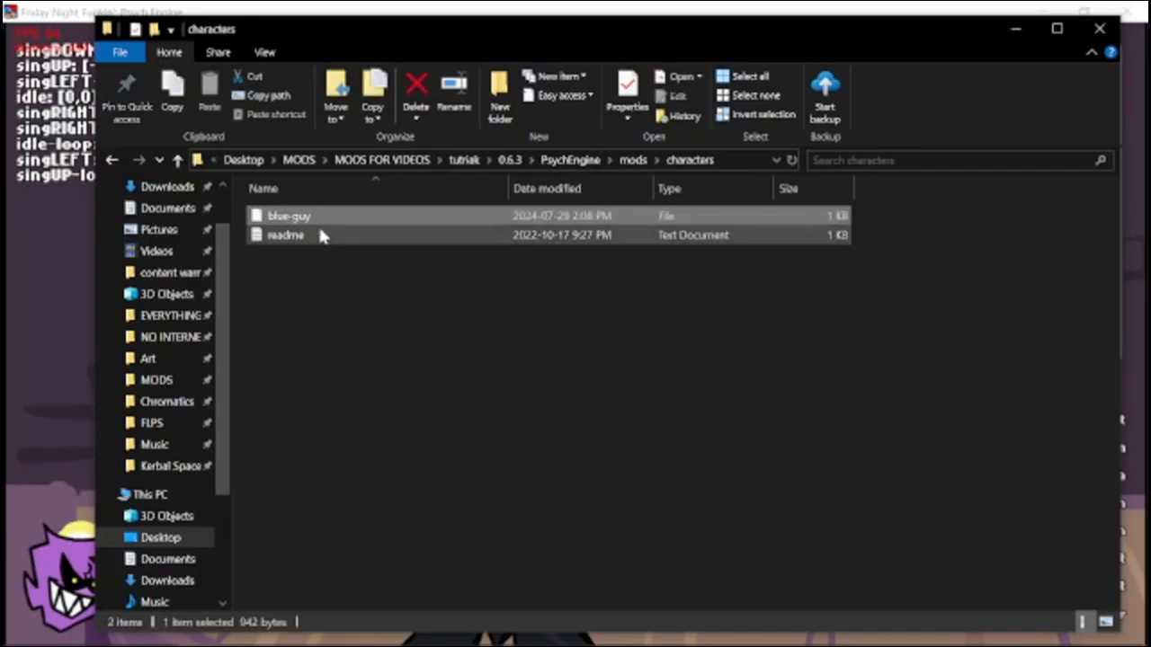
{"action": "key", "text": "F2"}
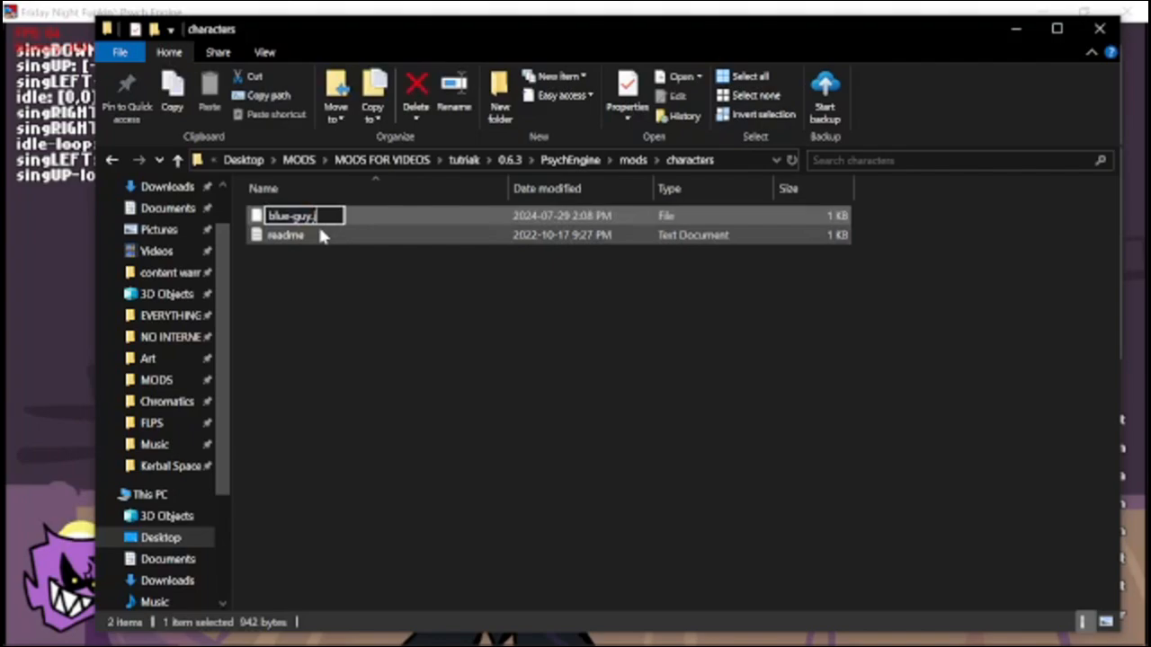
{"action": "type", "text": ".json"}
{"action": "key", "text": "Return"}
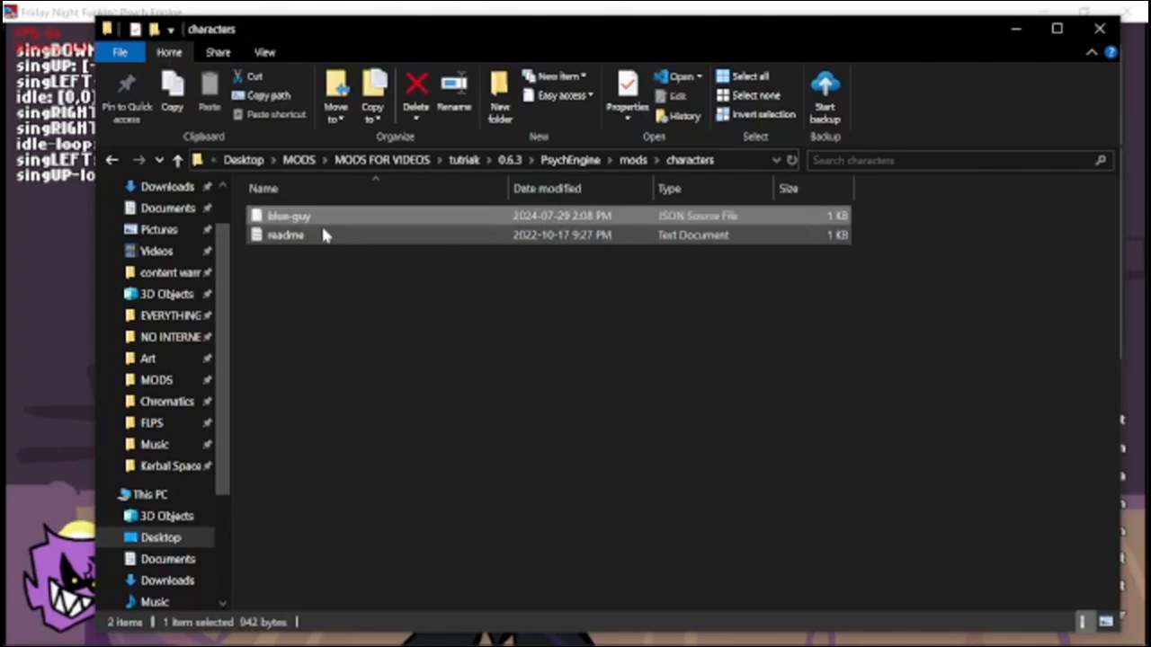
Return to the song die, open its chart editor, and set the opponent to blue-guy.
{"action": "left_click", "coordinate": [1017, 34]}
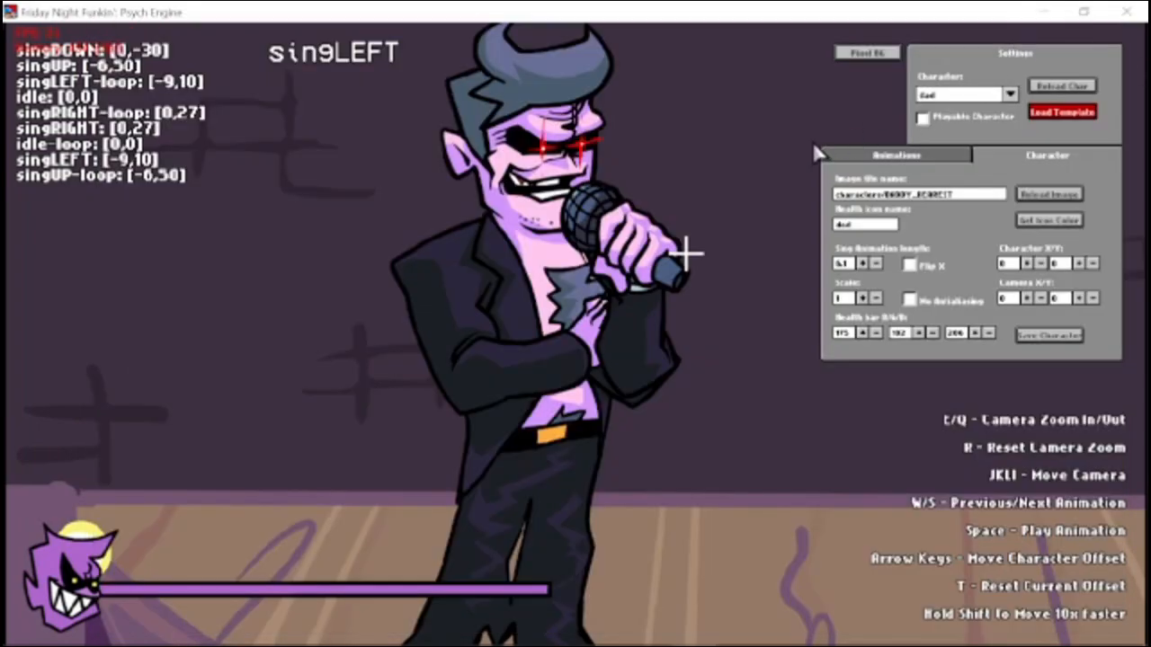
{"action": "key", "text": "Escape"}
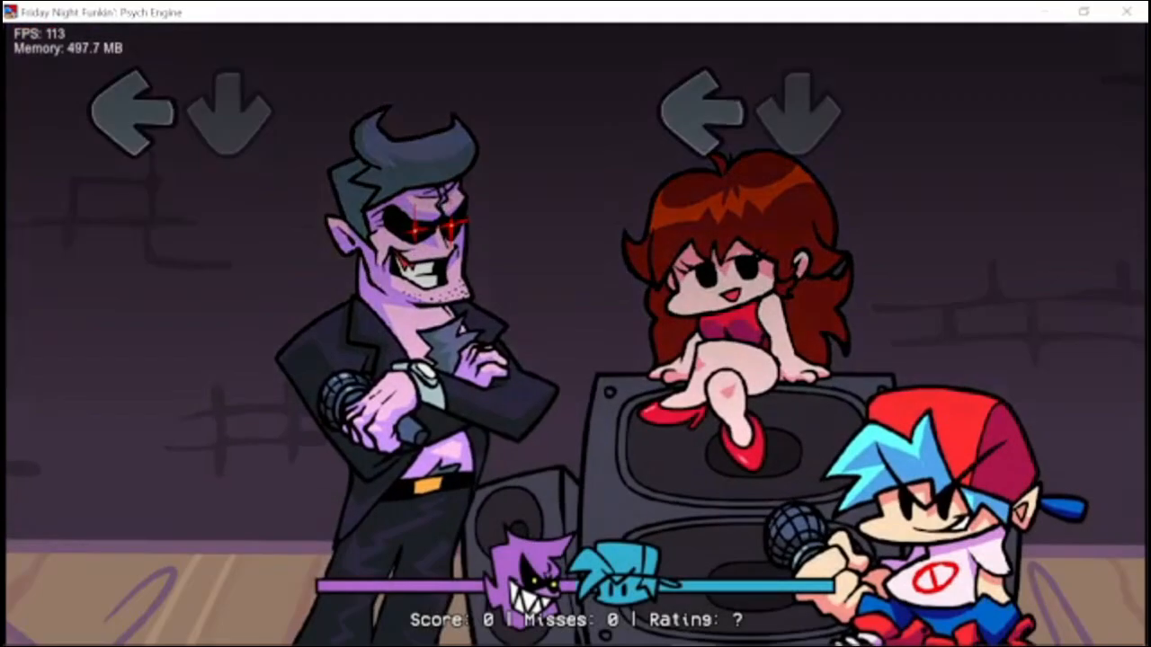
{"action": "key", "text": "7"}
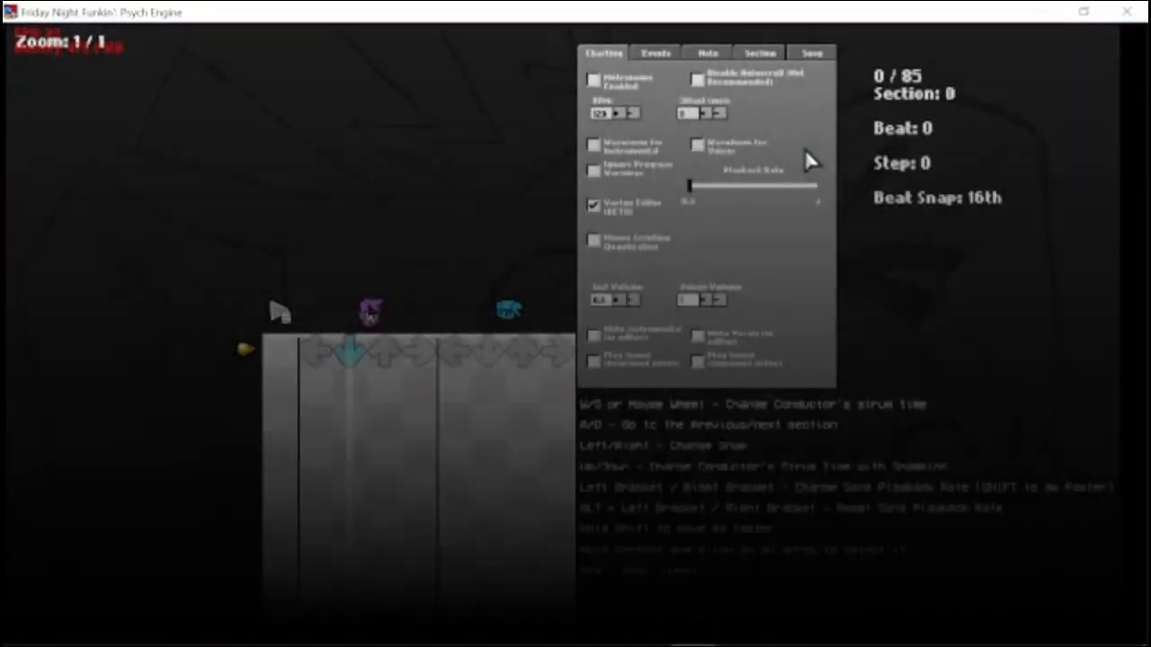
{"action": "left_click", "coordinate": [817, 56]}
{"action": "left_click", "coordinate": [645, 23]}
{"action": "scroll", "coordinate": [648, 117], "scroll_direction": "down", "scroll_amount": 3}
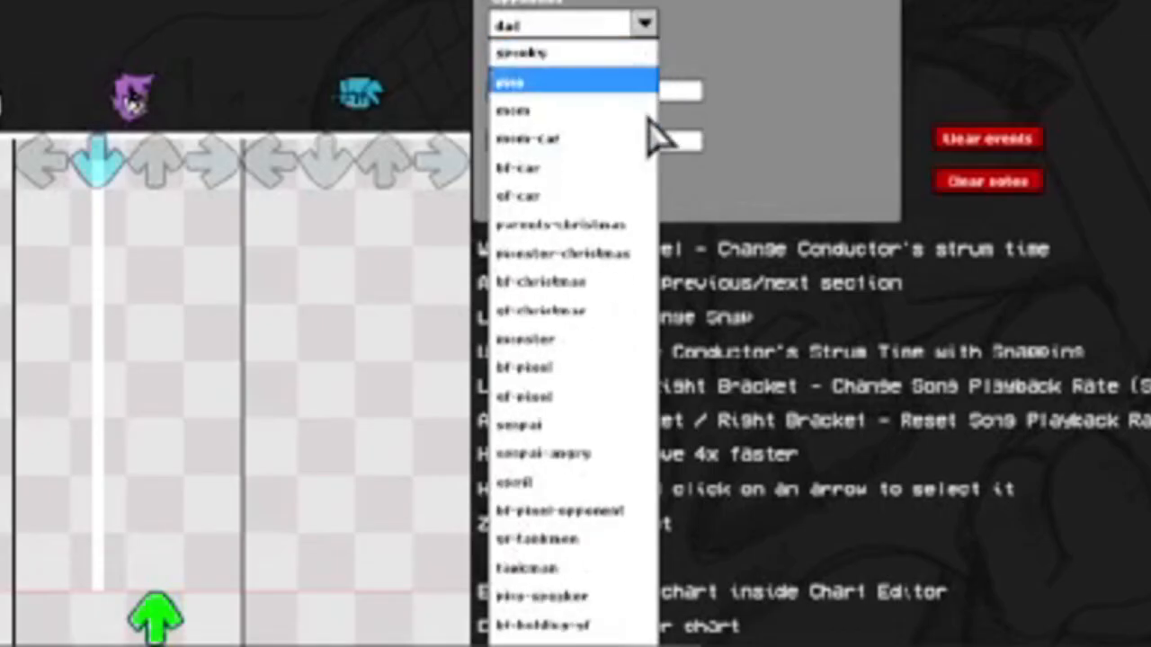
{"action": "scroll", "coordinate": [663, 347], "scroll_direction": "down", "scroll_amount": 4}
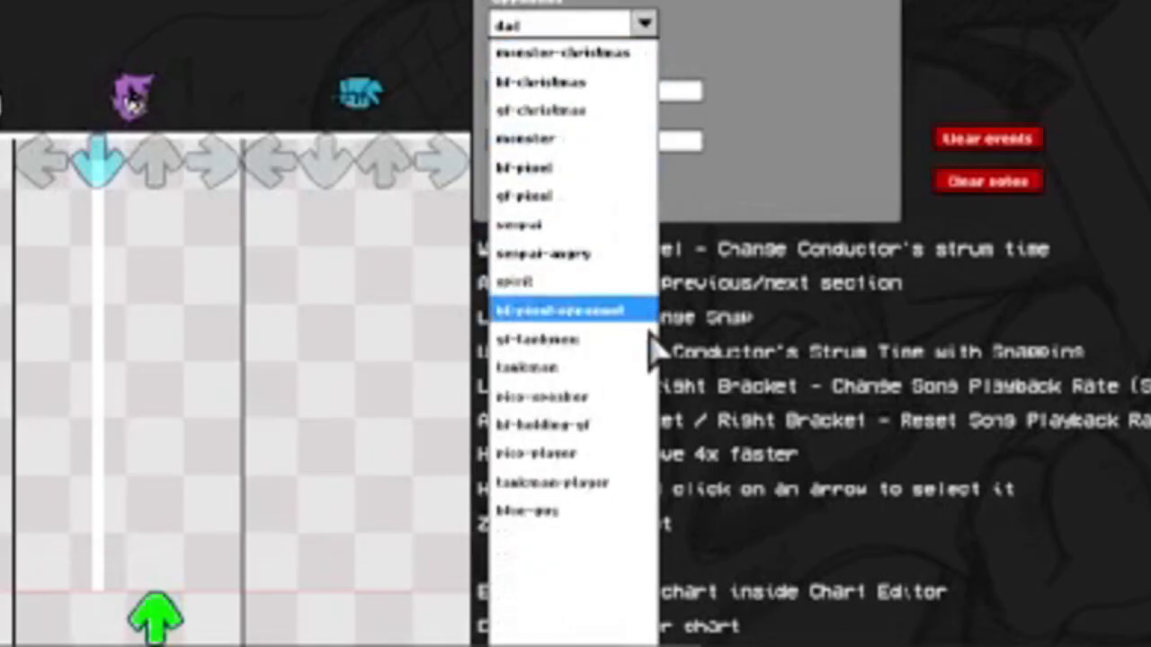
{"action": "left_click", "coordinate": [614, 485]}
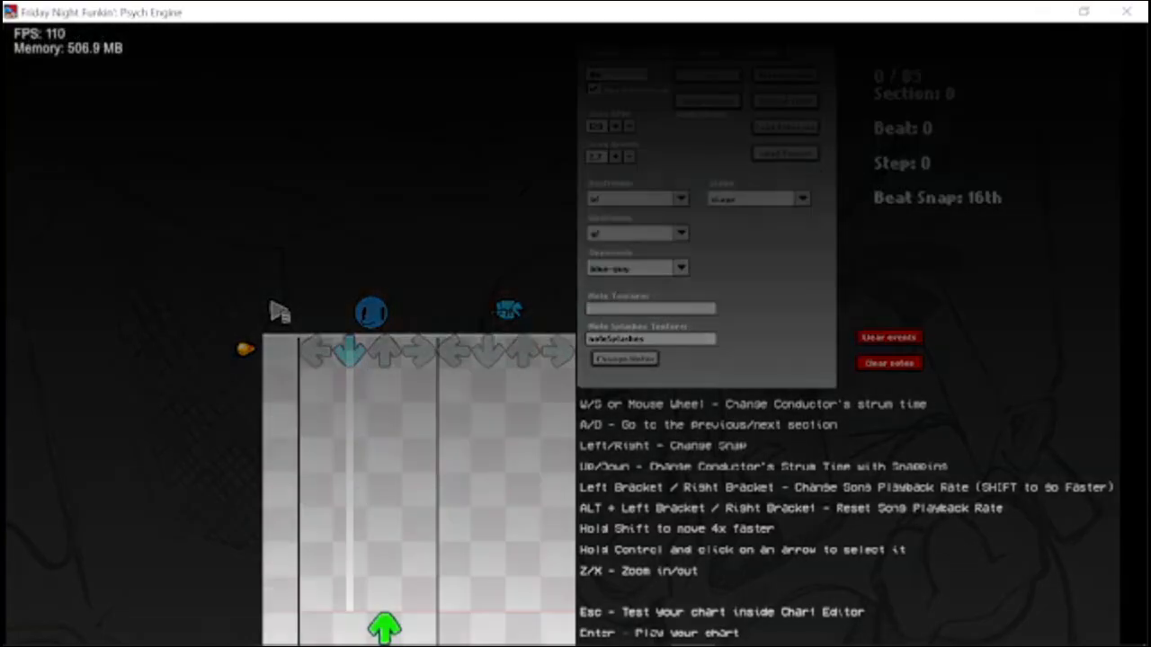
Play the charted song die to check the blue-guy opponent's animations and health icon, and pause it.
{"action": "key", "text": "Return"}
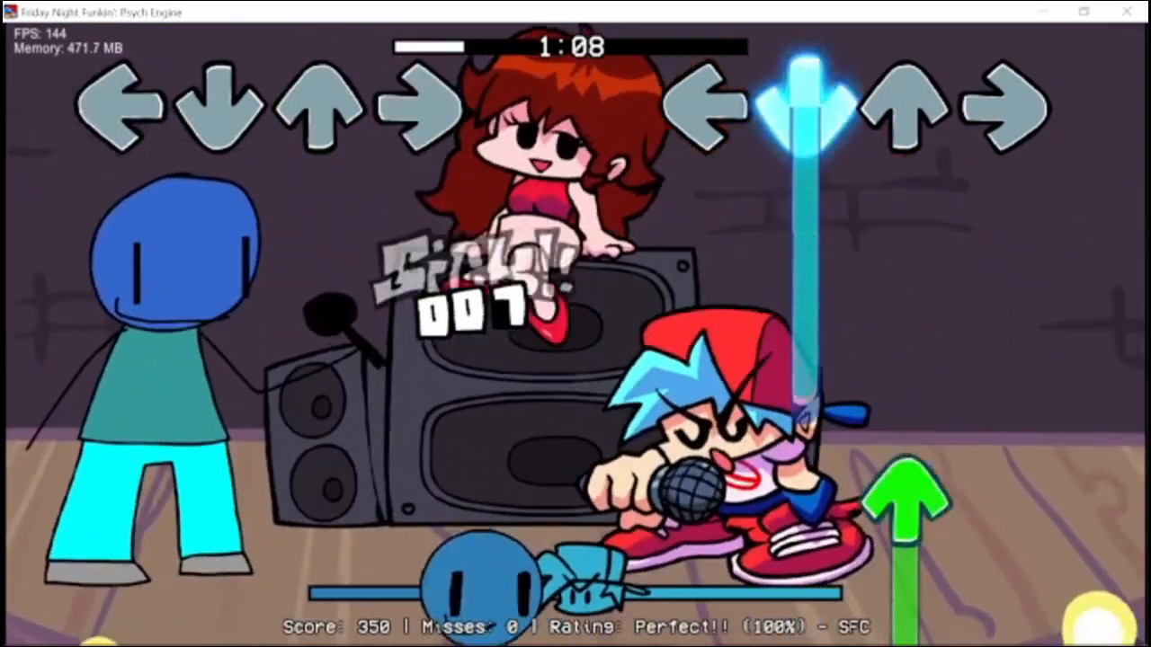
{"action": "key", "text": "Up"}
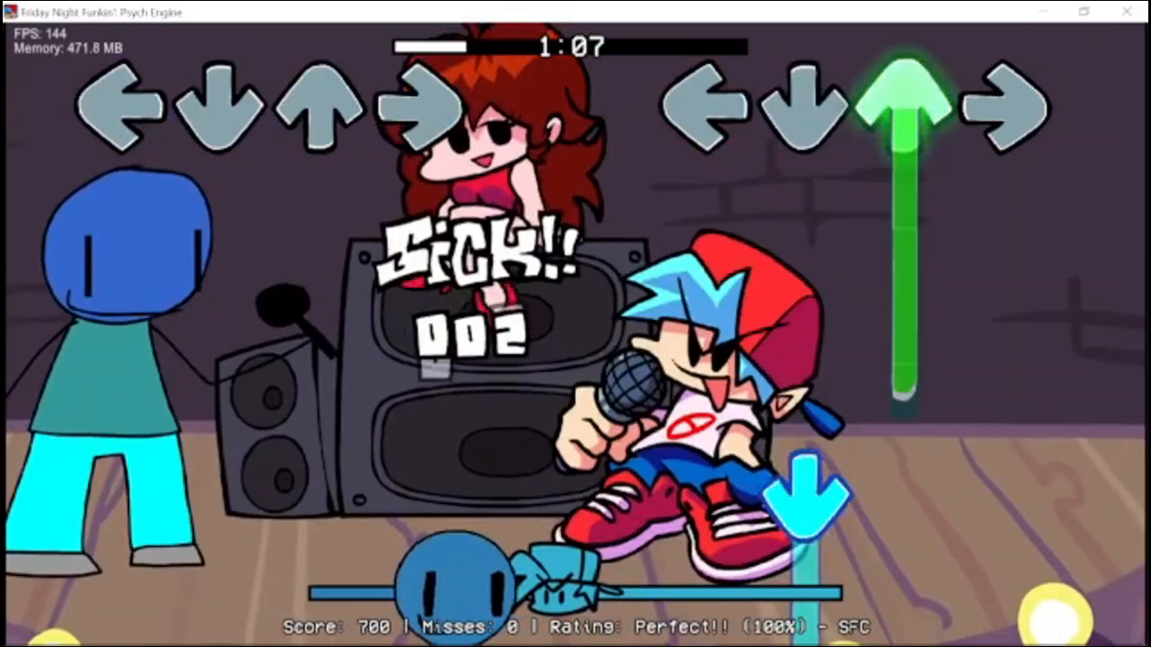
{"action": "key", "text": "Down"}
{"action": "key", "text": "Right"}
{"action": "key", "text": "Up"}
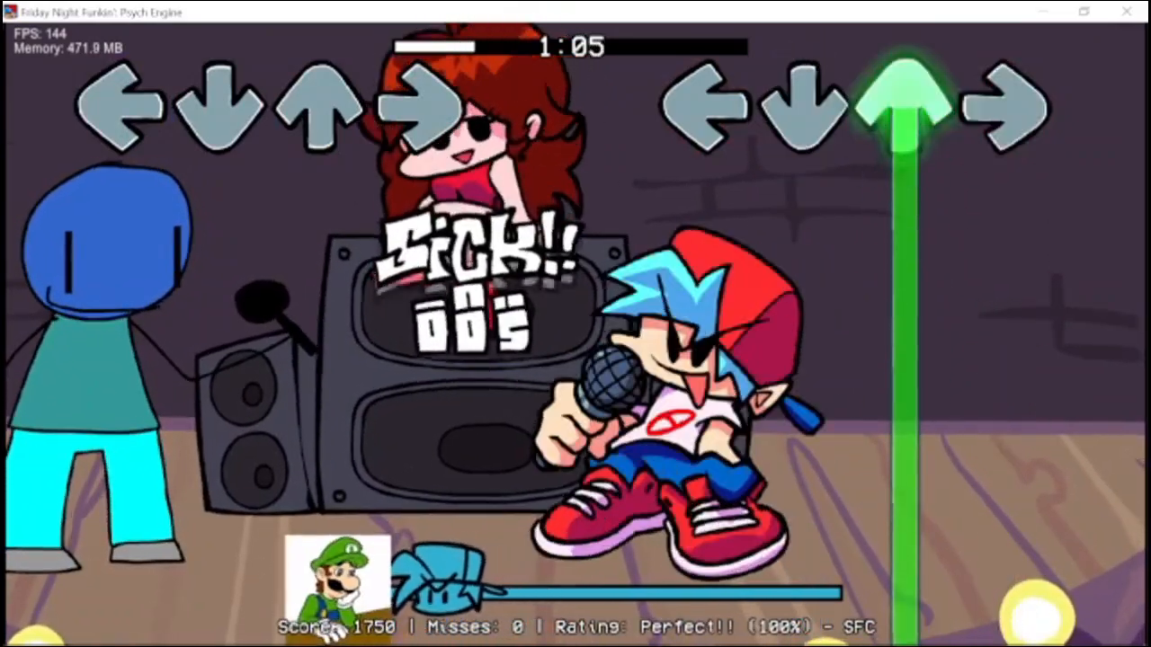
{"action": "key", "text": "Left"}
{"action": "key", "text": "Right"}
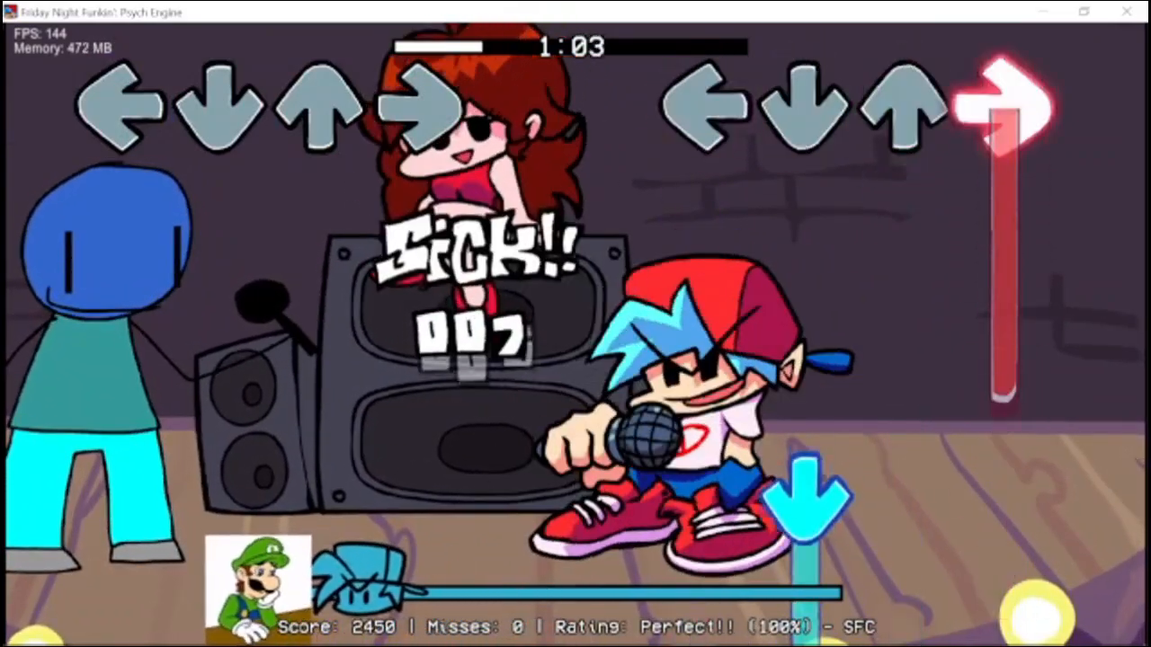
{"action": "key", "text": "Down"}
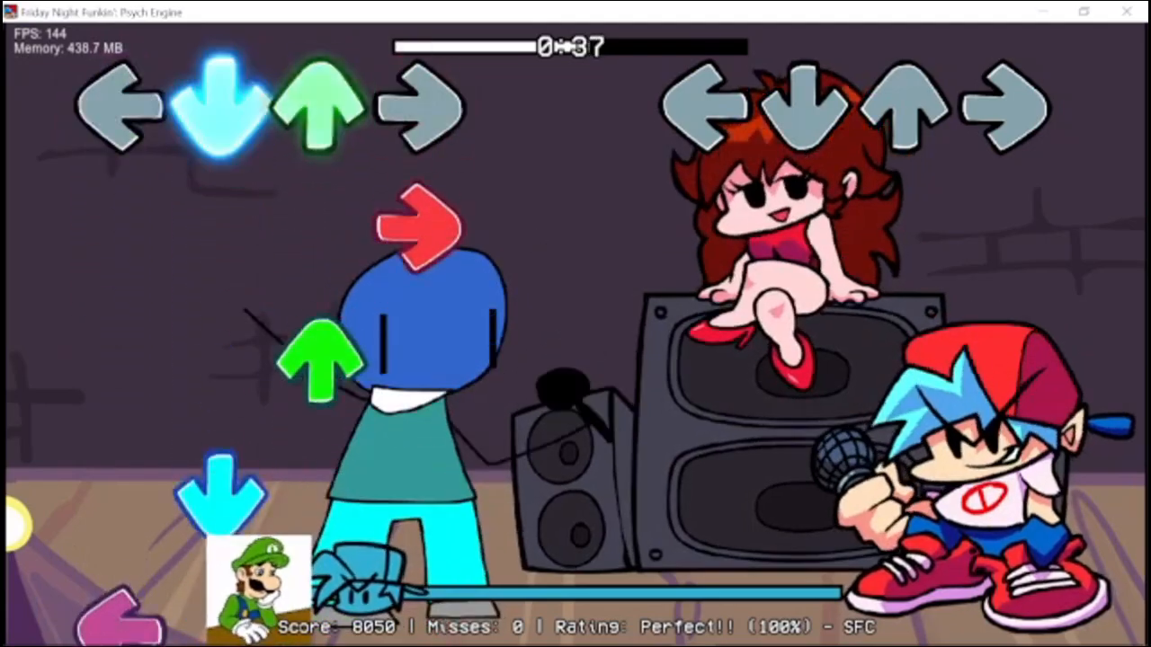
{"action": "key", "text": "Left"}
{"action": "key", "text": "Down"}
{"action": "key", "text": "Right"}
{"action": "key", "text": "Left"}
{"action": "key", "text": "Up"}
{"action": "key", "text": "Down"}
{"action": "key", "text": "Right"}
{"action": "key", "text": "Left"}
{"action": "key", "text": "Down"}
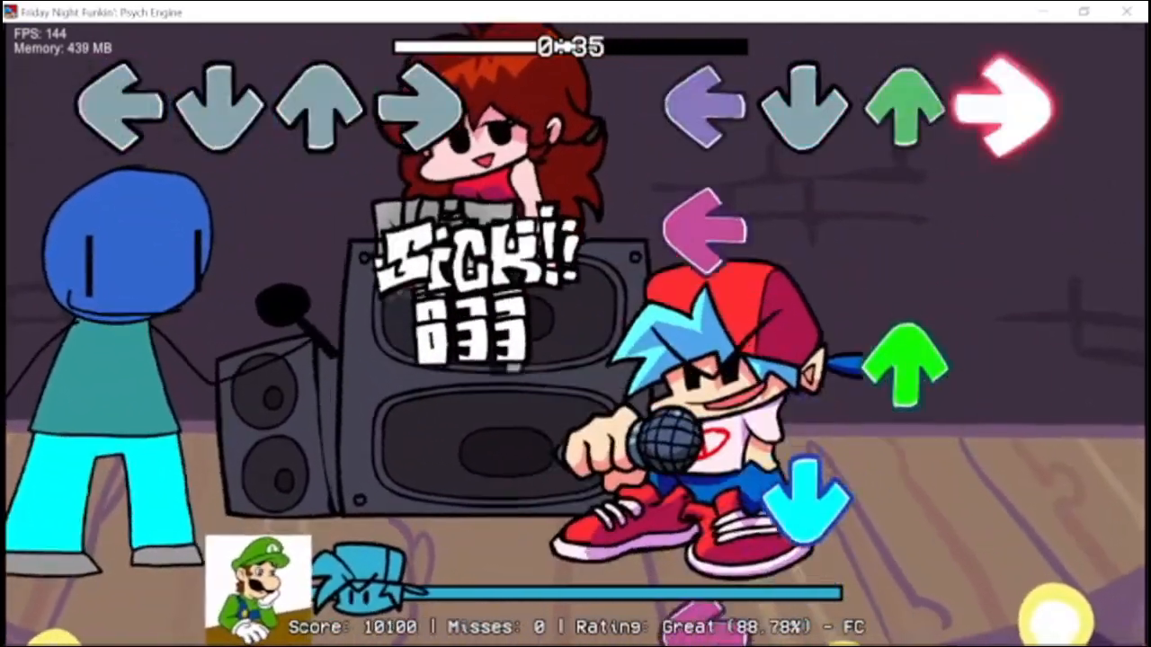
{"action": "key", "text": "Left"}
{"action": "key", "text": "Up"}
{"action": "key", "text": "Down"}
{"action": "key", "text": "Up"}
{"action": "key", "text": "Right"}
{"action": "key", "text": "Right"}
{"action": "key", "text": "Down"}
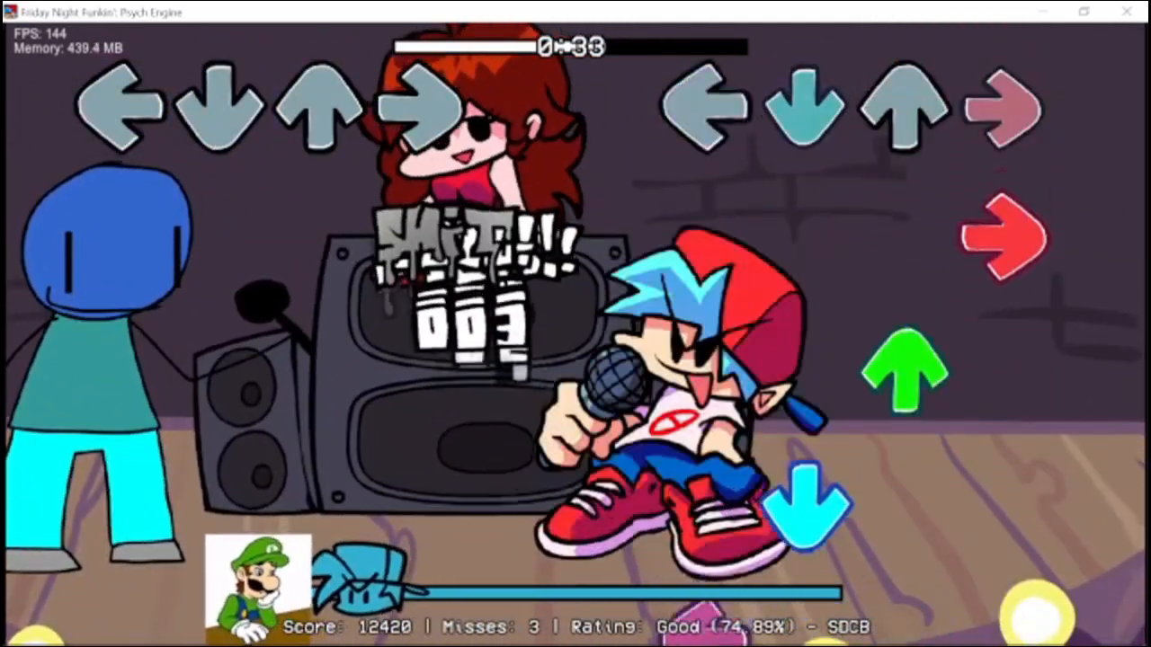
{"action": "key", "text": "Up"}
{"action": "key", "text": "Down"}
{"action": "key", "text": "Right"}
{"action": "key", "text": "Left"}
{"action": "key", "text": "Up"}
{"action": "key", "text": "Right"}
{"action": "key", "text": "Right"}
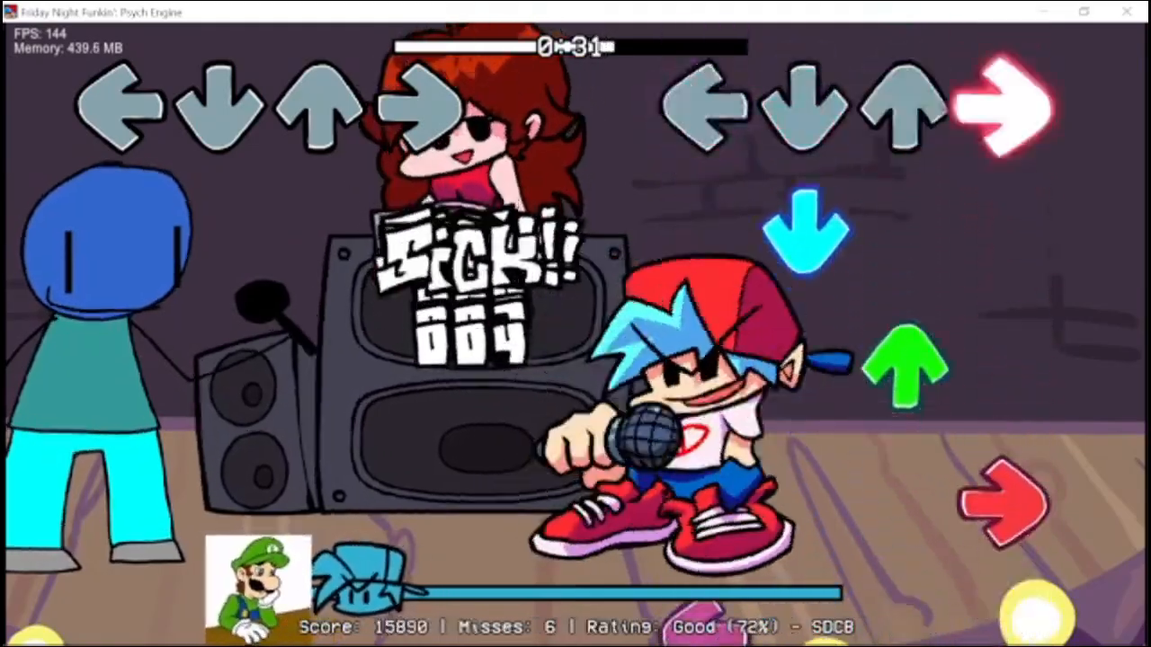
{"action": "key", "text": "Left"}
{"action": "key", "text": "Down"}
{"action": "key", "text": "Return"}
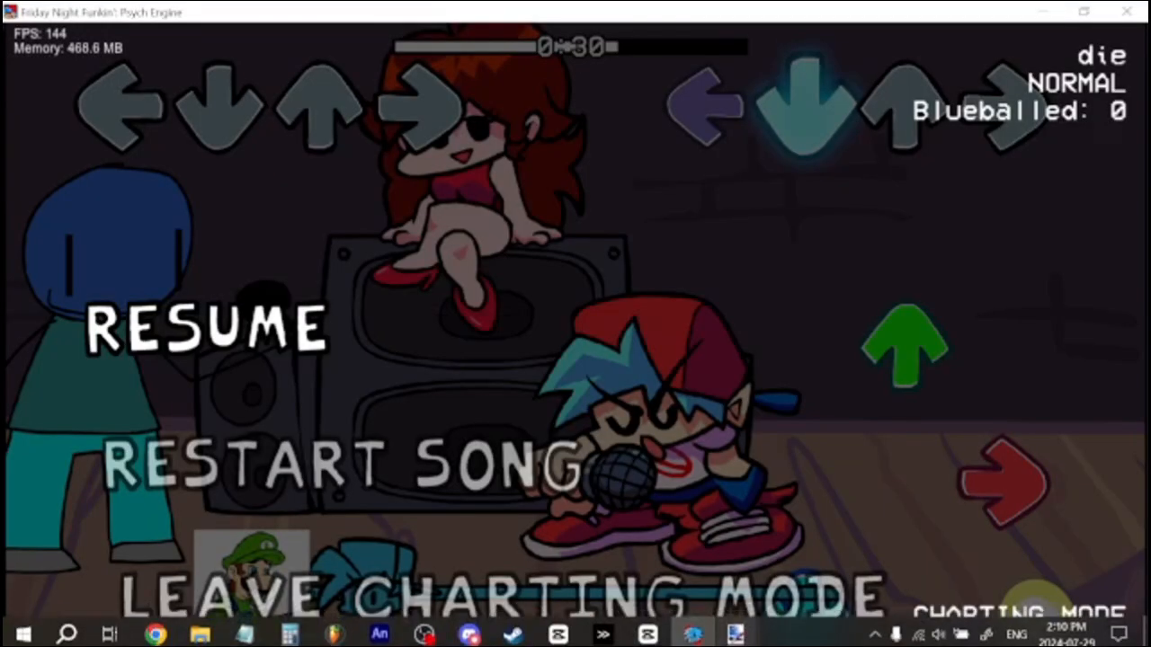
Switch to paint.net, create a new 1280 × 720 pixel image, and choose the Paintbrush with black.
{"action": "left_click", "coordinate": [738, 627]}
{"action": "key", "text": "ctrl+w"}
{"action": "key", "text": "ctrl+n"}
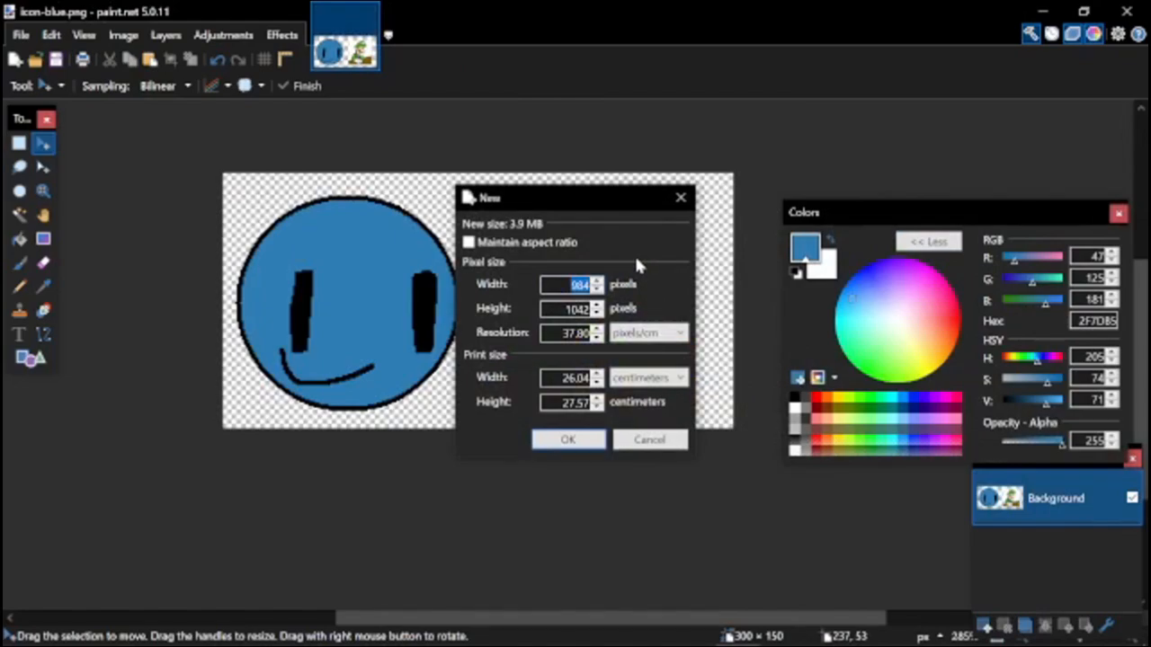
{"action": "type", "text": "1280"}
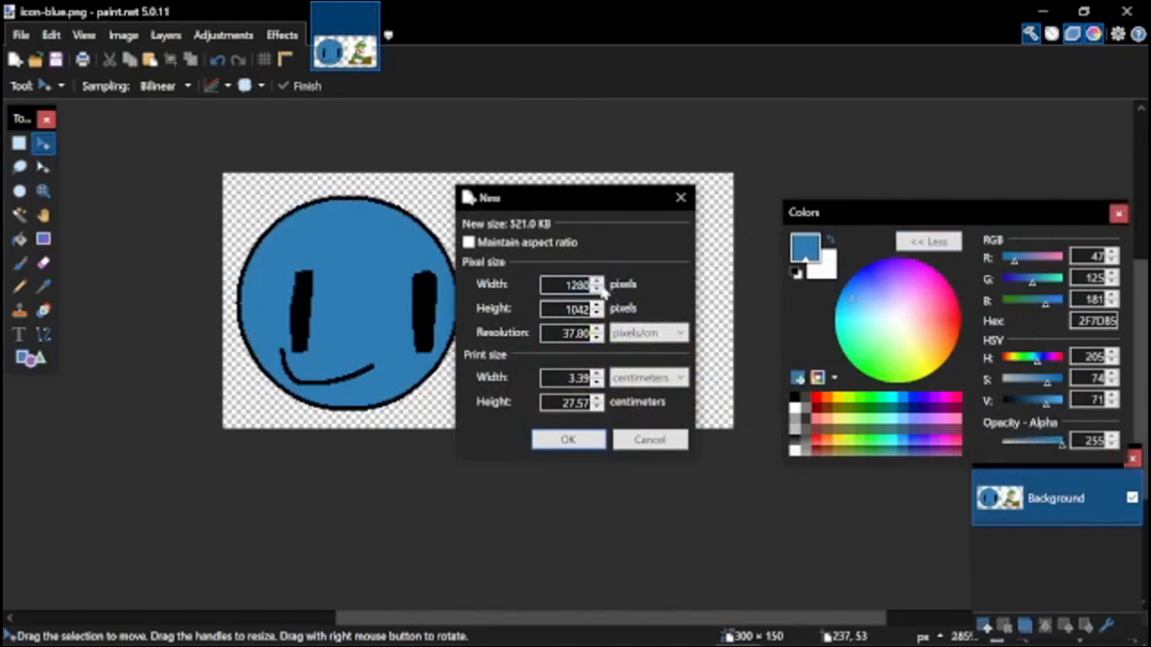
{"action": "key", "text": "Return"}
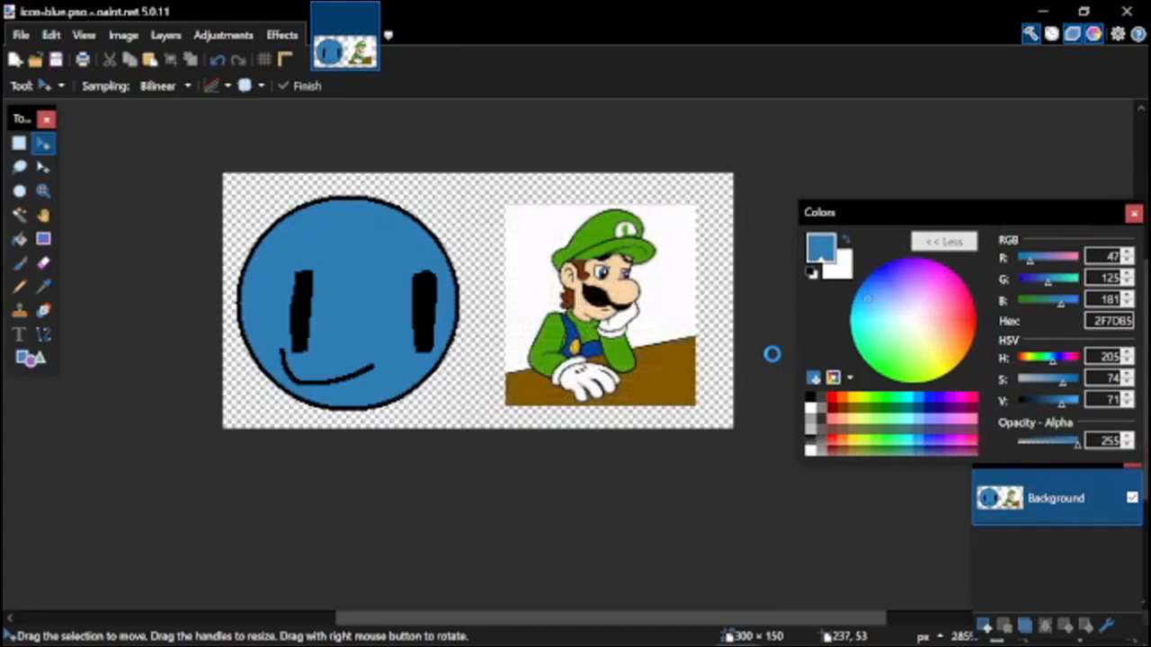
{"action": "scroll", "coordinate": [692, 443], "scroll_direction": "up", "scroll_amount": 2}
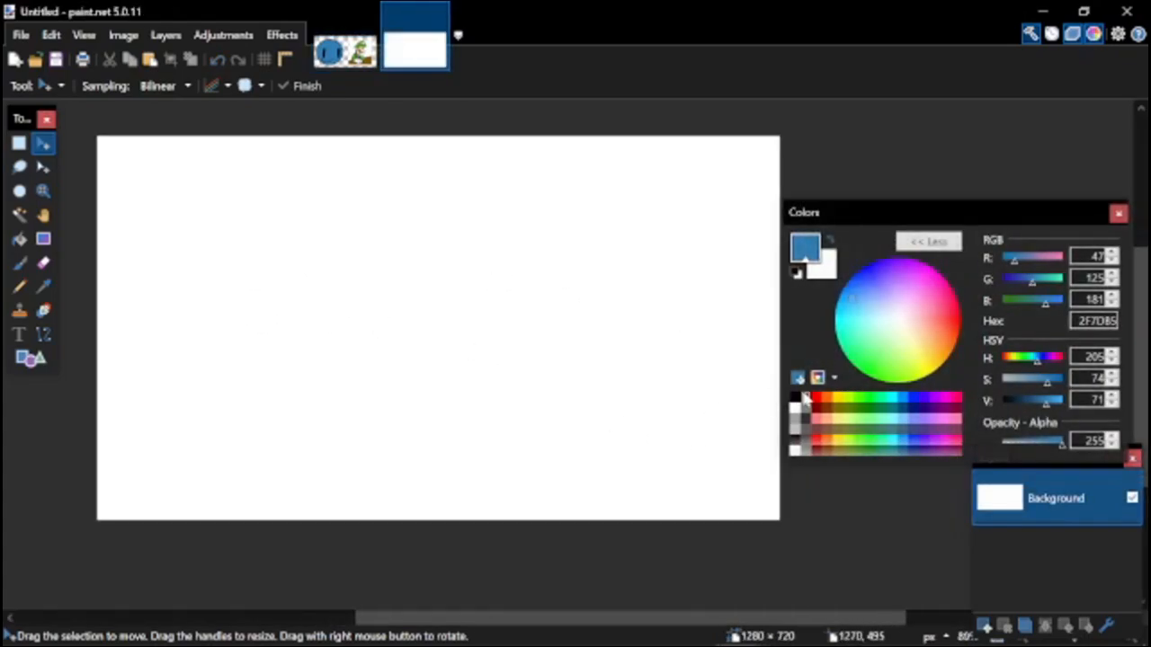
{"action": "left_click", "coordinate": [798, 397]}
{"action": "scroll", "coordinate": [487, 411], "scroll_direction": "down", "scroll_amount": 2}
{"action": "key", "text": "b"}
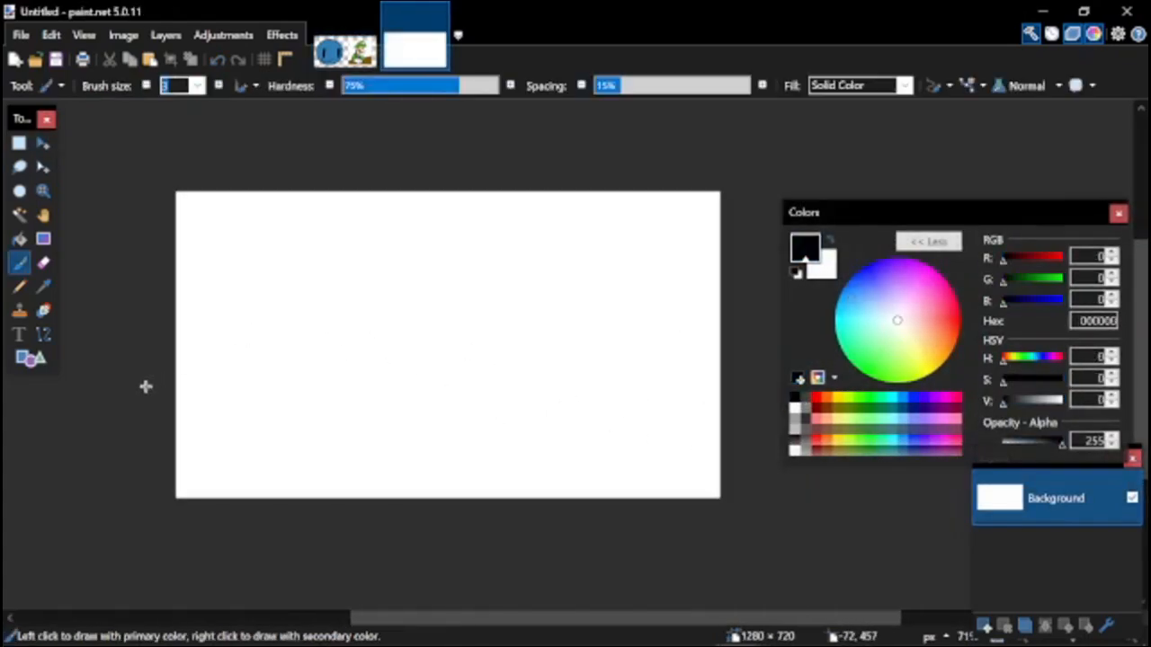
{"action": "left_click_drag", "start_coordinate": [136, 439], "coordinate": [499, 400]}
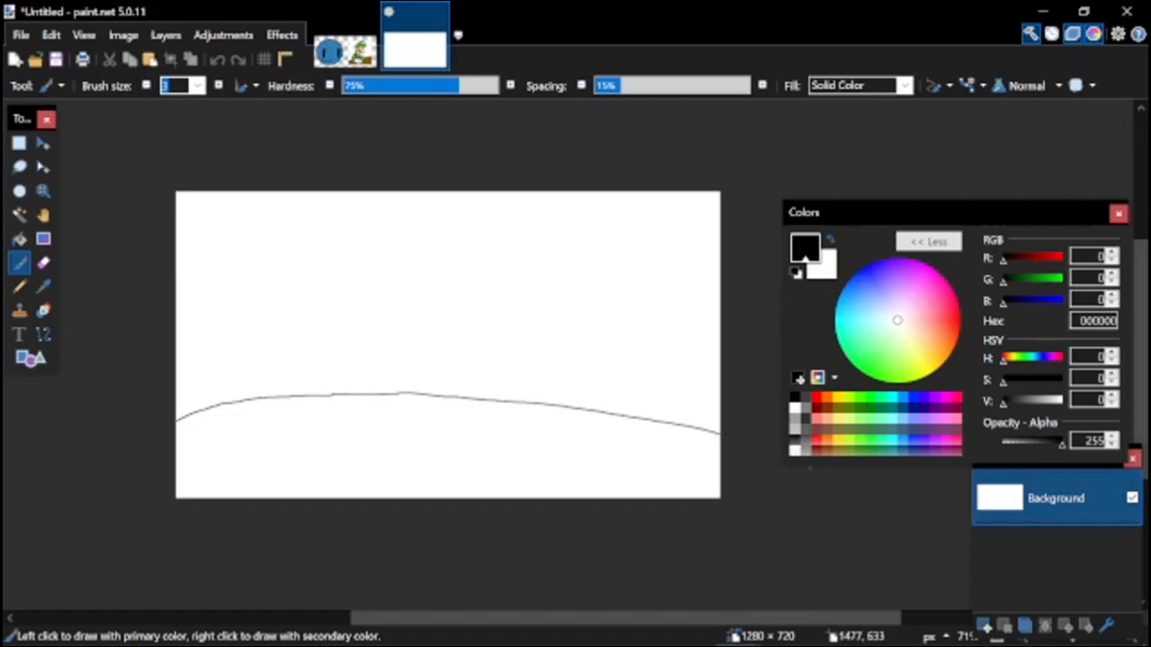
{"action": "key", "text": "ctrl+z"}
{"action": "left_click_drag", "start_coordinate": [167, 415], "coordinate": [727, 414]}
{"action": "key", "text": "ctrl+z"}
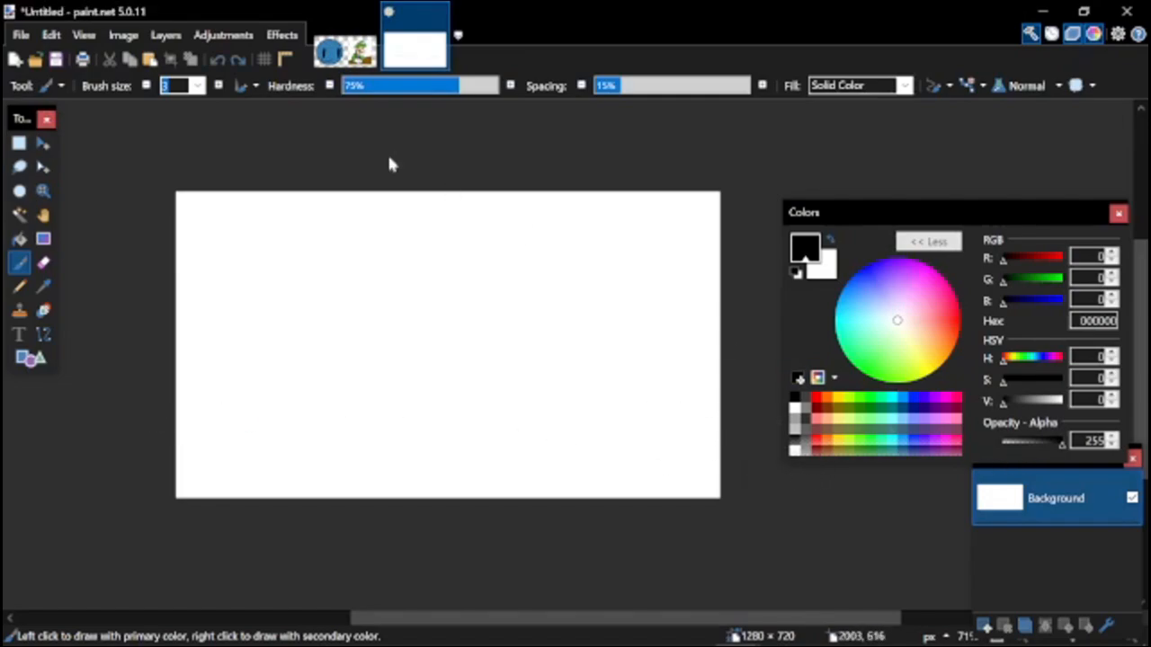
Set the brush size to 14 and paint a slightly curved black horizon line across the canvas.
{"action": "left_click", "coordinate": [198, 86]}
{"action": "left_click", "coordinate": [188, 411]}
{"action": "left_click", "coordinate": [197, 86]}
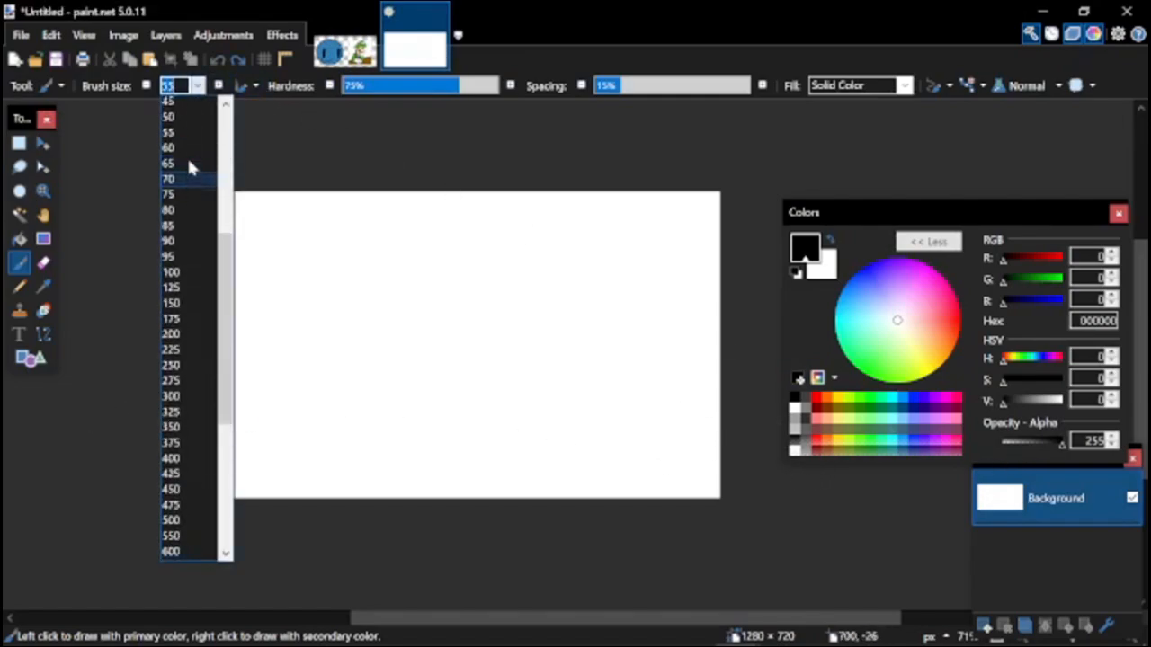
{"action": "scroll", "coordinate": [189, 164], "scroll_direction": "up", "scroll_amount": 2}
{"action": "scroll", "coordinate": [176, 149], "scroll_direction": "up", "scroll_amount": 2}
{"action": "left_click", "coordinate": [176, 150]}
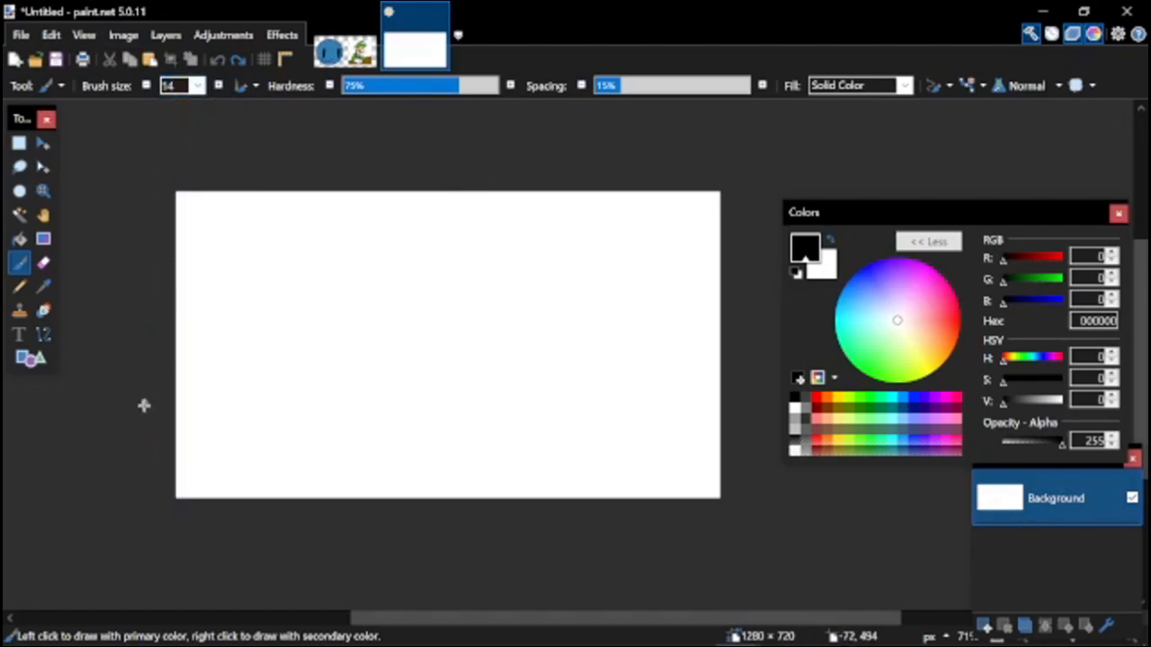
{"action": "left_click_drag", "start_coordinate": [177, 409], "coordinate": [582, 369]}
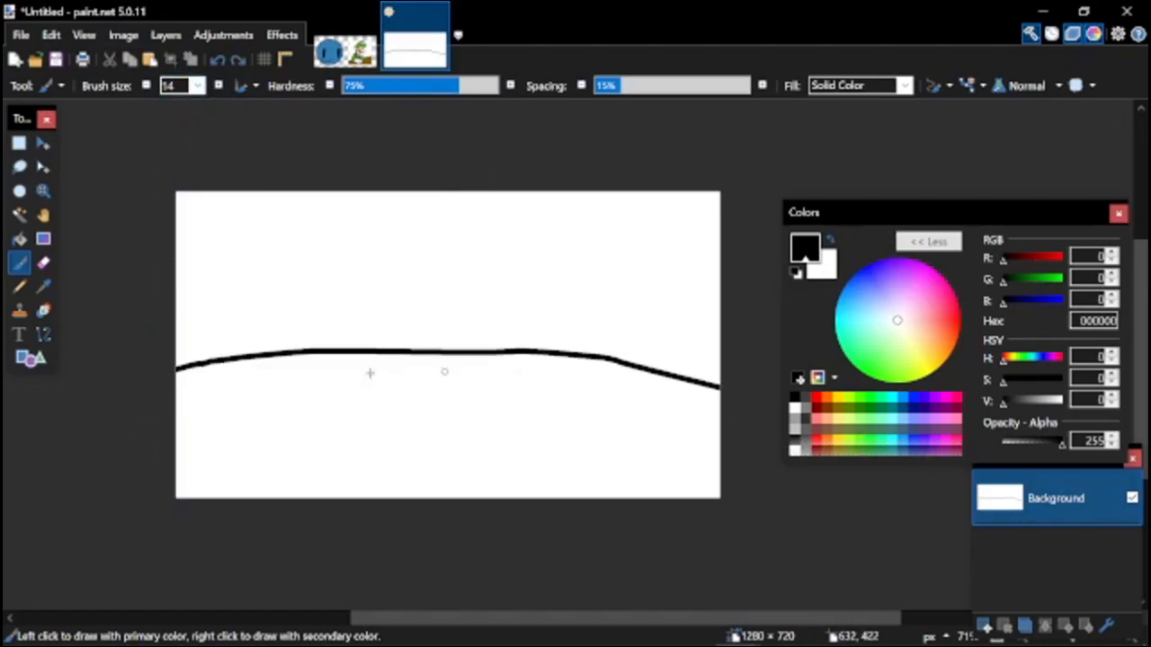
{"action": "key", "text": "ctrl+z"}
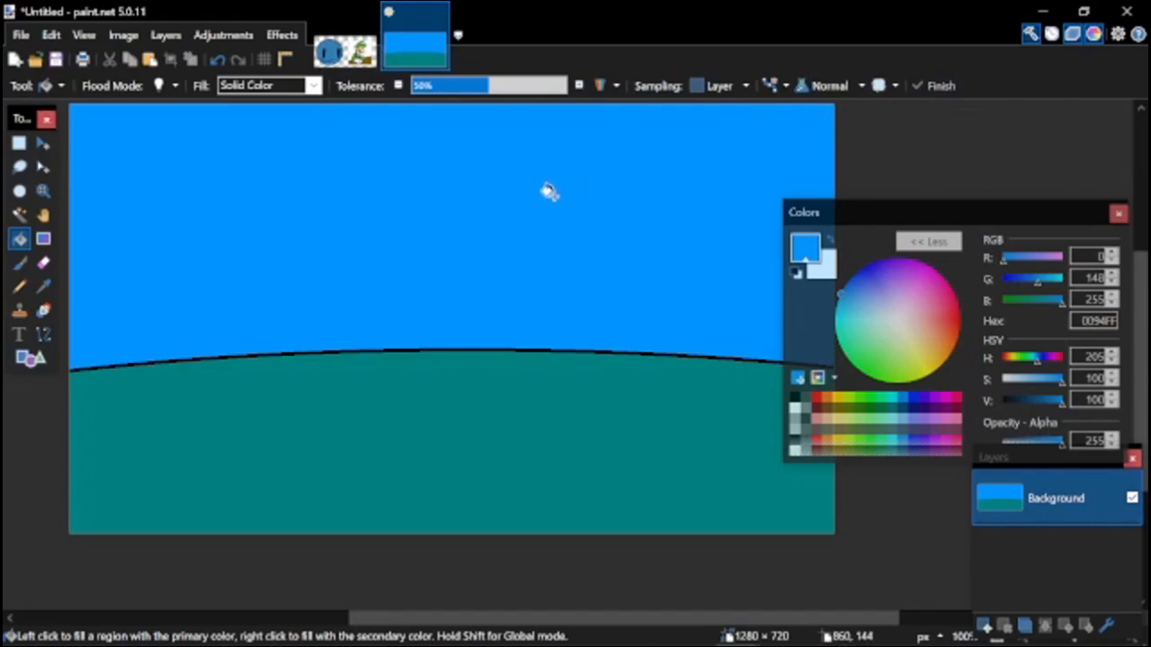
Fill the sky blue and the ground dark teal, and draw a circular sun filled with cyan 00FFFF in the sky.
{"action": "scroll", "coordinate": [550, 192], "scroll_direction": "down", "scroll_amount": 1}
{"action": "scroll", "coordinate": [763, 200], "scroll_direction": "up", "scroll_amount": 2}
{"action": "left_click", "coordinate": [888, 398]}
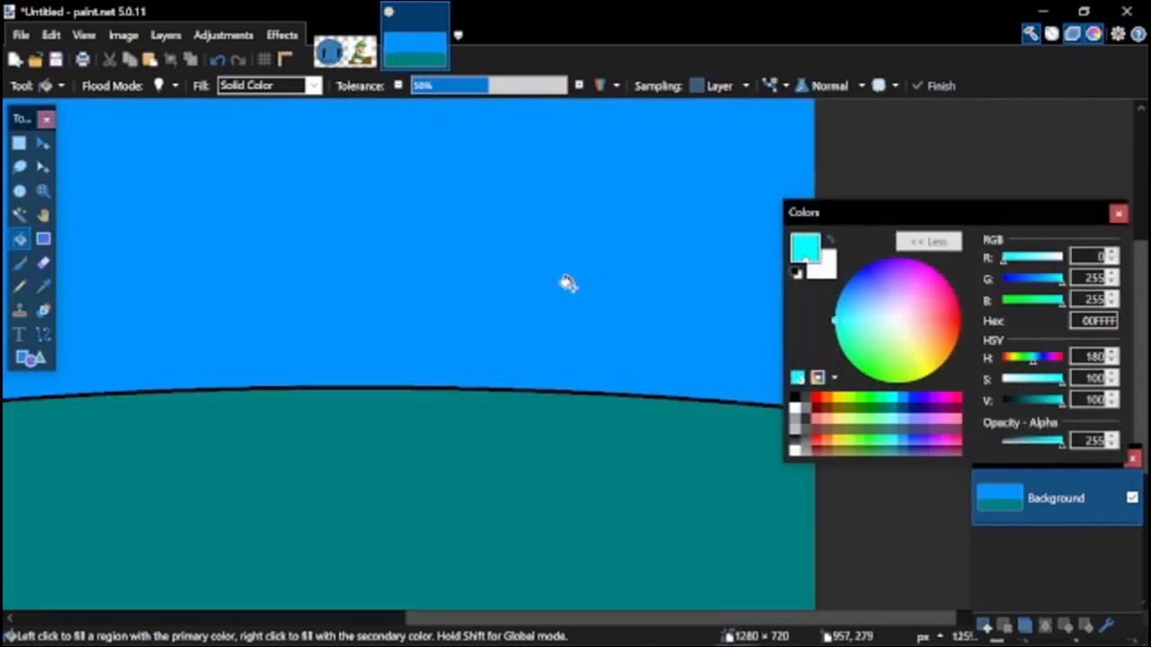
{"action": "scroll", "coordinate": [567, 283], "scroll_direction": "up", "scroll_amount": 2}
{"action": "key", "text": "o"}
{"action": "mouse_move", "coordinate": [480, 310]}
{"action": "left_mouse_down"}
{"action": "mouse_move", "coordinate": [601, 432]}
{"action": "mouse_move", "coordinate": [572, 401]}
{"action": "mouse_move", "coordinate": [576, 371]}
{"action": "left_mouse_up"}
{"action": "left_click", "coordinate": [745, 85]}
{"action": "key", "text": "f"}
{"action": "left_click", "coordinate": [557, 352]}
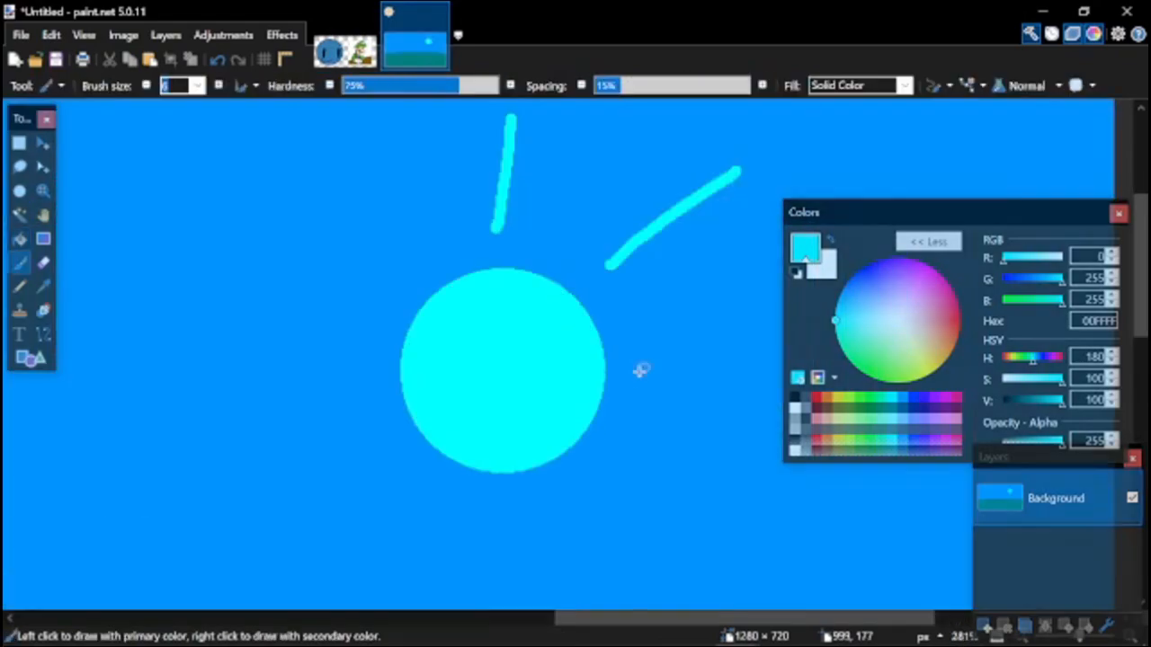
Paint short cyan rays all around the sun with the Paintbrush.
{"action": "left_click_drag", "start_coordinate": [634, 379], "coordinate": [871, 363]}
{"action": "left_click_drag", "start_coordinate": [623, 481], "coordinate": [752, 583]}
{"action": "scroll", "coordinate": [573, 455], "scroll_direction": "down", "scroll_amount": 3}
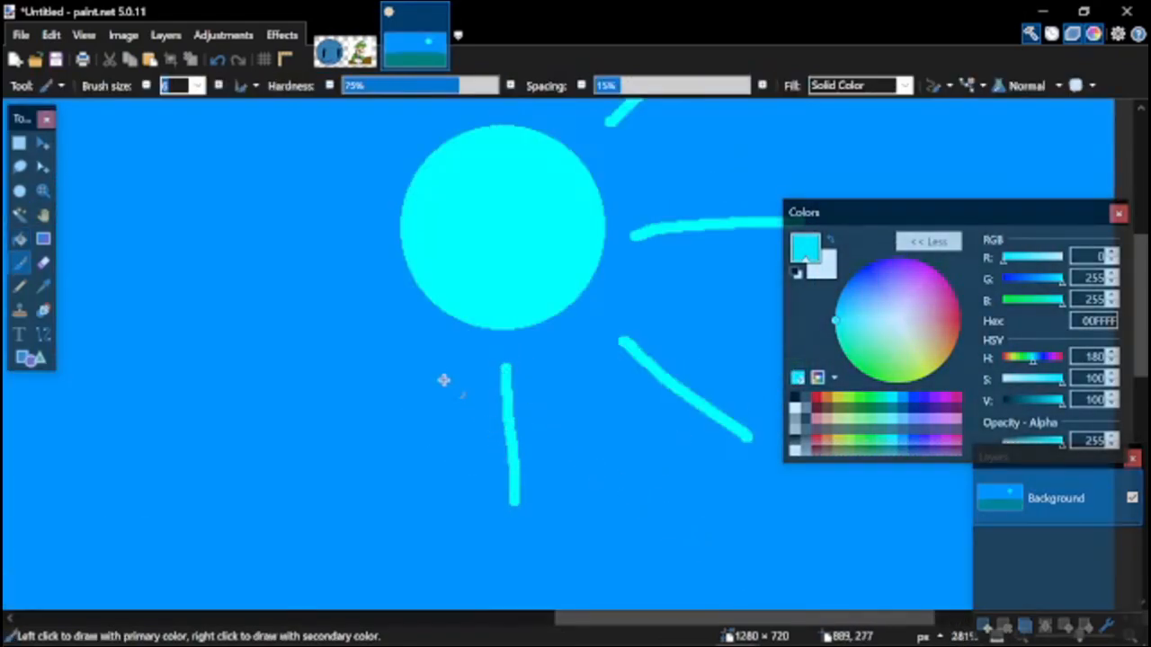
{"action": "left_click_drag", "start_coordinate": [369, 377], "coordinate": [275, 458]}
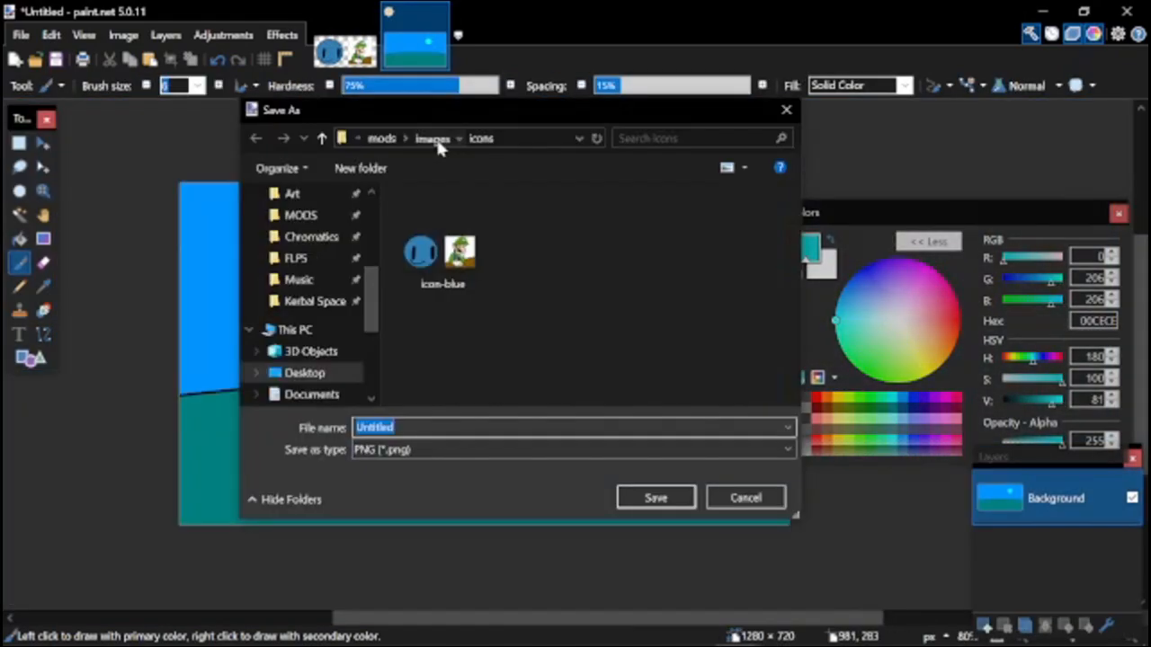
Save the background image as a PNG in the mods/images folder under a name beginning with BLUE-BAC.
{"action": "key", "text": "alt+Up"}
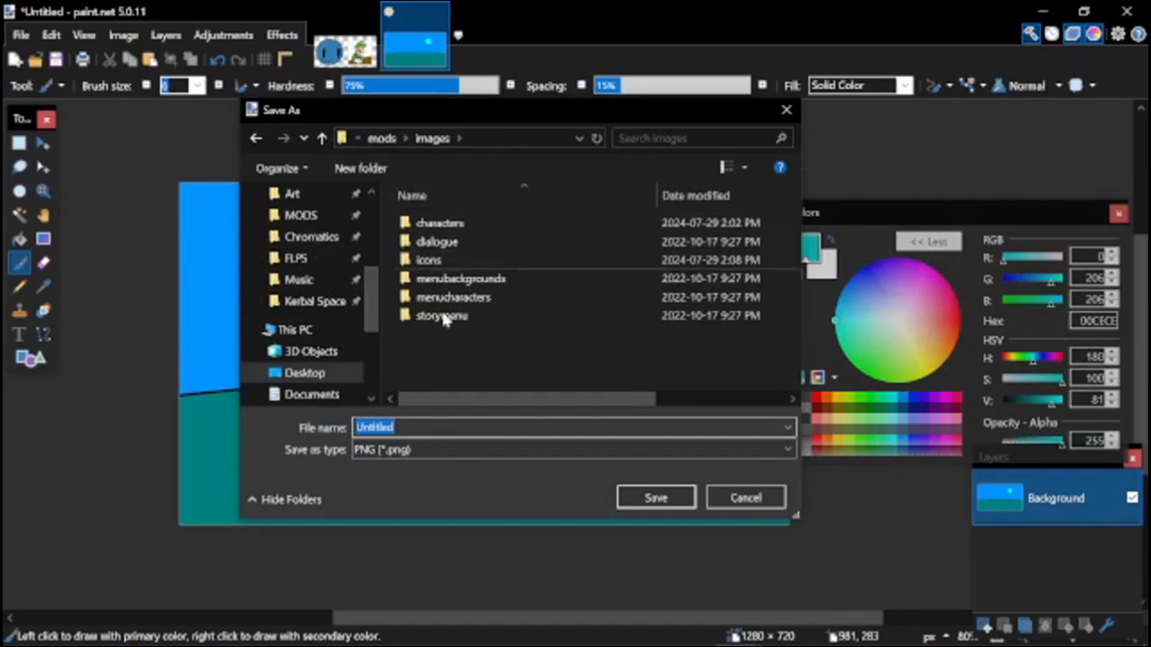
{"action": "left_click", "coordinate": [436, 427]}
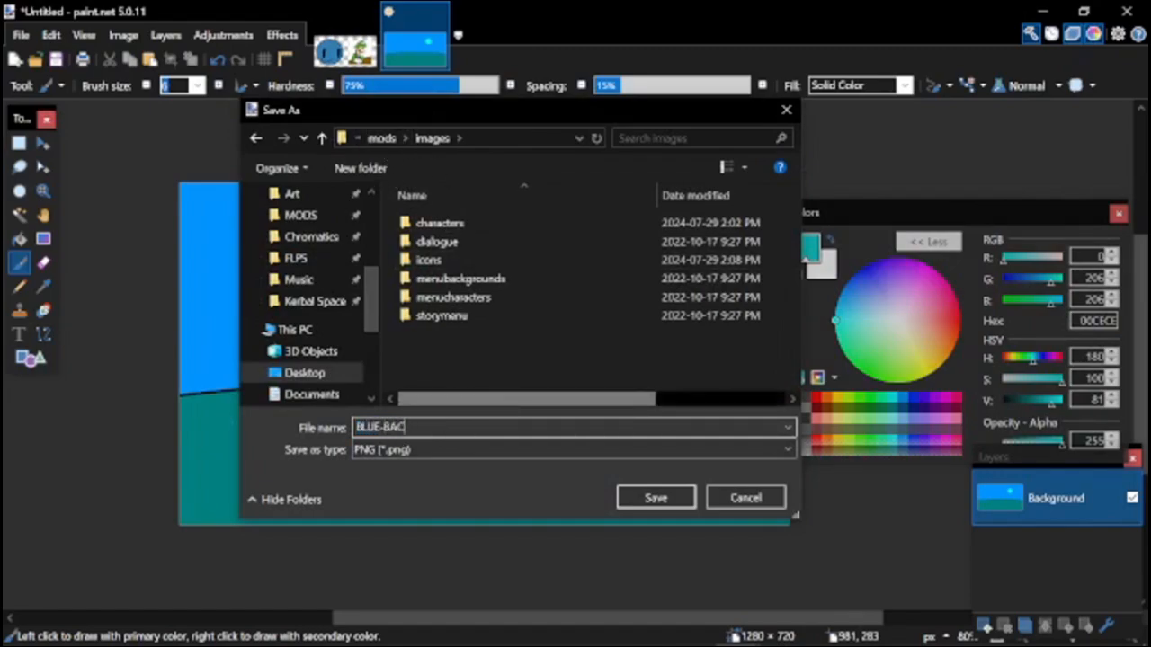
{"action": "key", "text": "Return"}
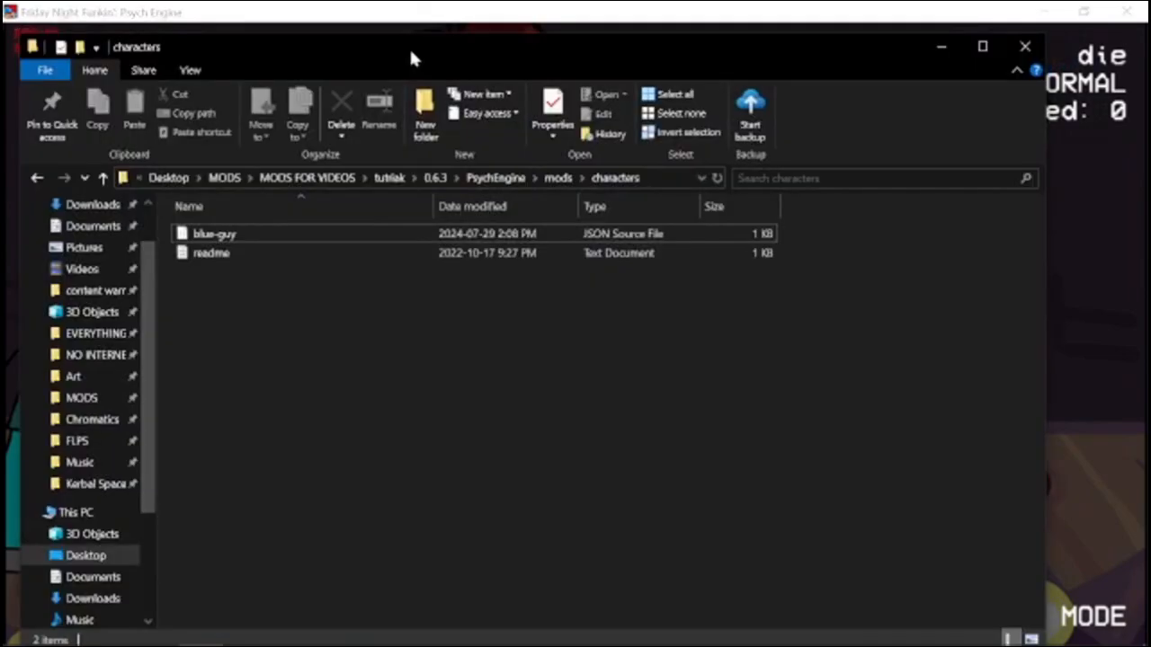
Rename the white JSON and Lua stage files in mods/stages to blue.
{"action": "left_click_drag", "start_coordinate": [411, 53], "coordinate": [401, 48]}
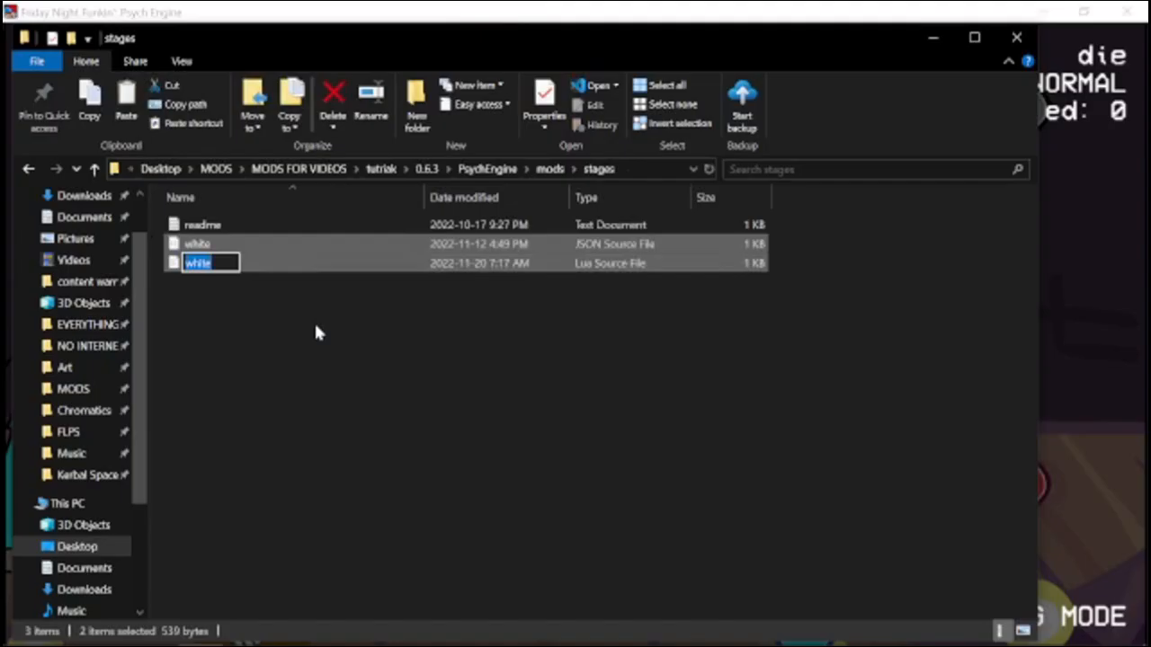
{"action": "type", "text": "blue"}
{"action": "key", "text": "Return"}
Edit the blue Lua stage script to load only the white sprite from the BLUE-BACKGROUND image, with a scroll factor of 1, 1.
{"action": "left_click", "coordinate": [203, 241]}
{"action": "right_click", "coordinate": [205, 239]}
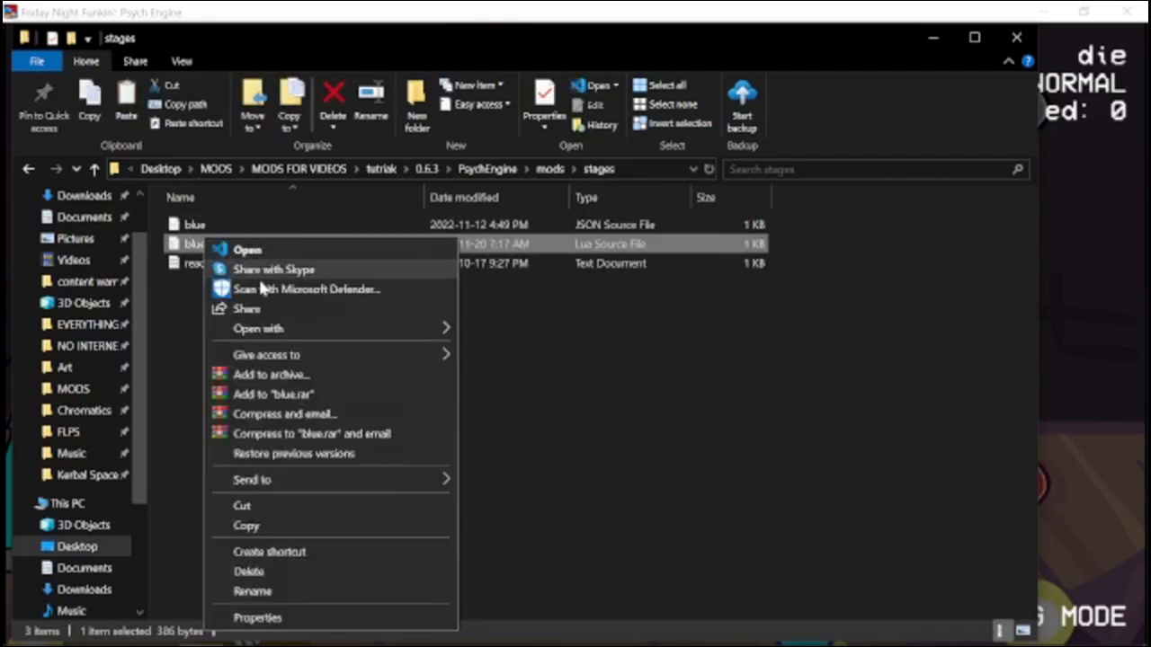
{"action": "left_click_drag", "start_coordinate": [358, 330], "coordinate": [150, 315]}
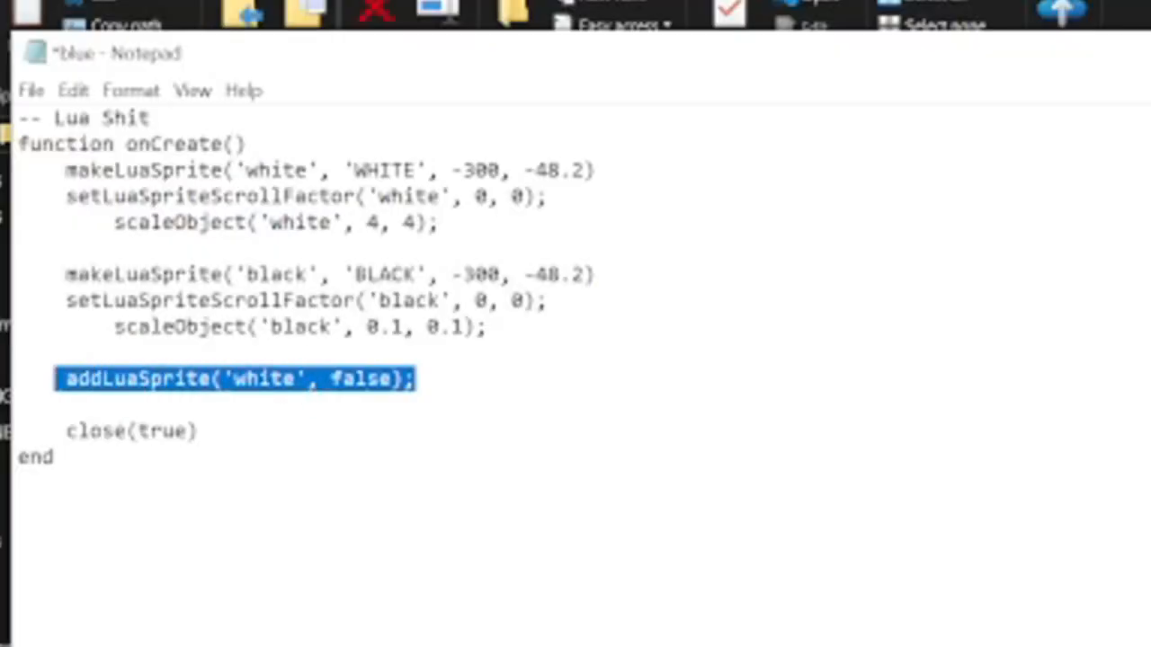
{"action": "left_click", "coordinate": [416, 379]}
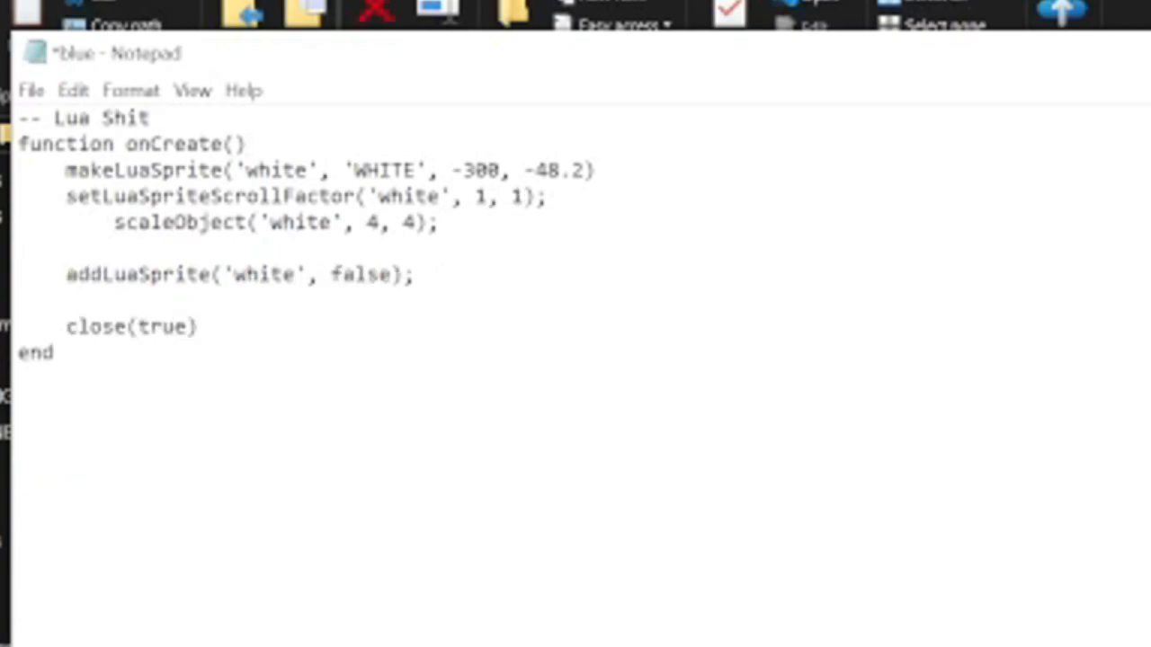
{"action": "left_click_drag", "start_coordinate": [379, 197], "coordinate": [428, 197]}
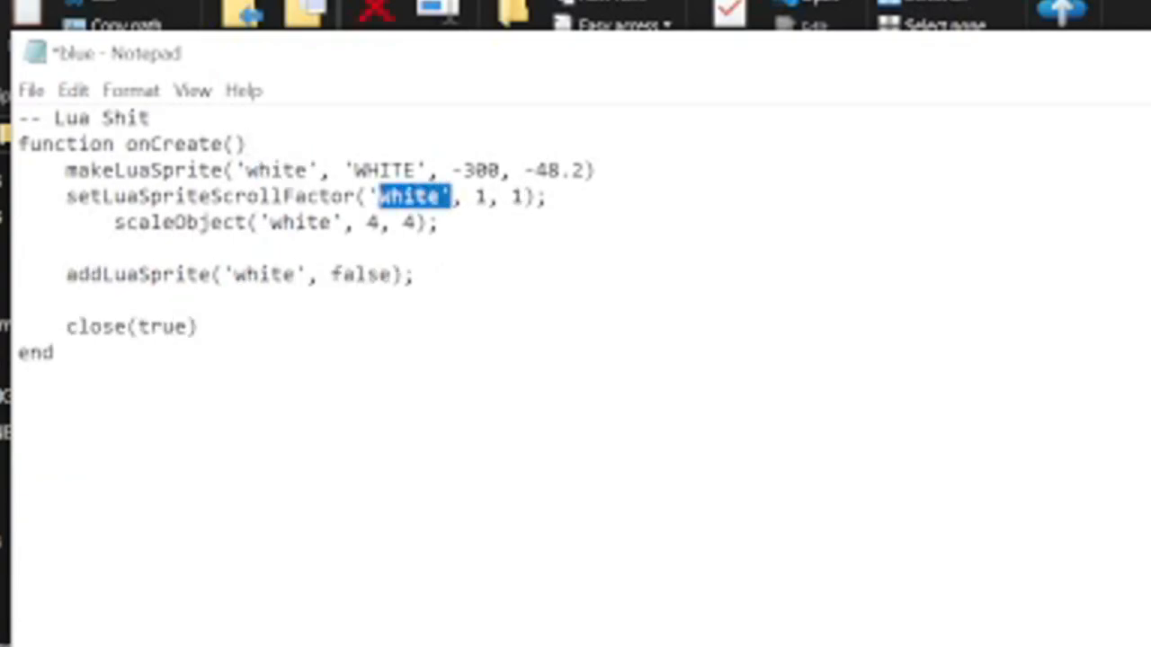
{"action": "left_click", "coordinate": [319, 223]}
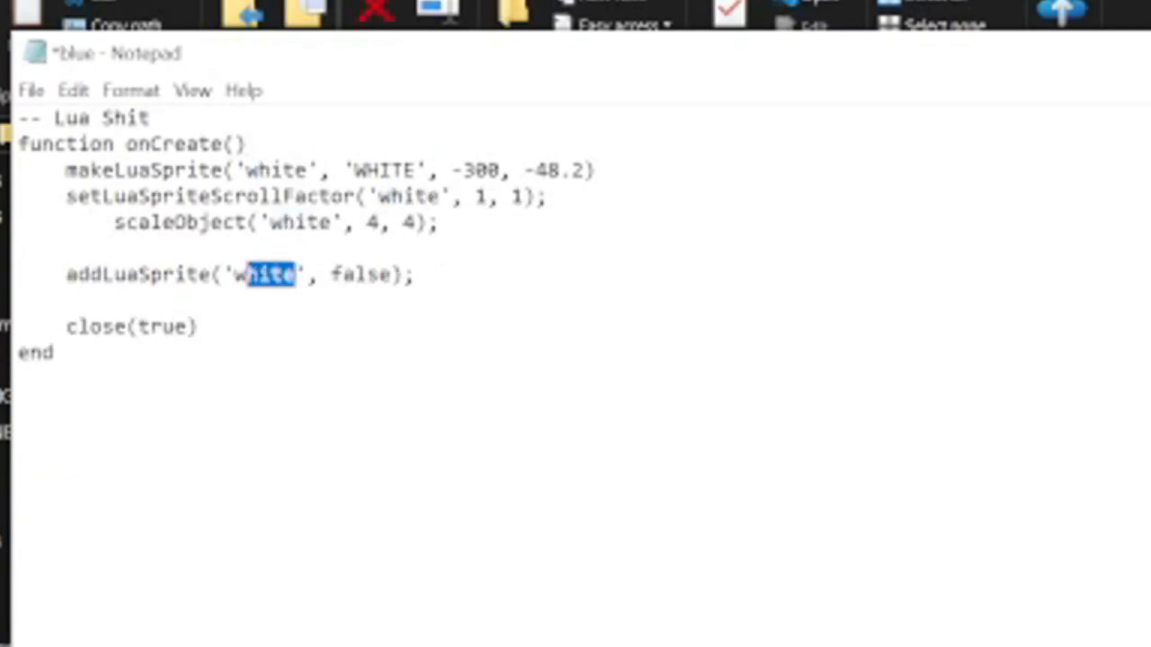
{"action": "left_click", "coordinate": [265, 274]}
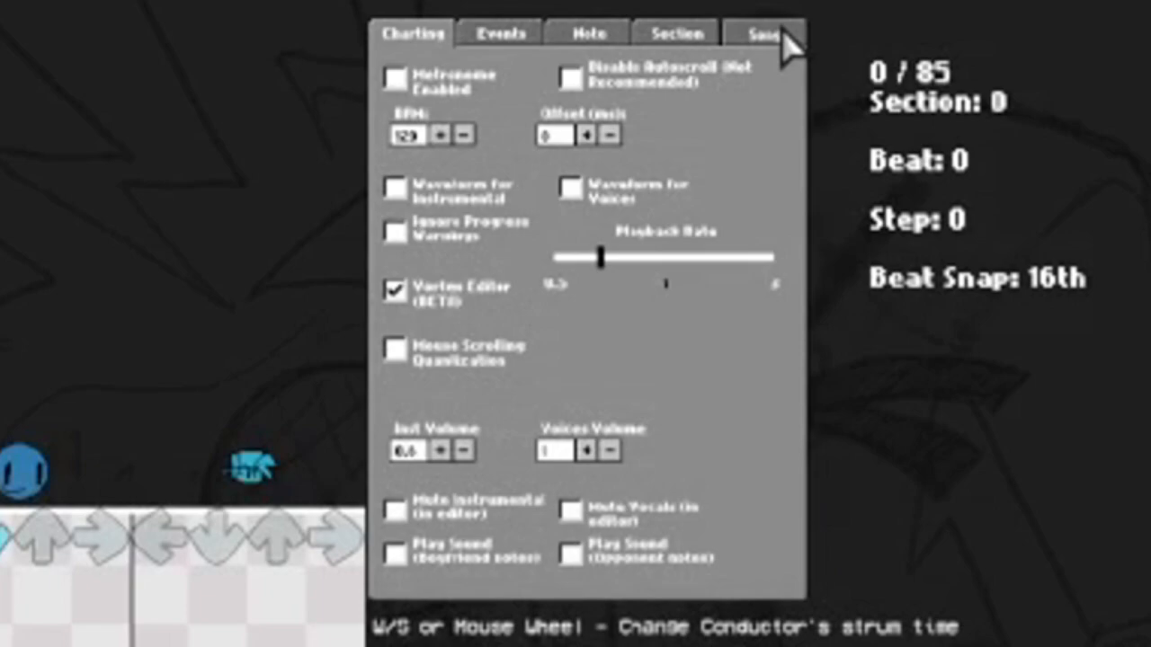
Set the song's stage to blue in the chart editor and playtest the song on it.
{"action": "left_click", "coordinate": [784, 36]}
{"action": "left_click", "coordinate": [680, 284]}
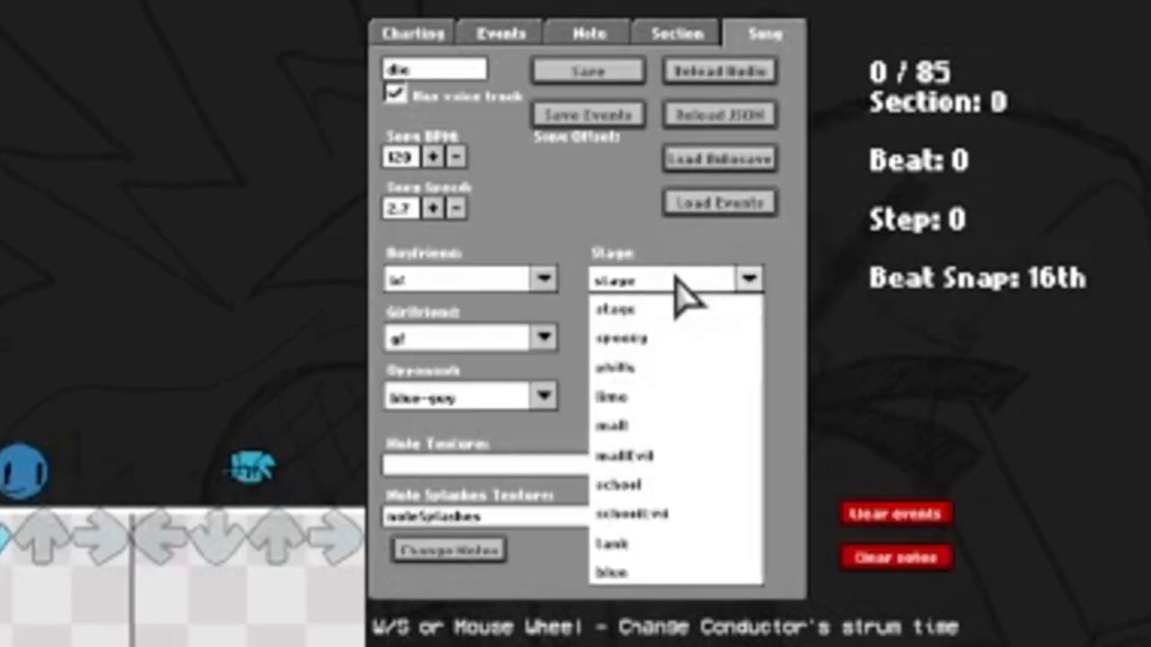
{"action": "left_click", "coordinate": [672, 548]}
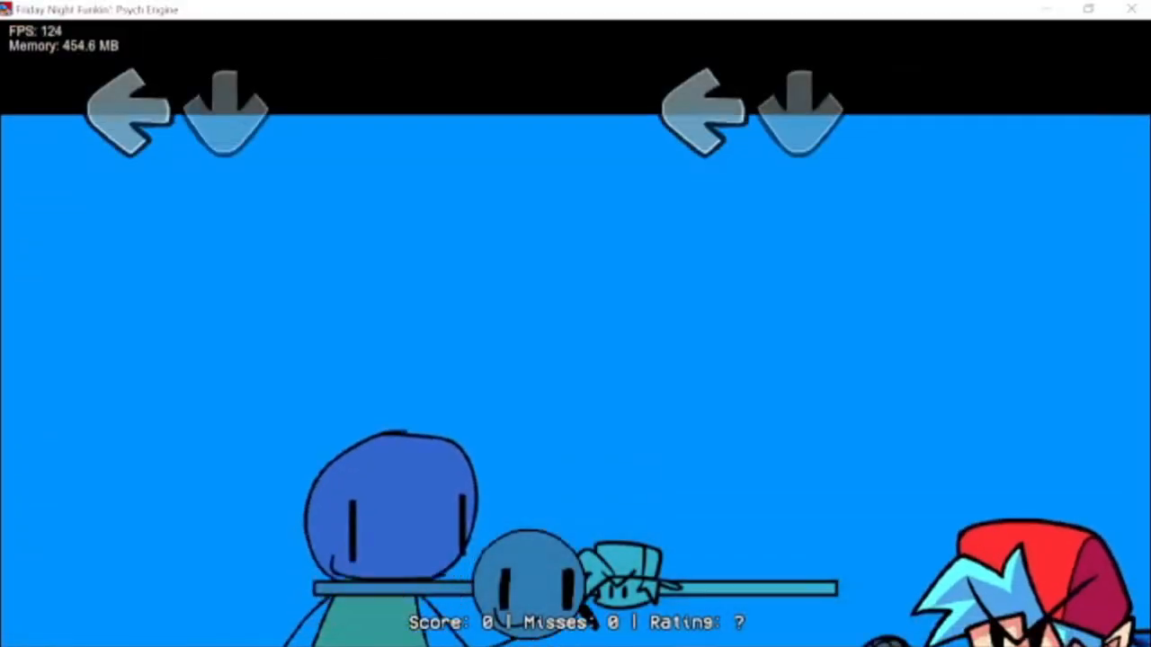
{"action": "key", "text": "Return"}
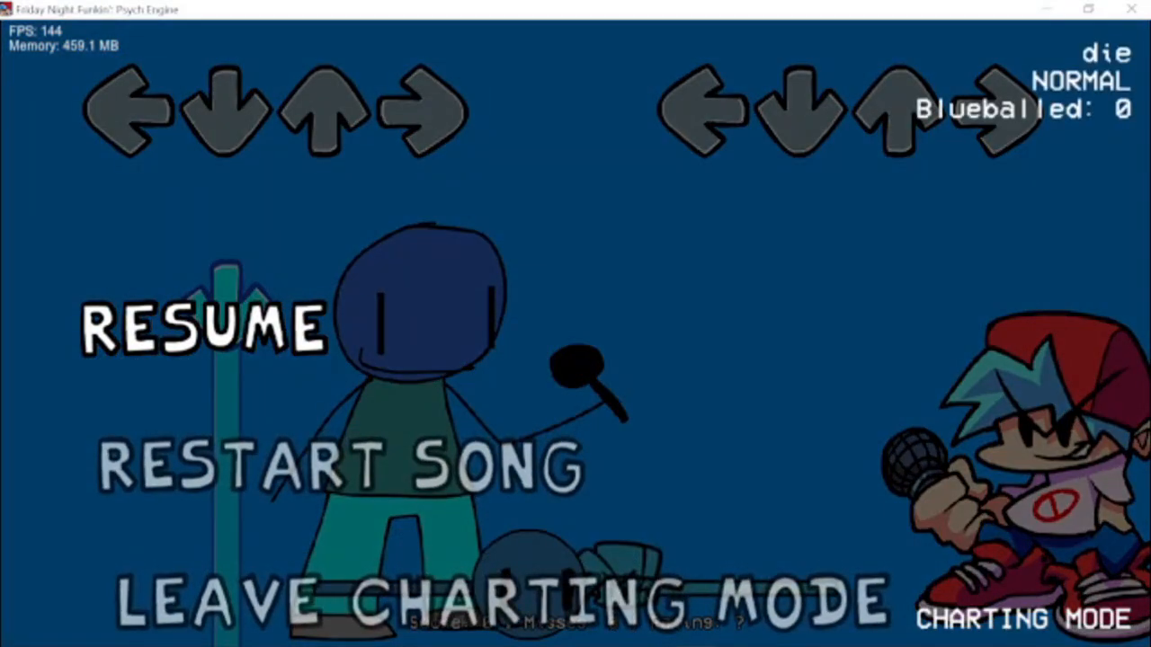
{"action": "key", "text": "Return"}
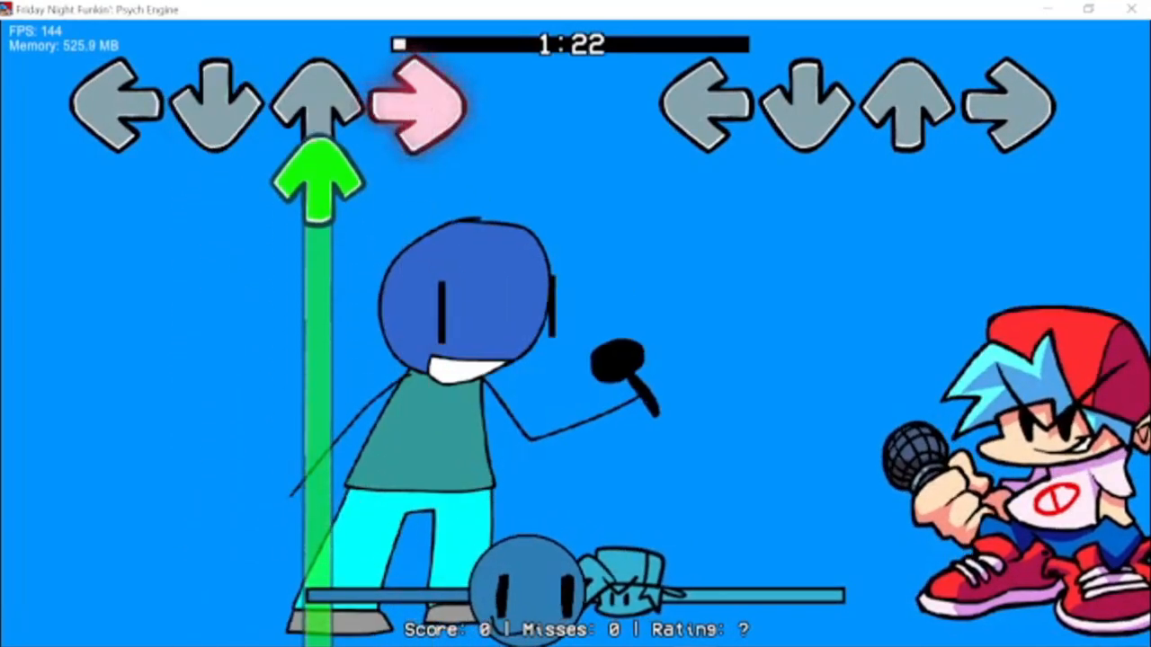
Set the background sprite's scale to 2, 2 in the blue Lua script and restart the song.
{"action": "key", "text": "Return"}
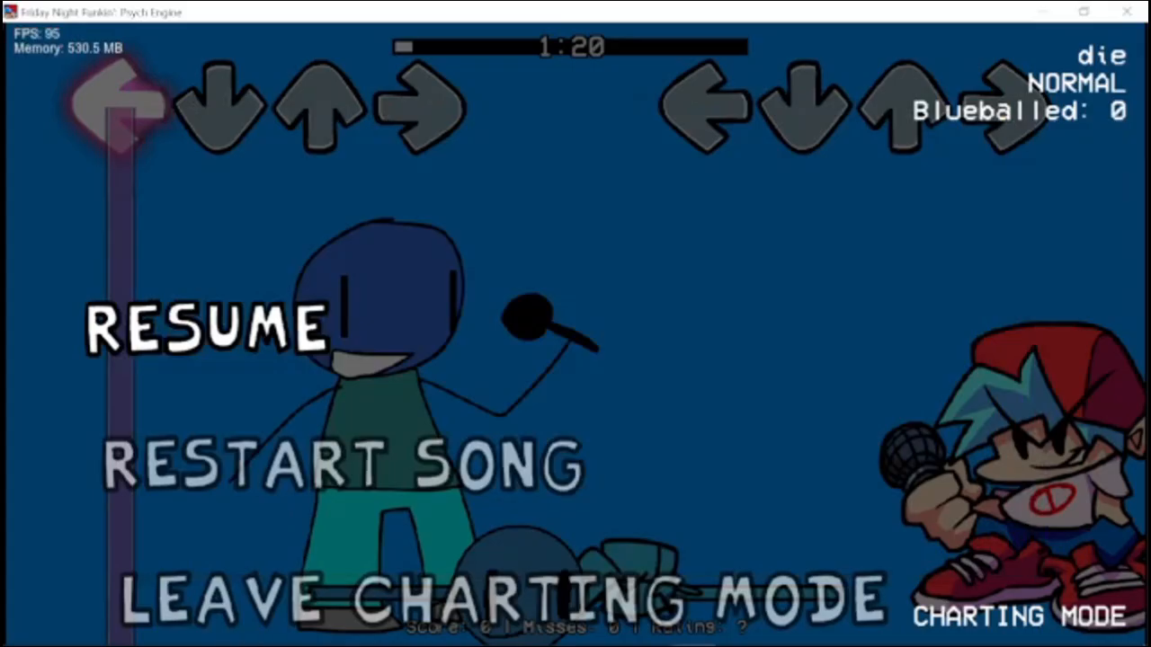
{"action": "key", "text": "Down"}
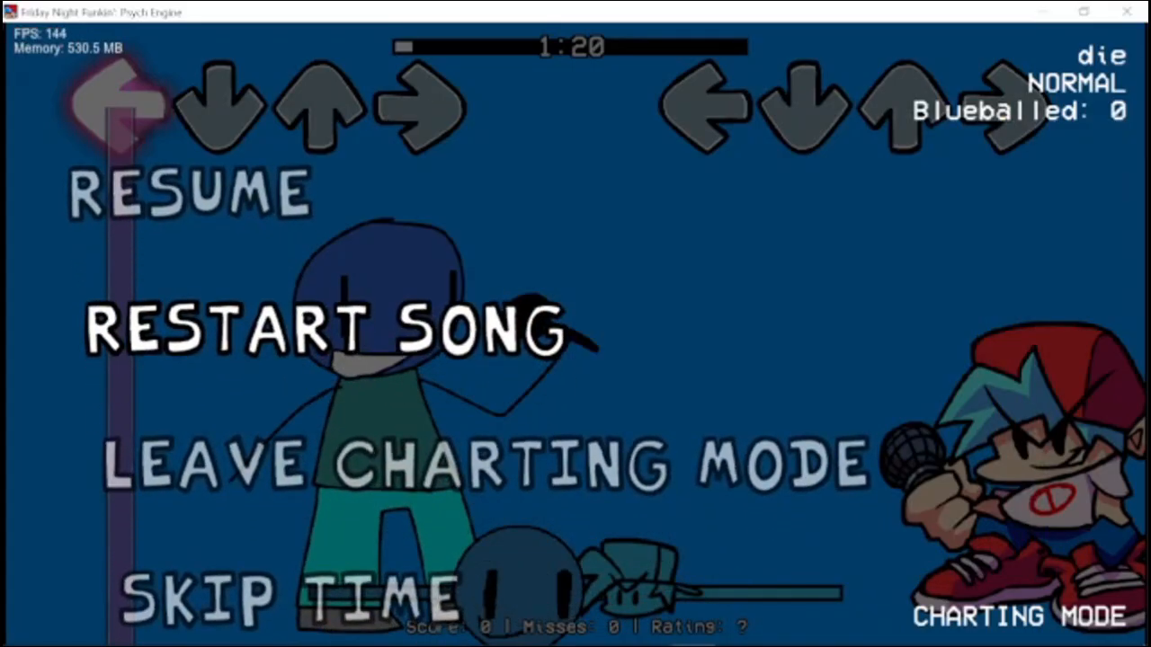
{"action": "key", "text": "Return"}
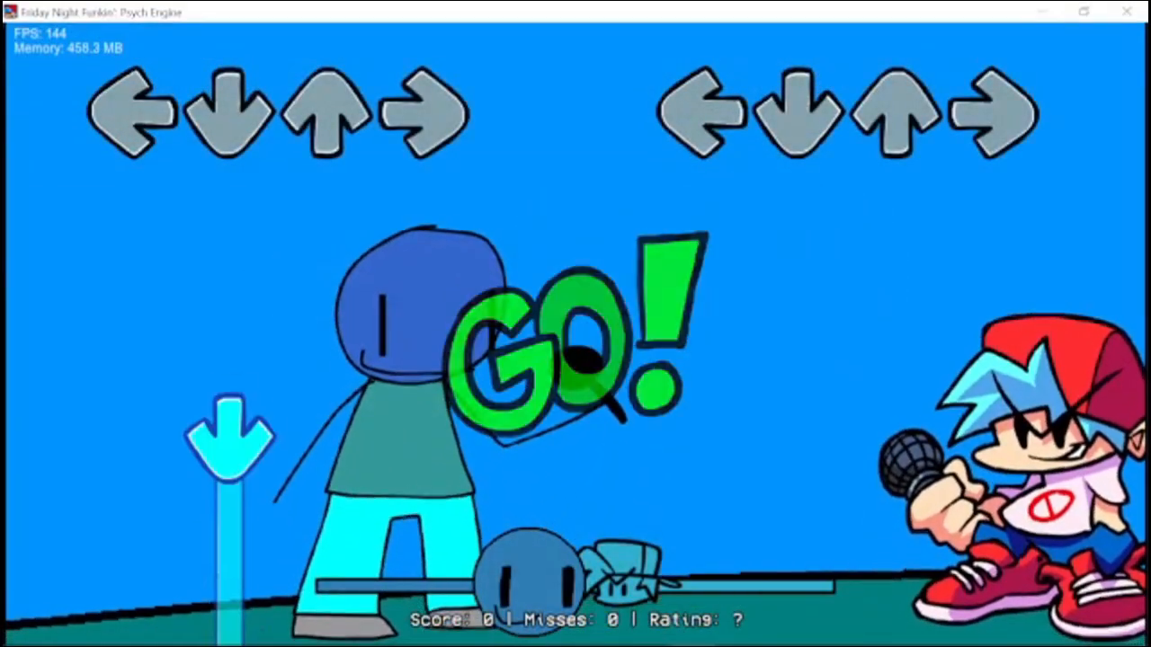
Adjust the background sprite's position in the blue Lua script, restarting the song to test each change.
{"action": "key", "text": "Return"}
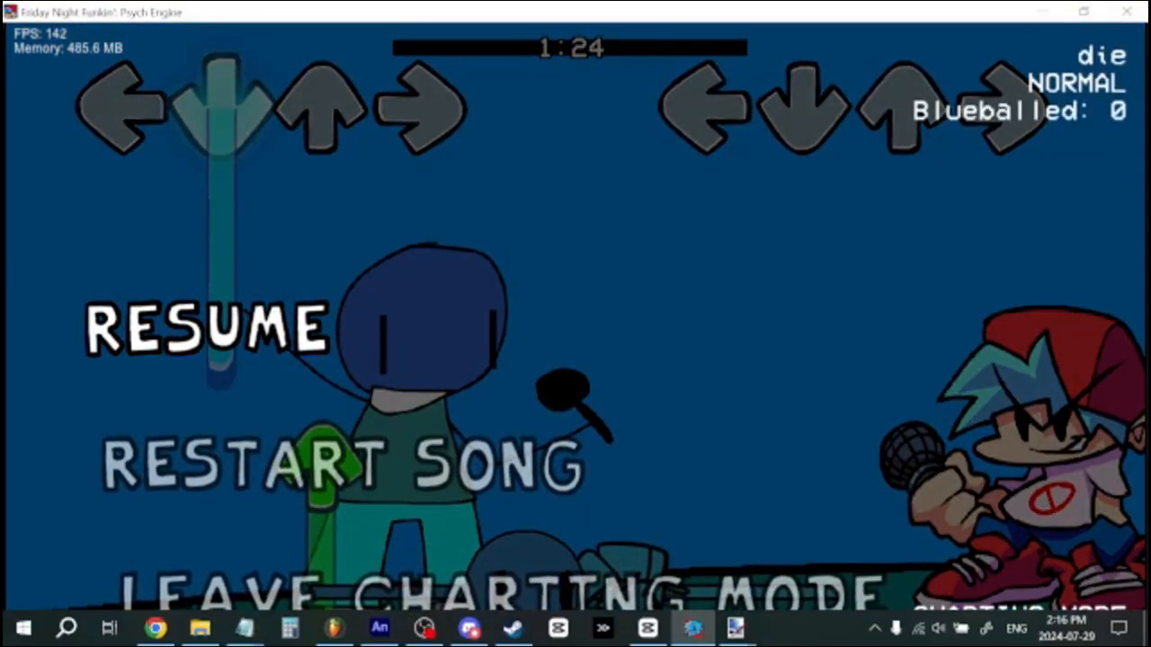
{"action": "key", "text": "Down"}
{"action": "key", "text": "Return"}
{"action": "key", "text": "Return"}
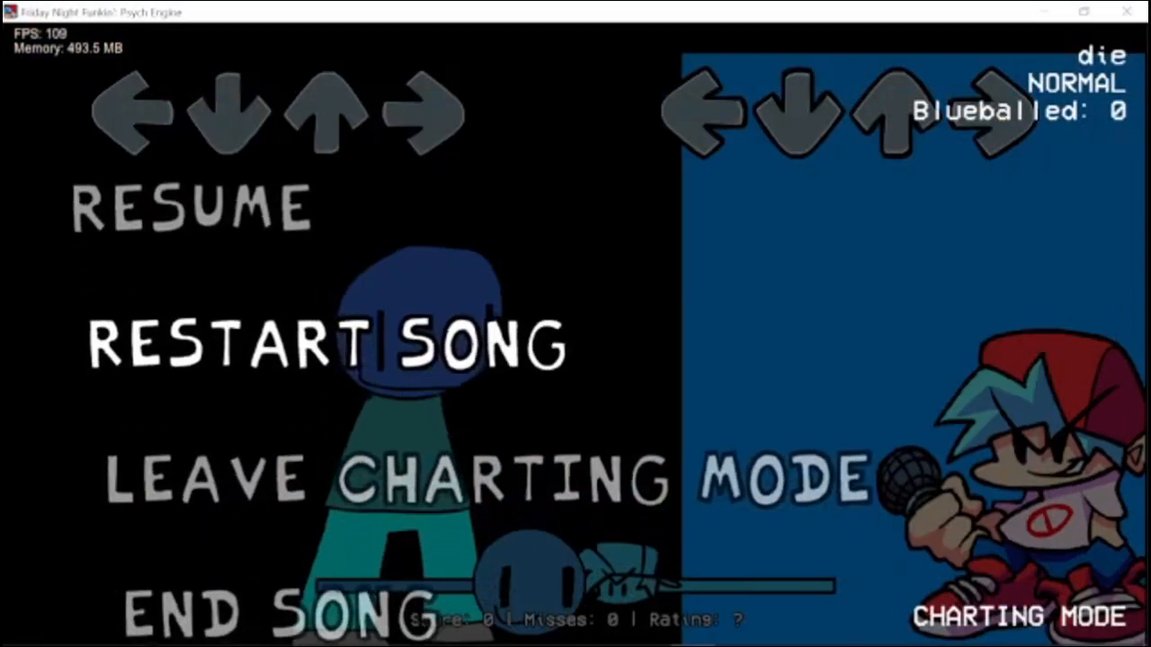
{"action": "key", "text": "Return"}
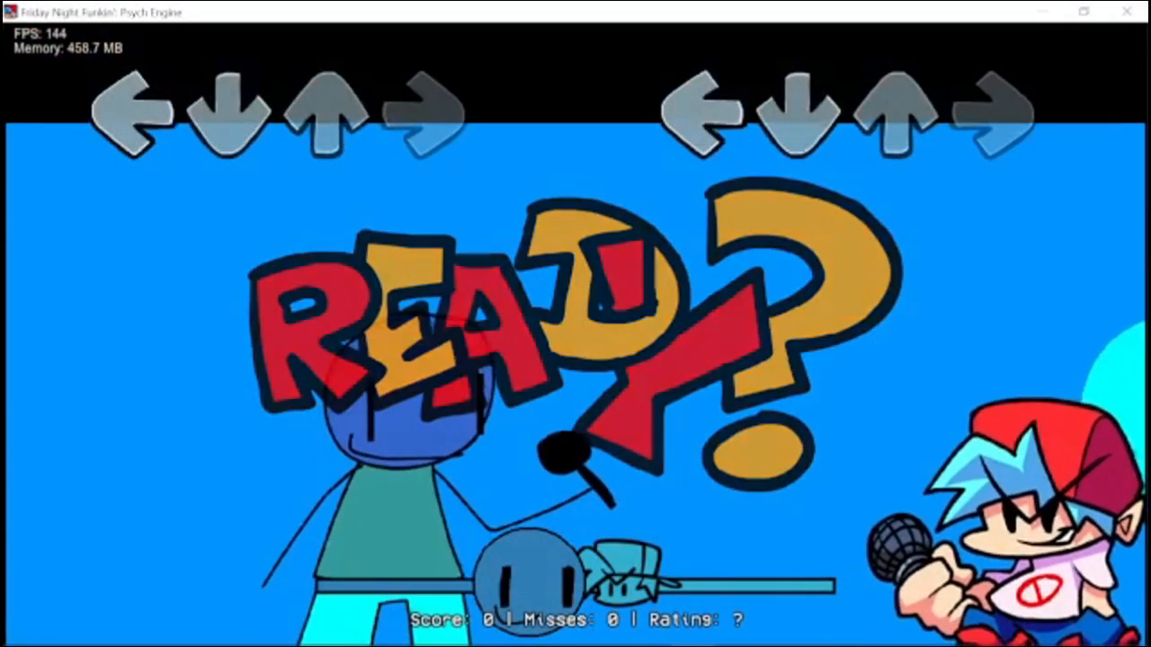
{"action": "key", "text": "Return"}
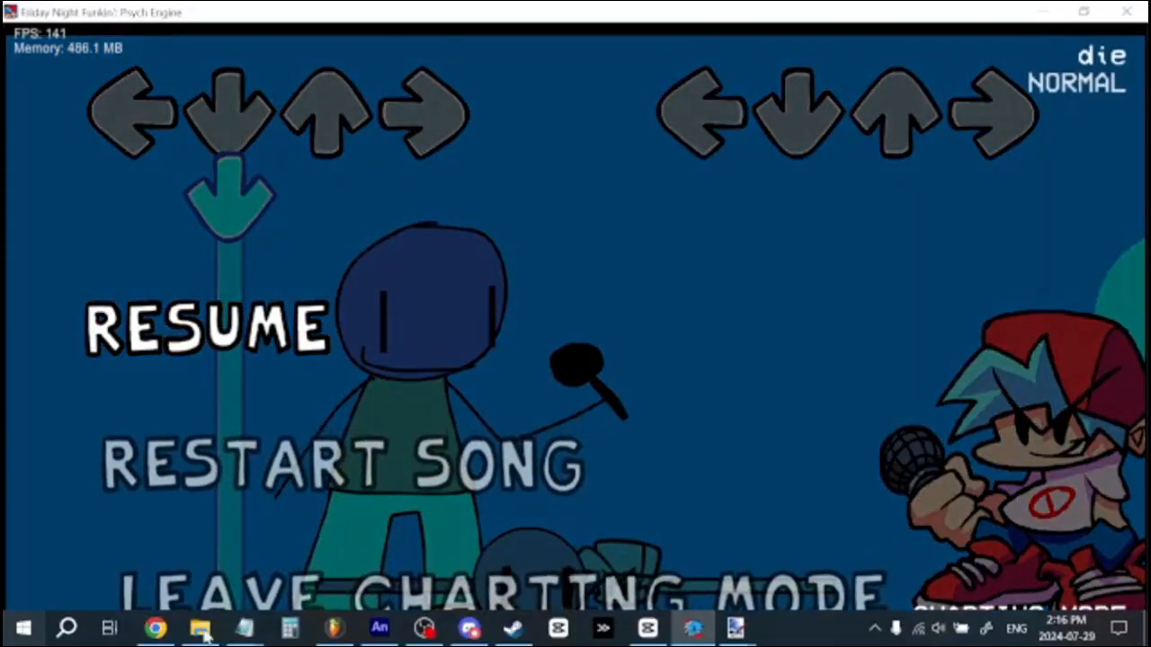
{"action": "key", "text": "Down"}
{"action": "key", "text": "Return"}
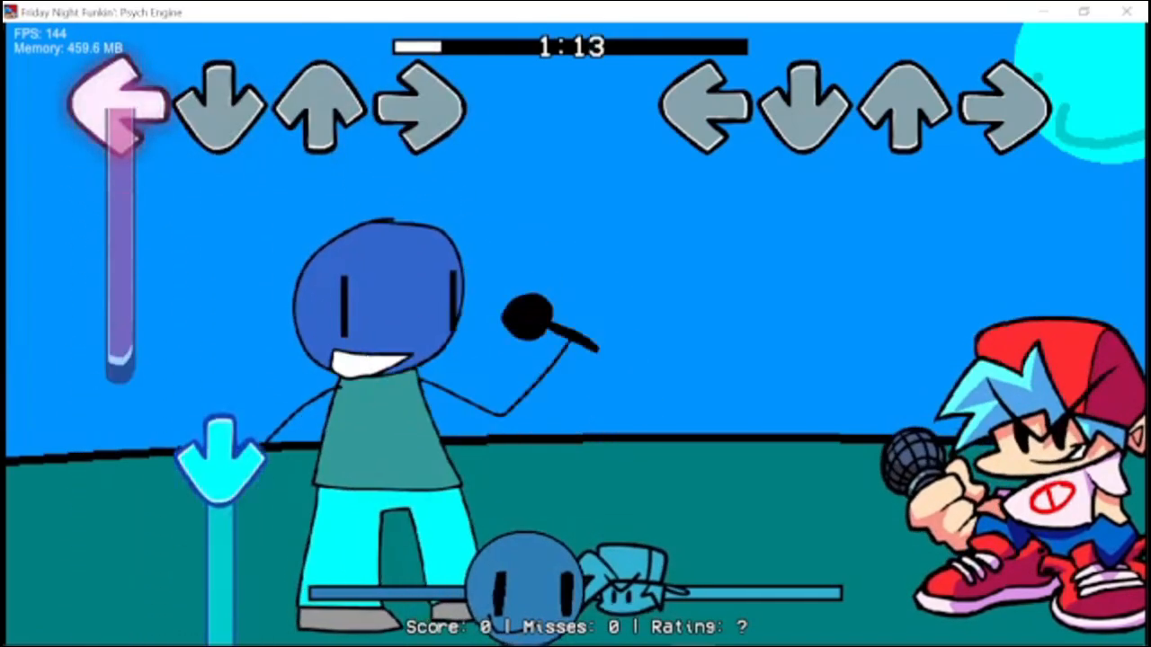
Pause the song, look through the pause options including Skip Time, and resume playing.
{"action": "key", "text": "Return"}
{"action": "key", "text": "Down"}
{"action": "key", "text": "Down"}
{"action": "key", "text": "Down"}
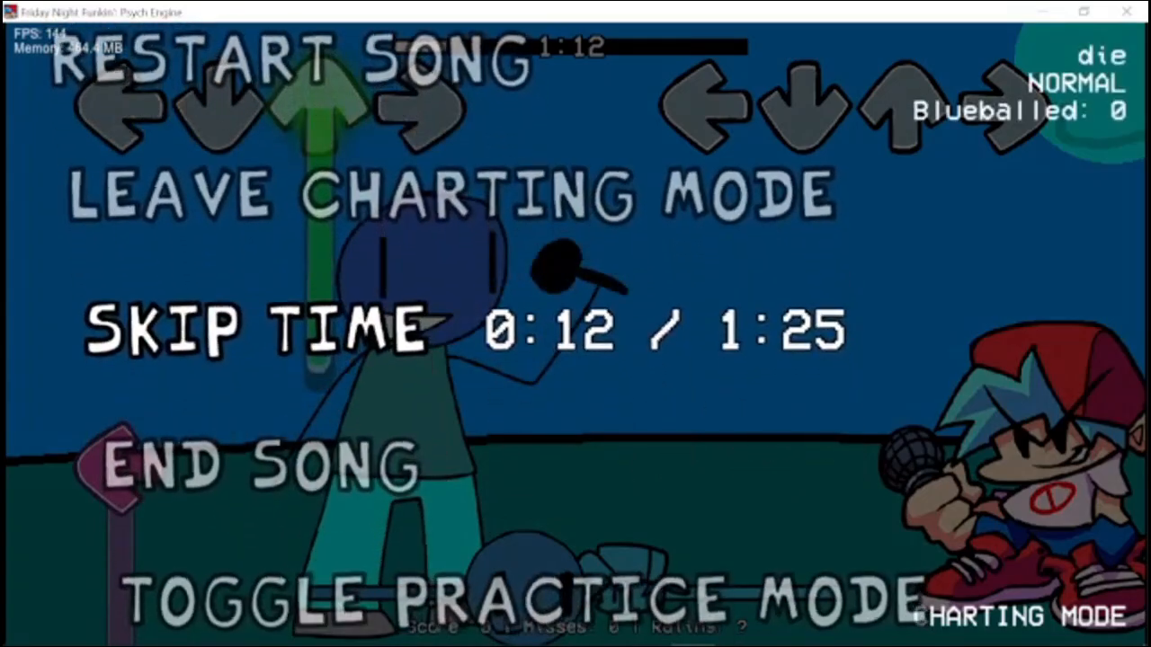
{"action": "key", "text": "Up"}
{"action": "key", "text": "Down"}
{"action": "key", "text": "Down"}
{"action": "key", "text": "Down"}
{"action": "key", "text": "Up"}
{"action": "key", "text": "Up"}
{"action": "key", "text": "Up"}
{"action": "key", "text": "Up"}
{"action": "key", "text": "Up"}
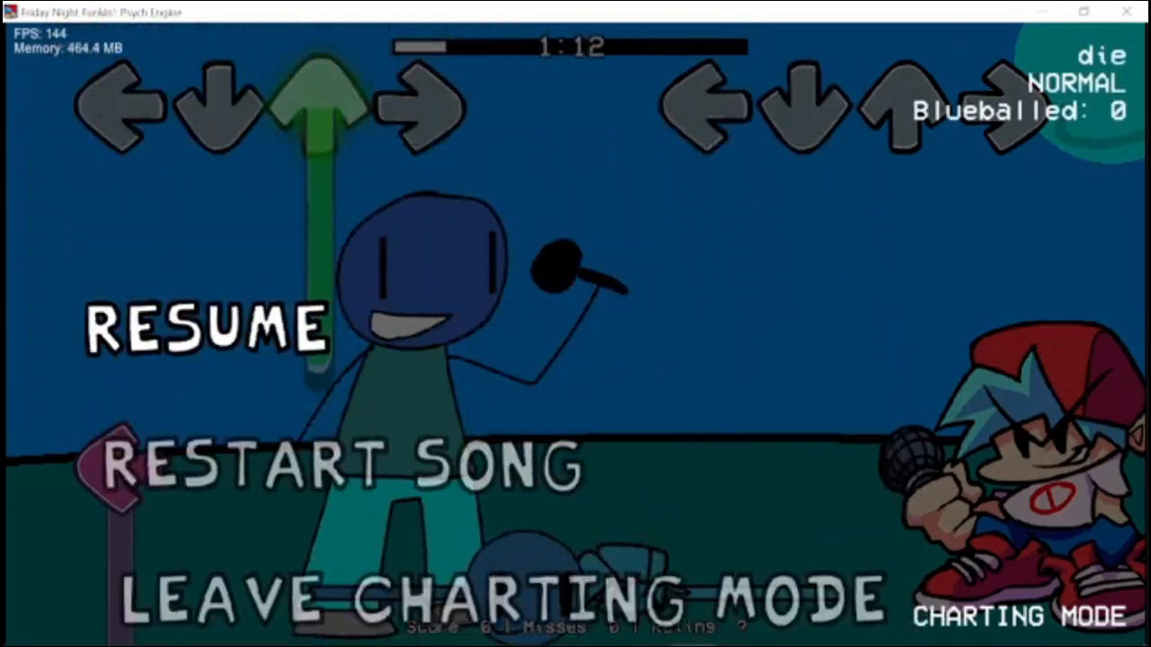
{"action": "key", "text": "Return"}
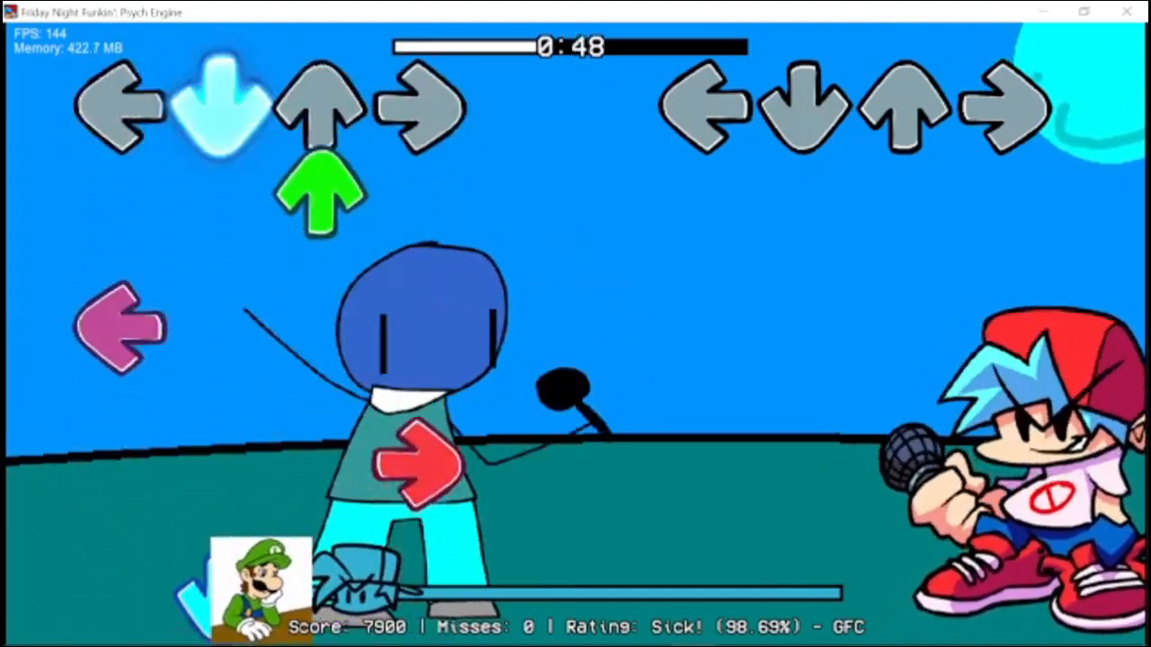
Playtest the opponent's and Boyfriend's sections of die on the blue stage and pause the song.
{"action": "key", "text": "Up"}
{"action": "key", "text": "Down"}
{"action": "key", "text": "Right"}
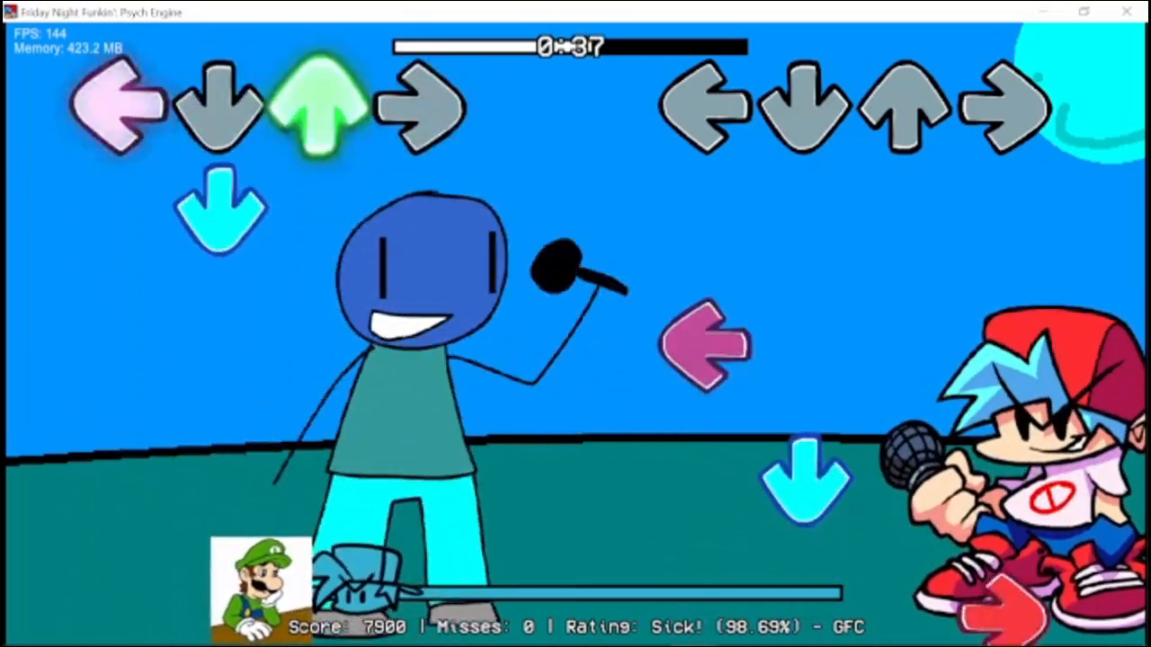
{"action": "key", "text": "Left"}
{"action": "key", "text": "Down"}
{"action": "key", "text": "Up"}
{"action": "key", "text": "Right"}
{"action": "key", "text": "Left"}
{"action": "key", "text": "Up"}
{"action": "key", "text": "Down"}
{"action": "key", "text": "Right"}
{"action": "key", "text": "Left"}
{"action": "key", "text": "Down"}
{"action": "key", "text": "Right"}
{"action": "key", "text": "Left"}
{"action": "key", "text": "Up"}
{"action": "key", "text": "Down"}
{"action": "key", "text": "Left"}
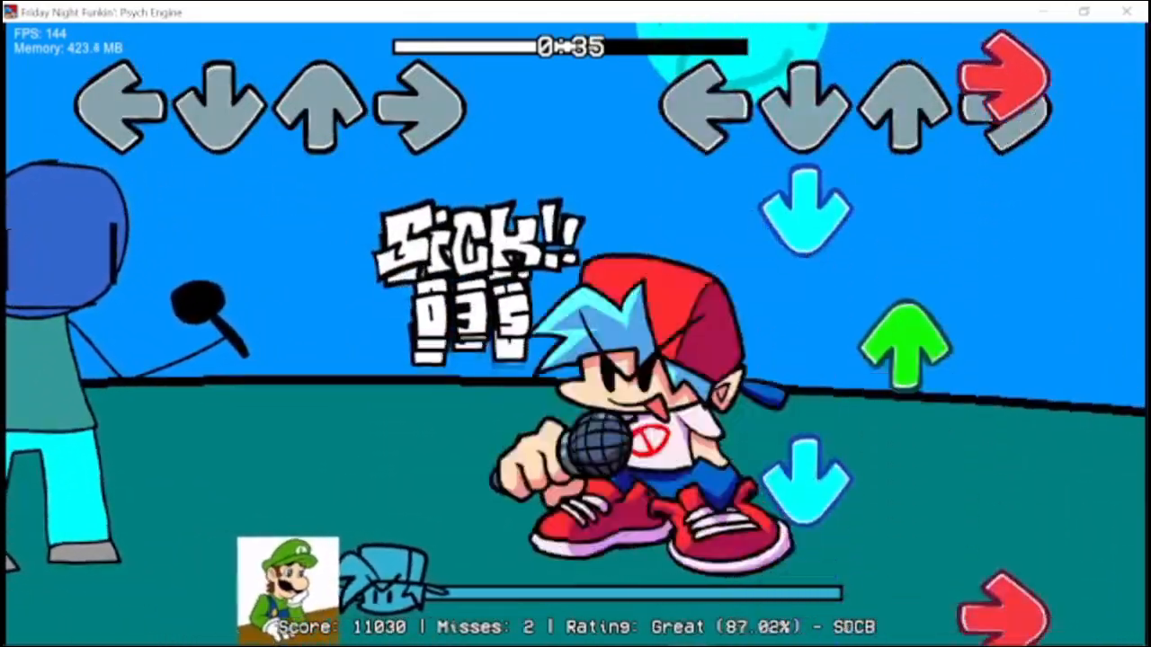
{"action": "key", "text": "Right"}
{"action": "key", "text": "Down"}
{"action": "key", "text": "Up"}
{"action": "key", "text": "Down"}
{"action": "key", "text": "Down"}
{"action": "key", "text": "Left"}
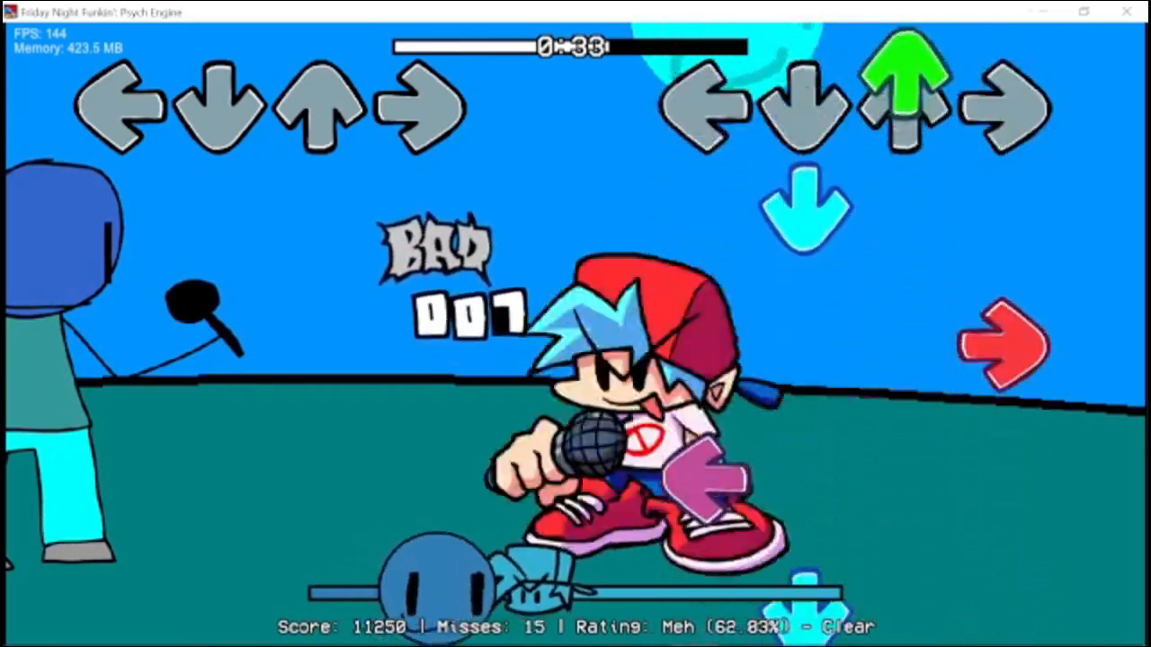
{"action": "key", "text": "Right"}
{"action": "key", "text": "Left"}
{"action": "key", "text": "Right"}
{"action": "key", "text": "Return"}
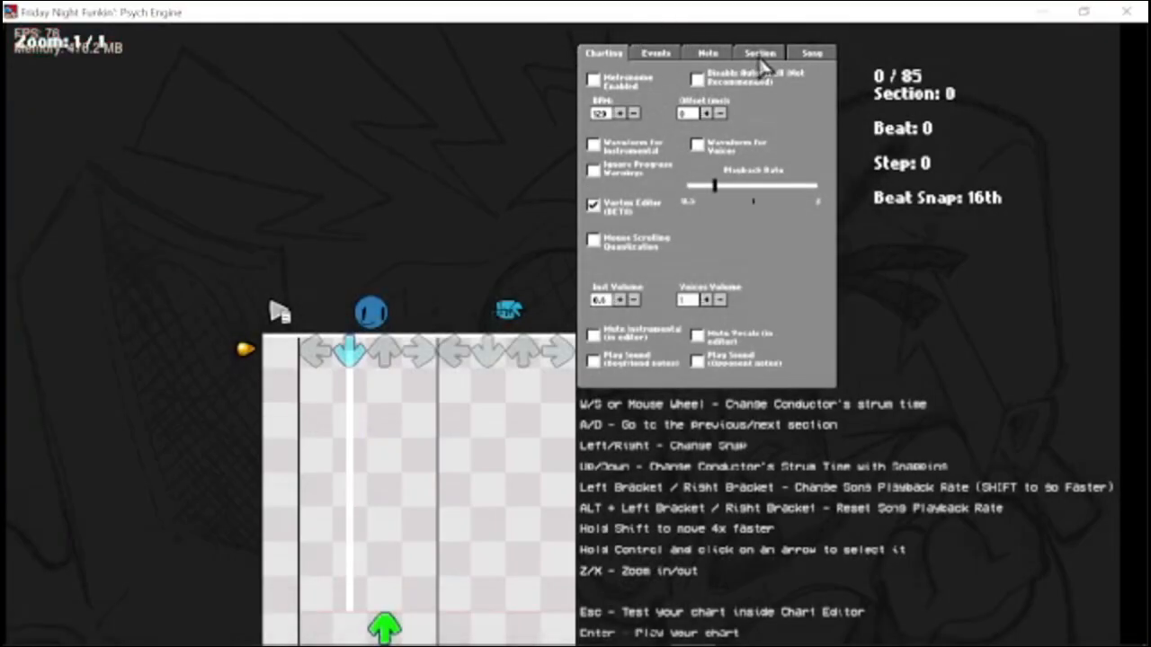
Check the song settings of die in the chart editor and exit the playtest to the song list.
{"action": "left_click", "coordinate": [812, 57]}
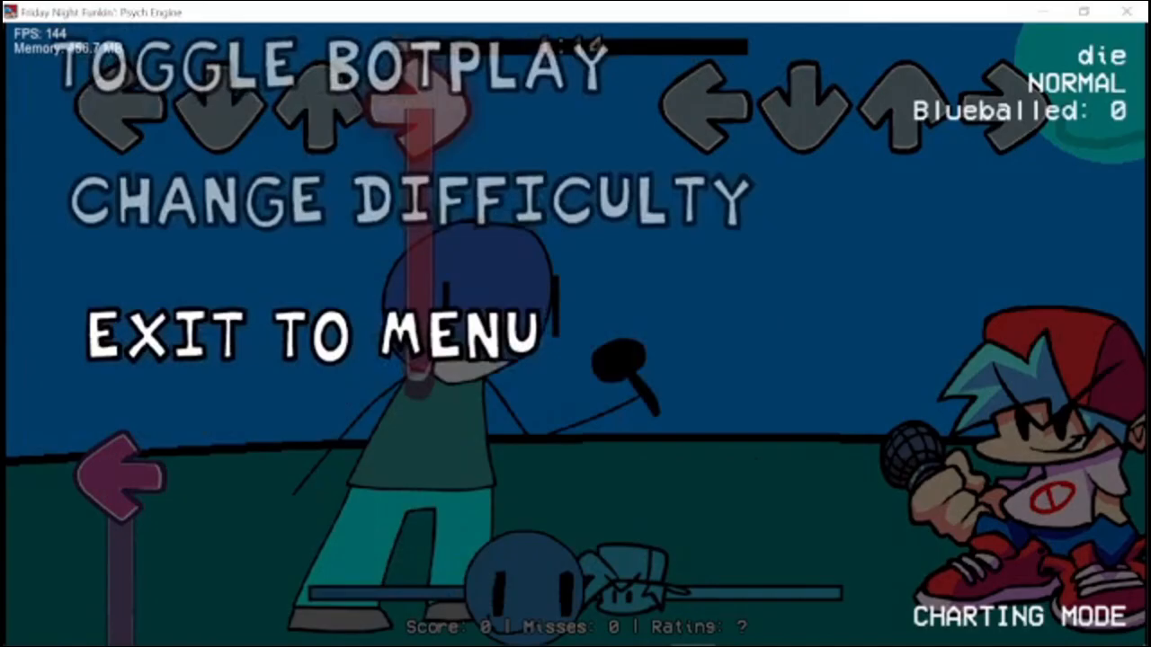
{"action": "key", "text": "Down"}
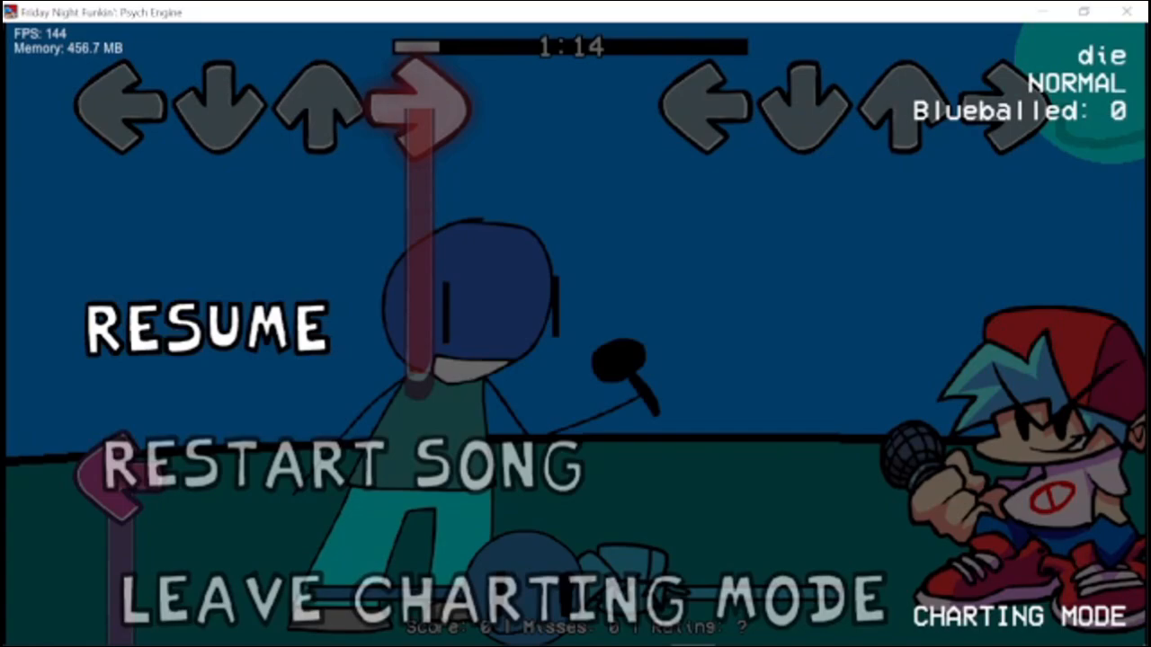
{"action": "key", "text": "Up"}
{"action": "key", "text": "Return"}
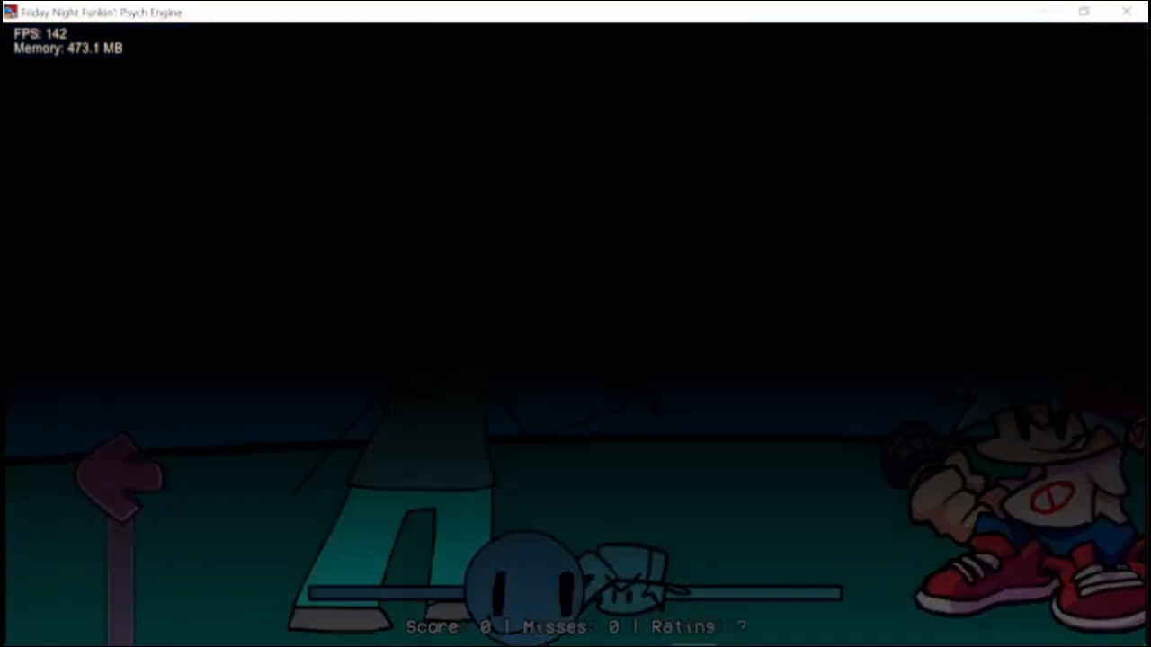
Look through the Freeplay song list for the custom song.
{"action": "key", "text": "Down"}
{"action": "key", "text": "Down"}
{"action": "key", "text": "Down"}
{"action": "key", "text": "Down"}
{"action": "key", "text": "Down"}
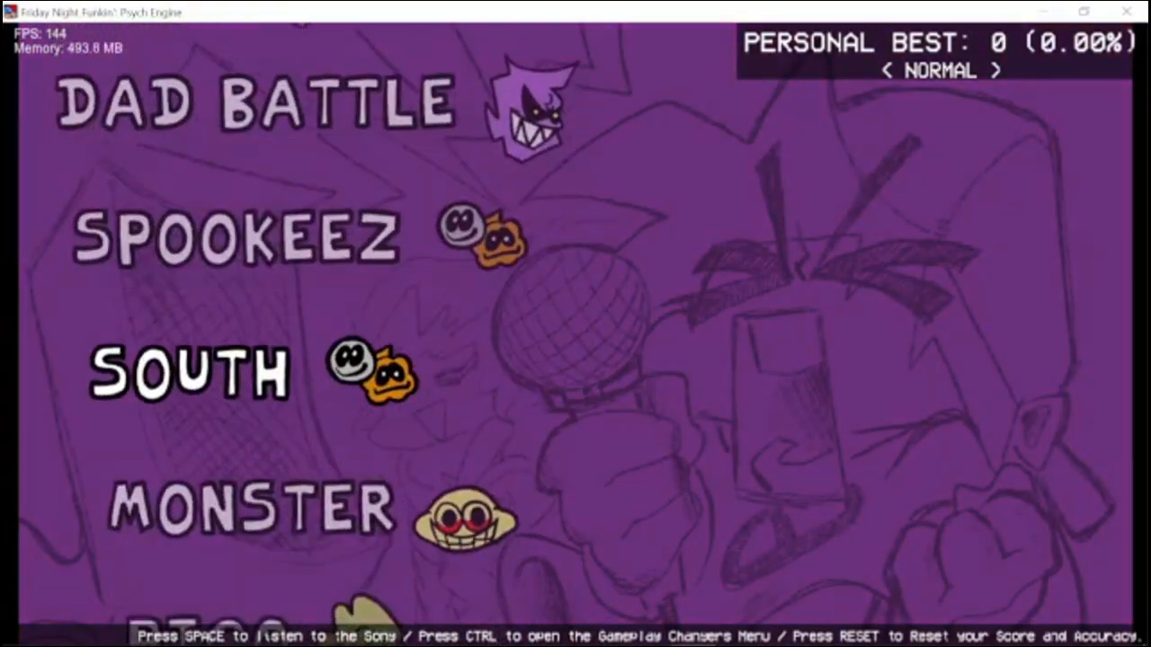
{"action": "key", "text": "Up"}
{"action": "key", "text": "Up"}
{"action": "key", "text": "Up"}
{"action": "key", "text": "Up"}
Open the Week Editor from the engine's editor list.
{"action": "key", "text": "Up"}
{"action": "key", "text": "Down"}
{"action": "key", "text": "Down"}
{"action": "key", "text": "Down"}
{"action": "key", "text": "Down"}
{"action": "key", "text": "Down"}
{"action": "key", "text": "Down"}
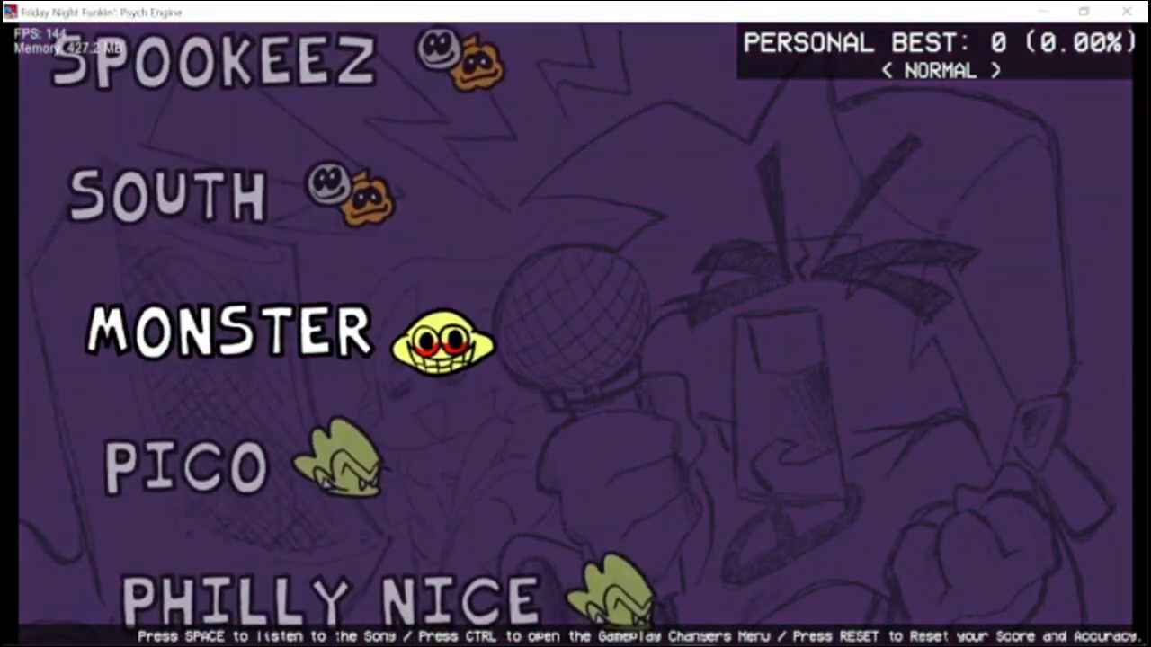
{"action": "key", "text": "7"}
{"action": "key", "text": "Down"}
{"action": "key", "text": "Up"}
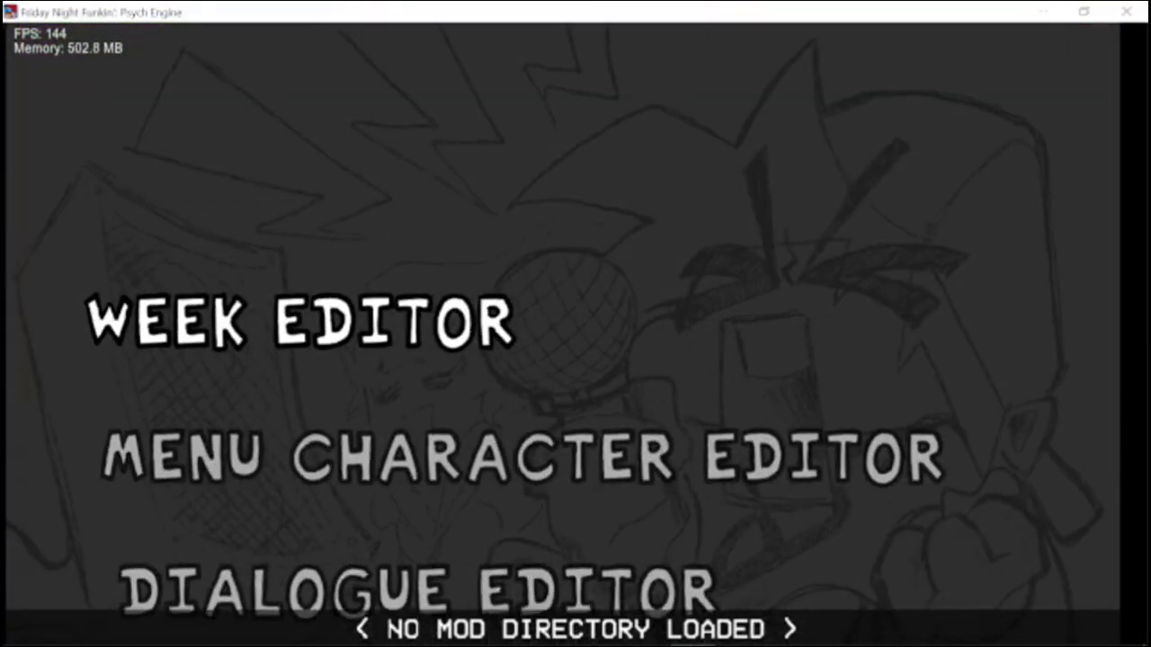
{"action": "key", "text": "Return"}
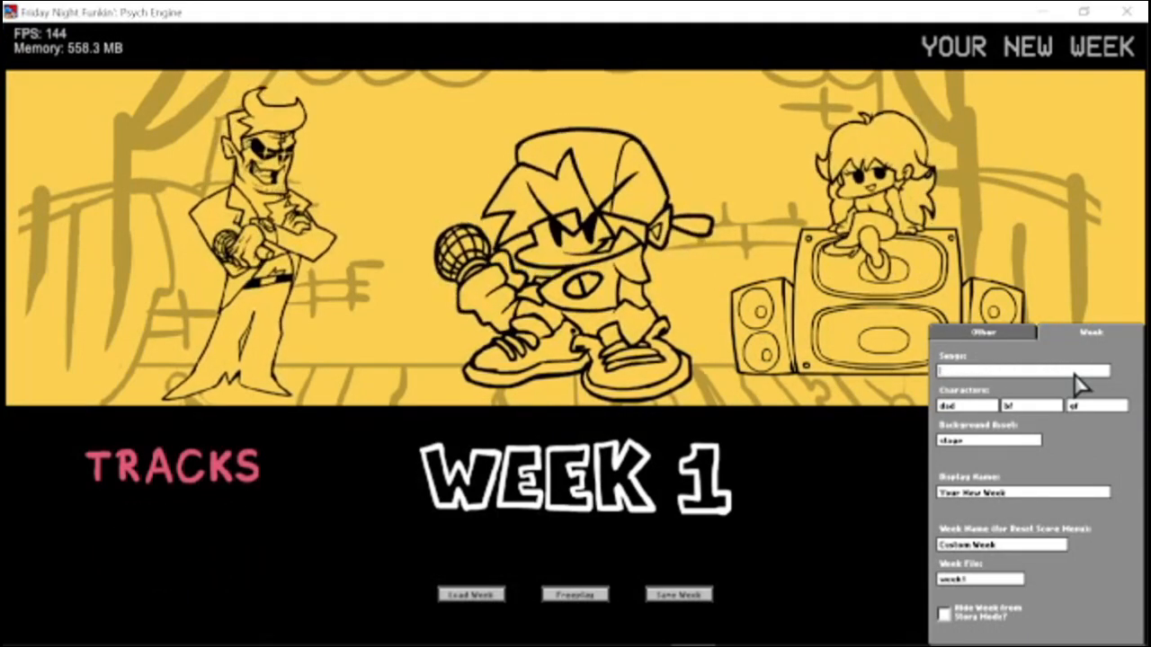
Set the week's song to die and its display name to "blue guy wants you to die for whatever reason".
{"action": "left_click", "coordinate": [1037, 494]}
{"action": "key", "text": "BackSpace"}
{"action": "key", "text": "BackSpace"}
{"action": "key", "text": "BackSpace"}
{"action": "key", "text": "BackSpace"}
{"action": "key", "text": "BackSpace"}
{"action": "key", "text": "BackSpace"}
{"action": "key", "text": "BackSpace"}
{"action": "key", "text": "BackSpace"}
{"action": "key", "text": "BackSpace"}
{"action": "key", "text": "BackSpace"}
{"action": "key", "text": "BackSpace"}
{"action": "key", "text": "BackSpace"}
{"action": "key", "text": "BackSpace"}
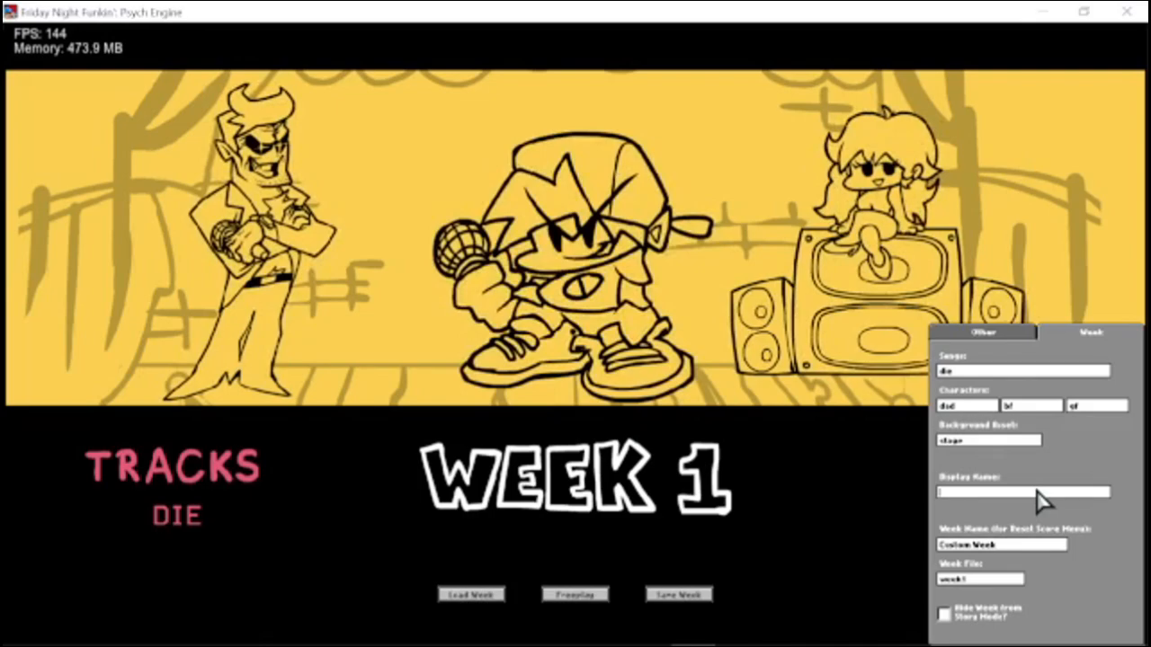
{"action": "type", "text": "blue guy wants you"}
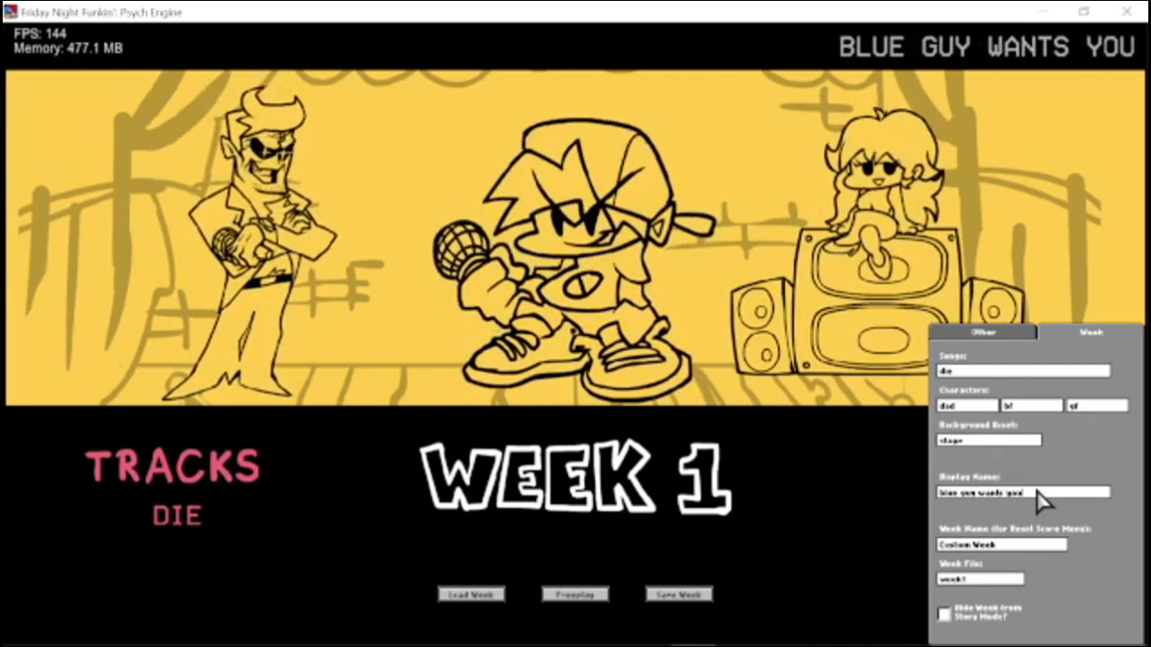
{"action": "type", "text": " to die for whatever reason"}
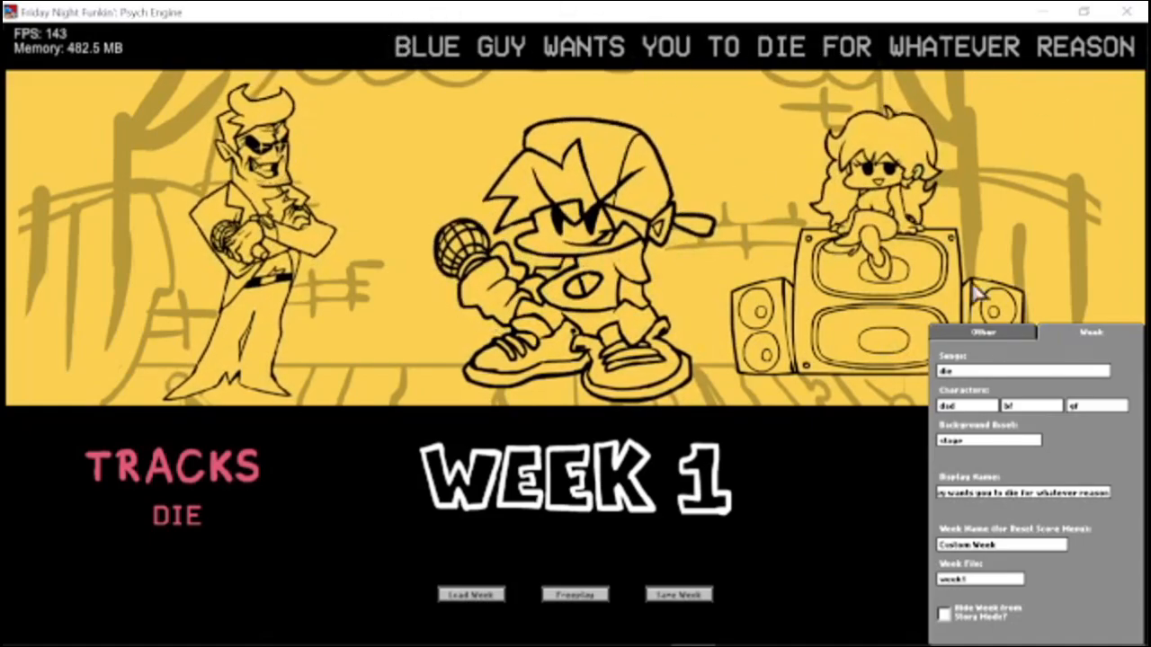
Try out different text in the week's opponent and middle character fields, leaving the middle one as bf.
{"action": "left_click", "coordinate": [994, 405]}
{"action": "key", "text": "BackSpace"}
{"action": "key", "text": "BackSpace"}
{"action": "key", "text": "BackSpace"}
{"action": "type", "text": "bfghgfg"}
{"action": "left_click", "coordinate": [1031, 408]}
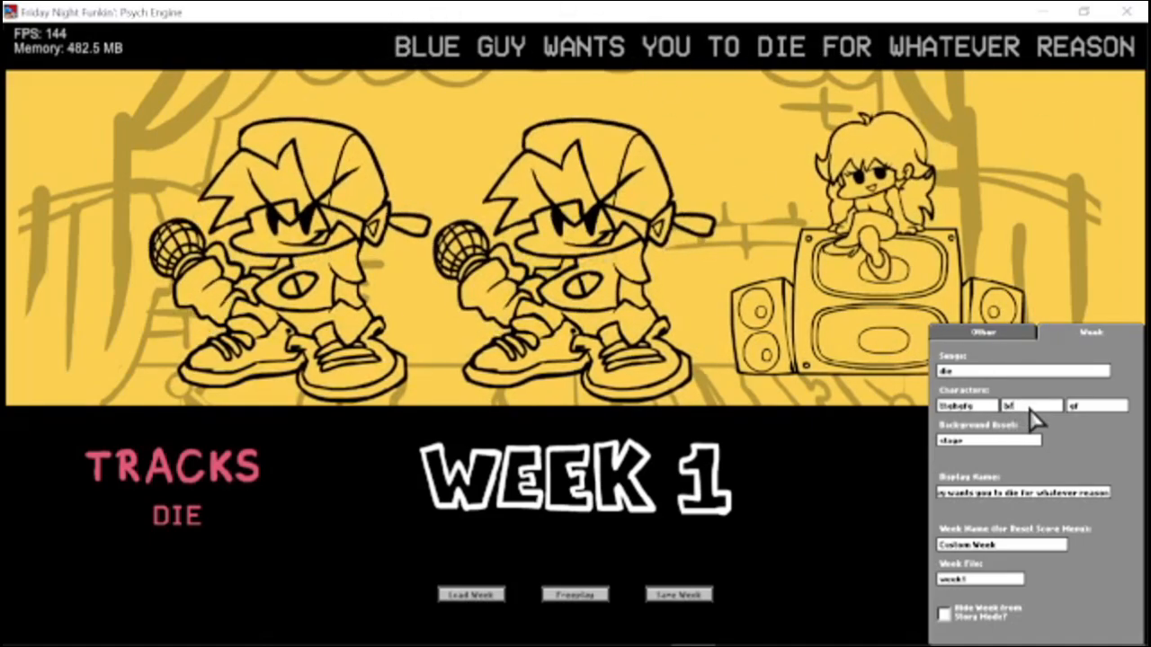
{"action": "key", "text": "BackSpace"}
{"action": "key", "text": "BackSpace"}
{"action": "type", "text": "gf"}
{"action": "key", "text": "BackSpace"}
{"action": "key", "text": "BackSpace"}
{"action": "type", "text": "bf"}
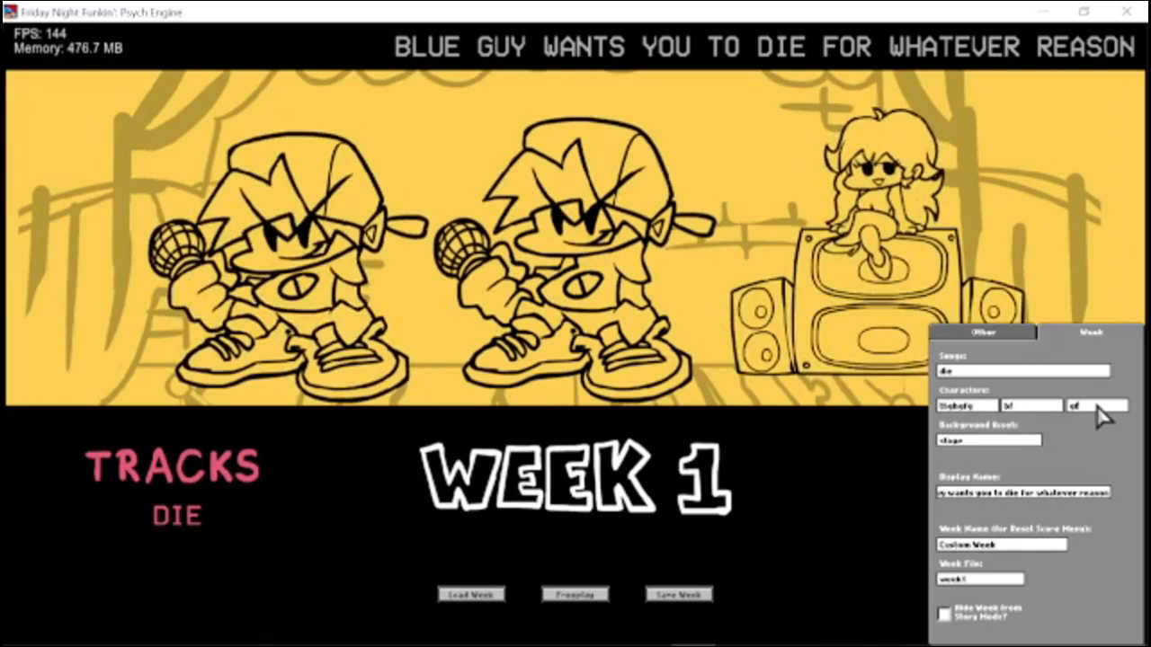
Switch to File Explorer and open the menubackgrounds folder inside the mods images folder.
{"action": "key", "text": "alt+Tab"}
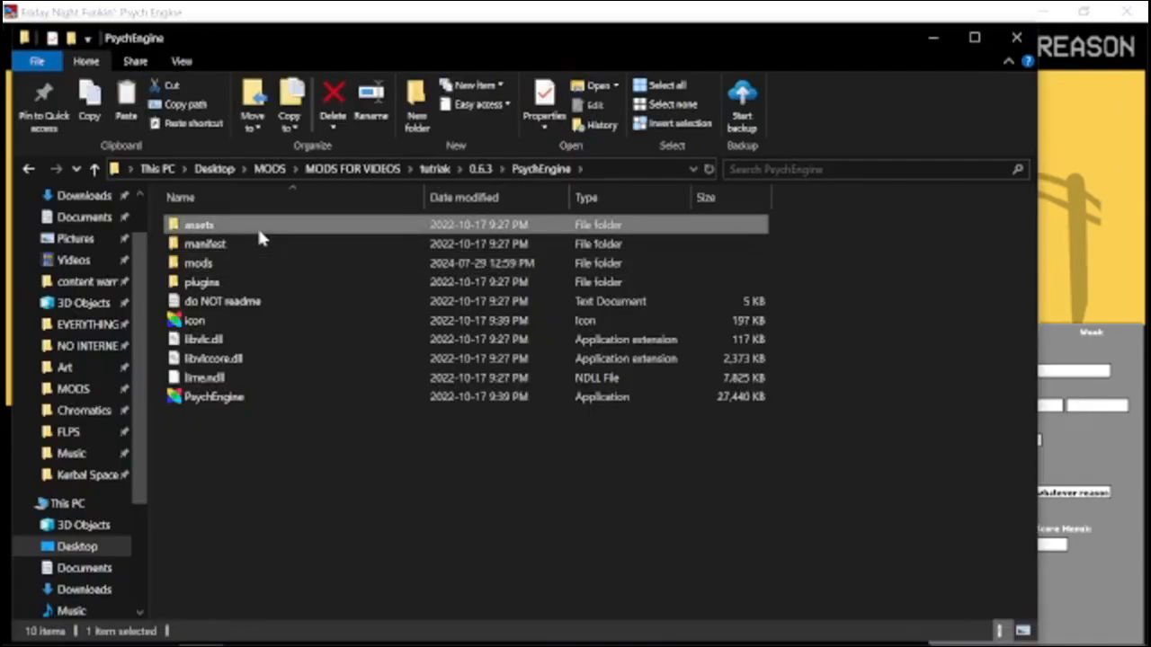
{"action": "double_click", "coordinate": [258, 225]}
{"action": "double_click", "coordinate": [201, 264]}
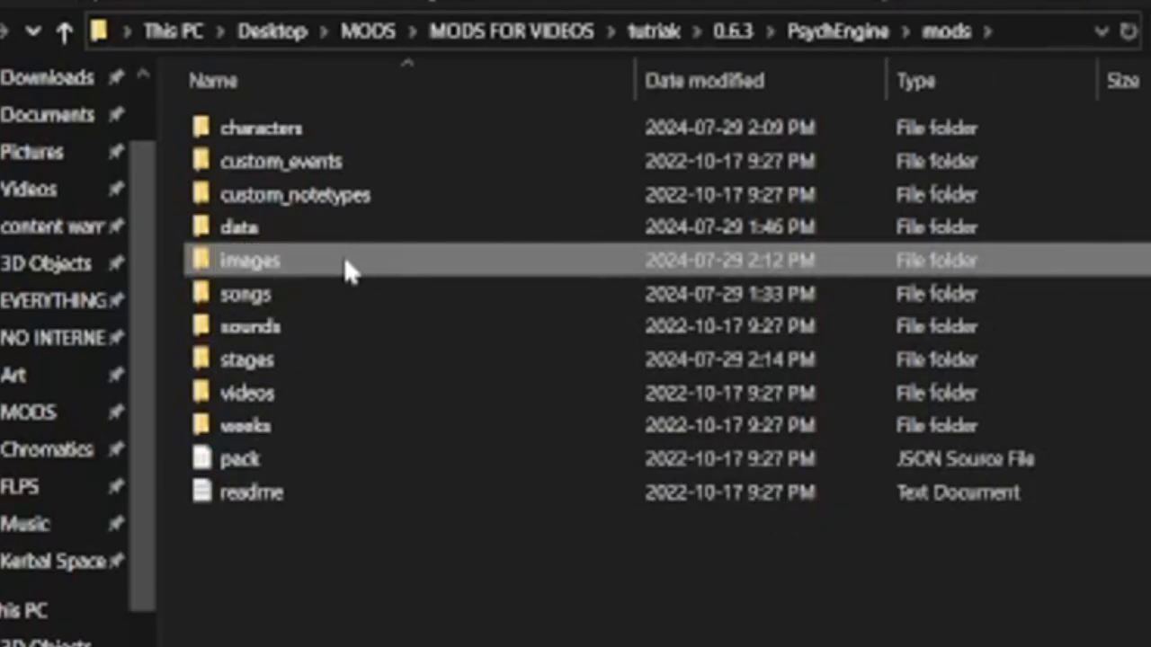
{"action": "double_click", "coordinate": [344, 263]}
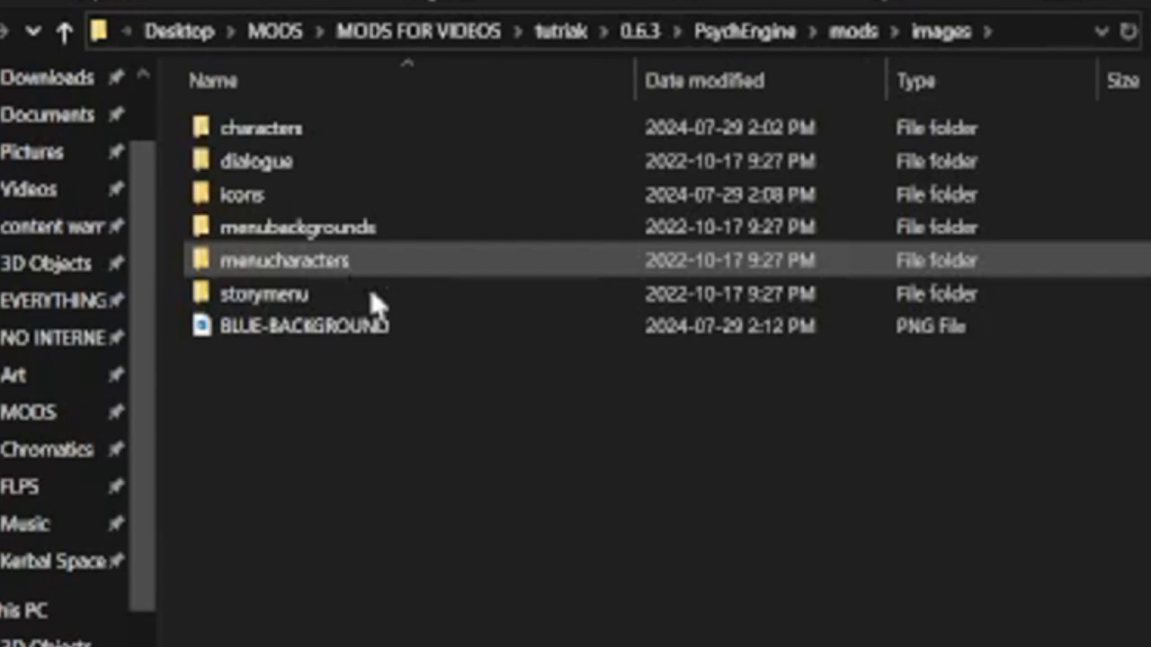
{"action": "left_click", "coordinate": [697, 232]}
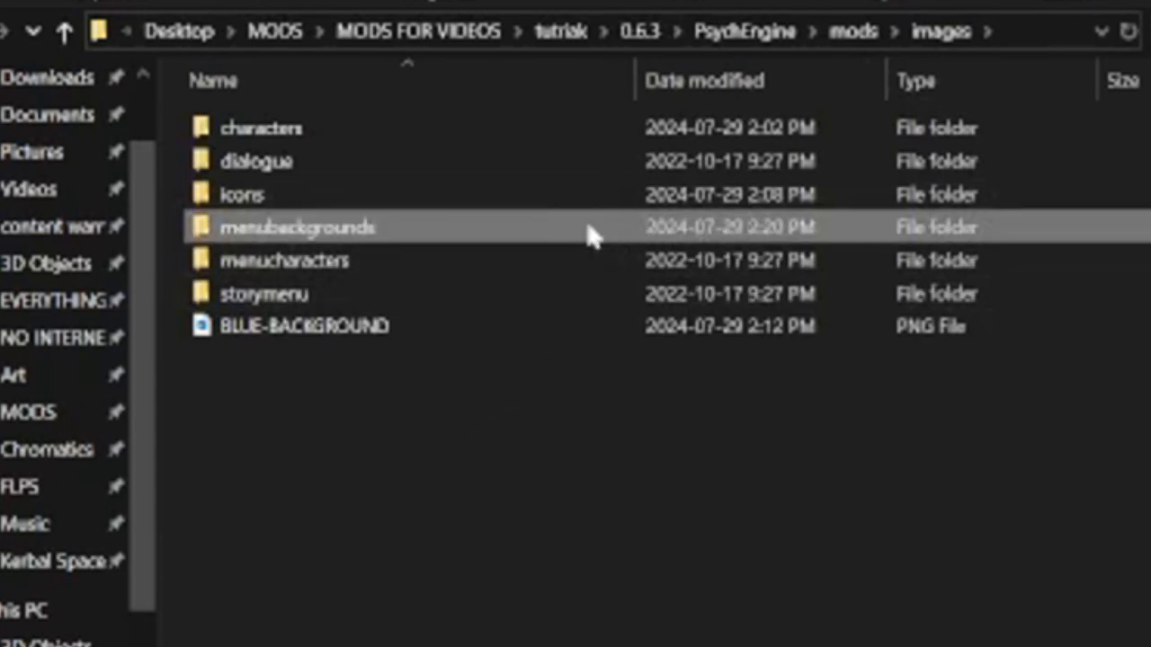
{"action": "double_click", "coordinate": [411, 231]}
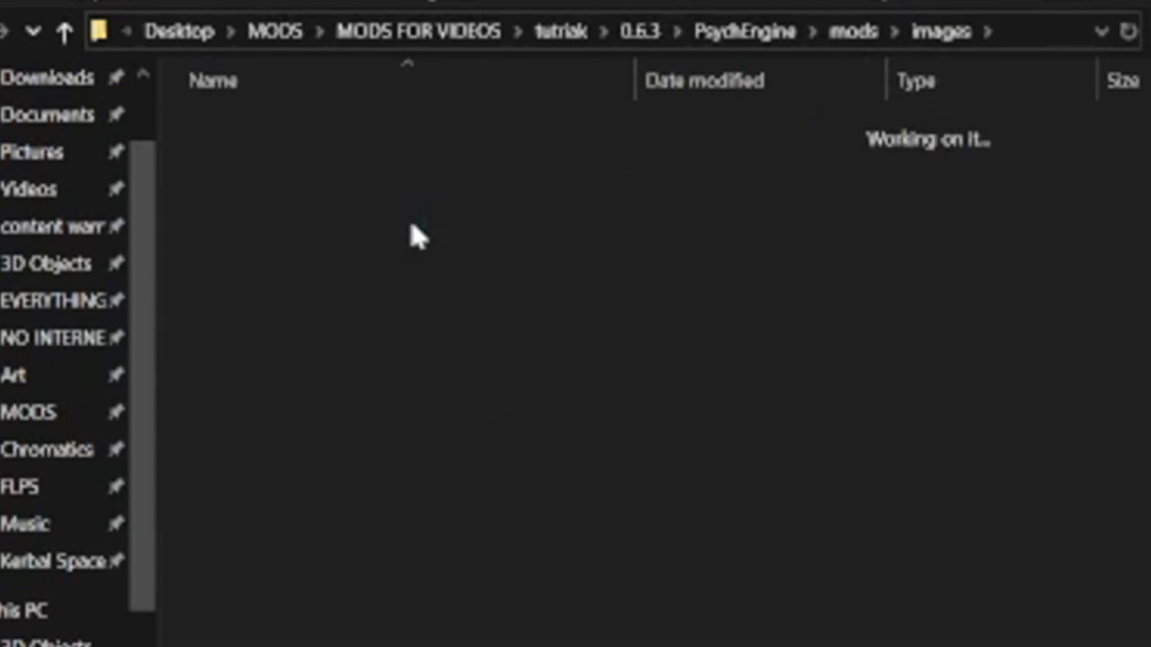
Delete the menu background images other than menu_stage.
{"action": "left_click", "coordinate": [1067, 268]}
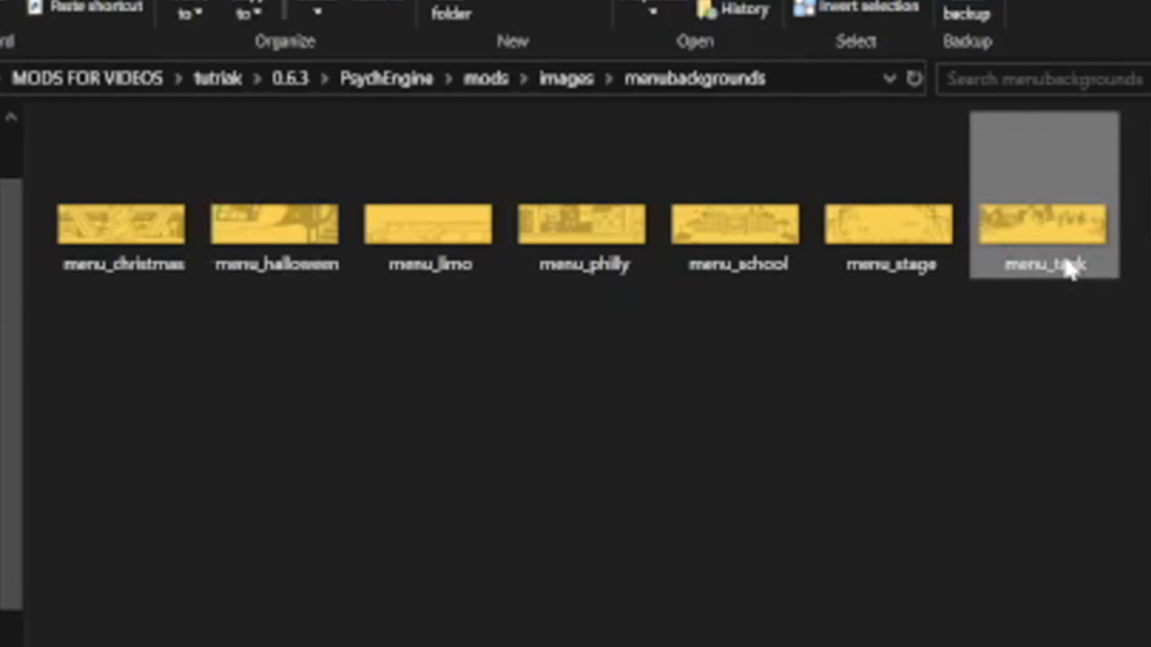
{"action": "left_click", "coordinate": [769, 225]}
{"action": "left_click", "coordinate": [184, 216], "text": "shift"}
{"action": "key", "text": "Delete"}
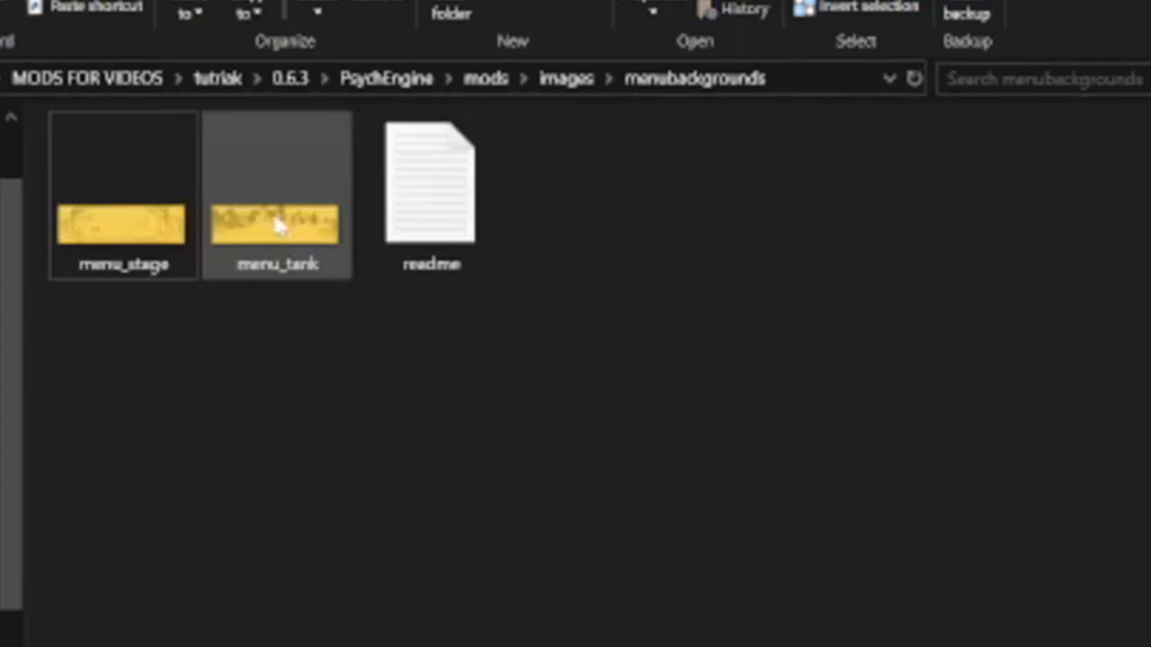
{"action": "key", "text": "Delete"}
Open menu_stage in paint.net together with the blue character sheet from the characters folder.
{"action": "right_click", "coordinate": [188, 231]}
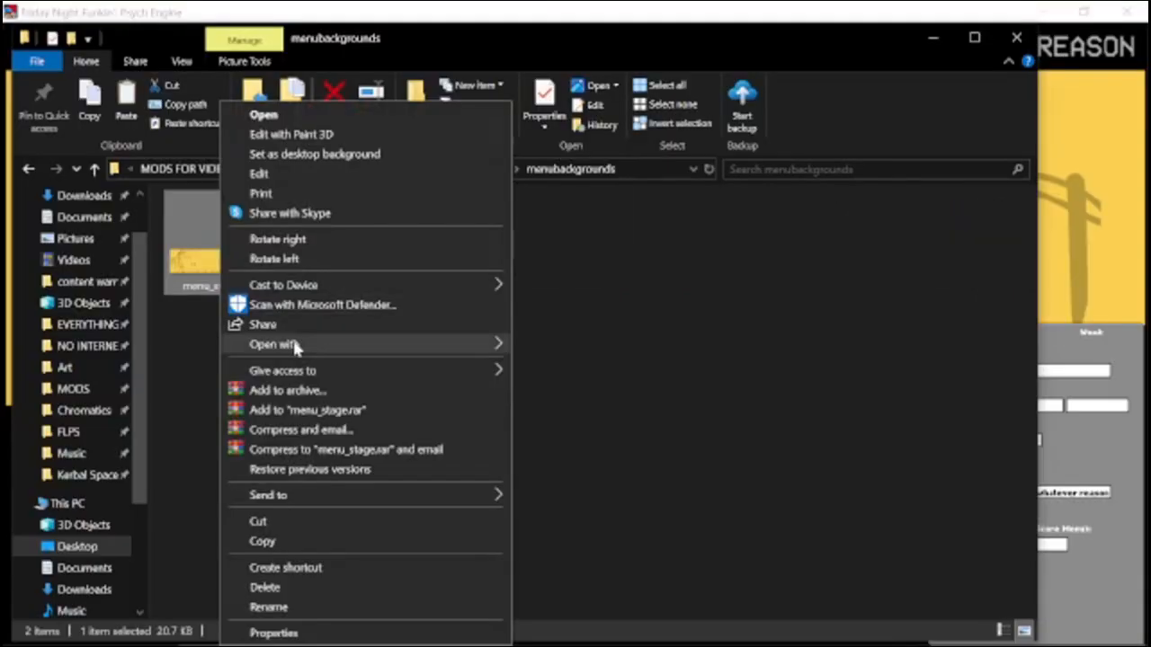
{"action": "mouse_move", "coordinate": [229, 355]}
{"action": "left_click", "coordinate": [595, 385]}
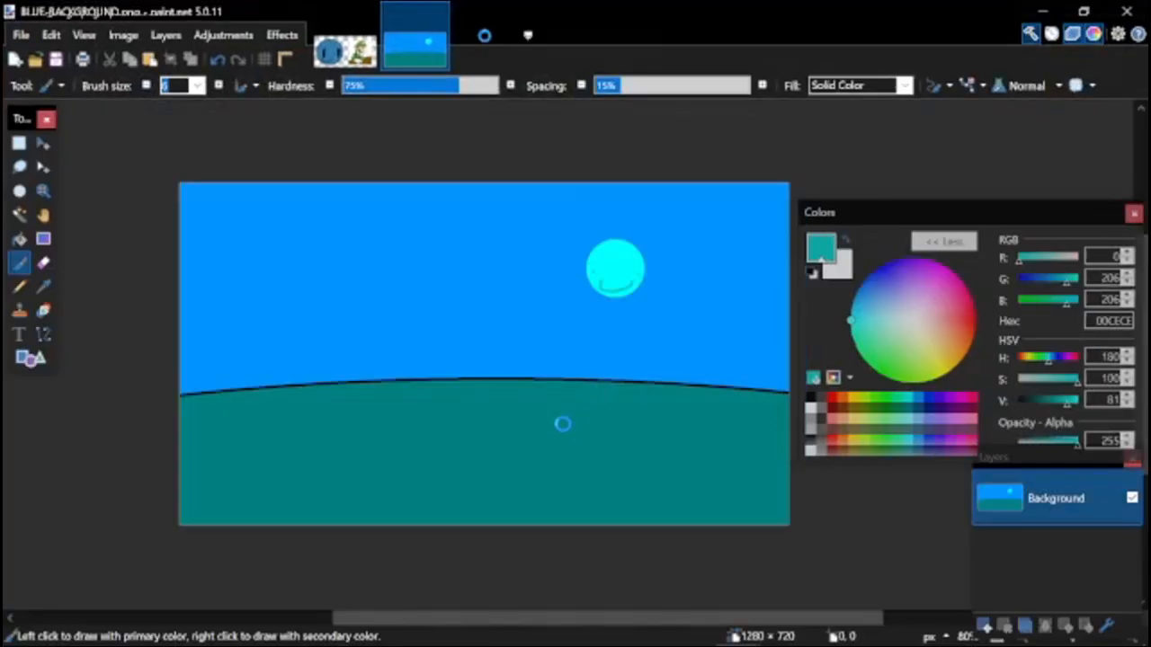
{"action": "key", "text": "ctrl+o"}
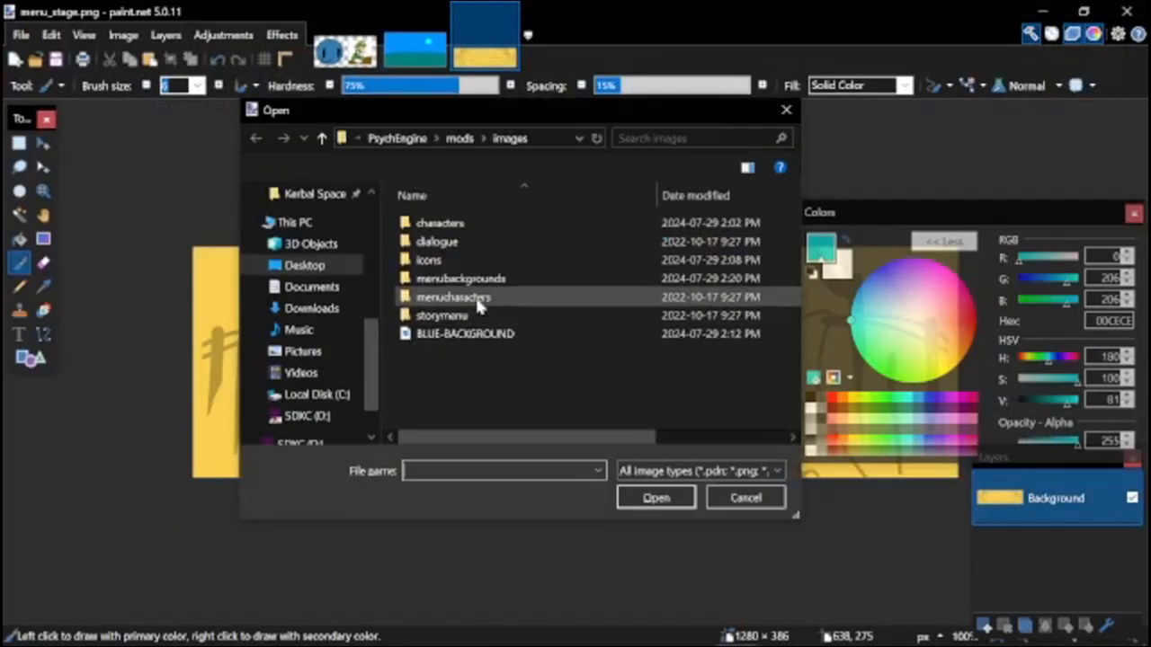
{"action": "double_click", "coordinate": [436, 225]}
{"action": "double_click", "coordinate": [439, 225]}
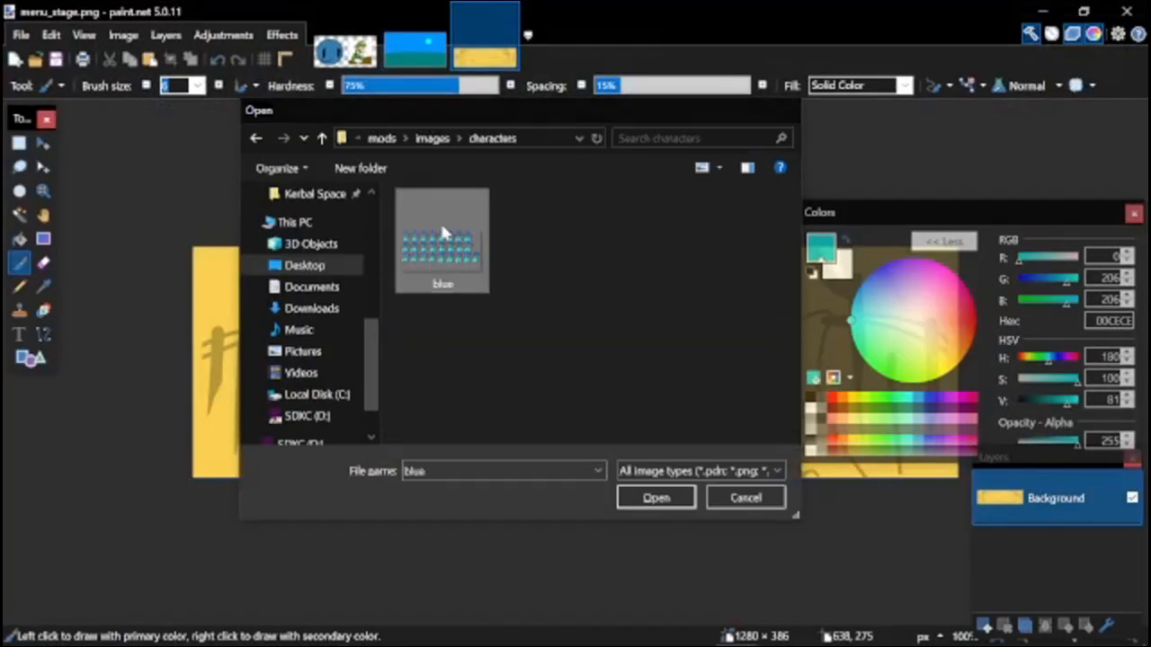
Paste the copied blue background scene into menu_stage, keeping the canvas size.
{"action": "left_click", "coordinate": [503, 54]}
{"action": "key", "text": "ctrl+v"}
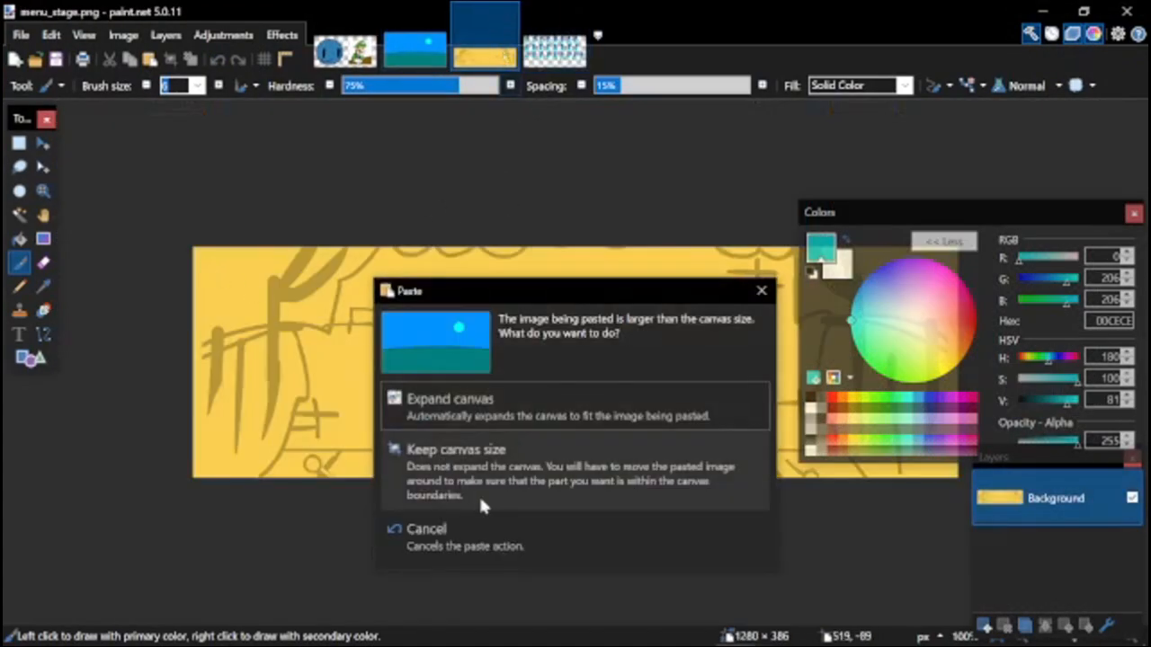
{"action": "left_click", "coordinate": [479, 493]}
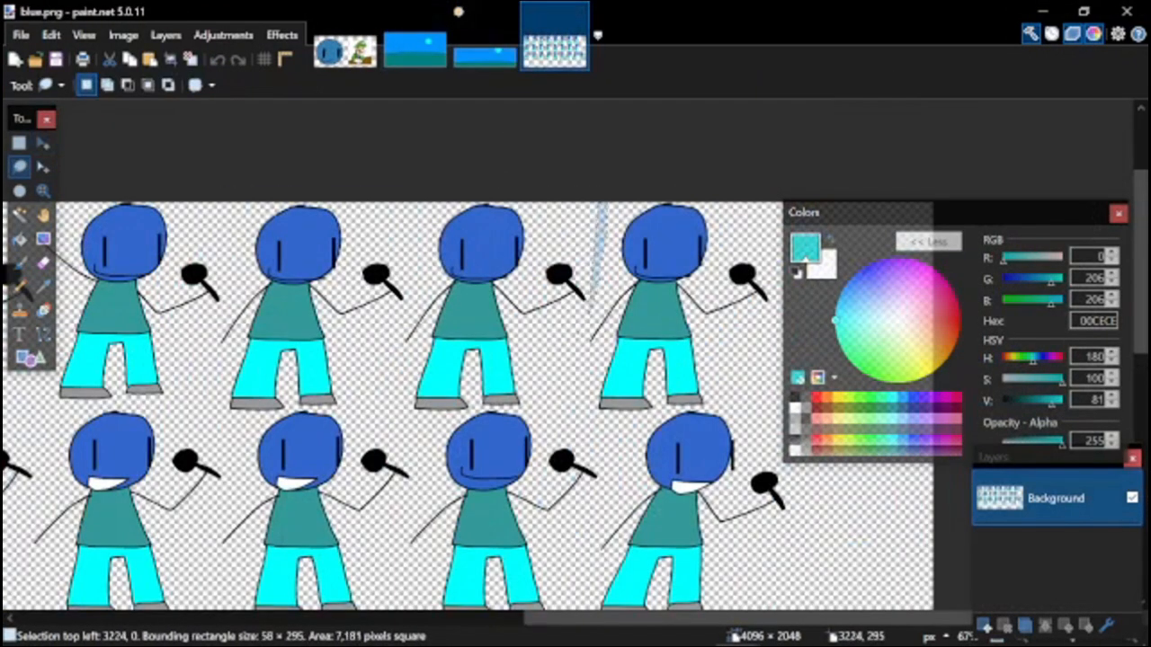
Lasso one open-mouthed blue guy pose on the character sheet and paste it into menu_stage as a new layer.
{"action": "left_click_drag", "start_coordinate": [559, 400], "coordinate": [588, 430]}
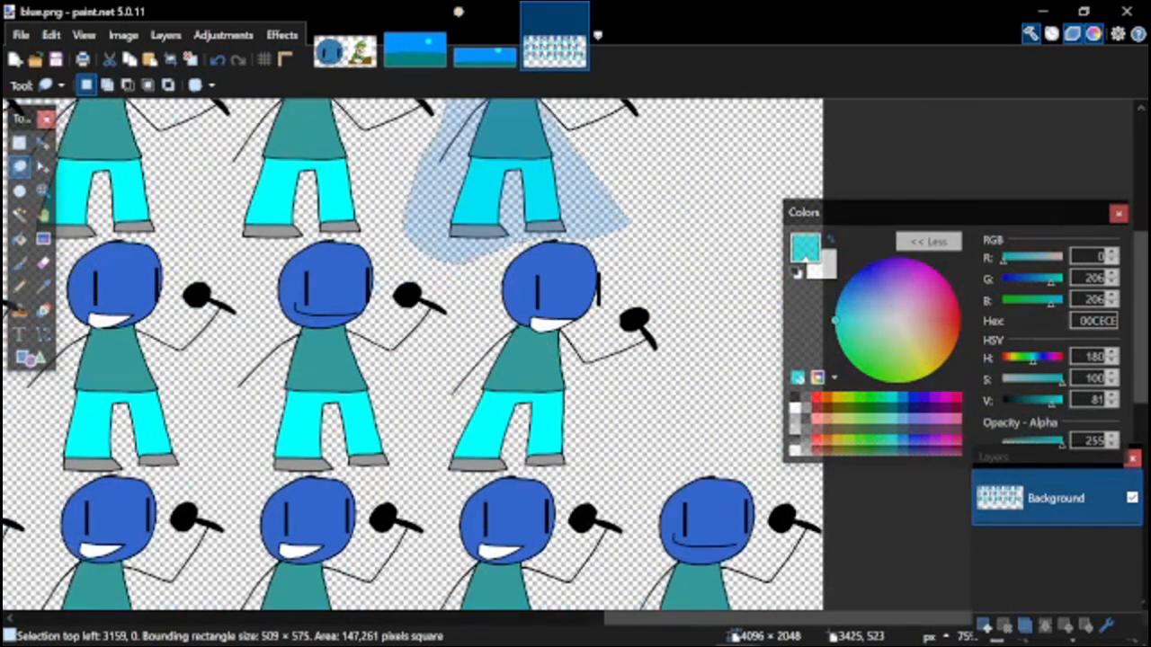
{"action": "left_click_drag", "start_coordinate": [522, 239], "coordinate": [538, 236]}
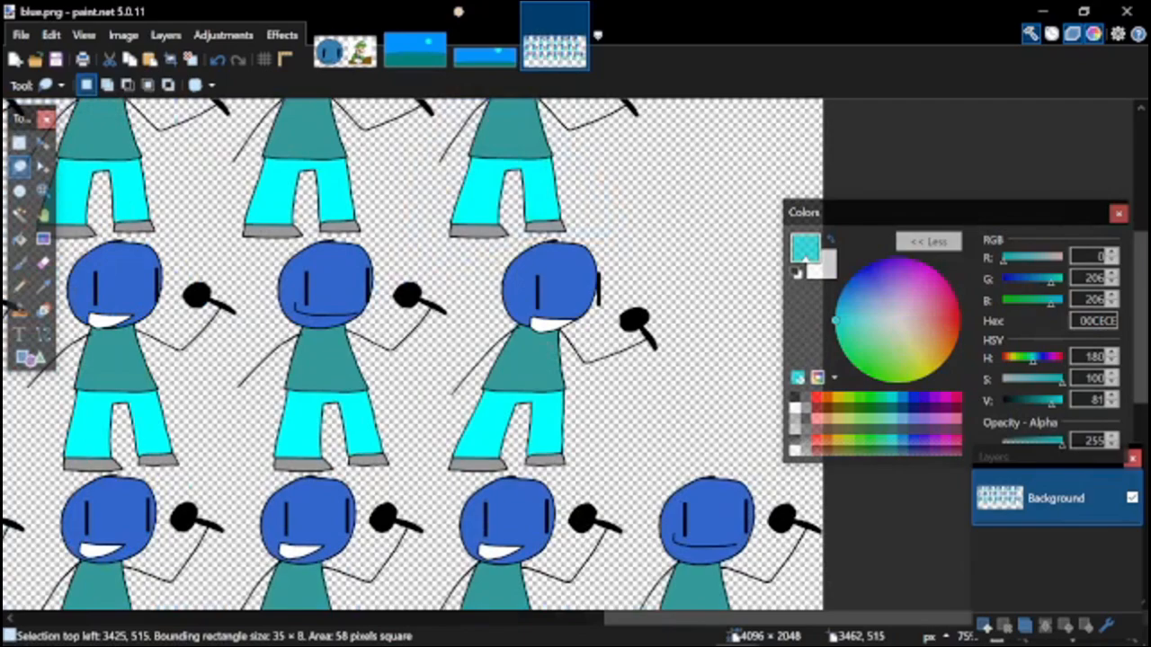
{"action": "left_click_drag", "start_coordinate": [660, 274], "coordinate": [629, 359]}
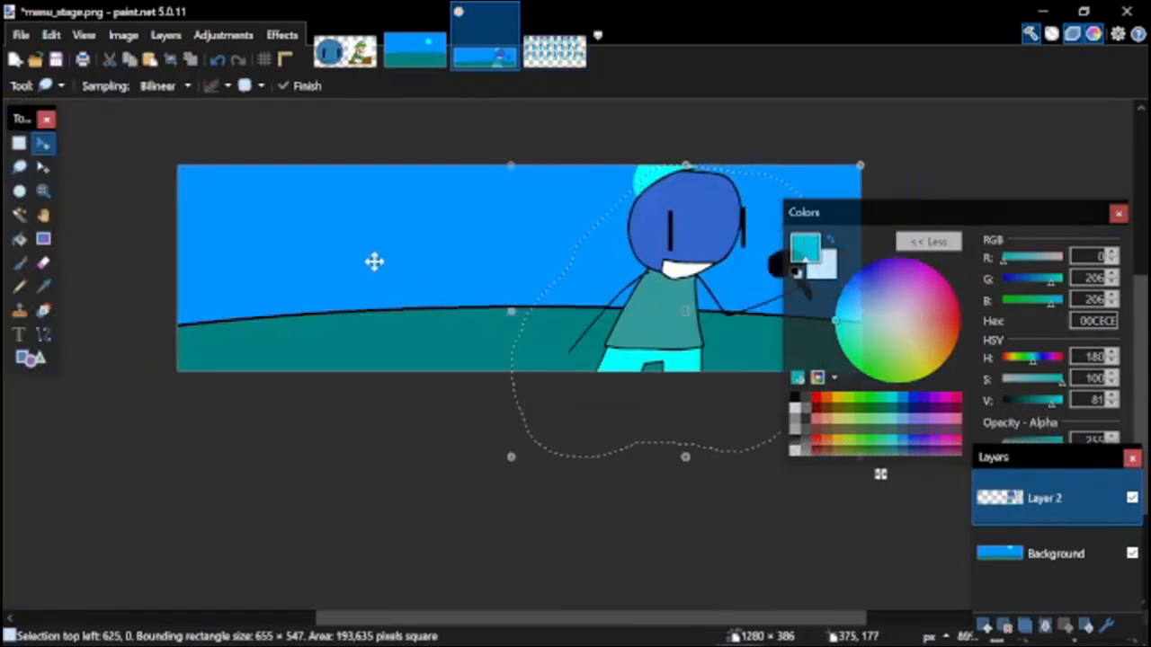
Move the pasted blue guy to the left half of the banner and deselect it.
{"action": "scroll", "coordinate": [373, 260], "scroll_direction": "down", "scroll_amount": 1}
{"action": "mouse_move", "coordinate": [545, 275]}
{"action": "left_mouse_down"}
{"action": "mouse_move", "coordinate": [367, 286]}
{"action": "mouse_move", "coordinate": [331, 277]}
{"action": "mouse_move", "coordinate": [343, 280]}
{"action": "left_mouse_up"}
{"action": "scroll", "coordinate": [383, 251], "scroll_direction": "up", "scroll_amount": 3}
{"action": "left_click", "coordinate": [191, 60]}
{"action": "scroll", "coordinate": [257, 252], "scroll_direction": "down", "scroll_amount": 2}
{"action": "scroll", "coordinate": [468, 242], "scroll_direction": "up", "scroll_amount": 2}
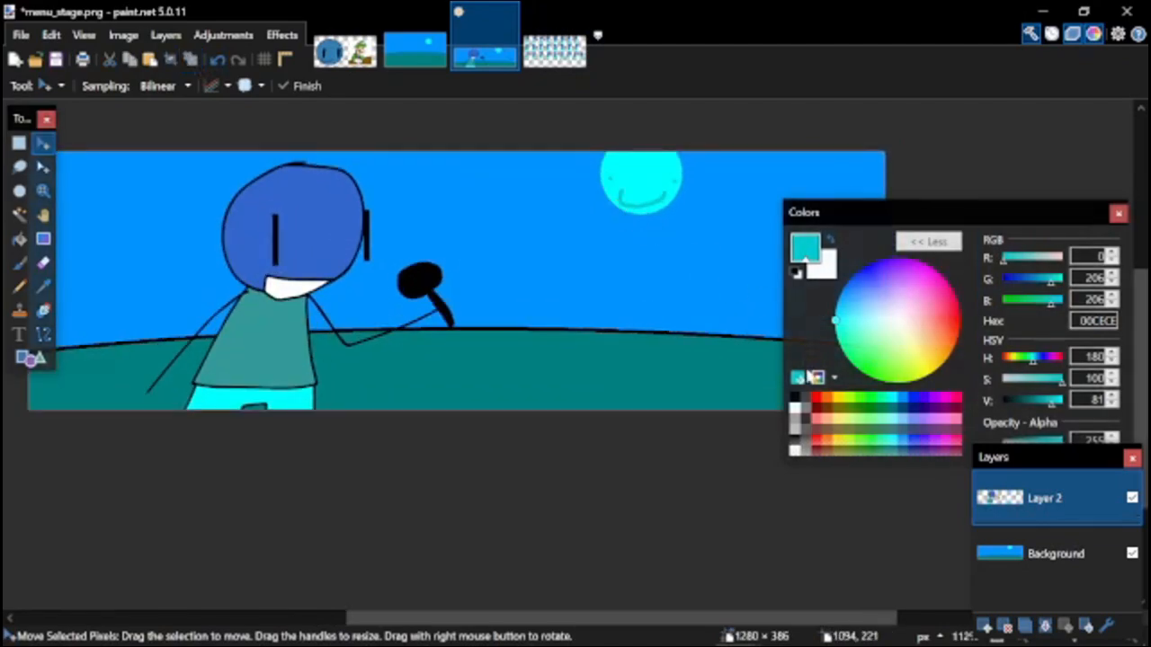
Add black Calibri text below the sun reading "BLUE GUY" at size 72, with "wants you to DIE" at size 22 beneath it.
{"action": "left_click", "coordinate": [795, 400]}
{"action": "key", "text": "t"}
{"action": "left_click", "coordinate": [617, 257]}
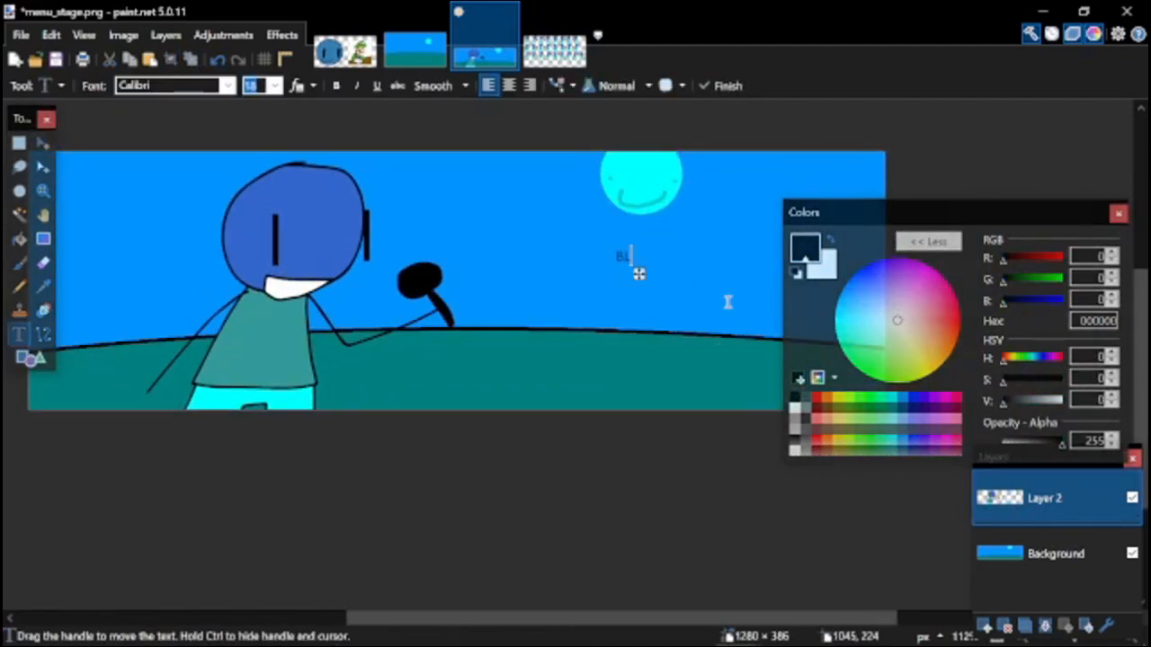
{"action": "type", "text": "BLUE GU"}
{"action": "type", "text": "Y"}
{"action": "key", "text": "Return"}
{"action": "type", "text": "W"}
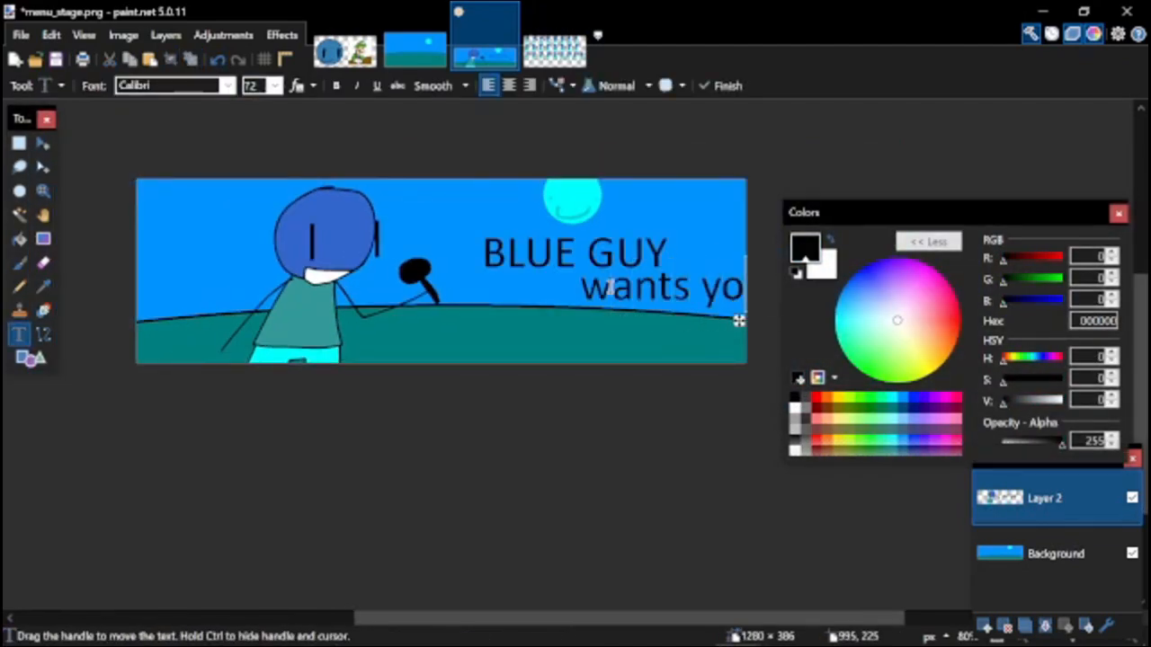
{"action": "left_click", "coordinate": [273, 89]}
{"action": "left_click", "coordinate": [261, 241]}
{"action": "scroll", "coordinate": [559, 294], "scroll_direction": "up", "scroll_amount": 1}
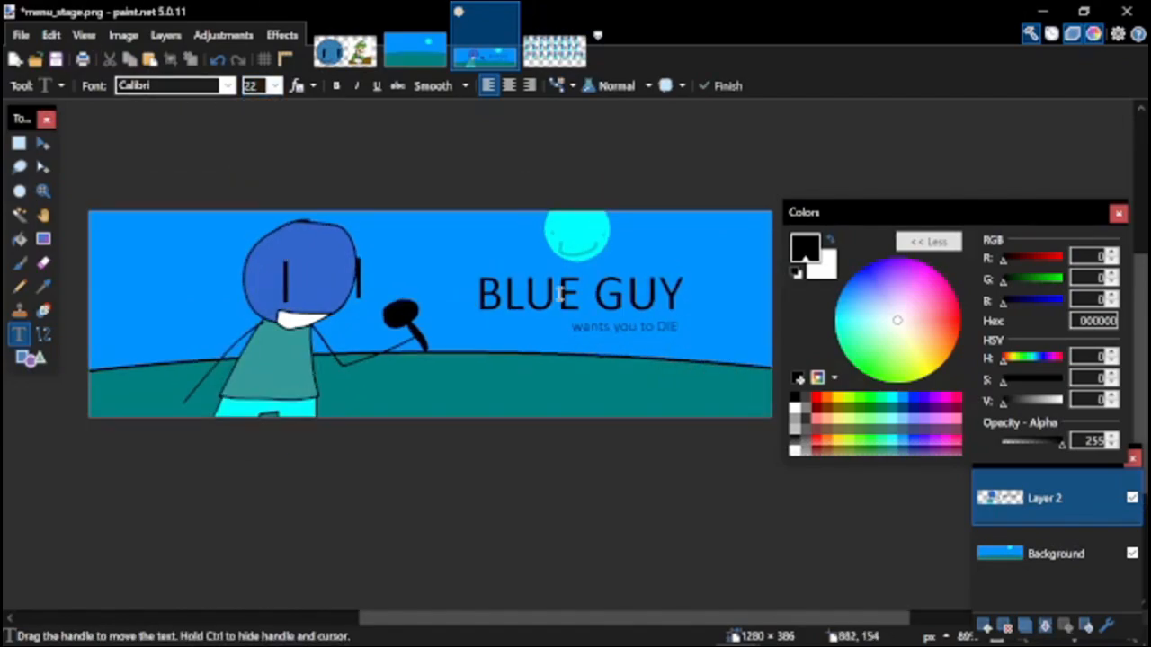
Start saving a copy of the banner as a PNG in the menubackgrounds folder.
{"action": "key", "text": "ctrl+shift+s"}
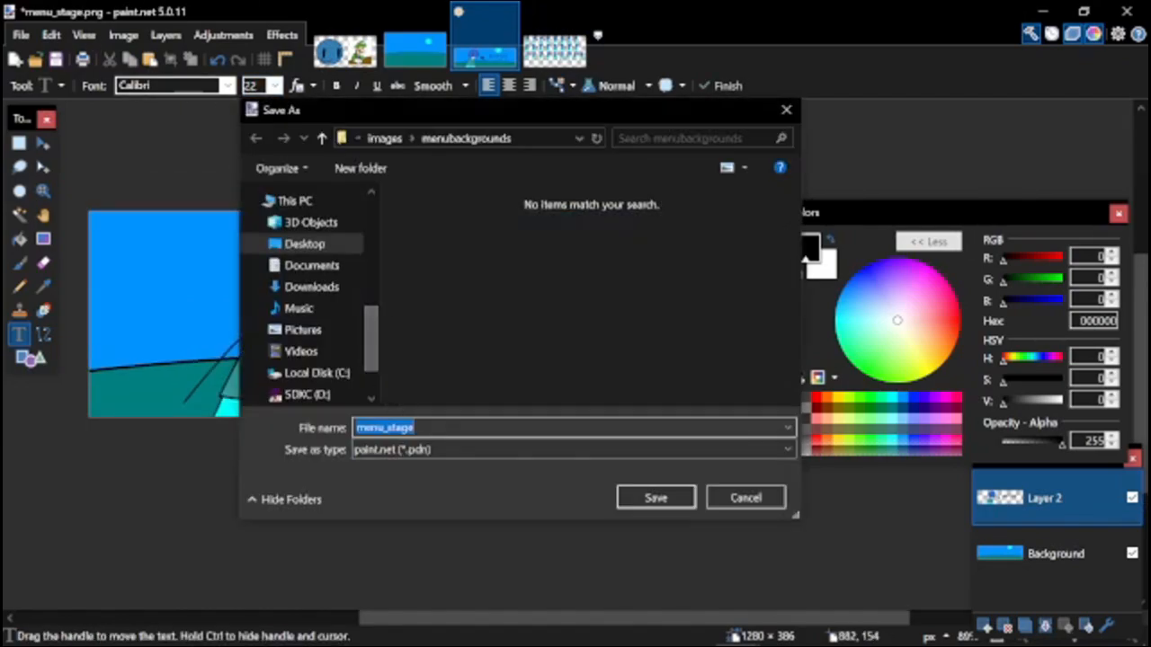
{"action": "left_click", "coordinate": [630, 449]}
{"action": "left_click", "coordinate": [630, 478]}
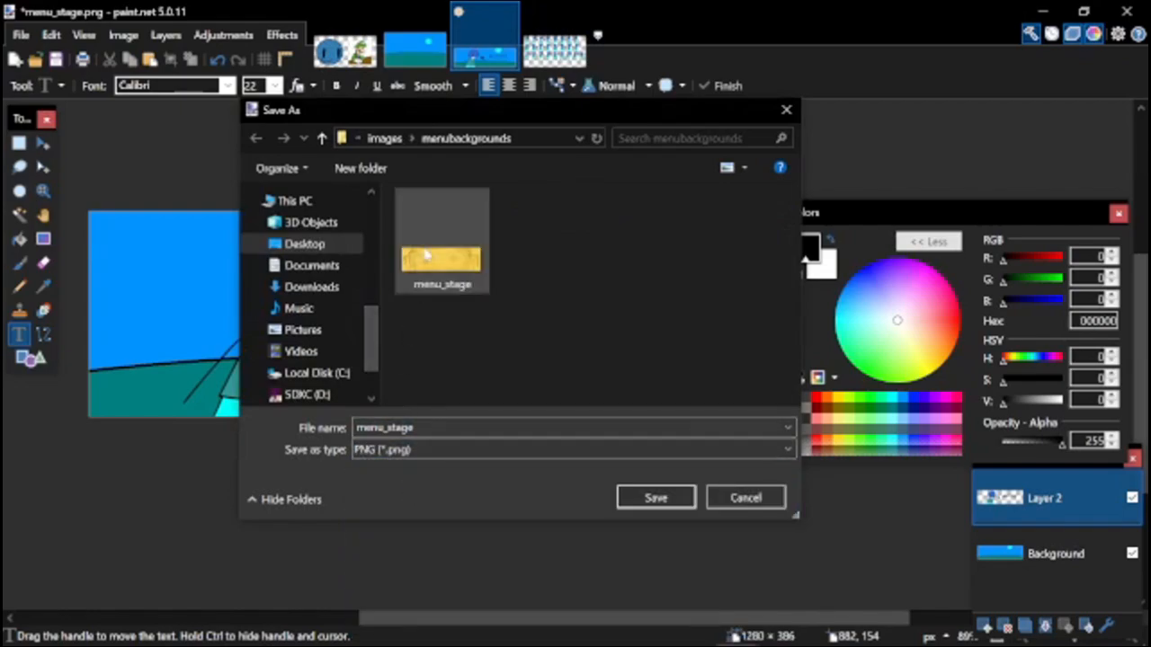
{"action": "left_click", "coordinate": [385, 140]}
{"action": "double_click", "coordinate": [450, 281]}
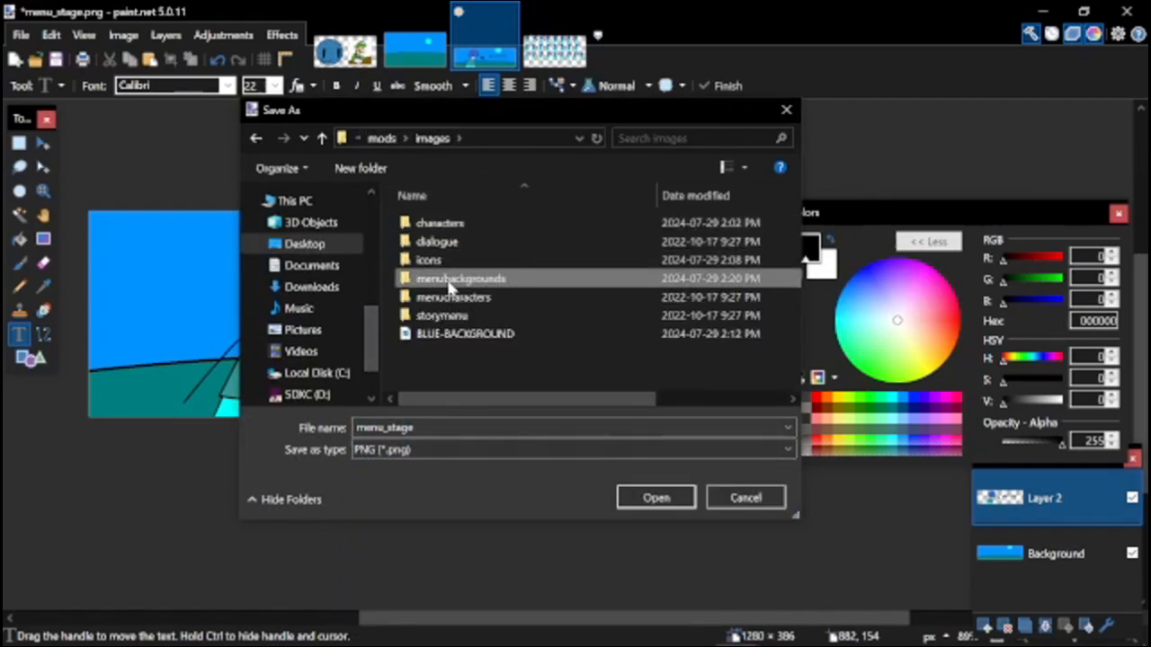
Rename the existing menu_stage image to menu_BLUE and save the flattened banner under that name.
{"action": "left_click", "coordinate": [437, 236]}
{"action": "key", "text": "F2"}
{"action": "key", "text": "End"}
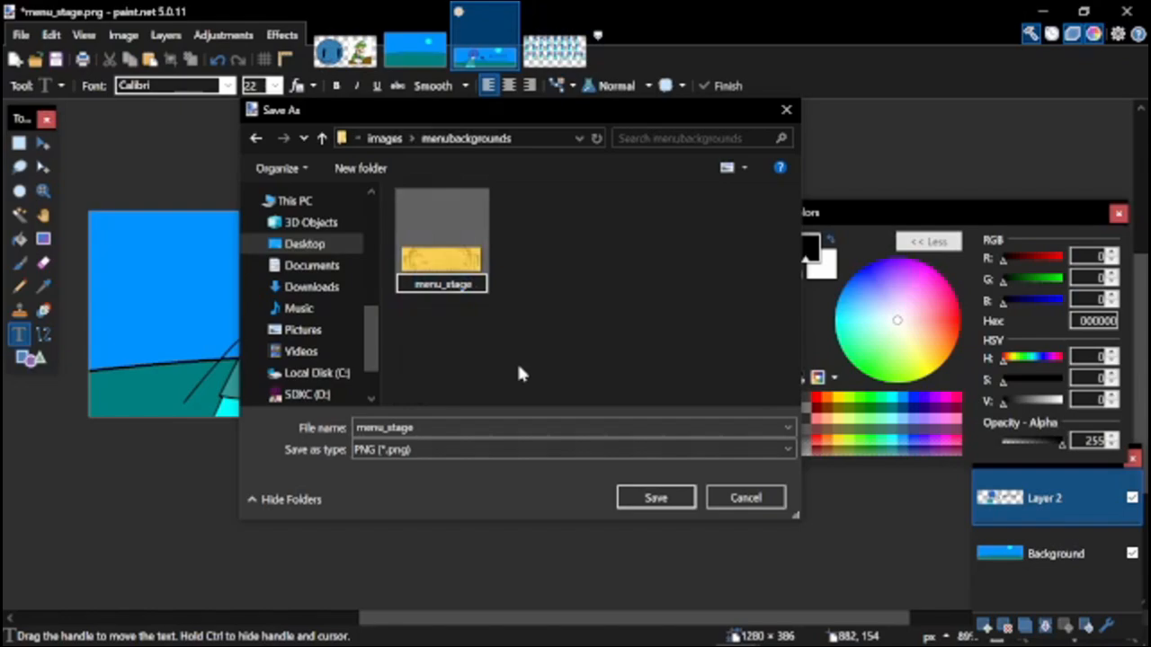
{"action": "key", "text": "BackSpace"}
{"action": "key", "text": "BackSpace"}
{"action": "key", "text": "BackSpace"}
{"action": "key", "text": "BackSpace"}
{"action": "key", "text": "BackSpace"}
{"action": "type", "text": "BlUE"}
{"action": "key", "text": "Return"}
{"action": "key", "text": "Return"}
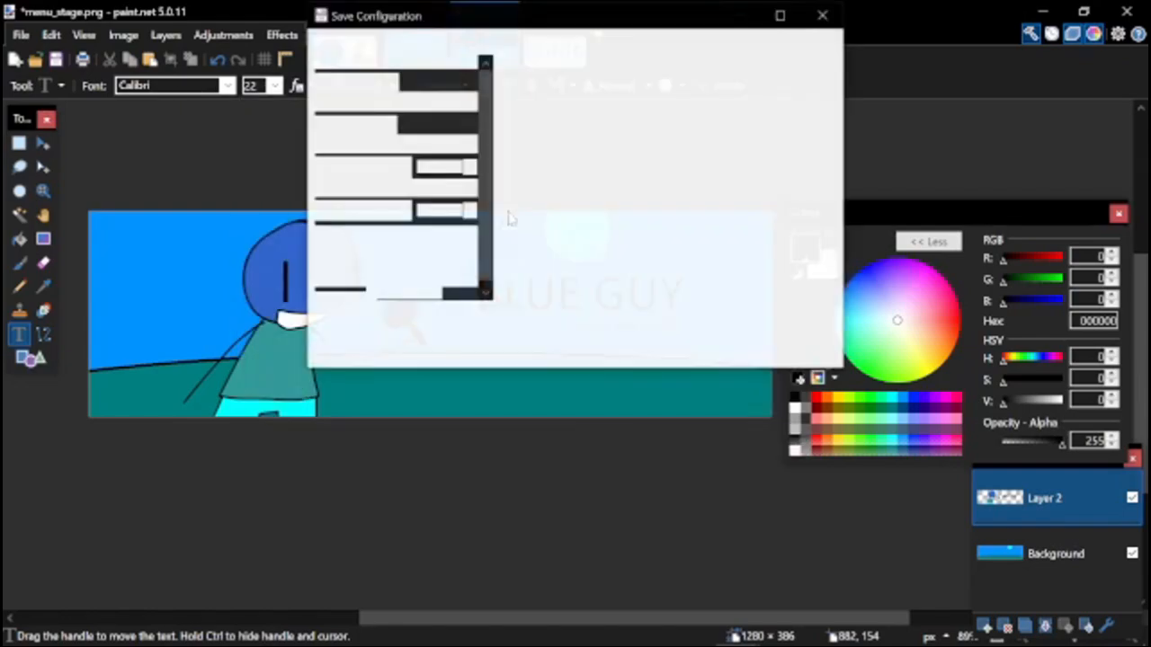
{"action": "key", "text": "Return"}
{"action": "key", "text": "Return"}
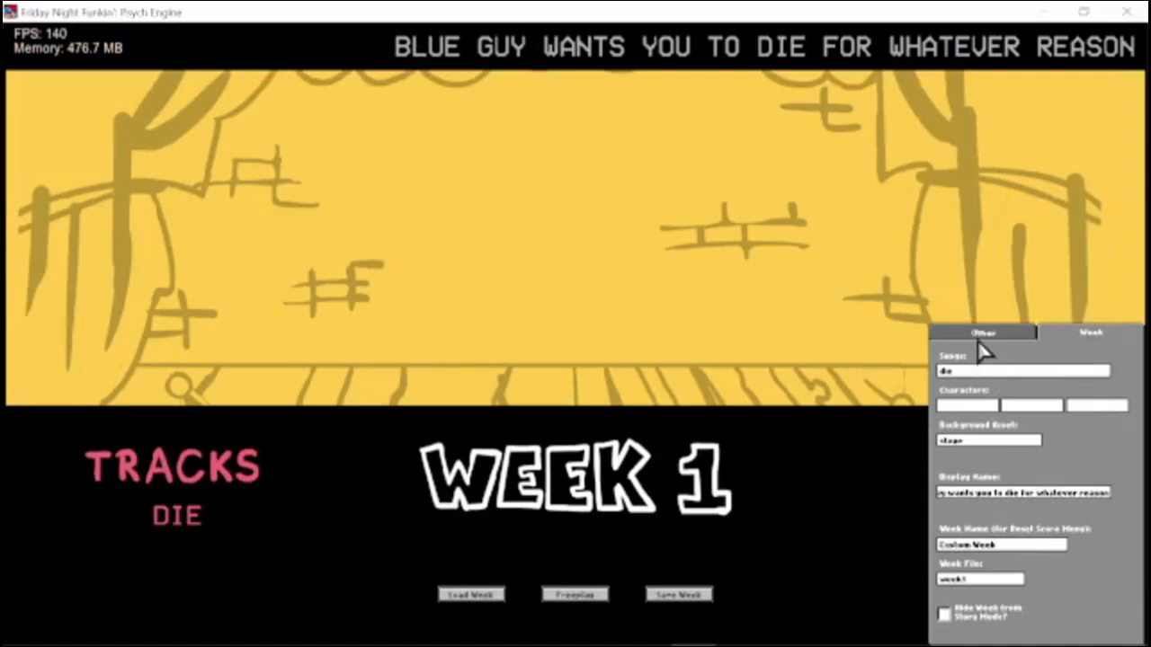
Return to the Psych Engine Week Editor, leave the three character fields empty and set the background asset to BLUE.
{"action": "left_click", "coordinate": [982, 332]}
{"action": "left_click", "coordinate": [1086, 332]}
{"action": "key", "text": "BackSpace"}
{"action": "key", "text": "BackSpace"}
{"action": "key", "text": "BackSpace"}
{"action": "key", "text": "BackSpace"}
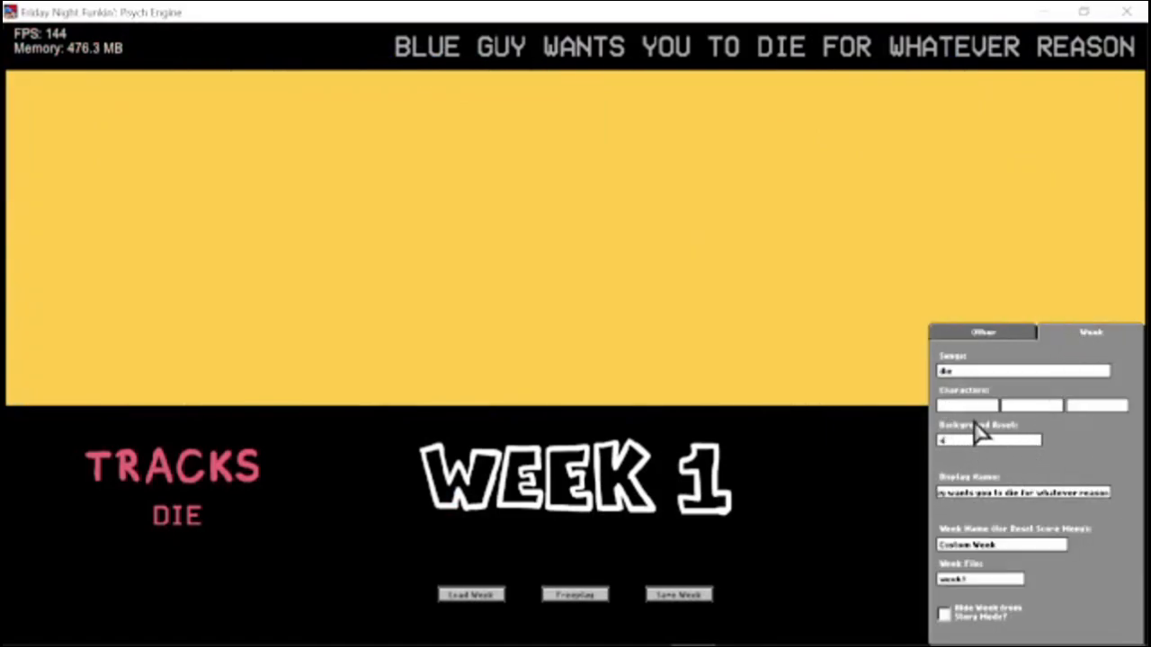
{"action": "type", "text": "blue"}
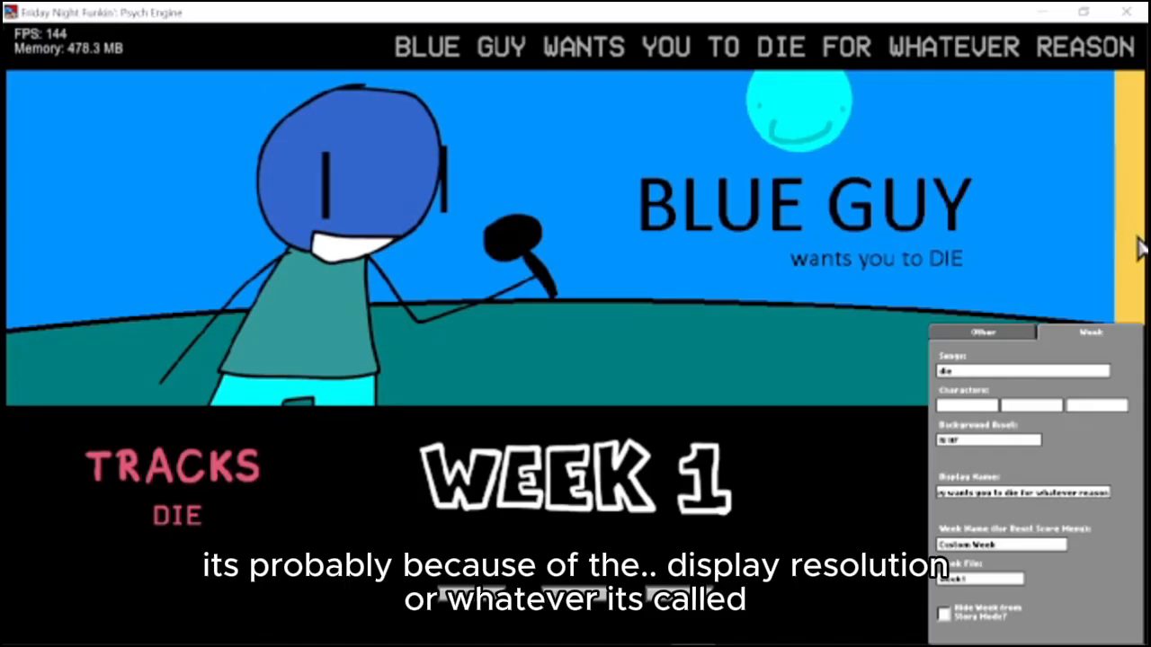
Start saving the week file and browse to the weeks folder inside assets.
{"action": "double_click", "coordinate": [432, 273]}
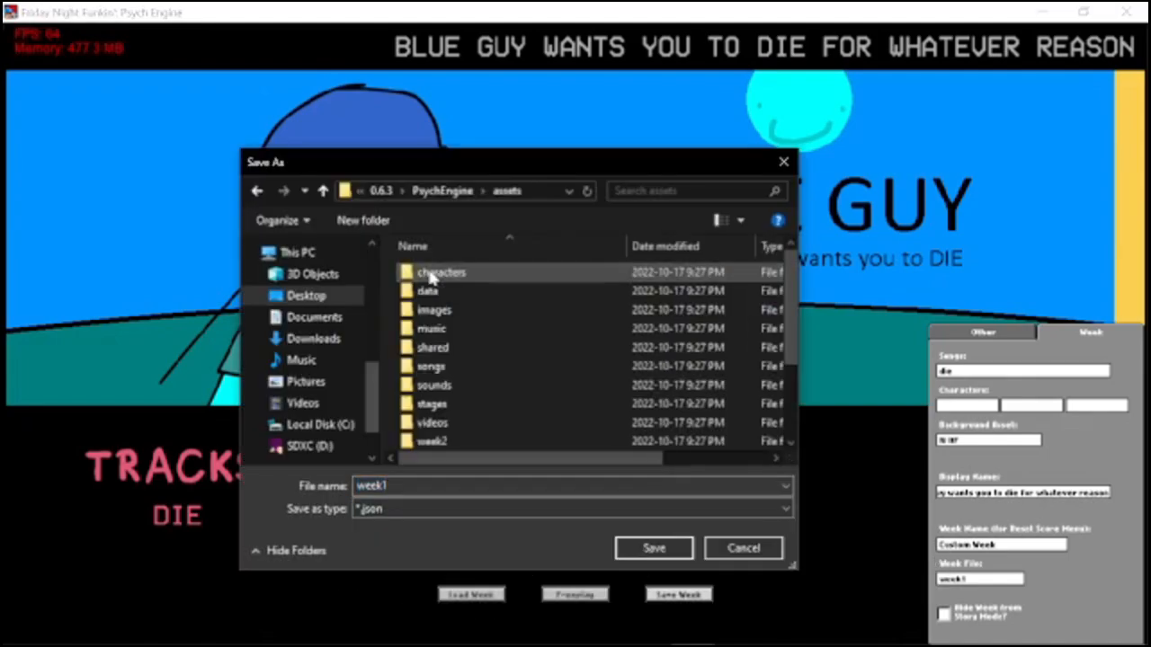
{"action": "scroll", "coordinate": [470, 305], "scroll_direction": "down", "scroll_amount": 3}
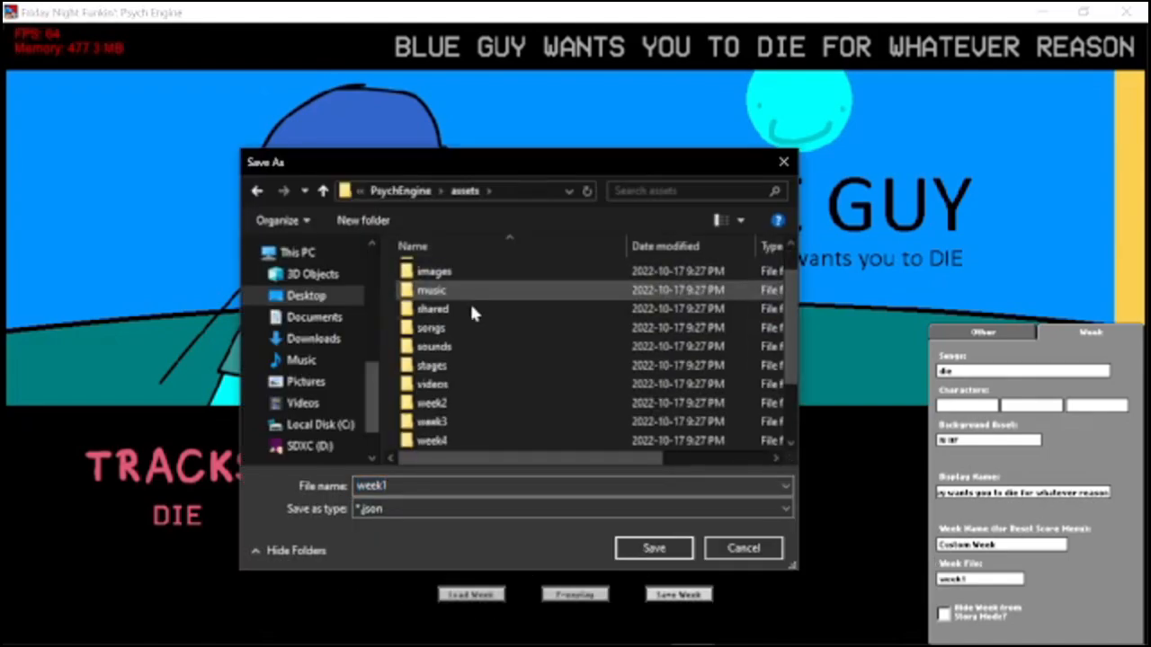
{"action": "double_click", "coordinate": [446, 439]}
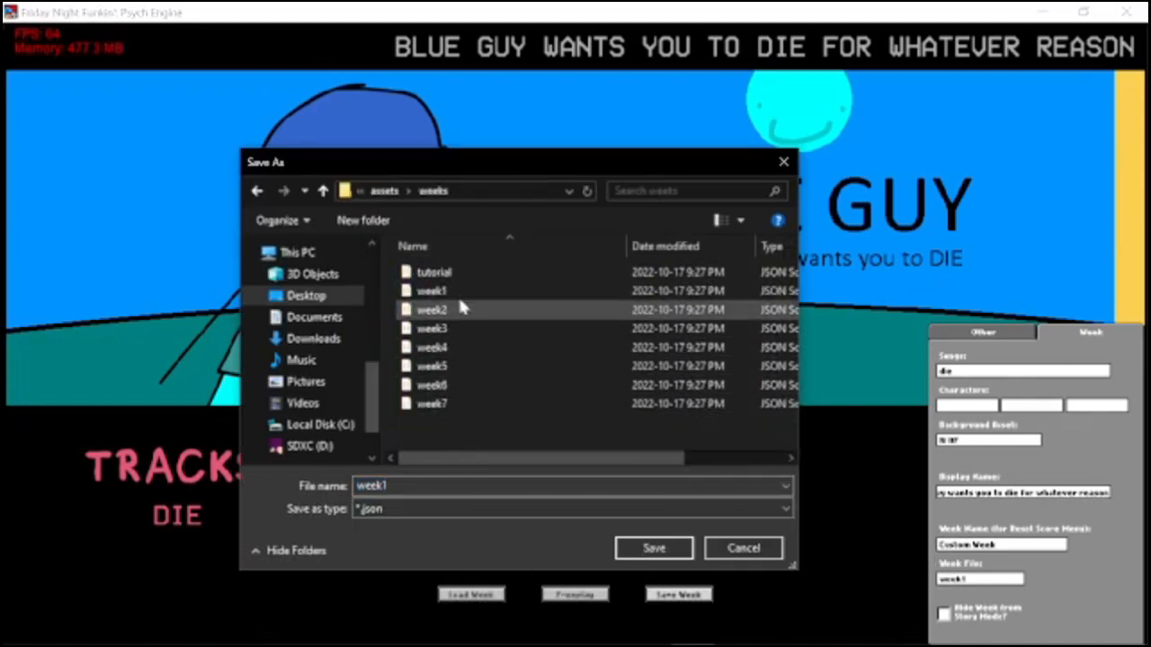
Delete the tutorial and week2 through week7 files from the weeks folder, keeping only week1.
{"action": "left_click", "coordinate": [454, 290]}
{"action": "left_click", "coordinate": [449, 272]}
{"action": "key", "text": "Delete"}
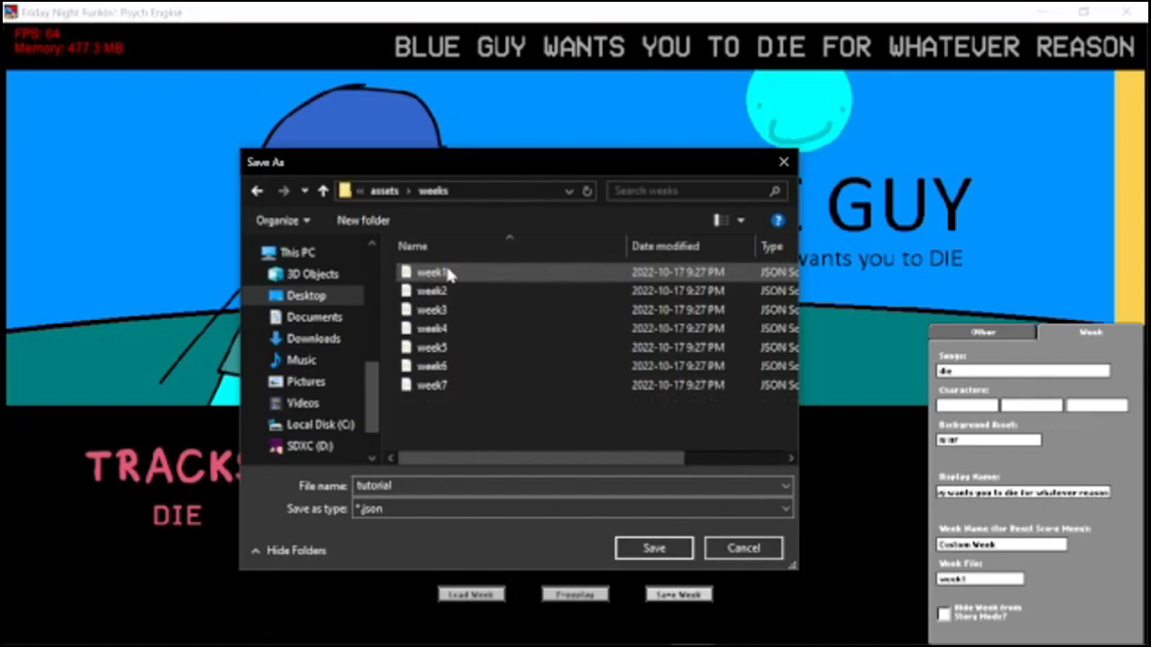
{"action": "left_click", "coordinate": [450, 291]}
{"action": "key", "text": "Delete"}
{"action": "key", "text": "Delete"}
{"action": "left_click", "coordinate": [449, 290]}
{"action": "key", "text": "Delete"}
{"action": "left_click", "coordinate": [450, 291]}
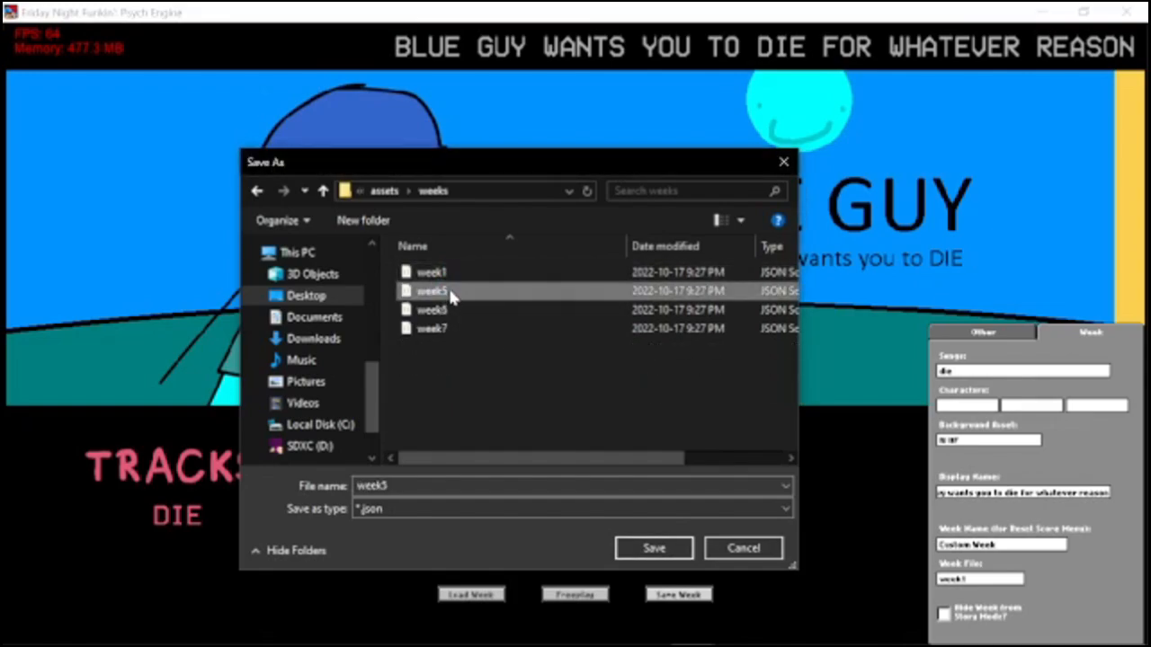
{"action": "key", "text": "Delete"}
{"action": "left_click", "coordinate": [452, 291]}
{"action": "key", "text": "Delete"}
{"action": "left_click", "coordinate": [455, 291]}
{"action": "key", "text": "Delete"}
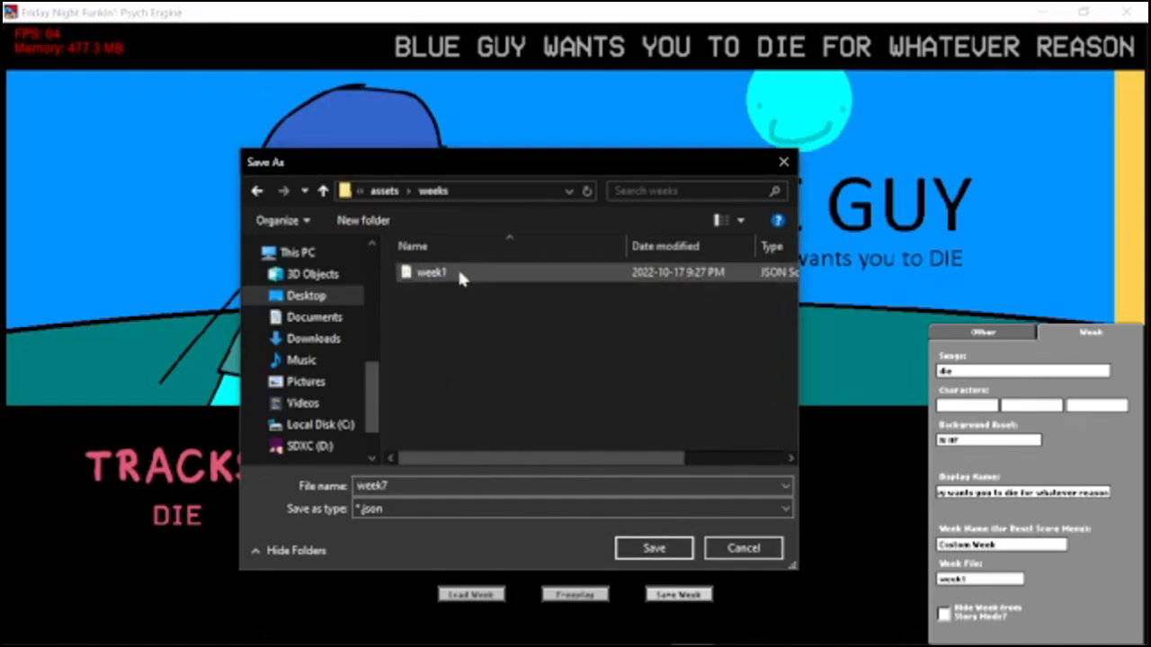
Save the week over the existing week1 file in the weeks folder and leave the Week Editor.
{"action": "double_click", "coordinate": [449, 273]}
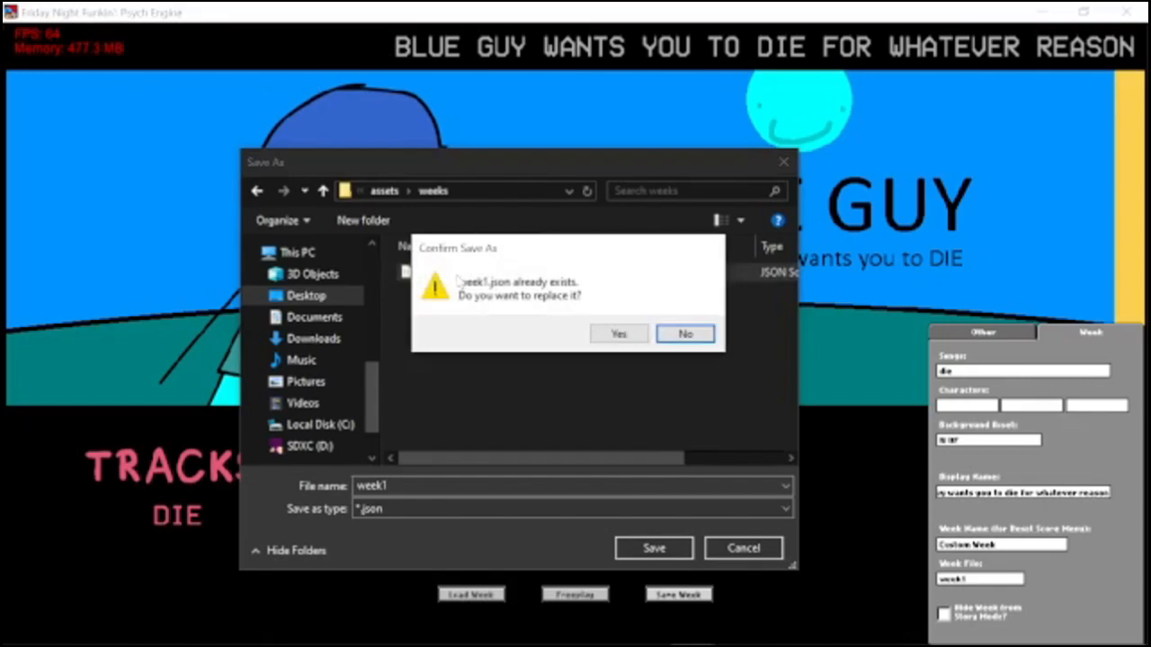
{"action": "key", "text": "Return"}
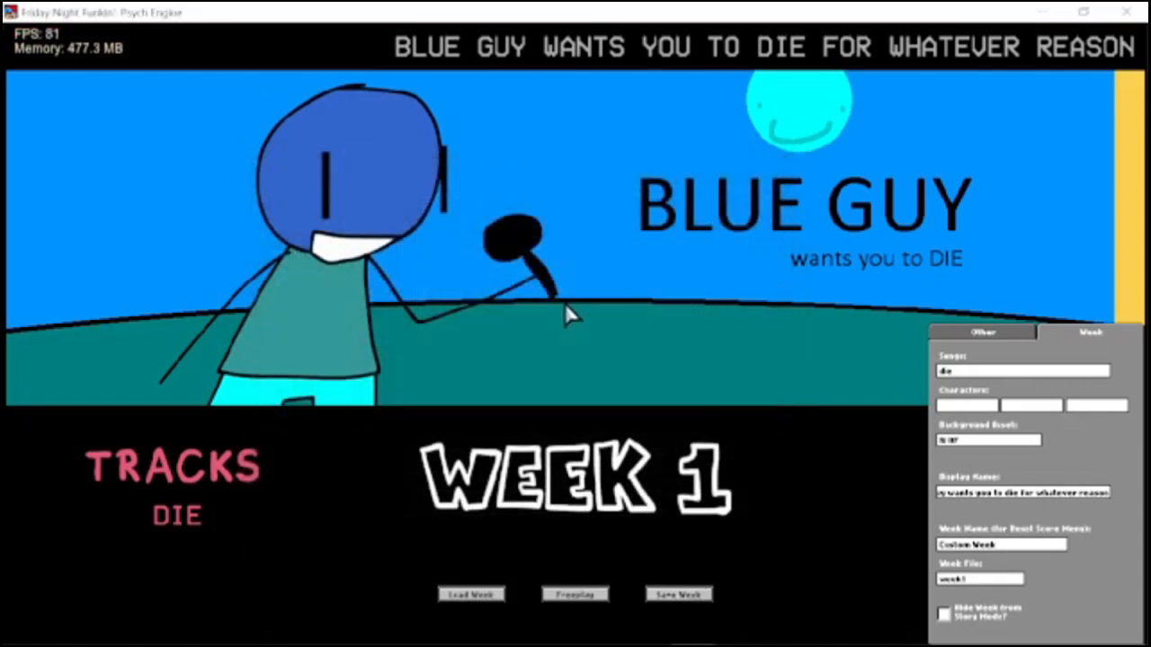
{"action": "key", "text": "Escape"}
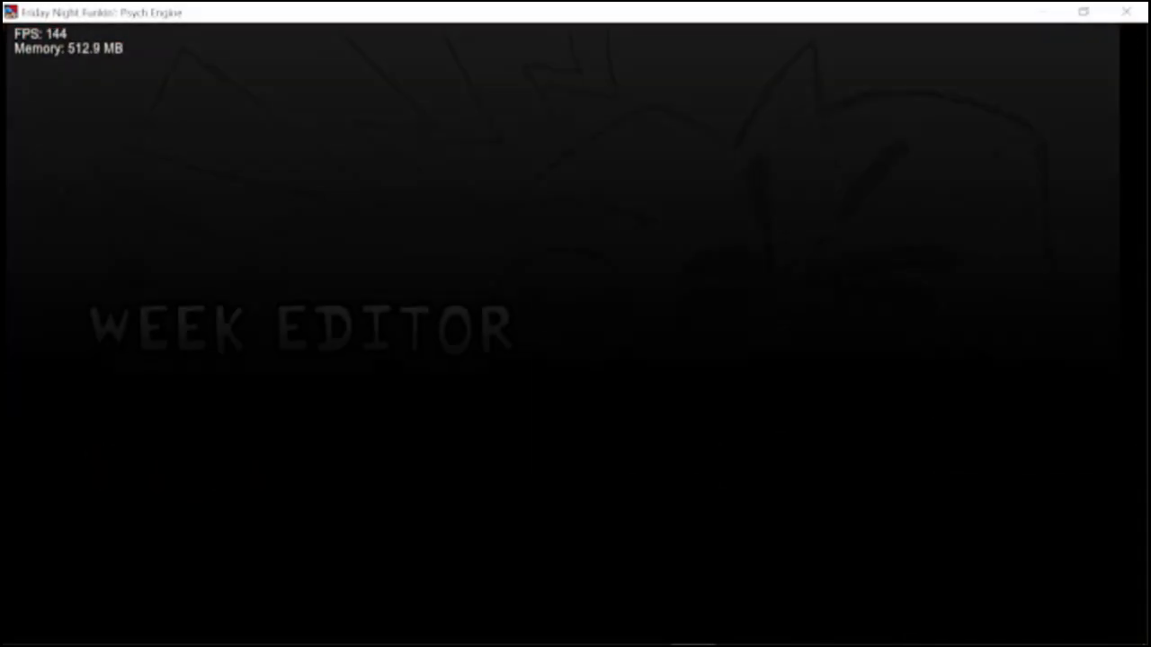
{"action": "key", "text": "Escape"}
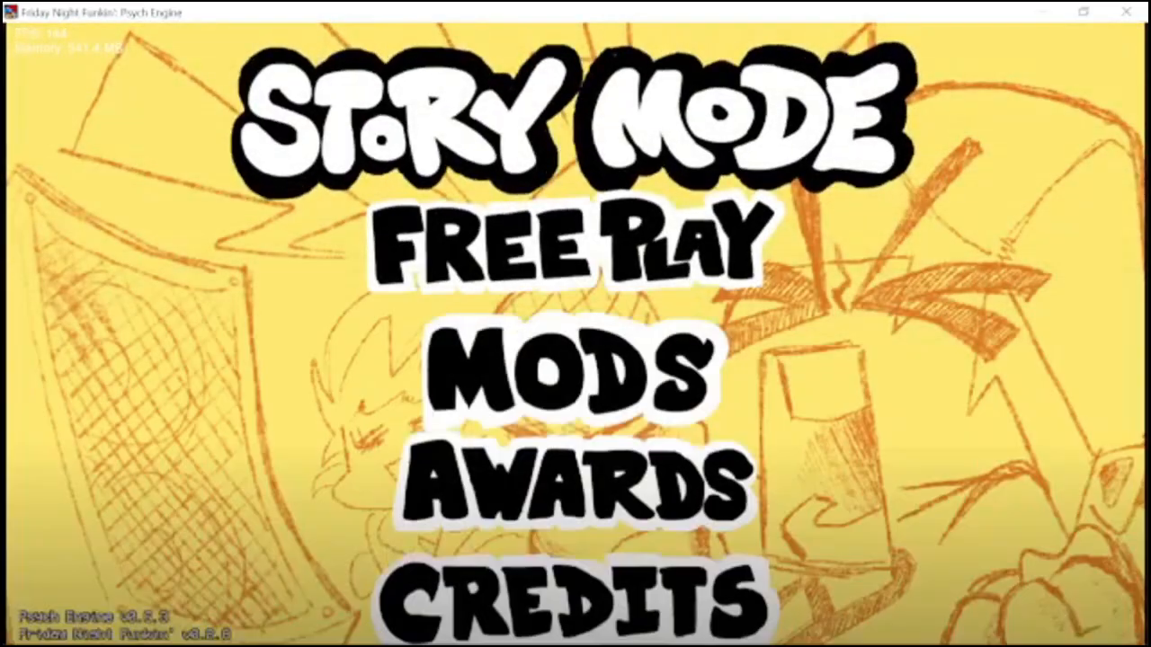
Check the custom week in Story Mode by cycling through its difficulties.
{"action": "key", "text": "Return"}
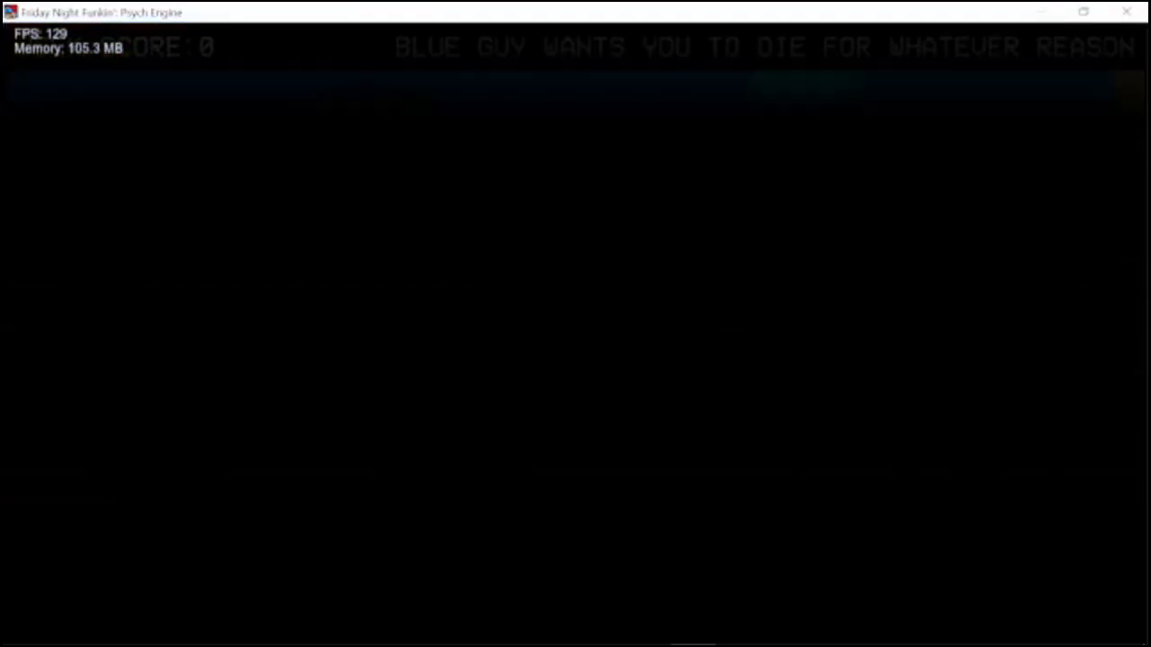
{"action": "key", "text": "Right"}
{"action": "key", "text": "Left"}
{"action": "key", "text": "Left"}
{"action": "key", "text": "Left"}
{"action": "key", "text": "Right"}
{"action": "key", "text": "Left"}
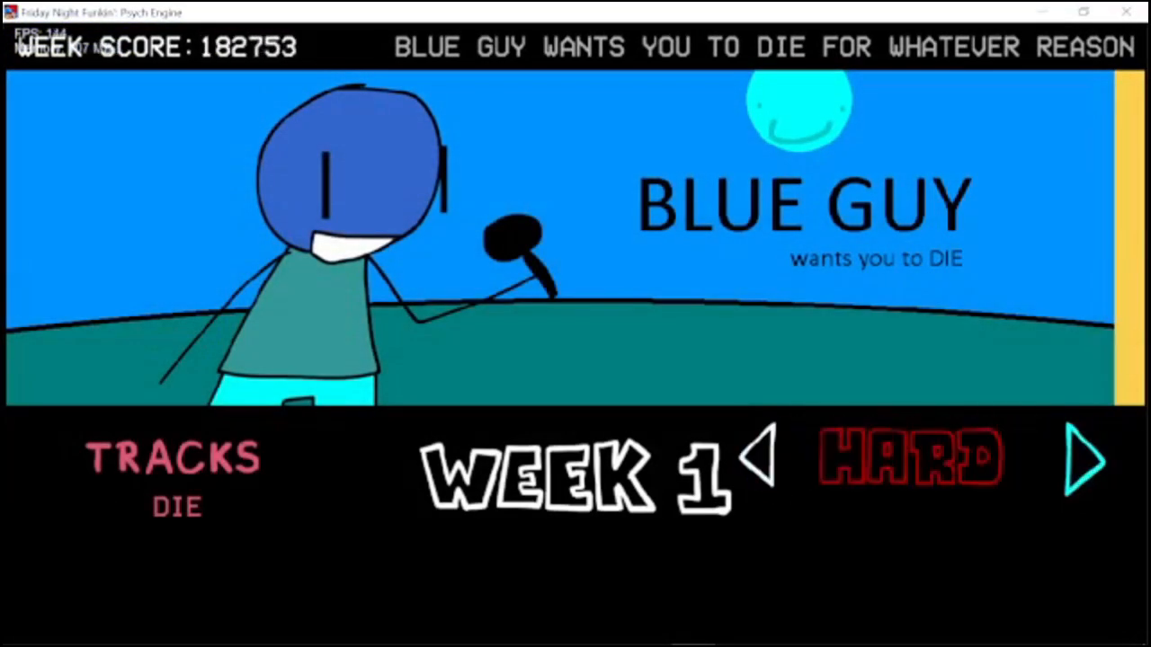
{"action": "key", "text": "Right"}
{"action": "key", "text": "Right"}
{"action": "key", "text": "Left"}
{"action": "key", "text": "Left"}
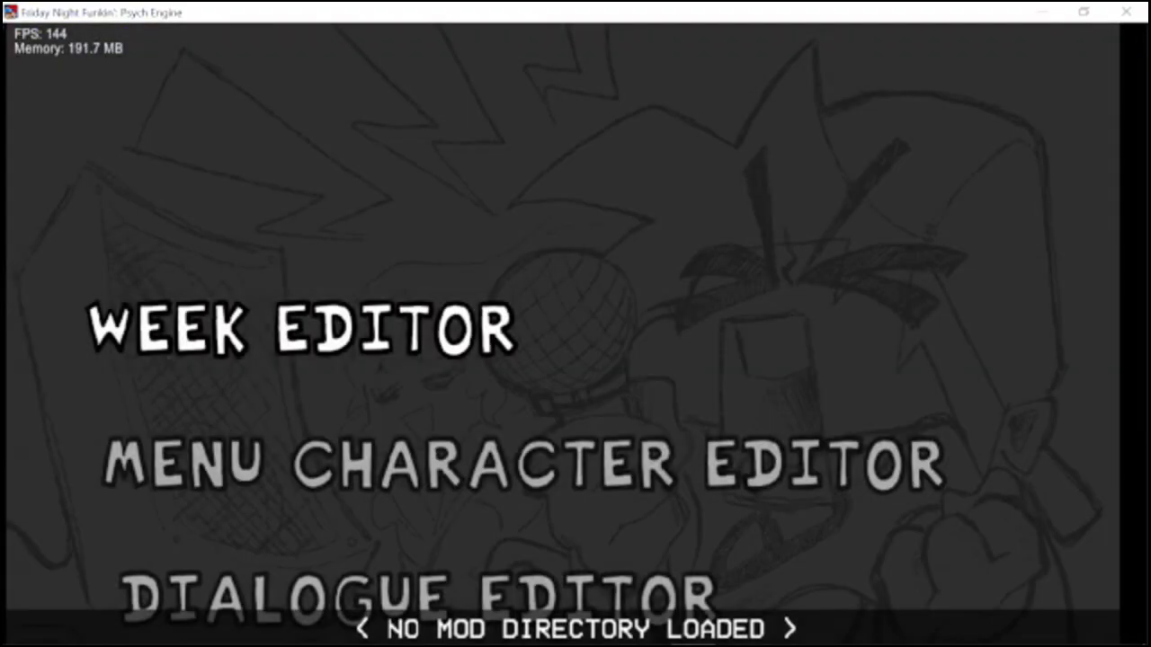
Reopen the Week Editor and load the saved week1 file.
{"action": "key", "text": "Return"}
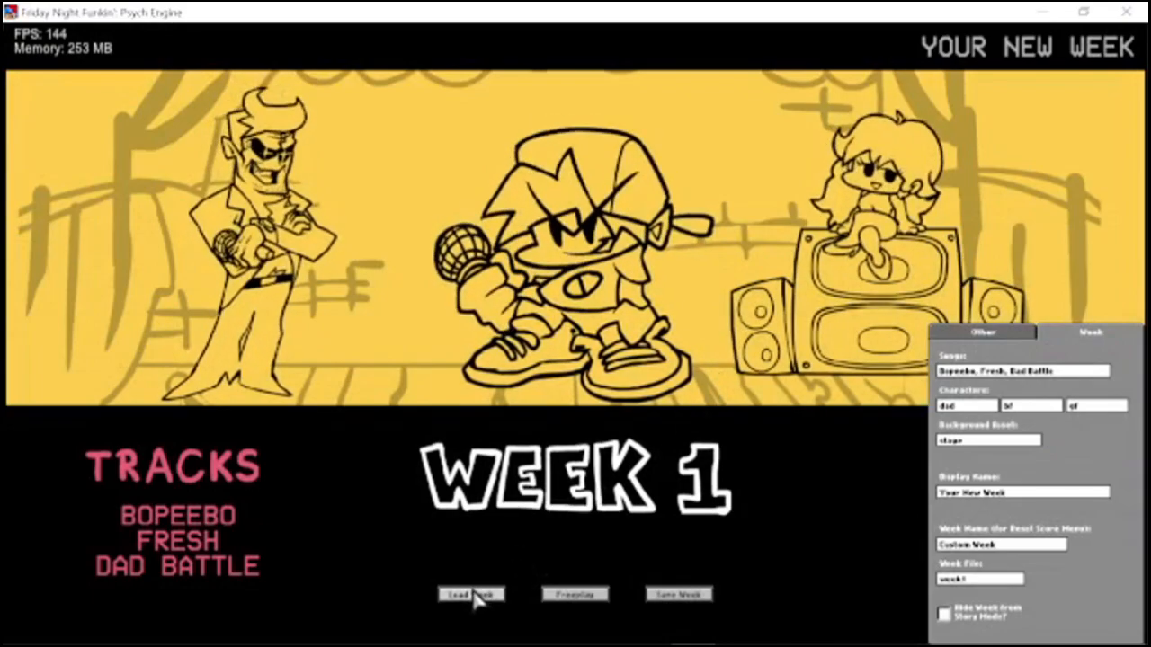
{"action": "left_click", "coordinate": [479, 595]}
{"action": "double_click", "coordinate": [419, 275]}
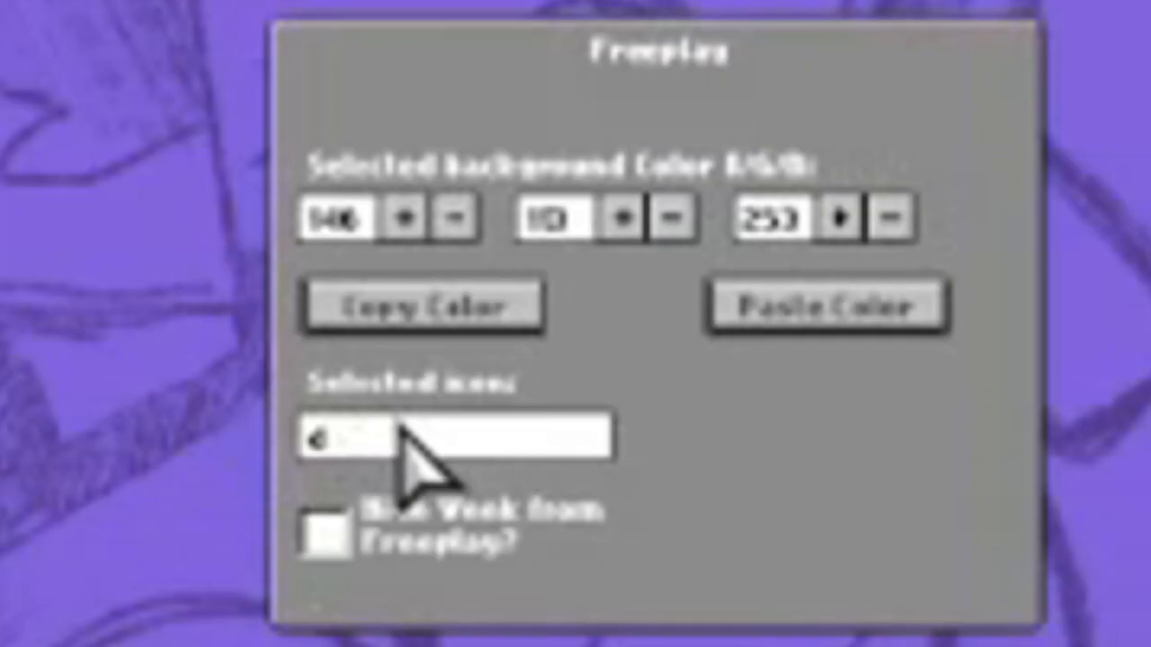
{"action": "key", "text": "BackSpace"}
{"action": "type", "text": "bfue"}
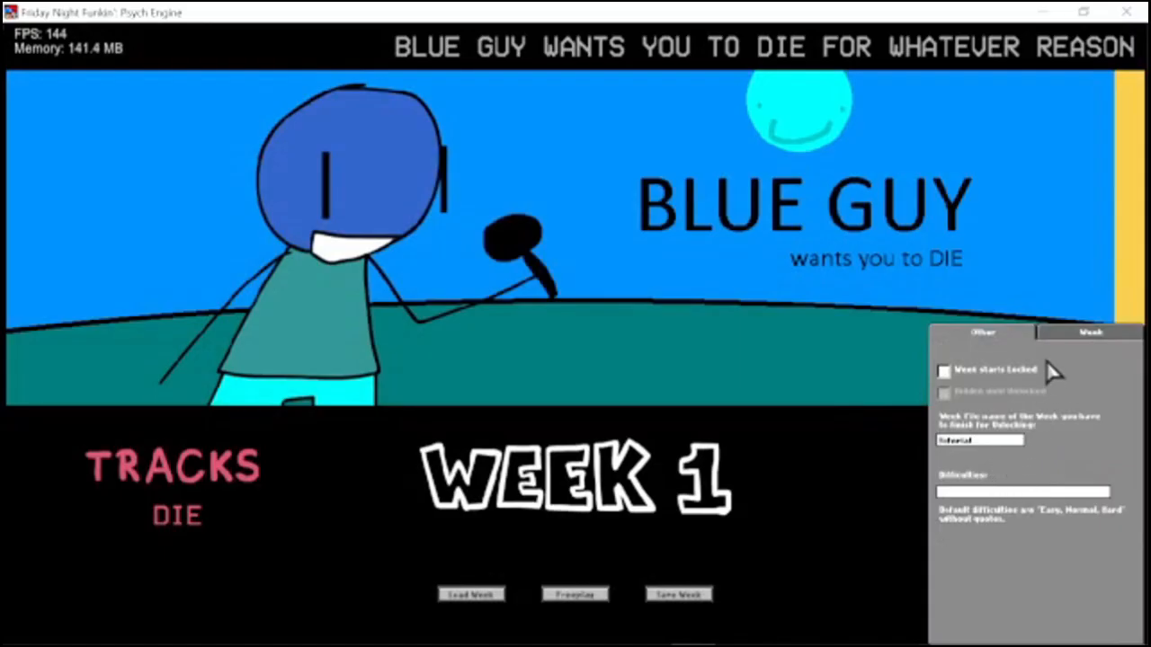
Try out the Week starts Locked and Hidden until Unlocked options for the week.
{"action": "left_click", "coordinate": [1092, 333]}
{"action": "left_click", "coordinate": [1011, 338]}
{"action": "left_click", "coordinate": [984, 368]}
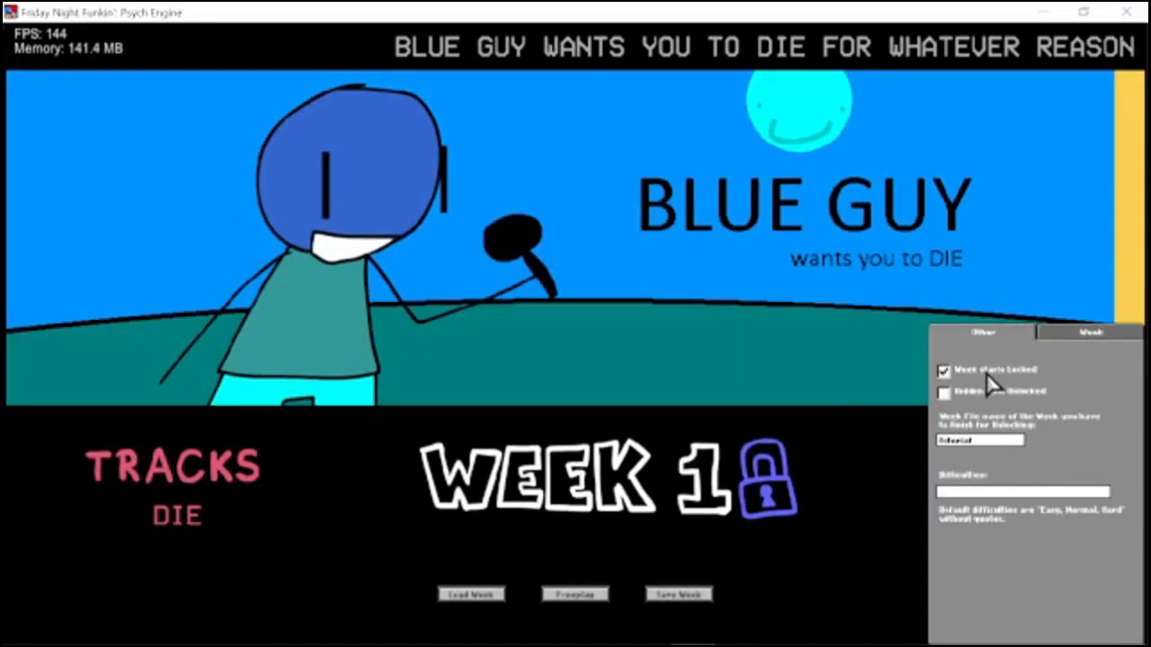
{"action": "left_click", "coordinate": [1000, 393]}
{"action": "left_click", "coordinate": [1000, 394]}
{"action": "left_click", "coordinate": [994, 372]}
{"action": "left_click", "coordinate": [992, 373]}
{"action": "left_click", "coordinate": [998, 379]}
{"action": "left_click", "coordinate": [996, 377]}
{"action": "left_click", "coordinate": [985, 399]}
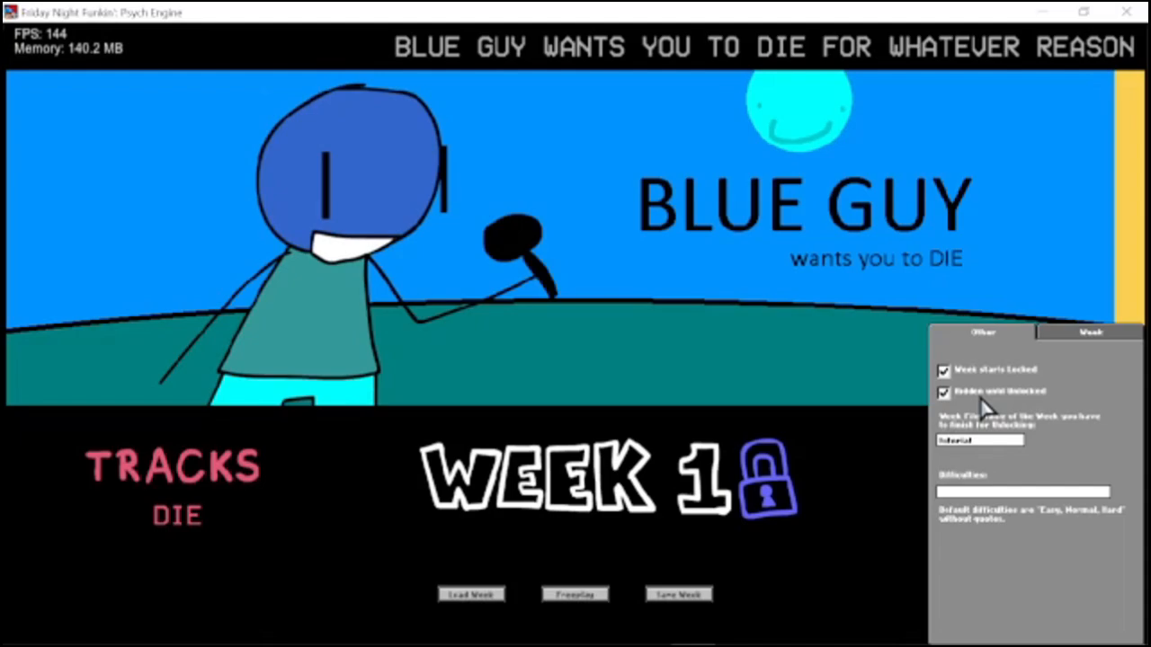
Set the week that has to be finished for unlocking to week7.
{"action": "left_click", "coordinate": [986, 439]}
{"action": "key", "text": "BackSpace"}
{"action": "key", "text": "BackSpace"}
{"action": "key", "text": "BackSpace"}
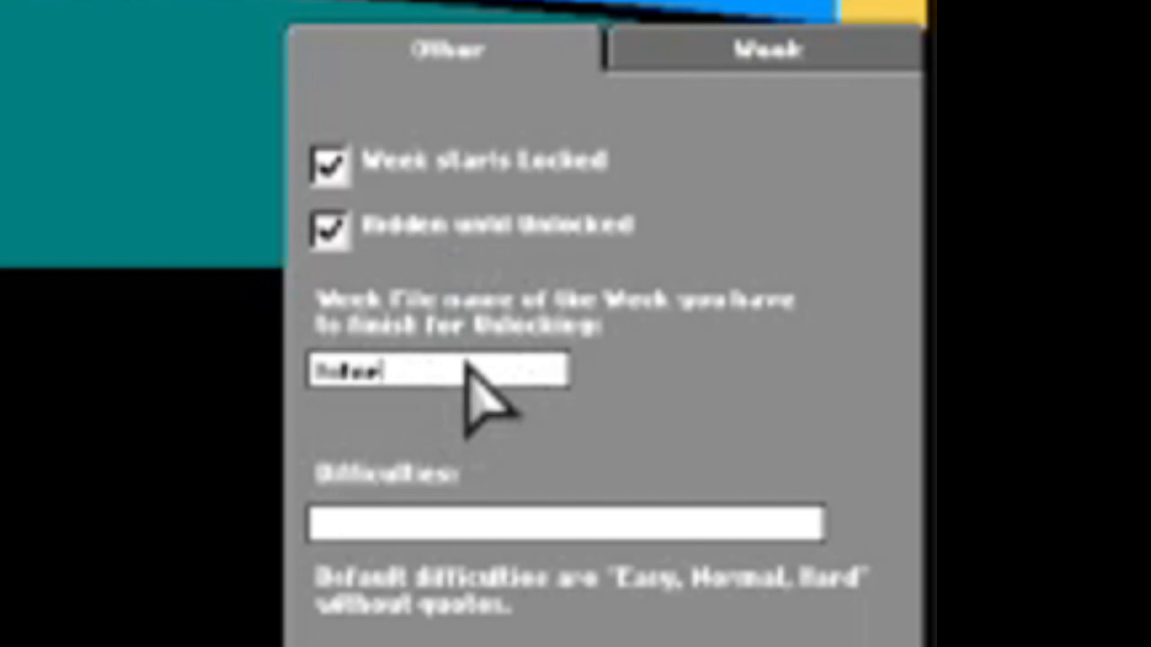
{"action": "key", "text": "BackSpace"}
{"action": "key", "text": "BackSpace"}
{"action": "key", "text": "BackSpace"}
{"action": "key", "text": "BackSpace"}
{"action": "key", "text": "BackSpace"}
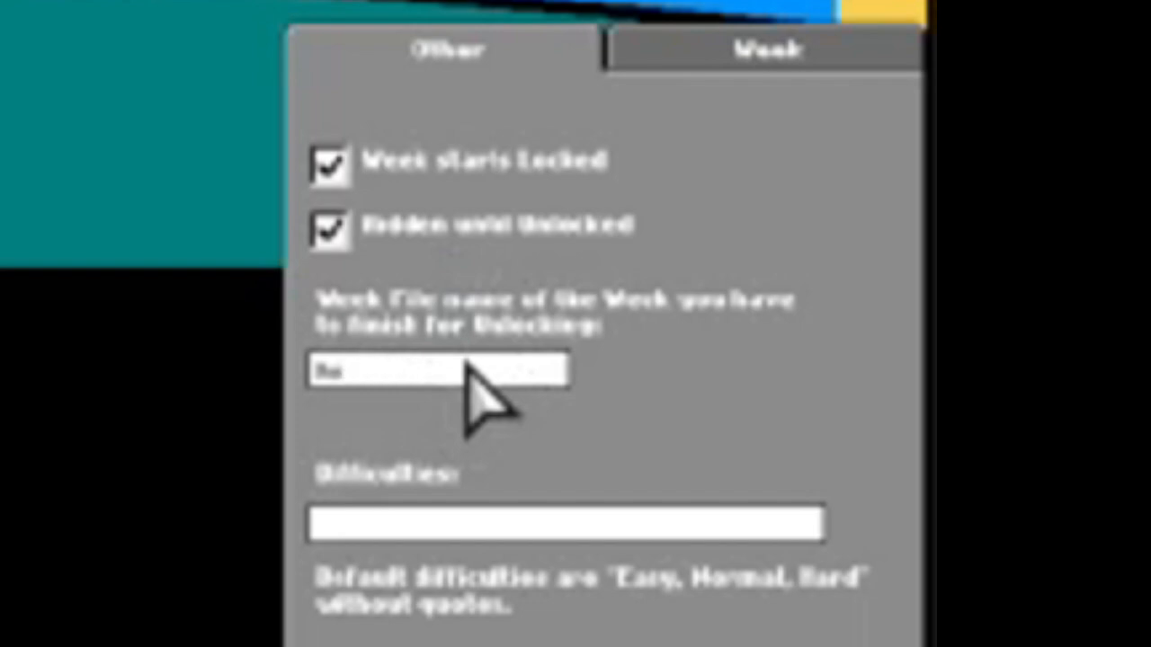
{"action": "type", "text": "week7"}
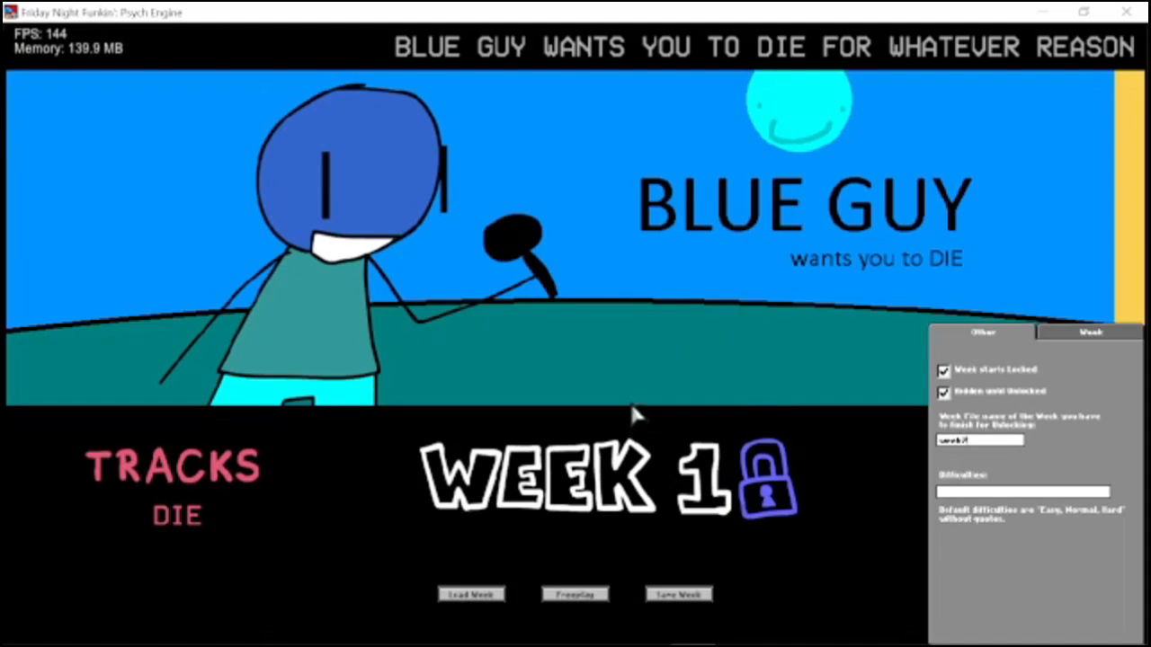
Set the week required for unlocking back to tutorial and turn off Hidden until Unlocked.
{"action": "key", "text": "BackSpace"}
{"action": "key", "text": "BackSpace"}
{"action": "key", "text": "BackSpace"}
{"action": "key", "text": "BackSpace"}
{"action": "key", "text": "BackSpace"}
{"action": "type", "text": "tutorial"}
{"action": "left_click", "coordinate": [1001, 394]}
{"action": "left_click", "coordinate": [1010, 399]}
{"action": "left_click", "coordinate": [1010, 396]}
Set the week's difficulties to Hard only.
{"action": "type", "text": "Dird,"}
Check the difficulty suffix of the die-hard chart in the die song's data folder, then return to the Week Editor.
{"action": "key", "text": "alt+Tab"}
{"action": "left_click", "coordinate": [433, 171]}
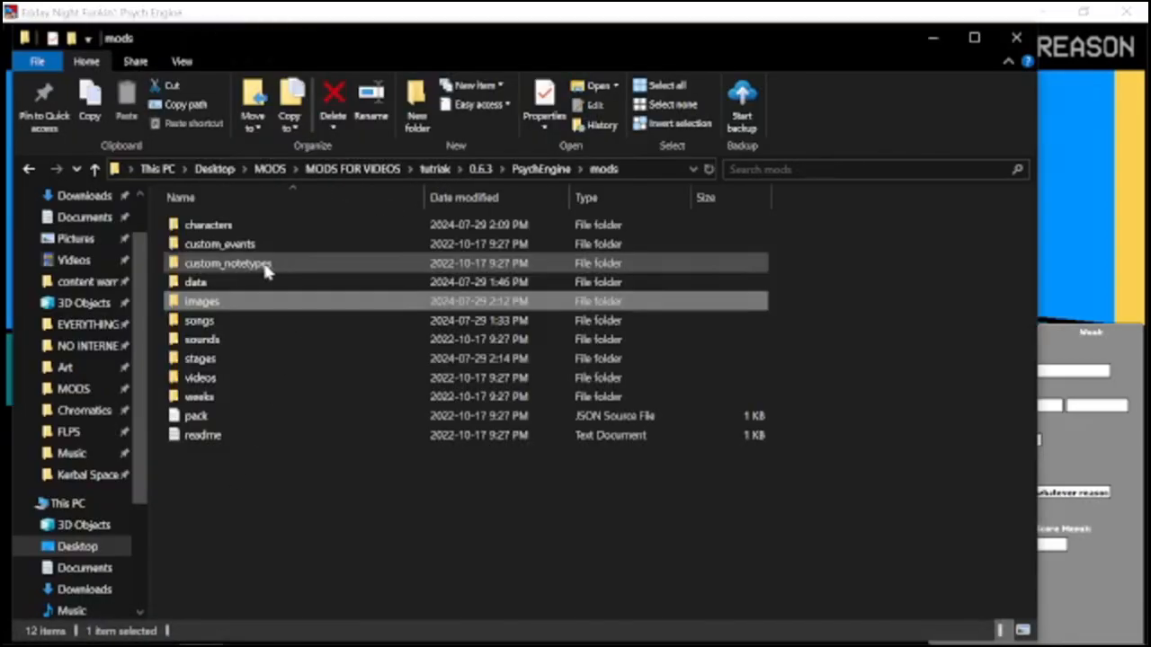
{"action": "double_click", "coordinate": [224, 282]}
{"action": "double_click", "coordinate": [226, 225]}
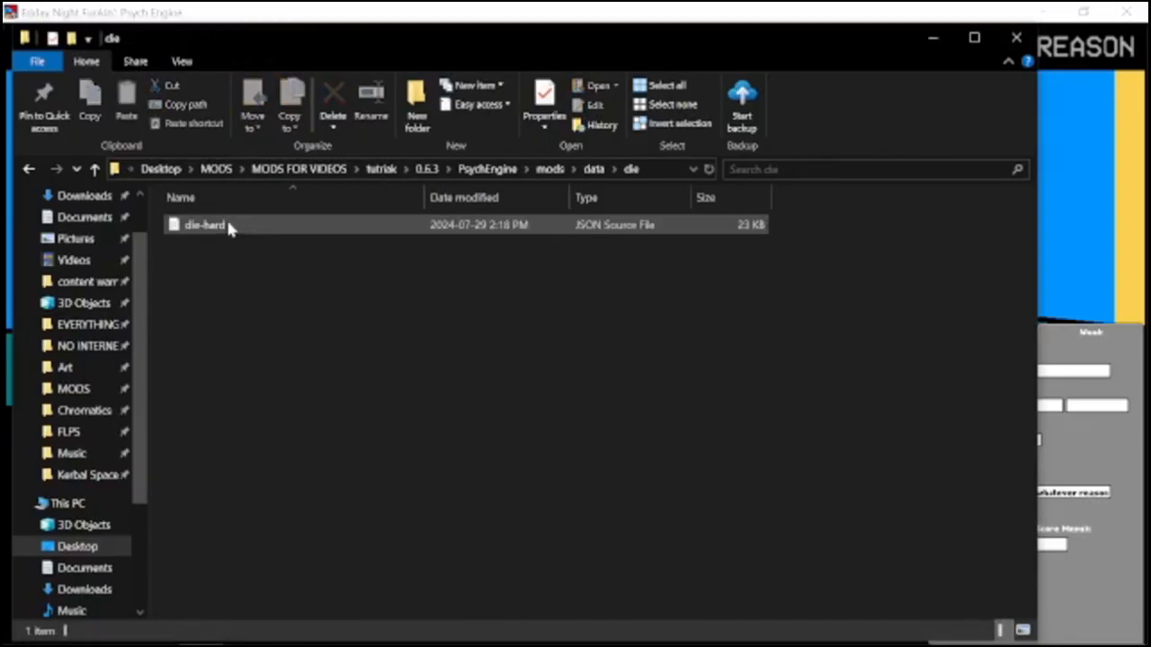
{"action": "mouse_move", "coordinate": [209, 232]}
{"action": "left_mouse_down"}
{"action": "mouse_move", "coordinate": [223, 223]}
{"action": "mouse_move", "coordinate": [216, 239]}
{"action": "left_mouse_up"}
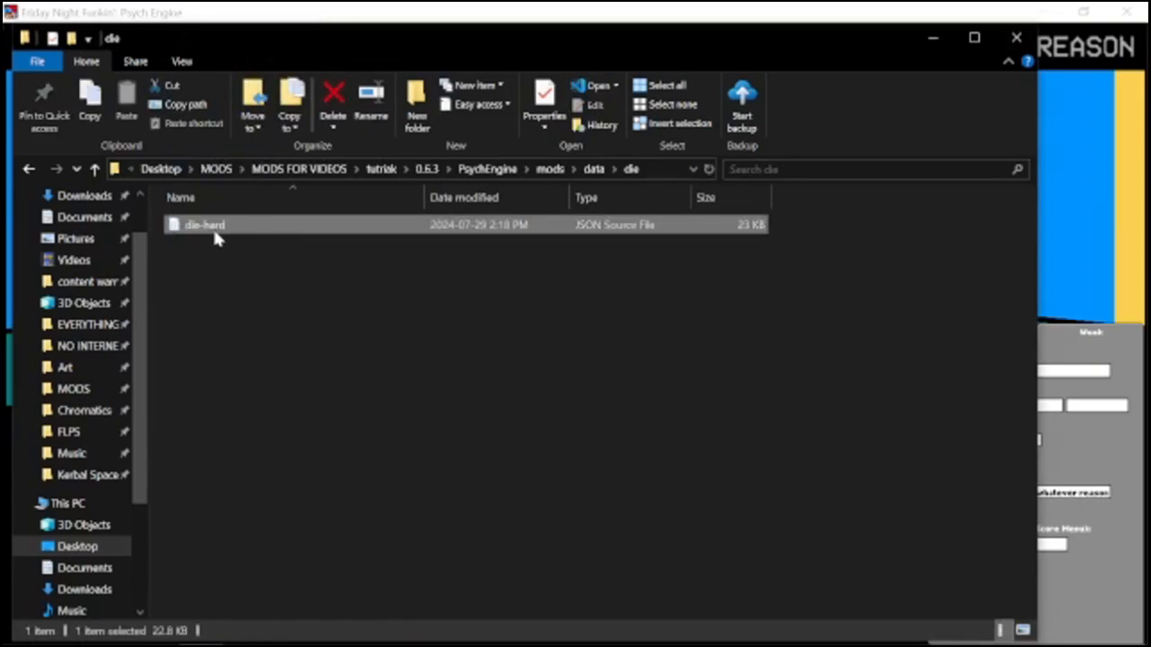
{"action": "left_click", "coordinate": [217, 241]}
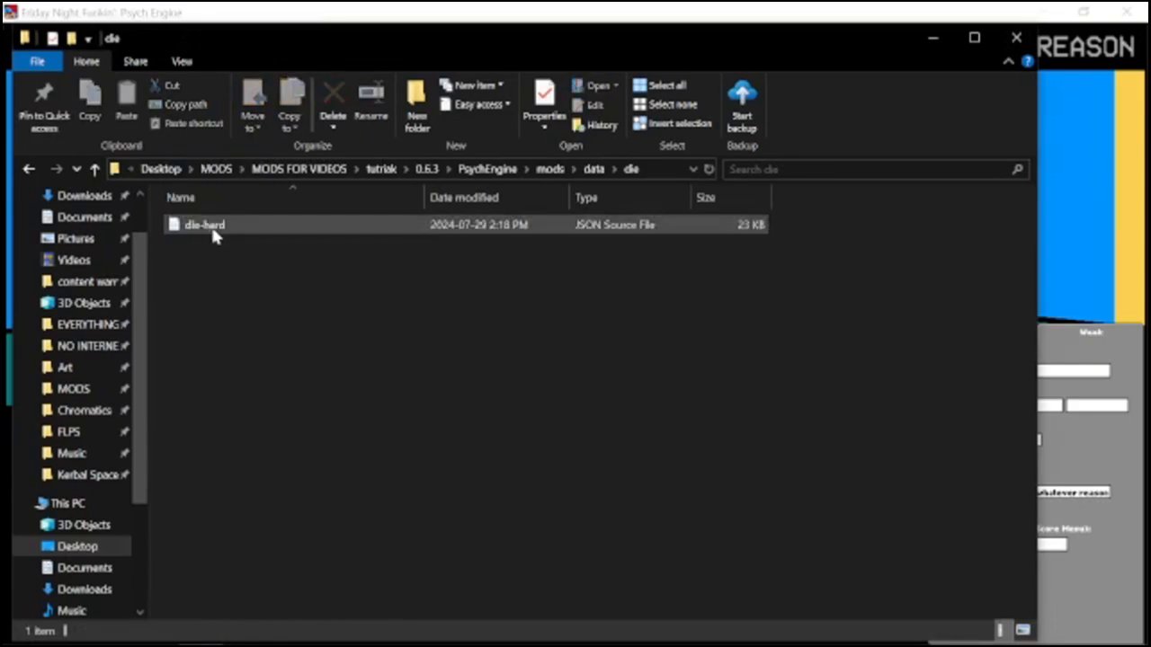
{"action": "left_click", "coordinate": [932, 40]}
{"action": "left_click", "coordinate": [974, 332]}
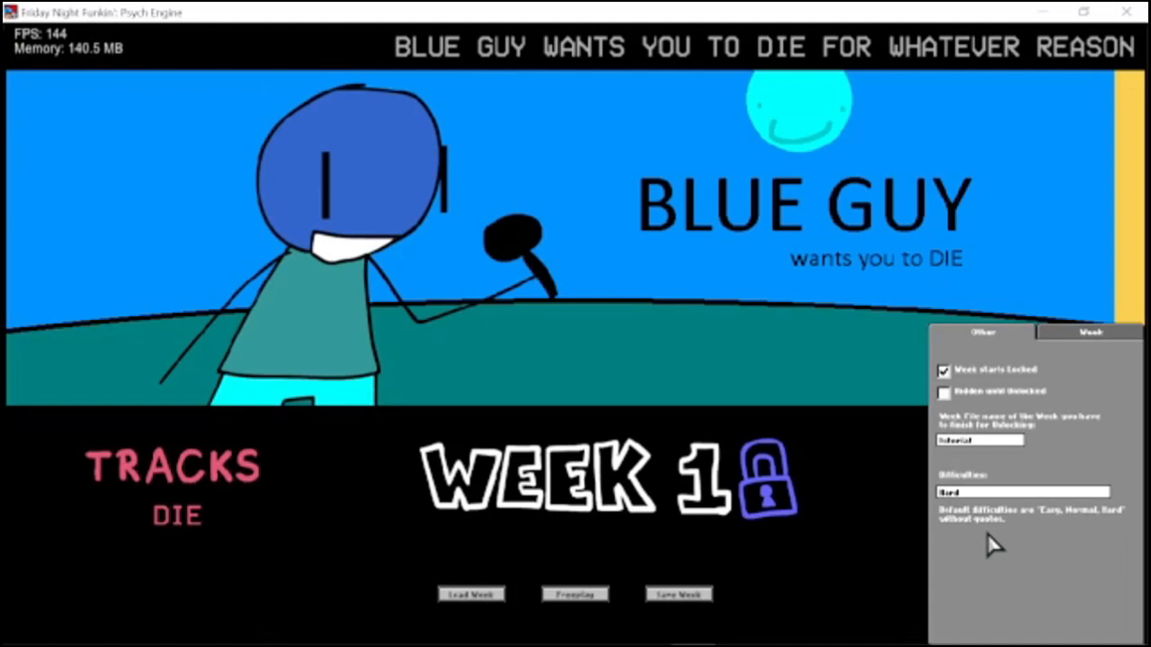
Turn off Week starts Locked and save the week over week1.json.
{"action": "left_click", "coordinate": [968, 374]}
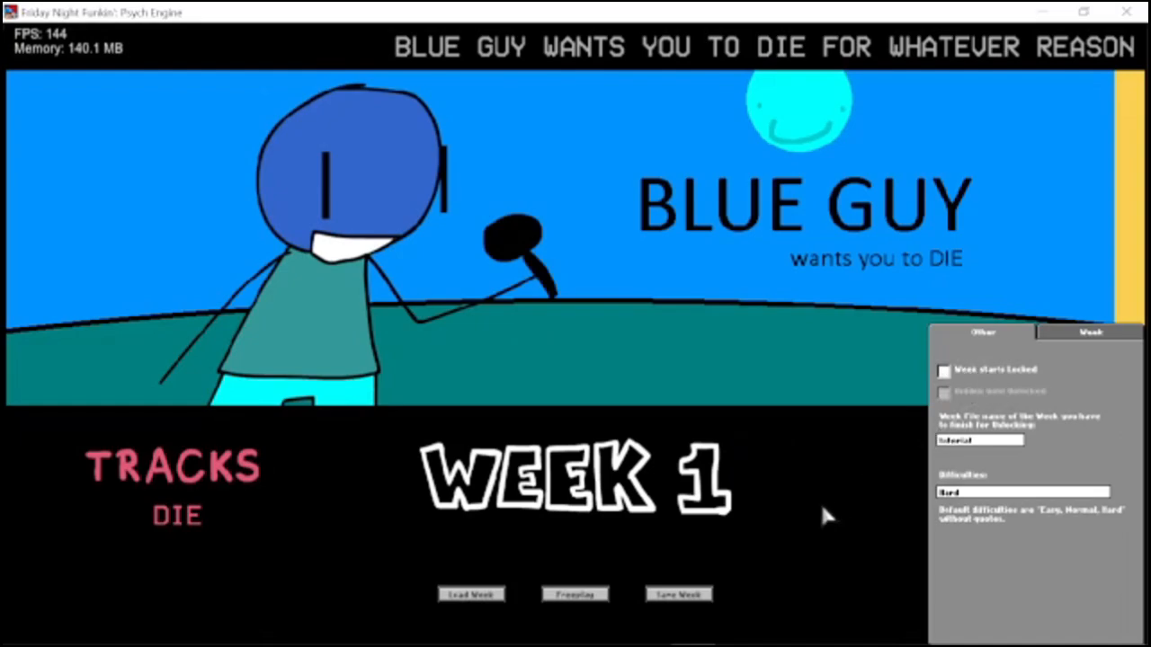
{"action": "left_click", "coordinate": [681, 596]}
{"action": "double_click", "coordinate": [580, 277]}
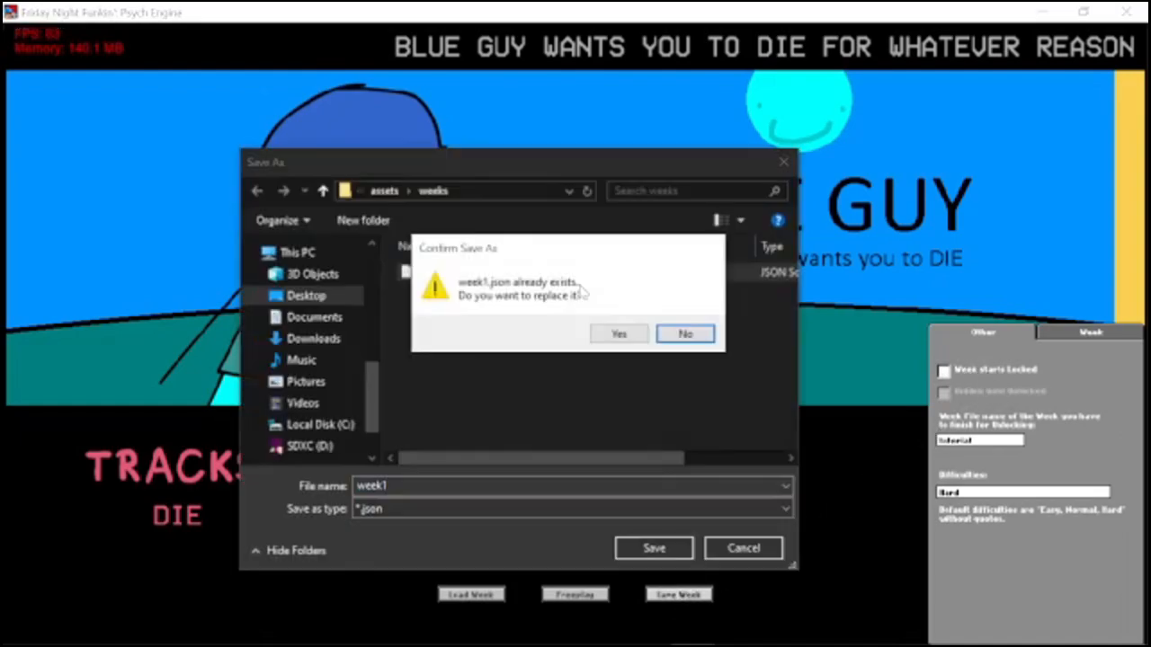
{"action": "left_click", "coordinate": [618, 334]}
Replace the week name used for the Reset Score Menu with BLUE very cool.
{"action": "left_click", "coordinate": [1063, 336]}
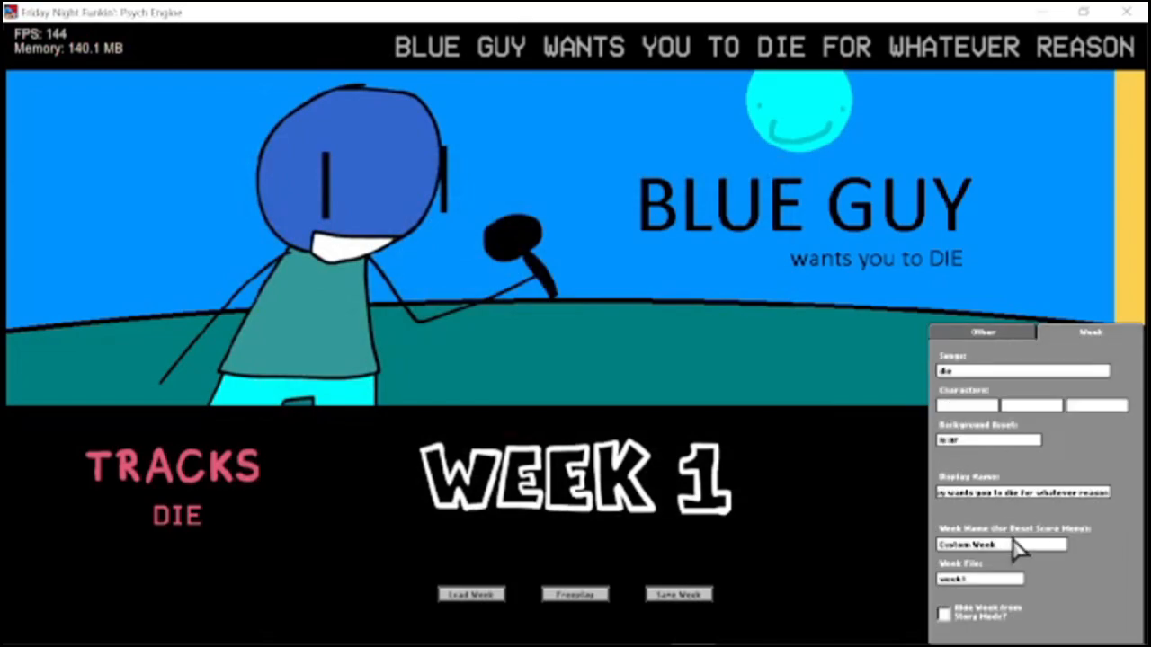
{"action": "left_click", "coordinate": [1015, 546]}
{"action": "key", "text": "BackSpace"}
{"action": "key", "text": "BackSpace"}
{"action": "key", "text": "BackSpace"}
{"action": "key", "text": "BackSpace"}
{"action": "key", "text": "BackSpace"}
{"action": "key", "text": "BackSpace"}
{"action": "key", "text": "BackSpace"}
{"action": "key", "text": "BackSpace"}
{"action": "key", "text": "BackSpace"}
{"action": "key", "text": "BackSpace"}
{"action": "key", "text": "BackSpace"}
{"action": "type", "text": "BLUE very cool"}
Save the renamed week over the existing week1 file and exit the Week Editor.
{"action": "left_click", "coordinate": [657, 598]}
{"action": "key", "text": "Return"}
{"action": "key", "text": "Left"}
{"action": "key", "text": "Return"}
{"action": "key", "text": "Escape"}
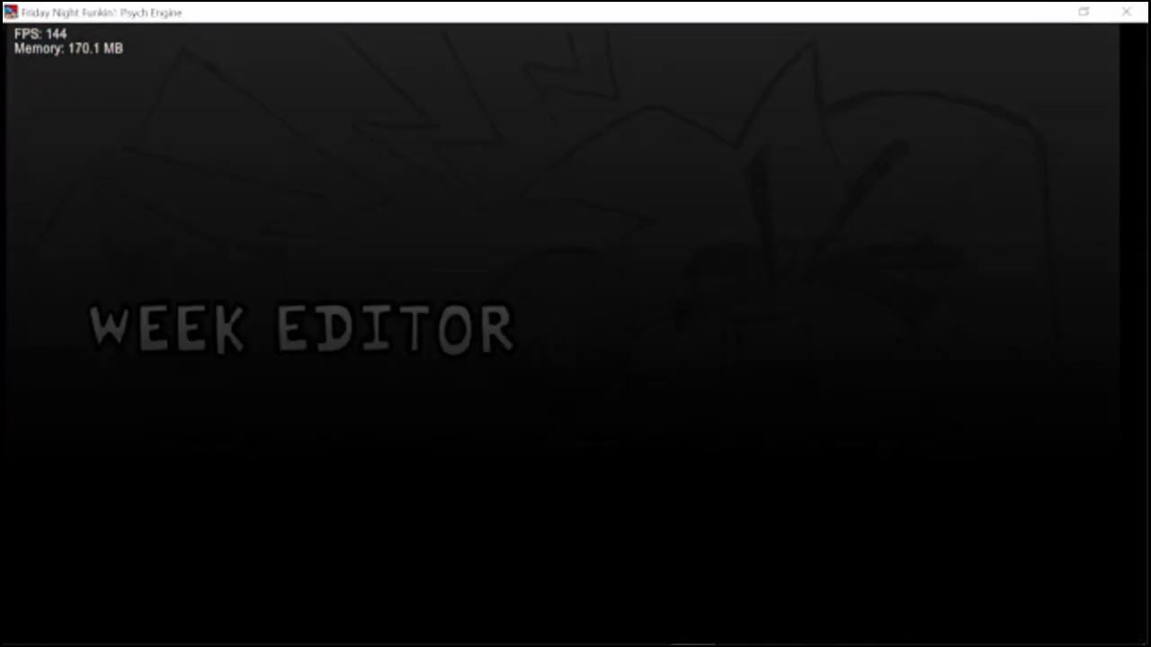
Inspect the song die in Freeplay and look through its Gameplay Changers menu.
{"action": "key", "text": "Down"}
{"action": "key", "text": "Escape"}
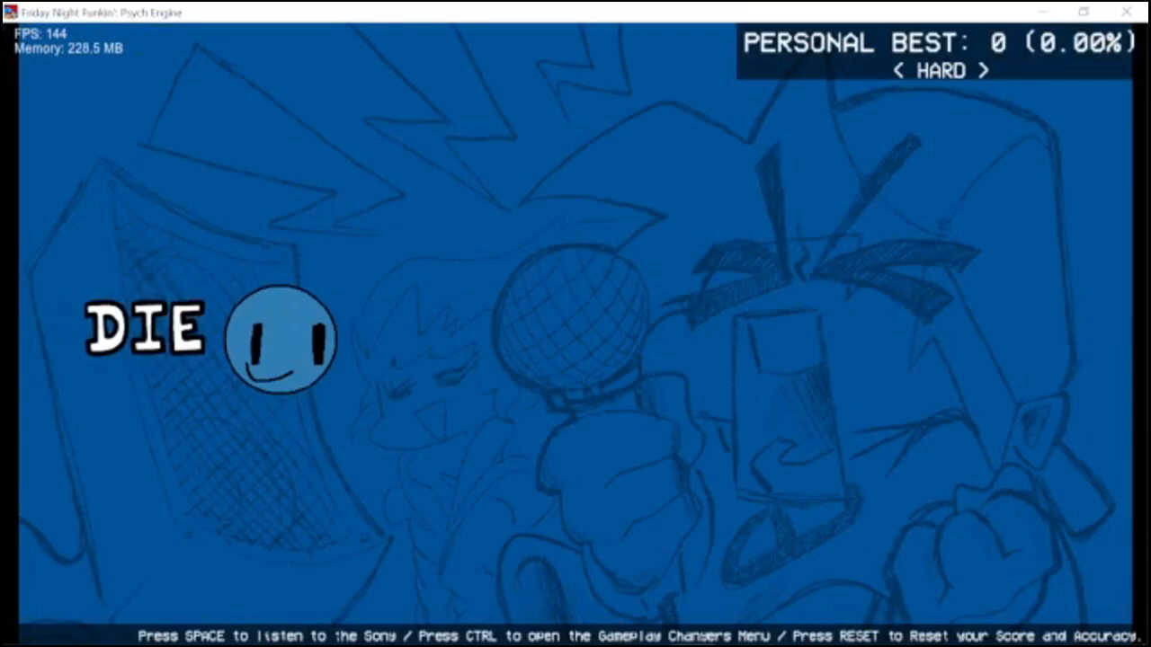
{"action": "key", "text": "ctrl"}
{"action": "key", "text": "Down"}
{"action": "key", "text": "Down"}
{"action": "key", "text": "Down"}
{"action": "key", "text": "Escape"}
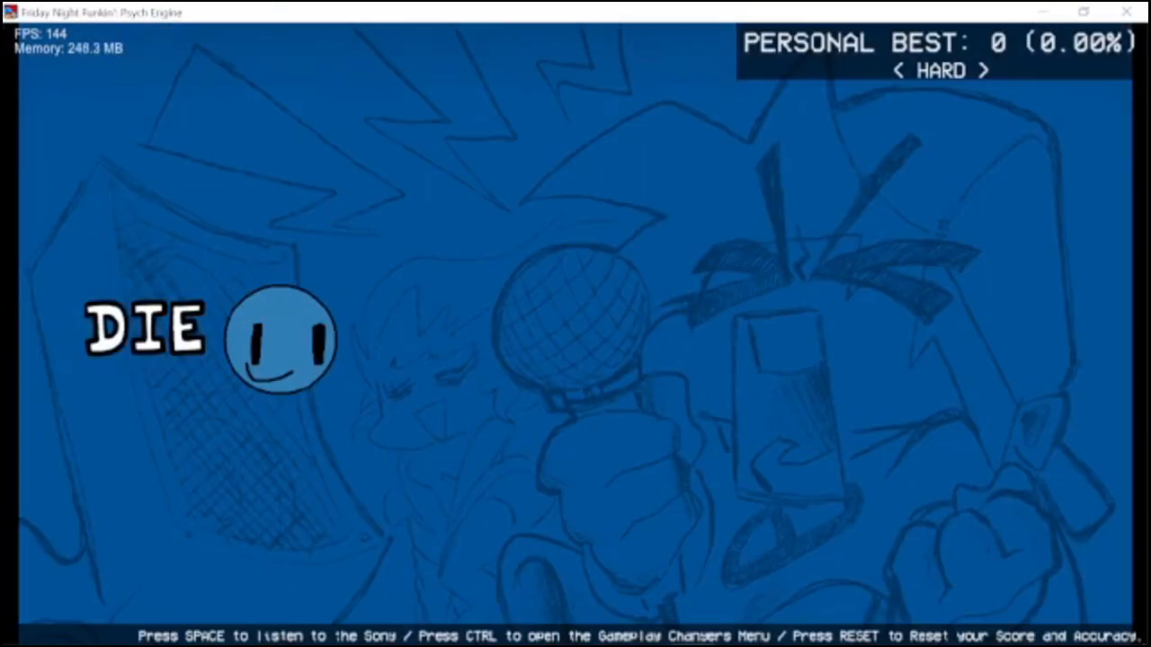
Reopen the week in Story Mode and check which difficulties can be selected.
{"action": "key", "text": "Escape"}
{"action": "key", "text": "Return"}
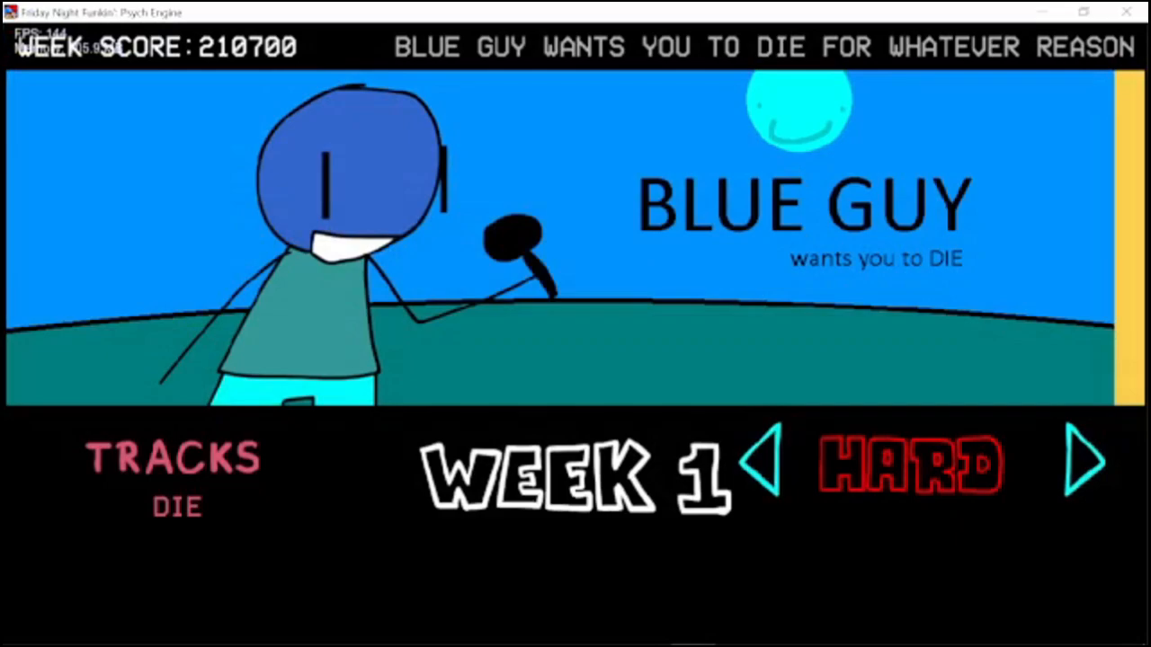
{"action": "key", "text": "Left"}
{"action": "key", "text": "Right"}
{"action": "key", "text": "Left"}
{"action": "key", "text": "Left"}
{"action": "key", "text": "Right"}
{"action": "key", "text": "Left"}
{"action": "key", "text": "Right"}
{"action": "key", "text": "Left"}
{"action": "key", "text": "Right"}
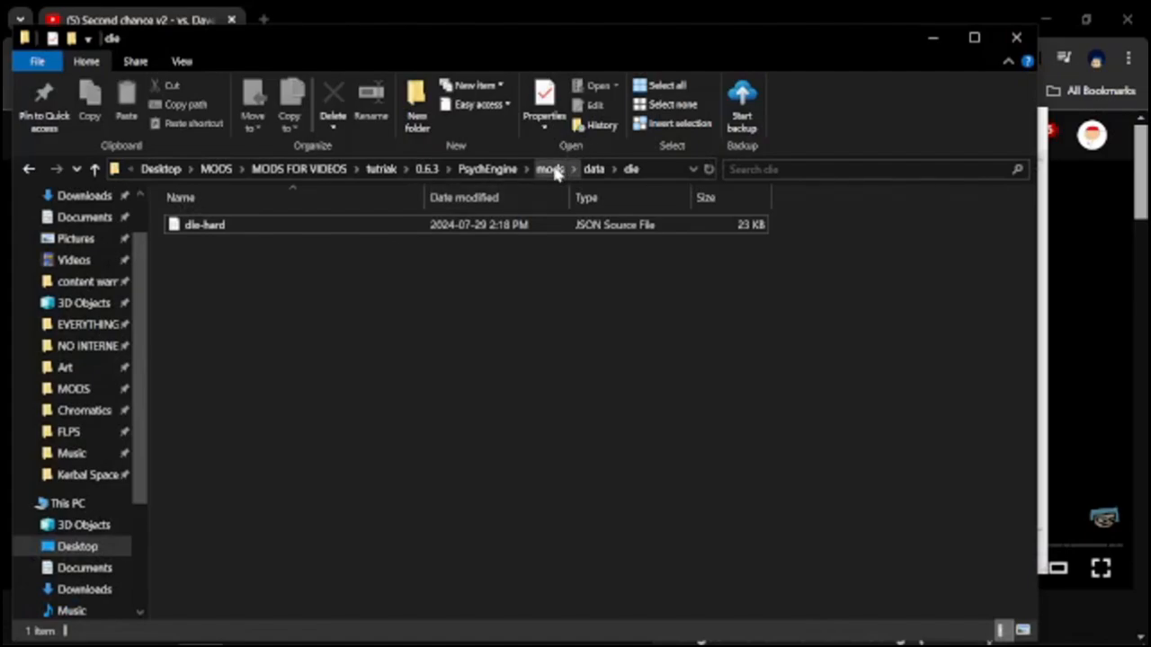
Switch to File Explorer and add the dox-me video to the videos folder inside mods.
{"action": "left_click", "coordinate": [551, 169]}
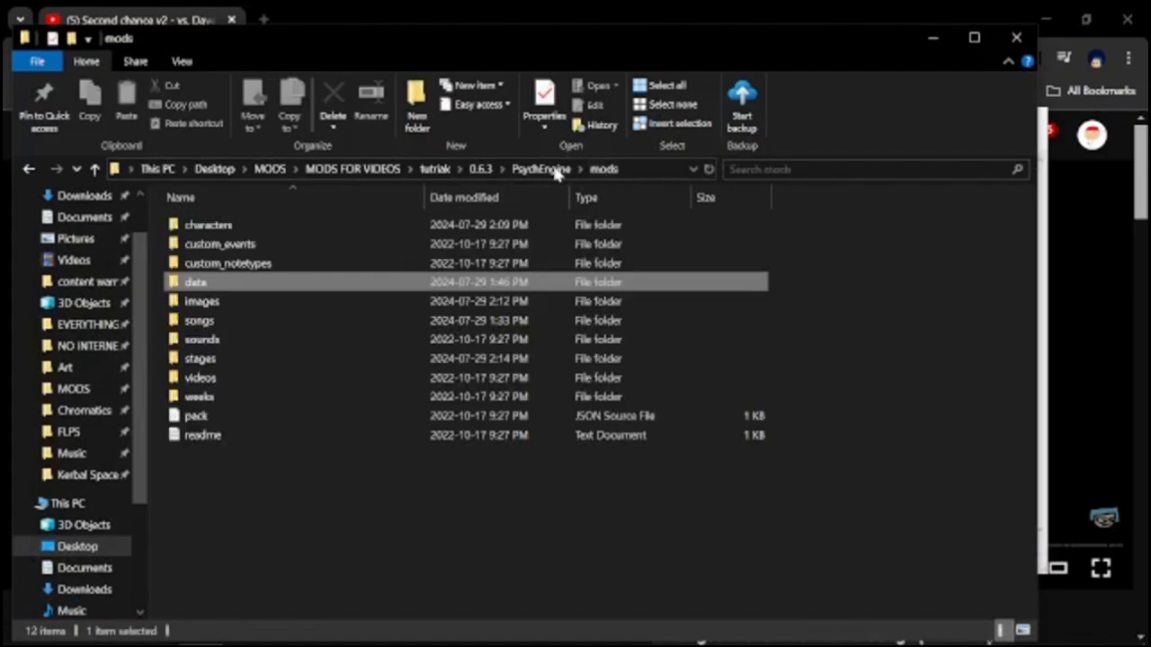
{"action": "left_click", "coordinate": [413, 579]}
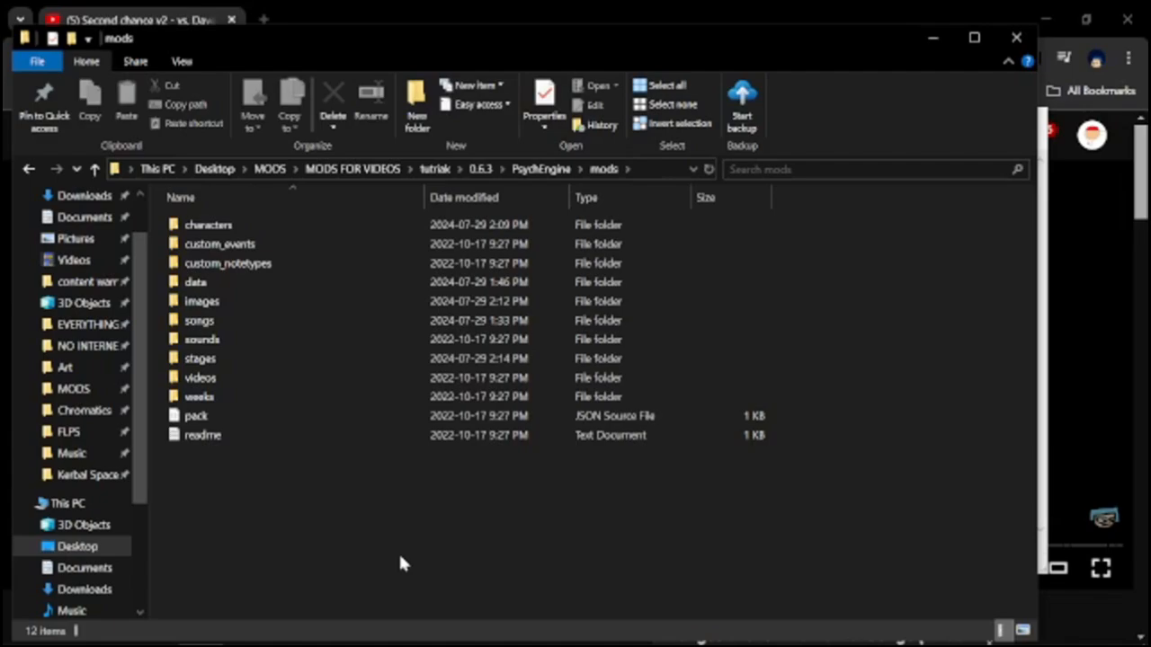
{"action": "double_click", "coordinate": [200, 377]}
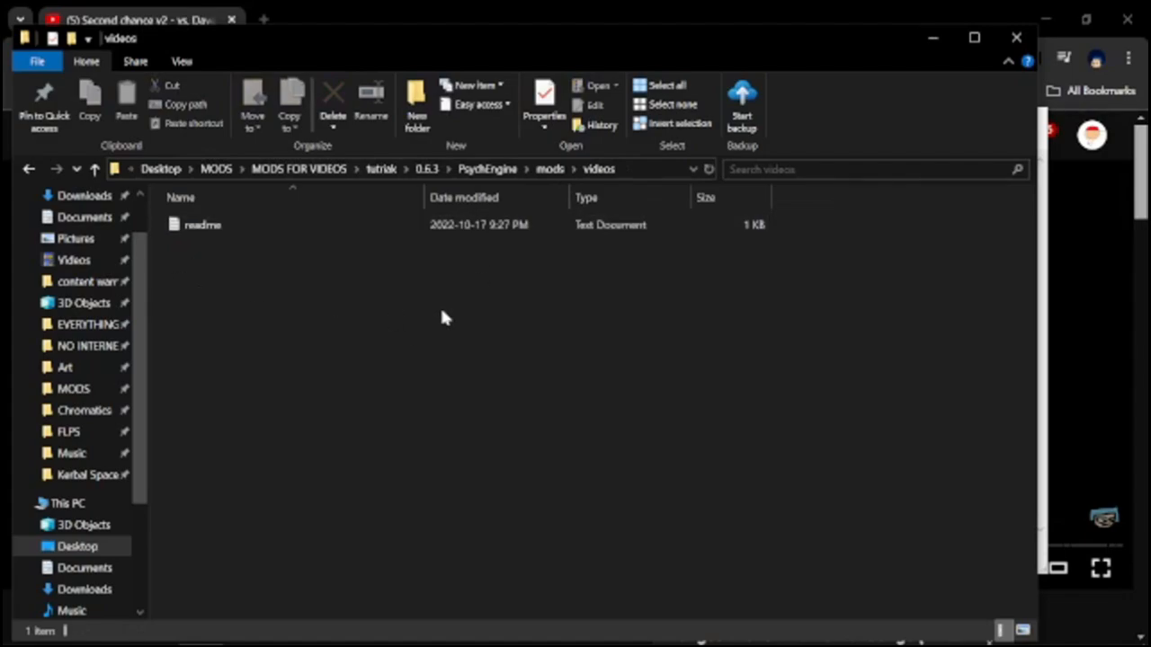
{"action": "scroll", "coordinate": [130, 364], "scroll_direction": "up", "scroll_amount": 2}
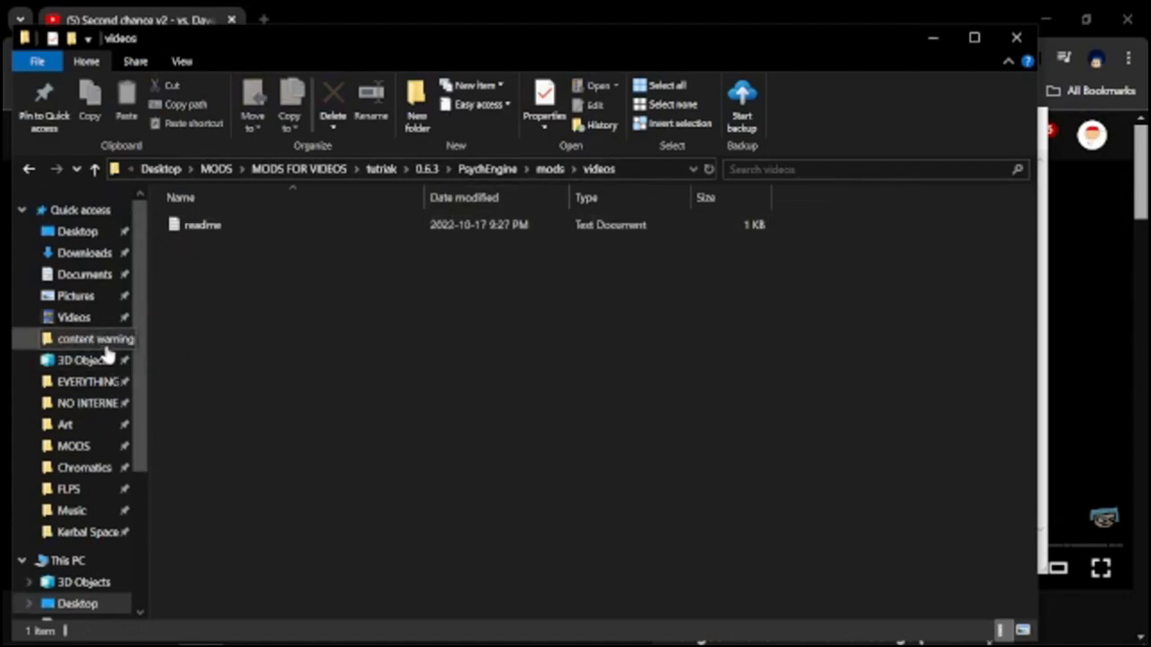
{"action": "right_click", "coordinate": [65, 259]}
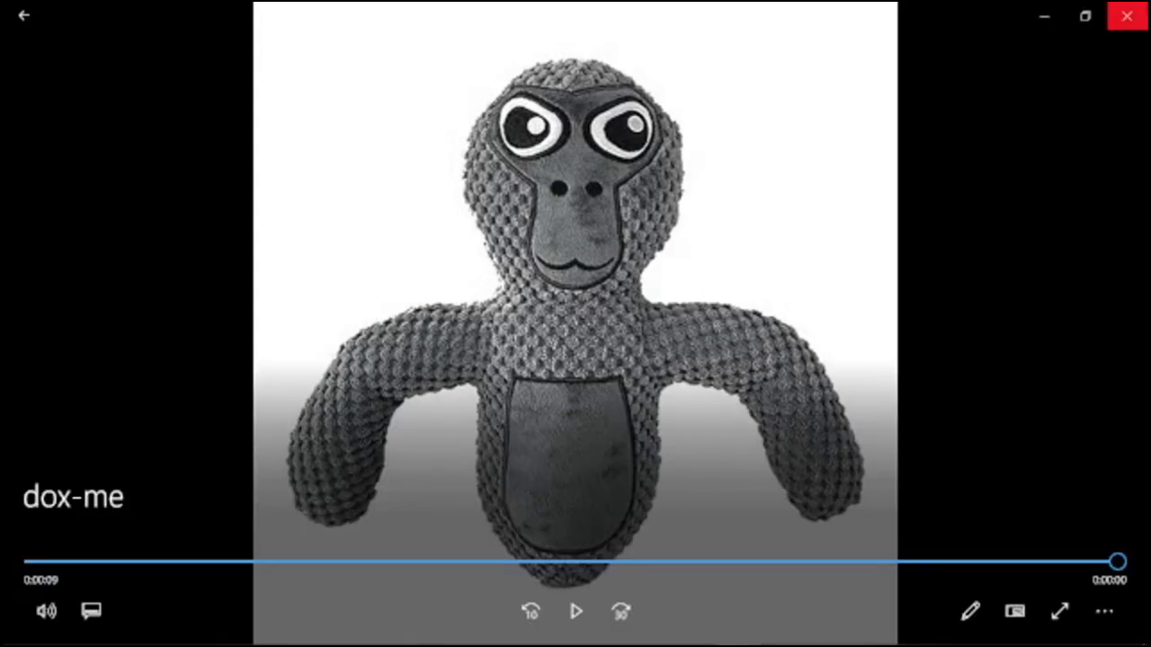
{"action": "left_click", "coordinate": [1126, 15]}
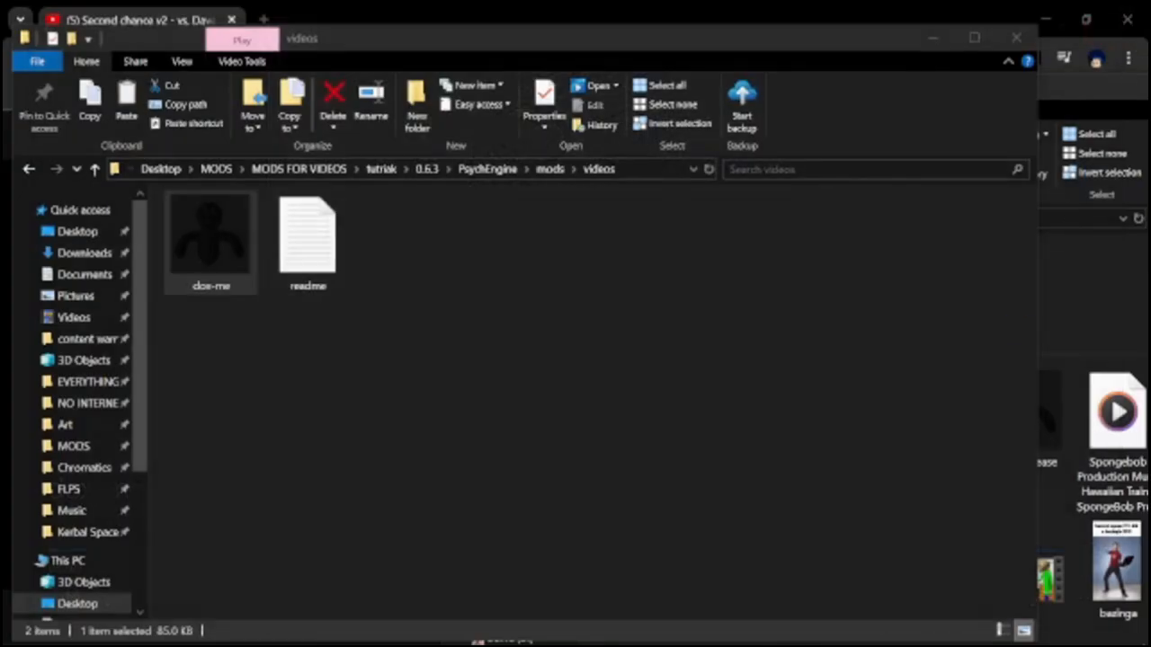
{"action": "left_click", "coordinate": [740, 491]}
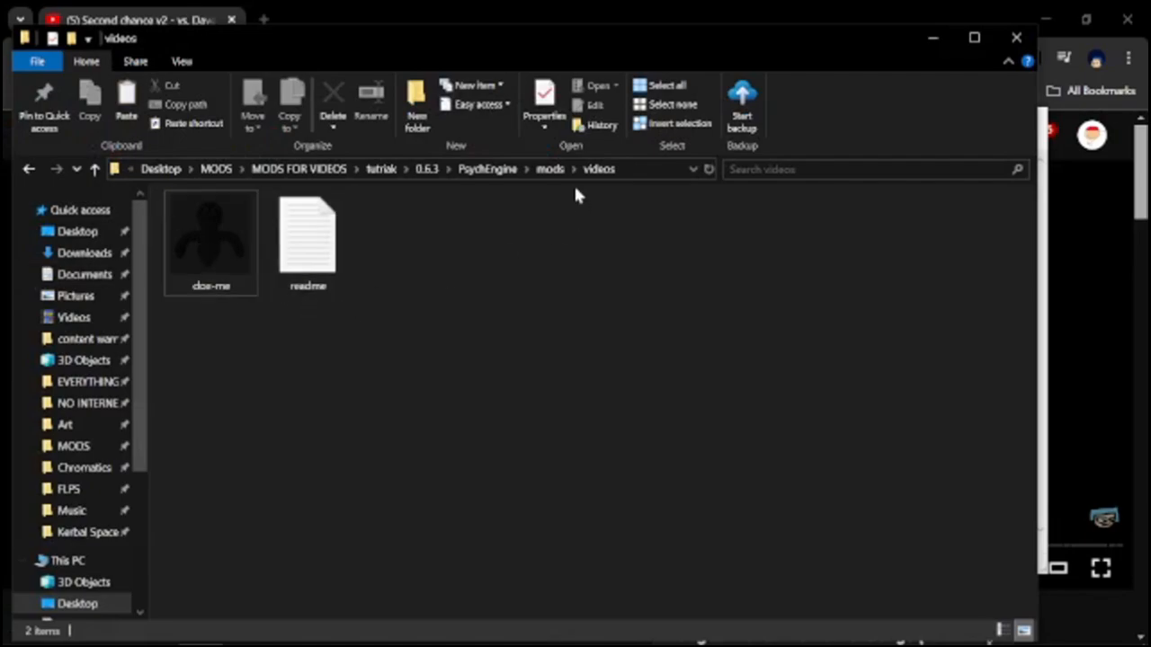
Go to the die song's folder inside mods data and copy the eagle song's script Lua file into it.
{"action": "key", "text": "alt+Up"}
{"action": "left_click", "coordinate": [193, 284]}
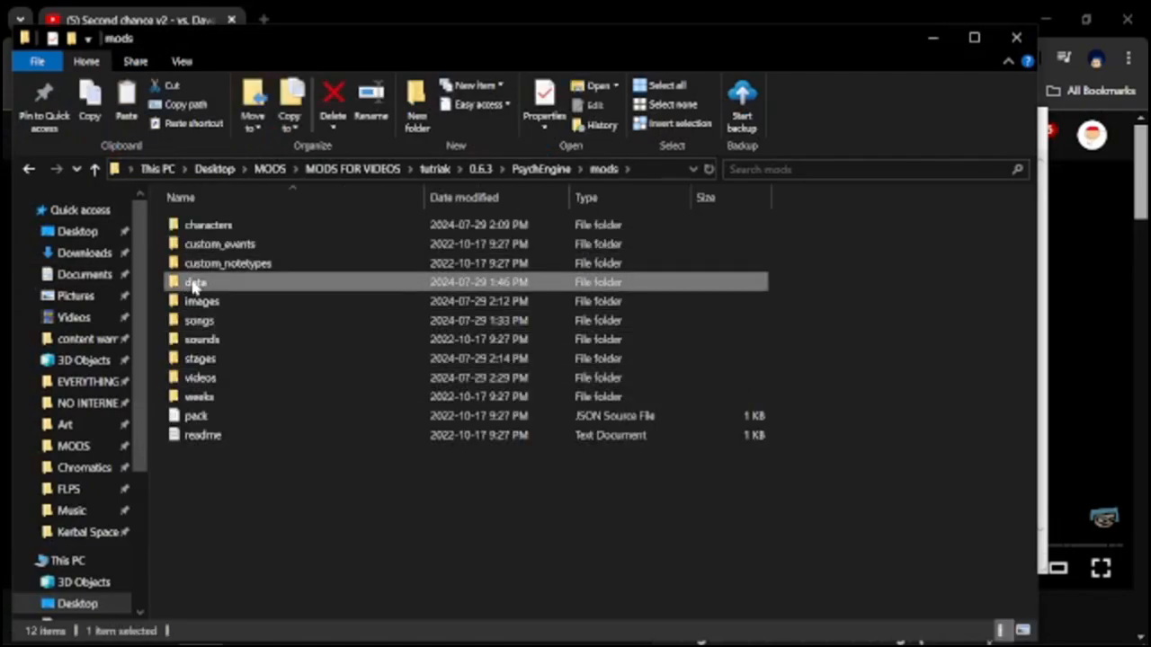
{"action": "double_click", "coordinate": [205, 284]}
{"action": "double_click", "coordinate": [216, 226]}
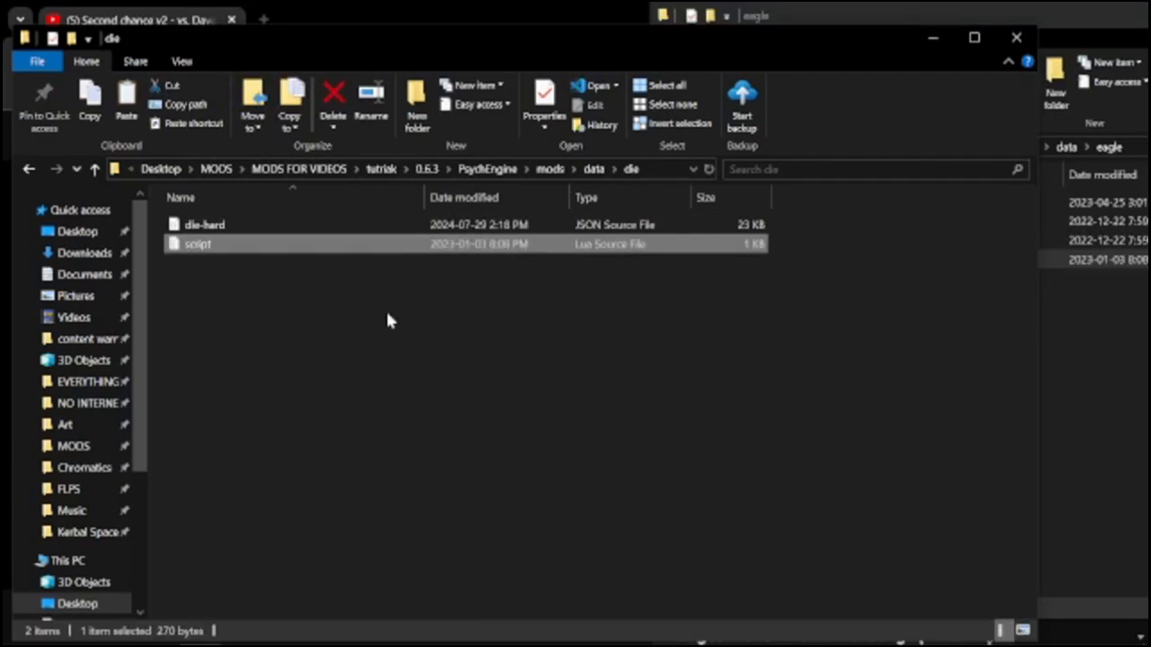
Open the die song's script in Notepad and delete the video name im-mrbeast from its startVideo call.
{"action": "right_click", "coordinate": [189, 247]}
{"action": "mouse_move", "coordinate": [288, 344]}
{"action": "left_click", "coordinate": [471, 340]}
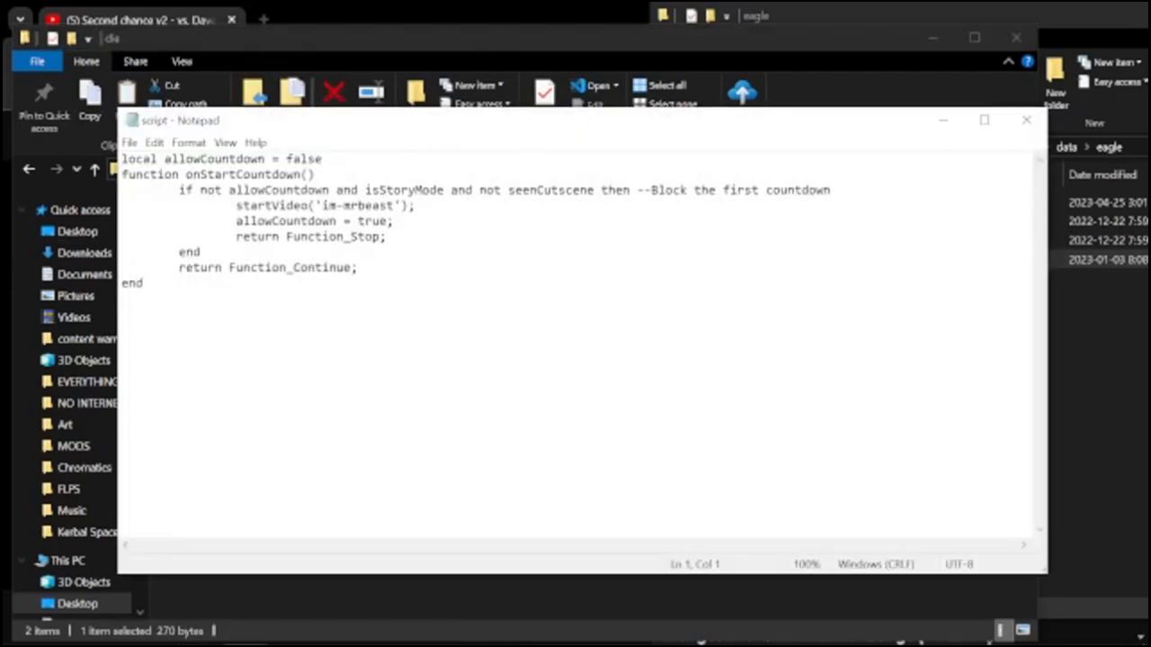
{"action": "key", "text": "ctrl+a"}
{"action": "key", "text": "Right"}
{"action": "mouse_move", "coordinate": [149, 284]}
{"action": "left_mouse_down"}
{"action": "mouse_move", "coordinate": [267, 160]}
{"action": "mouse_move", "coordinate": [431, 191]}
{"action": "mouse_move", "coordinate": [148, 284]}
{"action": "left_mouse_up"}
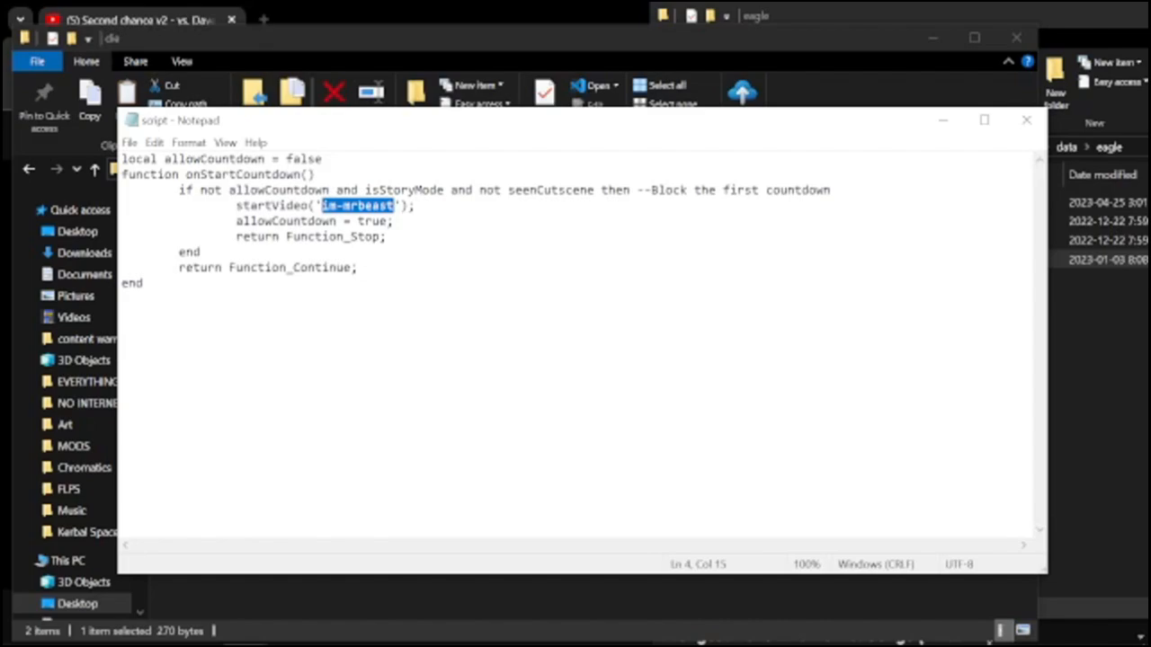
{"action": "key", "text": "BackSpace"}
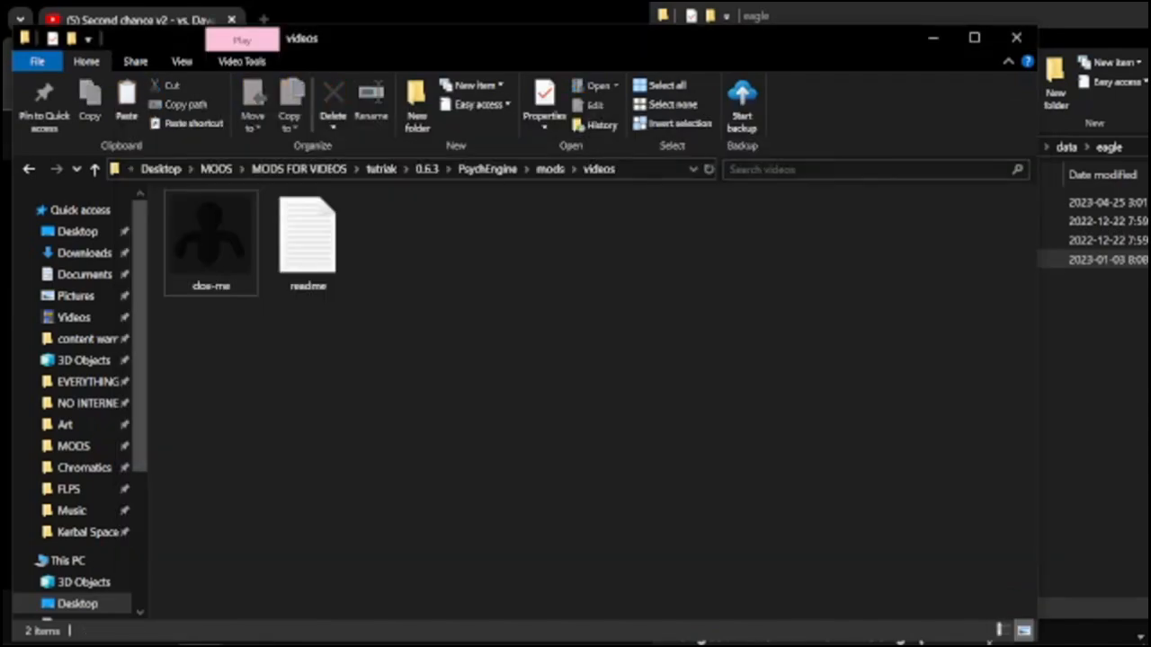
Switch to Psych Engine, reopen Story Mode from the main menu, and start Week 1 on Hard.
{"action": "left_click", "coordinate": [704, 632]}
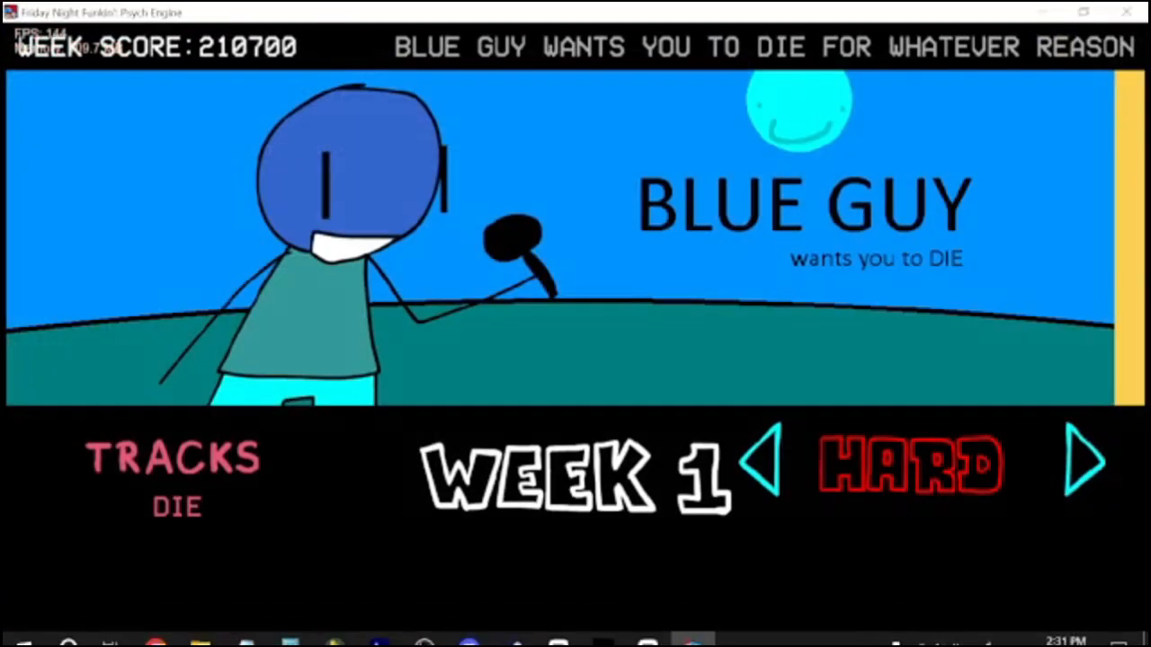
{"action": "key", "text": "Escape"}
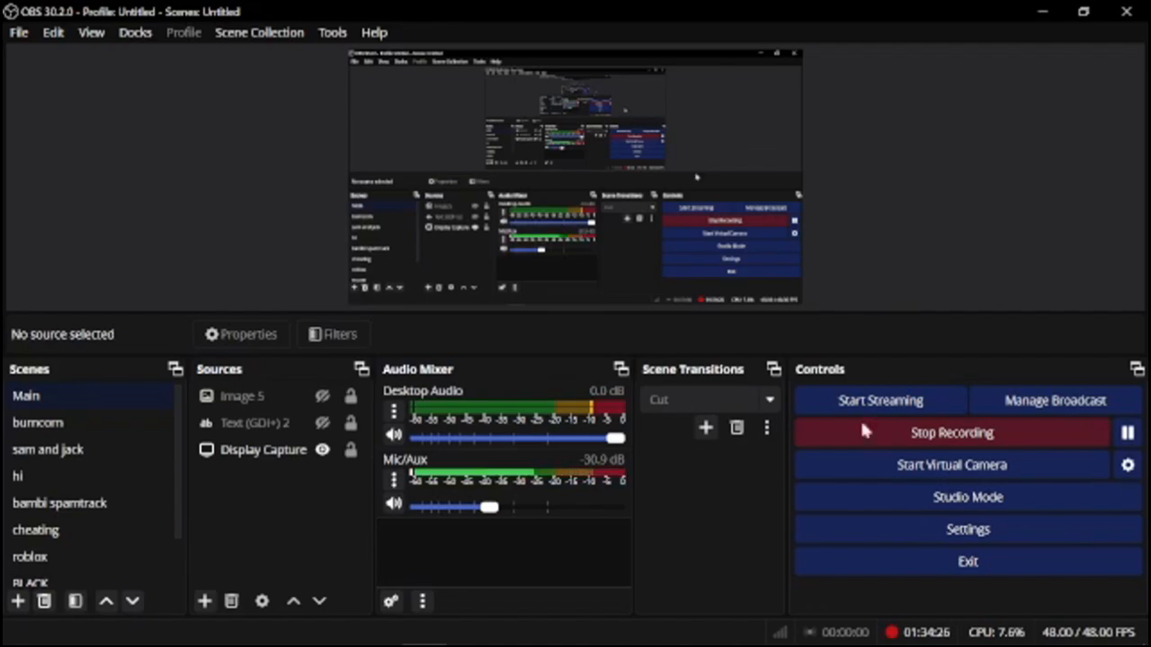
{"action": "left_click", "coordinate": [692, 630]}
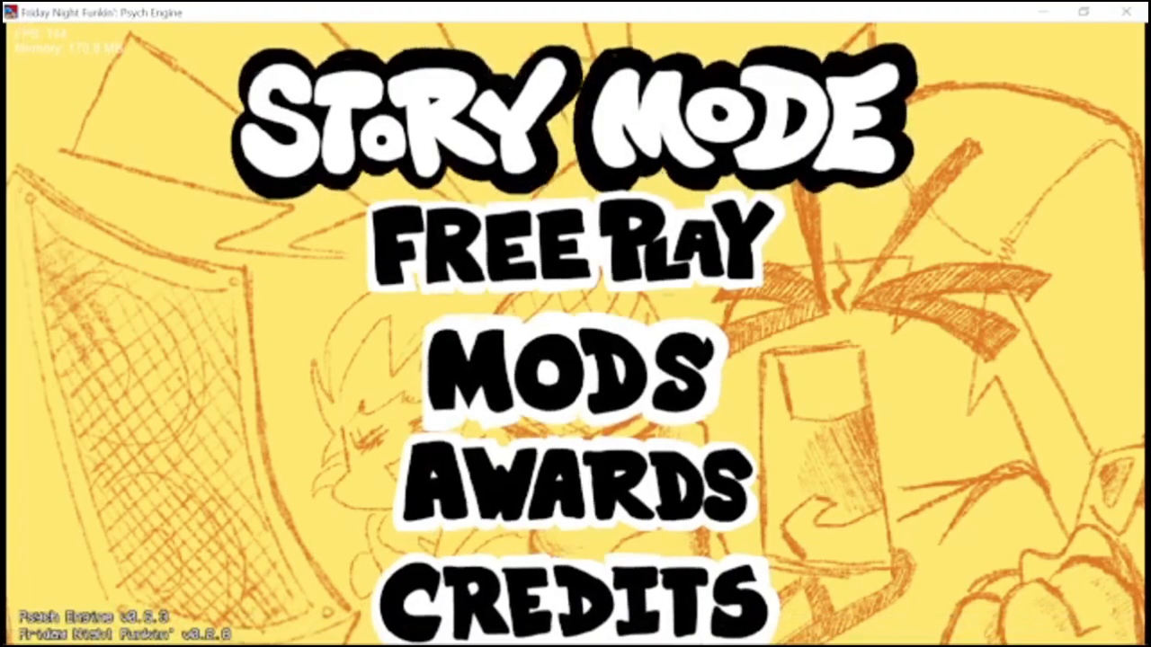
{"action": "key", "text": "Return"}
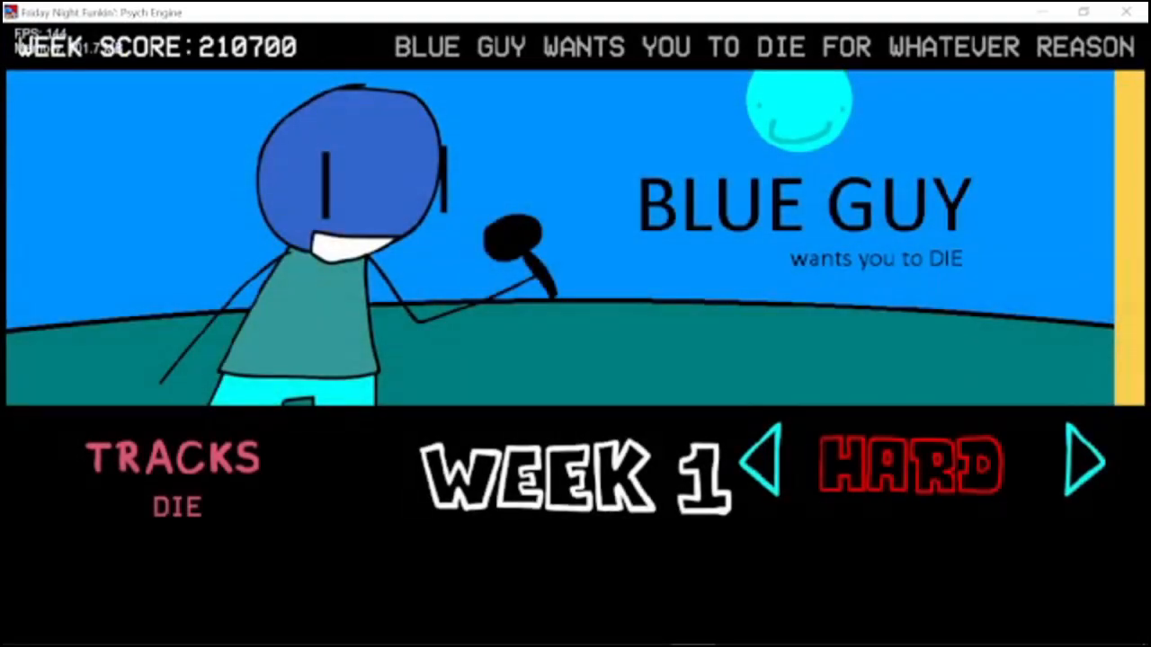
{"action": "key", "text": "Return"}
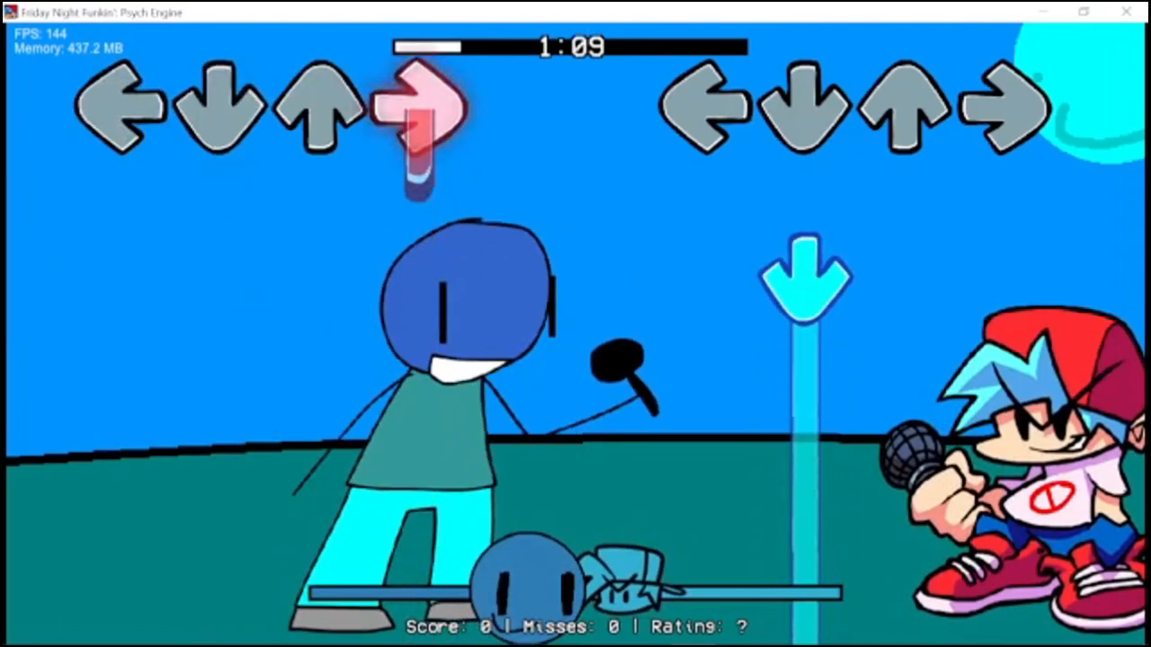
Play-test the song die by hitting the player's arrow notes as they reach the receptors.
{"action": "key", "text": "Down"}
{"action": "key", "text": "Up"}
{"action": "key", "text": "Down"}
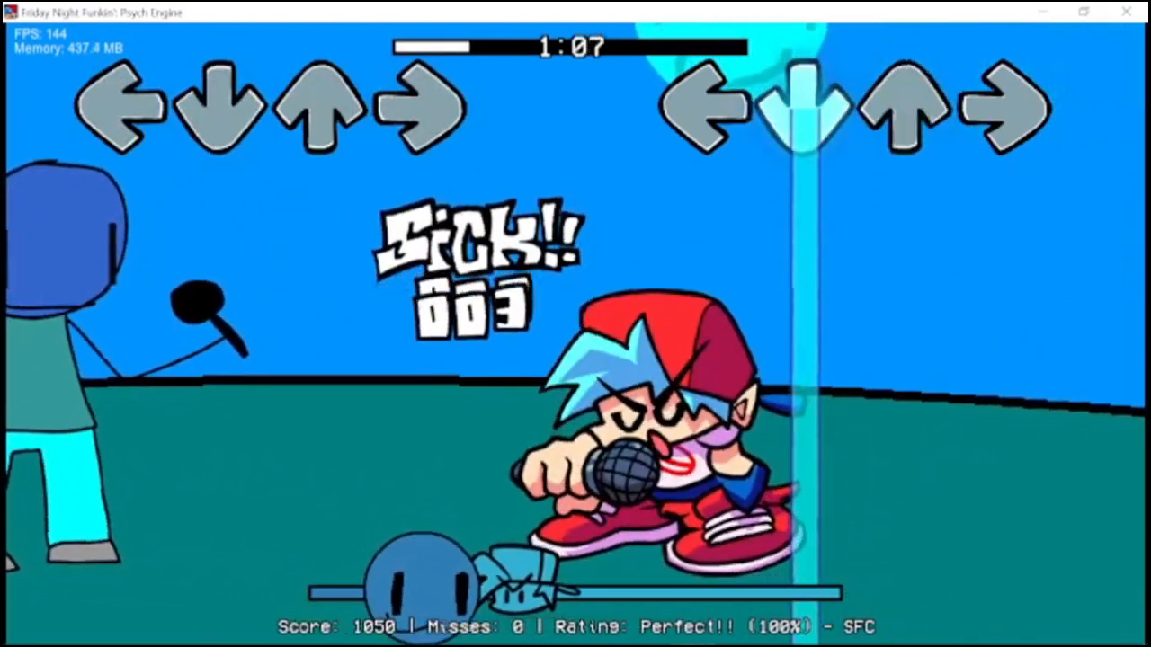
{"action": "key", "text": "Right"}
{"action": "key", "text": "Up"}
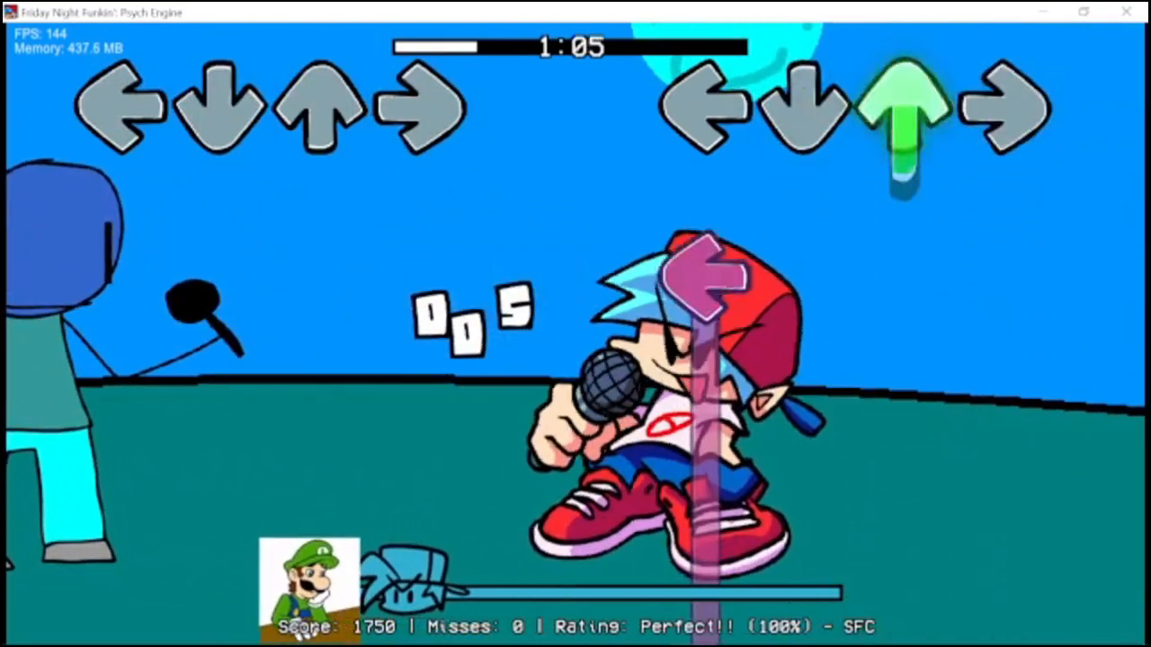
{"action": "key", "text": "Left"}
{"action": "key", "text": "Right"}
{"action": "key", "text": "Down"}
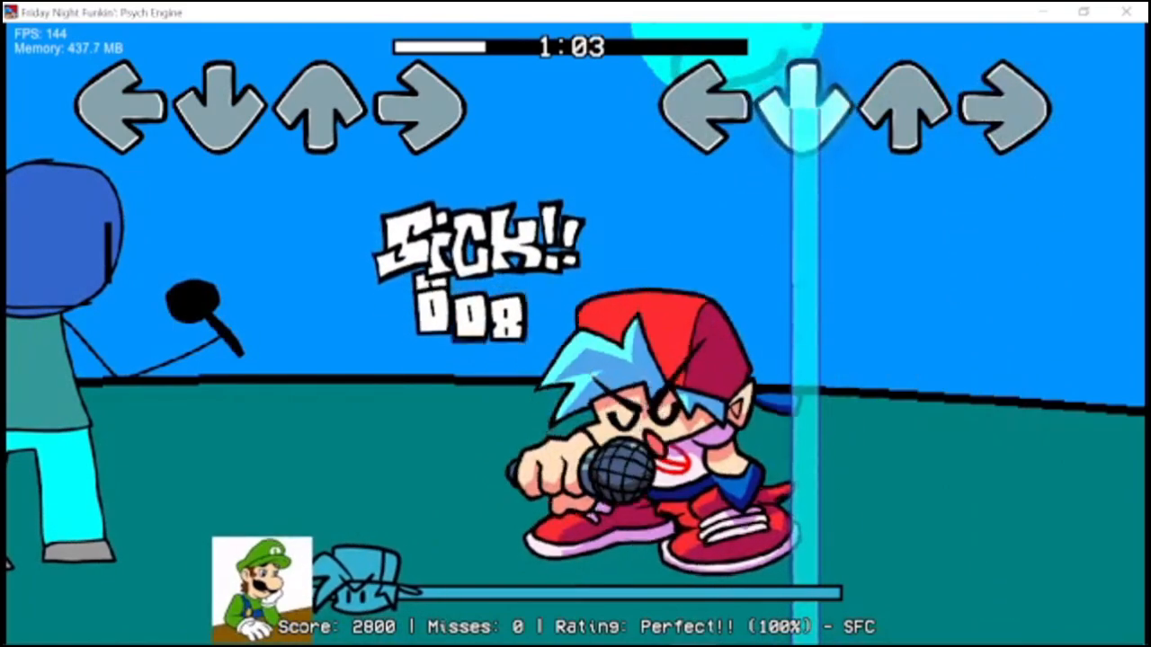
{"action": "key", "text": "Up"}
{"action": "key", "text": "Left"}
{"action": "key", "text": "Down"}
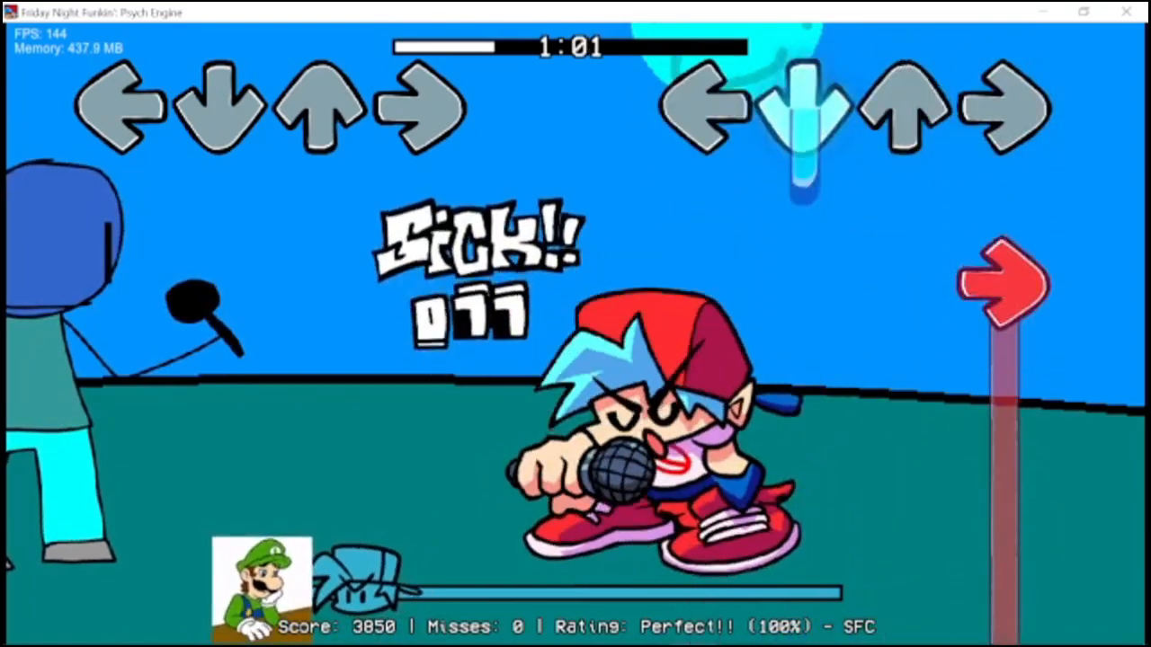
{"action": "key", "text": "Right"}
{"action": "key", "text": "Down"}
{"action": "key", "text": "Up"}
{"action": "key", "text": "Left"}
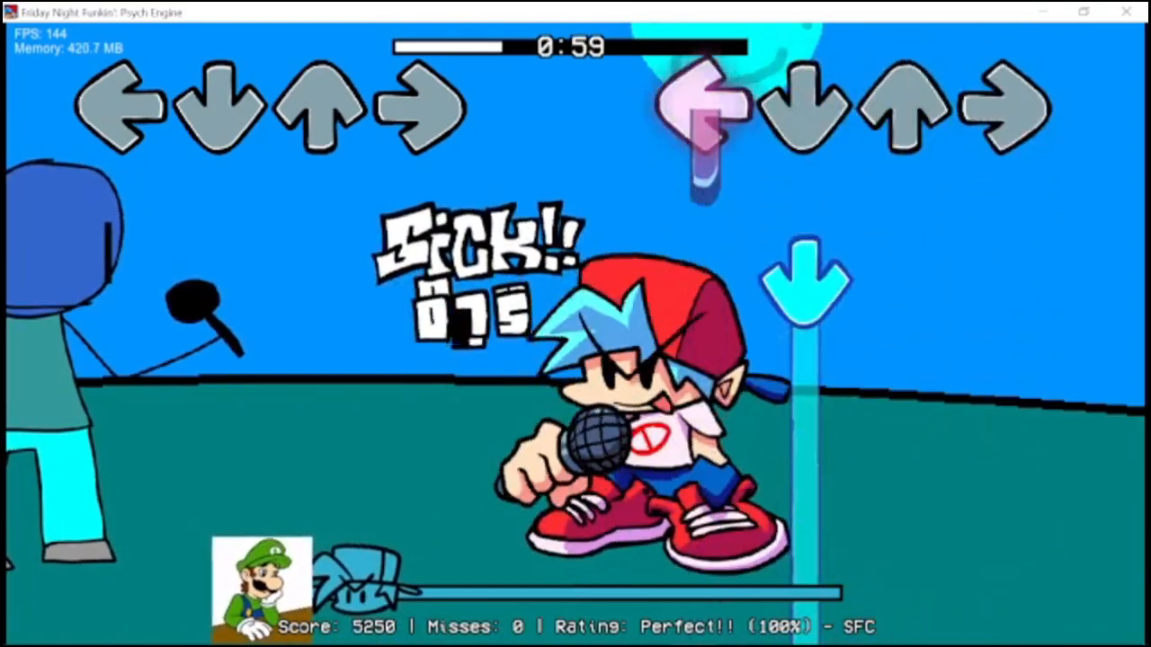
{"action": "key", "text": "Down"}
{"action": "key", "text": "Right"}
{"action": "key", "text": "Left"}
{"action": "key", "text": "Down"}
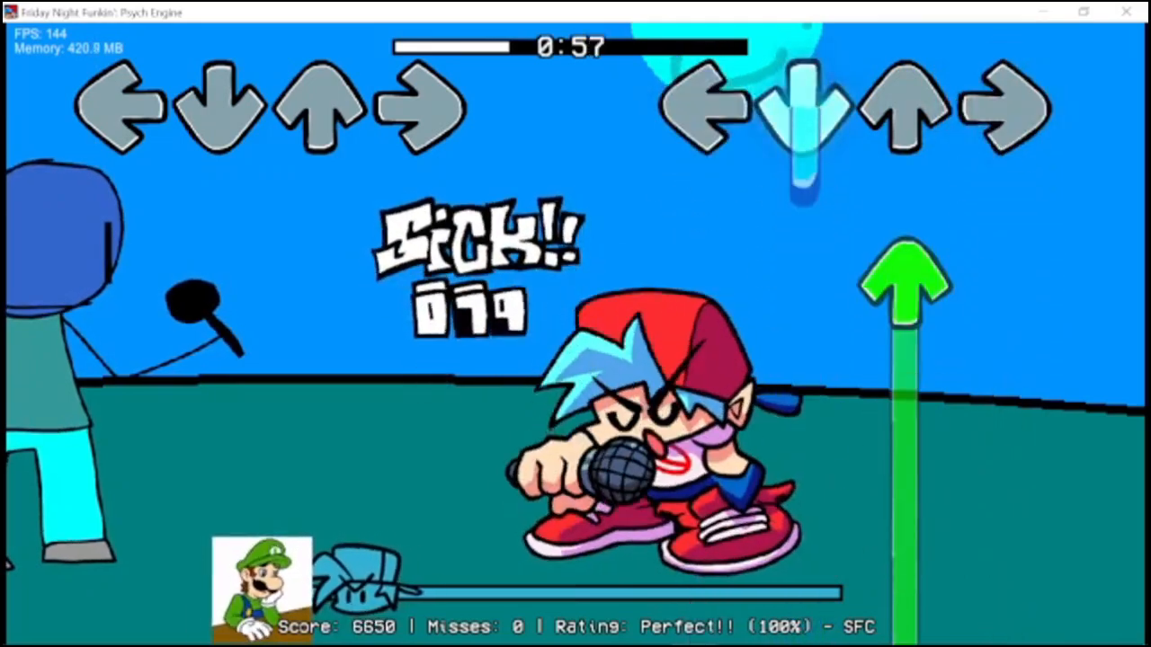
{"action": "key", "text": "Up"}
{"action": "key", "text": "Left"}
{"action": "key", "text": "Right"}
{"action": "key", "text": "Up"}
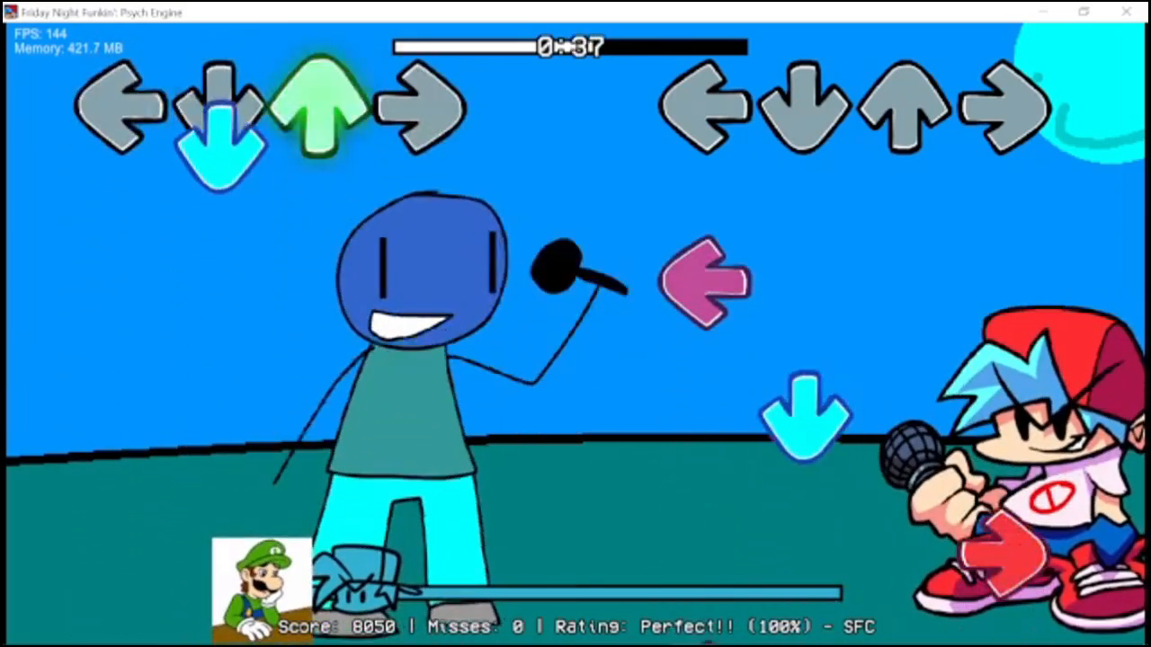
{"action": "key", "text": "Left"}
{"action": "key", "text": "Down"}
{"action": "key", "text": "Right"}
{"action": "key", "text": "Left"}
{"action": "key", "text": "Up"}
{"action": "key", "text": "Down"}
{"action": "key", "text": "Right"}
{"action": "key", "text": "Left"}
{"action": "key", "text": "Down"}
{"action": "key", "text": "Right"}
{"action": "key", "text": "Left"}
{"action": "key", "text": "Up"}
{"action": "key", "text": "Down"}
{"action": "key", "text": "Left"}
{"action": "key", "text": "Right"}
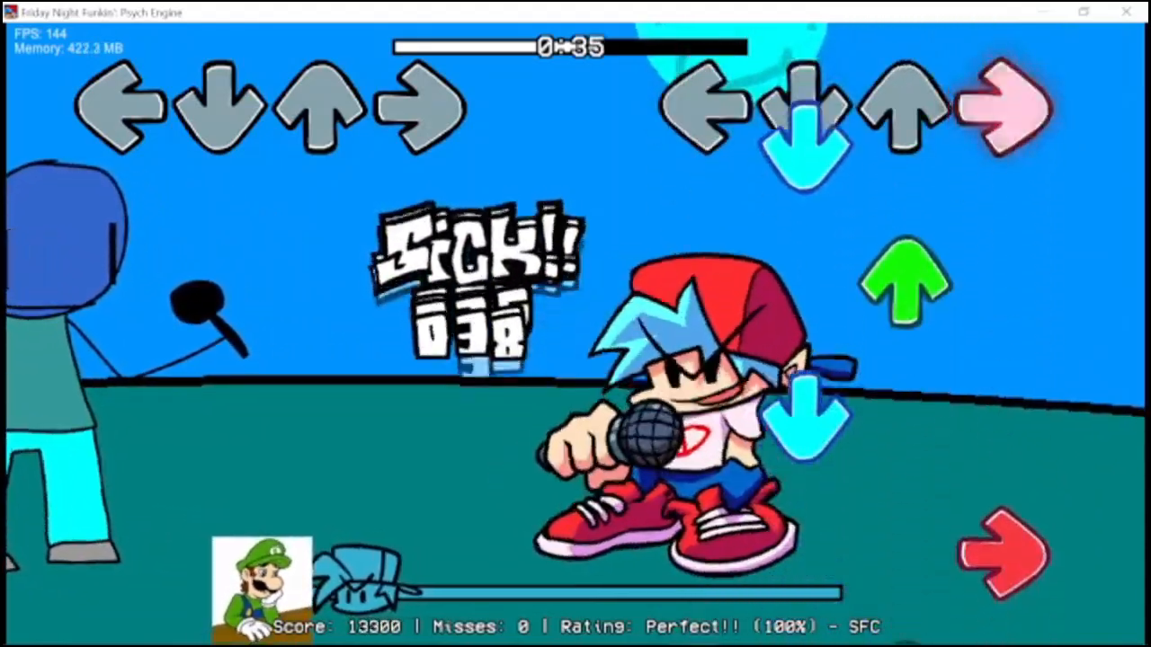
{"action": "key", "text": "Down"}
{"action": "key", "text": "Up"}
{"action": "key", "text": "Down"}
{"action": "key", "text": "Right"}
{"action": "key", "text": "Up"}
{"action": "key", "text": "Left"}
{"action": "key", "text": "Down"}
{"action": "key", "text": "Right"}
{"action": "key", "text": "Left"}
{"action": "key", "text": "Up"}
{"action": "key", "text": "Down"}
{"action": "key", "text": "Right"}
{"action": "key", "text": "Up"}
{"action": "key", "text": "Down"}
{"action": "key", "text": "Left"}
{"action": "key", "text": "Up"}
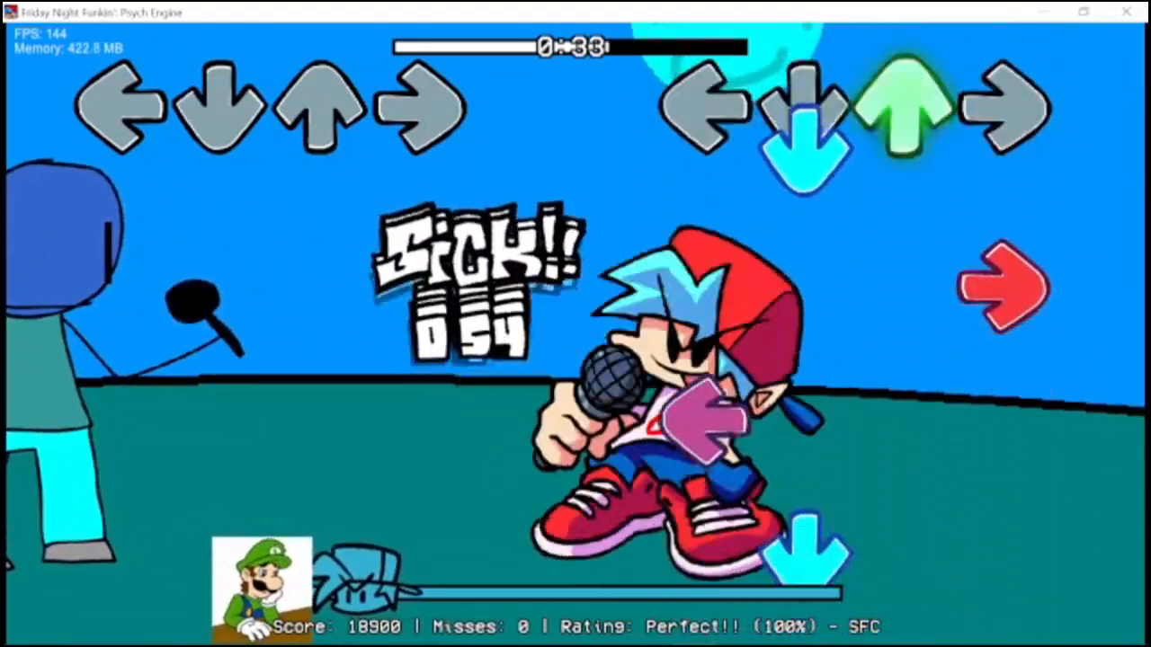
{"action": "key", "text": "Down"}
{"action": "key", "text": "Right"}
{"action": "key", "text": "Left"}
{"action": "key", "text": "Down"}
{"action": "key", "text": "Left"}
{"action": "key", "text": "Right"}
{"action": "key", "text": "Down"}
{"action": "key", "text": "Up"}
{"action": "key", "text": "Left"}
{"action": "key", "text": "Right"}
{"action": "key", "text": "Down"}
{"action": "key", "text": "Up"}
{"action": "key", "text": "Up"}
{"action": "key", "text": "Right"}
{"action": "key", "text": "Left"}
{"action": "key", "text": "Up"}
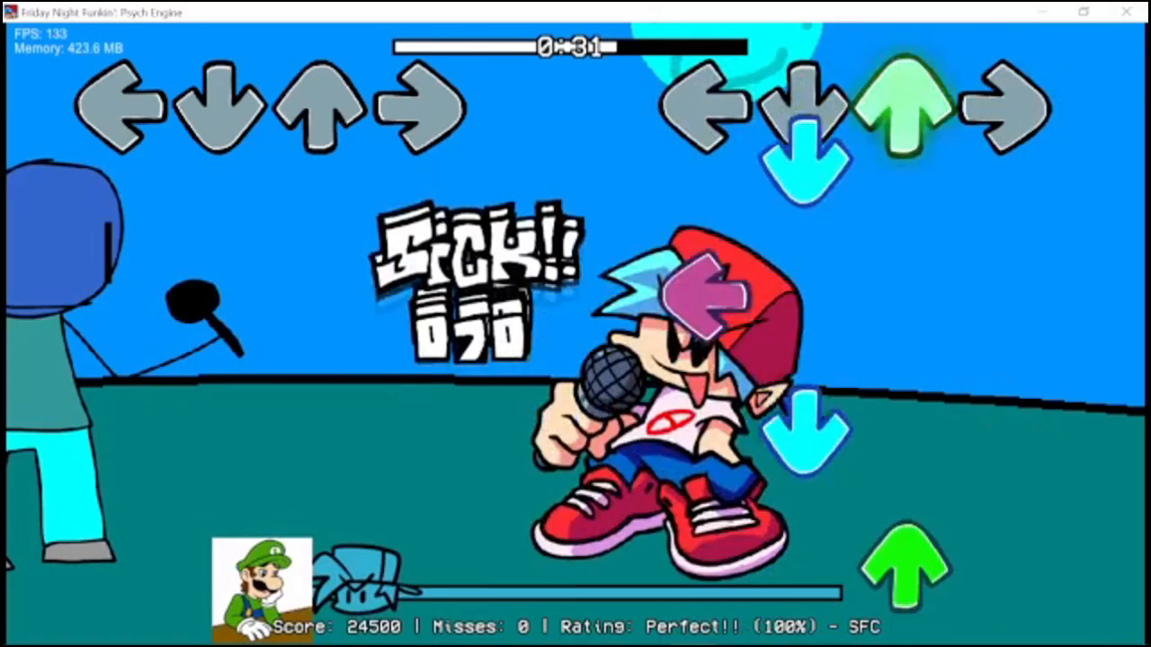
{"action": "key", "text": "Down"}
{"action": "key", "text": "Left"}
{"action": "key", "text": "Down"}
{"action": "key", "text": "Up"}
{"action": "key", "text": "Right"}
{"action": "key", "text": "Down"}
{"action": "key", "text": "Left"}
{"action": "key", "text": "Up"}
{"action": "key", "text": "Down"}
{"action": "key", "text": "Right"}
{"action": "key", "text": "Up"}
{"action": "key", "text": "Down"}
{"action": "key", "text": "Left"}
{"action": "key", "text": "Right"}
{"action": "key", "text": "Down"}
{"action": "key", "text": "Up"}
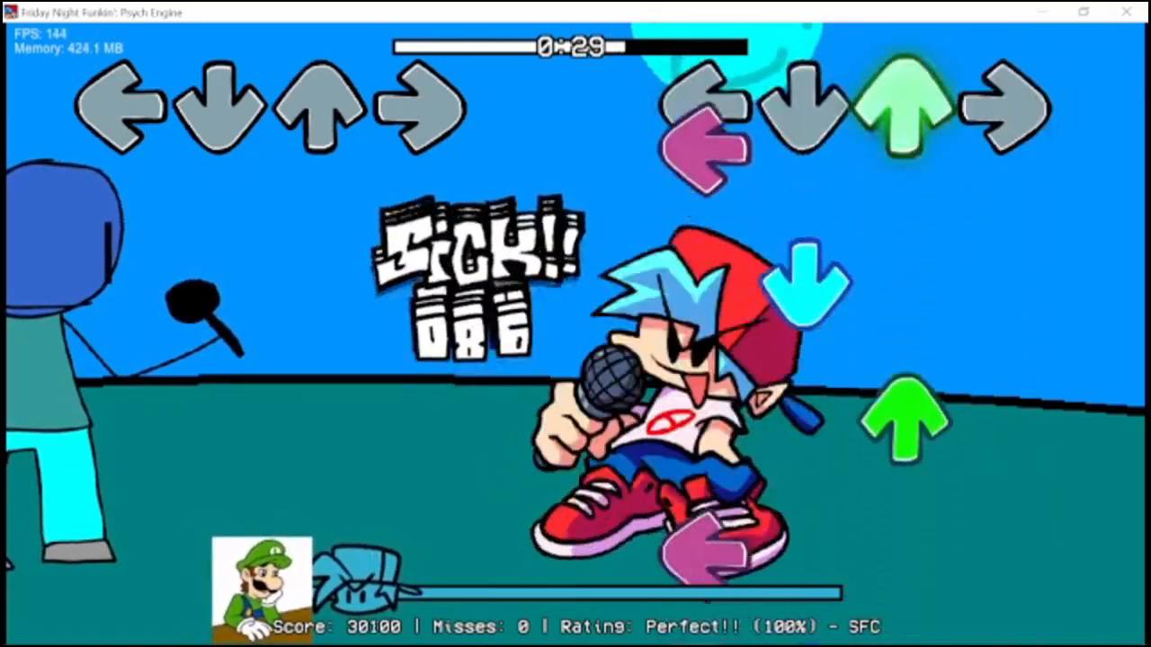
{"action": "key", "text": "Left"}
{"action": "key", "text": "Down"}
{"action": "key", "text": "Up"}
{"action": "key", "text": "Left"}
{"action": "key", "text": "Down"}
{"action": "key", "text": "Right"}
{"action": "key", "text": "Up"}
{"action": "key", "text": "Left"}
{"action": "key", "text": "Right"}
{"action": "key", "text": "Down"}
{"action": "key", "text": "Up"}
{"action": "key", "text": "Left"}
{"action": "key", "text": "Down"}
{"action": "key", "text": "Up"}
{"action": "key", "text": "Right"}
{"action": "key", "text": "Down"}
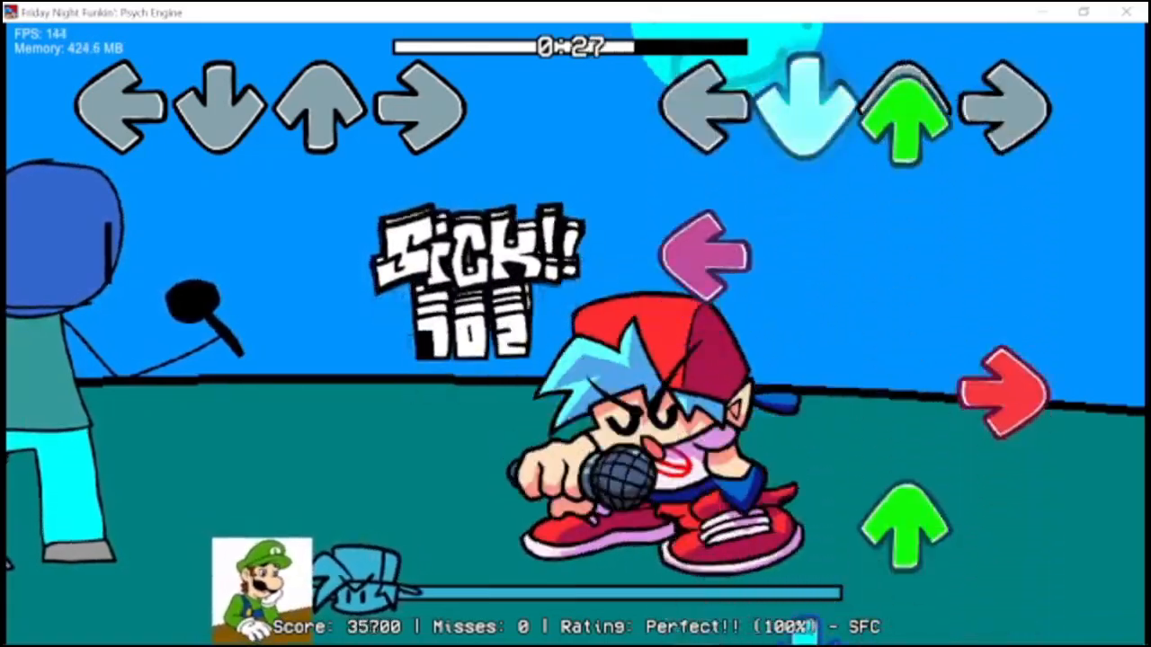
{"action": "key", "text": "Up"}
{"action": "key", "text": "Left"}
{"action": "key", "text": "Right"}
{"action": "key", "text": "Up"}
{"action": "key", "text": "Down"}
{"action": "key", "text": "Right"}
{"action": "key", "text": "Left"}
{"action": "key", "text": "Up"}
{"action": "key", "text": "Down"}
{"action": "key", "text": "Right"}
{"action": "key", "text": "Left"}
{"action": "key", "text": "Up"}
{"action": "key", "text": "Down"}
{"action": "key", "text": "Left"}
{"action": "key", "text": "Right"}
{"action": "key", "text": "Down"}
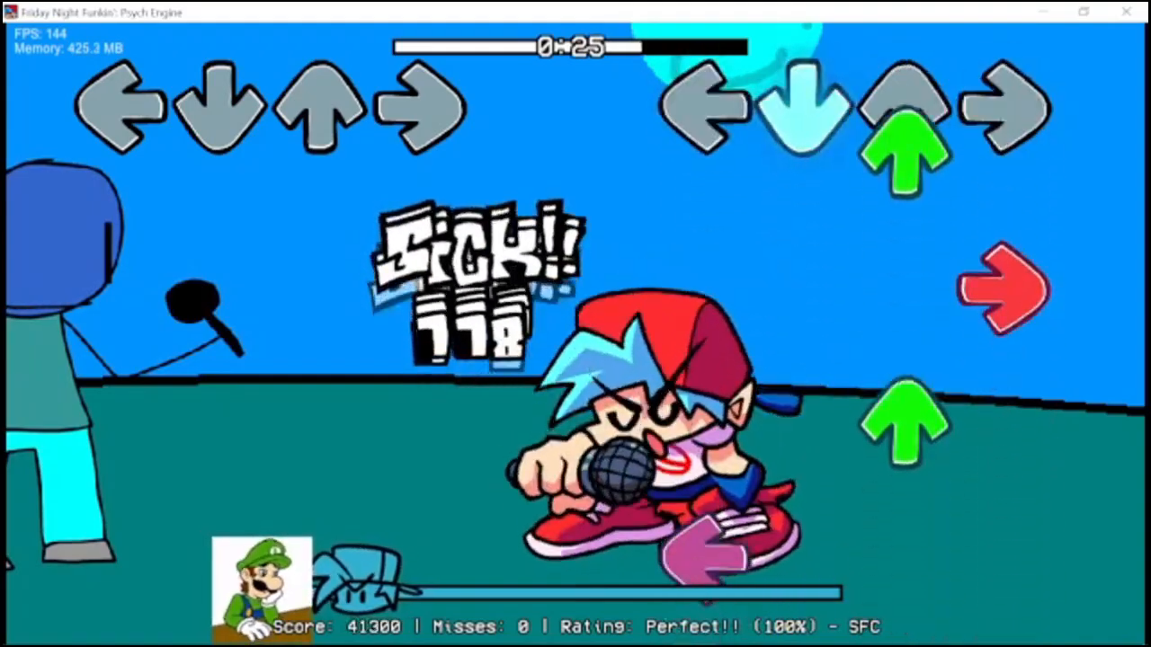
{"action": "key", "text": "Up"}
{"action": "key", "text": "Right"}
{"action": "key", "text": "Up"}
{"action": "key", "text": "Left"}
{"action": "key", "text": "Right"}
{"action": "key", "text": "Down"}
{"action": "key", "text": "Up"}
{"action": "key", "text": "Left"}
{"action": "key", "text": "Right"}
{"action": "key", "text": "Up"}
{"action": "key", "text": "Left"}
{"action": "key", "text": "Right"}
{"action": "key", "text": "Down"}
{"action": "key", "text": "Up"}
{"action": "key", "text": "Right"}
{"action": "key", "text": "Left"}
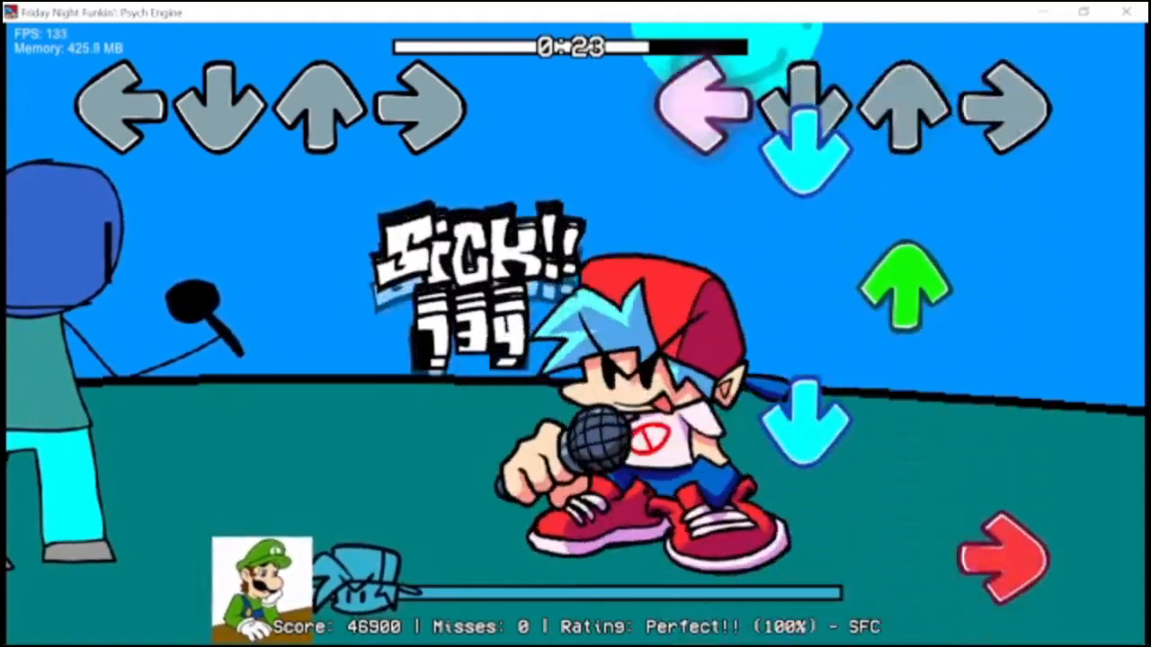
{"action": "key", "text": "Down"}
{"action": "key", "text": "Up"}
{"action": "key", "text": "Down"}
{"action": "key", "text": "Right"}
{"action": "key", "text": "Up"}
{"action": "key", "text": "Left"}
{"action": "key", "text": "Down"}
{"action": "key", "text": "Right"}
{"action": "key", "text": "Left"}
{"action": "key", "text": "Up"}
{"action": "key", "text": "Down"}
{"action": "key", "text": "Right"}
{"action": "key", "text": "Up"}
{"action": "key", "text": "Down"}
{"action": "key", "text": "Left"}
{"action": "key", "text": "Up"}
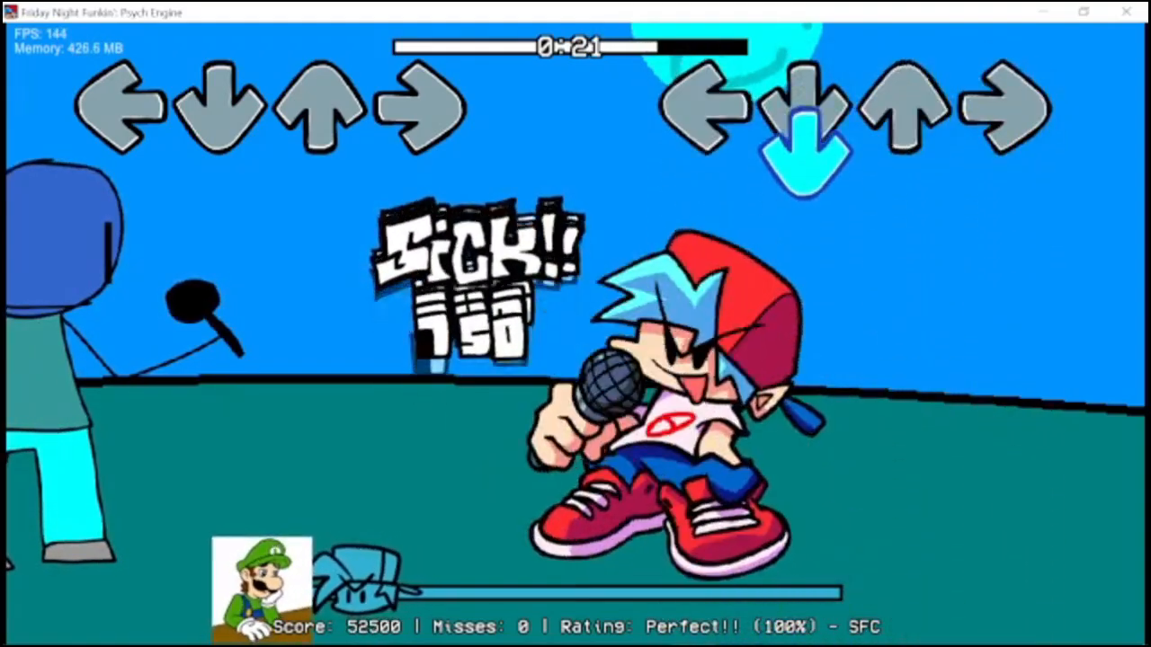
{"action": "key", "text": "Left"}
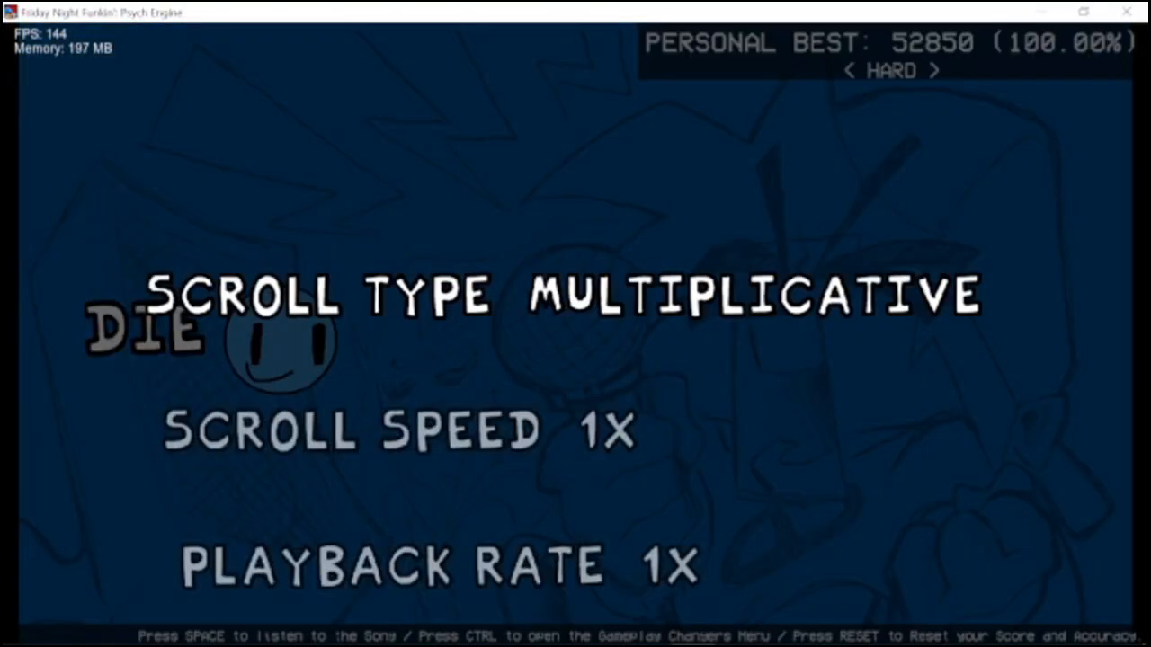
In the die song's Gameplay Changers, set the playback rate to 3X and the scroll speed to 0.35X.
{"action": "key", "text": "Down"}
{"action": "key", "text": "Down"}
{"action": "key", "text": "Right"}
{"action": "key", "text": "Right"}
{"action": "key", "text": "Right"}
{"action": "key", "text": "Right"}
{"action": "key", "text": "Right"}
{"action": "key", "text": "Right"}
{"action": "key", "text": "Right"}
{"action": "key", "text": "Right"}
{"action": "key", "text": "Right"}
{"action": "key", "text": "Right"}
{"action": "key", "text": "Right"}
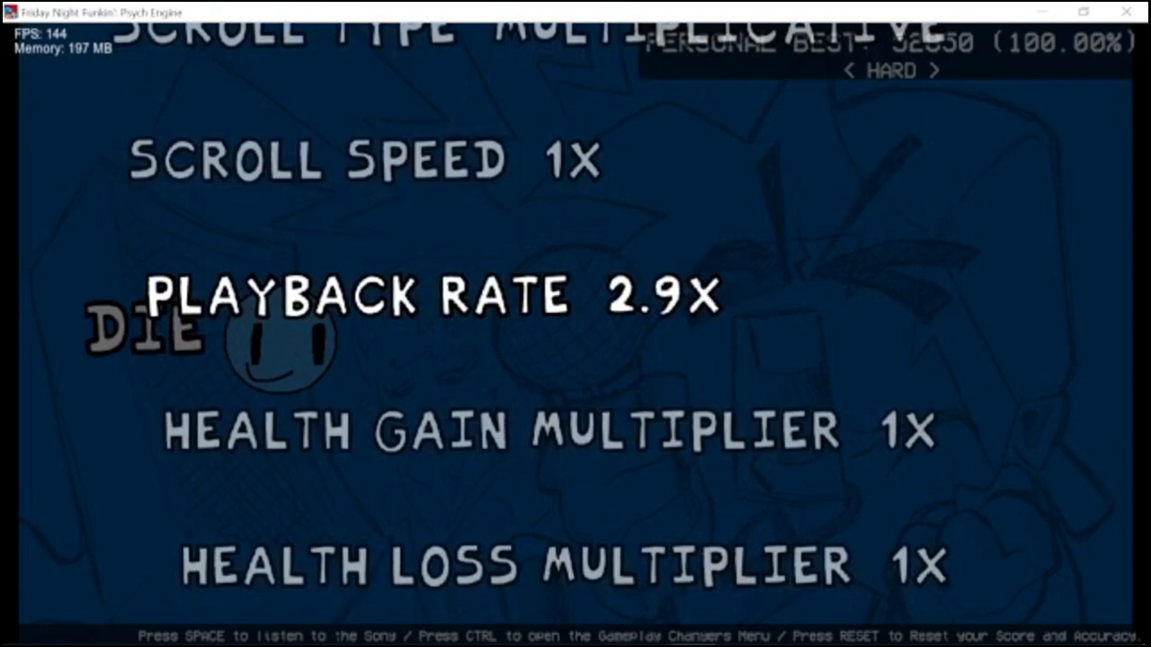
{"action": "key", "text": "Right"}
{"action": "key", "text": "Right"}
{"action": "key", "text": "Up"}
{"action": "key", "text": "Left"}
{"action": "key", "text": "Left"}
{"action": "key", "text": "Left"}
{"action": "key", "text": "Left"}
{"action": "key", "text": "Left"}
{"action": "key", "text": "Left"}
{"action": "key", "text": "Left"}
{"action": "key", "text": "Left"}
{"action": "key", "text": "Left"}
{"action": "key", "text": "Left"}
{"action": "key", "text": "Left"}
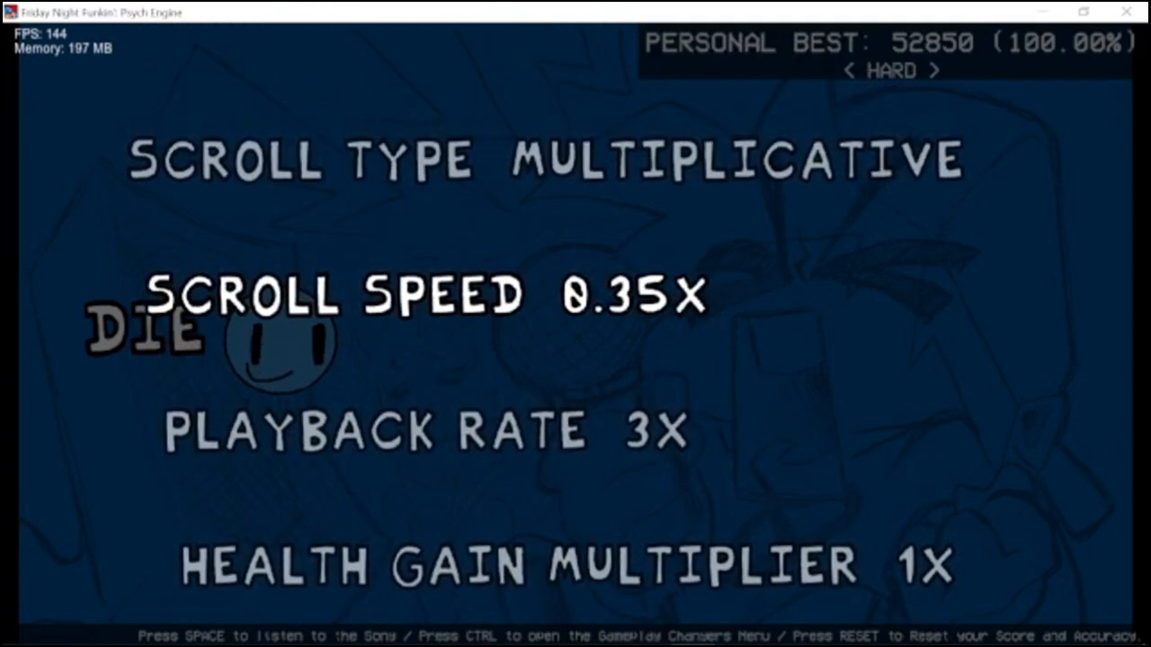
{"action": "key", "text": "Escape"}
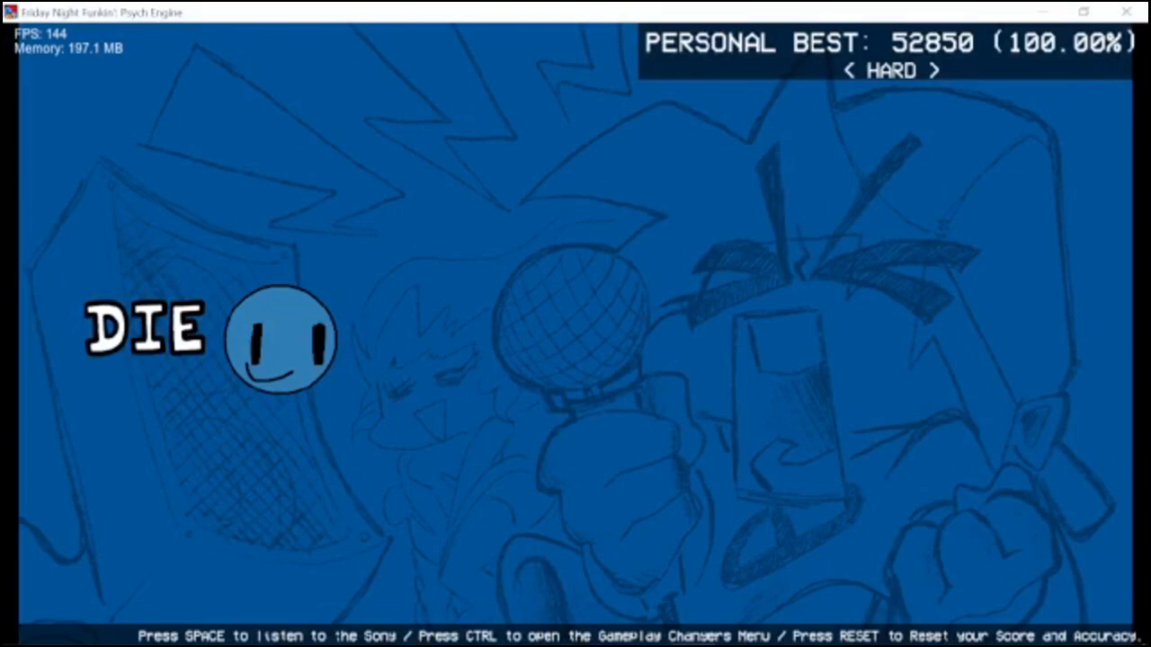
Start the song die on Hard from Freeplay and play-test it by hitting the player's arrow notes at the receptors.
{"action": "key", "text": "Return"}
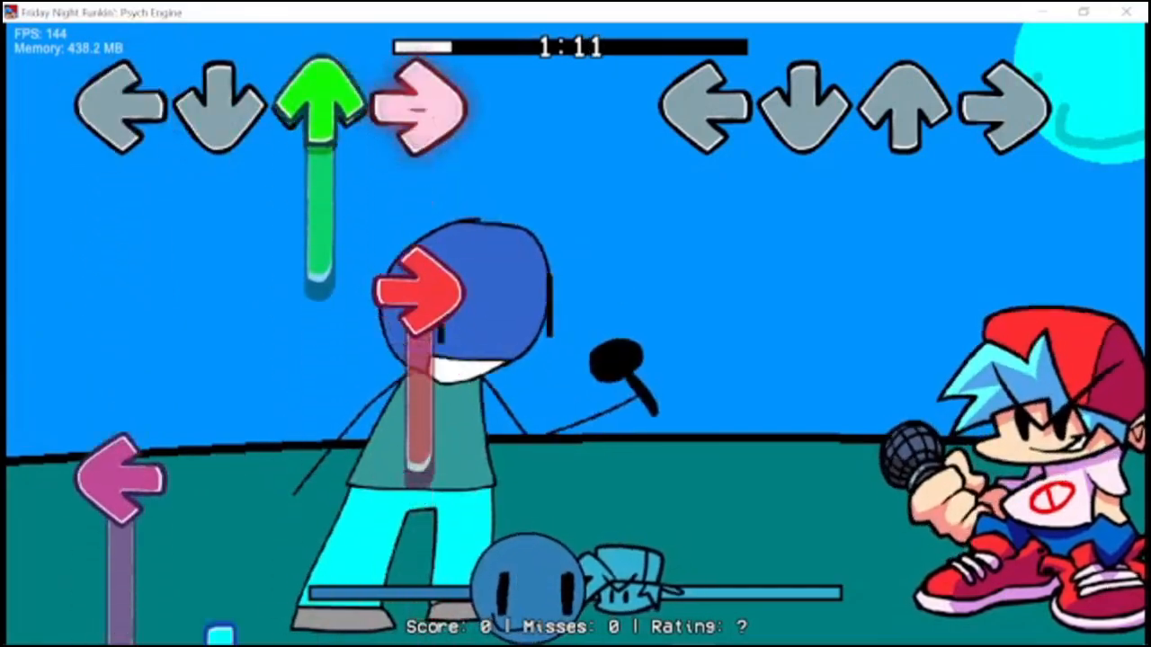
{"action": "key", "text": "Down"}
{"action": "key", "text": "Up"}
{"action": "key", "text": "Down"}
{"action": "key", "text": "Right"}
{"action": "key", "text": "Up"}
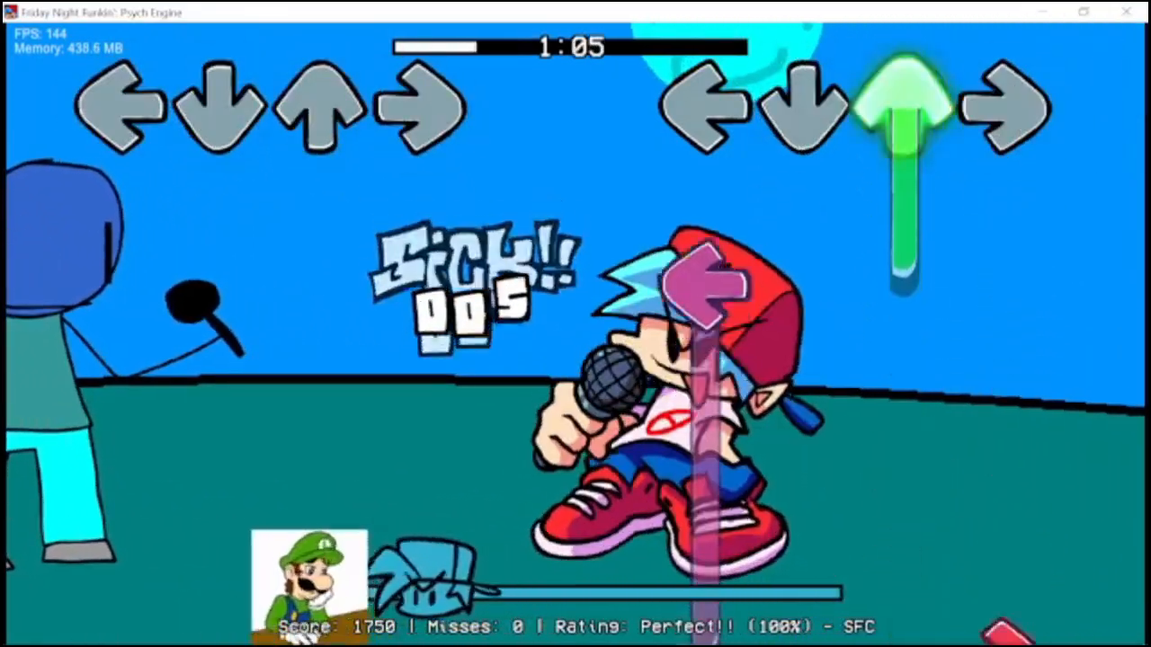
{"action": "key", "text": "Left"}
{"action": "key", "text": "Right"}
{"action": "key", "text": "Down"}
{"action": "key", "text": "Up"}
{"action": "key", "text": "Left"}
{"action": "key", "text": "Down"}
{"action": "key", "text": "Right"}
{"action": "key", "text": "Down"}
{"action": "key", "text": "Up"}
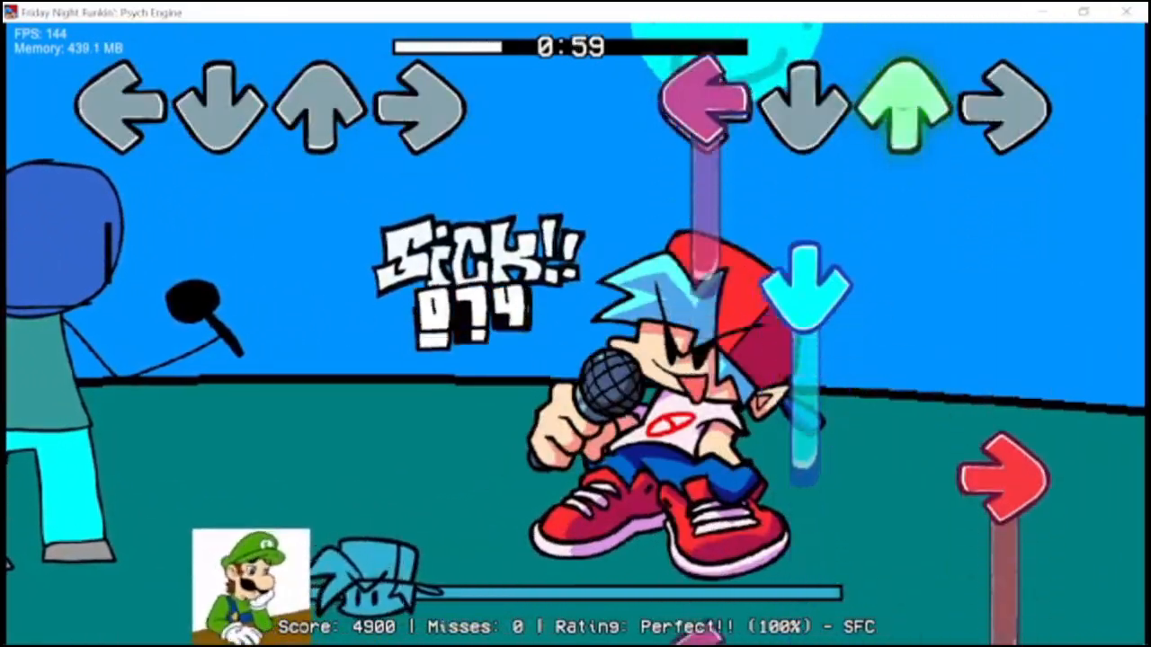
{"action": "key", "text": "Left"}
{"action": "key", "text": "Down"}
{"action": "key", "text": "Right"}
{"action": "key", "text": "Left"}
{"action": "key", "text": "Down"}
{"action": "key", "text": "Up"}
{"action": "key", "text": "Left"}
{"action": "key", "text": "Right"}
{"action": "key", "text": "Up"}
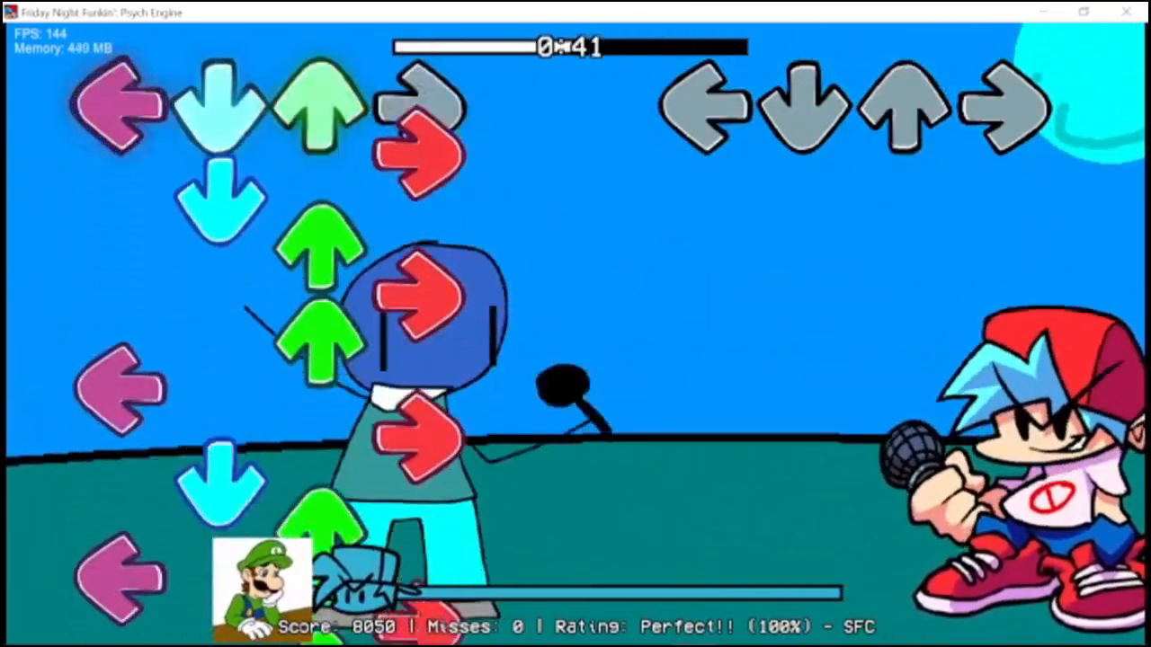
{"action": "key", "text": "Left"}
{"action": "key", "text": "Down"}
{"action": "key", "text": "Right"}
{"action": "key", "text": "Left"}
{"action": "key", "text": "Up"}
{"action": "key", "text": "Down"}
{"action": "key", "text": "Right"}
{"action": "key", "text": "Left"}
{"action": "key", "text": "Down"}
{"action": "key", "text": "Right"}
{"action": "key", "text": "Down"}
{"action": "key", "text": "Right"}
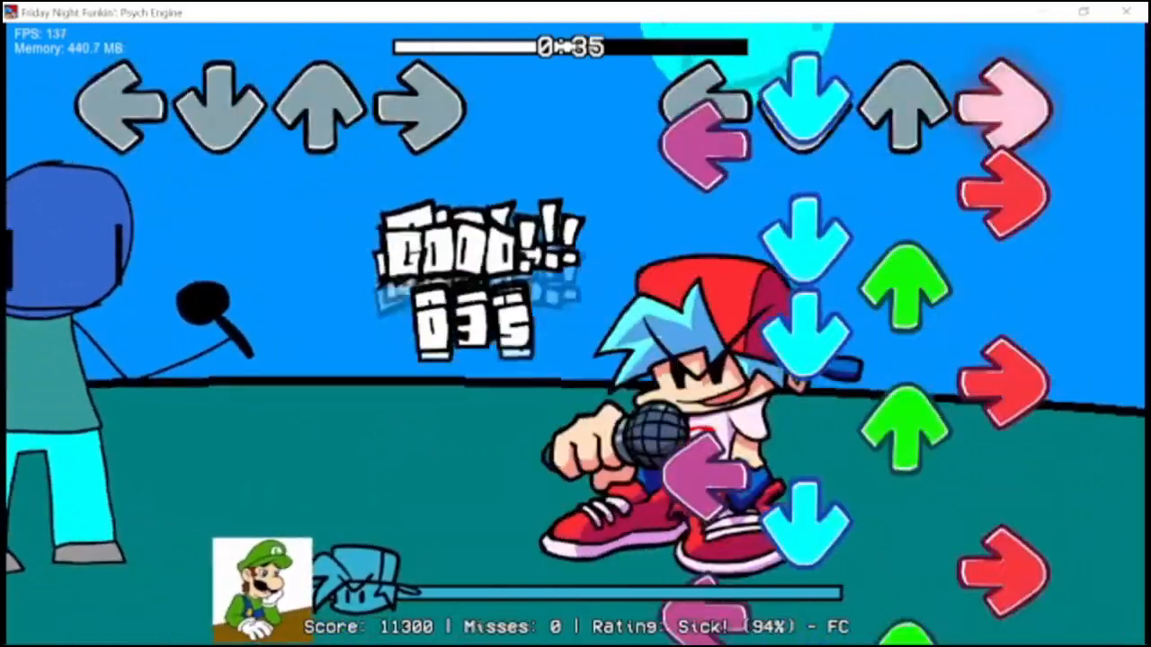
{"action": "key", "text": "Left"}
{"action": "key", "text": "Right"}
{"action": "key", "text": "Down"}
{"action": "key", "text": "Up"}
{"action": "key", "text": "Down"}
{"action": "key", "text": "Right"}
{"action": "key", "text": "Up"}
{"action": "key", "text": "Down"}
{"action": "key", "text": "Right"}
{"action": "key", "text": "Up"}
{"action": "key", "text": "Down"}
{"action": "key", "text": "Left"}
{"action": "key", "text": "Up"}
{"action": "key", "text": "Right"}
{"action": "key", "text": "Right"}
{"action": "key", "text": "Down"}
{"action": "key", "text": "Up"}
{"action": "key", "text": "Left"}
{"action": "key", "text": "Right"}
{"action": "key", "text": "Down"}
{"action": "key", "text": "Up"}
{"action": "key", "text": "Right"}
{"action": "key", "text": "Down"}
{"action": "key", "text": "Up"}
{"action": "key", "text": "Down"}
{"action": "key", "text": "Left"}
{"action": "key", "text": "Up"}
{"action": "key", "text": "Down"}
{"action": "key", "text": "Right"}
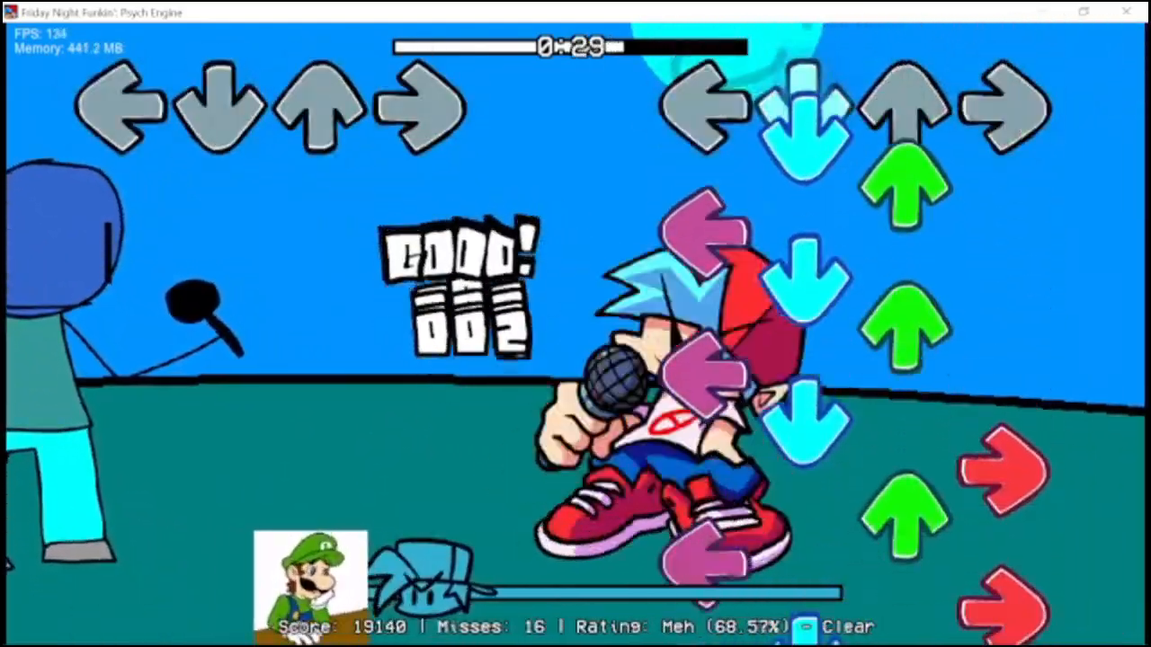